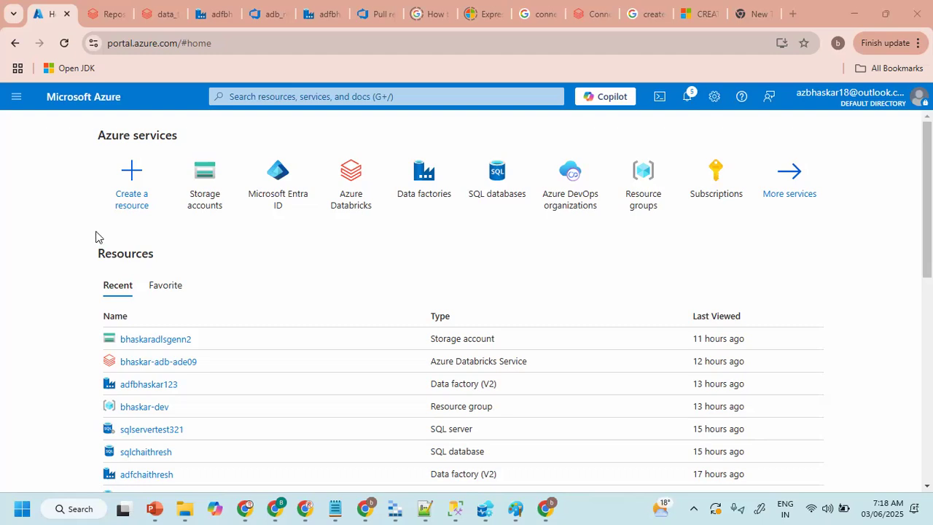
- Open the adfbhaskarade data factory in Data Factory Studio and go to its authoring workspace
{"action": "mouse_move", "coordinate": [657, 202]}
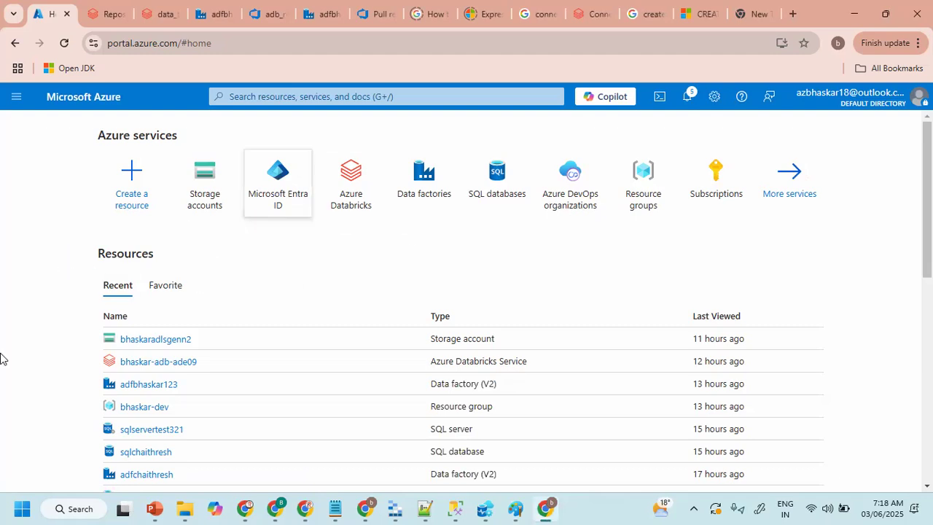
{"action": "left_click", "coordinate": [419, 183]}
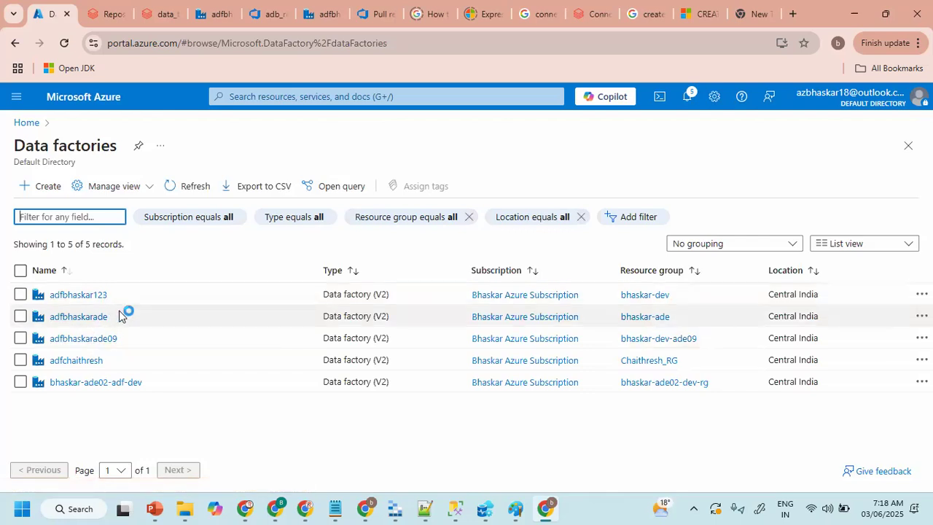
{"action": "left_click", "coordinate": [78, 317]}
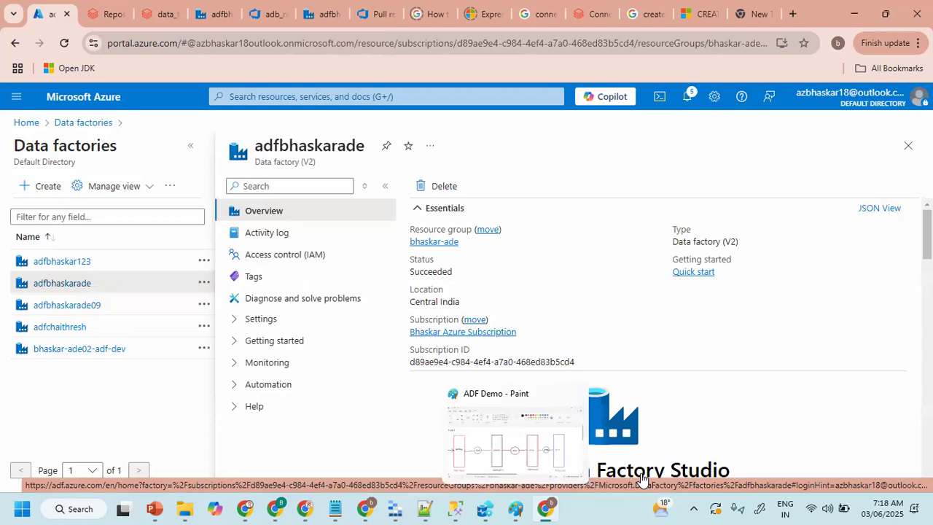
{"action": "left_click", "coordinate": [615, 419]}
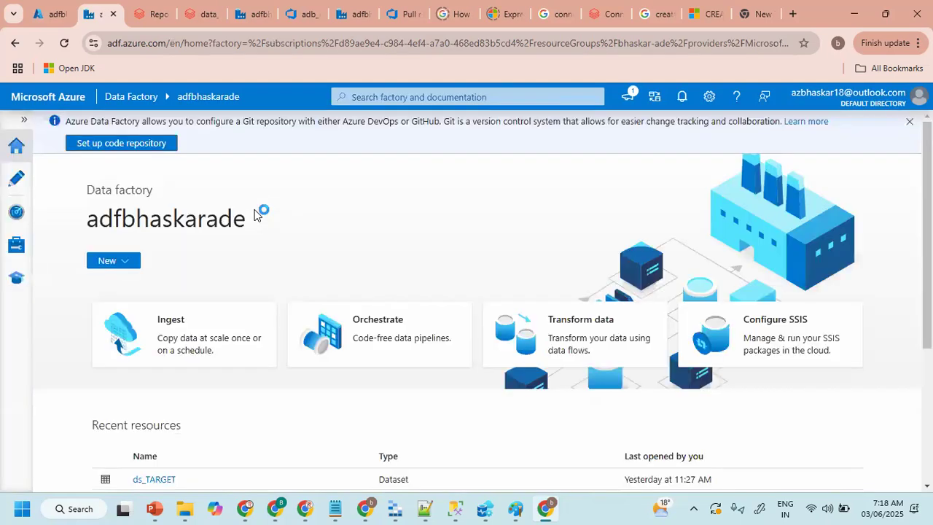
{"action": "left_click", "coordinate": [16, 179]}
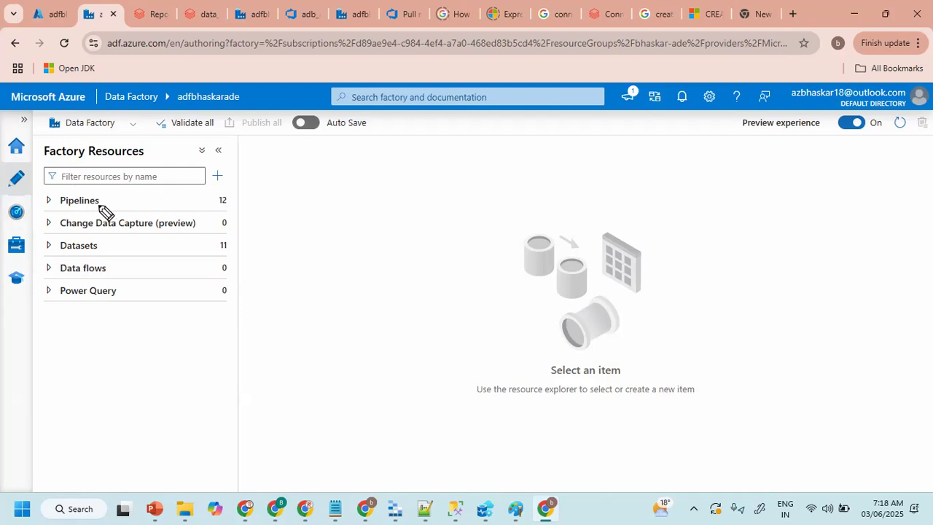
- Handwrite the headings "Activities" and "Move & transformation" over the empty canvas, with "Copy Activity" beneath them
{"action": "mouse_move", "coordinate": [213, 180]}
{"action": "left_mouse_down"}
{"action": "mouse_move", "coordinate": [274, 165]}
{"action": "mouse_move", "coordinate": [321, 182]}
{"action": "left_mouse_up"}
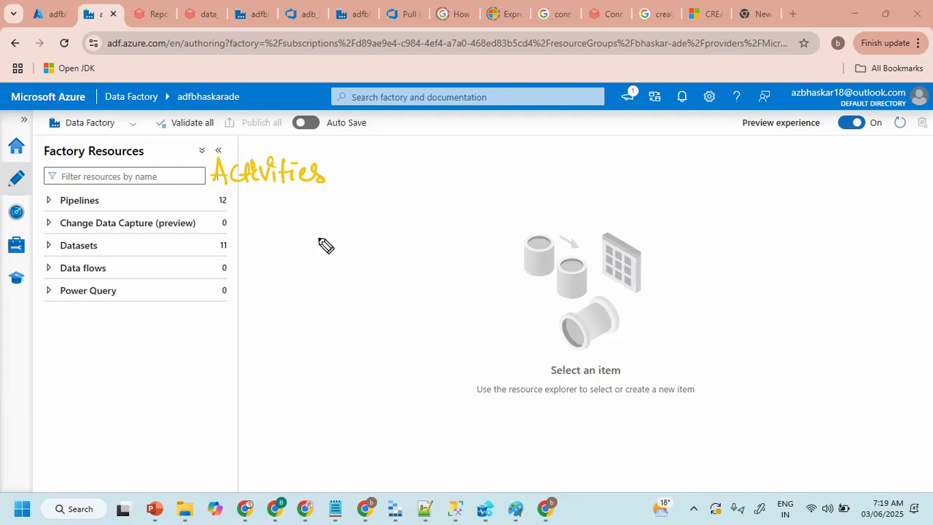
{"action": "mouse_move", "coordinate": [284, 241]}
{"action": "left_mouse_down"}
{"action": "mouse_move", "coordinate": [415, 227]}
{"action": "mouse_move", "coordinate": [392, 238]}
{"action": "mouse_move", "coordinate": [394, 223]}
{"action": "mouse_move", "coordinate": [427, 233]}
{"action": "mouse_move", "coordinate": [443, 217]}
{"action": "mouse_move", "coordinate": [493, 236]}
{"action": "mouse_move", "coordinate": [524, 223]}
{"action": "mouse_move", "coordinate": [535, 235]}
{"action": "mouse_move", "coordinate": [573, 232]}
{"action": "left_mouse_up"}
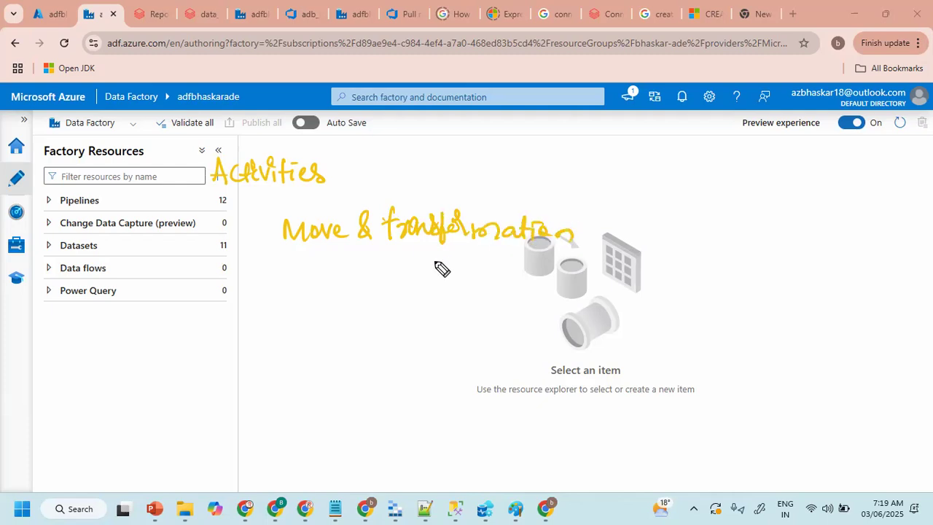
{"action": "mouse_move", "coordinate": [305, 268]}
{"action": "left_mouse_down"}
{"action": "mouse_move", "coordinate": [313, 253]}
{"action": "mouse_move", "coordinate": [328, 264]}
{"action": "mouse_move", "coordinate": [400, 259]}
{"action": "mouse_move", "coordinate": [462, 269]}
{"action": "mouse_move", "coordinate": [470, 250]}
{"action": "mouse_move", "coordinate": [476, 264]}
{"action": "mouse_move", "coordinate": [500, 267]}
{"action": "mouse_move", "coordinate": [483, 254]}
{"action": "left_mouse_up"}
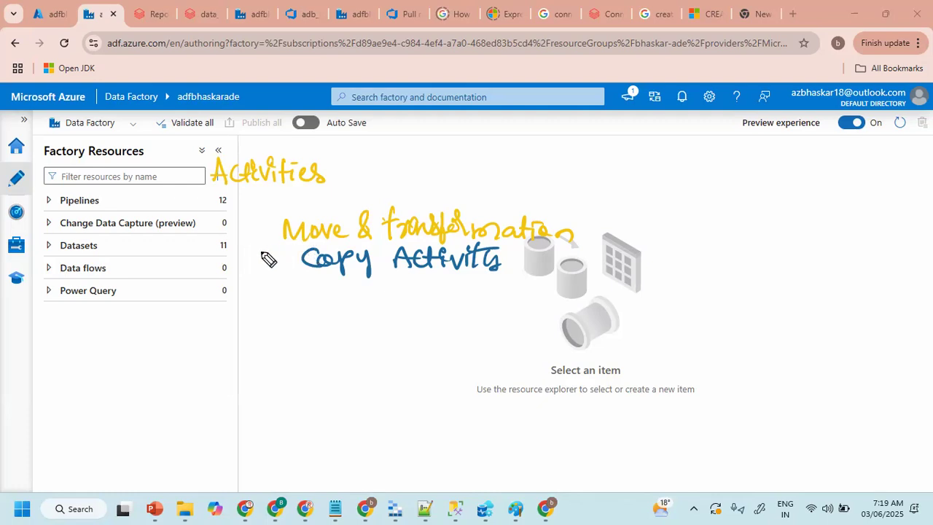
- Handwrite "ADF" with the numbered items "Data Ingestion" and "Data Transformation", ticking the first and adding underlined marks beside the second
{"action": "mouse_move", "coordinate": [417, 87]}
{"action": "left_mouse_down"}
{"action": "mouse_move", "coordinate": [436, 70]}
{"action": "mouse_move", "coordinate": [447, 84]}
{"action": "mouse_move", "coordinate": [462, 73]}
{"action": "mouse_move", "coordinate": [439, 116]}
{"action": "mouse_move", "coordinate": [447, 104]}
{"action": "mouse_move", "coordinate": [537, 114]}
{"action": "mouse_move", "coordinate": [592, 99]}
{"action": "mouse_move", "coordinate": [604, 102]}
{"action": "mouse_move", "coordinate": [600, 122]}
{"action": "mouse_move", "coordinate": [620, 102]}
{"action": "mouse_move", "coordinate": [674, 110]}
{"action": "left_mouse_up"}
{"action": "mouse_move", "coordinate": [459, 146]}
{"action": "left_mouse_down"}
{"action": "mouse_move", "coordinate": [430, 167]}
{"action": "mouse_move", "coordinate": [532, 169]}
{"action": "mouse_move", "coordinate": [571, 151]}
{"action": "mouse_move", "coordinate": [629, 165]}
{"action": "mouse_move", "coordinate": [640, 153]}
{"action": "mouse_move", "coordinate": [700, 145]}
{"action": "mouse_move", "coordinate": [736, 154]}
{"action": "left_mouse_up"}
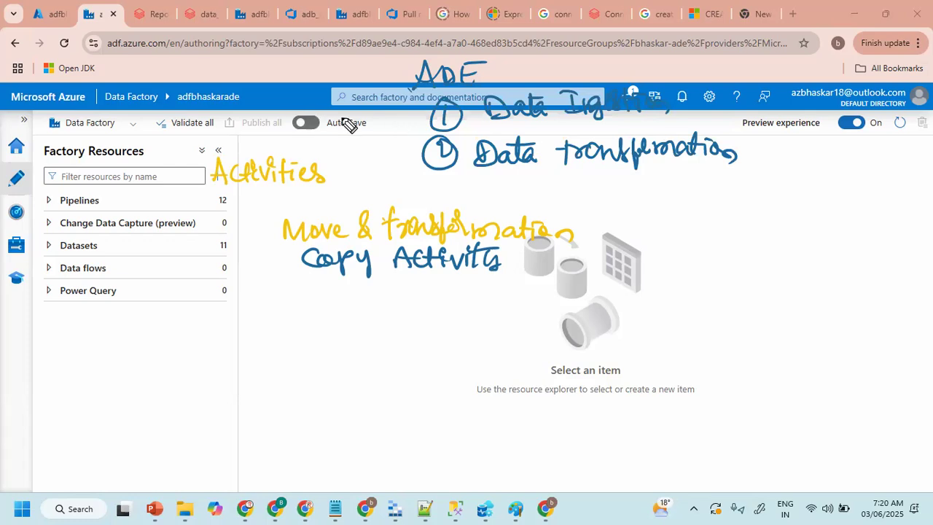
{"action": "left_click_drag", "start_coordinate": [385, 115], "coordinate": [437, 107]}
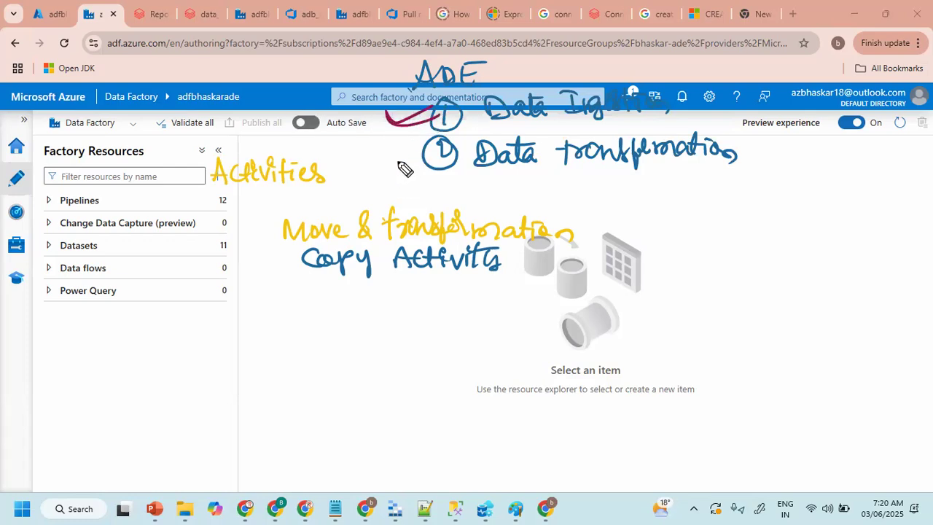
{"action": "left_click_drag", "start_coordinate": [376, 152], "coordinate": [395, 172]}
{"action": "mouse_move", "coordinate": [388, 150]}
{"action": "left_mouse_down"}
{"action": "mouse_move", "coordinate": [371, 172]}
{"action": "mouse_move", "coordinate": [425, 180]}
{"action": "left_mouse_up"}
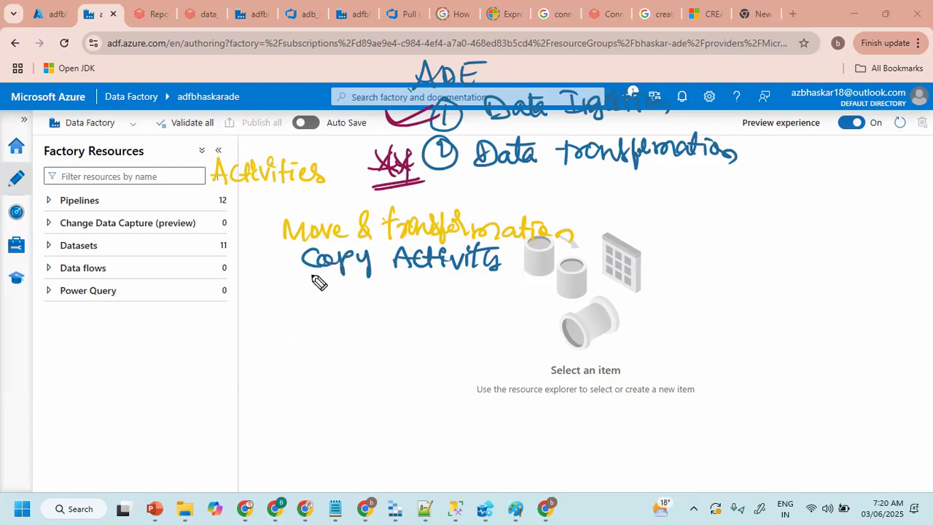
- Handwrite "Dataflow Activity" below "Copy Activity" and branch it into "Extract", "Transform" and "Load" with arrows
{"action": "left_click_drag", "start_coordinate": [308, 291], "coordinate": [311, 307]}
{"action": "mouse_move", "coordinate": [333, 297]}
{"action": "left_mouse_down"}
{"action": "mouse_move", "coordinate": [383, 298]}
{"action": "mouse_move", "coordinate": [441, 283]}
{"action": "mouse_move", "coordinate": [495, 301]}
{"action": "mouse_move", "coordinate": [527, 291]}
{"action": "mouse_move", "coordinate": [545, 305]}
{"action": "left_mouse_up"}
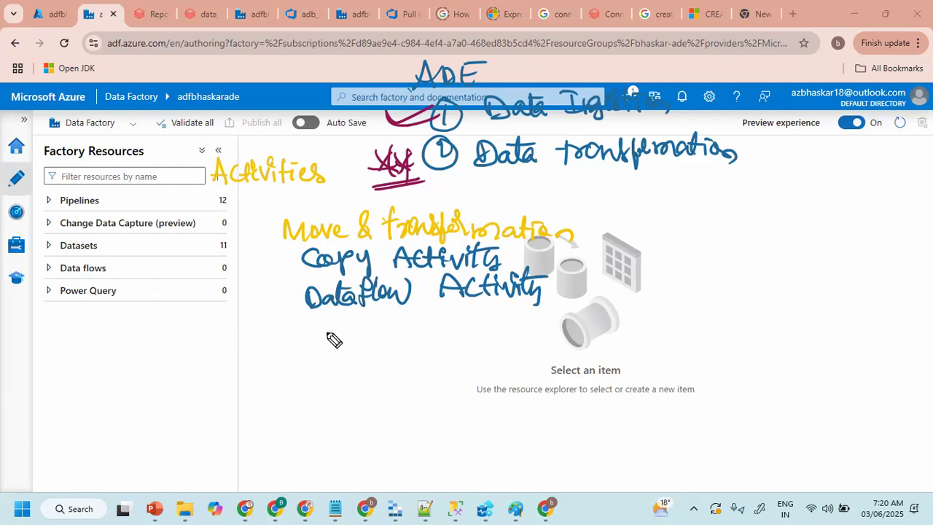
{"action": "left_click_drag", "start_coordinate": [356, 317], "coordinate": [358, 395]}
{"action": "mouse_move", "coordinate": [355, 339]}
{"action": "left_mouse_down"}
{"action": "mouse_move", "coordinate": [389, 338]}
{"action": "mouse_move", "coordinate": [382, 349]}
{"action": "mouse_move", "coordinate": [516, 332]}
{"action": "left_mouse_up"}
{"action": "mouse_move", "coordinate": [357, 394]}
{"action": "left_mouse_down"}
{"action": "mouse_move", "coordinate": [387, 381]}
{"action": "mouse_move", "coordinate": [399, 387]}
{"action": "mouse_move", "coordinate": [487, 373]}
{"action": "mouse_move", "coordinate": [559, 390]}
{"action": "mouse_move", "coordinate": [379, 433]}
{"action": "mouse_move", "coordinate": [439, 416]}
{"action": "mouse_move", "coordinate": [505, 429]}
{"action": "left_mouse_up"}
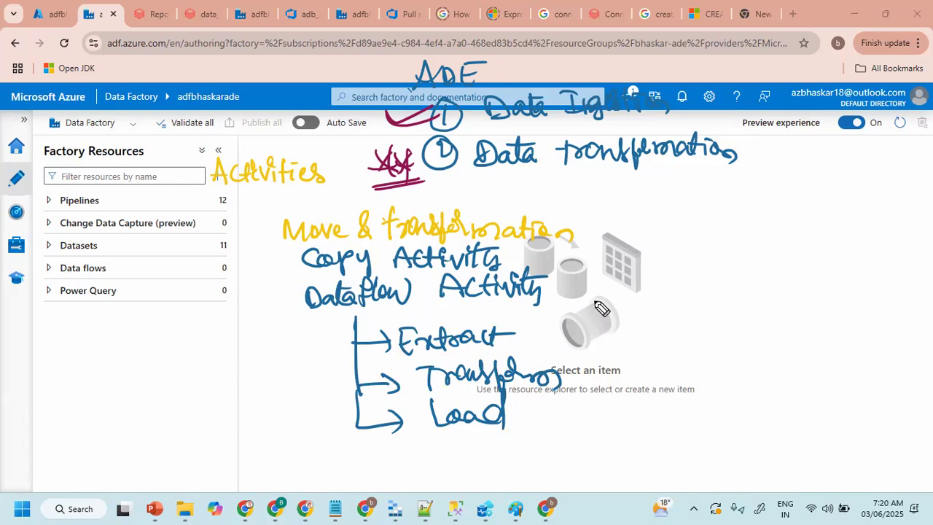
- Handwrite "Spark cluster" in yellow beside the Dataflow Activity note, plus an underlined "Job" with a stack of short lines
{"action": "left_click_drag", "start_coordinate": [574, 258], "coordinate": [581, 308]}
{"action": "mouse_move", "coordinate": [610, 266]}
{"action": "left_mouse_down"}
{"action": "mouse_move", "coordinate": [608, 288]}
{"action": "mouse_move", "coordinate": [656, 264]}
{"action": "mouse_move", "coordinate": [668, 273]}
{"action": "mouse_move", "coordinate": [724, 267]}
{"action": "mouse_move", "coordinate": [750, 281]}
{"action": "mouse_move", "coordinate": [770, 270]}
{"action": "mouse_move", "coordinate": [781, 281]}
{"action": "mouse_move", "coordinate": [763, 271]}
{"action": "left_mouse_up"}
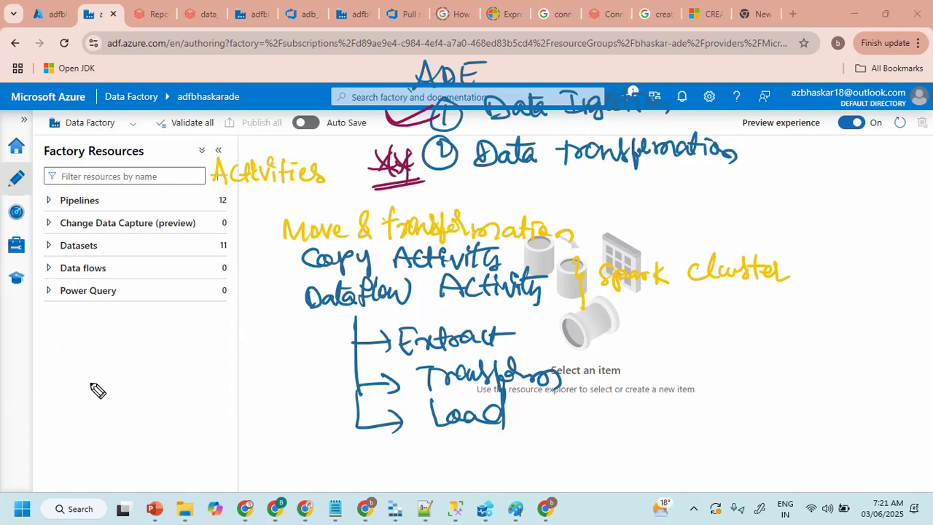
{"action": "mouse_move", "coordinate": [91, 376]}
{"action": "left_mouse_down"}
{"action": "mouse_move", "coordinate": [91, 395]}
{"action": "mouse_move", "coordinate": [129, 377]}
{"action": "mouse_move", "coordinate": [147, 383]}
{"action": "mouse_move", "coordinate": [95, 412]}
{"action": "left_mouse_up"}
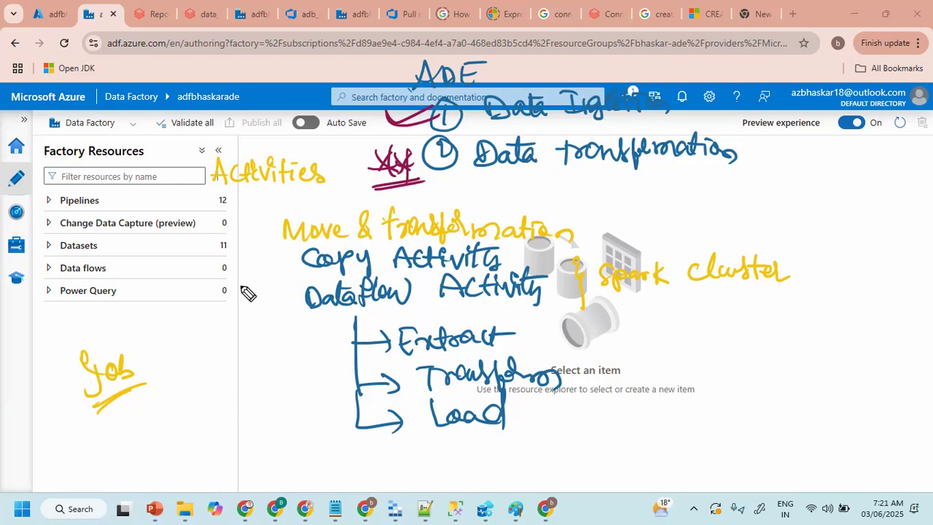
{"action": "mouse_move", "coordinate": [197, 328]}
{"action": "left_mouse_down"}
{"action": "mouse_move", "coordinate": [220, 326]}
{"action": "mouse_move", "coordinate": [222, 342]}
{"action": "left_mouse_up"}
{"action": "mouse_move", "coordinate": [197, 356]}
{"action": "left_mouse_down"}
{"action": "mouse_move", "coordinate": [223, 352]}
{"action": "mouse_move", "coordinate": [223, 362]}
{"action": "left_mouse_up"}
{"action": "mouse_move", "coordinate": [199, 375]}
{"action": "left_mouse_down"}
{"action": "mouse_move", "coordinate": [224, 372]}
{"action": "mouse_move", "coordinate": [224, 383]}
{"action": "left_mouse_up"}
{"action": "mouse_move", "coordinate": [200, 397]}
{"action": "left_mouse_down"}
{"action": "mouse_move", "coordinate": [226, 392]}
{"action": "mouse_move", "coordinate": [229, 403]}
{"action": "left_mouse_up"}
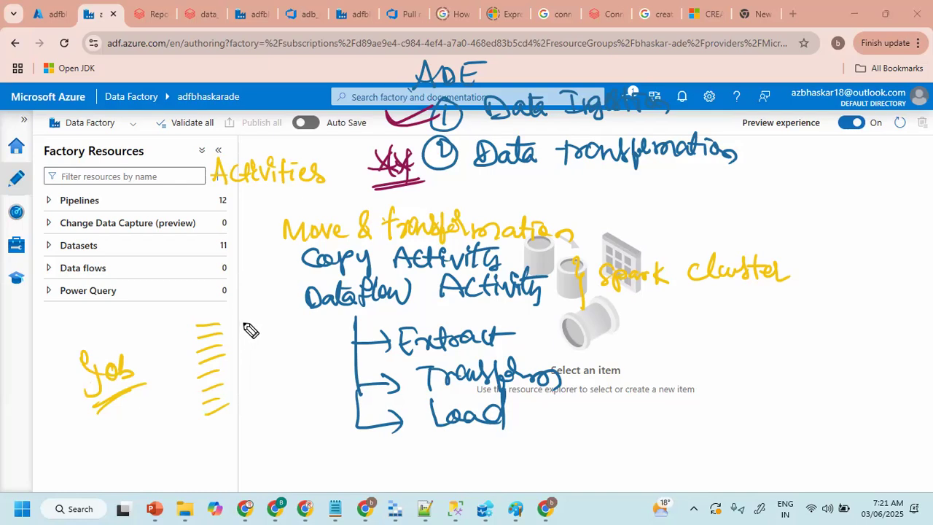
- Tick the Dataflow Activity note in yellow and handwrite a double-underlined "Databricks" in red over the resource list
{"action": "left_click_drag", "start_coordinate": [308, 293], "coordinate": [279, 309]}
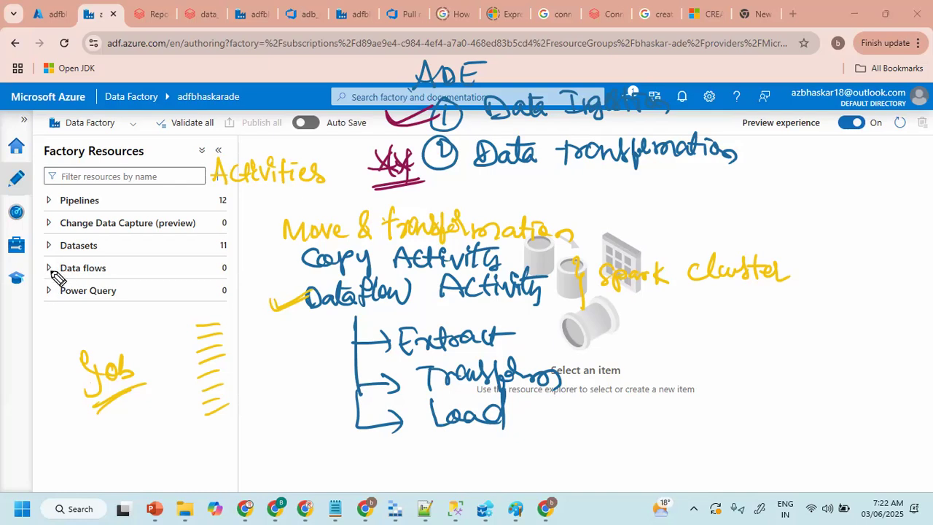
{"action": "mouse_move", "coordinate": [52, 275]}
{"action": "left_mouse_down"}
{"action": "mouse_move", "coordinate": [69, 280]}
{"action": "mouse_move", "coordinate": [83, 263]}
{"action": "mouse_move", "coordinate": [115, 273]}
{"action": "mouse_move", "coordinate": [137, 259]}
{"action": "mouse_move", "coordinate": [151, 271]}
{"action": "mouse_move", "coordinate": [178, 260]}
{"action": "mouse_move", "coordinate": [176, 273]}
{"action": "left_mouse_up"}
{"action": "left_click_drag", "start_coordinate": [62, 315], "coordinate": [156, 284]}
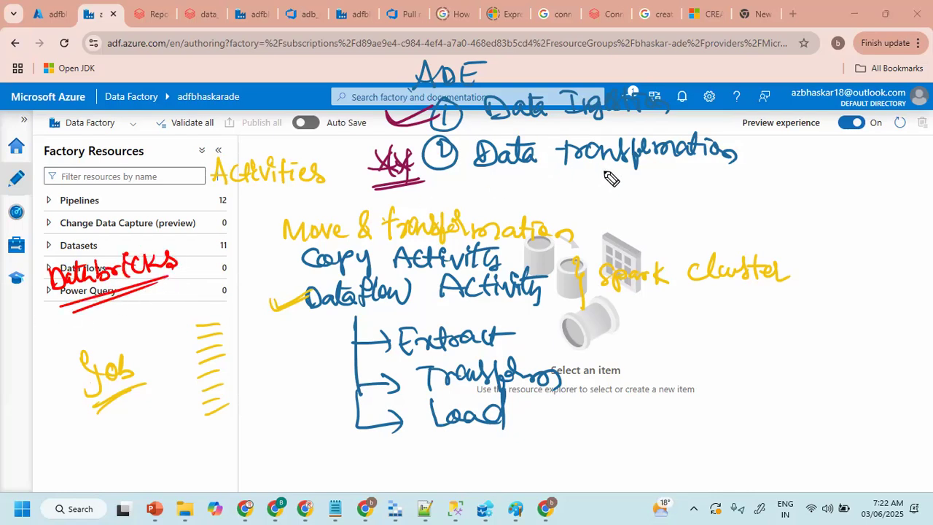
- Handwrite a red branch list under "Data Transformation" with the entries "Dataflow", "Databricks" and "Stored Procedure"
{"action": "mouse_move", "coordinate": [648, 166]}
{"action": "left_mouse_down"}
{"action": "mouse_move", "coordinate": [650, 198]}
{"action": "mouse_move", "coordinate": [668, 175]}
{"action": "mouse_move", "coordinate": [765, 179]}
{"action": "left_mouse_up"}
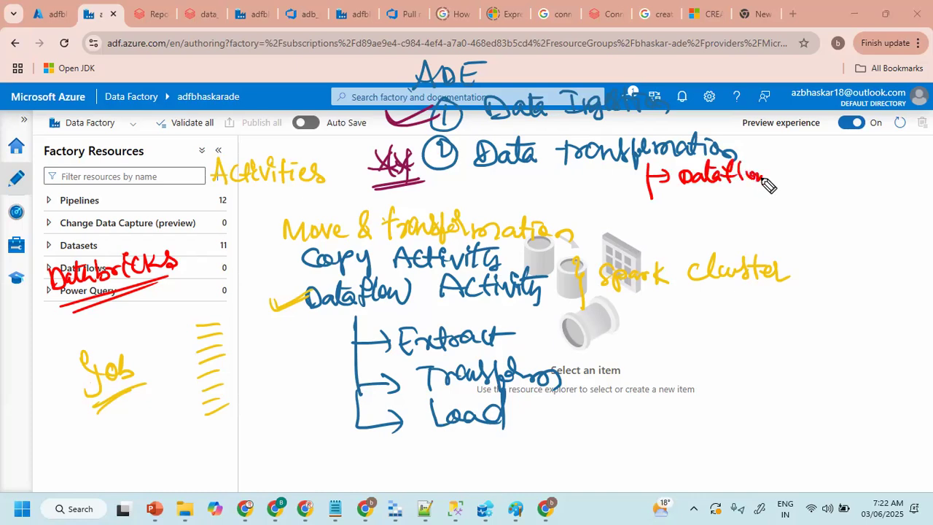
{"action": "mouse_move", "coordinate": [650, 197]}
{"action": "left_mouse_down"}
{"action": "mouse_move", "coordinate": [654, 219]}
{"action": "mouse_move", "coordinate": [742, 190]}
{"action": "mouse_move", "coordinate": [761, 207]}
{"action": "mouse_move", "coordinate": [794, 195]}
{"action": "mouse_move", "coordinate": [805, 207]}
{"action": "left_mouse_up"}
{"action": "left_click_drag", "start_coordinate": [652, 226], "coordinate": [690, 226]}
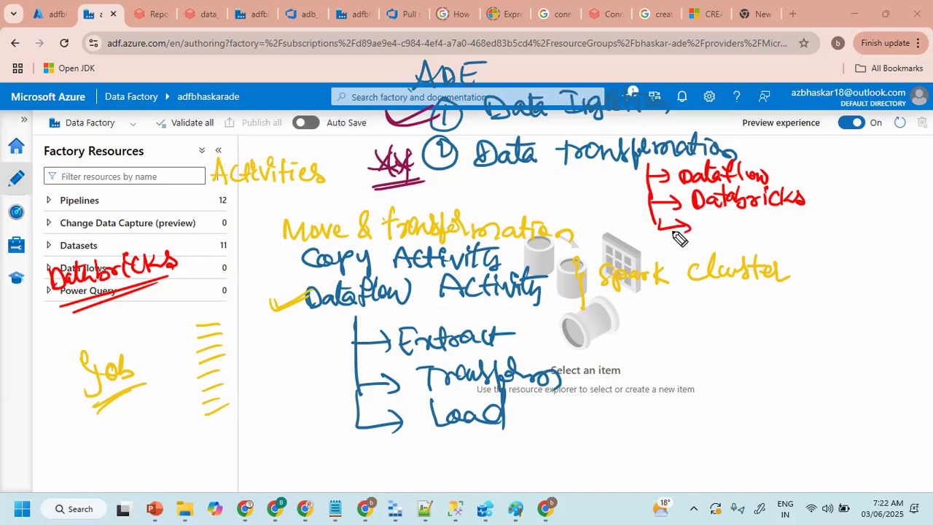
{"action": "mouse_move", "coordinate": [708, 217]}
{"action": "left_mouse_down"}
{"action": "mouse_move", "coordinate": [780, 235]}
{"action": "mouse_move", "coordinate": [805, 221]}
{"action": "mouse_move", "coordinate": [863, 223]}
{"action": "left_mouse_up"}
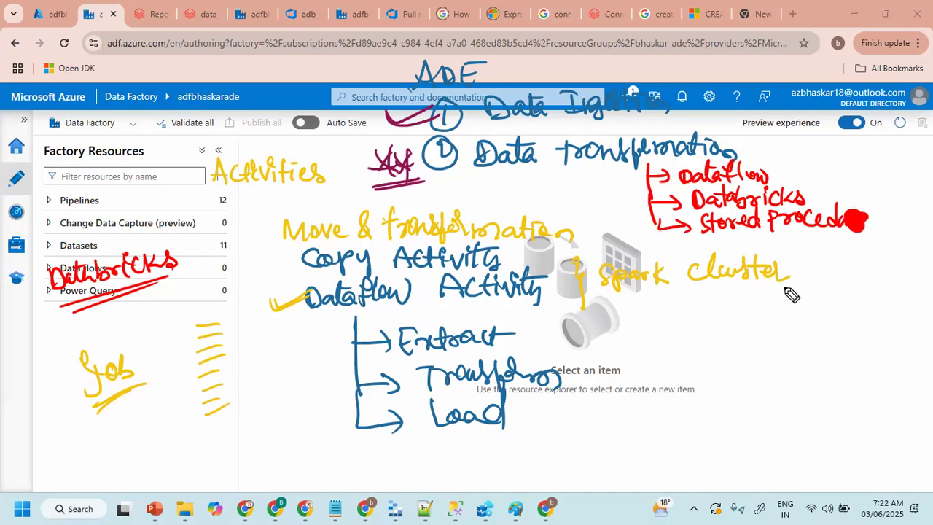
- Add thick red marks around the notes and tick the "Dataflow" and "Databricks" entries in the transformation list
{"action": "left_click_drag", "start_coordinate": [502, 329], "coordinate": [509, 348]}
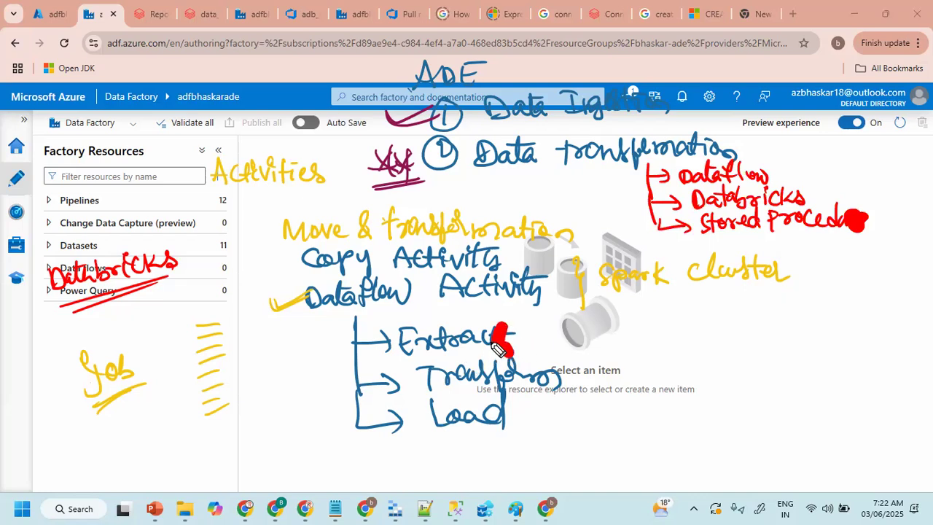
{"action": "left_click_drag", "start_coordinate": [811, 329], "coordinate": [811, 345]}
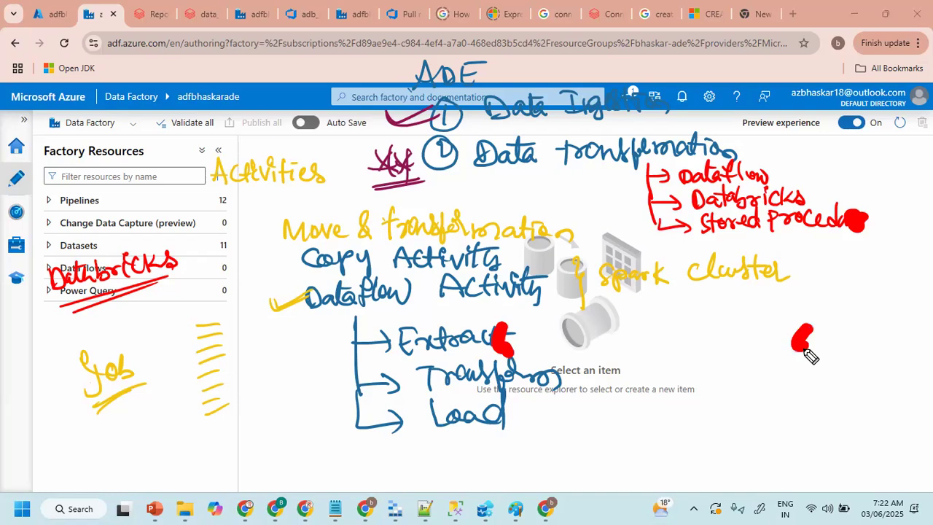
{"action": "left_click", "coordinate": [742, 360]}
{"action": "left_click_drag", "start_coordinate": [758, 357], "coordinate": [761, 370]}
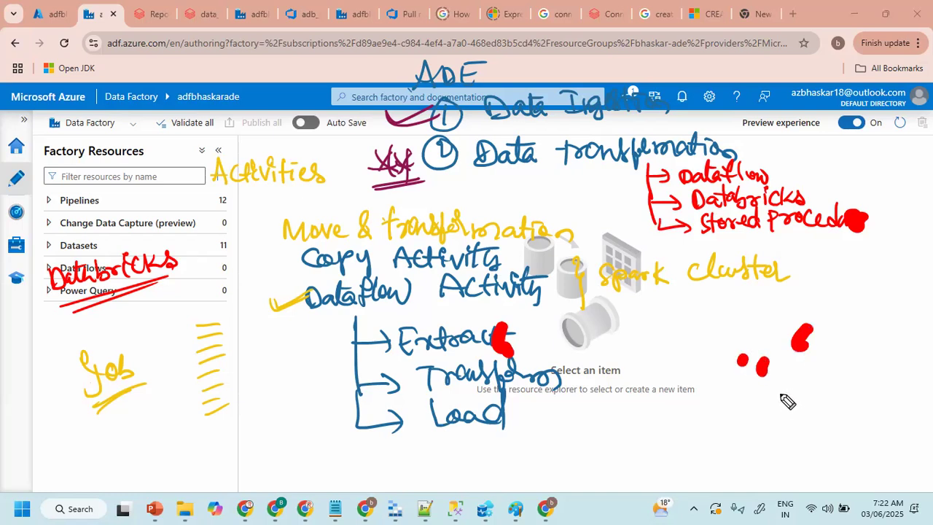
{"action": "left_click_drag", "start_coordinate": [689, 318], "coordinate": [694, 339]}
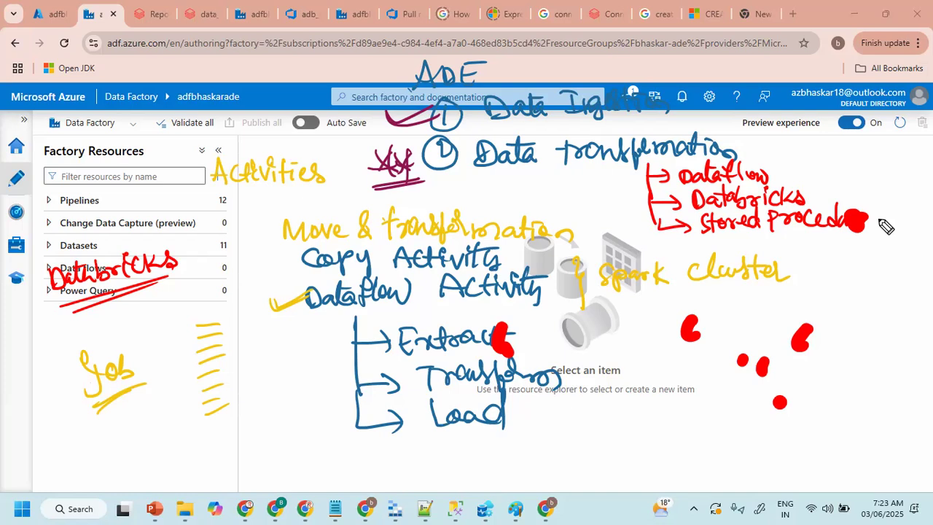
{"action": "mouse_move", "coordinate": [642, 264]}
{"action": "left_mouse_down"}
{"action": "mouse_move", "coordinate": [627, 228]}
{"action": "mouse_move", "coordinate": [671, 232]}
{"action": "mouse_move", "coordinate": [665, 247]}
{"action": "left_mouse_up"}
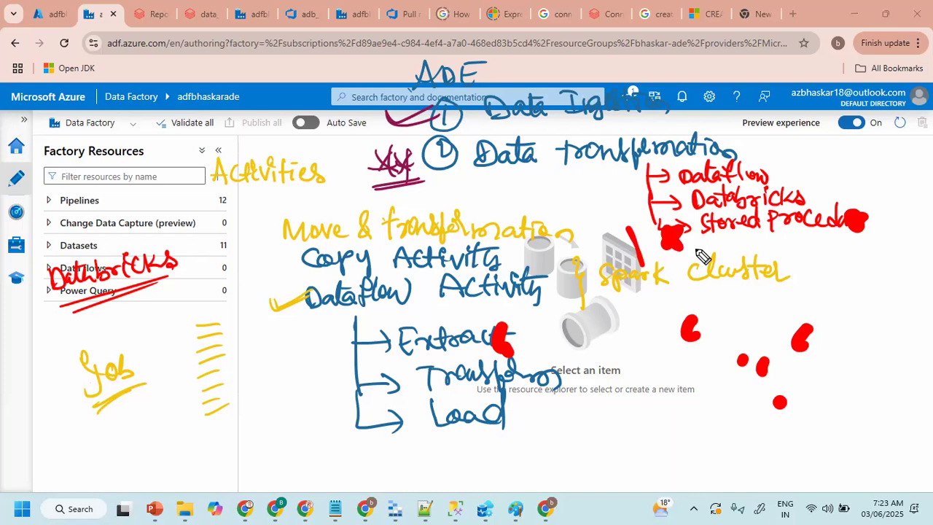
{"action": "mouse_move", "coordinate": [785, 157]}
{"action": "left_mouse_down"}
{"action": "mouse_move", "coordinate": [800, 165]}
{"action": "mouse_move", "coordinate": [822, 151]}
{"action": "left_mouse_up"}
{"action": "left_click_drag", "start_coordinate": [808, 187], "coordinate": [841, 178]}
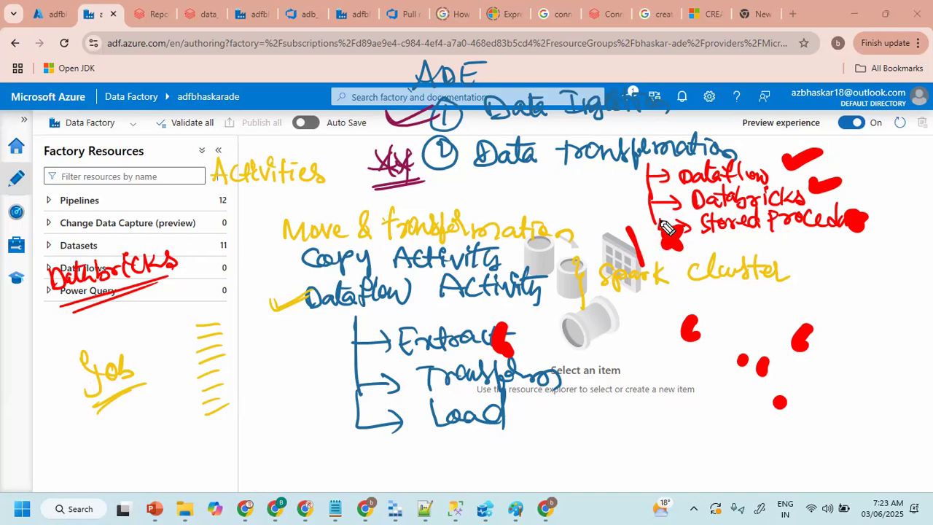
- Erase all handwritten annotations from the screen and leave drawing mode
{"action": "key", "text": "e"}
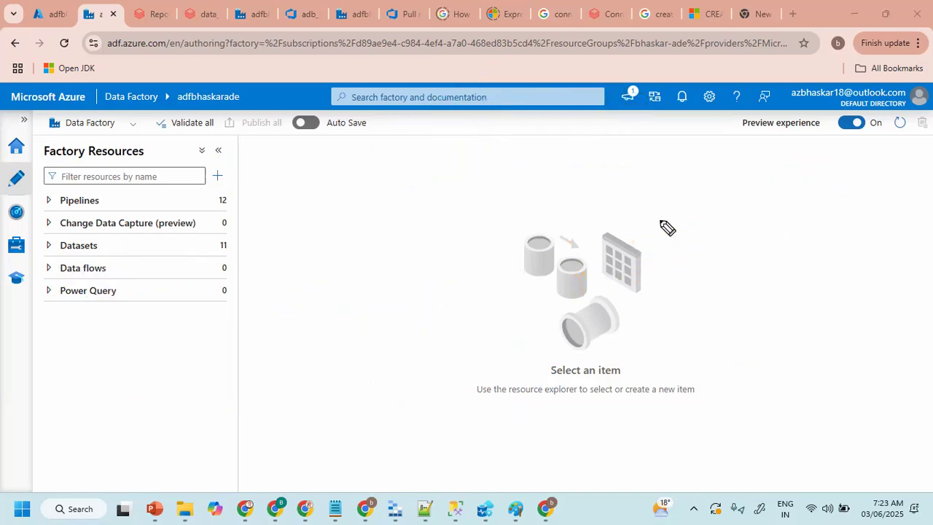
{"action": "key", "text": "Escape"}
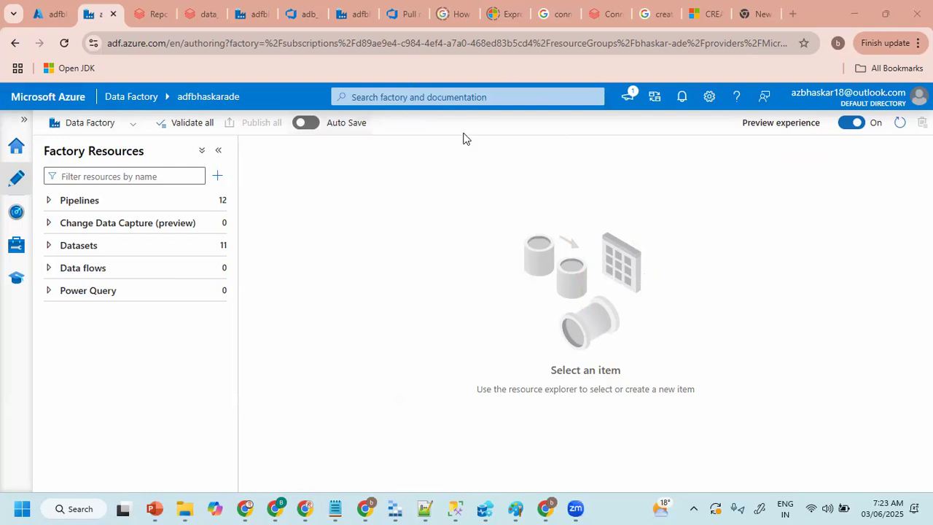
- Create a new data flow and turn on data flow debug using AutoResolveIntegrationRuntime with a debug time to live of 1 hour
{"action": "left_click", "coordinate": [217, 270]}
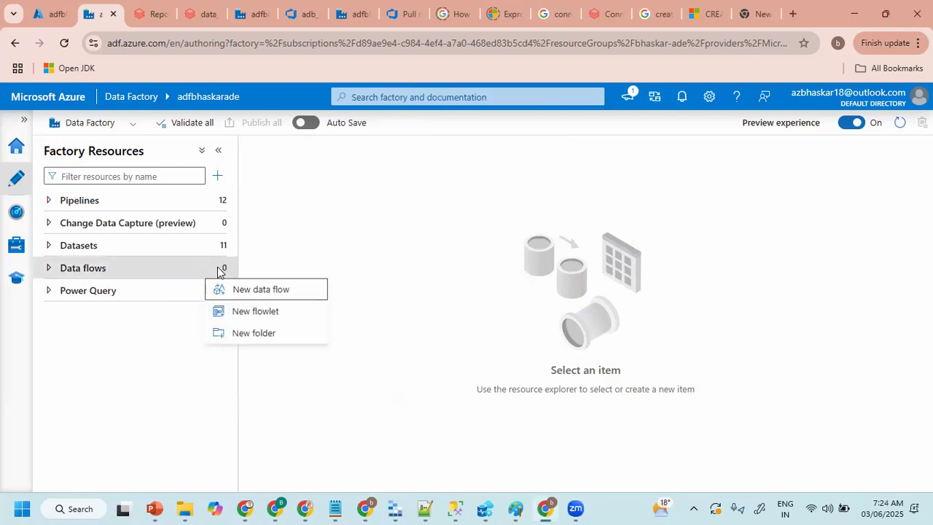
{"action": "left_click", "coordinate": [260, 290]}
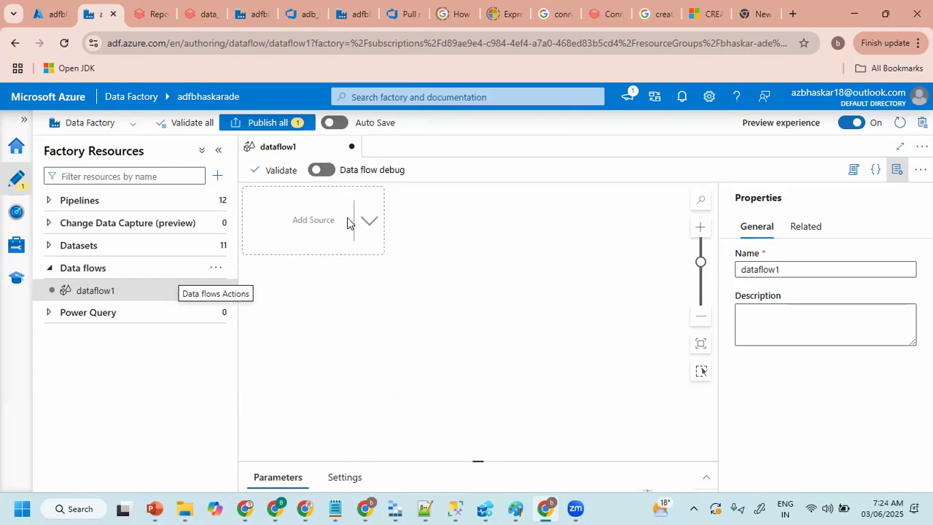
{"action": "left_click", "coordinate": [332, 171]}
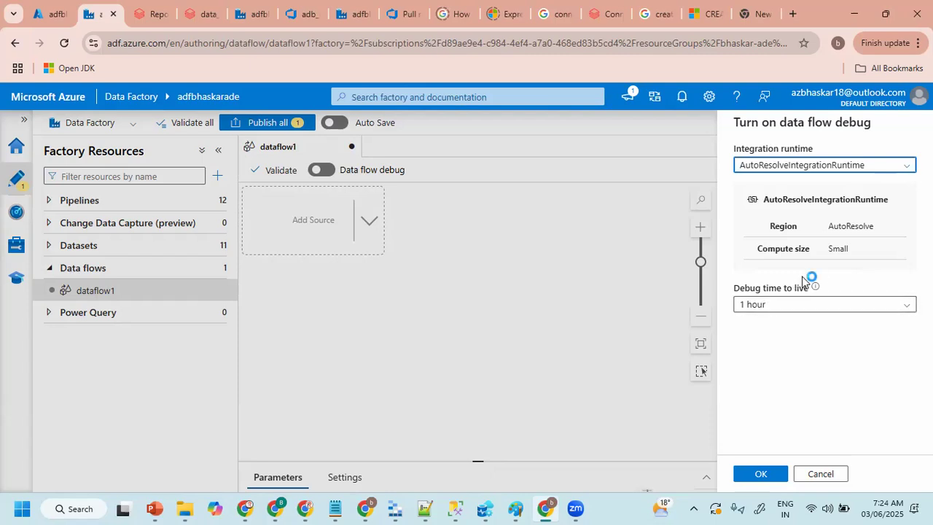
{"action": "left_click", "coordinate": [762, 475]}
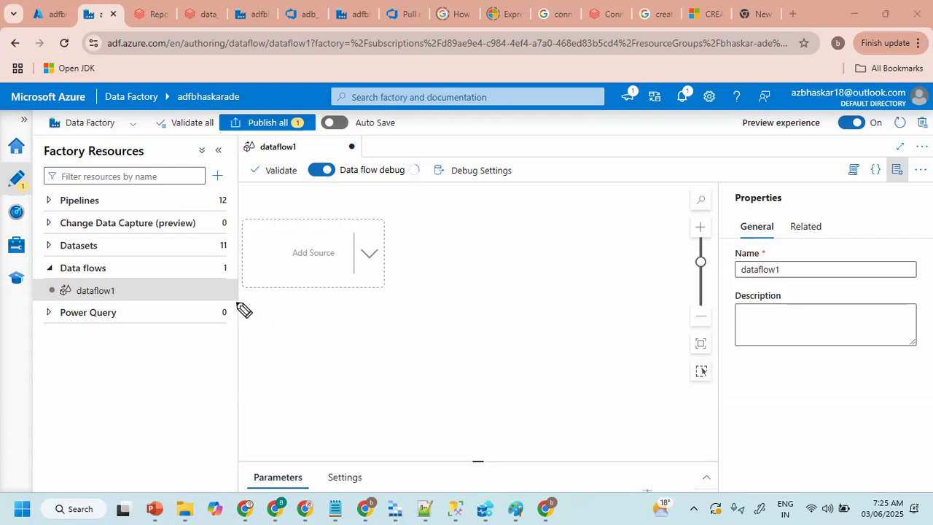
- Handwrite "Price" with an arrow leading to an upward arrow on the canvas, and circle the data flow debug switch in red
{"action": "mouse_move", "coordinate": [241, 218]}
{"action": "left_mouse_down"}
{"action": "mouse_move", "coordinate": [255, 232]}
{"action": "mouse_move", "coordinate": [268, 218]}
{"action": "mouse_move", "coordinate": [294, 233]}
{"action": "mouse_move", "coordinate": [333, 210]}
{"action": "mouse_move", "coordinate": [348, 230]}
{"action": "left_mouse_up"}
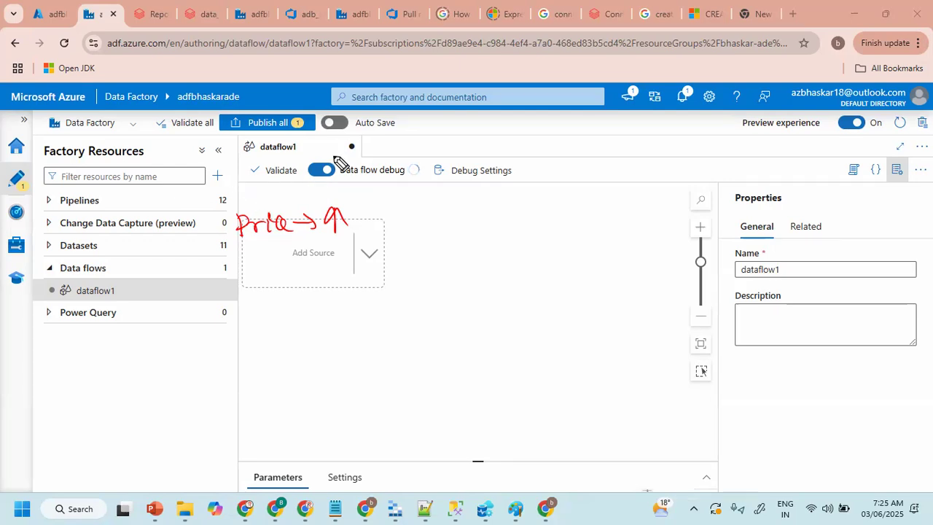
{"action": "mouse_move", "coordinate": [336, 153]}
{"action": "left_mouse_down"}
{"action": "mouse_move", "coordinate": [300, 188]}
{"action": "mouse_move", "coordinate": [350, 155]}
{"action": "left_mouse_up"}
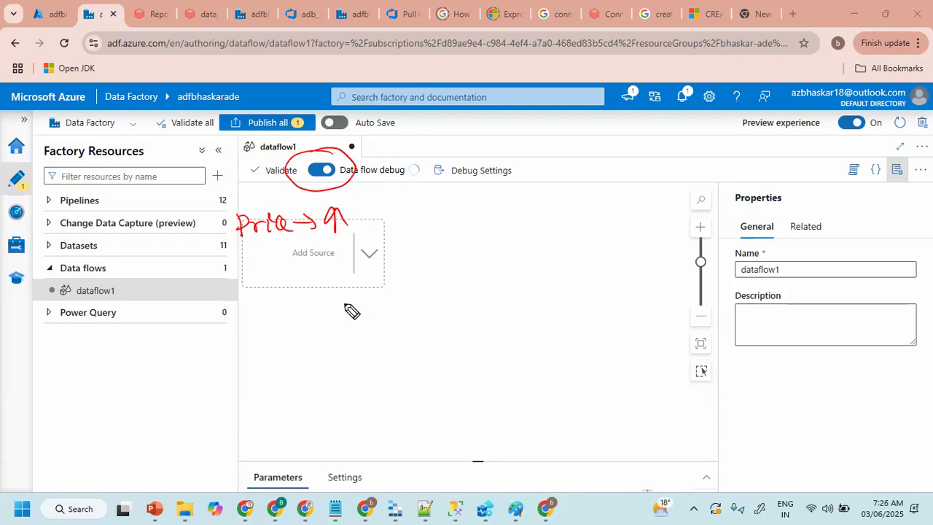
- Handwrite an underlined, circled "8AM" with an arrow down to "Stop", and point the circled debug switch to an underlined "Stop"
{"action": "mouse_move", "coordinate": [372, 303]}
{"action": "left_mouse_down"}
{"action": "mouse_move", "coordinate": [408, 302]}
{"action": "mouse_move", "coordinate": [414, 312]}
{"action": "left_mouse_up"}
{"action": "left_click_drag", "start_coordinate": [353, 319], "coordinate": [415, 316]}
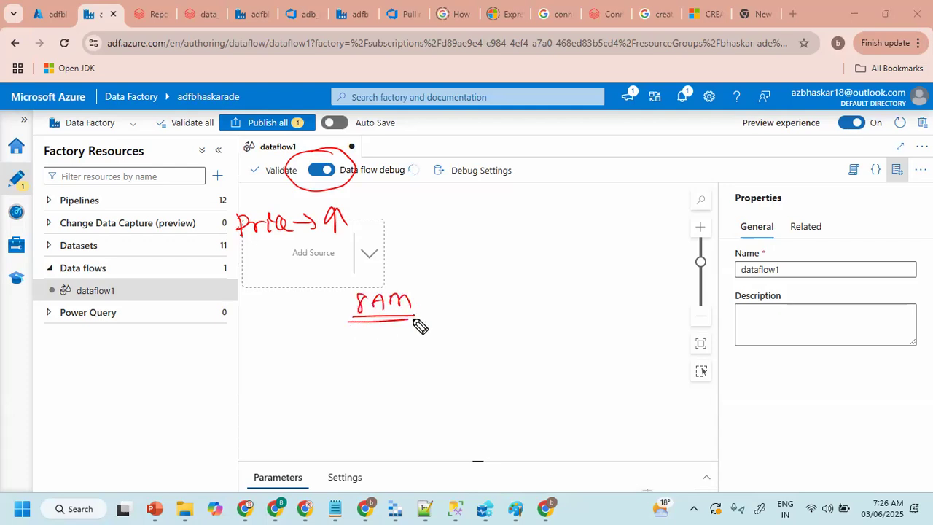
{"action": "mouse_move", "coordinate": [399, 283]}
{"action": "left_mouse_down"}
{"action": "mouse_move", "coordinate": [335, 326]}
{"action": "mouse_move", "coordinate": [408, 286]}
{"action": "left_mouse_up"}
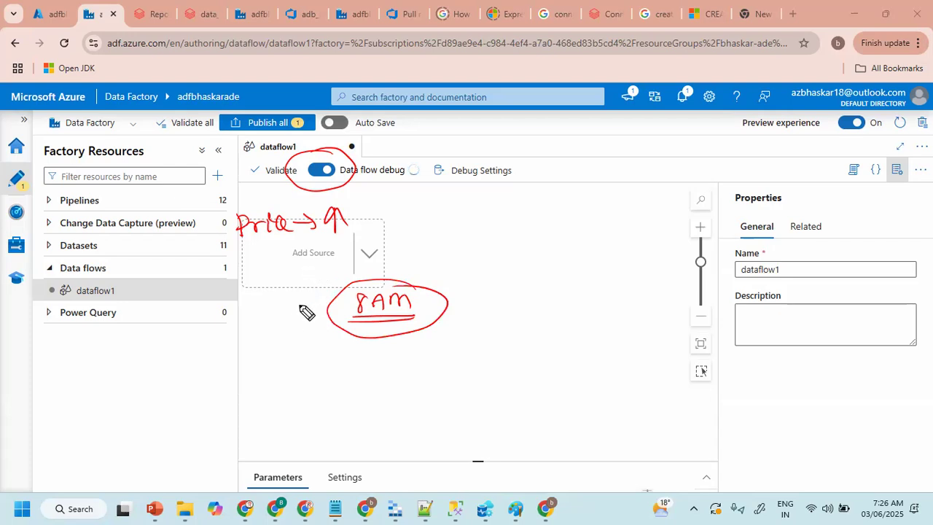
{"action": "left_click_drag", "start_coordinate": [365, 157], "coordinate": [405, 150]}
{"action": "mouse_move", "coordinate": [413, 135]}
{"action": "left_mouse_down"}
{"action": "mouse_move", "coordinate": [413, 150]}
{"action": "mouse_move", "coordinate": [435, 161]}
{"action": "left_mouse_up"}
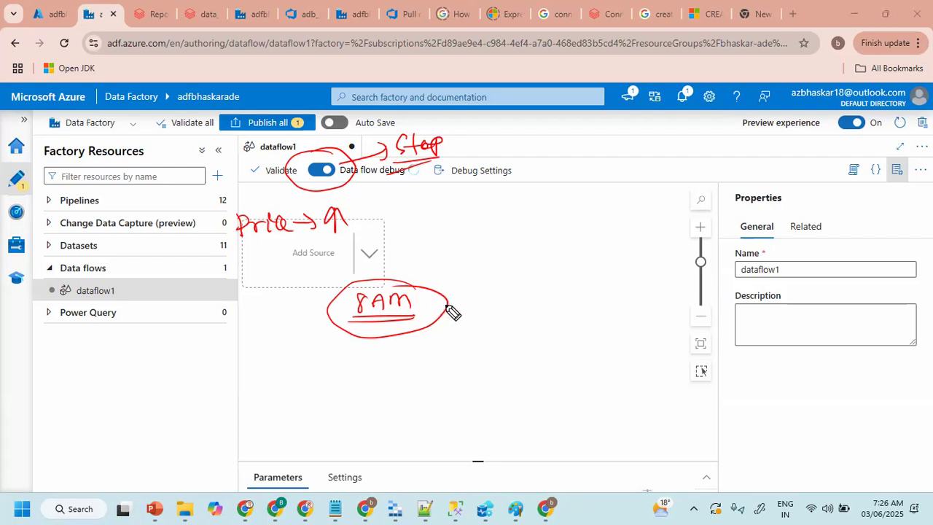
{"action": "mouse_move", "coordinate": [371, 340]}
{"action": "left_mouse_down"}
{"action": "mouse_move", "coordinate": [376, 382]}
{"action": "mouse_move", "coordinate": [378, 368]}
{"action": "left_mouse_up"}
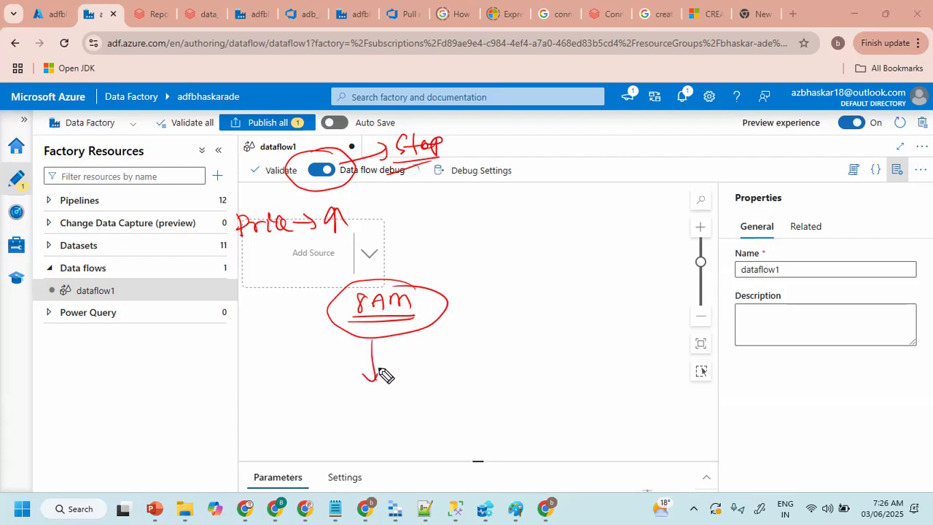
{"action": "mouse_move", "coordinate": [356, 397]}
{"action": "left_mouse_down"}
{"action": "mouse_move", "coordinate": [397, 404]}
{"action": "mouse_move", "coordinate": [397, 412]}
{"action": "left_mouse_up"}
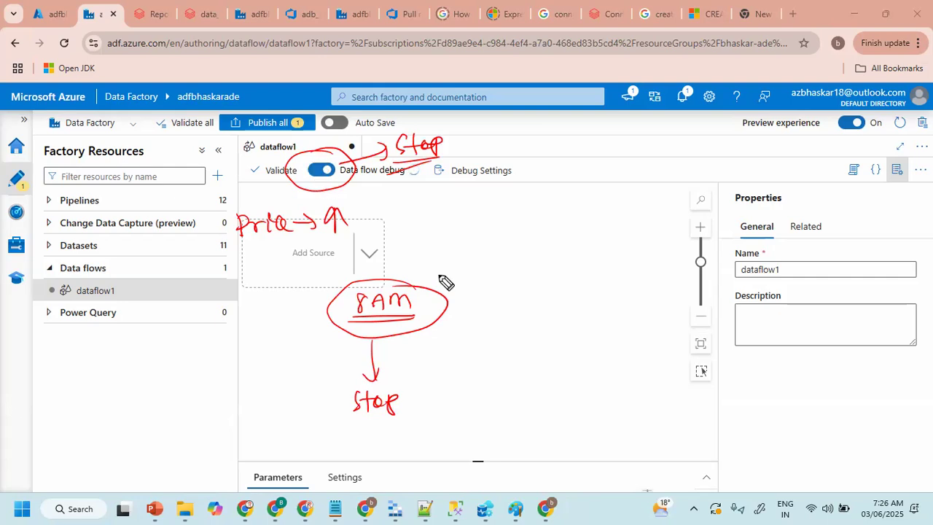
- Draw an "After one" arrow from "8AM" to "Stop" with a circle around it, and add an underlined "VM" and an arrow towards the debug switch
{"action": "mouse_move", "coordinate": [451, 307]}
{"action": "left_mouse_down"}
{"action": "mouse_move", "coordinate": [528, 306]}
{"action": "mouse_move", "coordinate": [518, 312]}
{"action": "left_mouse_up"}
{"action": "mouse_move", "coordinate": [459, 290]}
{"action": "left_mouse_down"}
{"action": "mouse_move", "coordinate": [485, 272]}
{"action": "mouse_move", "coordinate": [520, 287]}
{"action": "left_mouse_up"}
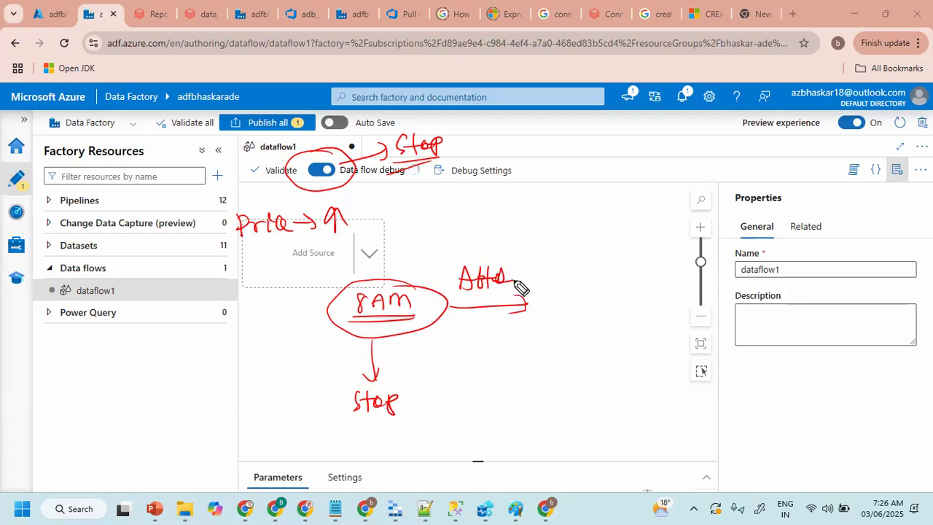
{"action": "left_click_drag", "start_coordinate": [469, 337], "coordinate": [513, 328]}
{"action": "mouse_move", "coordinate": [555, 284]}
{"action": "left_mouse_down"}
{"action": "mouse_move", "coordinate": [540, 311]}
{"action": "mouse_move", "coordinate": [602, 302]}
{"action": "left_mouse_up"}
{"action": "mouse_move", "coordinate": [530, 240]}
{"action": "left_mouse_down"}
{"action": "mouse_move", "coordinate": [442, 258]}
{"action": "mouse_move", "coordinate": [505, 255]}
{"action": "left_mouse_up"}
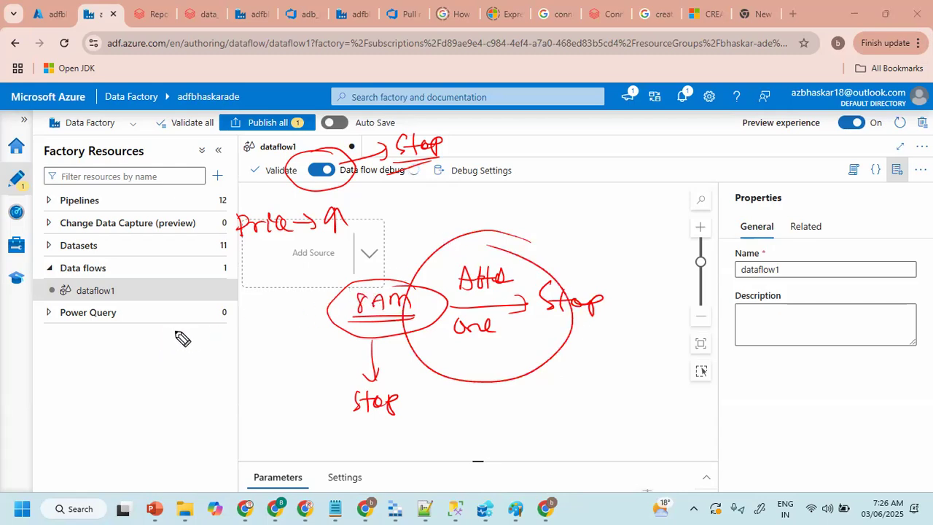
{"action": "mouse_move", "coordinate": [156, 322]}
{"action": "left_mouse_down"}
{"action": "mouse_move", "coordinate": [174, 337]}
{"action": "mouse_move", "coordinate": [204, 327]}
{"action": "mouse_move", "coordinate": [194, 356]}
{"action": "mouse_move", "coordinate": [195, 329]}
{"action": "left_mouse_up"}
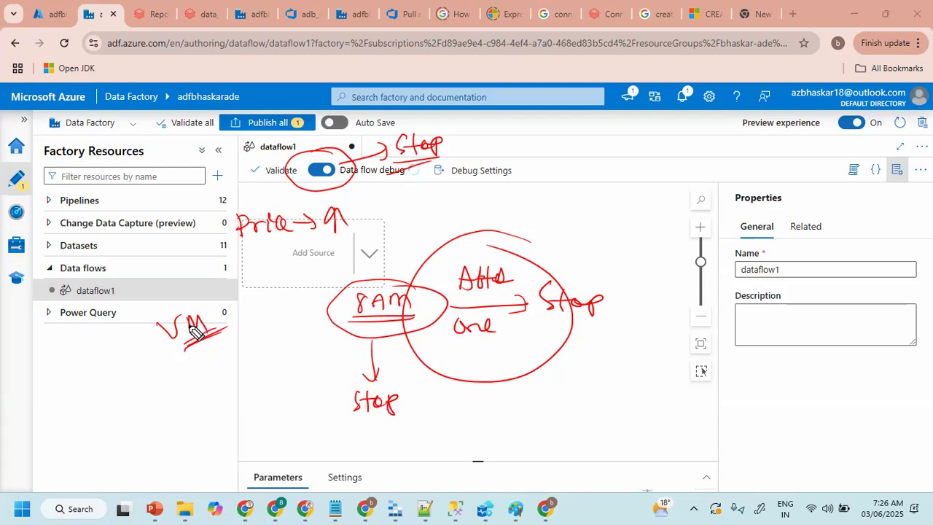
{"action": "left_click_drag", "start_coordinate": [255, 184], "coordinate": [283, 176]}
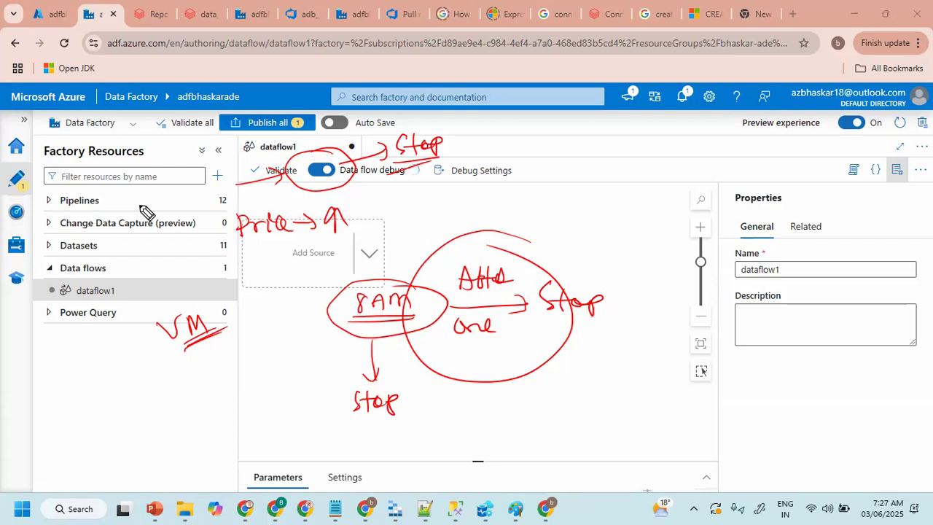
- Clear the handwritten annotations and rename the data flow to df_simple_pass
{"action": "key", "text": "e"}
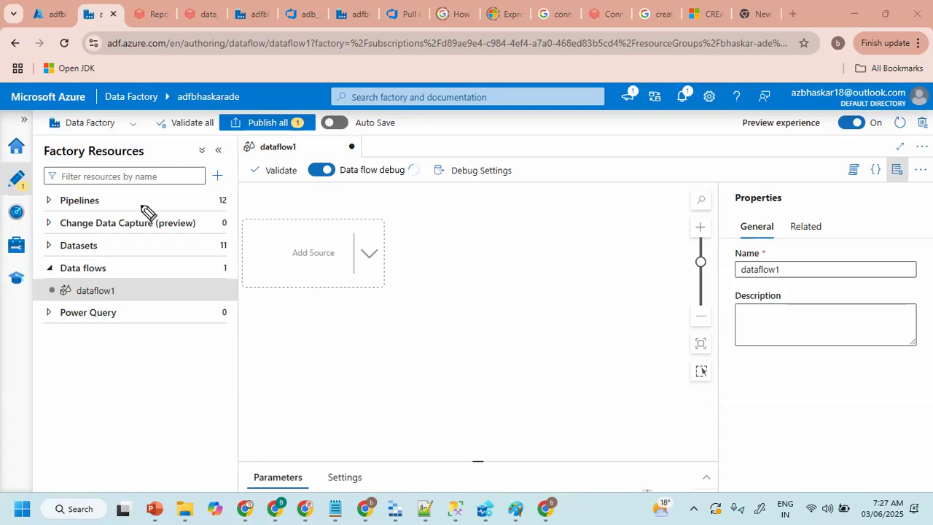
{"action": "key", "text": "Escape"}
{"action": "left_click_drag", "start_coordinate": [791, 269], "coordinate": [717, 271]}
{"action": "left_click", "coordinate": [715, 272]}
{"action": "left_click", "coordinate": [786, 272]}
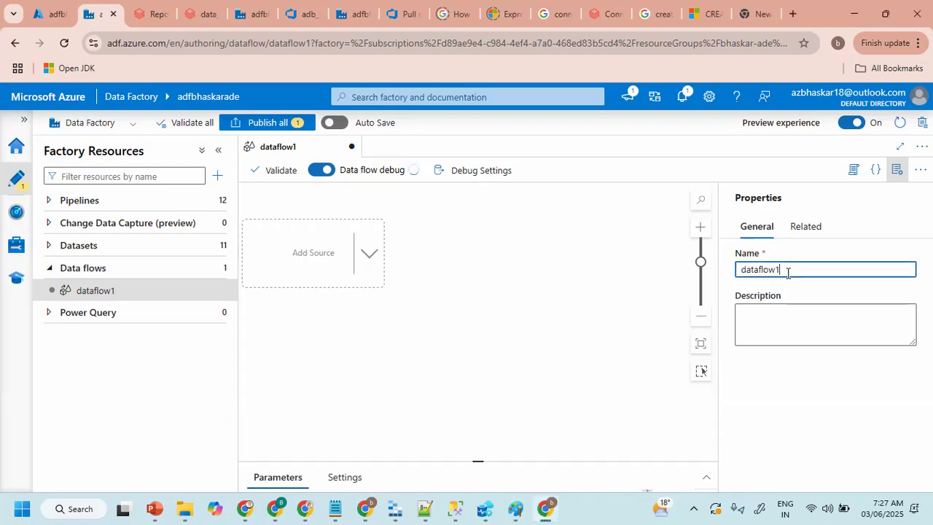
{"action": "left_click_drag", "start_coordinate": [736, 268], "coordinate": [678, 294]}
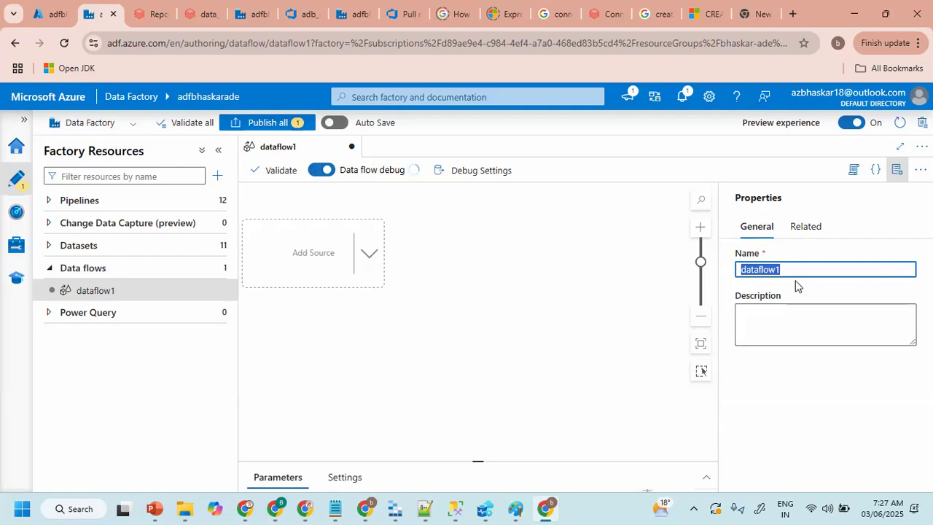
{"action": "type", "text": "df"}
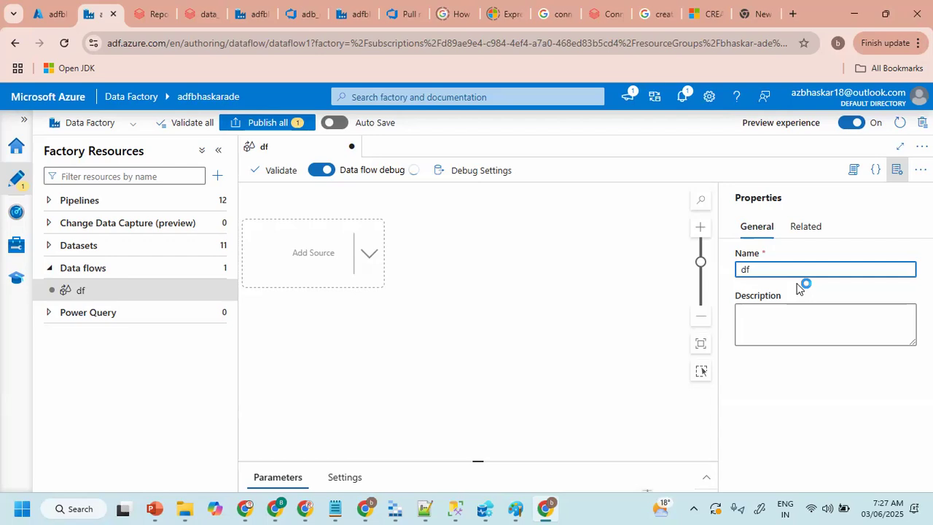
{"action": "type", "text": "_simple_pass"}
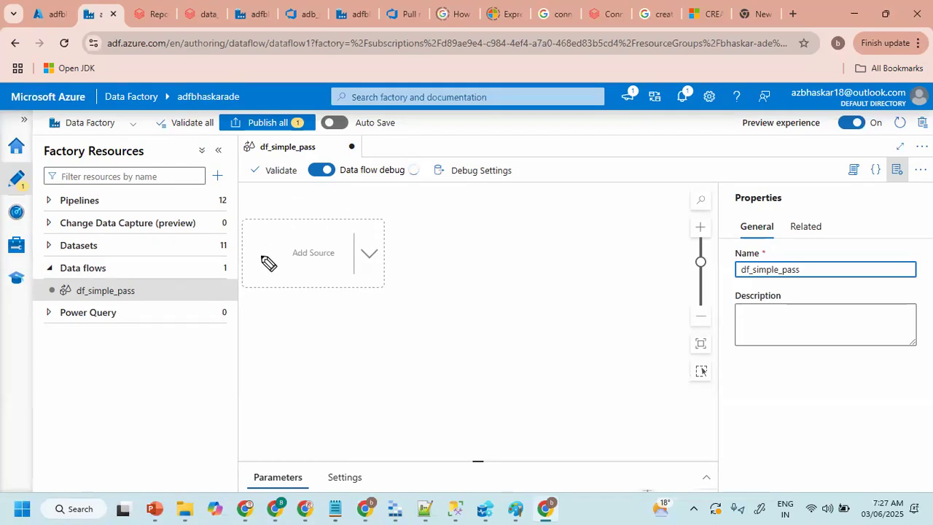
- Sketch the source as a box containing "CSV", headed "ADLS" and labelled "employee.csv", below the Add Source placeholder
{"action": "mouse_move", "coordinate": [262, 313]}
{"action": "left_mouse_down"}
{"action": "mouse_move", "coordinate": [294, 303]}
{"action": "mouse_move", "coordinate": [307, 311]}
{"action": "left_mouse_up"}
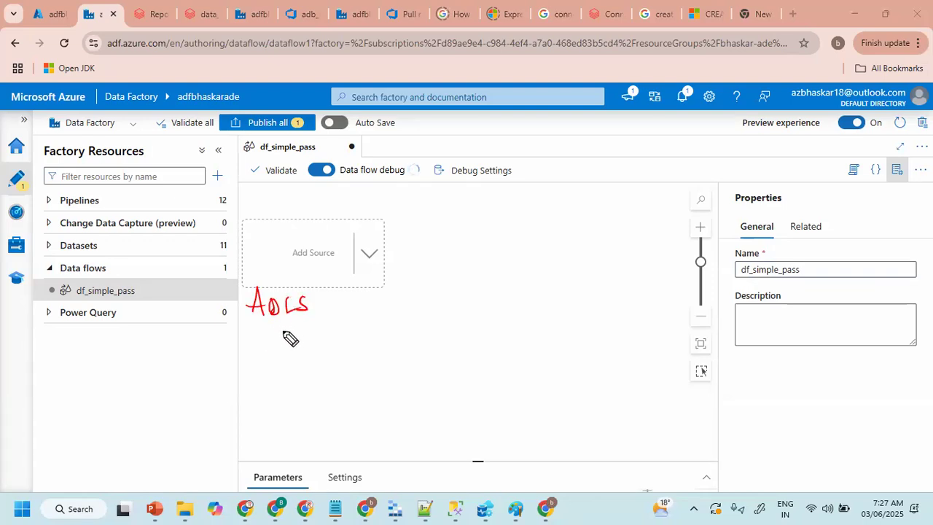
{"action": "mouse_move", "coordinate": [258, 327]}
{"action": "left_mouse_down"}
{"action": "mouse_move", "coordinate": [255, 369]}
{"action": "mouse_move", "coordinate": [305, 318]}
{"action": "mouse_move", "coordinate": [303, 368]}
{"action": "left_mouse_up"}
{"action": "left_click_drag", "start_coordinate": [279, 339], "coordinate": [264, 347]}
{"action": "left_click_drag", "start_coordinate": [276, 336], "coordinate": [291, 335]}
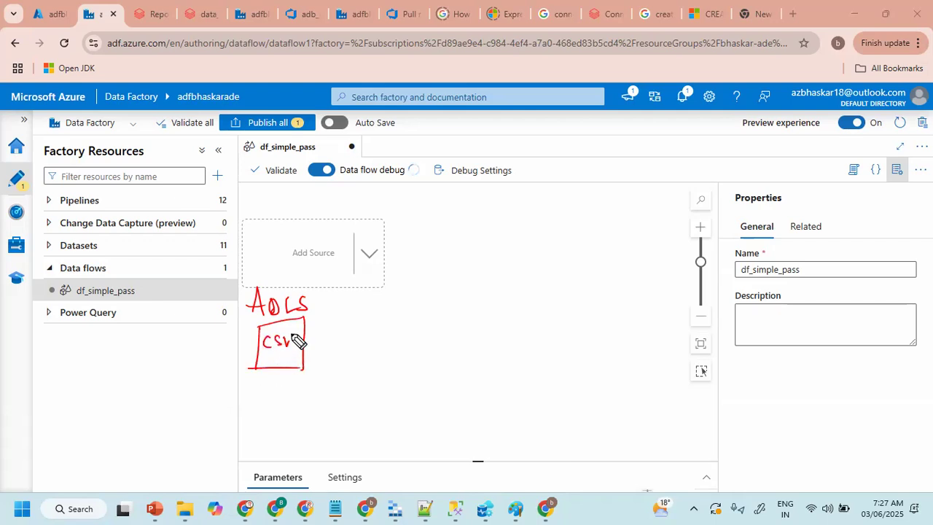
{"action": "mouse_move", "coordinate": [233, 385]}
{"action": "left_mouse_down"}
{"action": "mouse_move", "coordinate": [227, 399]}
{"action": "mouse_move", "coordinate": [362, 386]}
{"action": "left_mouse_up"}
- Sketch the target as an empty box headed "ADLS", with "employee" and "part —" written beneath it
{"action": "mouse_move", "coordinate": [511, 304]}
{"action": "left_mouse_down"}
{"action": "mouse_move", "coordinate": [511, 349]}
{"action": "mouse_move", "coordinate": [569, 301]}
{"action": "mouse_move", "coordinate": [568, 356]}
{"action": "left_mouse_up"}
{"action": "left_click_drag", "start_coordinate": [507, 348], "coordinate": [565, 348]}
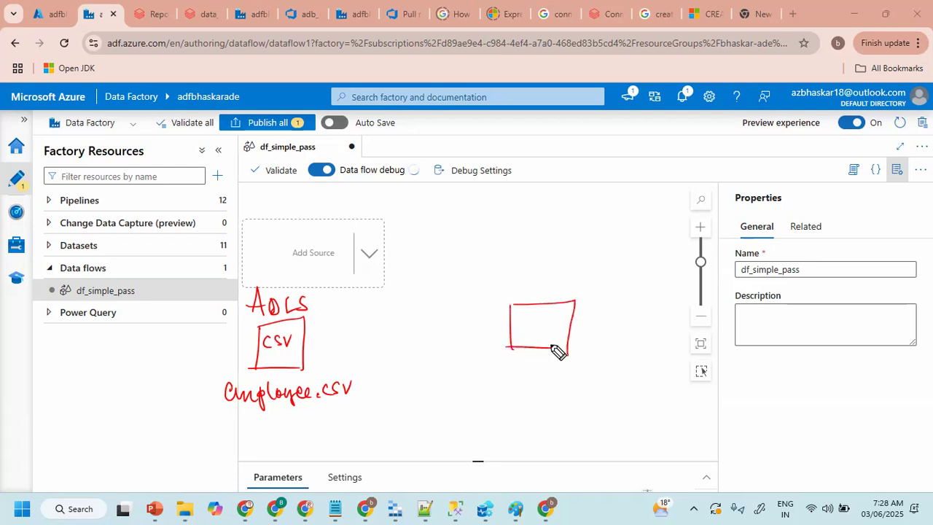
{"action": "mouse_move", "coordinate": [507, 293]}
{"action": "left_mouse_down"}
{"action": "mouse_move", "coordinate": [522, 276]}
{"action": "mouse_move", "coordinate": [557, 292]}
{"action": "left_mouse_up"}
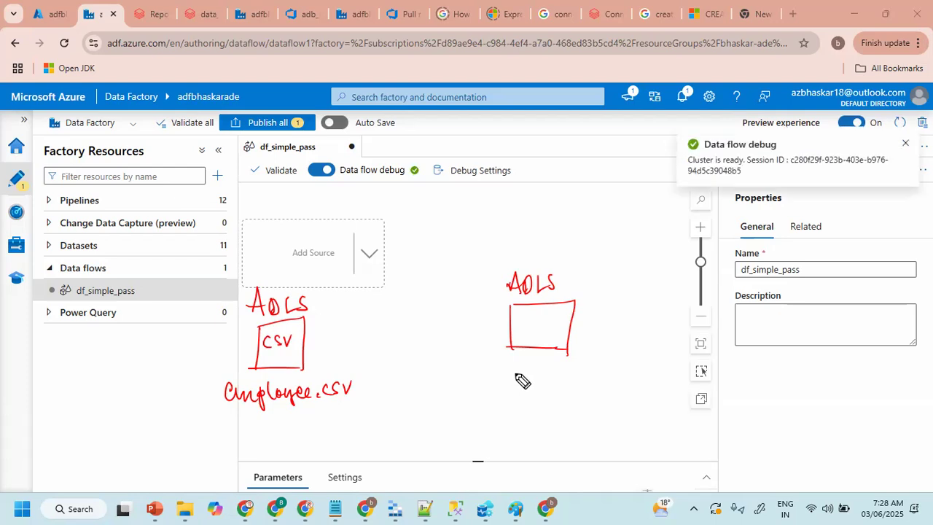
{"action": "mouse_move", "coordinate": [513, 372]}
{"action": "left_mouse_down"}
{"action": "mouse_move", "coordinate": [542, 371]}
{"action": "mouse_move", "coordinate": [545, 387]}
{"action": "mouse_move", "coordinate": [598, 375]}
{"action": "left_mouse_up"}
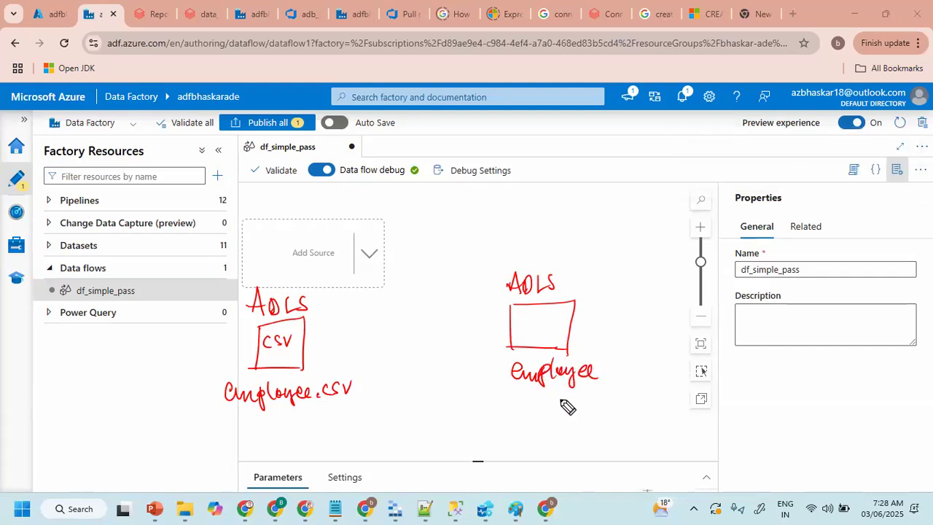
{"action": "left_click_drag", "start_coordinate": [561, 399], "coordinate": [612, 399]}
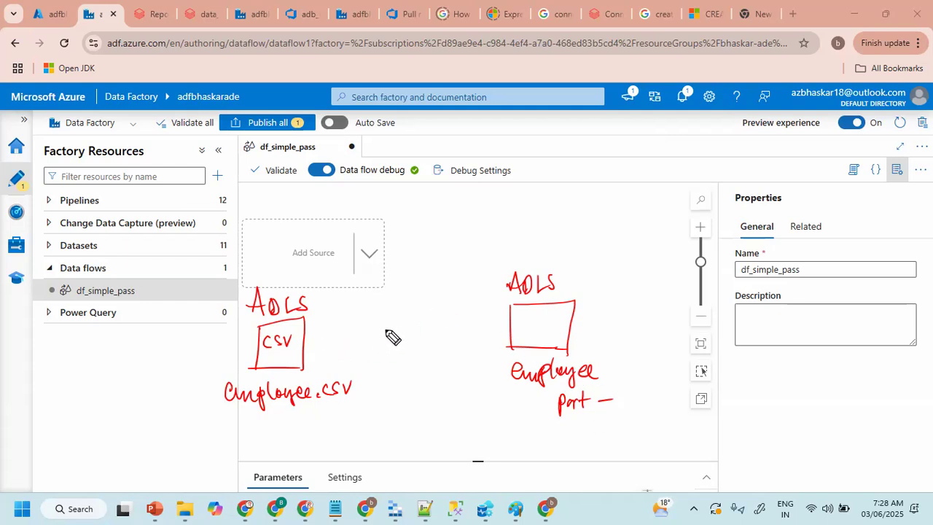
- Link the source and target boxes through a circled "DF", labelling the connecting lines "Extract" and "Load" in blue
{"action": "mouse_move", "coordinate": [391, 320]}
{"action": "left_mouse_down"}
{"action": "mouse_move", "coordinate": [399, 313]}
{"action": "mouse_move", "coordinate": [381, 334]}
{"action": "mouse_move", "coordinate": [406, 343]}
{"action": "left_mouse_up"}
{"action": "left_click_drag", "start_coordinate": [298, 342], "coordinate": [505, 326]}
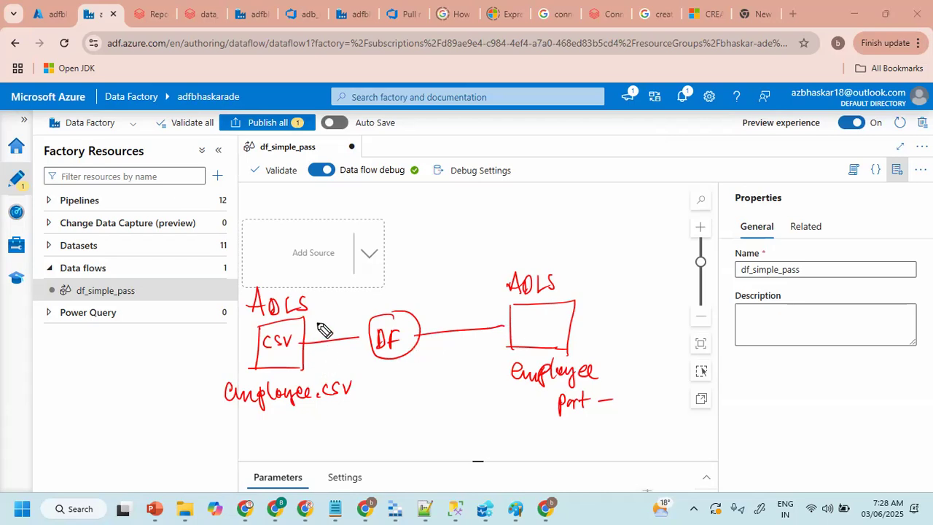
{"action": "mouse_move", "coordinate": [323, 326]}
{"action": "left_mouse_down"}
{"action": "mouse_move", "coordinate": [368, 320]}
{"action": "mouse_move", "coordinate": [372, 309]}
{"action": "left_mouse_up"}
{"action": "mouse_move", "coordinate": [440, 309]}
{"action": "left_mouse_down"}
{"action": "mouse_move", "coordinate": [466, 325]}
{"action": "mouse_move", "coordinate": [473, 312]}
{"action": "mouse_move", "coordinate": [481, 324]}
{"action": "left_mouse_up"}
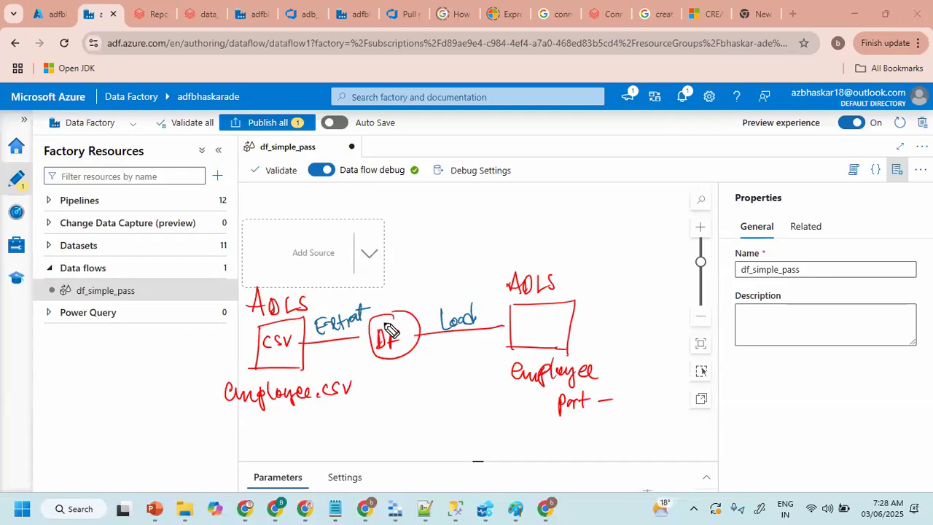
- Frame the whole sketch in blue and title it "Simple pass" with a check mark beside the title
{"action": "left_click_drag", "start_coordinate": [189, 267], "coordinate": [179, 434]}
{"action": "mouse_move", "coordinate": [186, 250]}
{"action": "left_mouse_down"}
{"action": "mouse_move", "coordinate": [692, 274]}
{"action": "mouse_move", "coordinate": [655, 426]}
{"action": "left_mouse_up"}
{"action": "left_click_drag", "start_coordinate": [164, 442], "coordinate": [647, 424]}
{"action": "mouse_move", "coordinate": [350, 209]}
{"action": "left_mouse_down"}
{"action": "mouse_move", "coordinate": [336, 234]}
{"action": "mouse_move", "coordinate": [354, 231]}
{"action": "left_mouse_up"}
{"action": "left_click_drag", "start_coordinate": [359, 220], "coordinate": [397, 238]}
{"action": "mouse_move", "coordinate": [389, 220]}
{"action": "left_mouse_down"}
{"action": "mouse_move", "coordinate": [440, 235]}
{"action": "mouse_move", "coordinate": [473, 232]}
{"action": "mouse_move", "coordinate": [493, 215]}
{"action": "mouse_move", "coordinate": [489, 230]}
{"action": "left_mouse_up"}
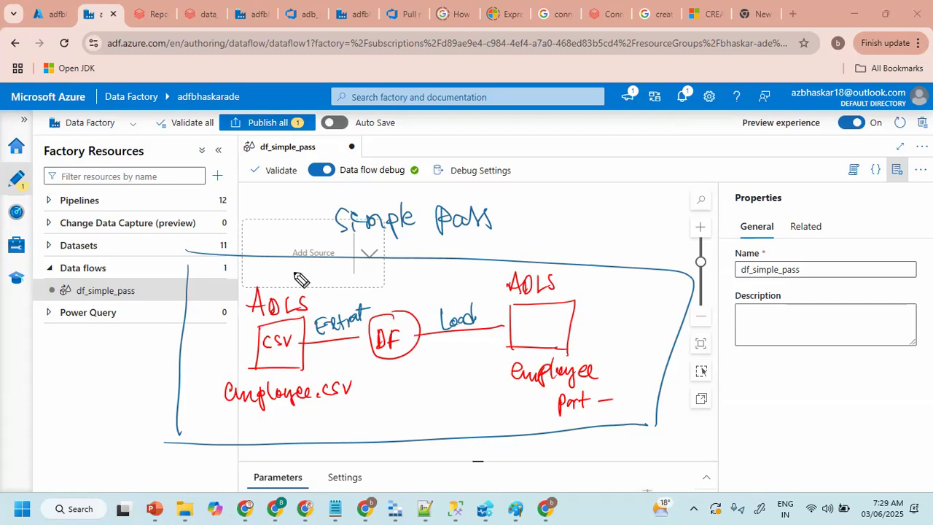
{"action": "left_click_drag", "start_coordinate": [186, 246], "coordinate": [188, 290]}
{"action": "mouse_move", "coordinate": [268, 207]}
{"action": "left_mouse_down"}
{"action": "mouse_move", "coordinate": [286, 221]}
{"action": "mouse_move", "coordinate": [330, 198]}
{"action": "left_mouse_up"}
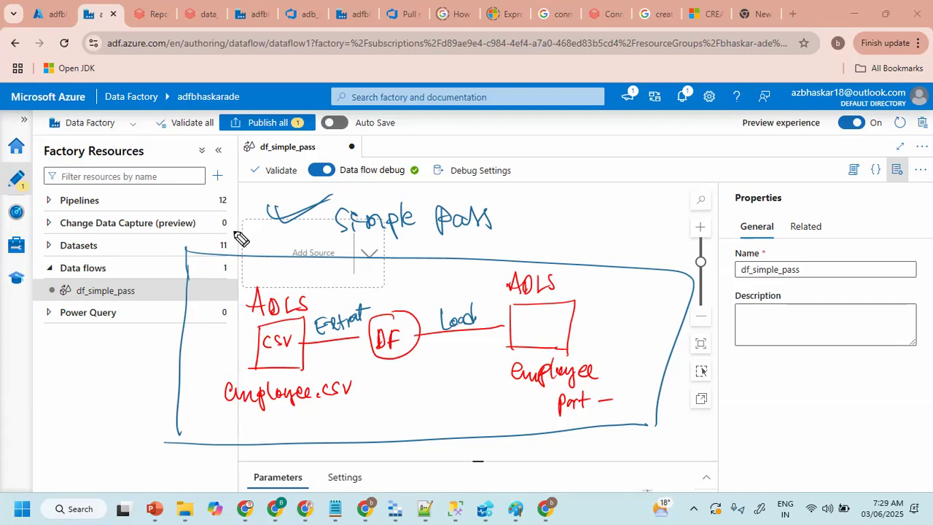
- Clear the annotations and add a source to the data flow, selecting its output stream name in the settings
{"action": "key", "text": "e"}
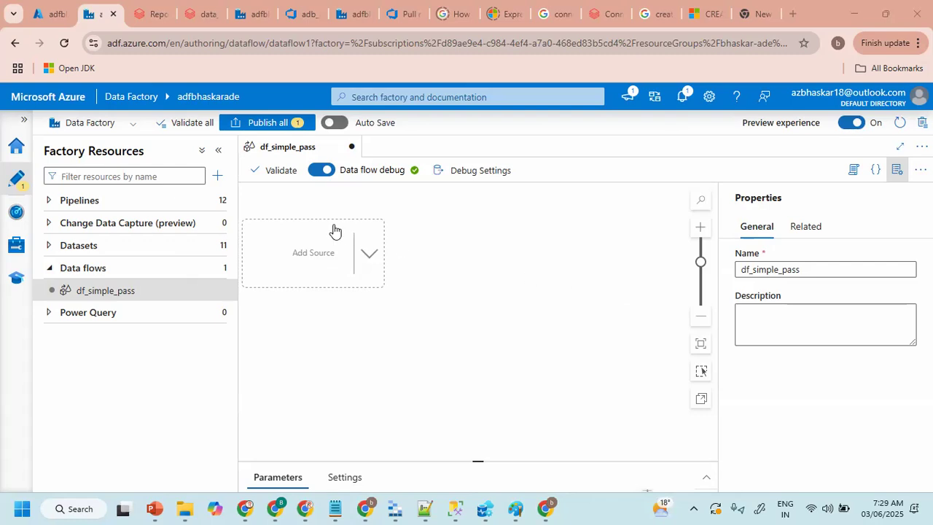
{"action": "left_click", "coordinate": [367, 247]}
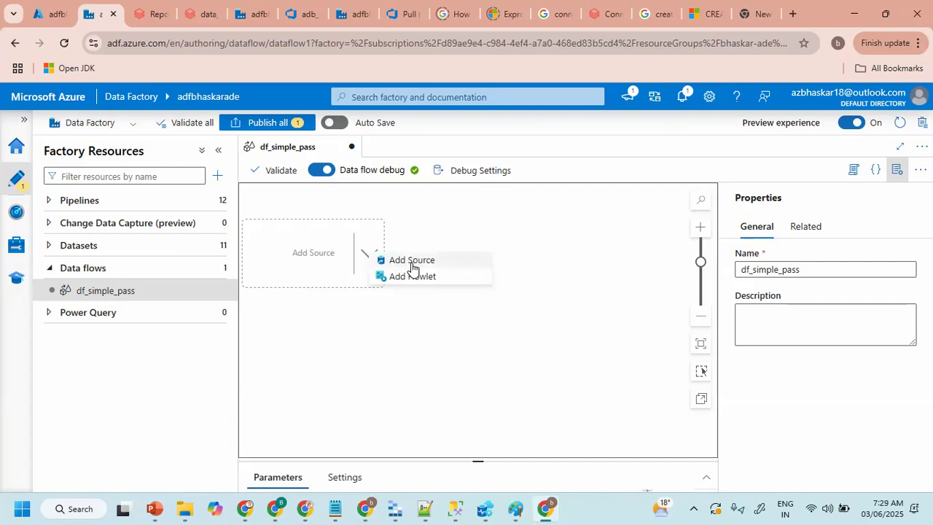
{"action": "left_click", "coordinate": [369, 255]}
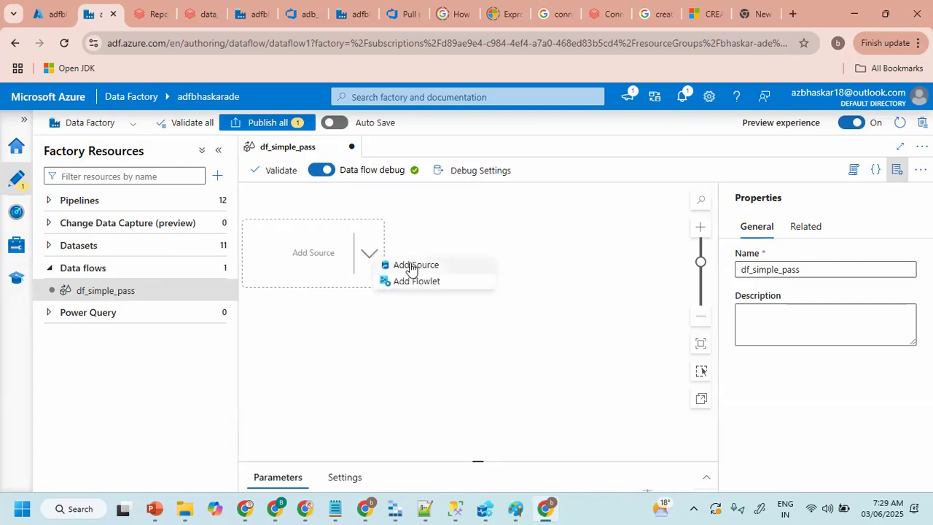
{"action": "left_click", "coordinate": [411, 266]}
{"action": "double_click", "coordinate": [259, 220]}
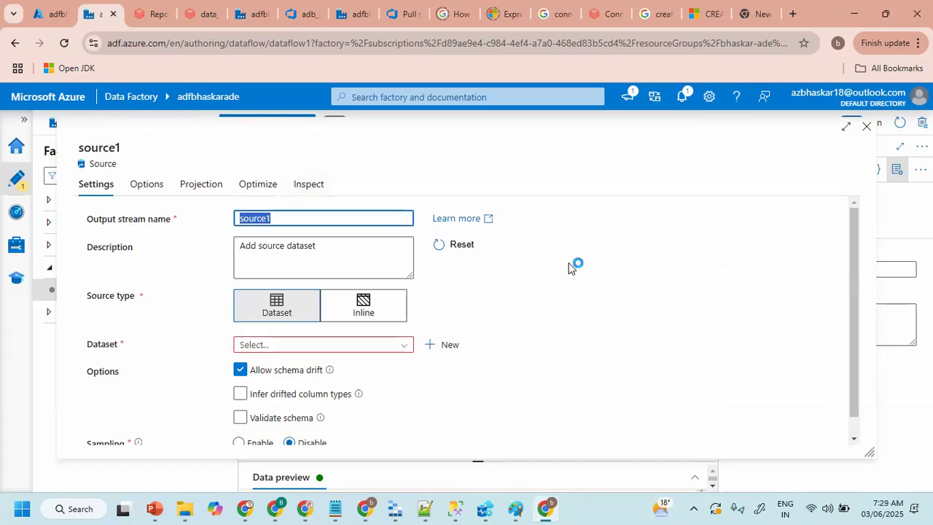
- Handwrite an underlined "Source" above the source settings and circle the Dataset and Inline source types
{"action": "mouse_move", "coordinate": [380, 151]}
{"action": "left_mouse_down"}
{"action": "mouse_move", "coordinate": [373, 170]}
{"action": "mouse_move", "coordinate": [430, 157]}
{"action": "left_mouse_up"}
{"action": "left_click_drag", "start_coordinate": [367, 169], "coordinate": [431, 169]}
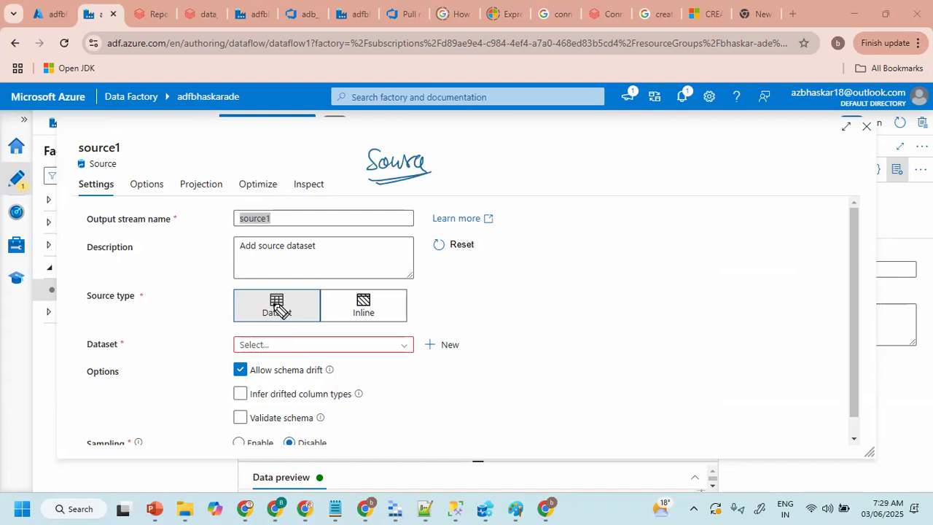
{"action": "mouse_move", "coordinate": [271, 290]}
{"action": "left_mouse_down"}
{"action": "mouse_move", "coordinate": [291, 328]}
{"action": "mouse_move", "coordinate": [263, 297]}
{"action": "left_mouse_up"}
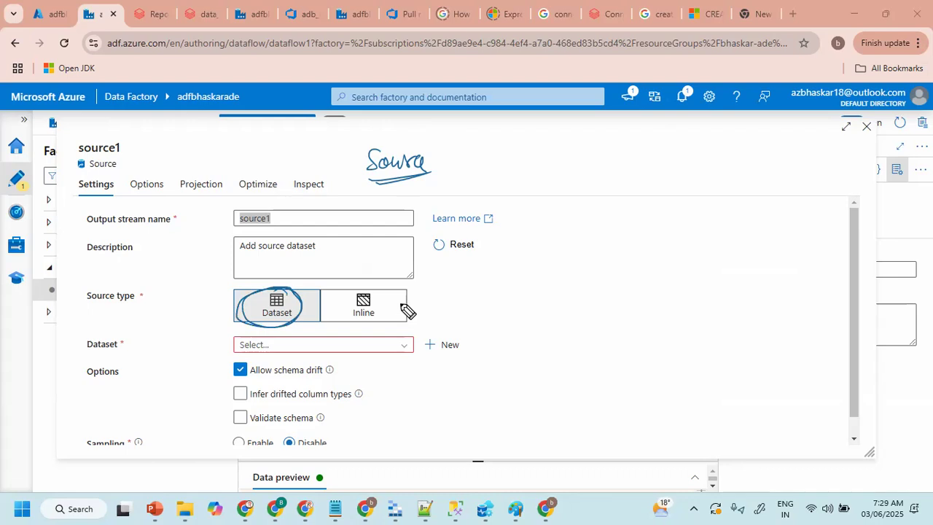
{"action": "mouse_move", "coordinate": [387, 285]}
{"action": "left_mouse_down"}
{"action": "mouse_move", "coordinate": [405, 307]}
{"action": "mouse_move", "coordinate": [396, 338]}
{"action": "mouse_move", "coordinate": [336, 306]}
{"action": "left_mouse_up"}
- Draw an arrow from the Dataset source type to an underlined handwritten "Dataset fixed"
{"action": "mouse_move", "coordinate": [264, 298]}
{"action": "left_mouse_down"}
{"action": "mouse_move", "coordinate": [304, 243]}
{"action": "mouse_move", "coordinate": [303, 252]}
{"action": "left_mouse_up"}
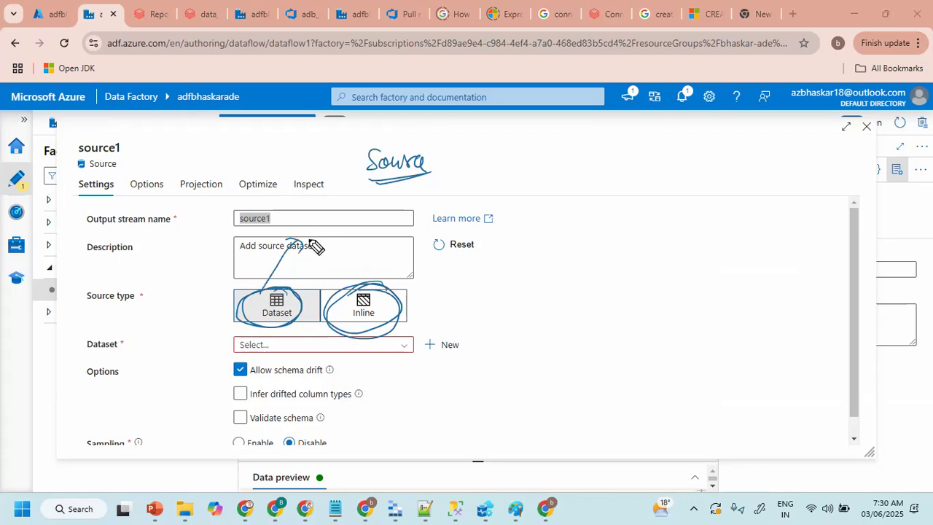
{"action": "mouse_move", "coordinate": [325, 231]}
{"action": "left_mouse_down"}
{"action": "mouse_move", "coordinate": [323, 246]}
{"action": "mouse_move", "coordinate": [357, 242]}
{"action": "mouse_move", "coordinate": [344, 227]}
{"action": "mouse_move", "coordinate": [375, 239]}
{"action": "mouse_move", "coordinate": [407, 229]}
{"action": "mouse_move", "coordinate": [414, 243]}
{"action": "mouse_move", "coordinate": [447, 226]}
{"action": "mouse_move", "coordinate": [441, 237]}
{"action": "left_mouse_up"}
{"action": "left_click_drag", "start_coordinate": [393, 242], "coordinate": [429, 239]}
{"action": "left_click_drag", "start_coordinate": [333, 247], "coordinate": [396, 242]}
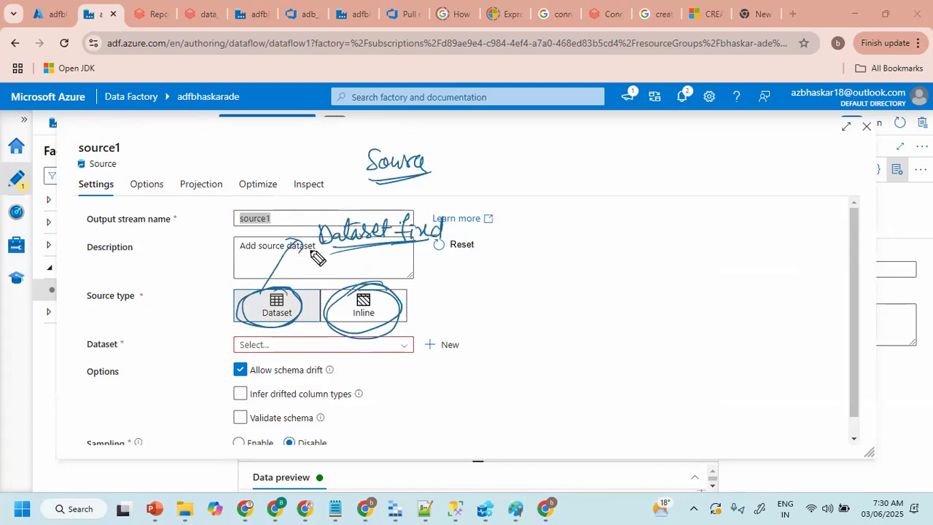
- Handwrite "Set of data" above a list running Df1, Df2, Df3 to Df20, and bracket the list with a red brace
{"action": "mouse_move", "coordinate": [570, 136]}
{"action": "left_mouse_down"}
{"action": "mouse_move", "coordinate": [574, 146]}
{"action": "mouse_move", "coordinate": [611, 151]}
{"action": "mouse_move", "coordinate": [618, 165]}
{"action": "mouse_move", "coordinate": [641, 146]}
{"action": "mouse_move", "coordinate": [665, 146]}
{"action": "left_mouse_up"}
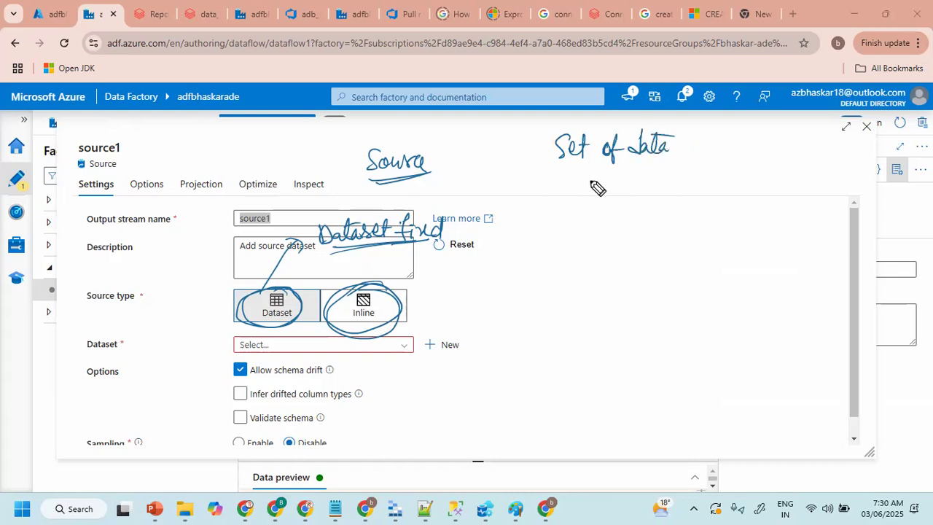
{"action": "mouse_move", "coordinate": [598, 177]}
{"action": "left_mouse_down"}
{"action": "mouse_move", "coordinate": [627, 172]}
{"action": "mouse_move", "coordinate": [659, 188]}
{"action": "left_mouse_up"}
{"action": "left_click_drag", "start_coordinate": [599, 208], "coordinate": [677, 217]}
{"action": "mouse_move", "coordinate": [602, 237]}
{"action": "left_mouse_down"}
{"action": "mouse_move", "coordinate": [643, 241]}
{"action": "mouse_move", "coordinate": [663, 259]}
{"action": "mouse_move", "coordinate": [675, 253]}
{"action": "mouse_move", "coordinate": [644, 292]}
{"action": "mouse_move", "coordinate": [629, 357]}
{"action": "mouse_move", "coordinate": [673, 360]}
{"action": "mouse_move", "coordinate": [684, 351]}
{"action": "left_mouse_up"}
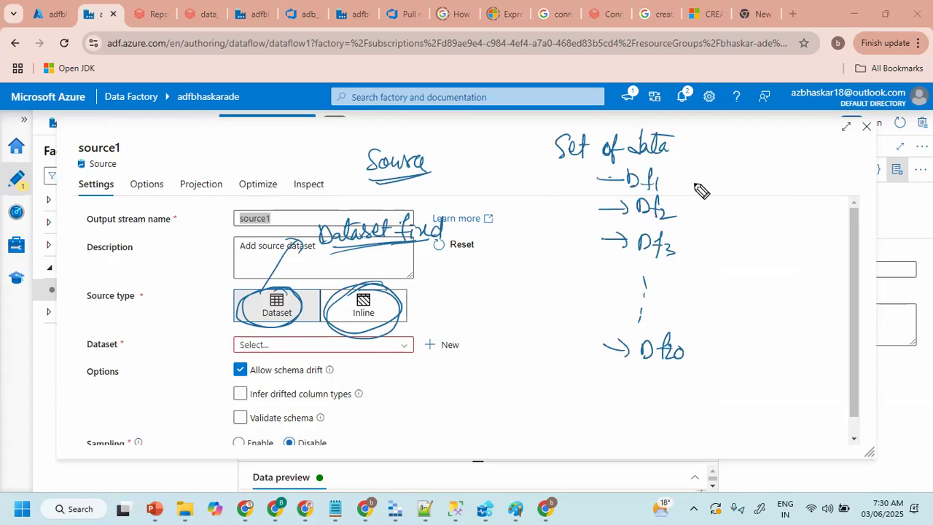
{"action": "mouse_move", "coordinate": [718, 167]}
{"action": "left_mouse_down"}
{"action": "mouse_move", "coordinate": [733, 271]}
{"action": "mouse_move", "coordinate": [719, 360]}
{"action": "left_mouse_up"}
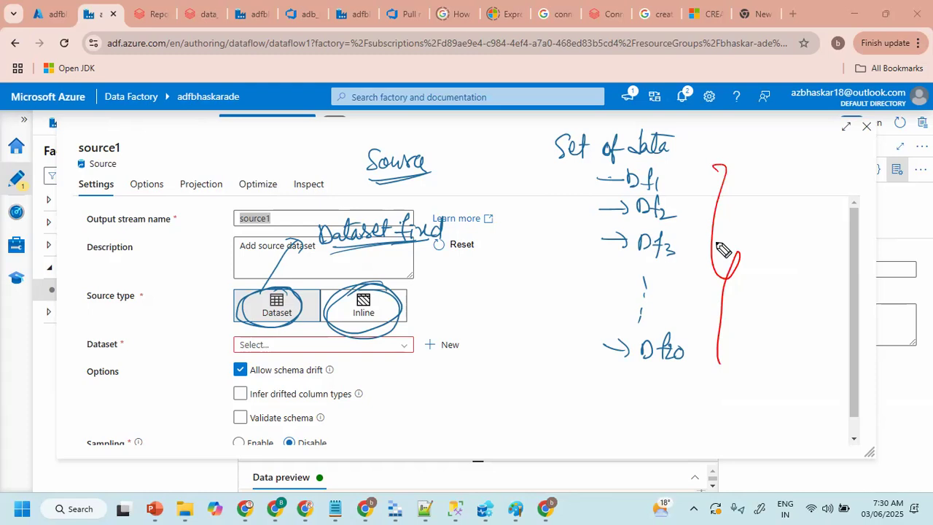
- Circle "Set of data" in red and handwrite "Dataset" beside it
{"action": "mouse_move", "coordinate": [671, 127]}
{"action": "left_mouse_down"}
{"action": "mouse_move", "coordinate": [545, 163]}
{"action": "mouse_move", "coordinate": [679, 140]}
{"action": "left_mouse_up"}
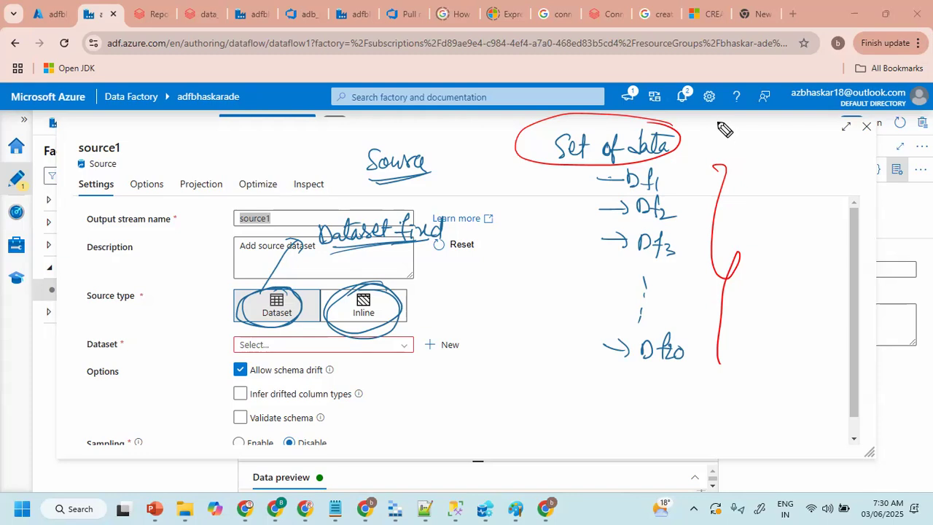
{"action": "mouse_move", "coordinate": [720, 121]}
{"action": "left_mouse_down"}
{"action": "mouse_move", "coordinate": [757, 135]}
{"action": "mouse_move", "coordinate": [787, 118]}
{"action": "left_mouse_up"}
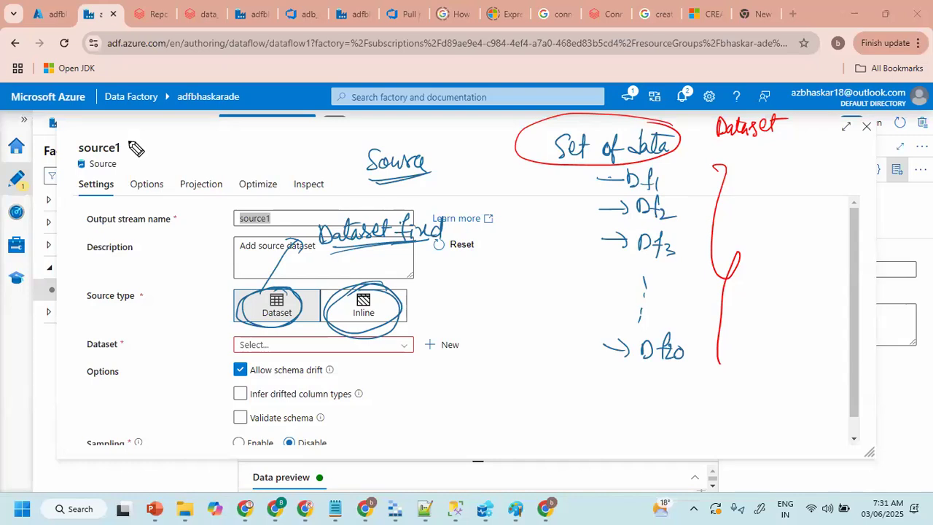
- Cross out the Dataset source type, handwrite an underlined "Dataset", draw an arrow to Inline, and clear all annotations
{"action": "mouse_move", "coordinate": [256, 268]}
{"action": "left_mouse_down"}
{"action": "mouse_move", "coordinate": [248, 301]}
{"action": "mouse_move", "coordinate": [265, 300]}
{"action": "mouse_move", "coordinate": [285, 322]}
{"action": "mouse_move", "coordinate": [304, 317]}
{"action": "left_mouse_up"}
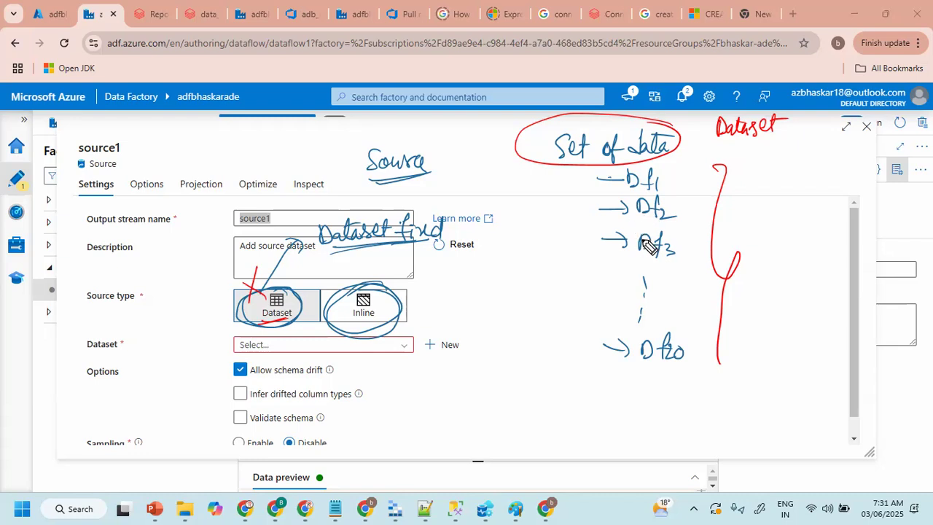
{"action": "left_click_drag", "start_coordinate": [134, 151], "coordinate": [210, 139]}
{"action": "left_click_drag", "start_coordinate": [153, 176], "coordinate": [210, 150]}
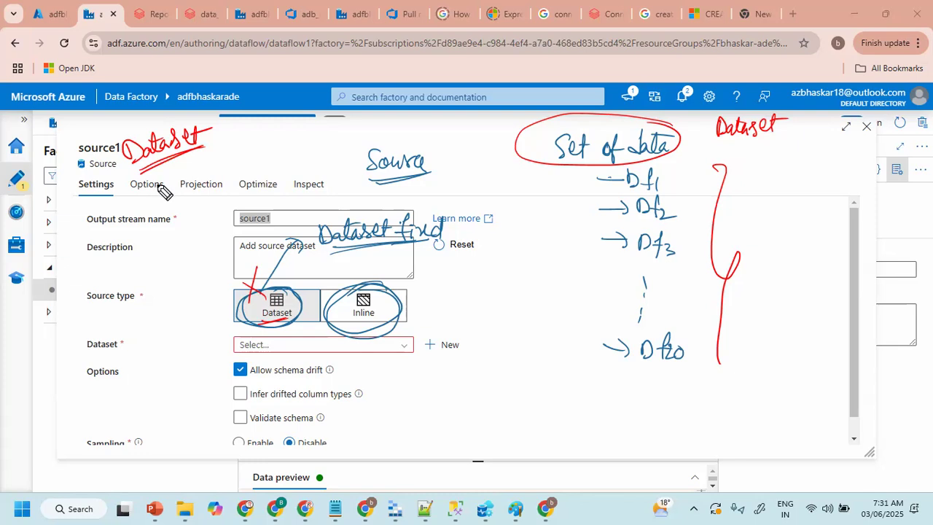
{"action": "mouse_move", "coordinate": [384, 286]}
{"action": "left_mouse_down"}
{"action": "mouse_move", "coordinate": [401, 252]}
{"action": "mouse_move", "coordinate": [384, 285]}
{"action": "left_mouse_up"}
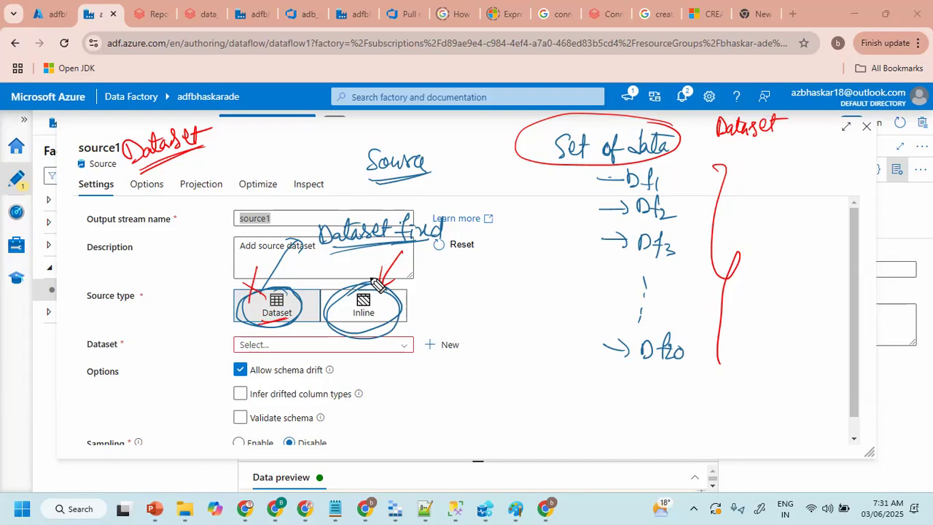
{"action": "key", "text": "e"}
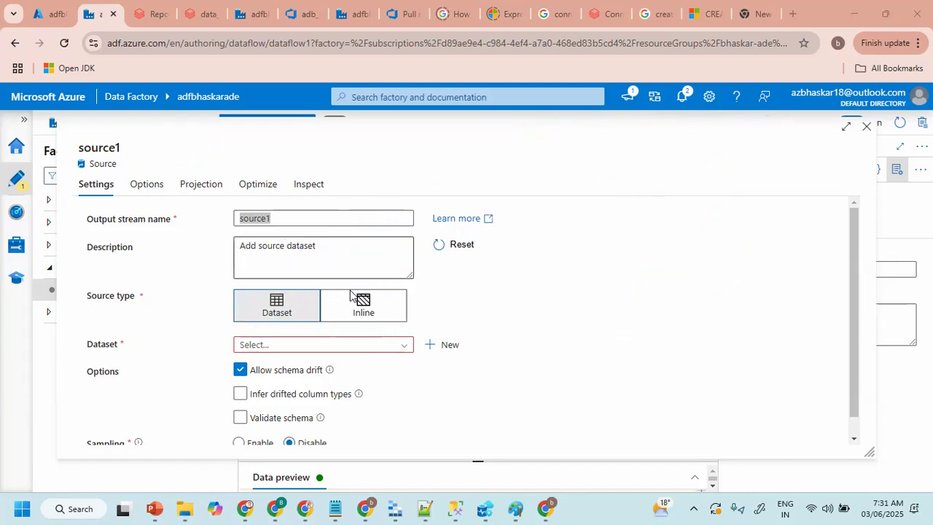
- Switch the source type to Inline and name the output stream srcEmployee
{"action": "left_click", "coordinate": [363, 312]}
{"action": "double_click", "coordinate": [255, 220]}
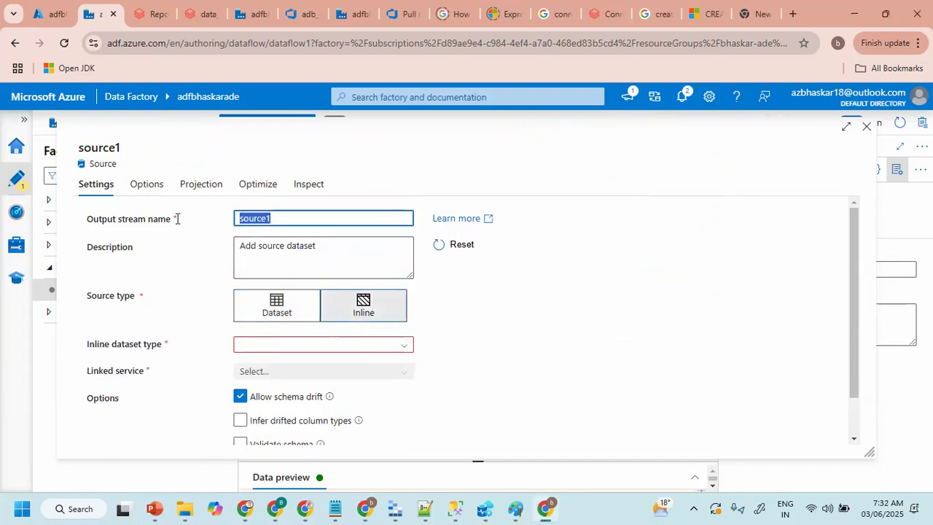
{"action": "type", "text": "srcEmployee"}
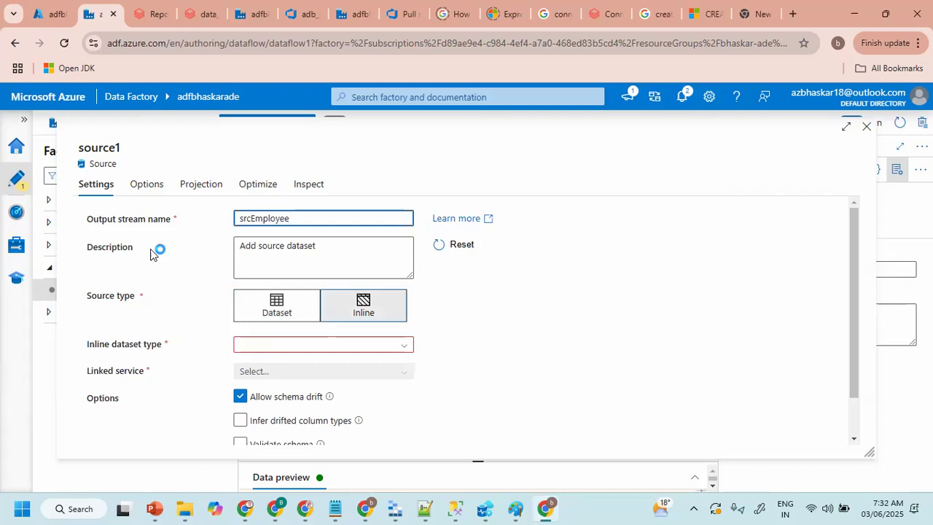
- Look through the inline dataset types and choose DelimitedText for the source
{"action": "scroll", "coordinate": [345, 313], "scroll_direction": "down", "scroll_amount": 1}
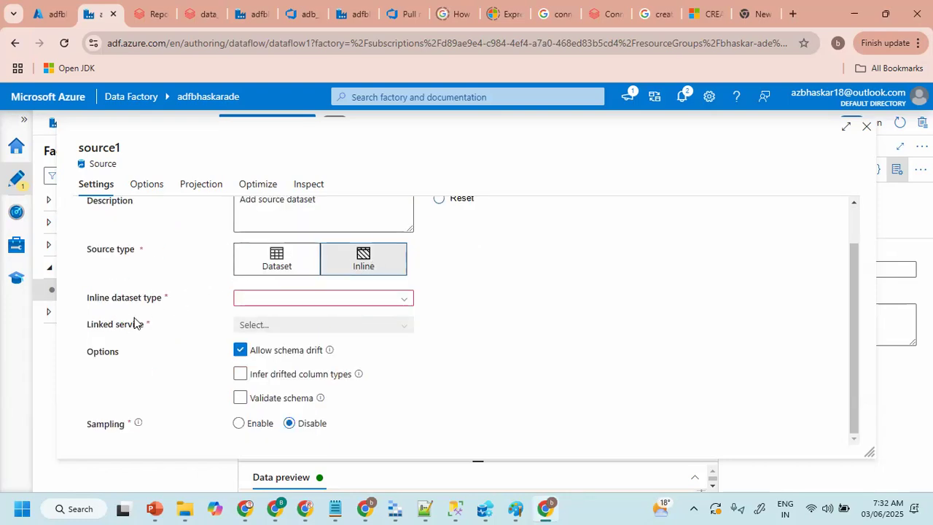
{"action": "left_click", "coordinate": [286, 300]}
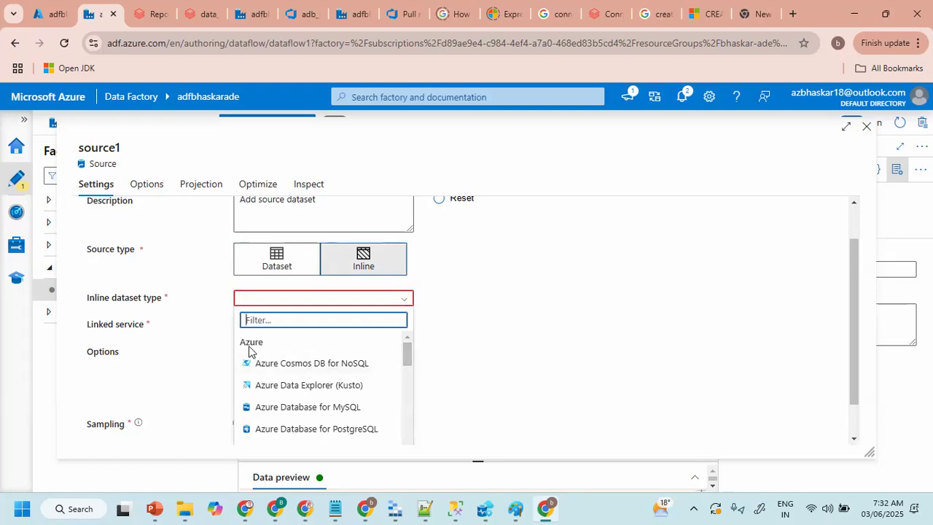
{"action": "left_click_drag", "start_coordinate": [406, 353], "coordinate": [408, 382]}
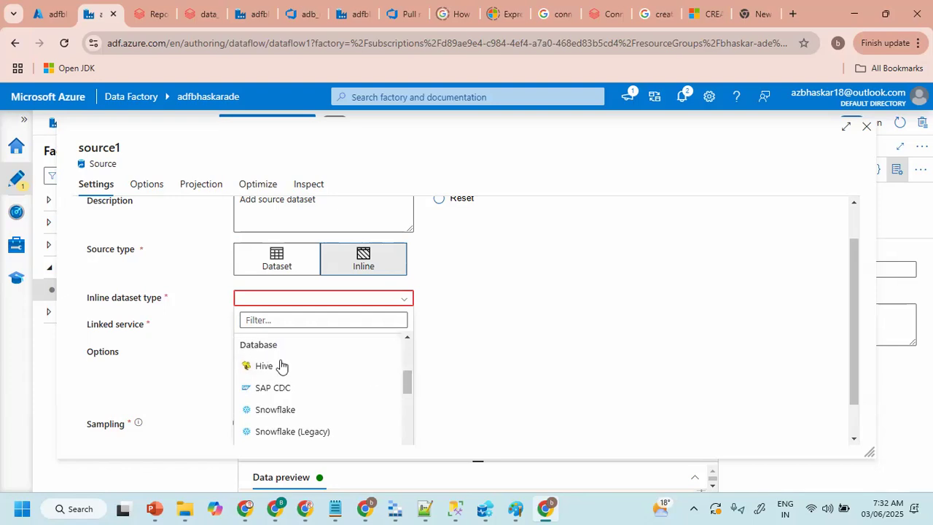
{"action": "left_click_drag", "start_coordinate": [408, 381], "coordinate": [408, 431]}
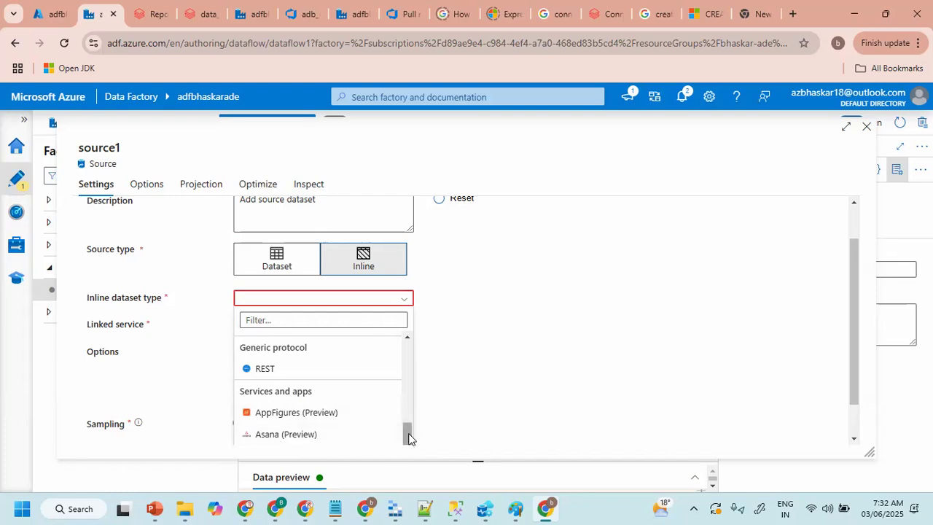
{"action": "left_click_drag", "start_coordinate": [408, 435], "coordinate": [403, 343]}
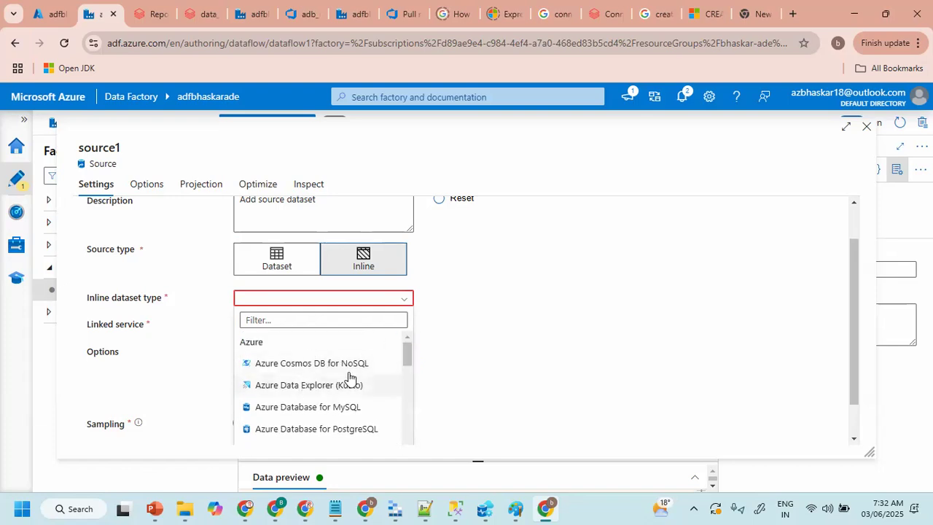
{"action": "left_click_drag", "start_coordinate": [409, 357], "coordinate": [418, 406]}
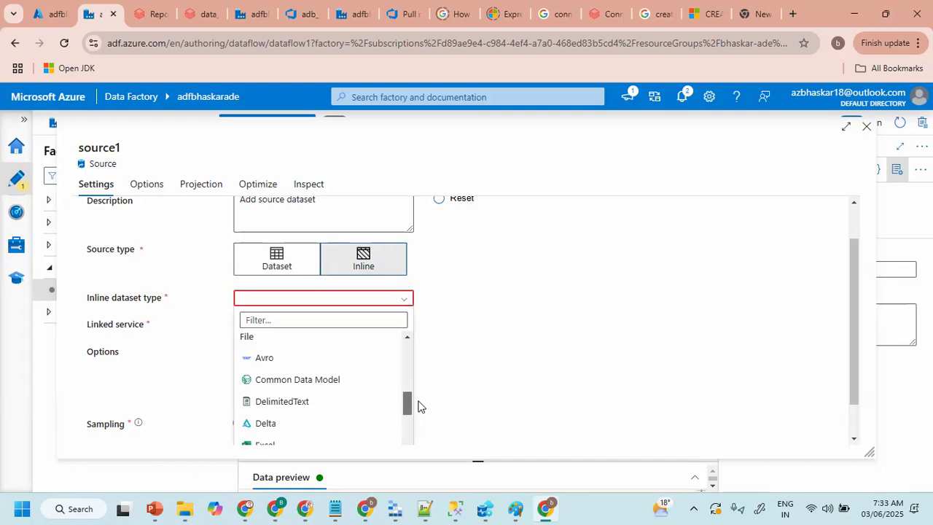
{"action": "mouse_move", "coordinate": [417, 406]}
{"action": "left_mouse_down"}
{"action": "mouse_move", "coordinate": [422, 428]}
{"action": "mouse_move", "coordinate": [425, 411]}
{"action": "left_mouse_up"}
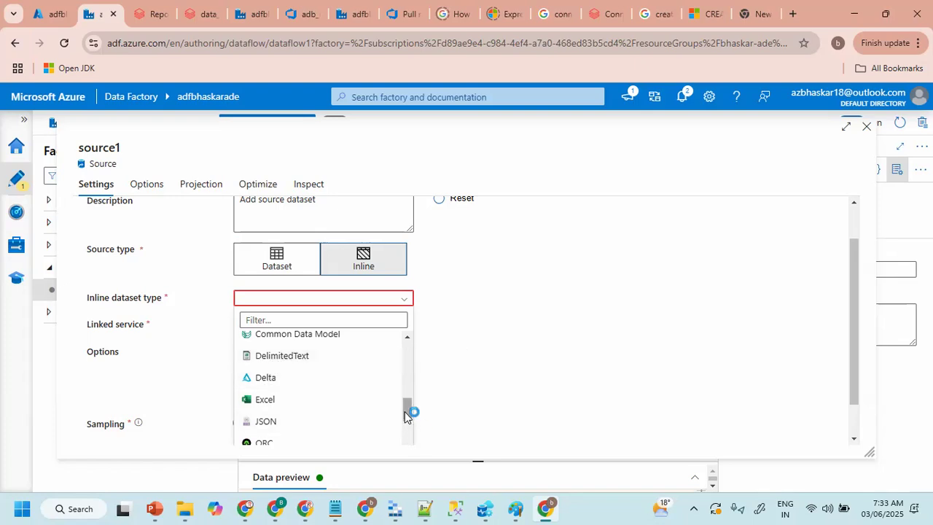
{"action": "mouse_move", "coordinate": [406, 414]}
{"action": "left_mouse_down"}
{"action": "mouse_move", "coordinate": [411, 356]}
{"action": "mouse_move", "coordinate": [418, 421]}
{"action": "left_mouse_up"}
{"action": "mouse_move", "coordinate": [418, 416]}
{"action": "left_mouse_down"}
{"action": "mouse_move", "coordinate": [422, 401]}
{"action": "mouse_move", "coordinate": [425, 412]}
{"action": "left_mouse_up"}
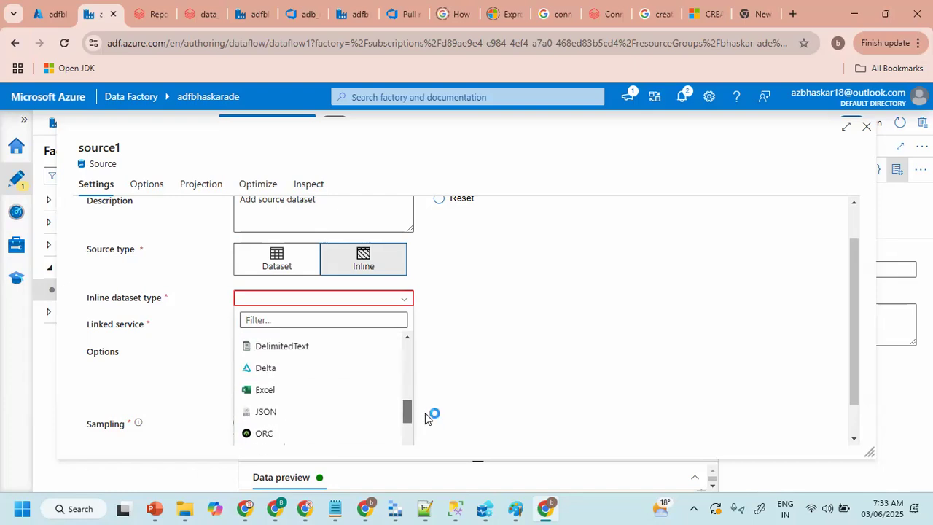
{"action": "left_click", "coordinate": [290, 348]}
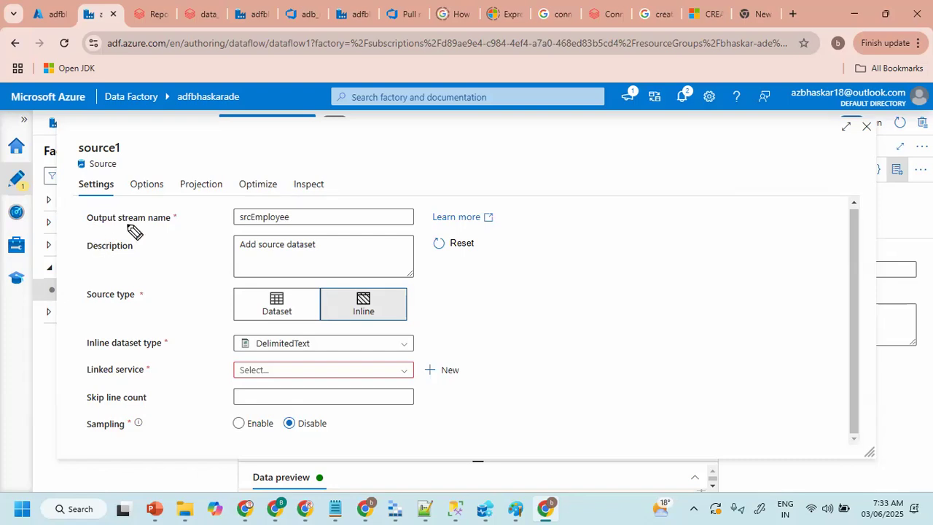
- Handwrite an underlined CSV, Parquet and ORC, circle and tick the DelimitedText type, and clear the annotations
{"action": "mouse_move", "coordinate": [517, 240]}
{"action": "left_mouse_down"}
{"action": "mouse_move", "coordinate": [507, 251]}
{"action": "mouse_move", "coordinate": [526, 256]}
{"action": "mouse_move", "coordinate": [552, 240]}
{"action": "left_mouse_up"}
{"action": "left_click_drag", "start_coordinate": [509, 269], "coordinate": [560, 256]}
{"action": "left_click_drag", "start_coordinate": [308, 327], "coordinate": [323, 339]}
{"action": "mouse_move", "coordinate": [521, 294]}
{"action": "left_mouse_down"}
{"action": "mouse_move", "coordinate": [575, 305]}
{"action": "mouse_move", "coordinate": [617, 291]}
{"action": "left_mouse_up"}
{"action": "left_click_drag", "start_coordinate": [320, 342], "coordinate": [366, 326]}
{"action": "mouse_move", "coordinate": [528, 330]}
{"action": "left_mouse_down"}
{"action": "mouse_move", "coordinate": [537, 346]}
{"action": "mouse_move", "coordinate": [572, 337]}
{"action": "left_mouse_up"}
{"action": "left_click_drag", "start_coordinate": [329, 339], "coordinate": [396, 309]}
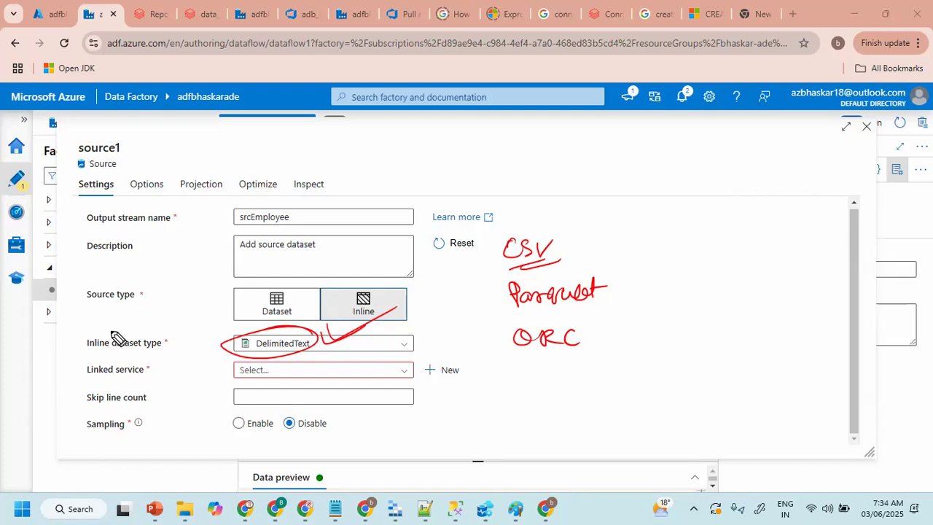
{"action": "key", "text": "e"}
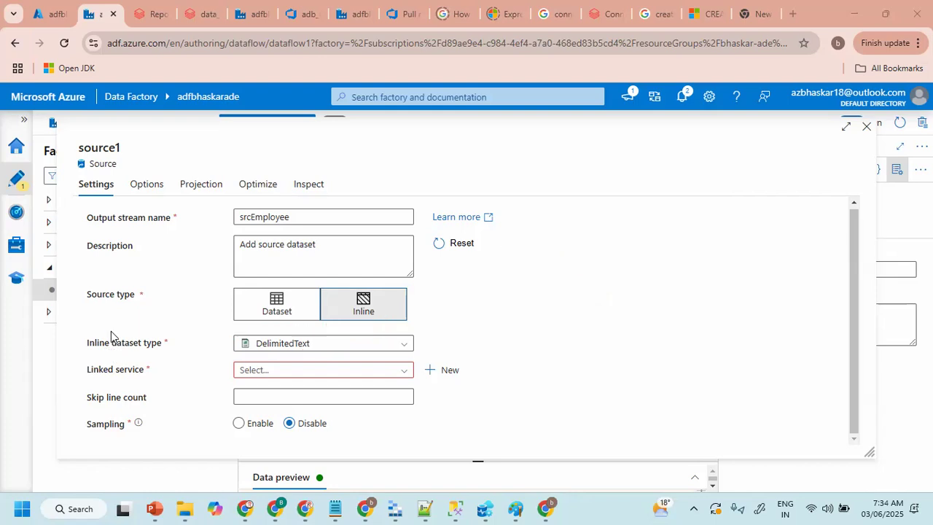
- Select ds_bhaskaradlsgenn2 as the source's linked service and open the source options
{"action": "left_click", "coordinate": [376, 371]}
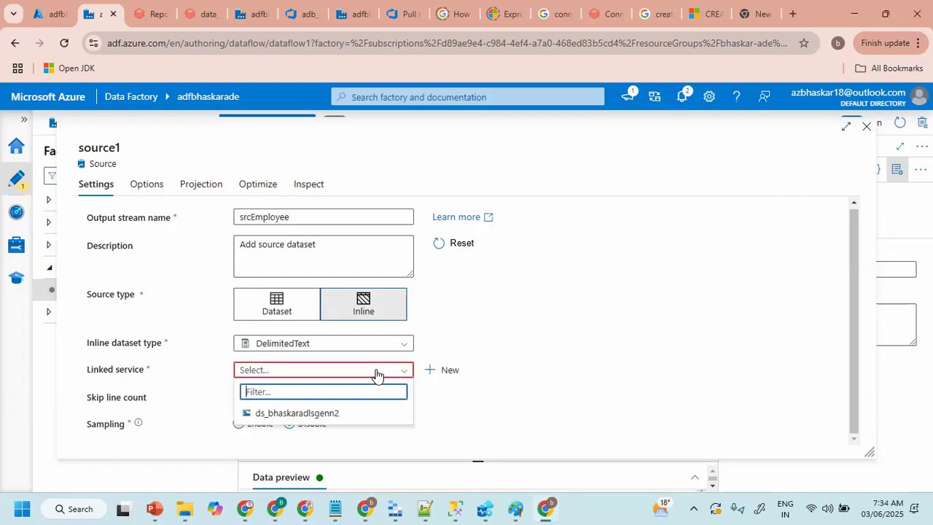
{"action": "left_click", "coordinate": [285, 413]}
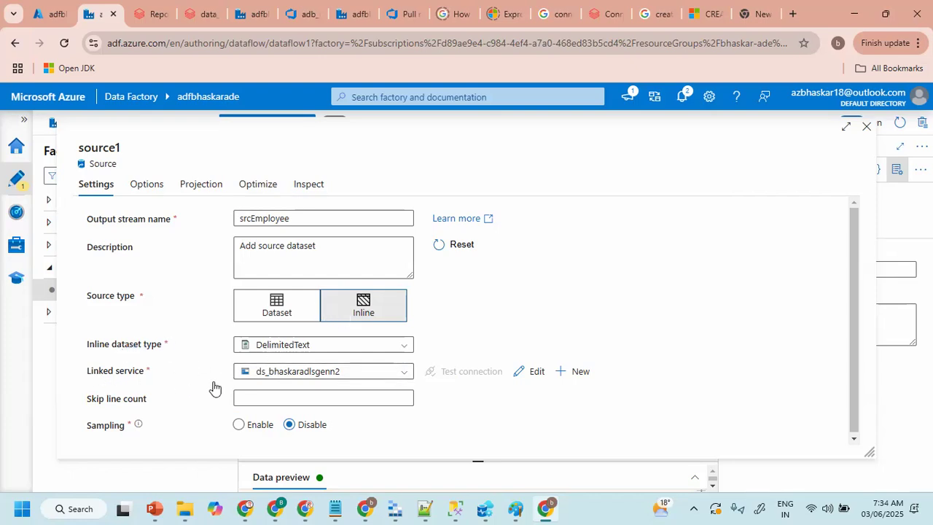
{"action": "left_click", "coordinate": [143, 185]}
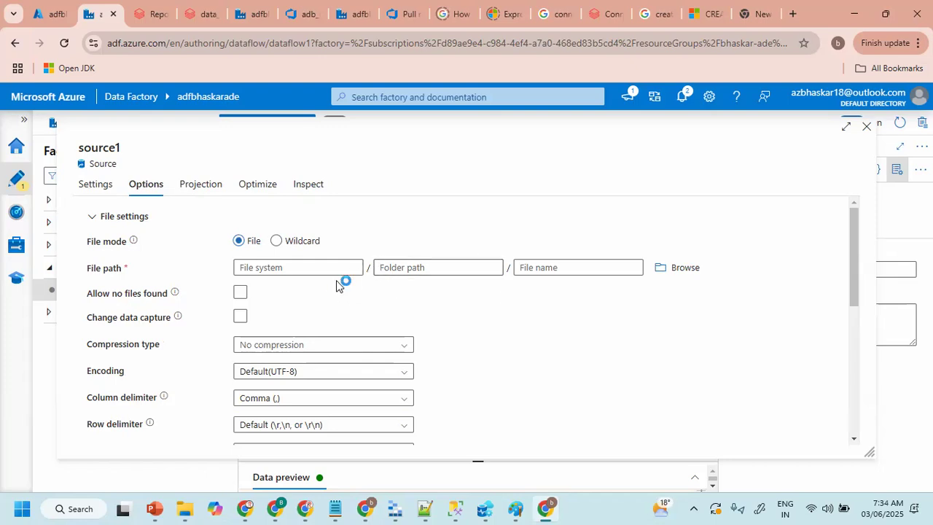
- Switch to Azure Storage Explorer and delete the output folder from the datafiles container
{"action": "left_click", "coordinate": [395, 508]}
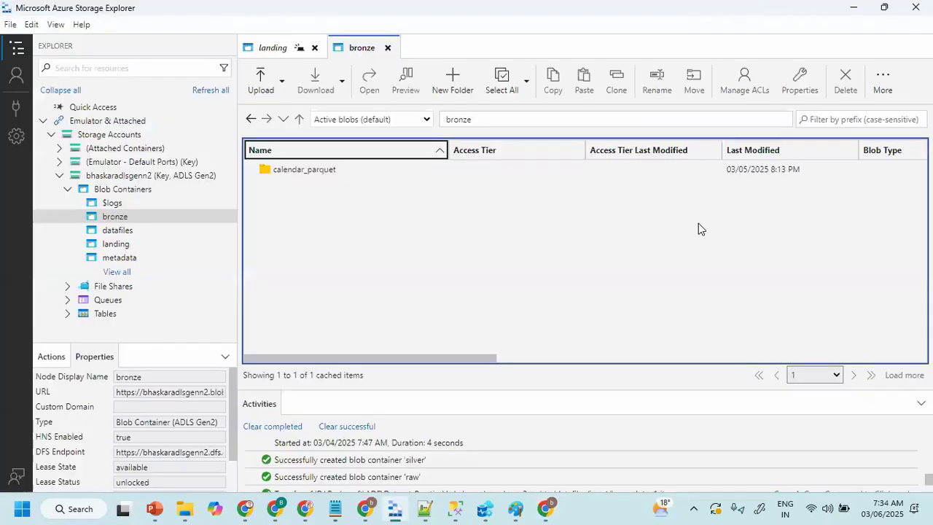
{"action": "left_click", "coordinate": [119, 231]}
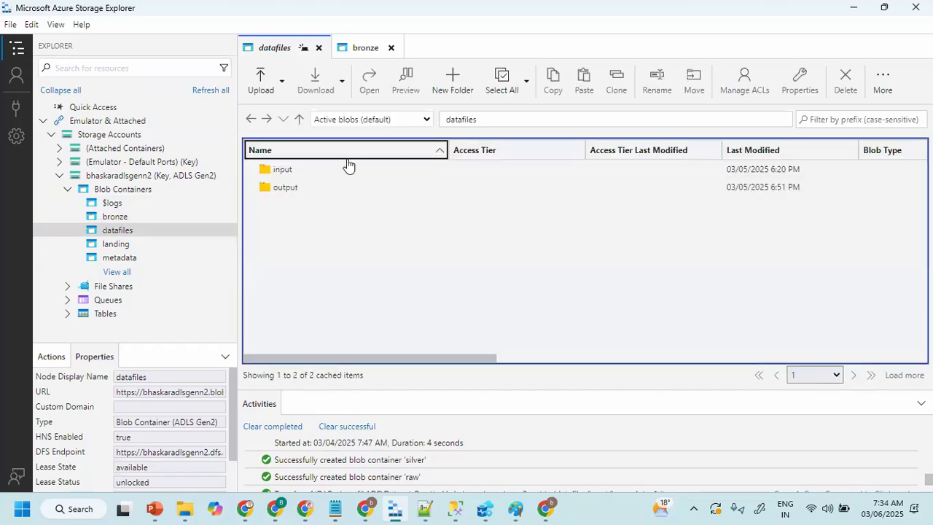
{"action": "left_click", "coordinate": [299, 193]}
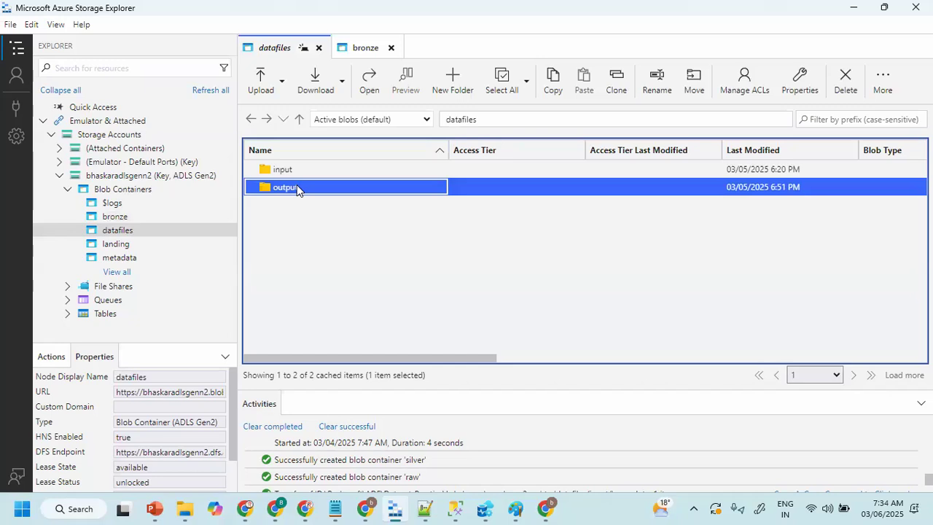
{"action": "right_click", "coordinate": [297, 188]}
{"action": "left_click", "coordinate": [347, 344]}
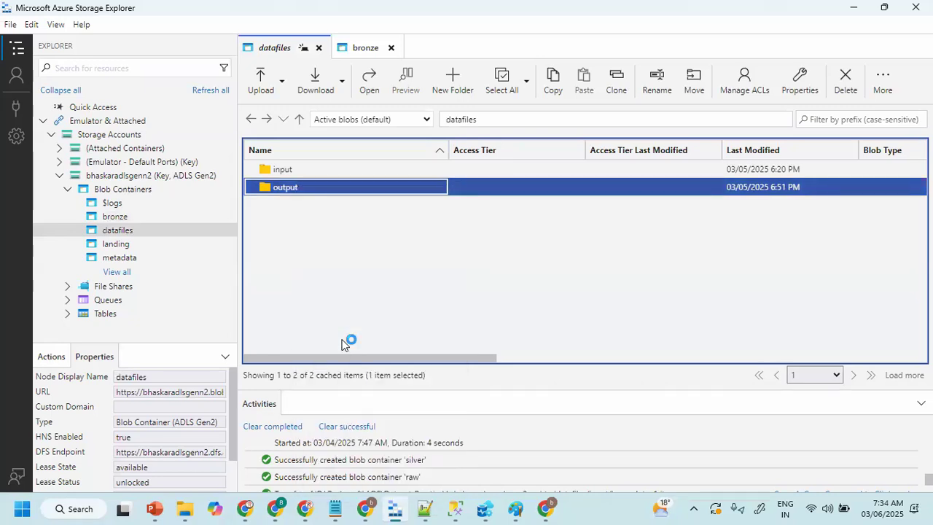
{"action": "left_click", "coordinate": [531, 318]}
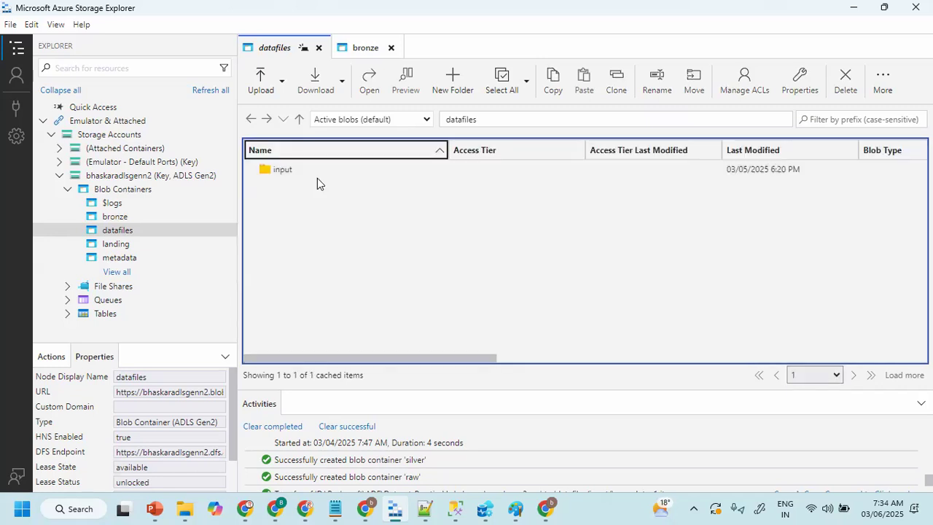
- Inspect the employee files in the input folder of datafiles and switch back to Azure Data Factory
{"action": "double_click", "coordinate": [313, 173]}
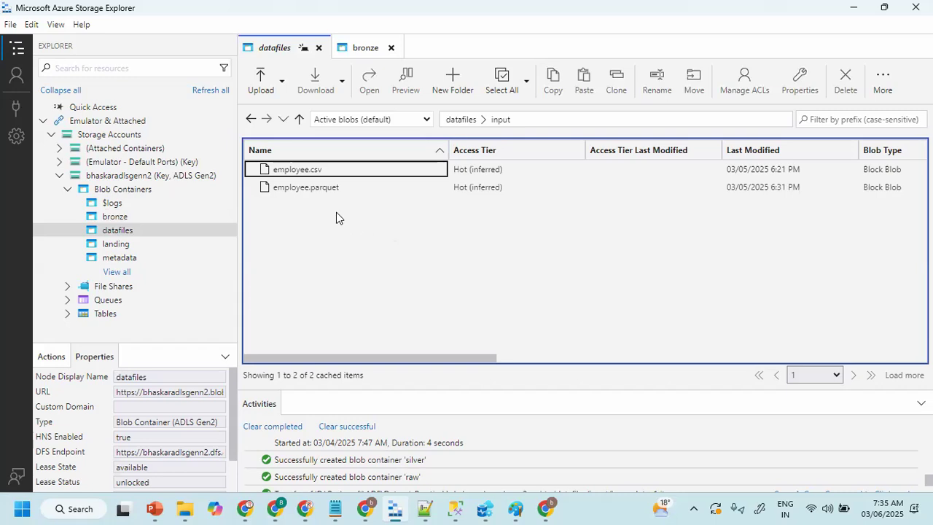
{"action": "left_click", "coordinate": [335, 191]}
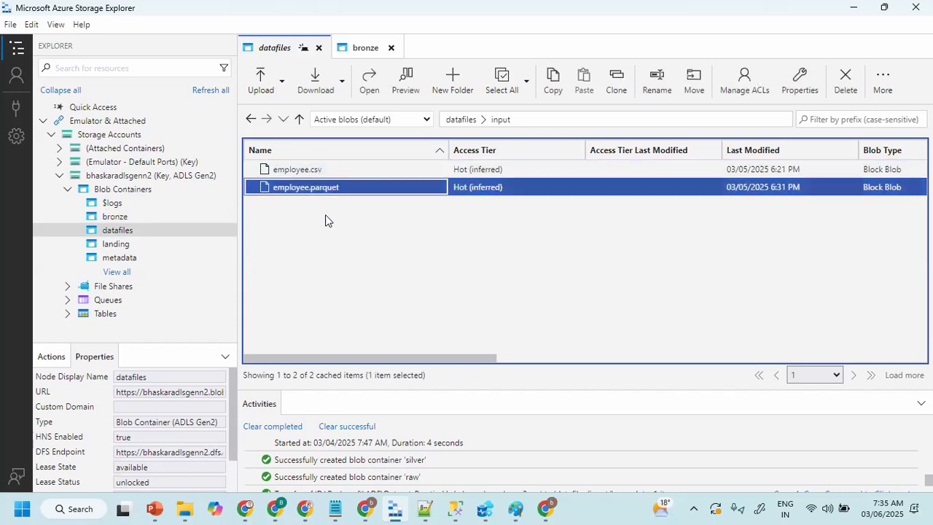
{"action": "key", "text": "alt+Tab"}
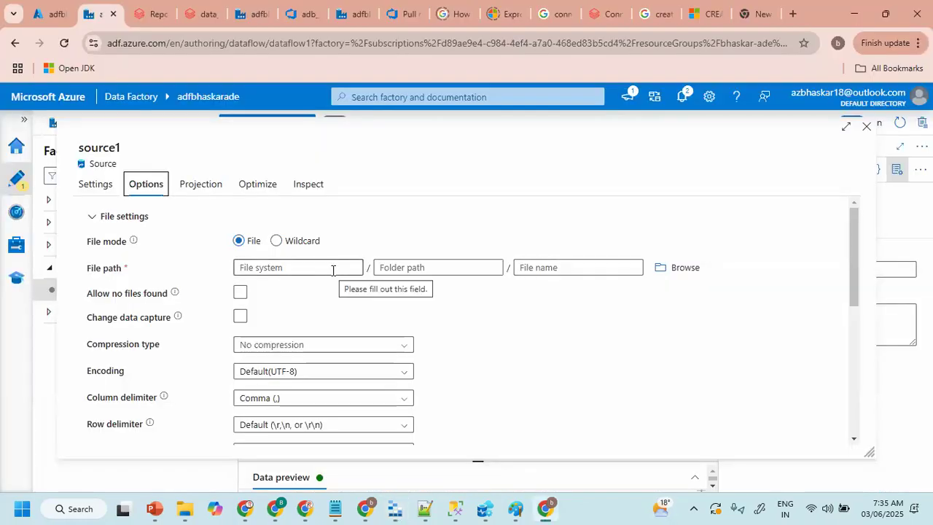
- Browse the storage and set the source file path to datafiles/input/employee.csv
{"action": "left_click", "coordinate": [288, 267]}
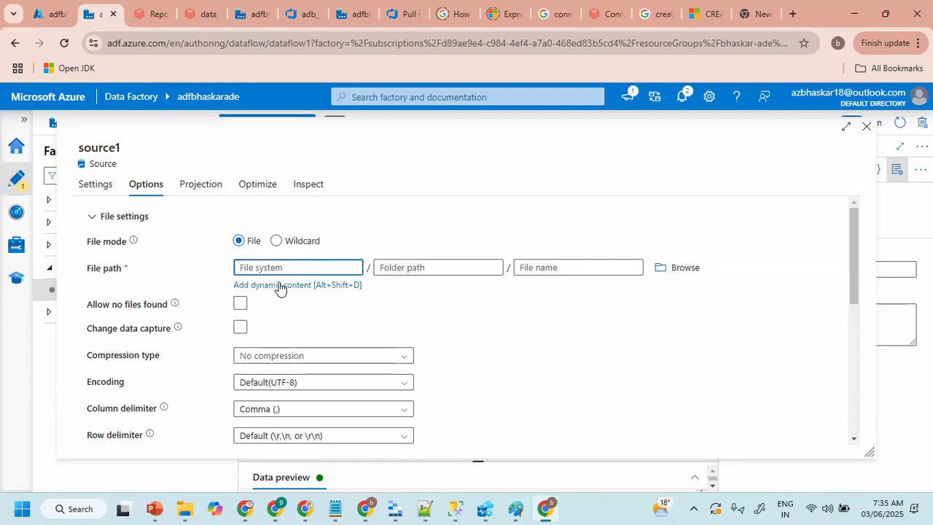
{"action": "left_click", "coordinate": [677, 268]}
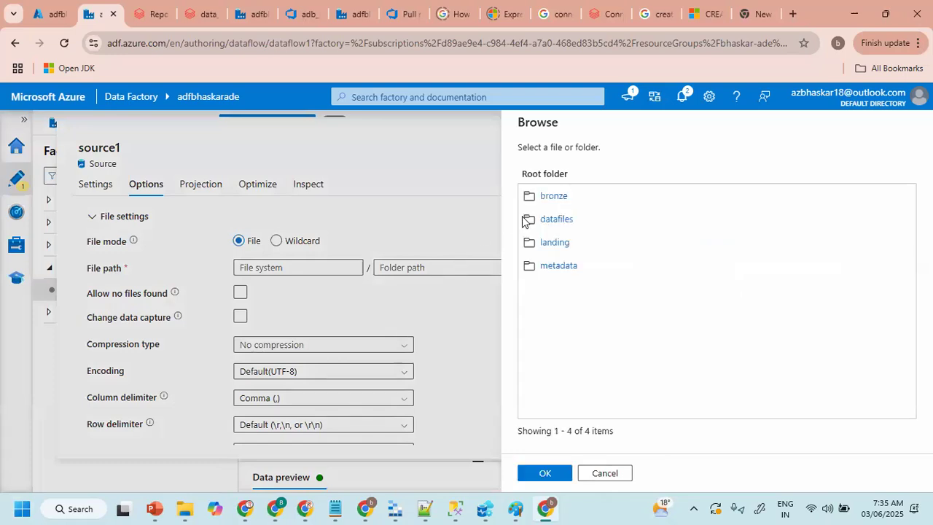
{"action": "left_click", "coordinate": [556, 220]}
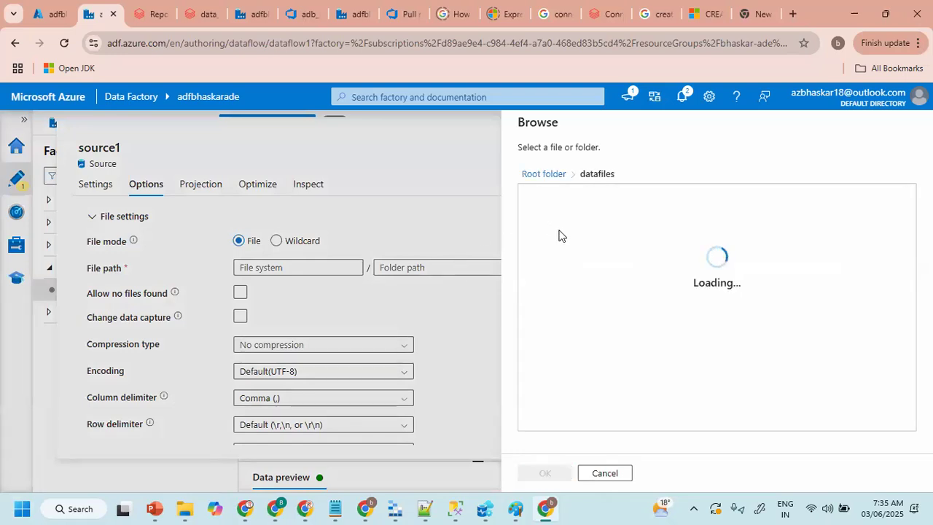
{"action": "left_click", "coordinate": [551, 198]}
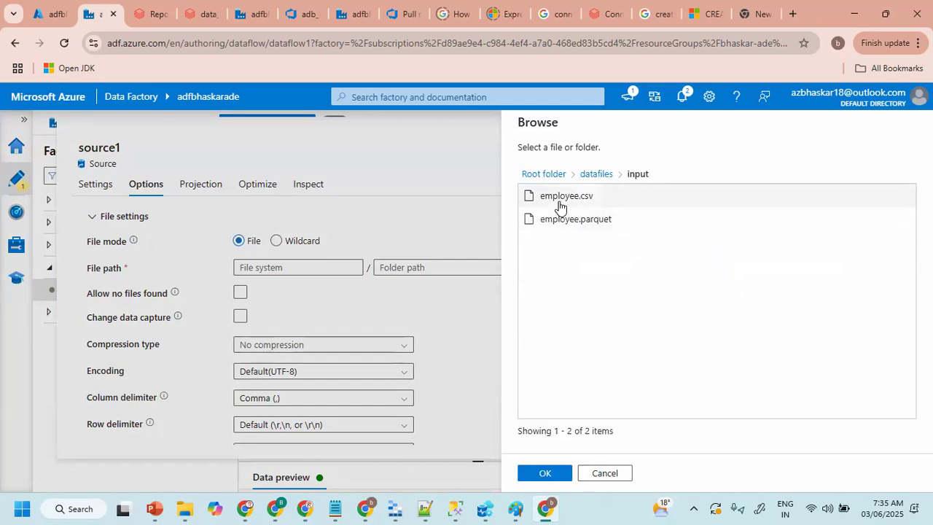
{"action": "left_click", "coordinate": [559, 206]}
{"action": "left_click", "coordinate": [545, 473]}
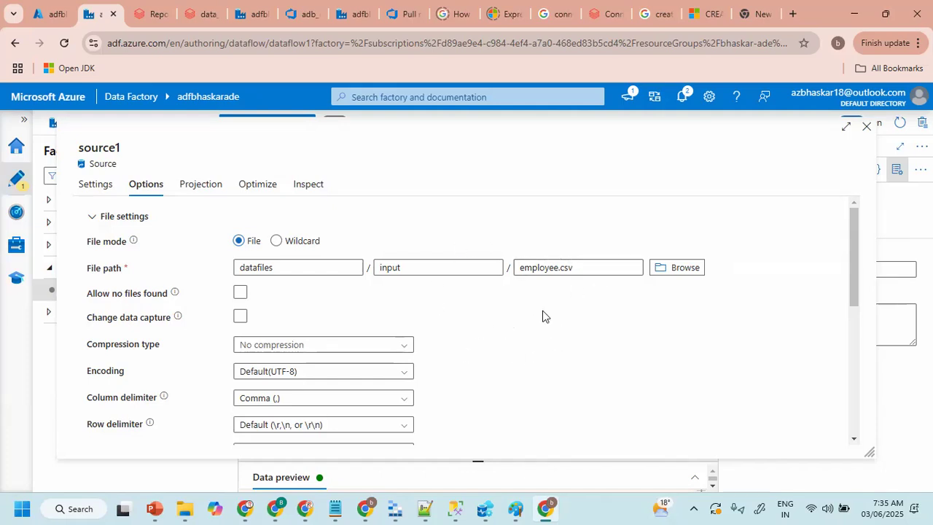
- Treat the first row of employee.csv as the header in the source options
{"action": "scroll", "coordinate": [542, 335], "scroll_direction": "down", "scroll_amount": 2}
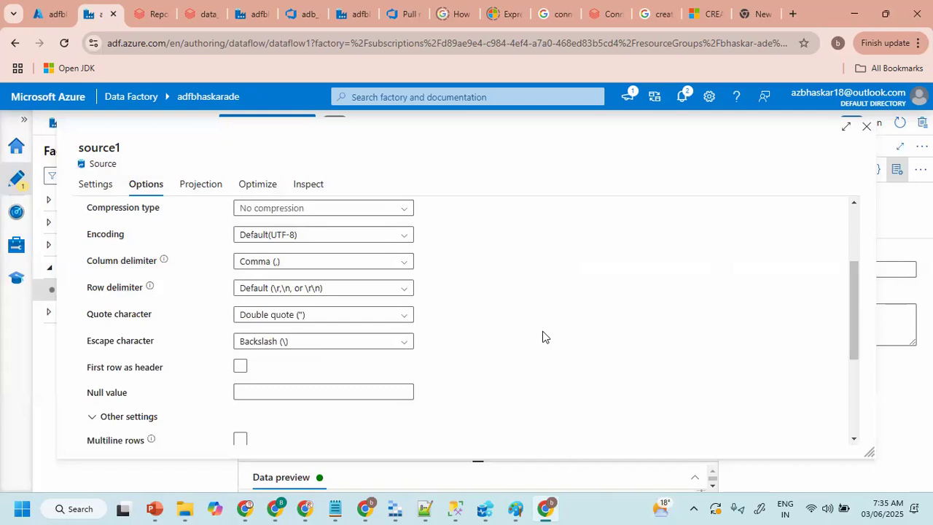
{"action": "left_click", "coordinate": [241, 367]}
{"action": "scroll", "coordinate": [551, 341], "scroll_direction": "up", "scroll_amount": 2}
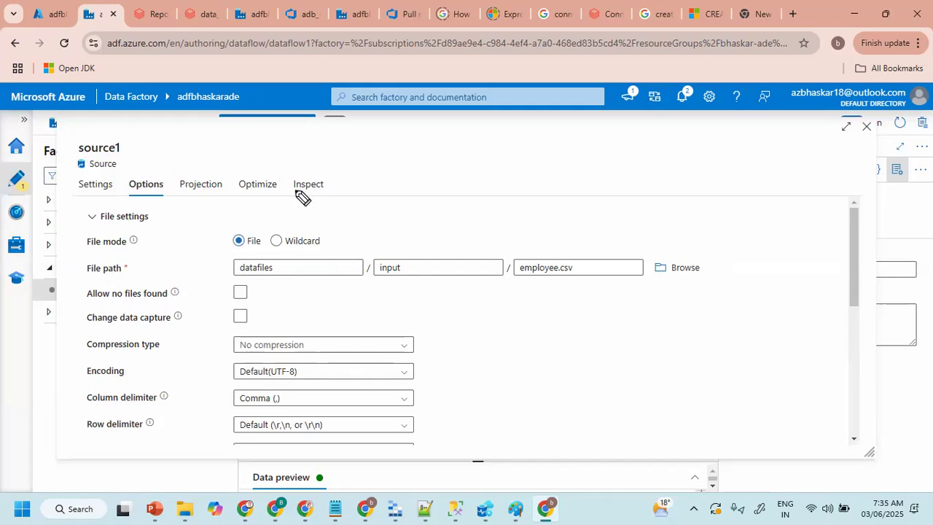
{"action": "left_click_drag", "start_coordinate": [356, 159], "coordinate": [352, 182]}
{"action": "mouse_move", "coordinate": [344, 158]}
{"action": "left_mouse_down"}
{"action": "mouse_move", "coordinate": [368, 153]}
{"action": "mouse_move", "coordinate": [385, 177]}
{"action": "mouse_move", "coordinate": [514, 179]}
{"action": "left_mouse_up"}
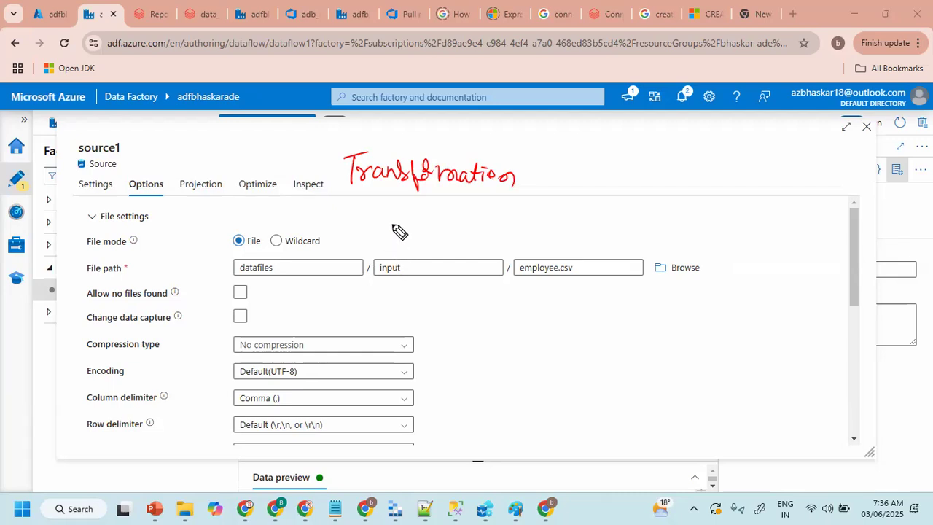
{"action": "mouse_move", "coordinate": [398, 187]}
{"action": "left_mouse_down"}
{"action": "mouse_move", "coordinate": [400, 233]}
{"action": "mouse_move", "coordinate": [416, 208]}
{"action": "mouse_move", "coordinate": [517, 207]}
{"action": "left_mouse_up"}
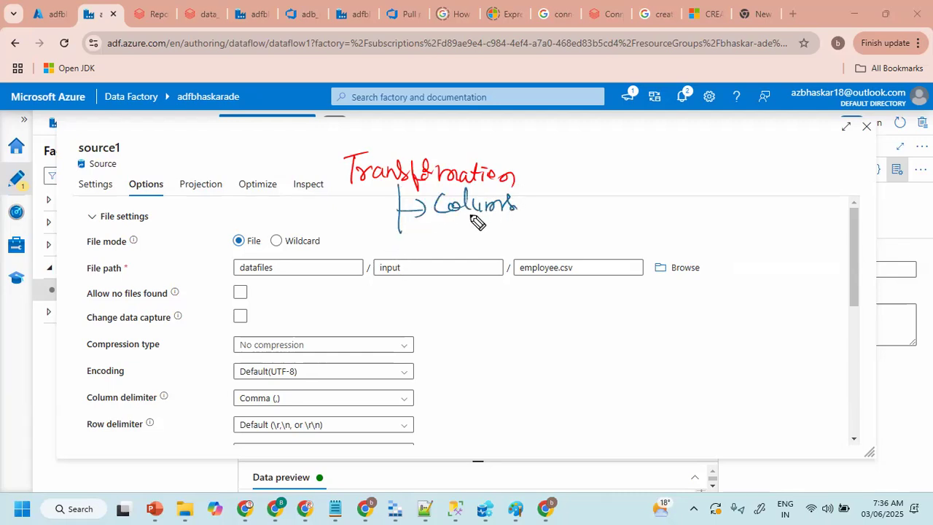
{"action": "mouse_move", "coordinate": [399, 229]}
{"action": "left_mouse_down"}
{"action": "mouse_move", "coordinate": [416, 249]}
{"action": "mouse_move", "coordinate": [443, 232]}
{"action": "mouse_move", "coordinate": [453, 245]}
{"action": "mouse_move", "coordinate": [494, 237]}
{"action": "mouse_move", "coordinate": [500, 246]}
{"action": "mouse_move", "coordinate": [506, 233]}
{"action": "mouse_move", "coordinate": [545, 239]}
{"action": "mouse_move", "coordinate": [530, 238]}
{"action": "left_mouse_up"}
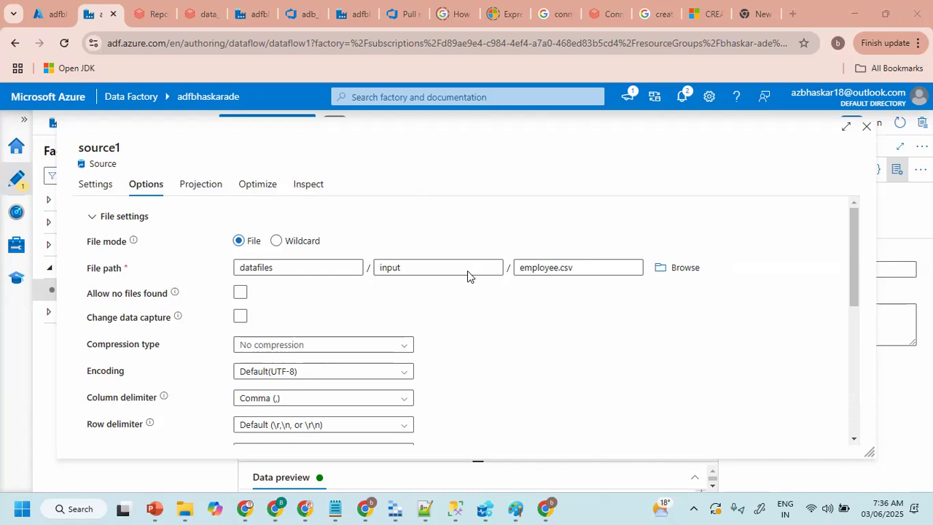
- Import the source's schema into its projection with the default formats left blank and dismiss the notification
{"action": "left_click", "coordinate": [183, 192]}
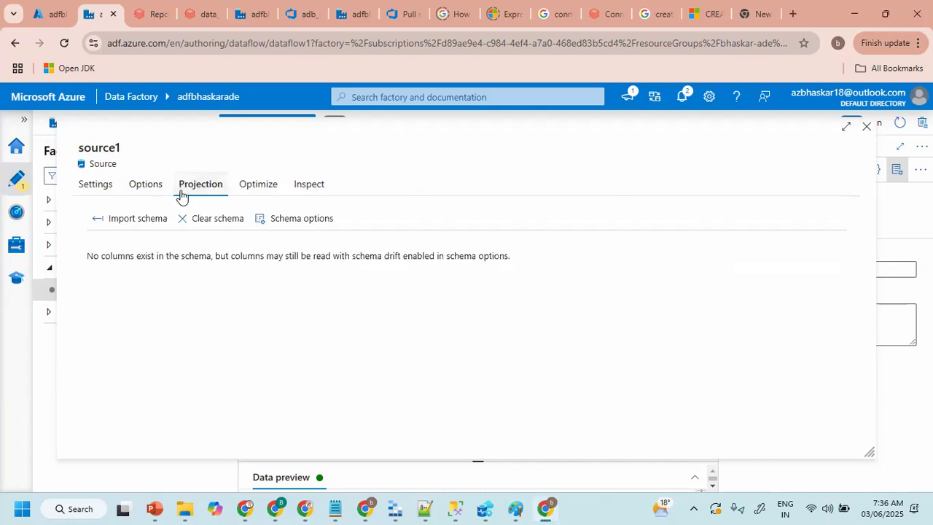
{"action": "left_click", "coordinate": [126, 219]}
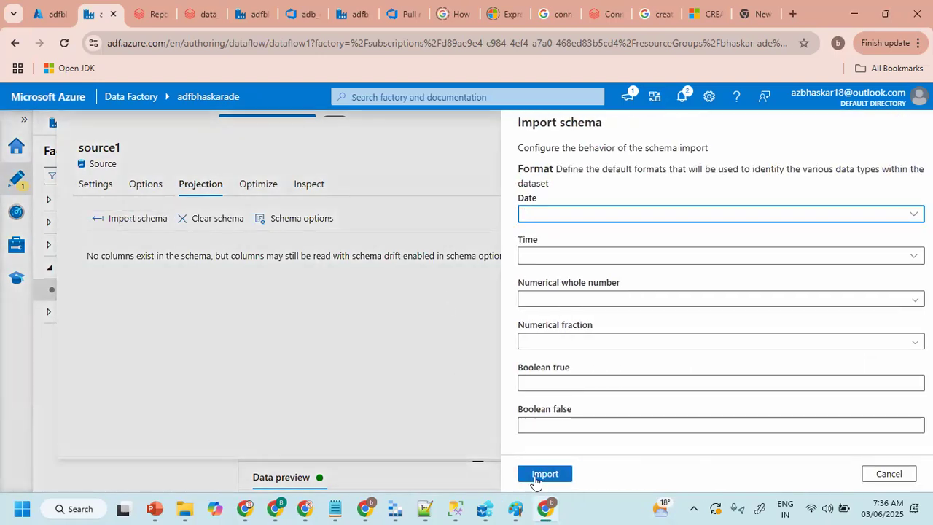
{"action": "left_click", "coordinate": [536, 475]}
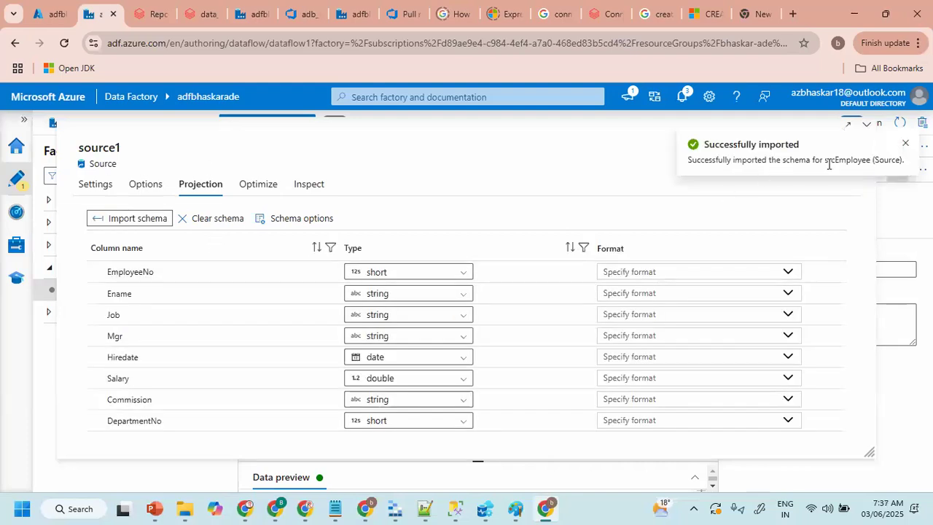
{"action": "left_click", "coordinate": [906, 145]}
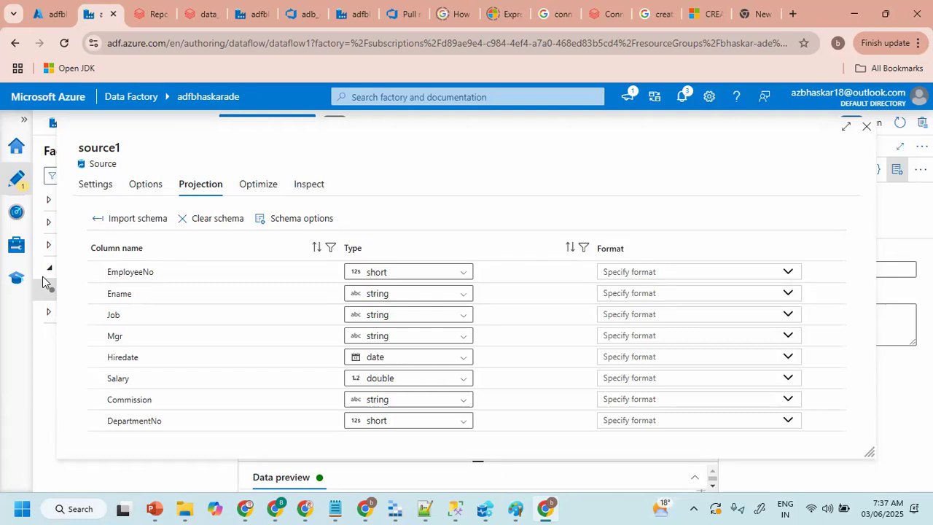
{"action": "left_click_drag", "start_coordinate": [86, 276], "coordinate": [125, 258]}
{"action": "left_click_drag", "start_coordinate": [385, 278], "coordinate": [366, 279]}
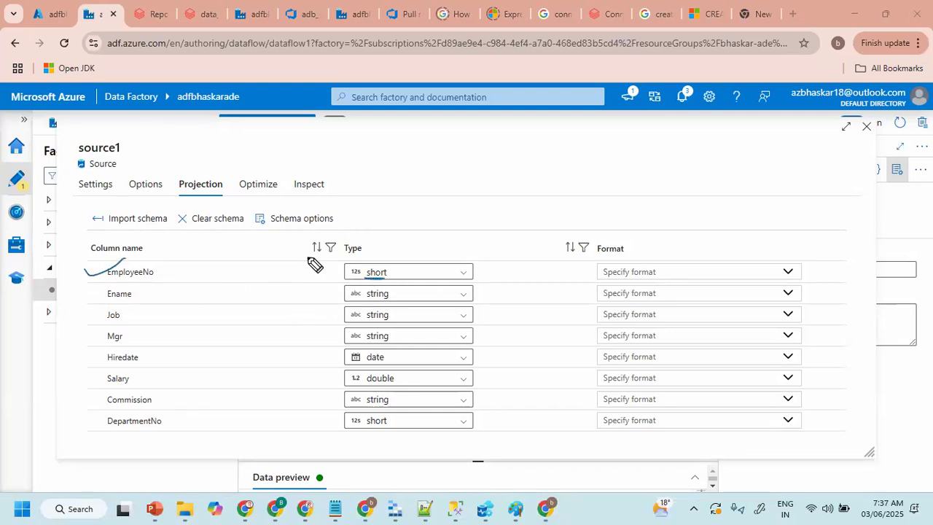
{"action": "left_click_drag", "start_coordinate": [85, 298], "coordinate": [119, 280]}
{"action": "left_click_drag", "start_coordinate": [341, 297], "coordinate": [366, 288]}
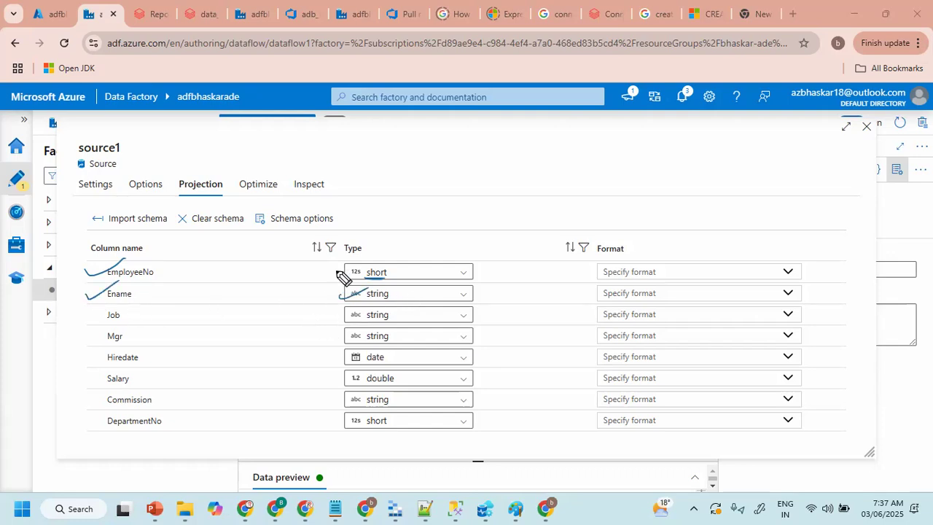
{"action": "mouse_move", "coordinate": [350, 192]}
{"action": "left_mouse_down"}
{"action": "mouse_move", "coordinate": [421, 211]}
{"action": "mouse_move", "coordinate": [499, 198]}
{"action": "mouse_move", "coordinate": [505, 209]}
{"action": "mouse_move", "coordinate": [530, 188]}
{"action": "mouse_move", "coordinate": [545, 197]}
{"action": "mouse_move", "coordinate": [543, 213]}
{"action": "left_mouse_up"}
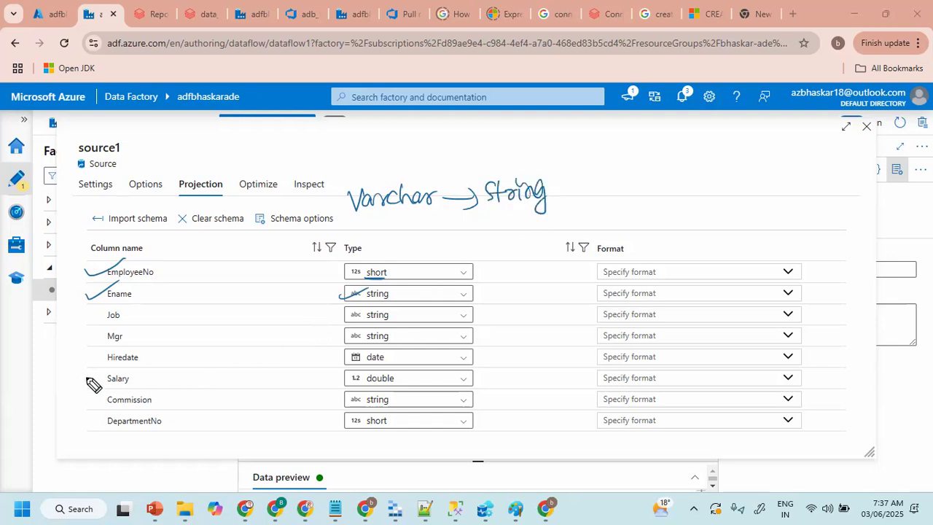
{"action": "left_click_drag", "start_coordinate": [87, 363], "coordinate": [128, 344]}
{"action": "left_click_drag", "start_coordinate": [86, 382], "coordinate": [117, 373]}
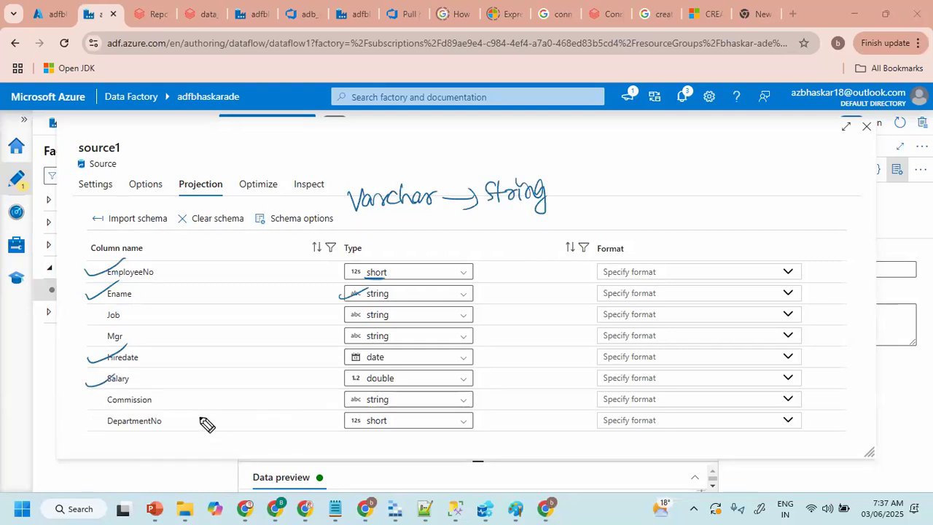
{"action": "left_click_drag", "start_coordinate": [83, 406], "coordinate": [117, 393]}
{"action": "mouse_move", "coordinate": [393, 394]}
{"action": "left_mouse_down"}
{"action": "mouse_move", "coordinate": [341, 402]}
{"action": "mouse_move", "coordinate": [410, 397]}
{"action": "left_mouse_up"}
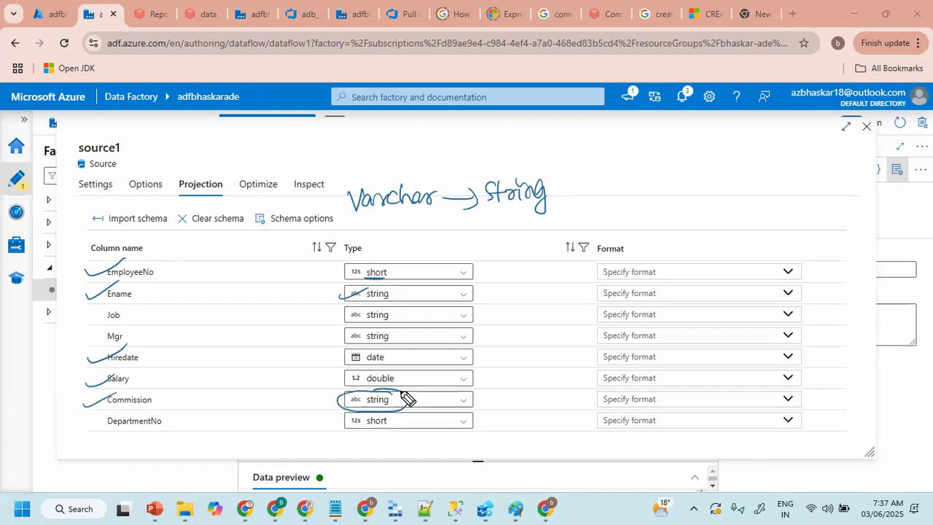
{"action": "mouse_move", "coordinate": [399, 394]}
{"action": "left_mouse_down"}
{"action": "mouse_move", "coordinate": [497, 367]}
{"action": "mouse_move", "coordinate": [514, 343]}
{"action": "mouse_move", "coordinate": [519, 357]}
{"action": "mouse_move", "coordinate": [524, 349]}
{"action": "left_mouse_up"}
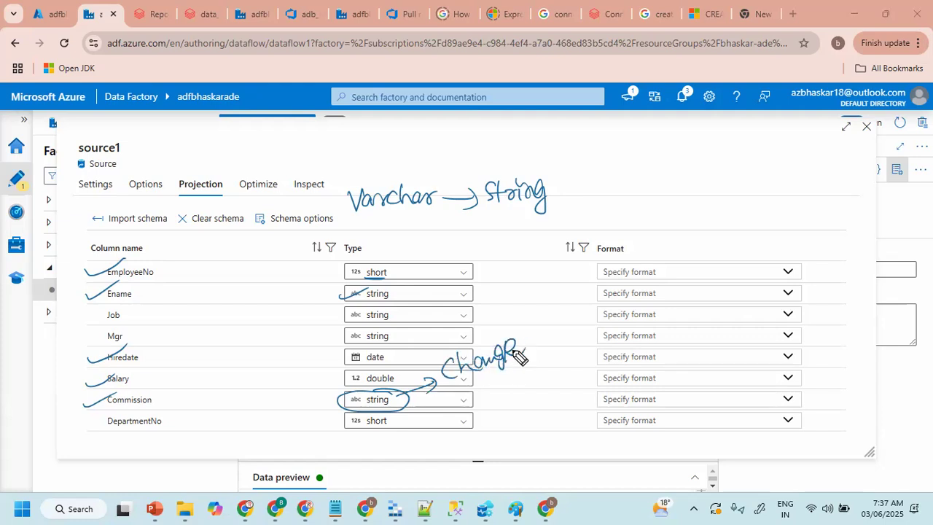
{"action": "mouse_move", "coordinate": [459, 382]}
{"action": "left_mouse_down"}
{"action": "mouse_move", "coordinate": [495, 396]}
{"action": "mouse_move", "coordinate": [519, 378]}
{"action": "left_mouse_up"}
{"action": "mouse_move", "coordinate": [538, 326]}
{"action": "left_mouse_down"}
{"action": "mouse_move", "coordinate": [562, 349]}
{"action": "mouse_move", "coordinate": [562, 375]}
{"action": "left_mouse_up"}
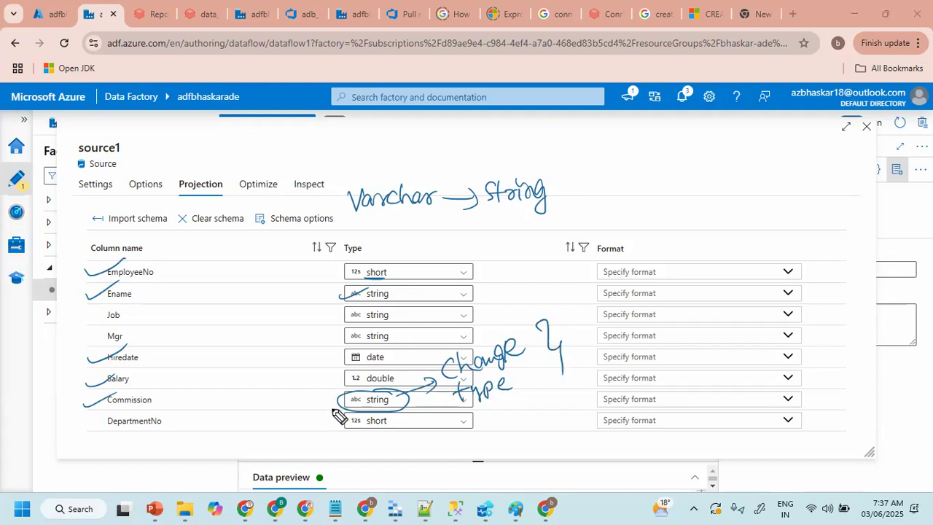
{"action": "mouse_move", "coordinate": [569, 326]}
{"action": "left_mouse_down"}
{"action": "mouse_move", "coordinate": [599, 344]}
{"action": "mouse_move", "coordinate": [644, 343]}
{"action": "left_mouse_up"}
{"action": "left_click_drag", "start_coordinate": [587, 357], "coordinate": [639, 354]}
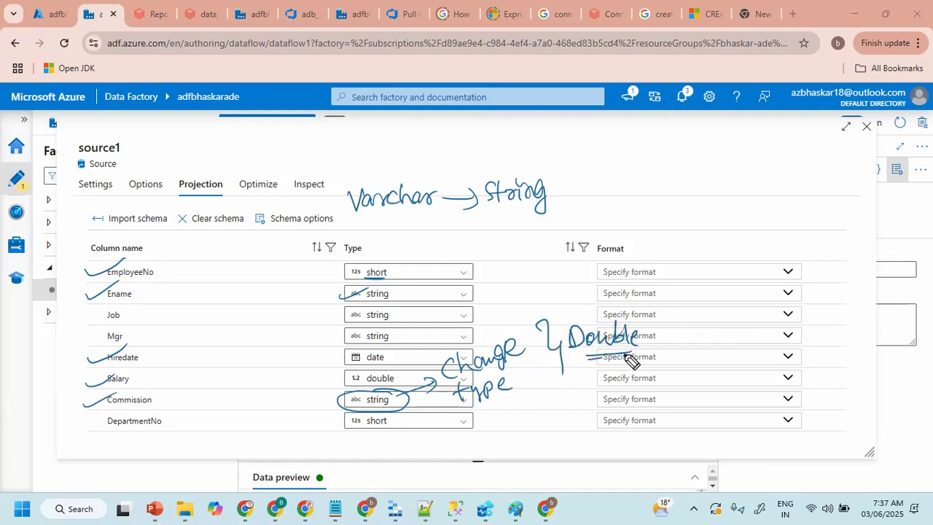
{"action": "left_click_drag", "start_coordinate": [96, 435], "coordinate": [150, 431]}
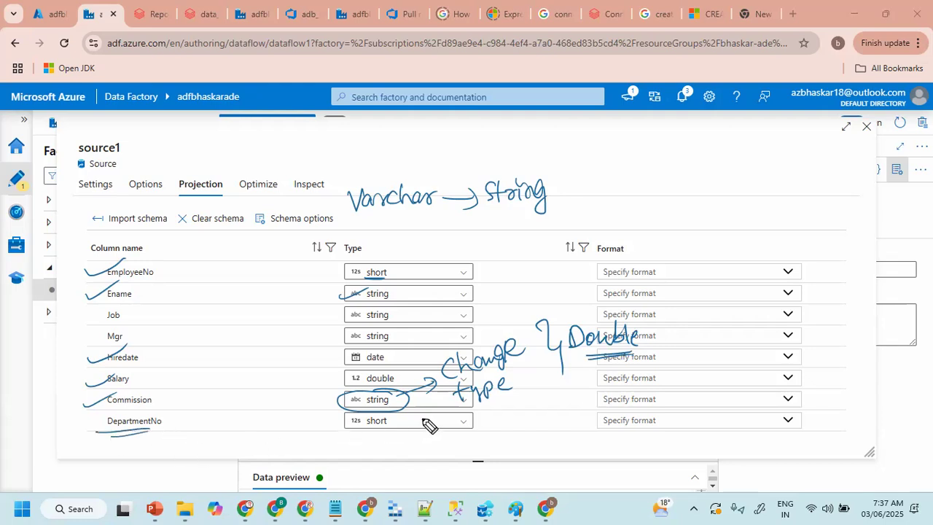
{"action": "left_click_drag", "start_coordinate": [368, 437], "coordinate": [393, 431]}
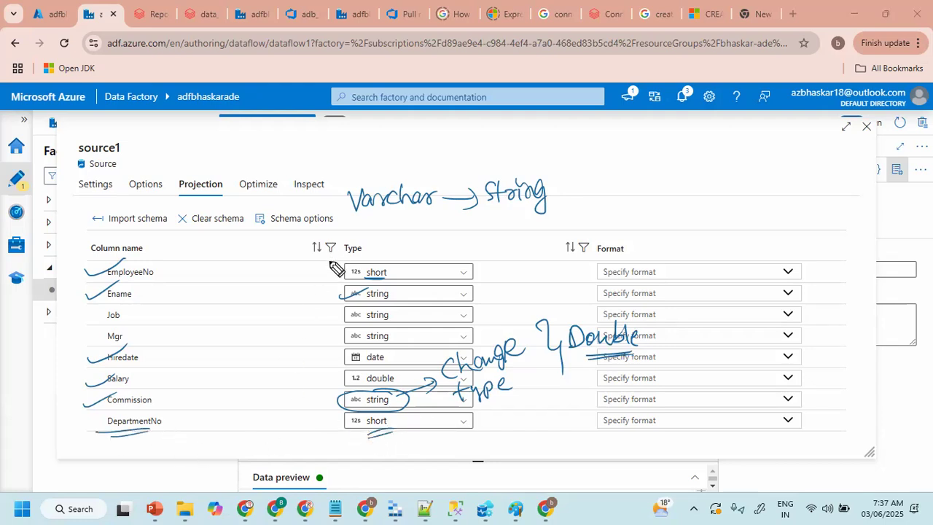
{"action": "mouse_move", "coordinate": [386, 255]}
{"action": "left_mouse_down"}
{"action": "mouse_move", "coordinate": [307, 300]}
{"action": "mouse_move", "coordinate": [474, 304]}
{"action": "mouse_move", "coordinate": [373, 271]}
{"action": "left_mouse_up"}
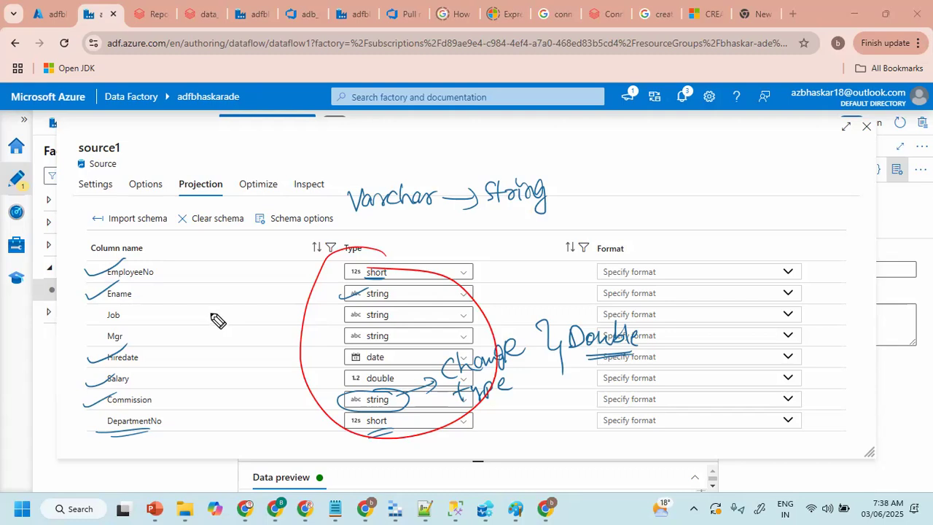
{"action": "mouse_move", "coordinate": [192, 318]}
{"action": "left_mouse_down"}
{"action": "mouse_move", "coordinate": [200, 349]}
{"action": "mouse_move", "coordinate": [210, 319]}
{"action": "left_mouse_up"}
{"action": "mouse_move", "coordinate": [213, 313]}
{"action": "left_mouse_down"}
{"action": "mouse_move", "coordinate": [220, 331]}
{"action": "mouse_move", "coordinate": [227, 319]}
{"action": "left_mouse_up"}
{"action": "left_click_drag", "start_coordinate": [195, 348], "coordinate": [238, 329]}
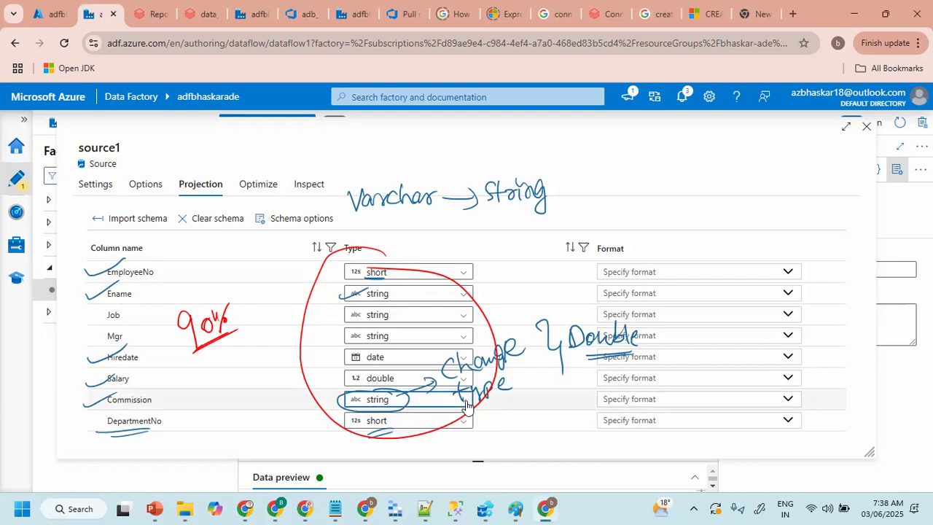
- Set the Commission column's type to double in the source projection and close the source settings
{"action": "left_click", "coordinate": [412, 402]}
{"action": "type", "text": "dob"}
{"action": "key", "text": "BackSpace"}
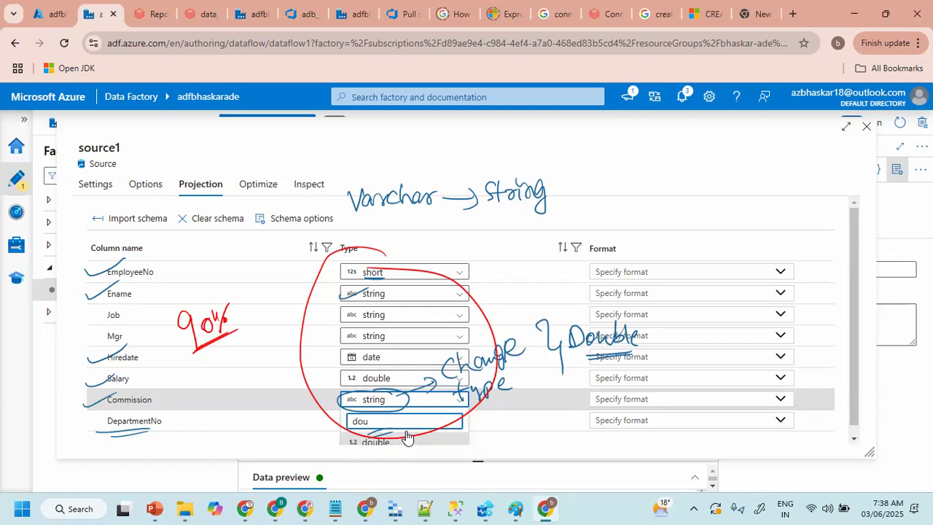
{"action": "left_click", "coordinate": [405, 439]}
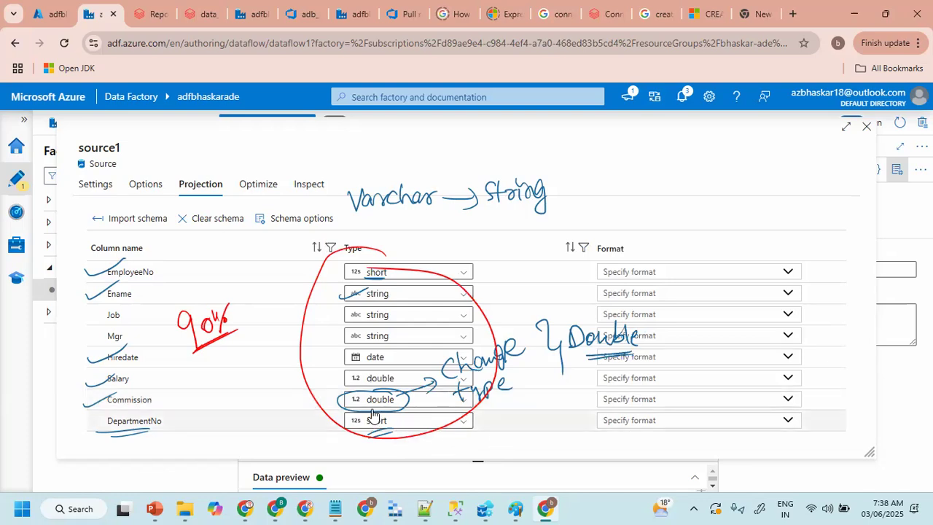
{"action": "key", "text": "Escape"}
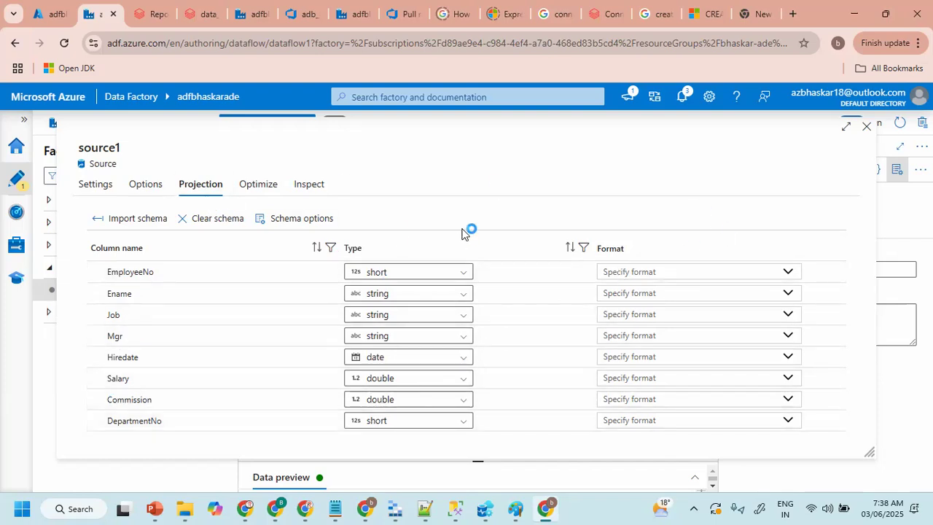
{"action": "left_click", "coordinate": [866, 129]}
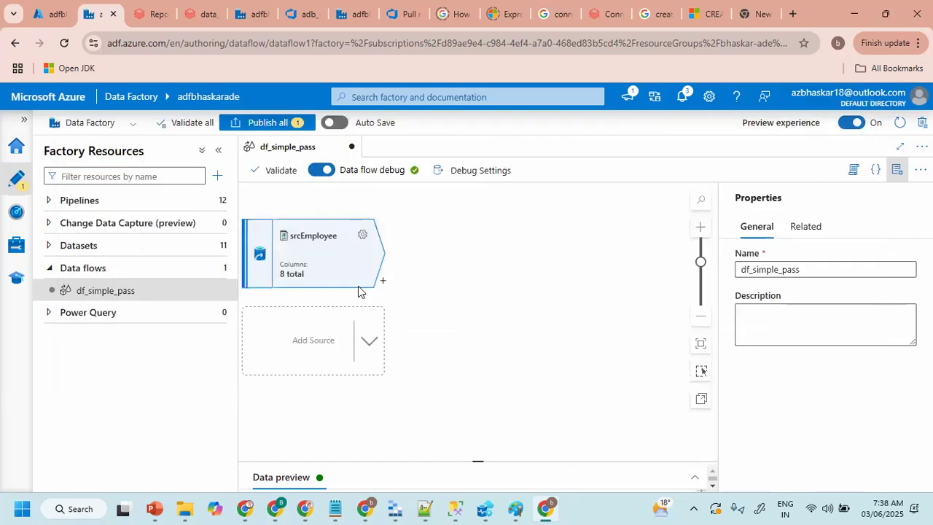
- Hide the properties and factory resources, then enlarge the data preview to examine srcEmployee's columns and rows
{"action": "left_click", "coordinate": [897, 169]}
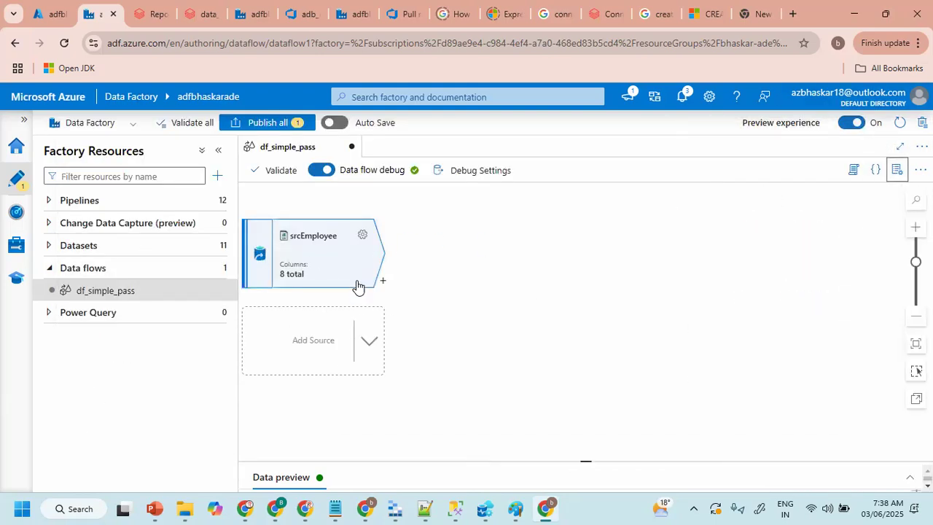
{"action": "left_click_drag", "start_coordinate": [558, 456], "coordinate": [555, 340]}
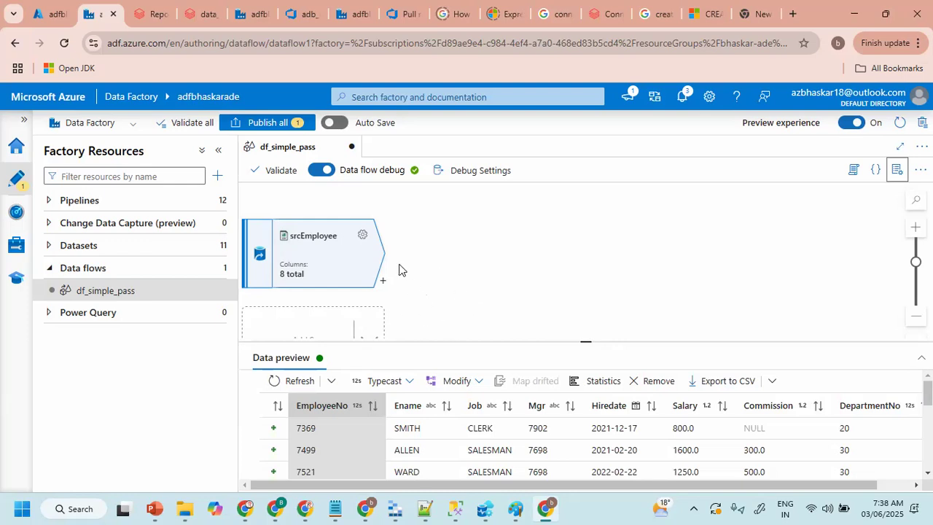
{"action": "left_click", "coordinate": [219, 153]}
{"action": "left_click_drag", "start_coordinate": [491, 342], "coordinate": [499, 252]}
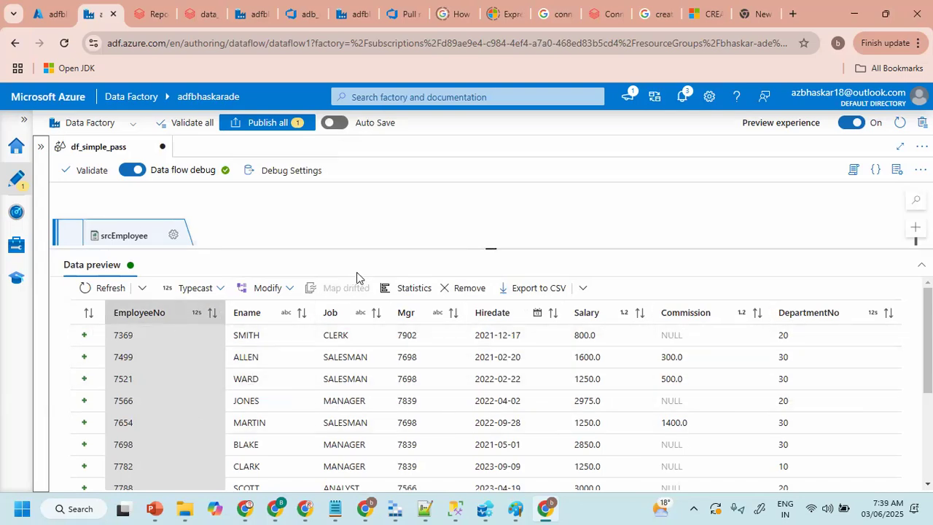
{"action": "left_click_drag", "start_coordinate": [370, 249], "coordinate": [376, 351]}
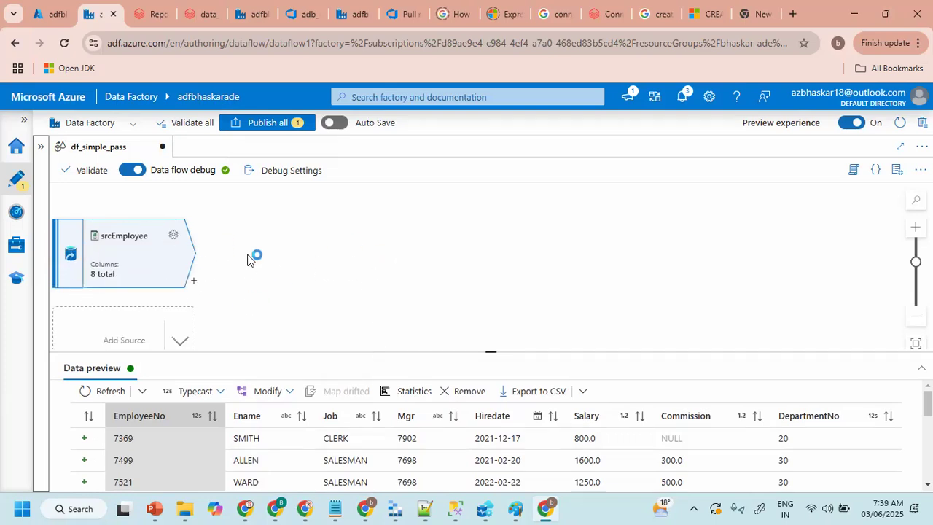
- Add a Sink destination after the srcEmployee source and dismiss the notification
{"action": "left_click", "coordinate": [195, 283]}
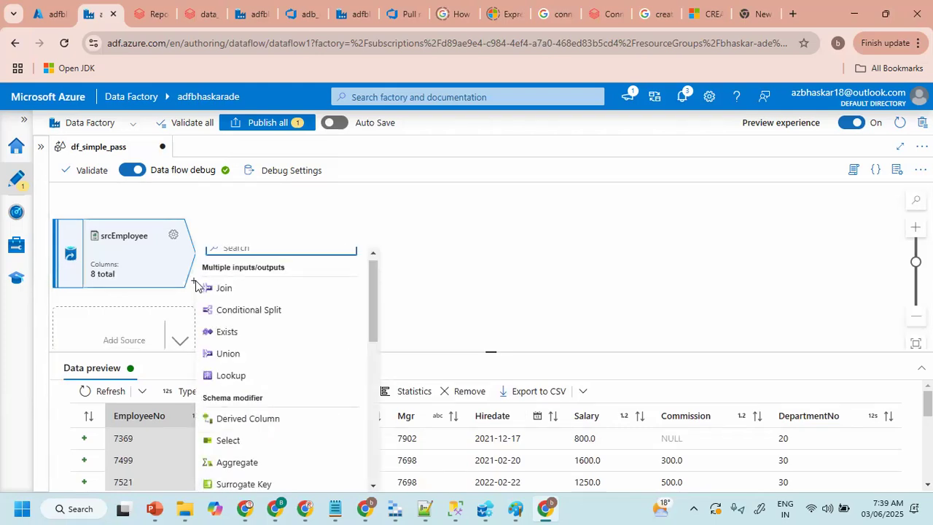
{"action": "type", "text": "sin"}
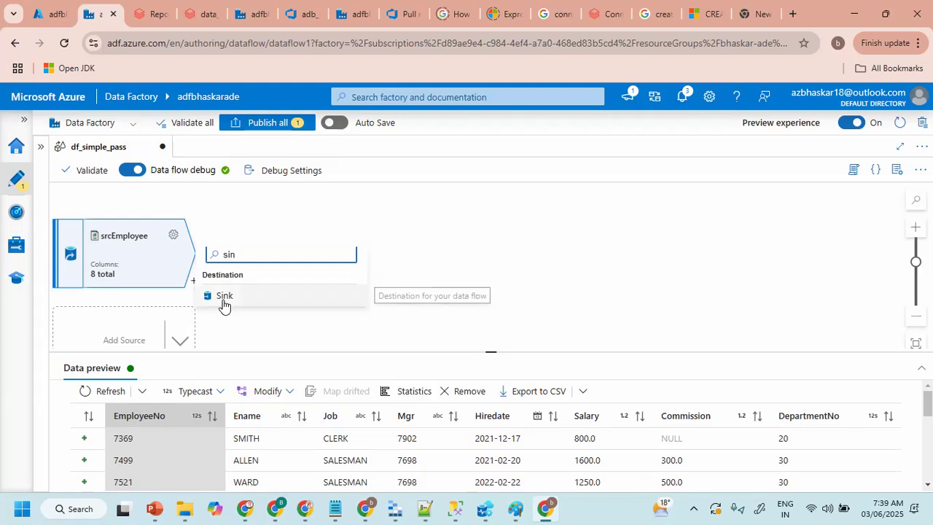
{"action": "left_click", "coordinate": [223, 296]}
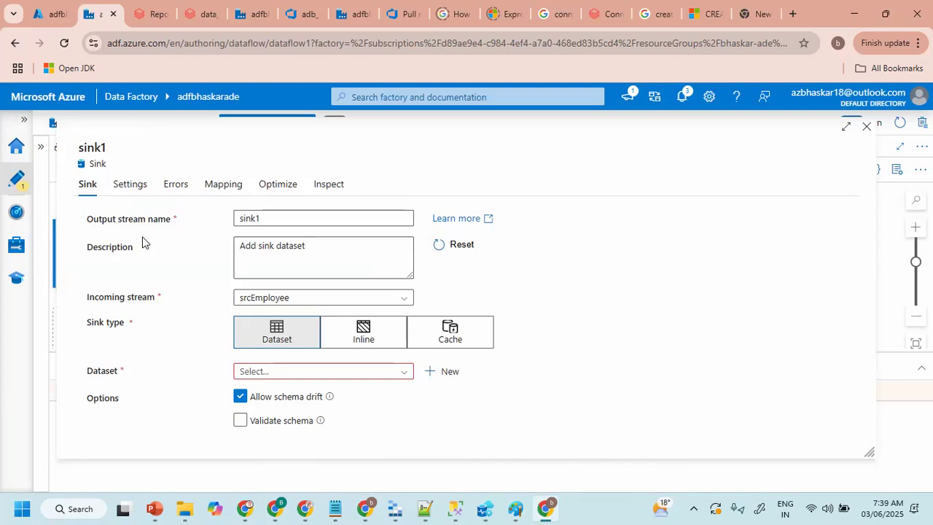
{"action": "left_click", "coordinate": [905, 145]}
- Set the sink type to Inline and filter the inline dataset types for "Deli"
{"action": "left_click", "coordinate": [392, 336]}
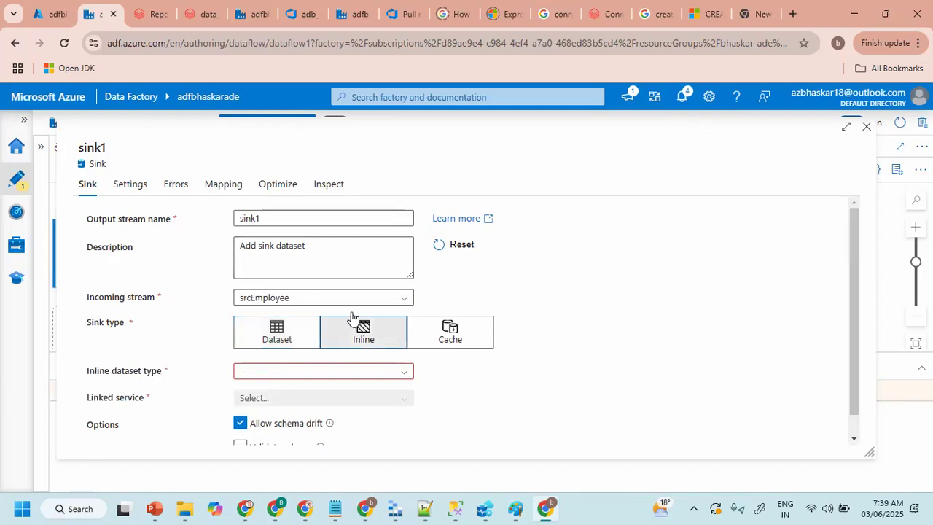
{"action": "scroll", "coordinate": [354, 319], "scroll_direction": "down", "scroll_amount": 1}
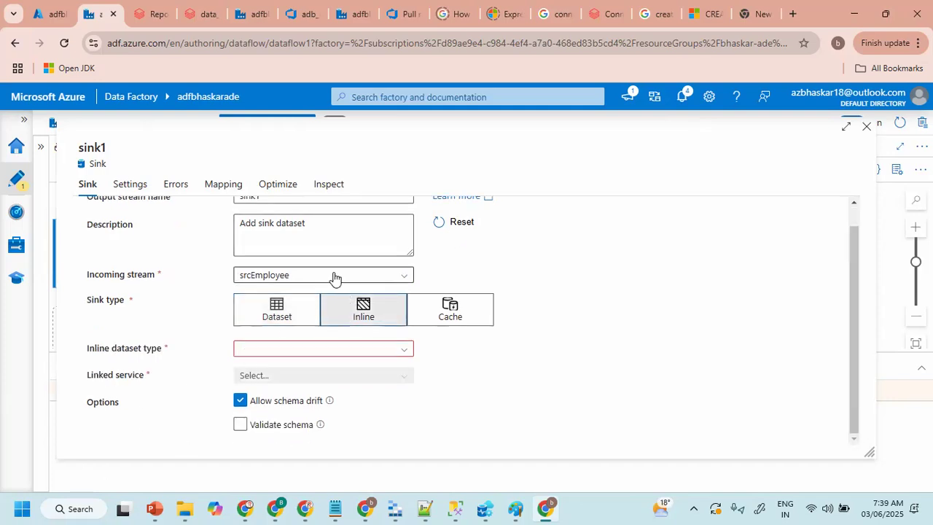
{"action": "left_click", "coordinate": [269, 355]}
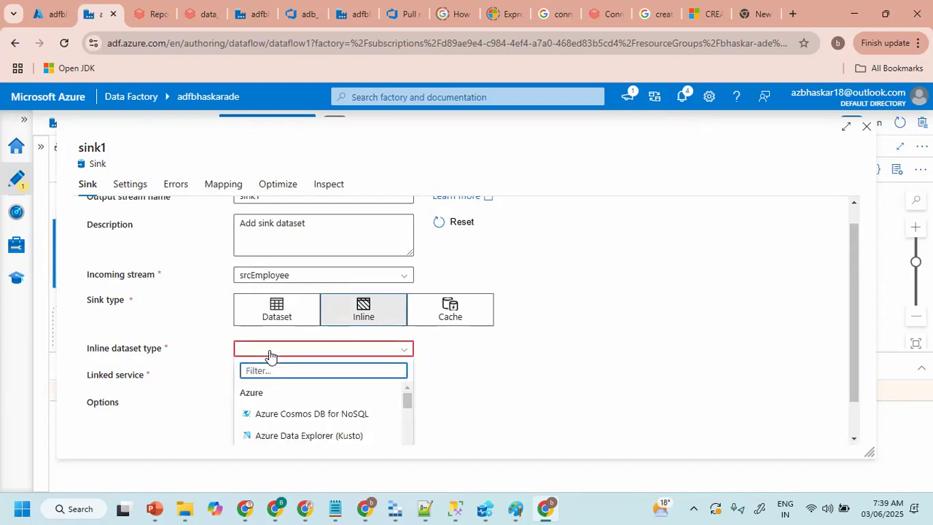
{"action": "type", "text": "pa"}
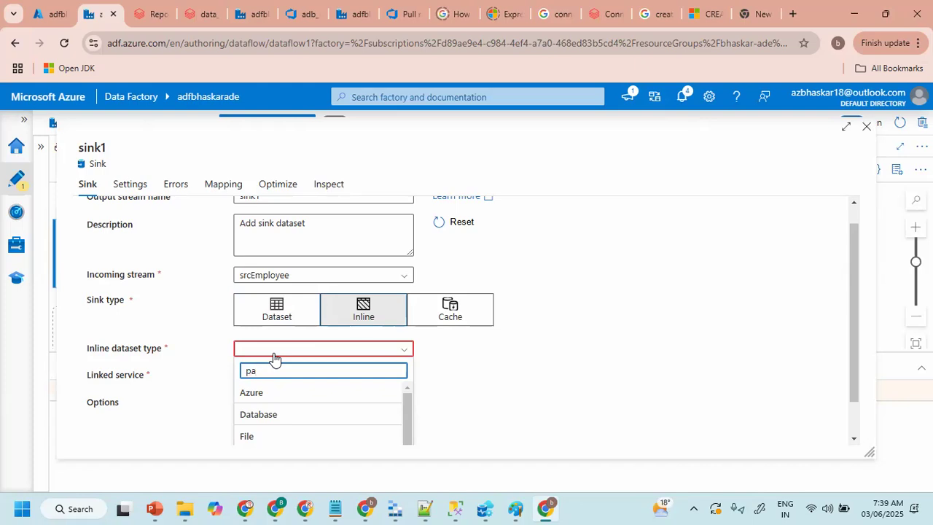
{"action": "key", "text": "BackSpace"}
{"action": "key", "text": "BackSpace"}
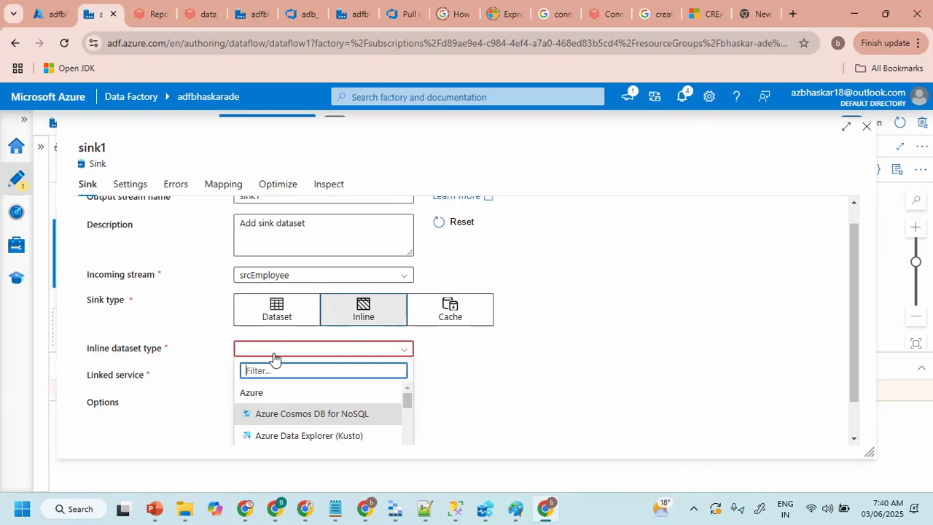
{"action": "type", "text": "Del"}
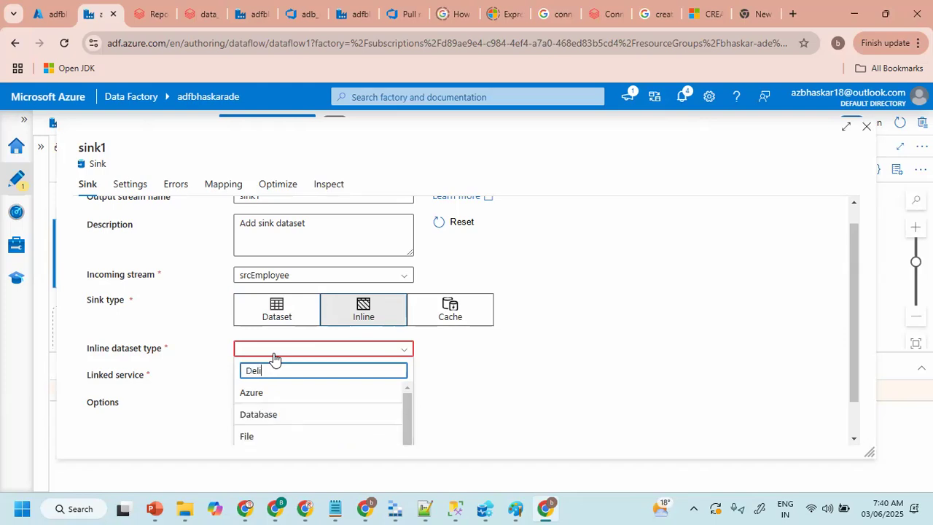
{"action": "type", "text": "i"}
{"action": "scroll", "coordinate": [317, 401], "scroll_direction": "down", "scroll_amount": 1}
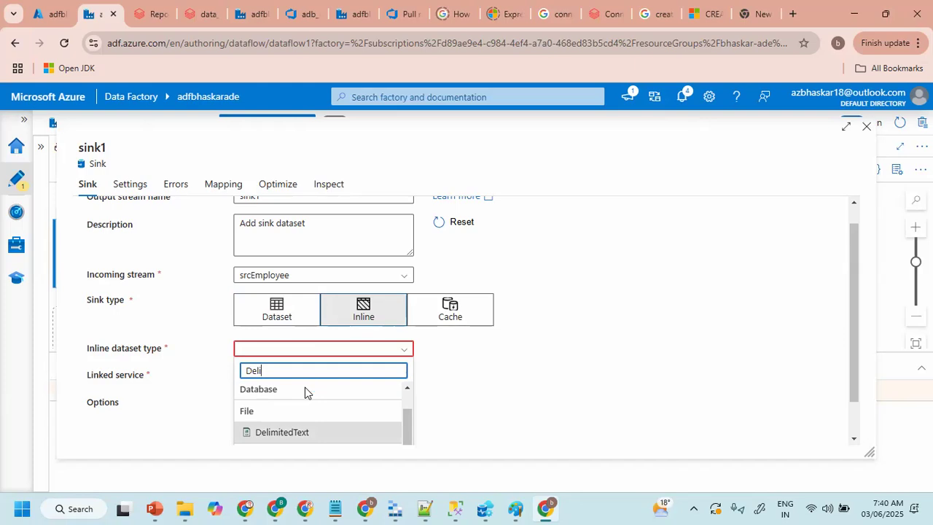
- Handwrite the underlined notes "Parquet" and "DelimitedText" beside the sink settings, and erase them
{"action": "key", "text": "ctrl+shift+3"}
{"action": "mouse_move", "coordinate": [519, 234]}
{"action": "left_mouse_down"}
{"action": "mouse_move", "coordinate": [520, 245]}
{"action": "mouse_move", "coordinate": [592, 251]}
{"action": "left_mouse_up"}
{"action": "left_click_drag", "start_coordinate": [525, 277], "coordinate": [553, 268]}
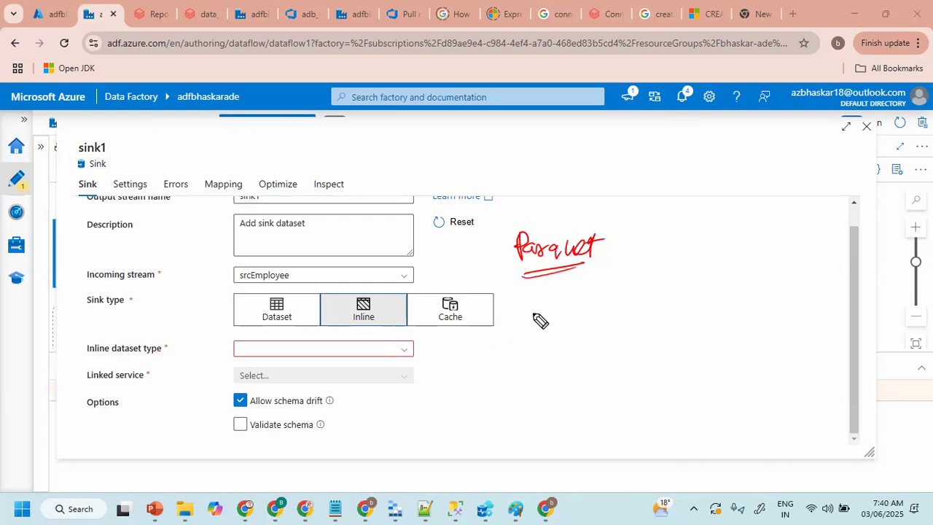
{"action": "mouse_move", "coordinate": [519, 322]}
{"action": "left_mouse_down"}
{"action": "mouse_move", "coordinate": [529, 342]}
{"action": "mouse_move", "coordinate": [664, 328]}
{"action": "left_mouse_up"}
{"action": "left_click_drag", "start_coordinate": [513, 362], "coordinate": [612, 353]}
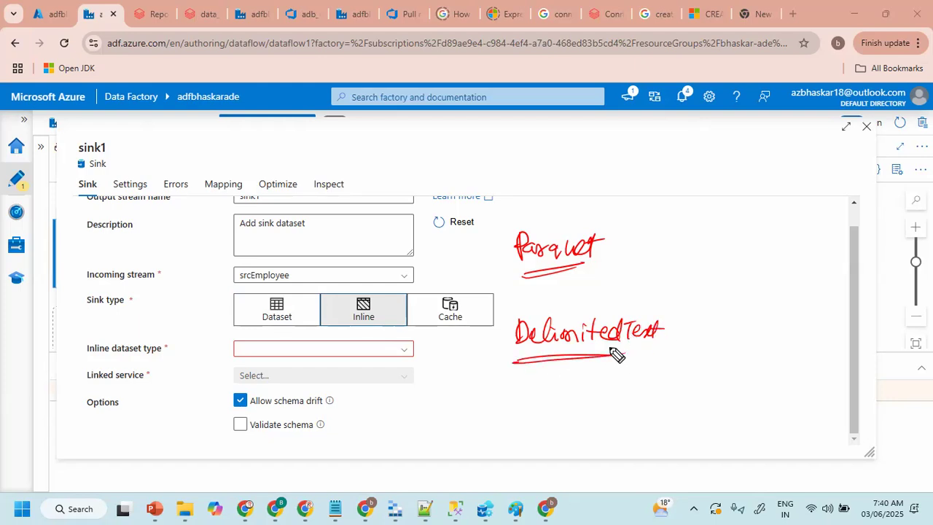
{"action": "key", "text": "e"}
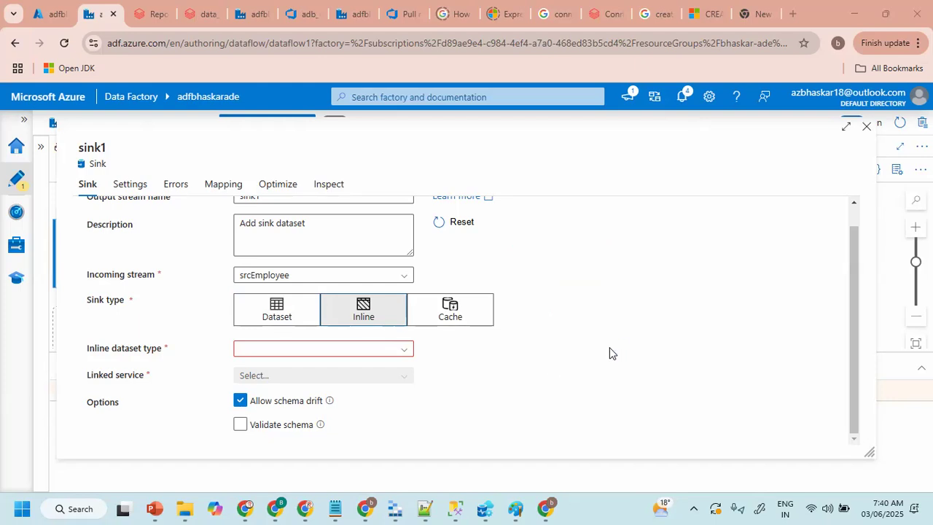
- Set the sink's inline dataset type to DelimitedText and its linked service to ds_bhaskaradlsgenn2
{"action": "left_click", "coordinate": [393, 349]}
{"action": "type", "text": "Deli"}
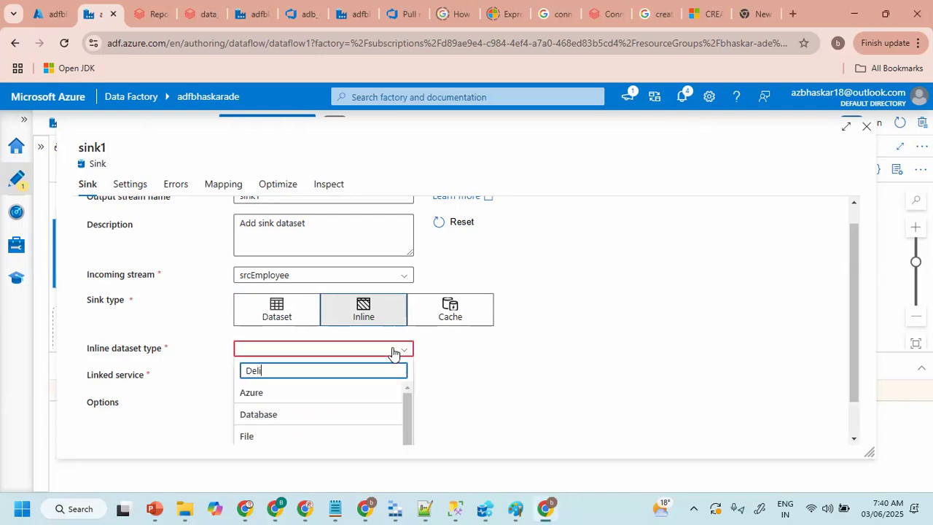
{"action": "scroll", "coordinate": [282, 429], "scroll_direction": "down", "scroll_amount": 1}
{"action": "left_click", "coordinate": [287, 432]}
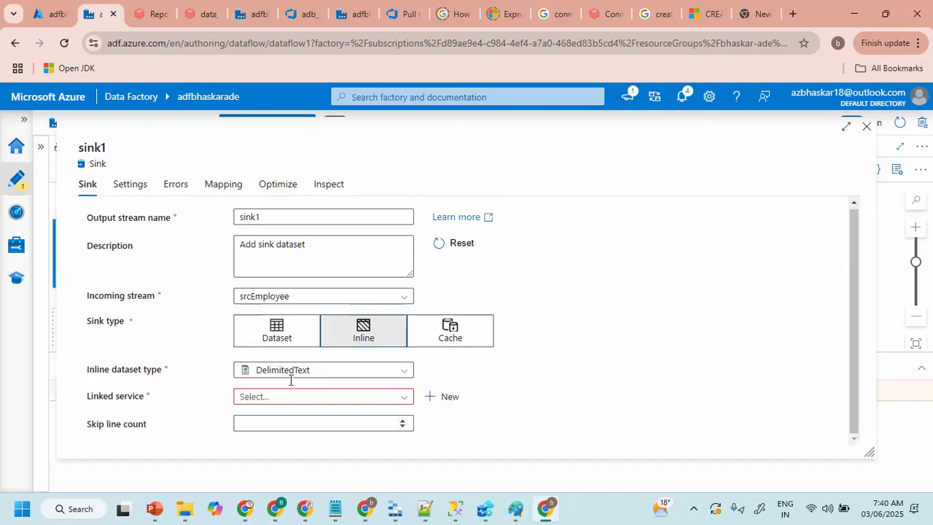
{"action": "left_click", "coordinate": [268, 399]}
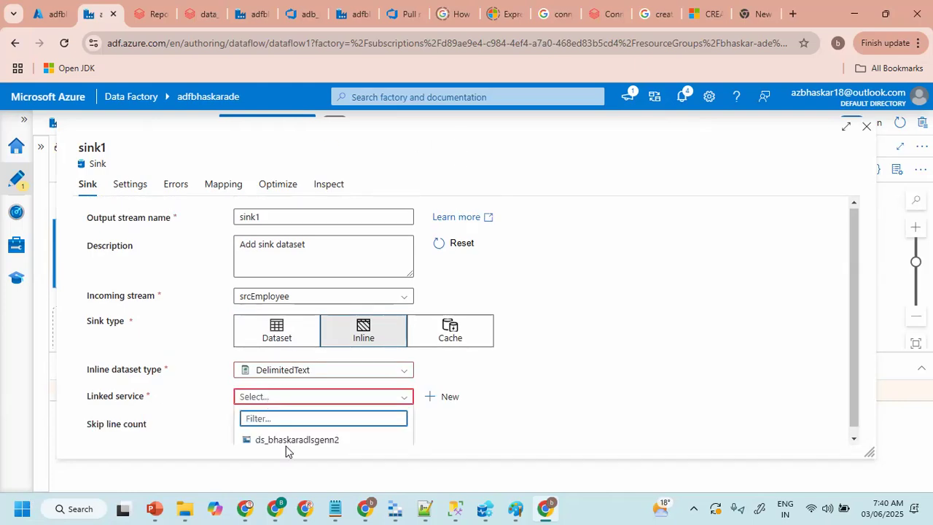
{"action": "left_click", "coordinate": [287, 440]}
{"action": "left_click", "coordinate": [279, 399]}
{"action": "left_click", "coordinate": [287, 440]}
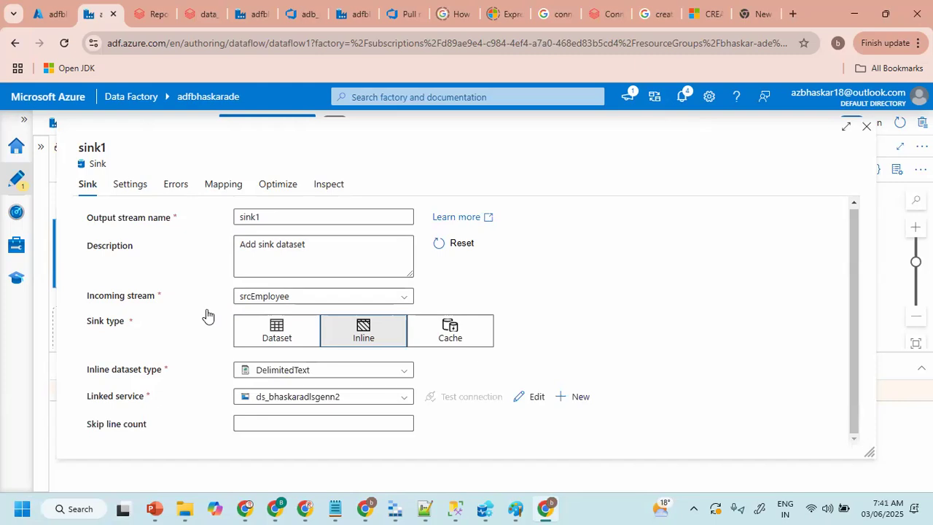
- Set the sink's folder path to file system datafiles and folder output/employee_simple_pass
{"action": "left_click", "coordinate": [122, 185]}
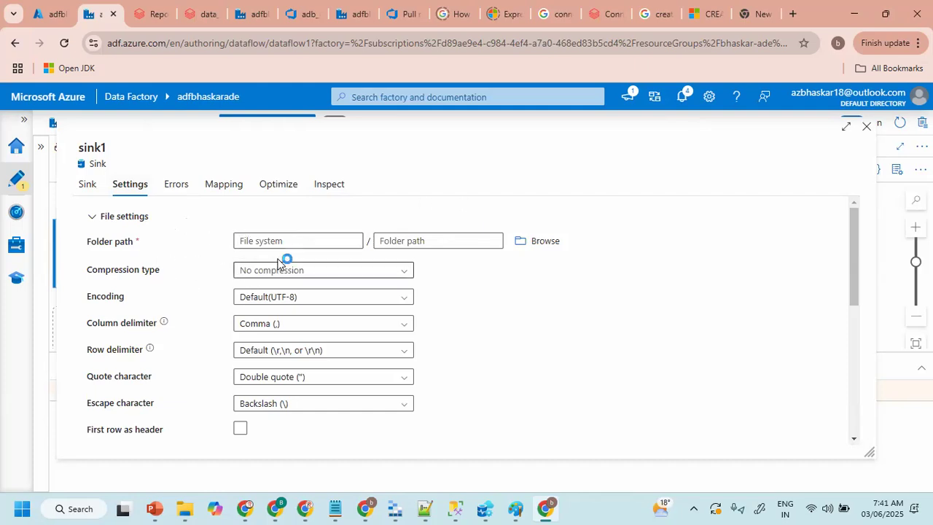
{"action": "left_click", "coordinate": [260, 241]}
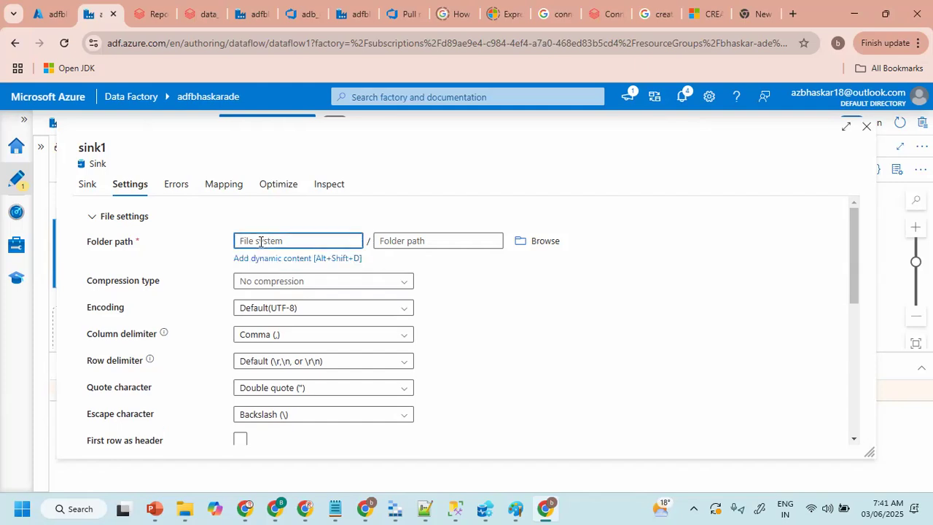
{"action": "type", "text": "datafiles"}
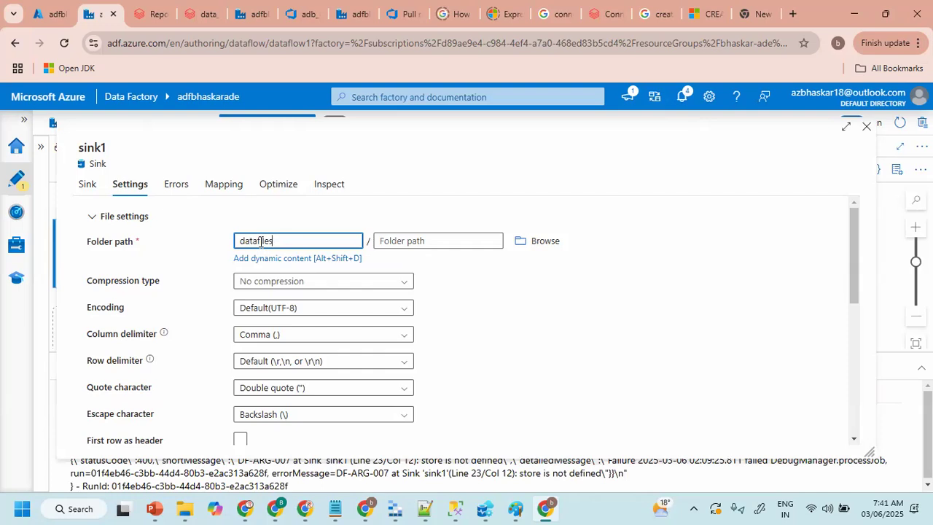
{"action": "key", "text": "Tab"}
{"action": "type", "text": "outp"}
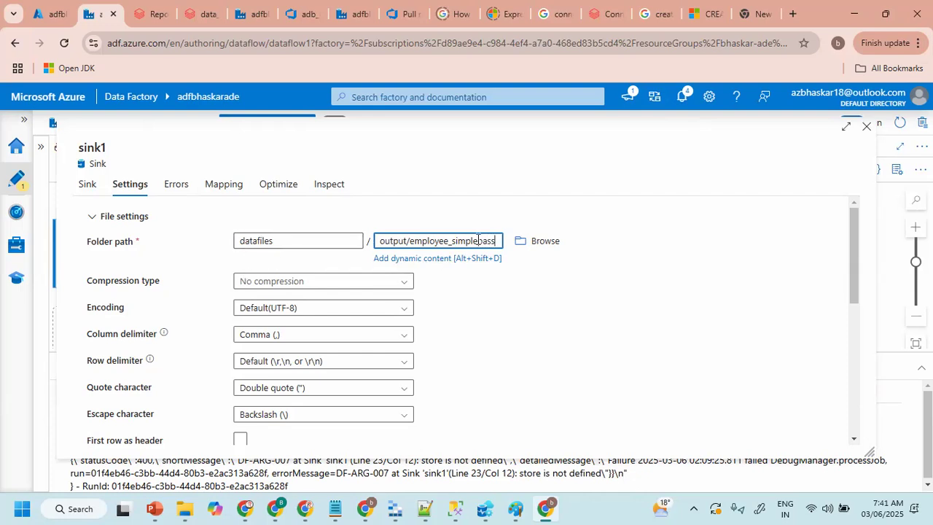
{"action": "type", "text": "_"}
{"action": "left_click", "coordinate": [541, 286]}
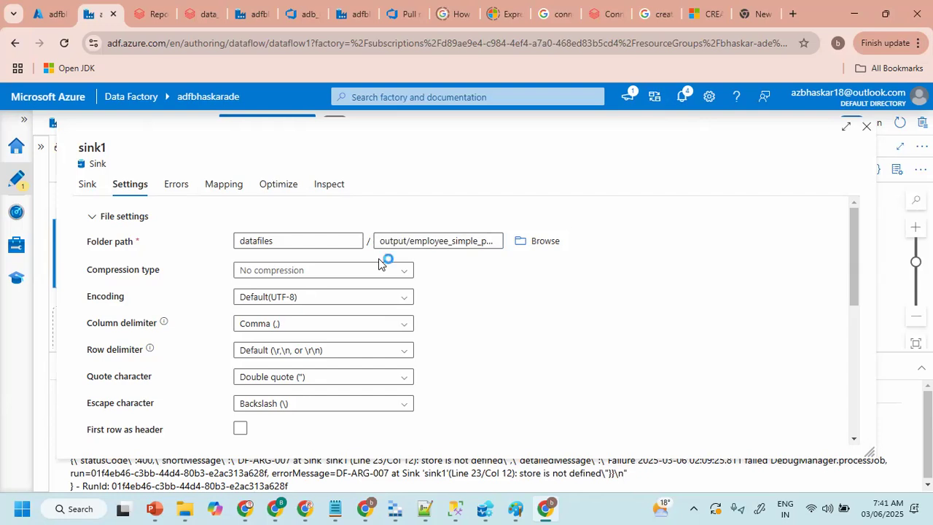
- Enable first row as header for the sink, look over the remaining file settings, and close the sink settings
{"action": "left_click", "coordinate": [240, 428]}
{"action": "left_click", "coordinate": [240, 428]}
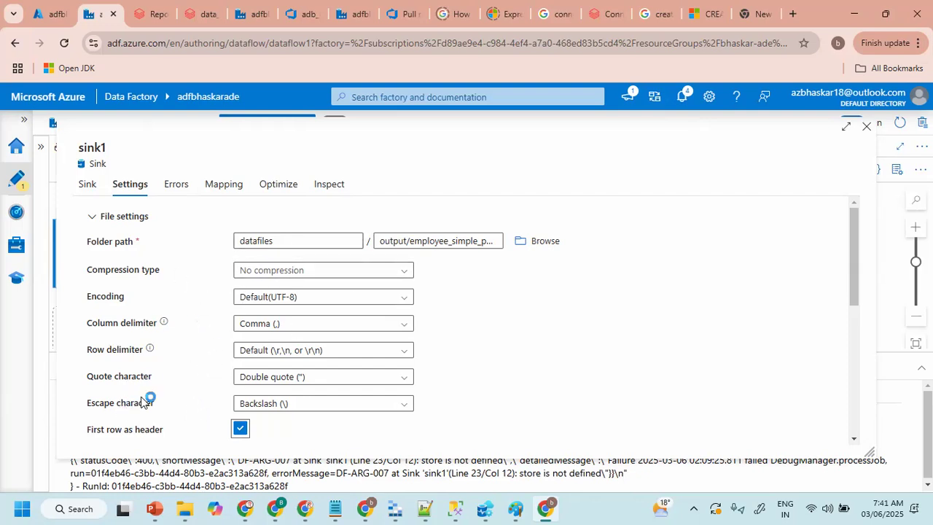
{"action": "scroll", "coordinate": [145, 400], "scroll_direction": "down", "scroll_amount": 2}
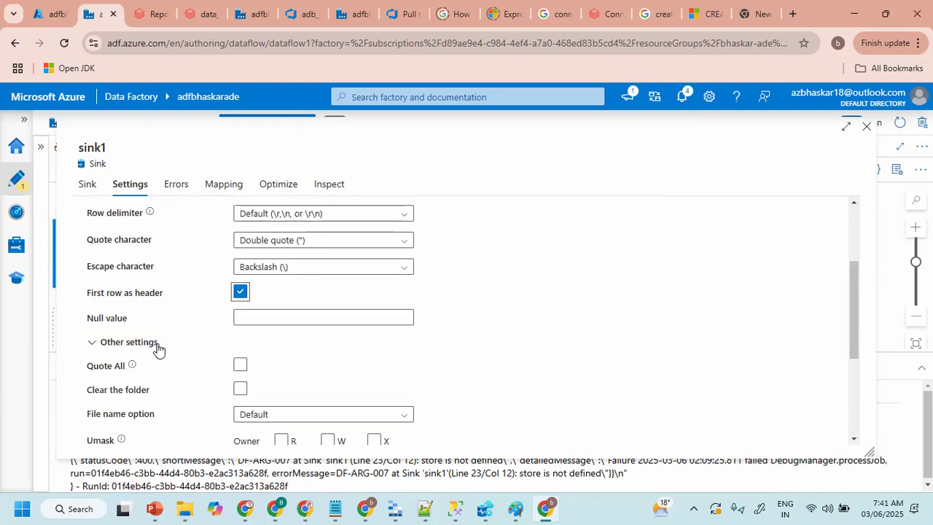
{"action": "scroll", "coordinate": [337, 299], "scroll_direction": "down", "scroll_amount": 1}
{"action": "scroll", "coordinate": [416, 348], "scroll_direction": "up", "scroll_amount": 3}
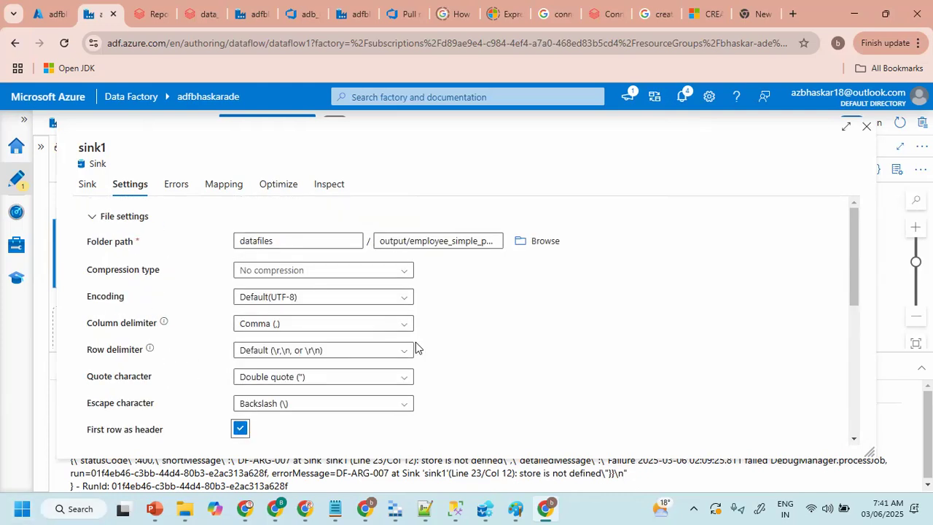
{"action": "left_click", "coordinate": [865, 129]}
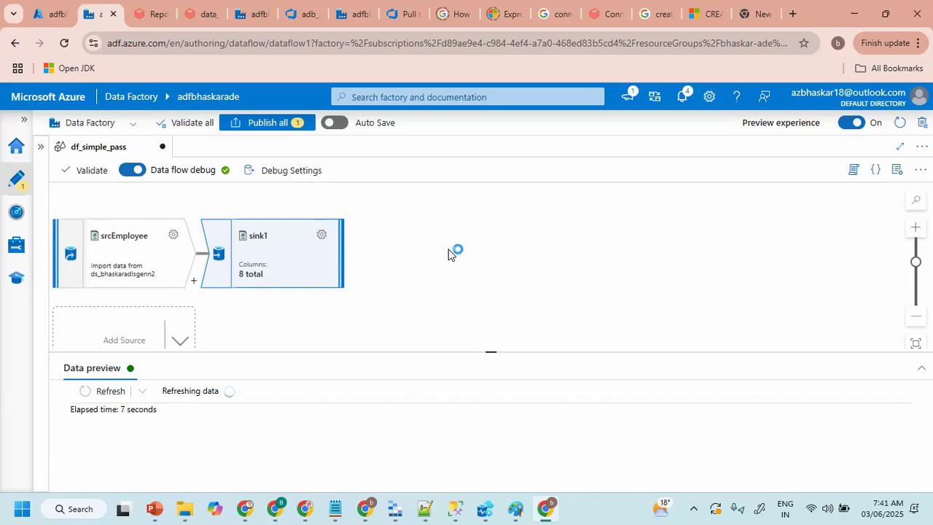
- Circle the data flow on the canvas and handwrite notes that running it requires a pipeline with a Dataflow activity pointing to it
{"action": "left_click_drag", "start_coordinate": [472, 292], "coordinate": [548, 253]}
{"action": "left_click", "coordinate": [535, 278]}
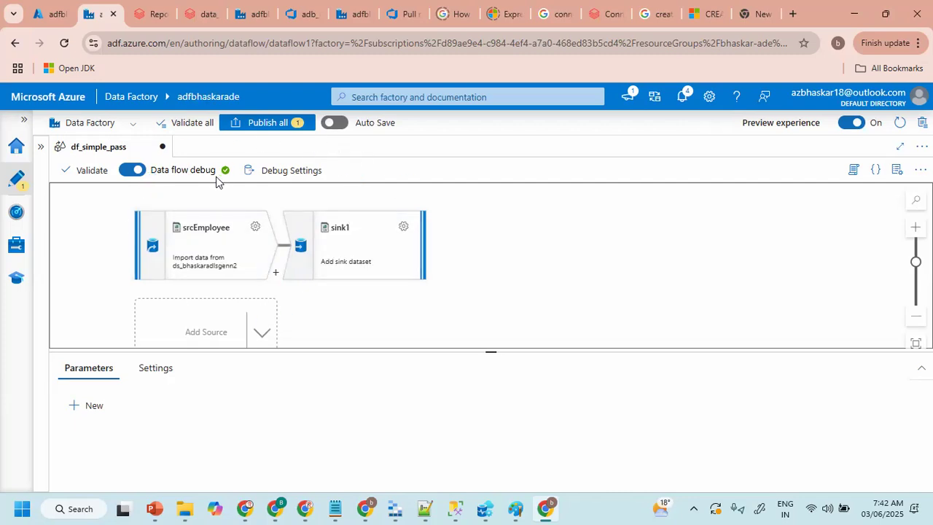
{"action": "mouse_move", "coordinate": [355, 186]}
{"action": "left_mouse_down"}
{"action": "mouse_move", "coordinate": [251, 182]}
{"action": "mouse_move", "coordinate": [262, 339]}
{"action": "mouse_move", "coordinate": [313, 196]}
{"action": "left_mouse_up"}
{"action": "mouse_move", "coordinate": [435, 254]}
{"action": "left_mouse_down"}
{"action": "mouse_move", "coordinate": [491, 250]}
{"action": "mouse_move", "coordinate": [523, 231]}
{"action": "mouse_move", "coordinate": [616, 217]}
{"action": "mouse_move", "coordinate": [648, 201]}
{"action": "mouse_move", "coordinate": [662, 221]}
{"action": "mouse_move", "coordinate": [683, 196]}
{"action": "mouse_move", "coordinate": [718, 212]}
{"action": "mouse_move", "coordinate": [715, 229]}
{"action": "left_mouse_up"}
{"action": "mouse_move", "coordinate": [512, 257]}
{"action": "left_mouse_down"}
{"action": "mouse_move", "coordinate": [518, 274]}
{"action": "mouse_move", "coordinate": [576, 247]}
{"action": "mouse_move", "coordinate": [598, 267]}
{"action": "mouse_move", "coordinate": [653, 250]}
{"action": "mouse_move", "coordinate": [692, 255]}
{"action": "mouse_move", "coordinate": [708, 243]}
{"action": "mouse_move", "coordinate": [765, 251]}
{"action": "mouse_move", "coordinate": [704, 312]}
{"action": "mouse_move", "coordinate": [705, 303]}
{"action": "left_mouse_up"}
{"action": "mouse_move", "coordinate": [667, 347]}
{"action": "left_mouse_down"}
{"action": "mouse_move", "coordinate": [679, 375]}
{"action": "mouse_move", "coordinate": [726, 355]}
{"action": "mouse_move", "coordinate": [718, 362]}
{"action": "mouse_move", "coordinate": [750, 366]}
{"action": "mouse_move", "coordinate": [762, 354]}
{"action": "left_mouse_up"}
{"action": "mouse_move", "coordinate": [684, 406]}
{"action": "left_mouse_down"}
{"action": "mouse_move", "coordinate": [711, 383]}
{"action": "mouse_move", "coordinate": [741, 393]}
{"action": "mouse_move", "coordinate": [735, 383]}
{"action": "mouse_move", "coordinate": [755, 400]}
{"action": "mouse_move", "coordinate": [768, 389]}
{"action": "left_mouse_up"}
{"action": "mouse_move", "coordinate": [772, 346]}
{"action": "left_mouse_down"}
{"action": "mouse_move", "coordinate": [647, 323]}
{"action": "mouse_move", "coordinate": [757, 342]}
{"action": "left_mouse_up"}
{"action": "mouse_move", "coordinate": [582, 369]}
{"action": "left_mouse_down"}
{"action": "mouse_move", "coordinate": [381, 313]}
{"action": "mouse_move", "coordinate": [430, 304]}
{"action": "left_mouse_up"}
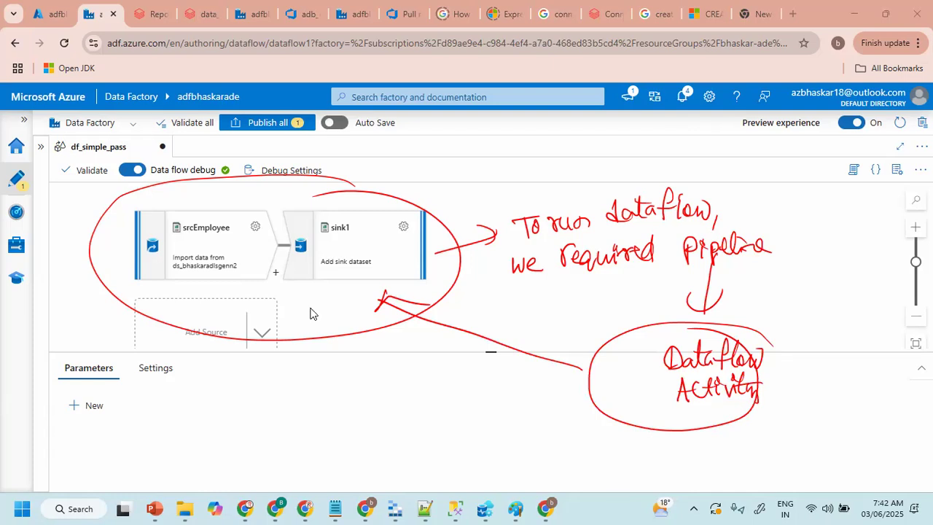
- Rename the sink's output stream to snkEmployee and close its settings
{"action": "left_click", "coordinate": [302, 272]}
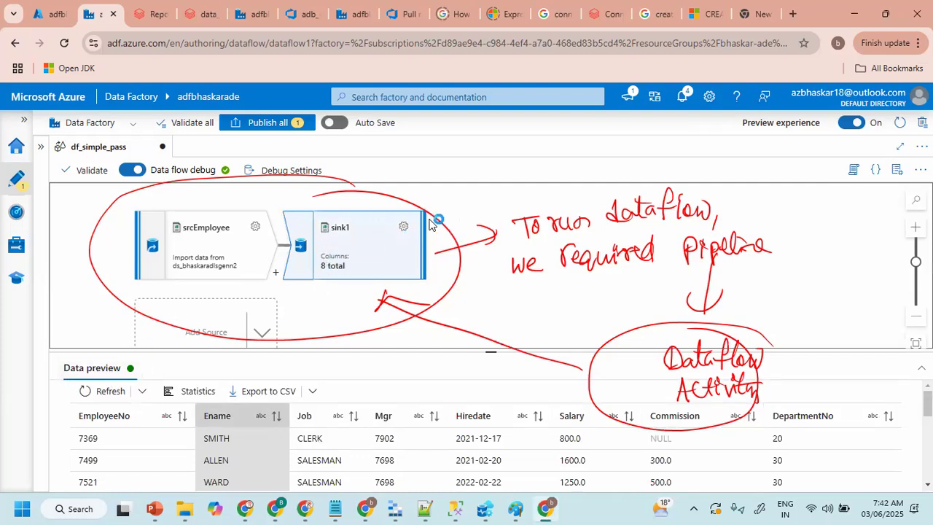
{"action": "left_click", "coordinate": [403, 226]}
{"action": "left_click_drag", "start_coordinate": [261, 218], "coordinate": [218, 225]}
{"action": "type", "text": "snkEmployee"}
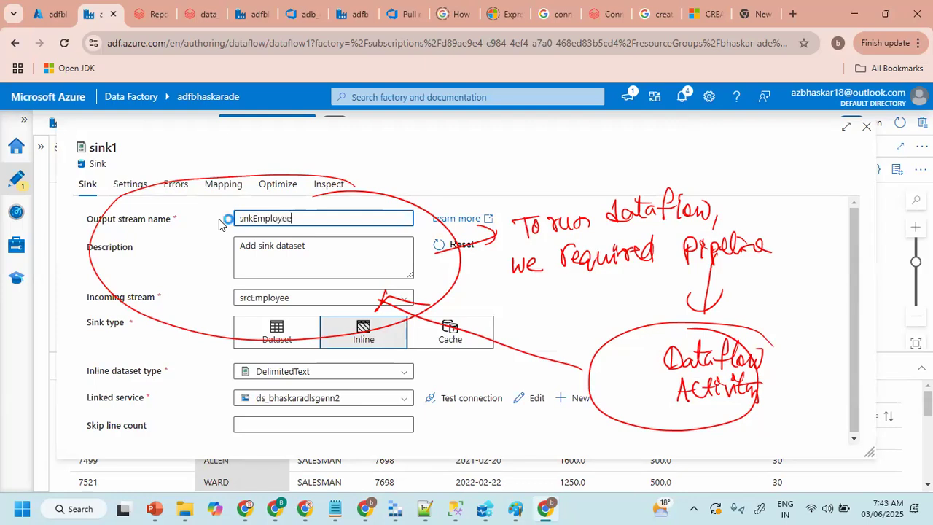
{"action": "left_click", "coordinate": [866, 128]}
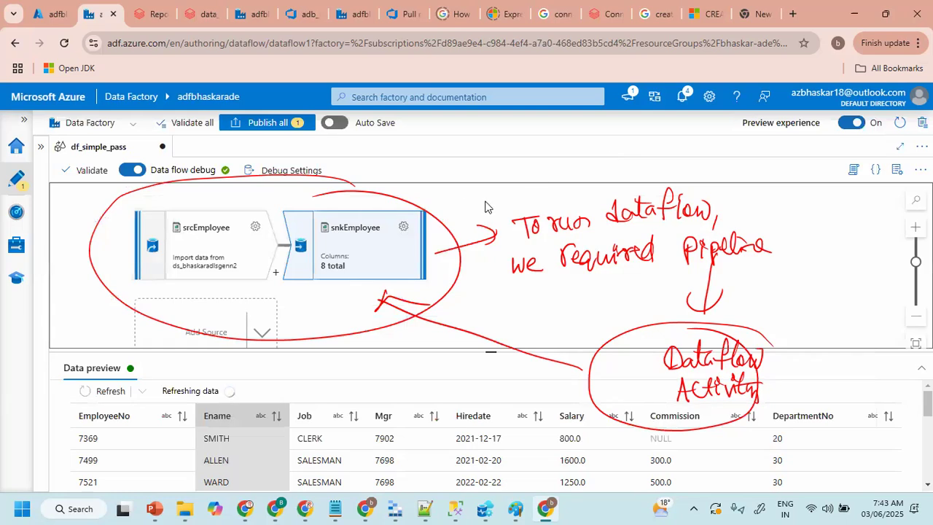
{"action": "left_click", "coordinate": [484, 207]}
- Create a new pipeline named pl_simple_pass from the factory resources and hide its properties
{"action": "left_click", "coordinate": [41, 147]}
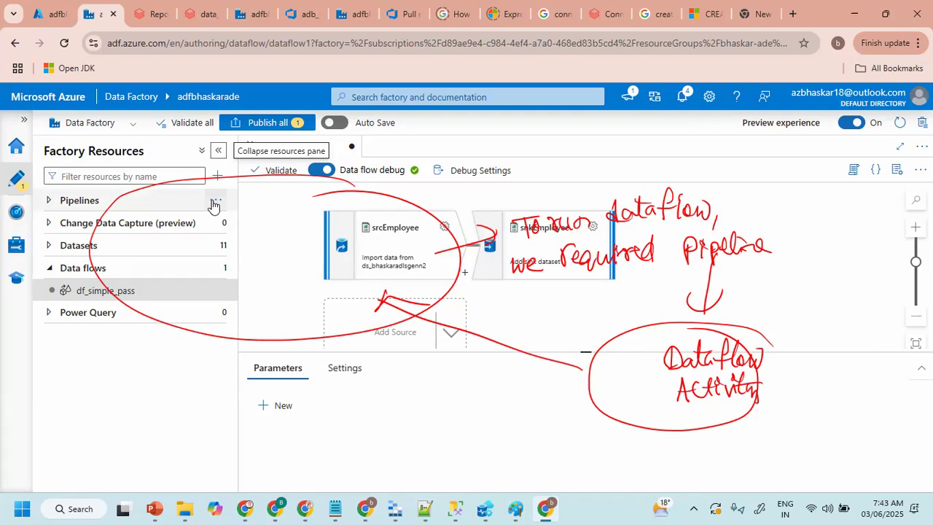
{"action": "left_click", "coordinate": [215, 203]}
{"action": "left_click", "coordinate": [238, 221]}
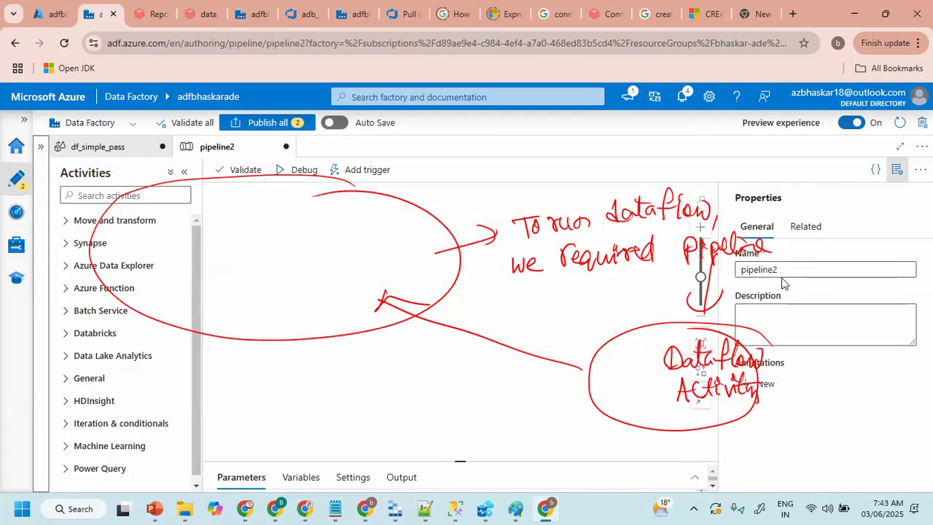
{"action": "left_click_drag", "start_coordinate": [781, 271], "coordinate": [724, 272]}
{"action": "type", "text": "pl_simple_pass"}
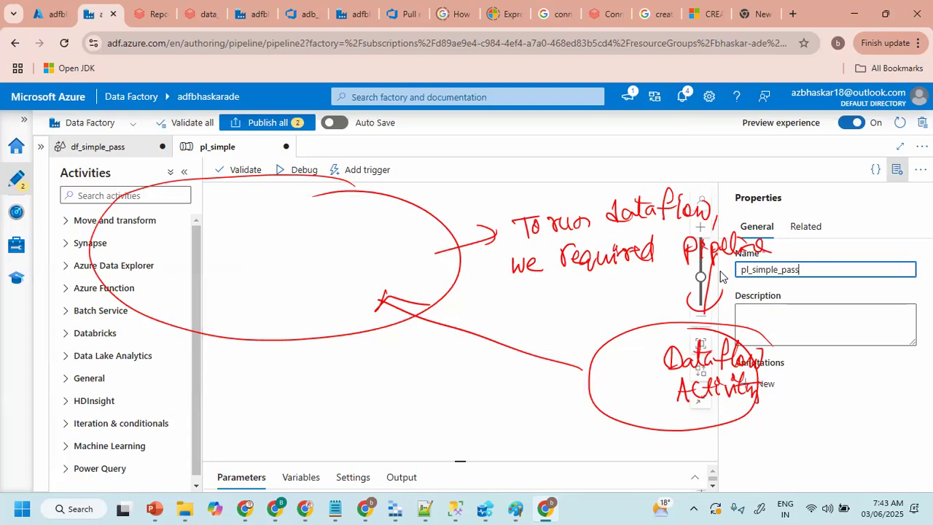
{"action": "left_click", "coordinate": [896, 169]}
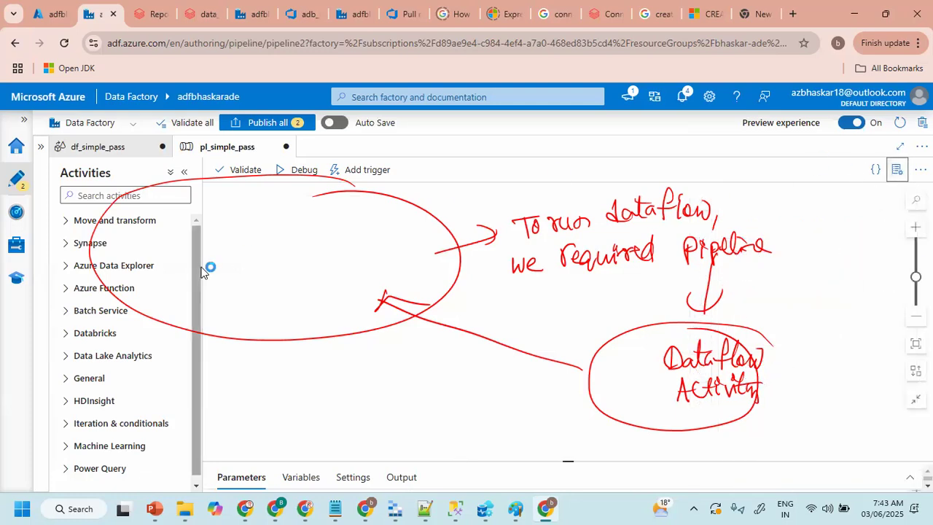
- Add a Data flow activity to the pl_simple_pass canvas and open the activity's settings
{"action": "left_click", "coordinate": [68, 220]}
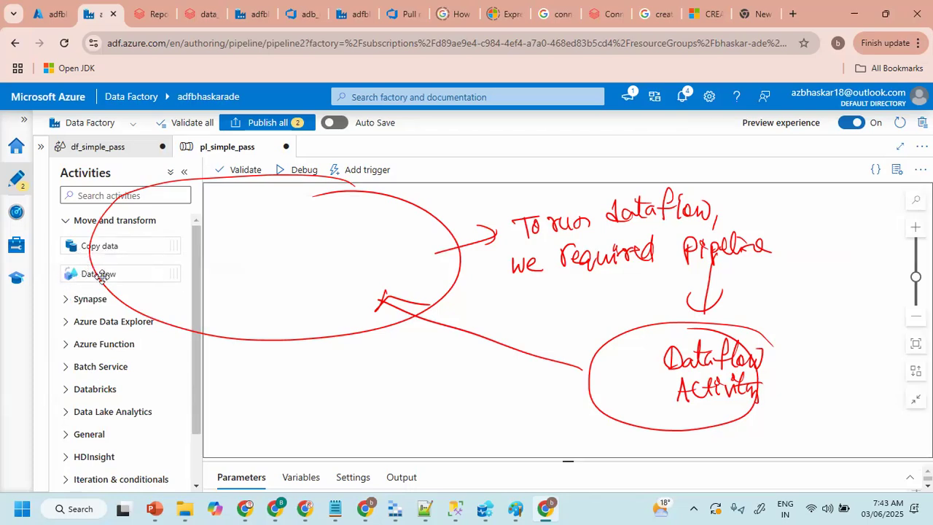
{"action": "left_click_drag", "start_coordinate": [82, 274], "coordinate": [254, 253]}
{"action": "left_click_drag", "start_coordinate": [314, 241], "coordinate": [299, 240]}
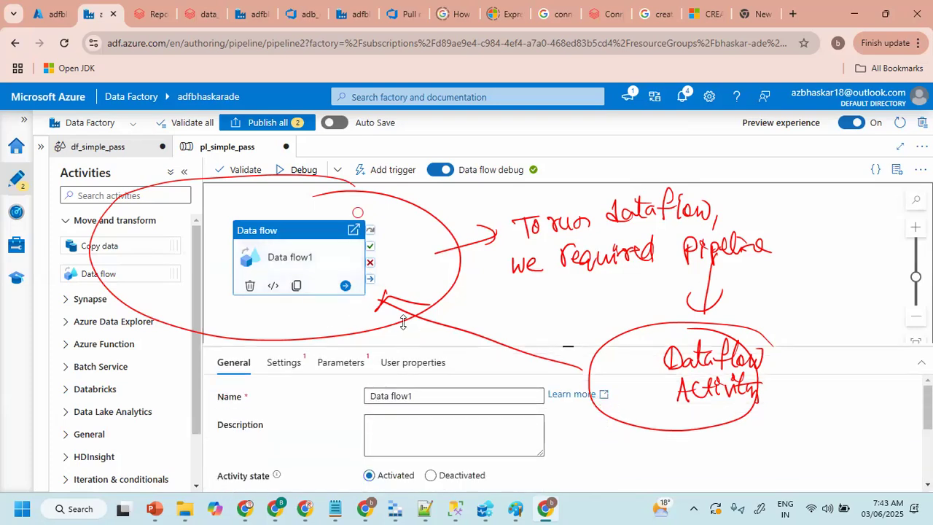
{"action": "left_click", "coordinate": [290, 335]}
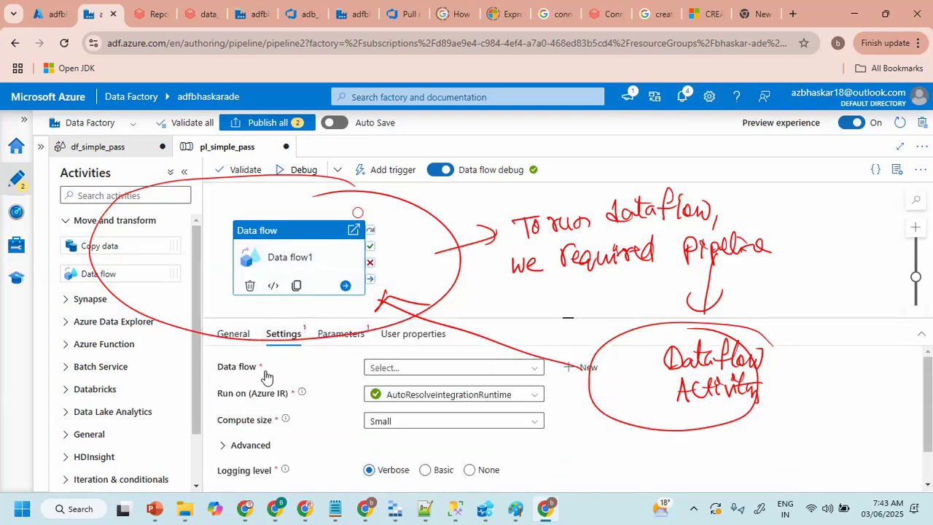
- Point the Data flow activity to df_simple_pass, keep the Small compute size, and deselect the activity
{"action": "left_click", "coordinate": [430, 370]}
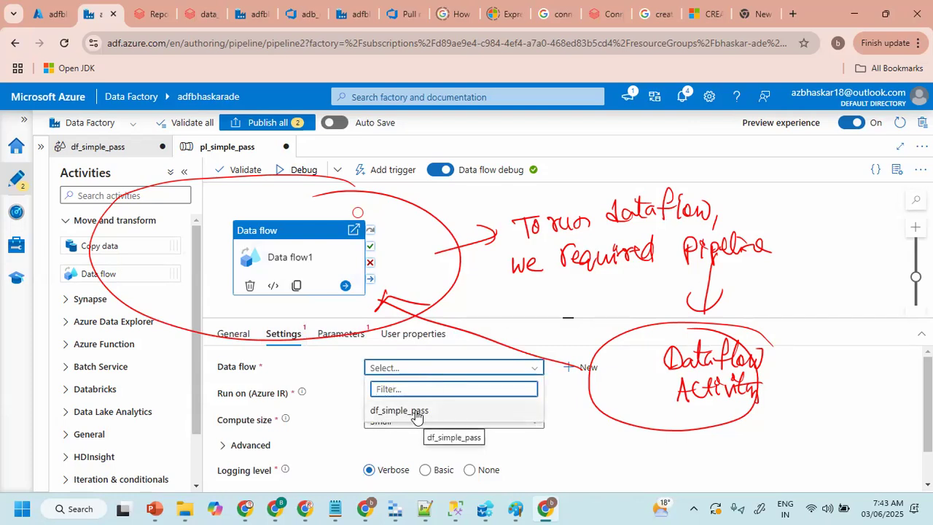
{"action": "left_click", "coordinate": [416, 412]}
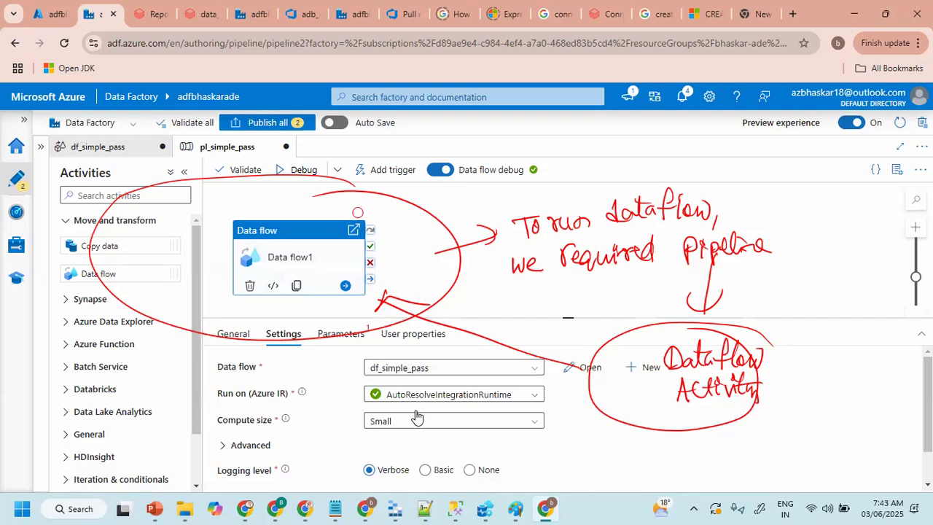
{"action": "left_click", "coordinate": [414, 423]}
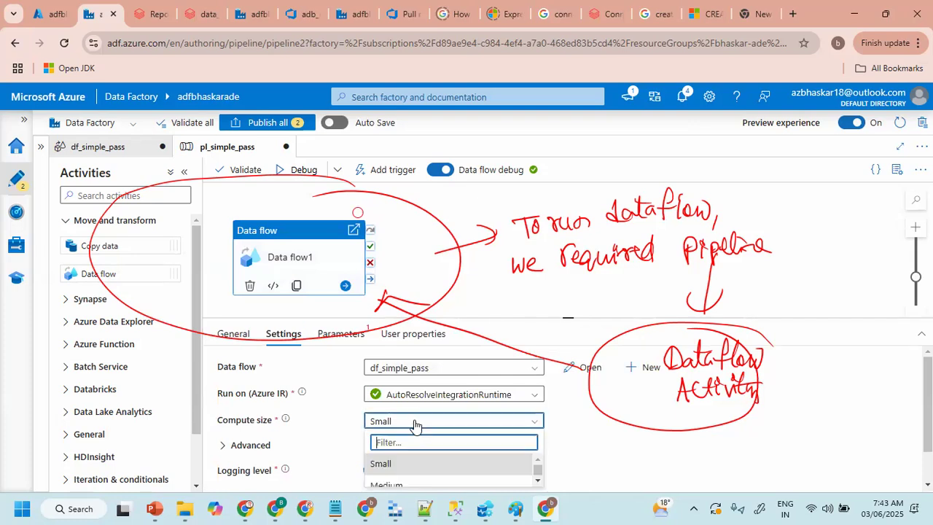
{"action": "left_click", "coordinate": [402, 427]}
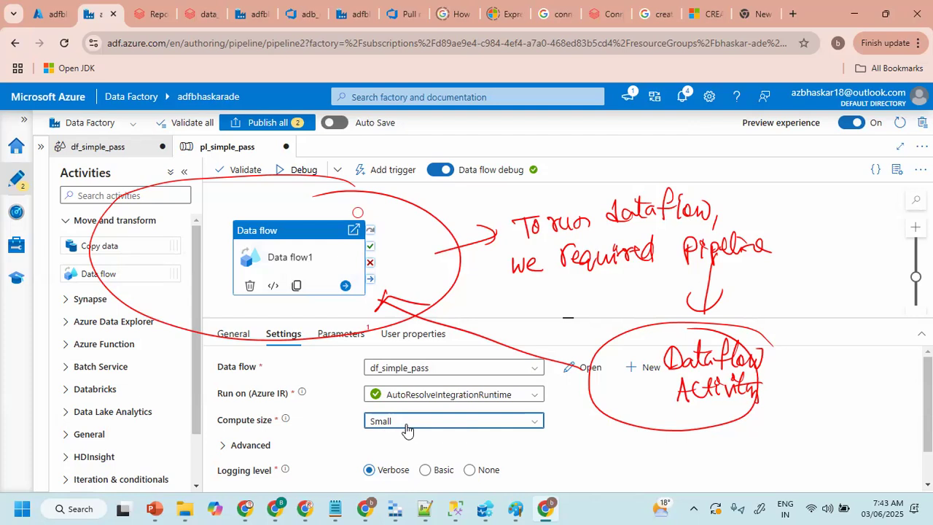
{"action": "left_click", "coordinate": [403, 233]}
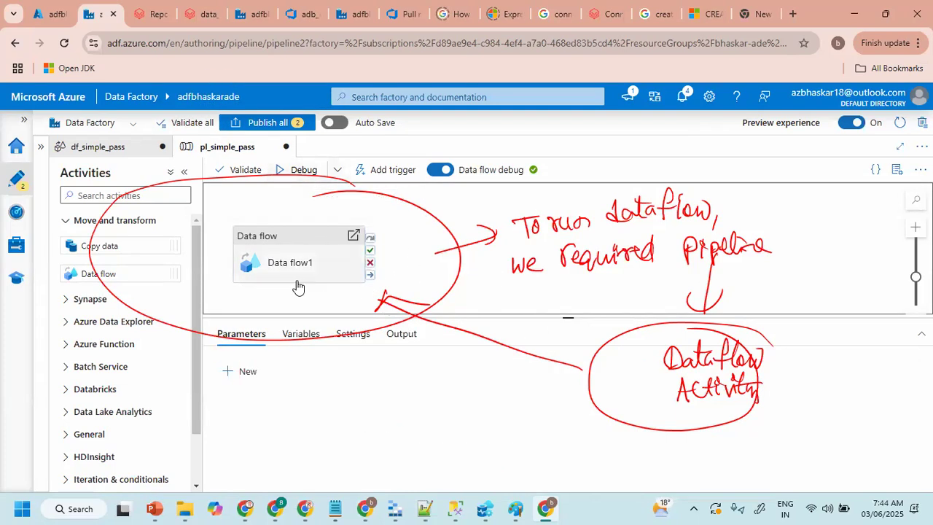
- Switch to Azure Storage Explorer, check the contents of the bronze and datafiles containers, and close the bronze container
{"action": "left_click", "coordinate": [399, 505]}
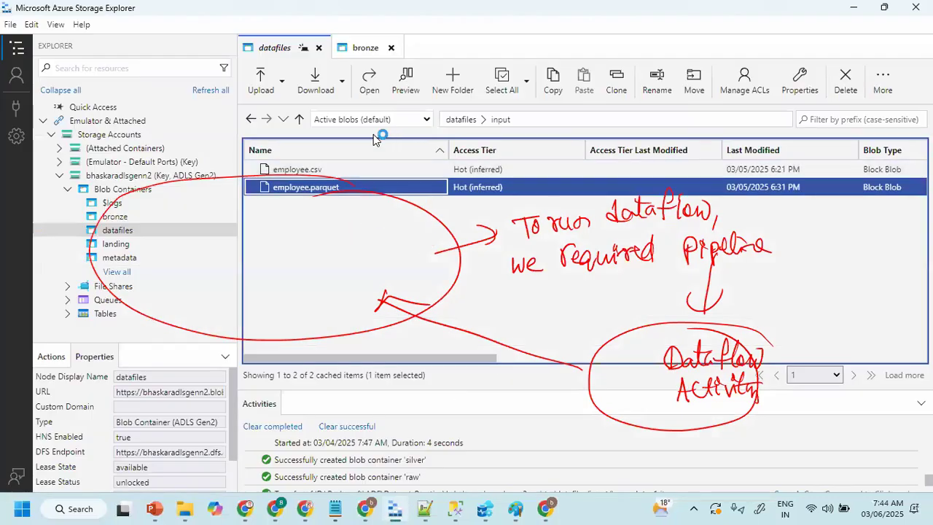
{"action": "left_click", "coordinate": [373, 48]}
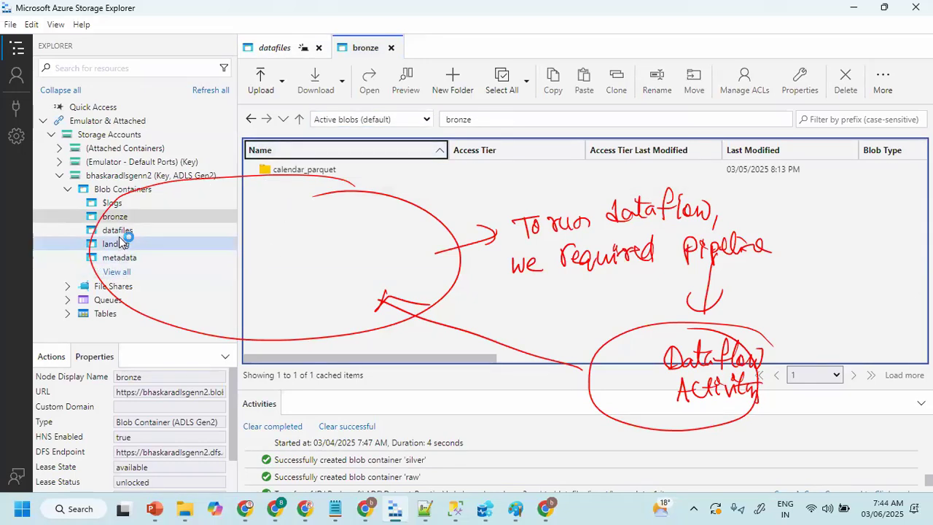
{"action": "double_click", "coordinate": [457, 119]}
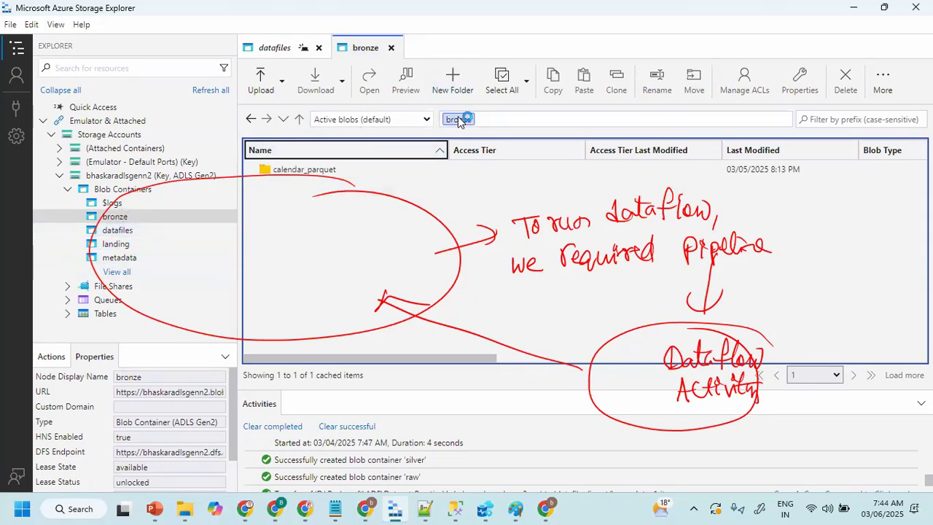
{"action": "key", "text": "Return"}
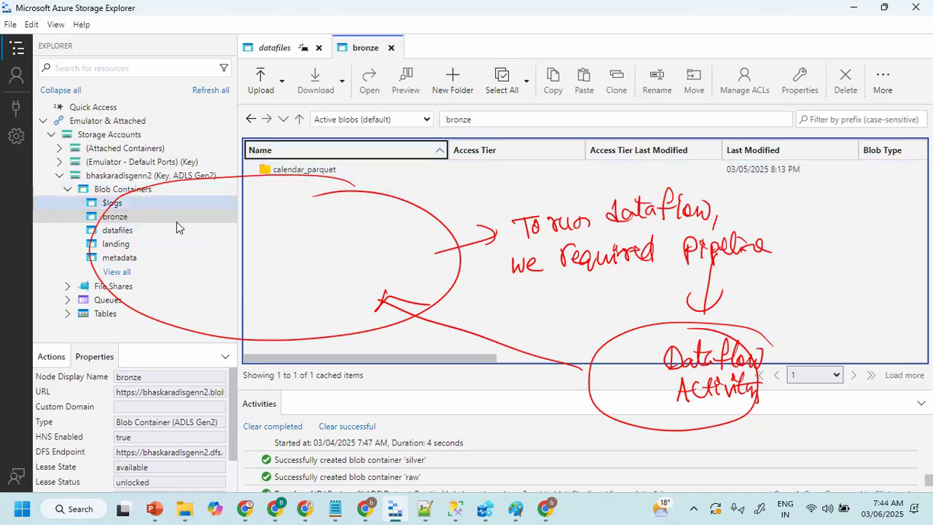
{"action": "left_click", "coordinate": [117, 231]}
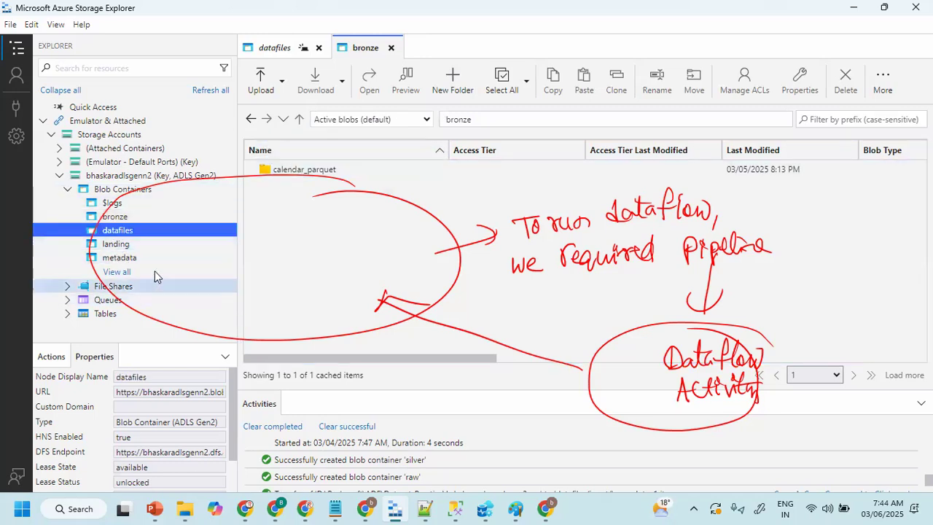
{"action": "left_click", "coordinate": [125, 231]}
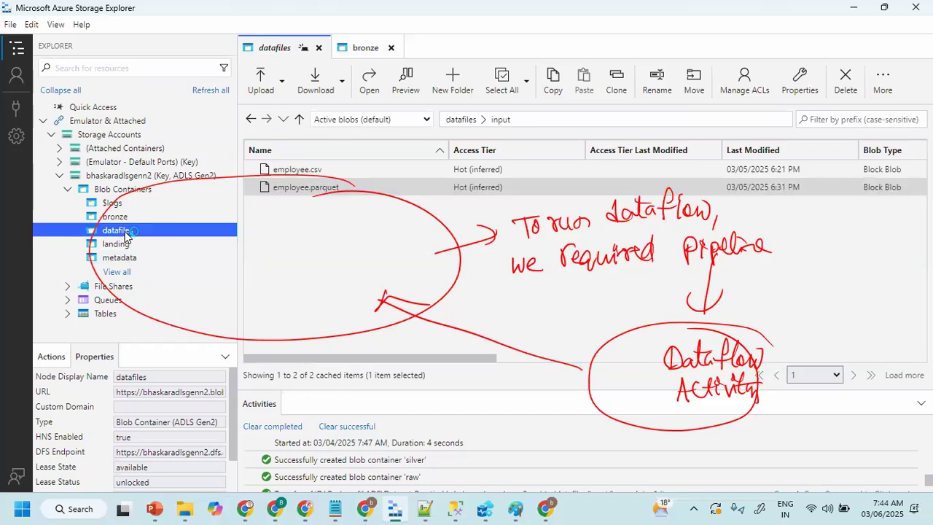
{"action": "left_click", "coordinate": [358, 46]}
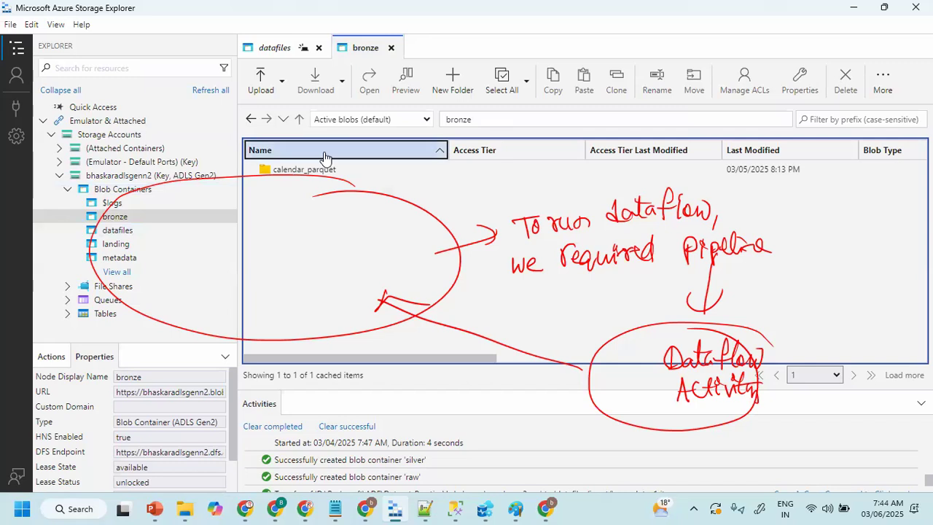
{"action": "left_click", "coordinate": [390, 47]}
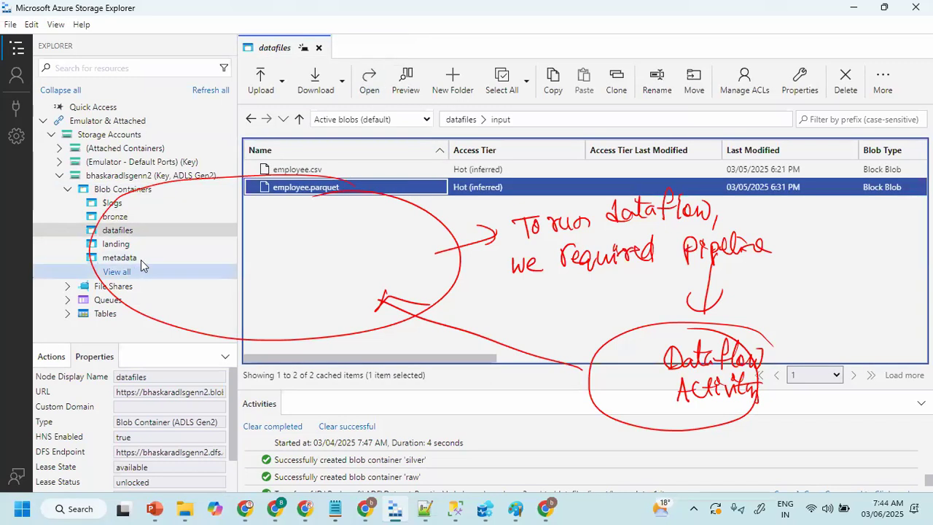
- Open the datafiles container a second time and inspect its root level alongside the already open input folder
{"action": "right_click", "coordinate": [121, 229]}
{"action": "left_click", "coordinate": [182, 263]}
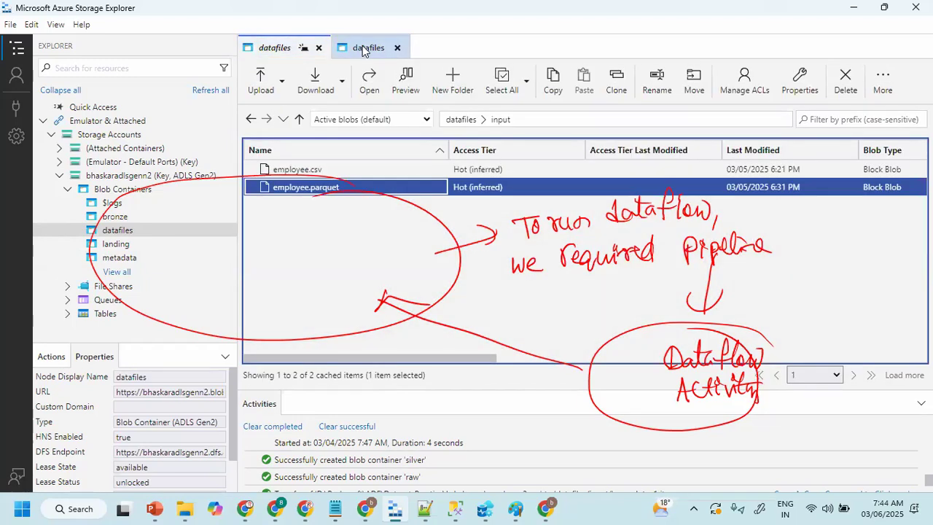
{"action": "left_click", "coordinate": [274, 47]}
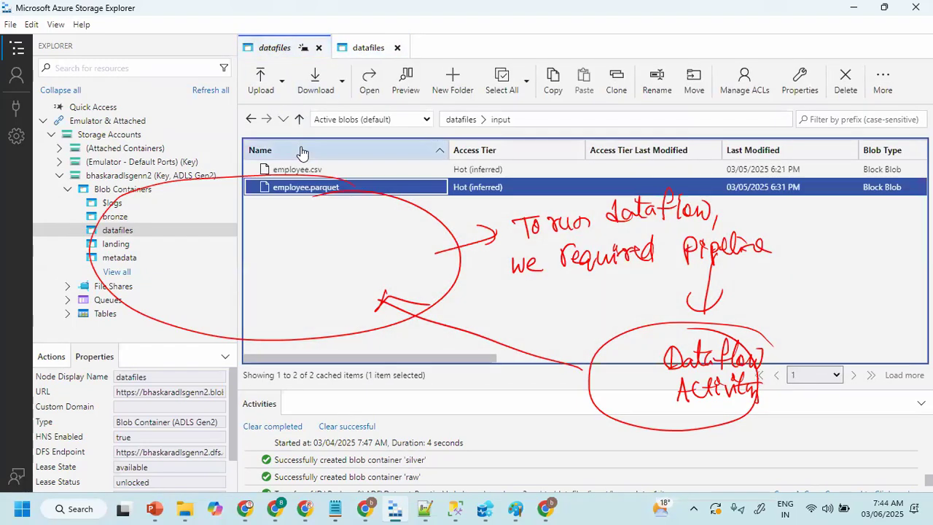
{"action": "left_click", "coordinate": [364, 48]}
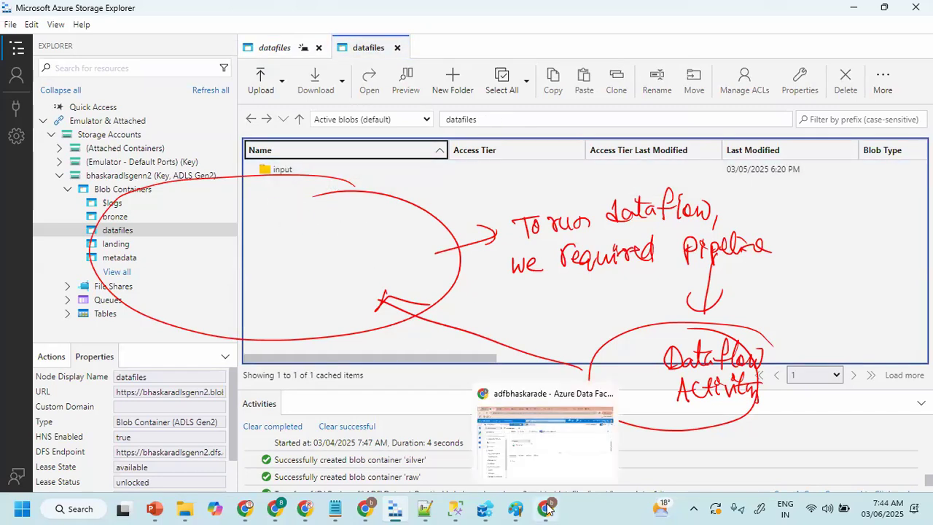
- Switch back to Azure Data Factory, start a debug run of pl_simple_pass and refresh its run status
{"action": "left_click", "coordinate": [542, 438]}
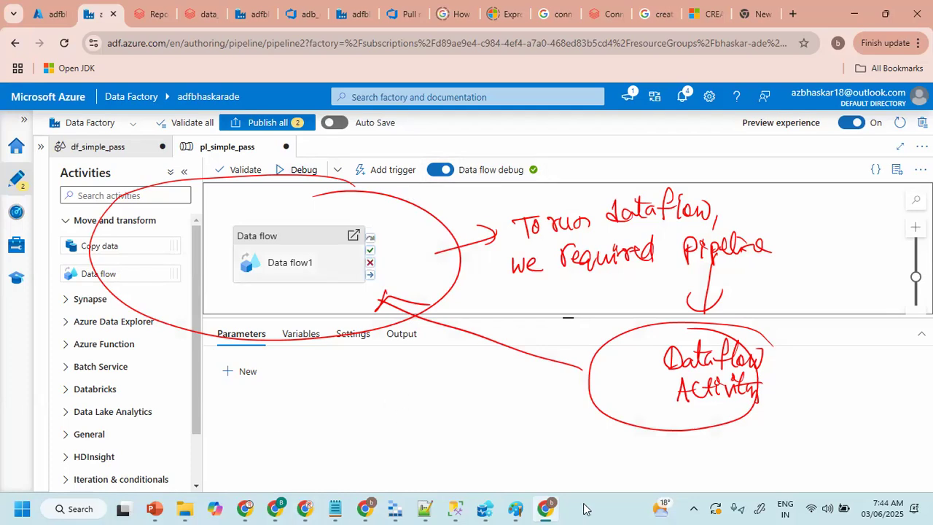
{"action": "left_click", "coordinate": [297, 172]}
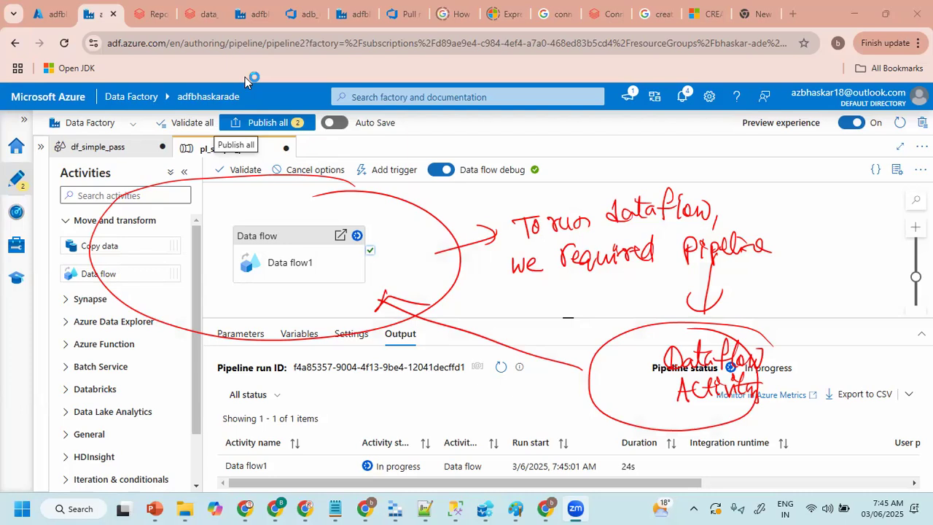
{"action": "left_click", "coordinate": [502, 367]}
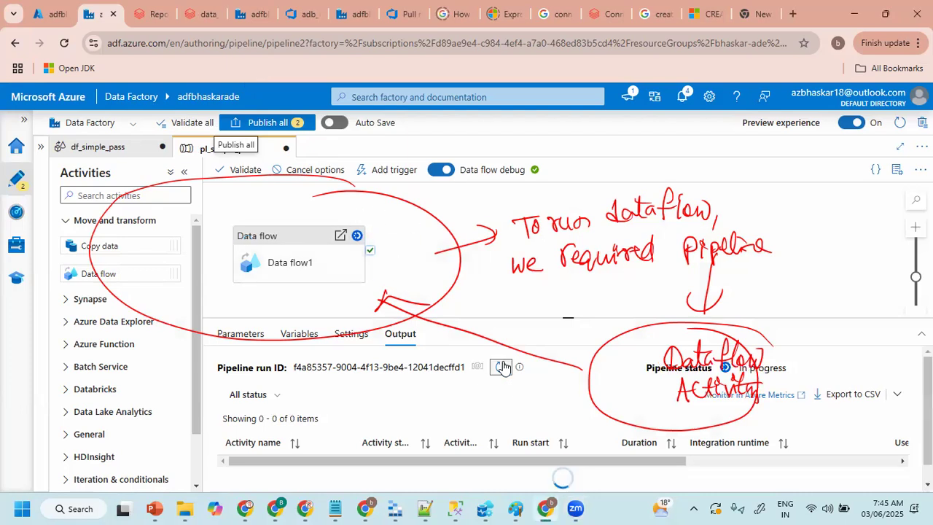
{"action": "left_click", "coordinate": [503, 366]}
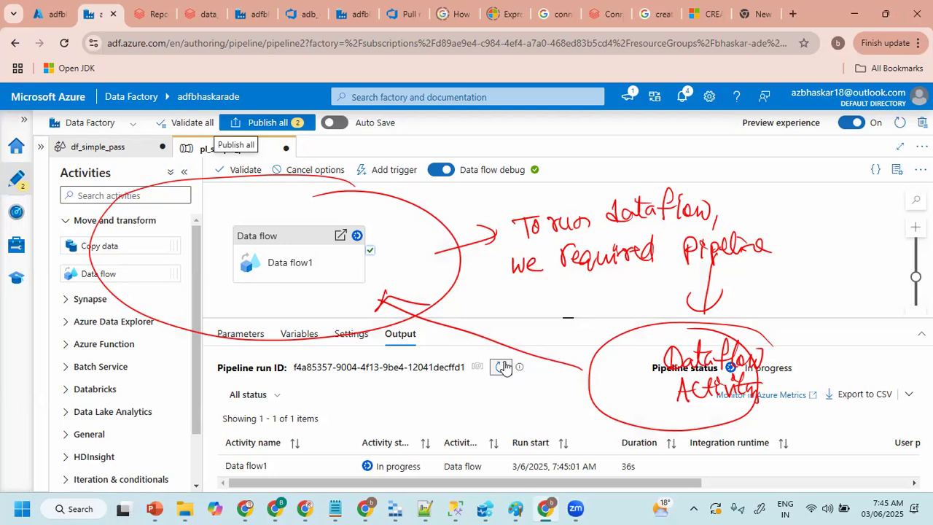
- Clear the handwritten notes from the screen and monitor the debug run, resizing the output area to show the activity's row
{"action": "key", "text": "Escape"}
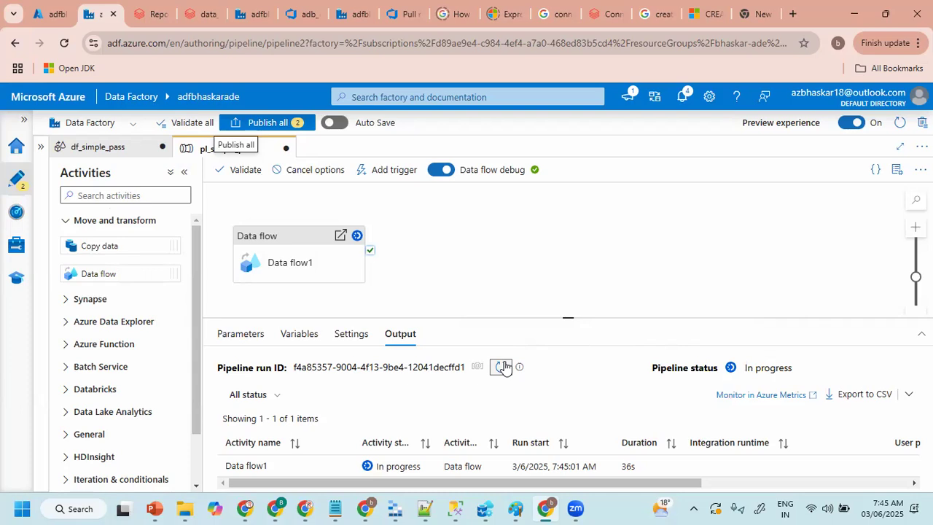
{"action": "left_click", "coordinate": [503, 367]}
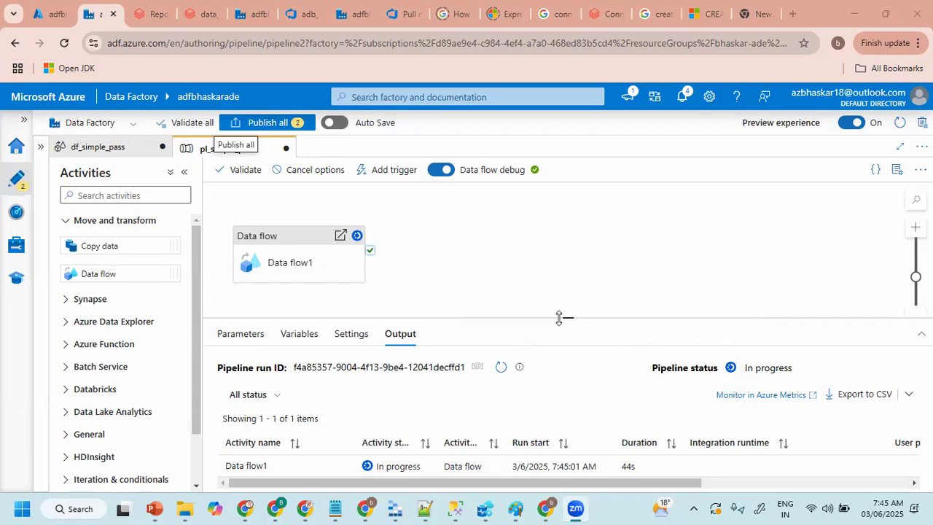
{"action": "mouse_move", "coordinate": [559, 318]}
{"action": "left_mouse_down"}
{"action": "mouse_move", "coordinate": [560, 349]}
{"action": "mouse_move", "coordinate": [561, 336]}
{"action": "left_mouse_up"}
{"action": "left_click", "coordinate": [583, 293]}
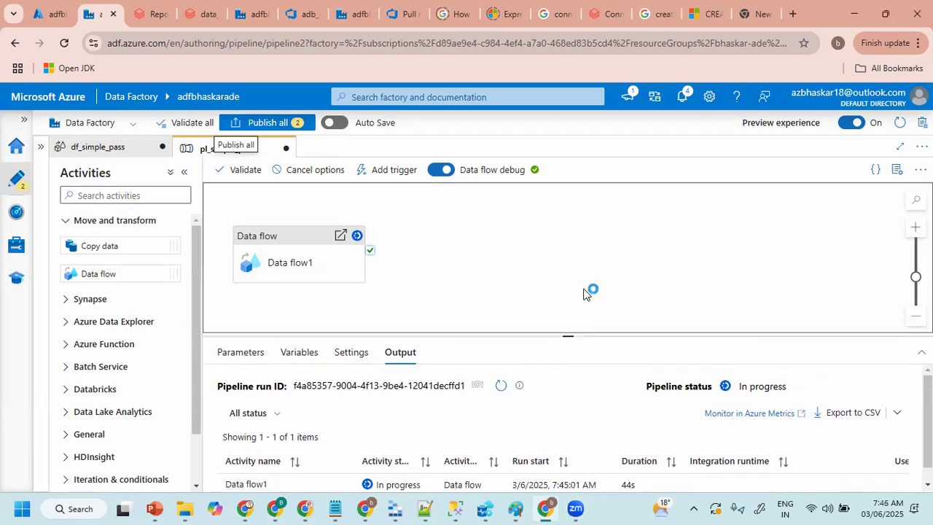
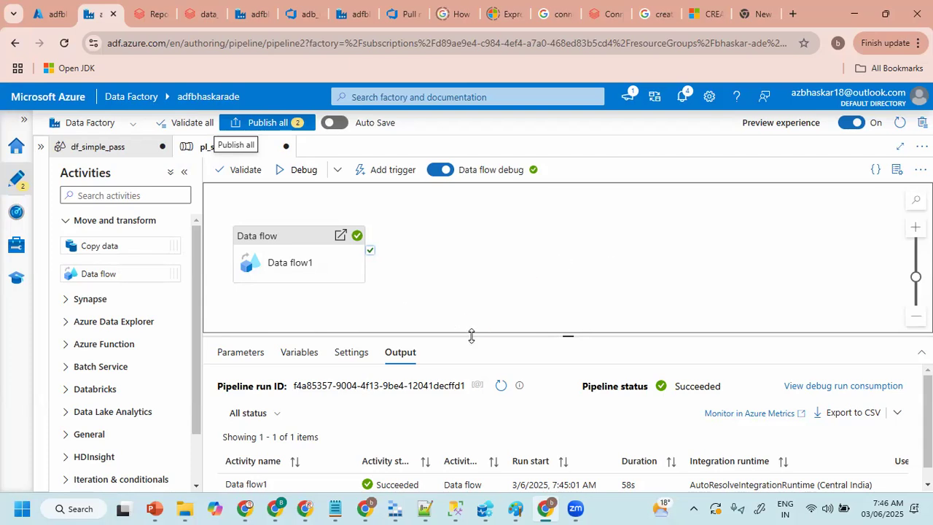
{"action": "left_click_drag", "start_coordinate": [477, 323], "coordinate": [479, 309]}
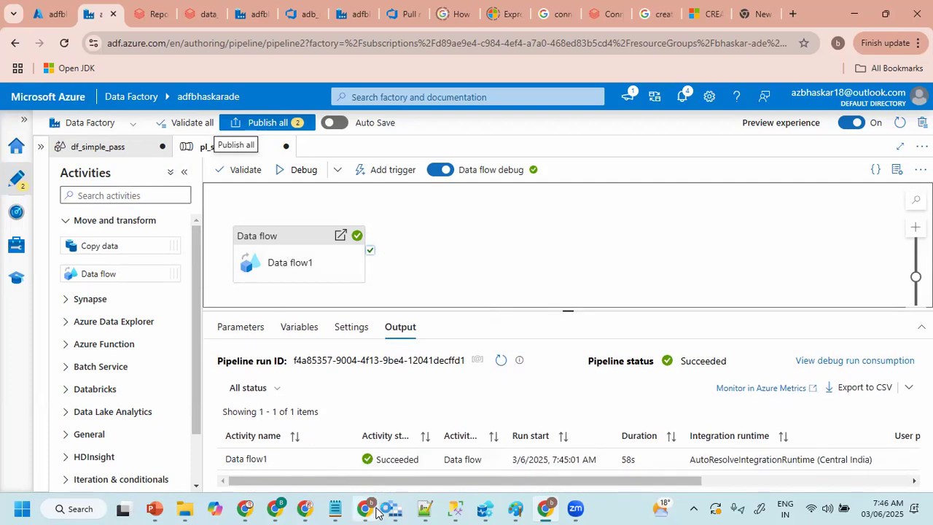
- Switch to the Azure portal and open the datafiles container of the bhaskaradlsgenn2 storage account
{"action": "left_click", "coordinate": [51, 14]}
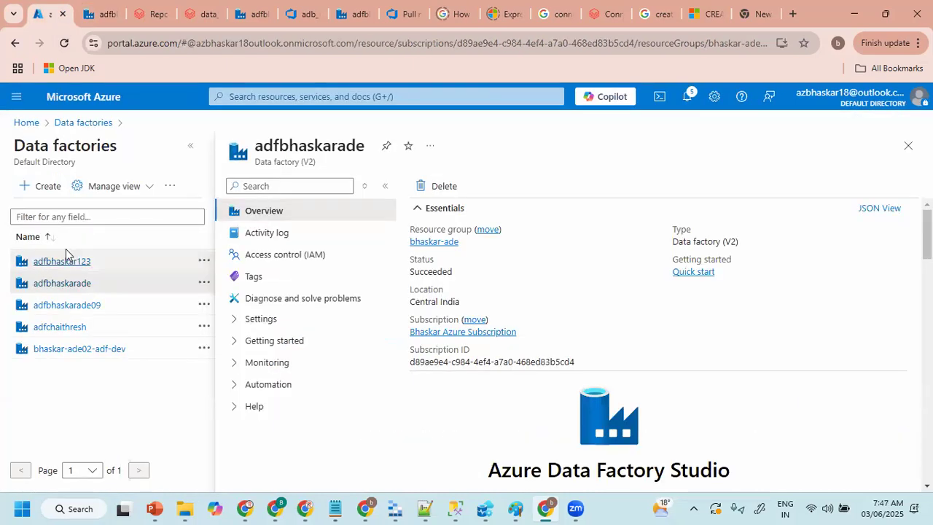
{"action": "left_click", "coordinate": [27, 123]}
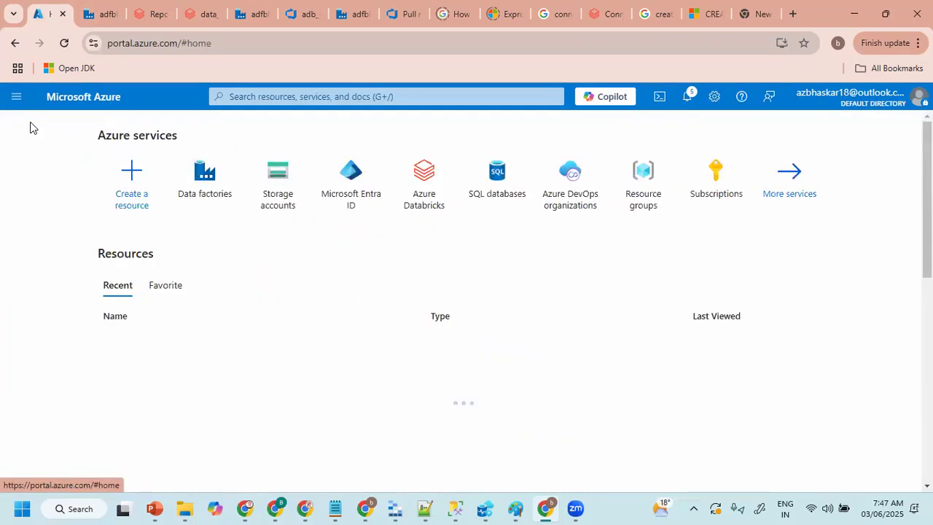
{"action": "left_click", "coordinate": [273, 184]}
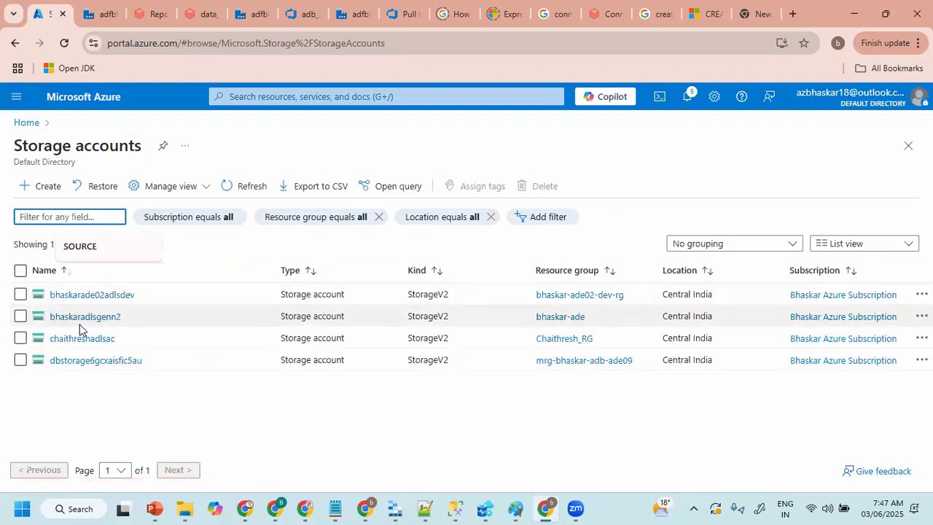
{"action": "left_click", "coordinate": [82, 321]}
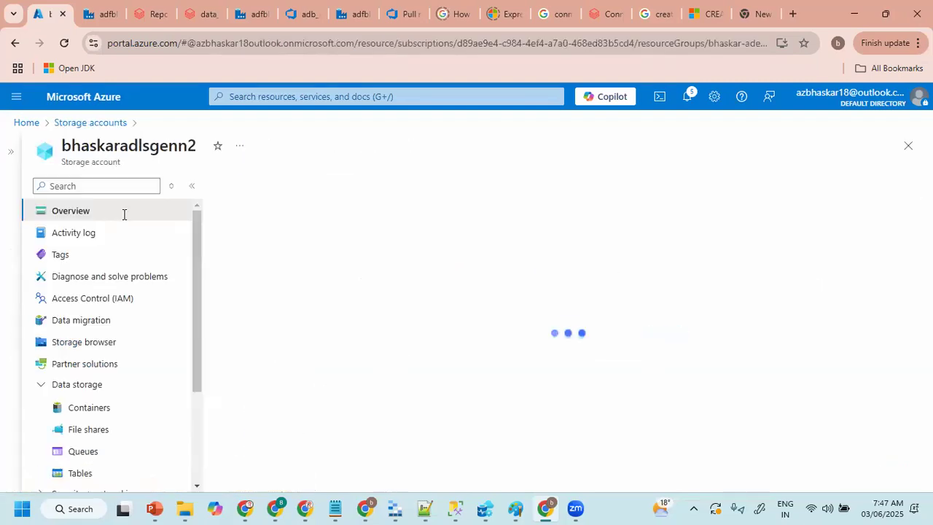
{"action": "left_click", "coordinate": [85, 429]}
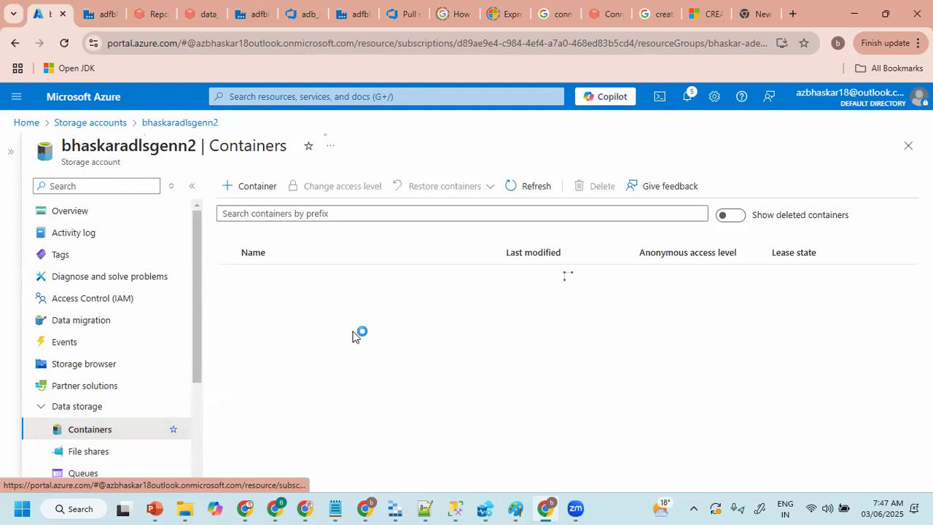
{"action": "left_click", "coordinate": [258, 320]}
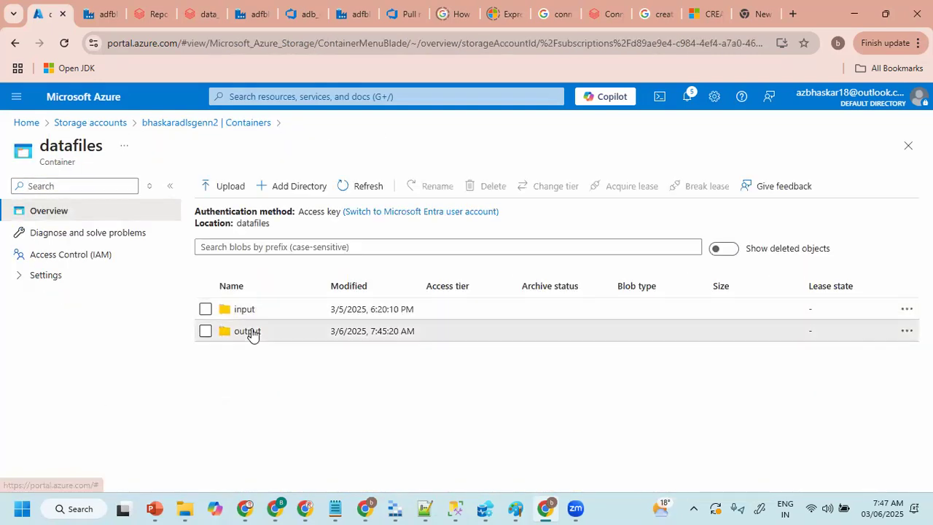
- Open the output/employee_simple_pass folder and widen the Name column to read the generated part file's name
{"action": "left_click", "coordinate": [251, 335]}
{"action": "left_click", "coordinate": [364, 185]}
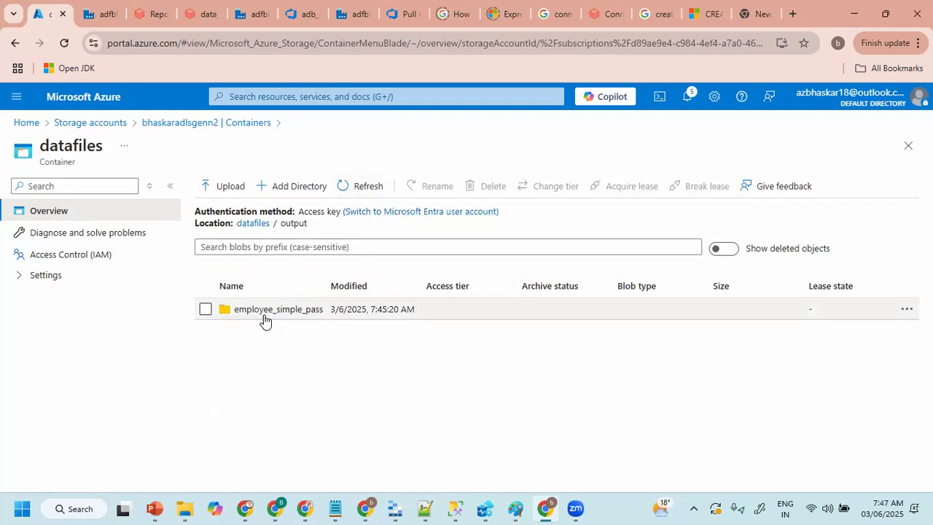
{"action": "left_click", "coordinate": [265, 313]}
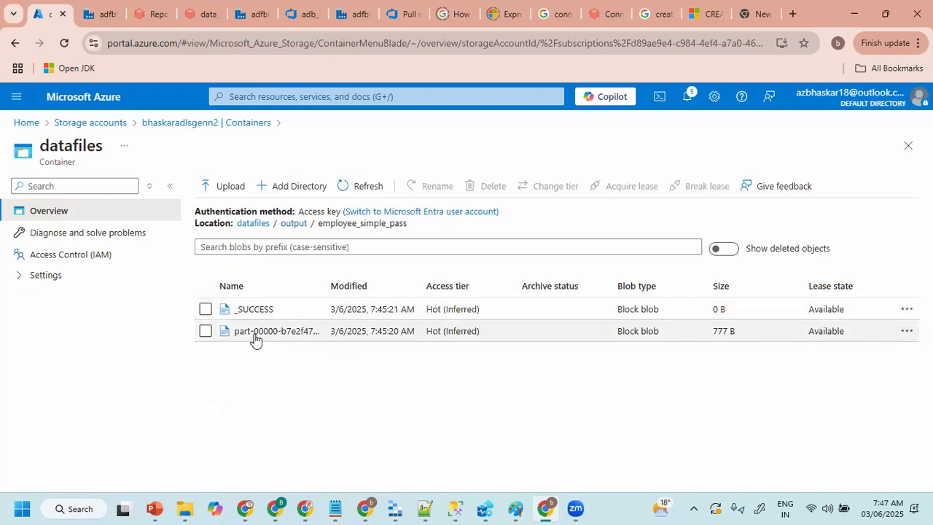
{"action": "left_click", "coordinate": [371, 121]}
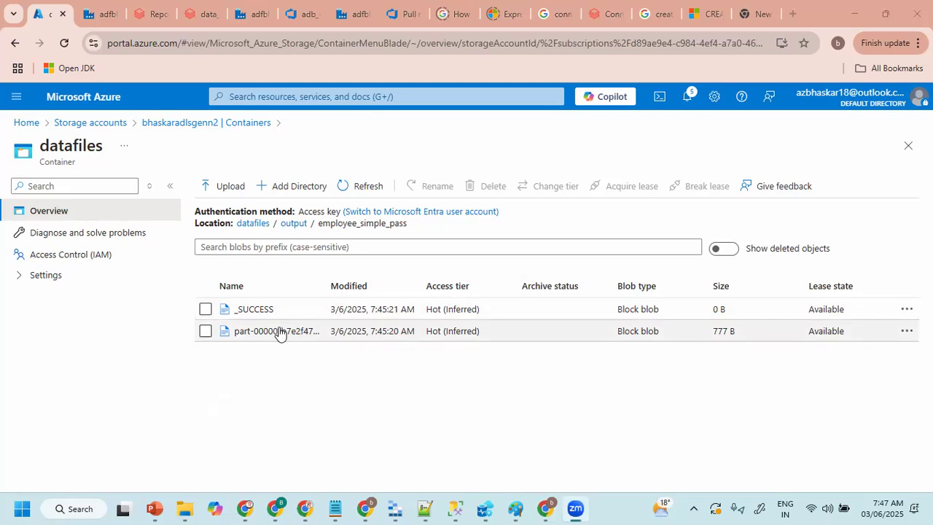
{"action": "left_click_drag", "start_coordinate": [324, 282], "coordinate": [424, 285]}
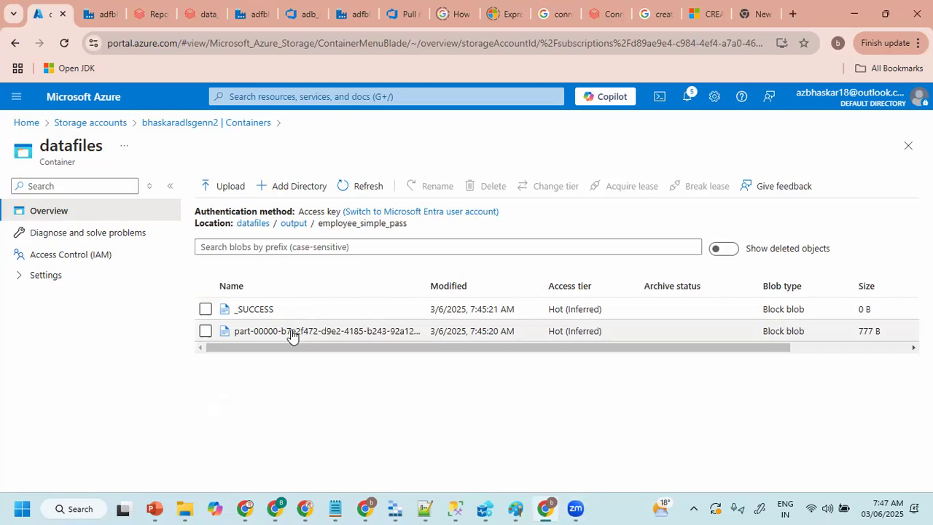
- Circle the two output files in red and handwrite "PySpark | Databricks" and "Ubuntu" beside them, underlining the notes
{"action": "key", "text": "ctrl+/"}
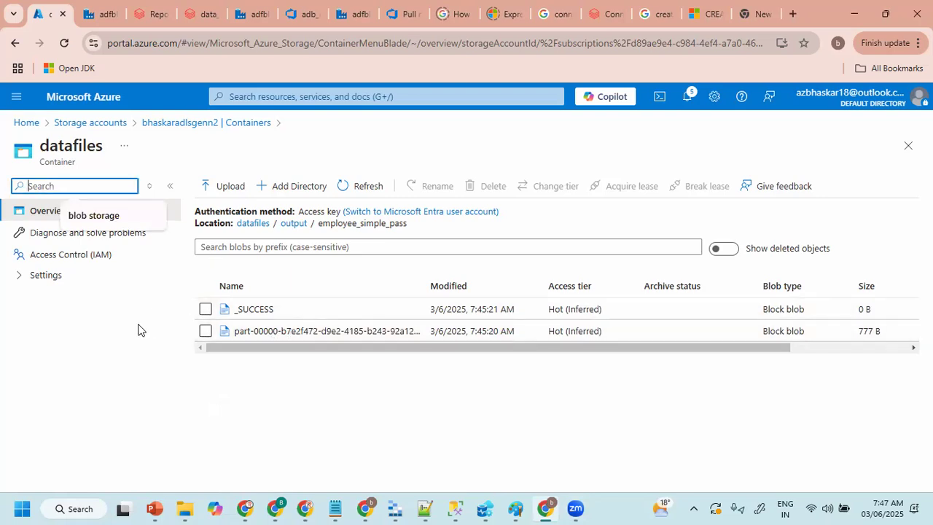
{"action": "key", "text": "ctrl+2"}
{"action": "mouse_move", "coordinate": [346, 301]}
{"action": "left_mouse_down"}
{"action": "mouse_move", "coordinate": [287, 291]}
{"action": "mouse_move", "coordinate": [429, 316]}
{"action": "mouse_move", "coordinate": [353, 301]}
{"action": "left_mouse_up"}
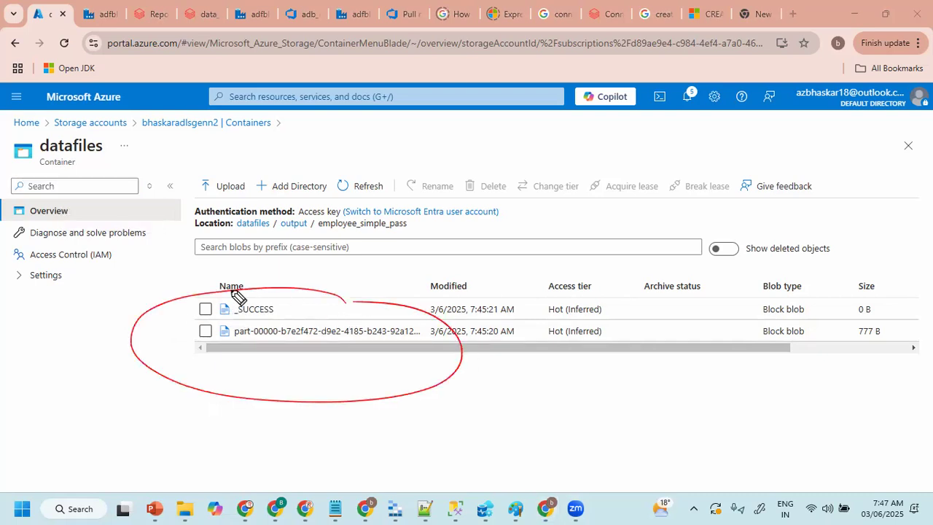
{"action": "mouse_move", "coordinate": [156, 254]}
{"action": "left_mouse_down"}
{"action": "mouse_move", "coordinate": [217, 246]}
{"action": "mouse_move", "coordinate": [232, 227]}
{"action": "mouse_move", "coordinate": [290, 241]}
{"action": "mouse_move", "coordinate": [321, 225]}
{"action": "mouse_move", "coordinate": [312, 238]}
{"action": "mouse_move", "coordinate": [348, 231]}
{"action": "mouse_move", "coordinate": [376, 241]}
{"action": "mouse_move", "coordinate": [373, 218]}
{"action": "left_mouse_up"}
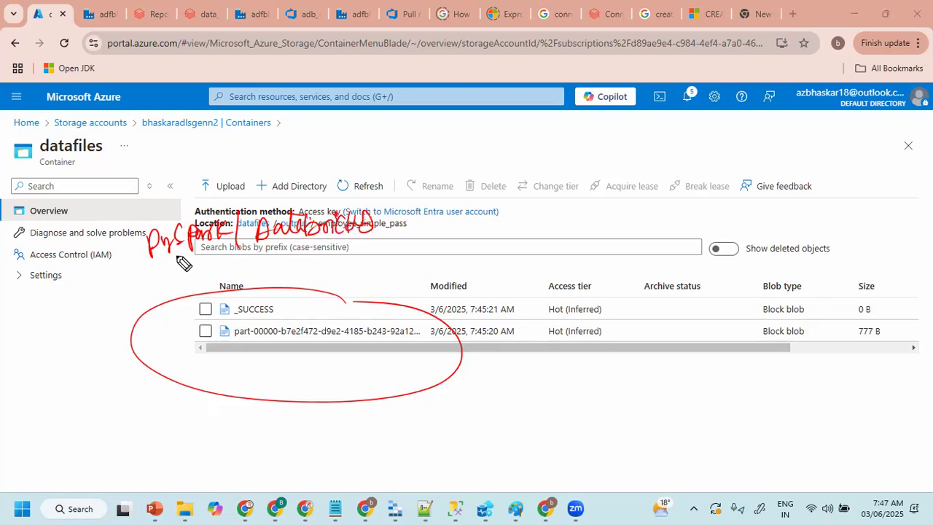
{"action": "mouse_move", "coordinate": [150, 228]}
{"action": "left_mouse_down"}
{"action": "mouse_move", "coordinate": [108, 257]}
{"action": "mouse_move", "coordinate": [158, 223]}
{"action": "left_mouse_up"}
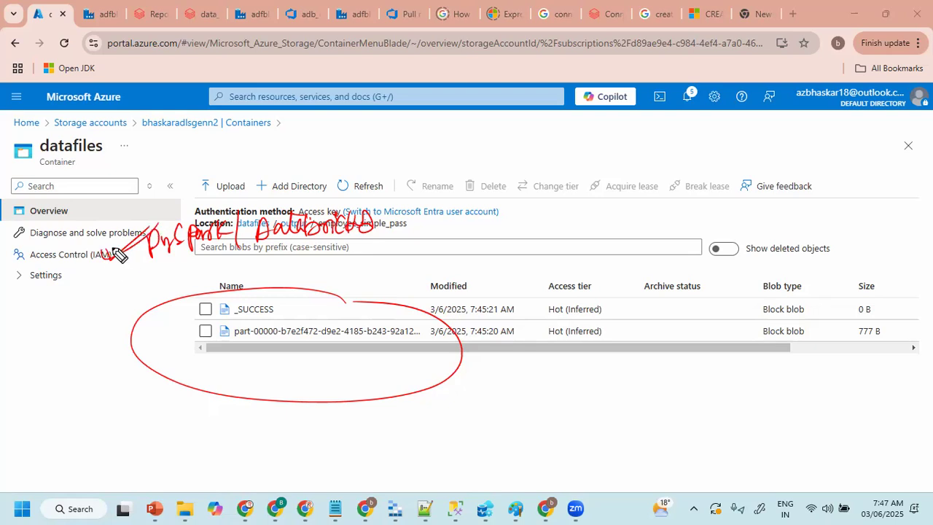
{"action": "left_click_drag", "start_coordinate": [98, 252], "coordinate": [218, 250]}
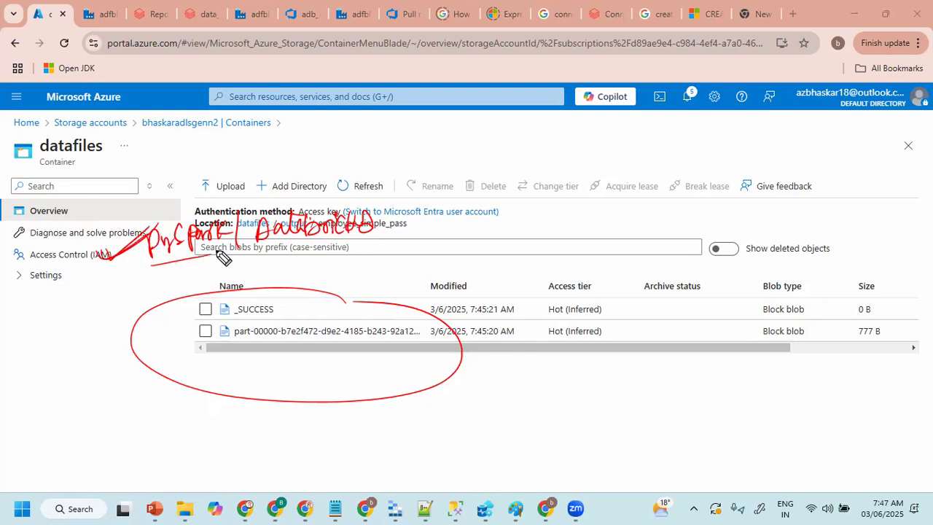
{"action": "mouse_move", "coordinate": [24, 315]}
{"action": "left_mouse_down"}
{"action": "mouse_move", "coordinate": [65, 325]}
{"action": "mouse_move", "coordinate": [120, 301]}
{"action": "left_mouse_up"}
{"action": "left_click_drag", "start_coordinate": [44, 348], "coordinate": [108, 328]}
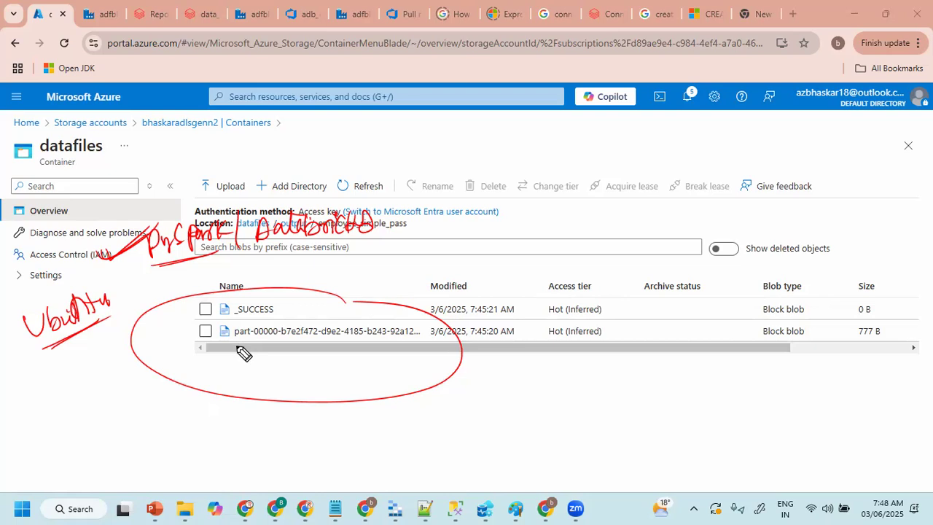
- Handwrite "Folder", "Cluster" and "Multiple Machines" and sketch three linked machine boxes labelled S1, S2 and S3 below
{"action": "mouse_move", "coordinate": [516, 191]}
{"action": "left_mouse_down"}
{"action": "mouse_move", "coordinate": [510, 199]}
{"action": "mouse_move", "coordinate": [561, 200]}
{"action": "mouse_move", "coordinate": [523, 206]}
{"action": "mouse_move", "coordinate": [569, 212]}
{"action": "left_mouse_up"}
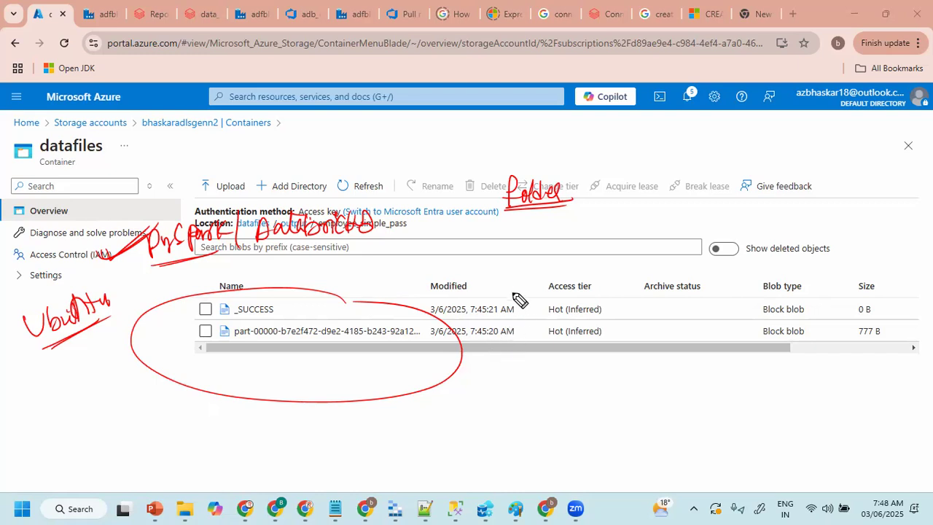
{"action": "mouse_move", "coordinate": [544, 248]}
{"action": "left_mouse_down"}
{"action": "mouse_move", "coordinate": [546, 263]}
{"action": "mouse_move", "coordinate": [617, 264]}
{"action": "left_mouse_up"}
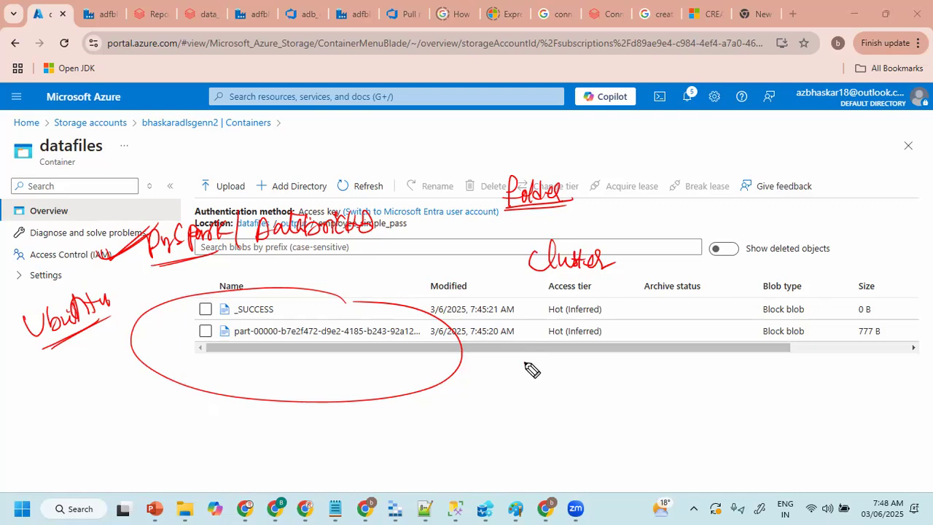
{"action": "mouse_move", "coordinate": [526, 362]}
{"action": "left_mouse_down"}
{"action": "mouse_move", "coordinate": [531, 372]}
{"action": "mouse_move", "coordinate": [589, 372]}
{"action": "mouse_move", "coordinate": [730, 364]}
{"action": "left_mouse_up"}
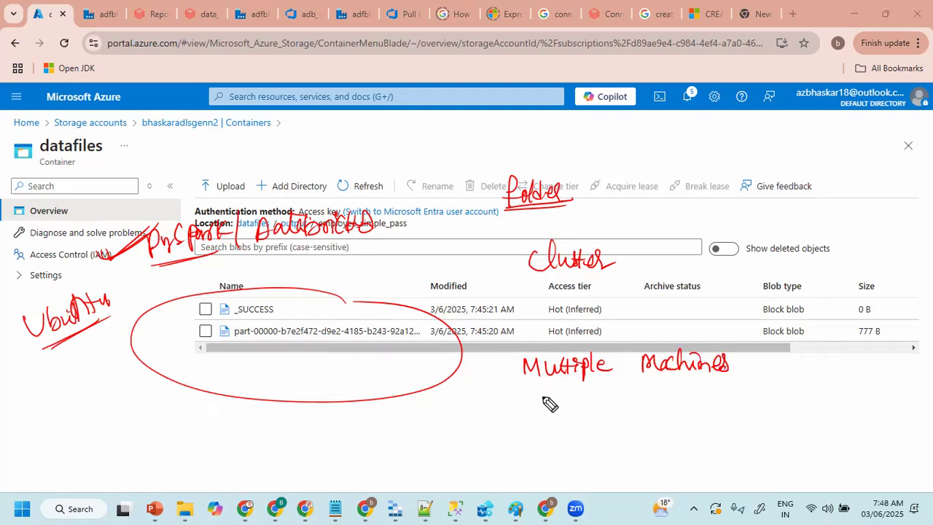
{"action": "mouse_move", "coordinate": [499, 431]}
{"action": "left_mouse_down"}
{"action": "mouse_move", "coordinate": [531, 424]}
{"action": "mouse_move", "coordinate": [501, 433]}
{"action": "mouse_move", "coordinate": [520, 431]}
{"action": "left_mouse_up"}
{"action": "mouse_move", "coordinate": [583, 421]}
{"action": "left_mouse_down"}
{"action": "mouse_move", "coordinate": [611, 396]}
{"action": "mouse_move", "coordinate": [583, 423]}
{"action": "mouse_move", "coordinate": [599, 420]}
{"action": "left_mouse_up"}
{"action": "mouse_move", "coordinate": [668, 391]}
{"action": "left_mouse_down"}
{"action": "mouse_move", "coordinate": [668, 426]}
{"action": "mouse_move", "coordinate": [679, 419]}
{"action": "left_mouse_up"}
{"action": "left_click_drag", "start_coordinate": [531, 416], "coordinate": [667, 405]}
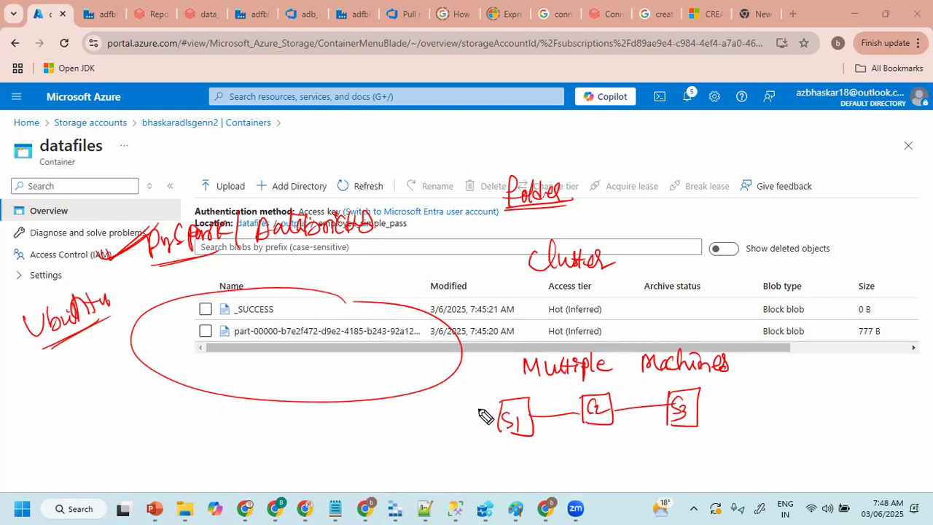
- Frame the three machines in blue labelled "Cluster", draw arrows to employee.csv on both sides, and add an X mark
{"action": "mouse_move", "coordinate": [478, 391]}
{"action": "left_mouse_down"}
{"action": "mouse_move", "coordinate": [478, 437]}
{"action": "mouse_move", "coordinate": [638, 377]}
{"action": "mouse_move", "coordinate": [729, 436]}
{"action": "left_mouse_up"}
{"action": "mouse_move", "coordinate": [479, 427]}
{"action": "left_mouse_down"}
{"action": "mouse_move", "coordinate": [492, 457]}
{"action": "mouse_move", "coordinate": [737, 444]}
{"action": "left_mouse_up"}
{"action": "mouse_move", "coordinate": [580, 467]}
{"action": "left_mouse_down"}
{"action": "mouse_move", "coordinate": [596, 482]}
{"action": "mouse_move", "coordinate": [605, 470]}
{"action": "mouse_move", "coordinate": [641, 465]}
{"action": "left_mouse_up"}
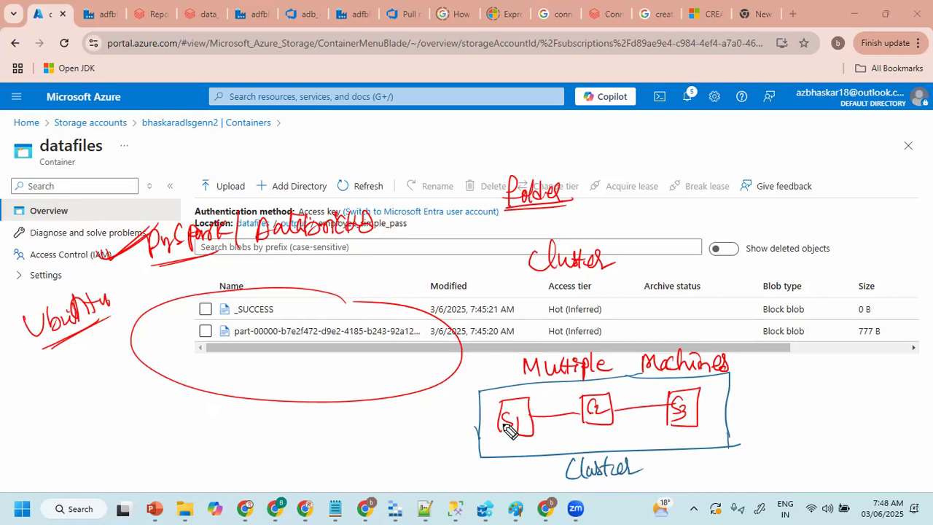
{"action": "mouse_move", "coordinate": [480, 427]}
{"action": "left_mouse_down"}
{"action": "mouse_move", "coordinate": [442, 438]}
{"action": "mouse_move", "coordinate": [460, 443]}
{"action": "left_mouse_up"}
{"action": "mouse_move", "coordinate": [314, 455]}
{"action": "left_mouse_down"}
{"action": "mouse_move", "coordinate": [409, 442]}
{"action": "mouse_move", "coordinate": [421, 429]}
{"action": "left_mouse_up"}
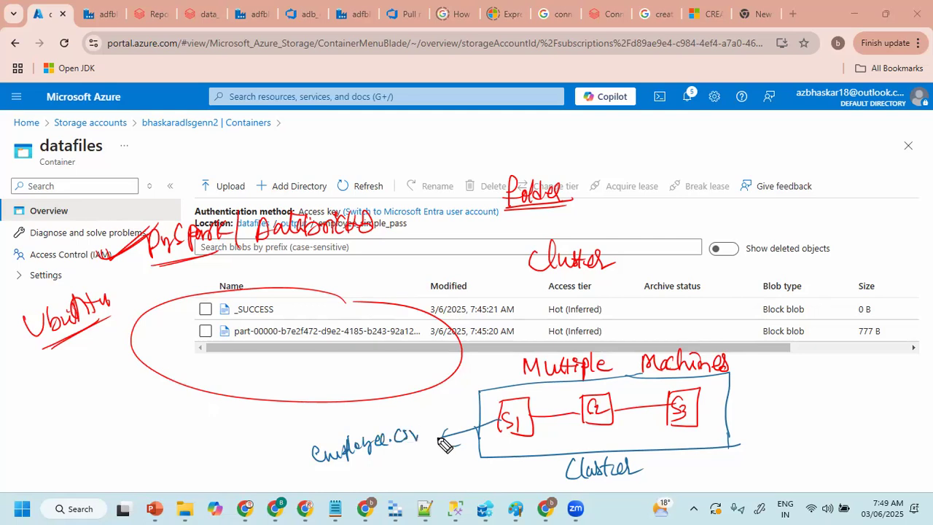
{"action": "mouse_move", "coordinate": [614, 428]}
{"action": "left_mouse_down"}
{"action": "mouse_move", "coordinate": [733, 472]}
{"action": "mouse_move", "coordinate": [840, 464]}
{"action": "mouse_move", "coordinate": [862, 452]}
{"action": "left_mouse_up"}
{"action": "left_click_drag", "start_coordinate": [244, 449], "coordinate": [231, 482]}
{"action": "left_click_drag", "start_coordinate": [226, 455], "coordinate": [252, 484]}
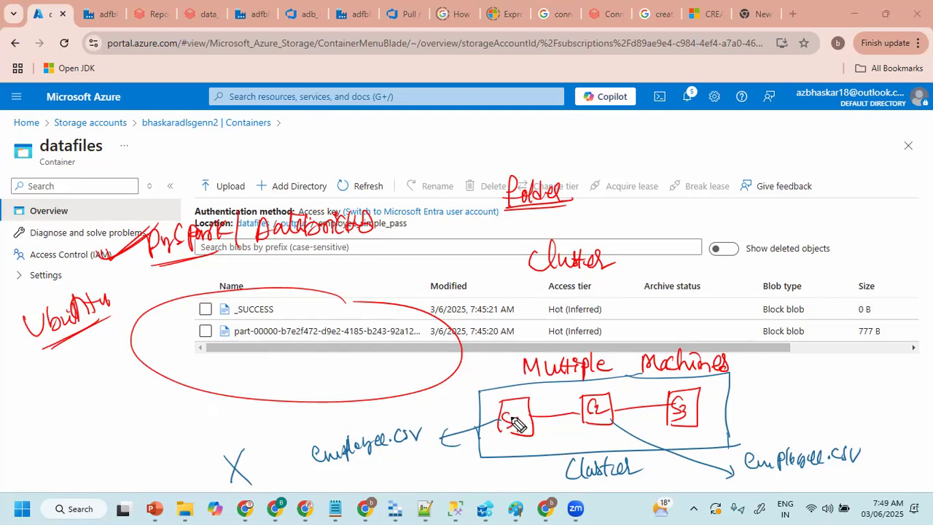
- Handwrite "Part-" and "Partition" with a circled 3, draw short lines under the part file, and clear all annotations
{"action": "mouse_move", "coordinate": [641, 207]}
{"action": "left_mouse_down"}
{"action": "mouse_move", "coordinate": [660, 226]}
{"action": "mouse_move", "coordinate": [701, 214]}
{"action": "left_mouse_up"}
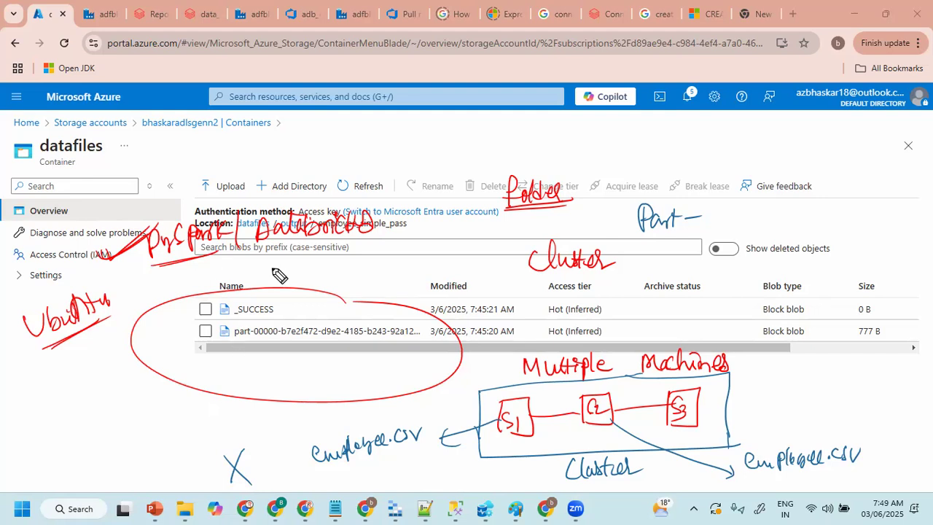
{"action": "mouse_move", "coordinate": [255, 132]}
{"action": "left_mouse_down"}
{"action": "mouse_move", "coordinate": [264, 150]}
{"action": "mouse_move", "coordinate": [333, 143]}
{"action": "left_mouse_up"}
{"action": "mouse_move", "coordinate": [195, 136]}
{"action": "left_mouse_down"}
{"action": "mouse_move", "coordinate": [193, 169]}
{"action": "mouse_move", "coordinate": [222, 131]}
{"action": "left_mouse_up"}
{"action": "left_click_drag", "start_coordinate": [241, 350], "coordinate": [293, 349]}
{"action": "mouse_move", "coordinate": [252, 372]}
{"action": "left_mouse_down"}
{"action": "mouse_move", "coordinate": [291, 365]}
{"action": "mouse_move", "coordinate": [303, 375]}
{"action": "left_mouse_up"}
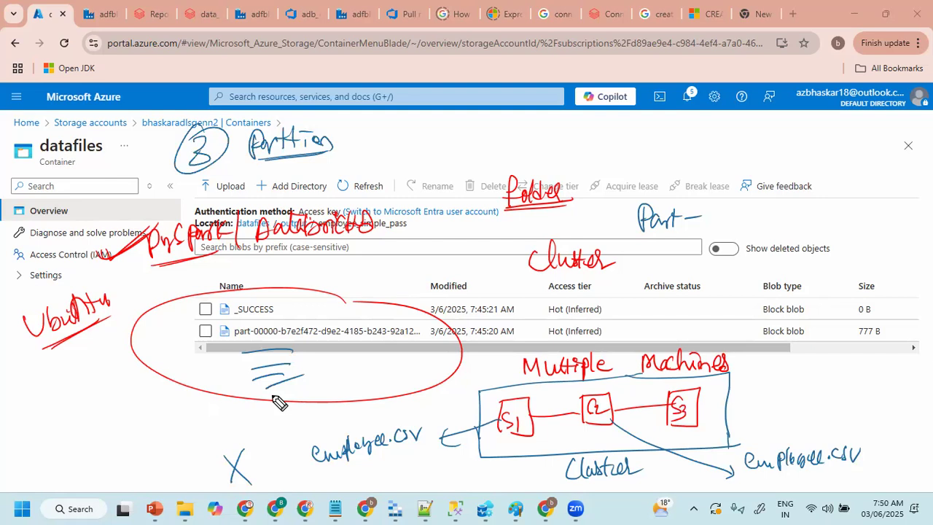
{"action": "key", "text": "e"}
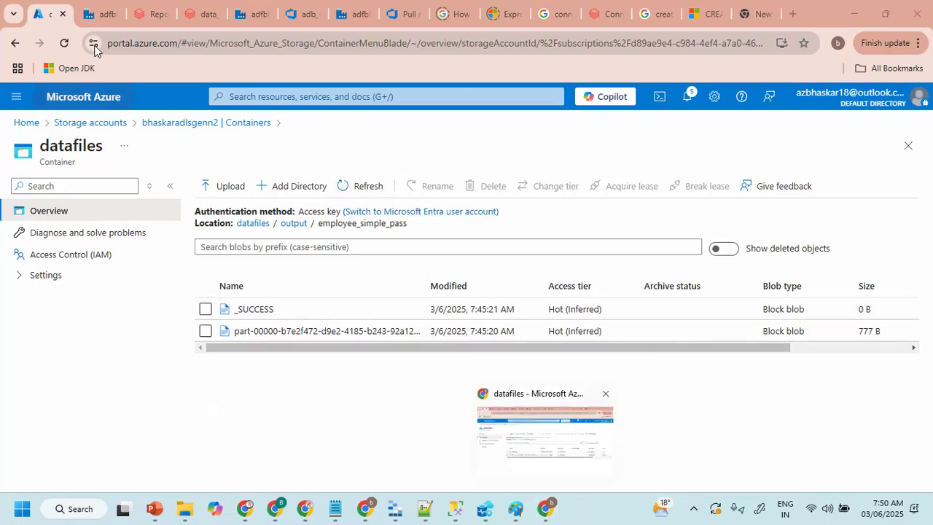
- Switch to Azure Data Factory and publish the pending pl_simple_pass pipeline and df_simple_pass data flow
{"action": "left_click", "coordinate": [99, 14]}
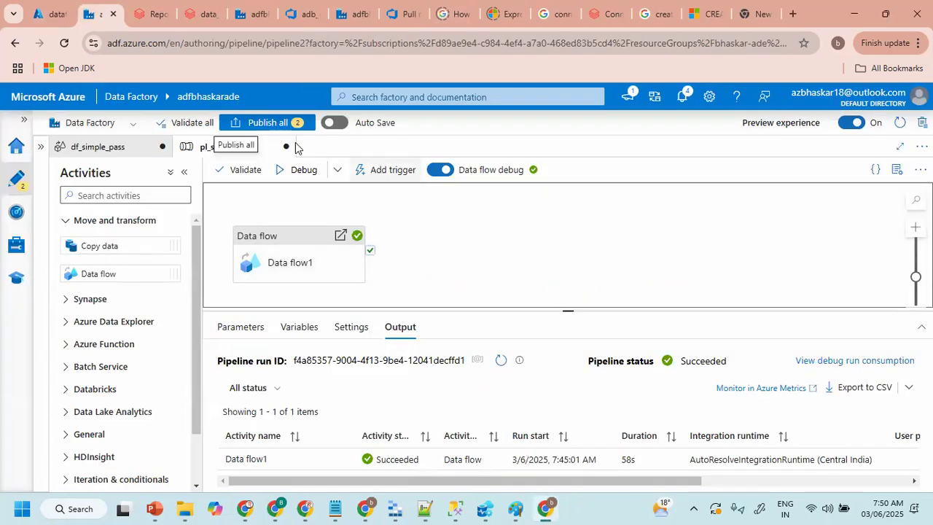
{"action": "left_click", "coordinate": [263, 125]}
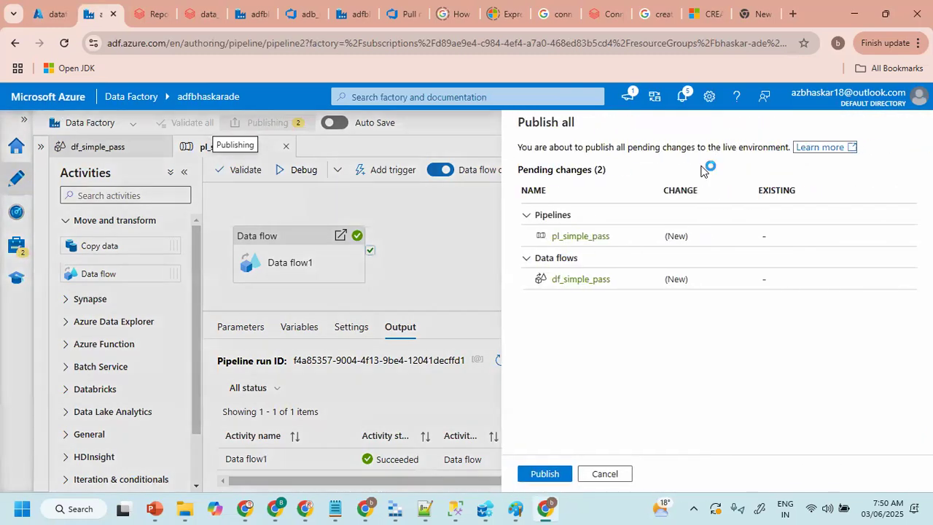
{"action": "left_click", "coordinate": [545, 474]}
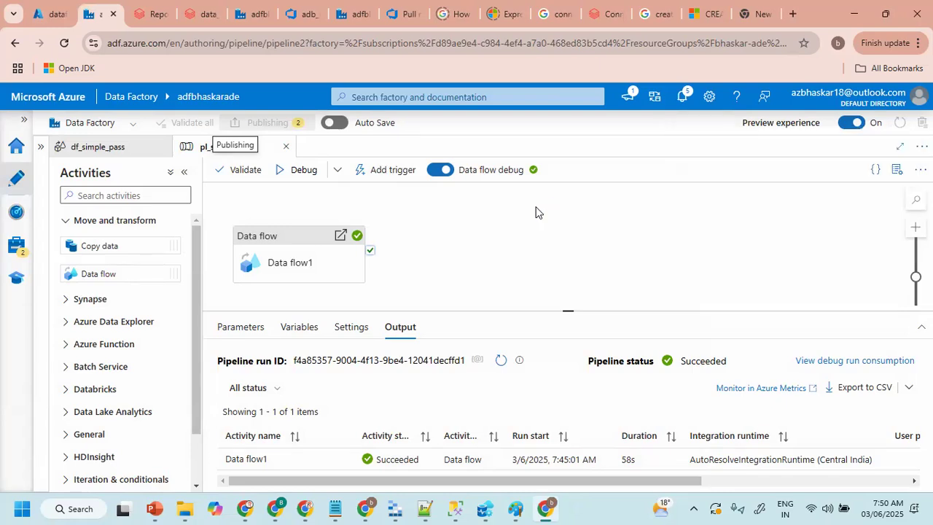
{"action": "left_click", "coordinate": [538, 267]}
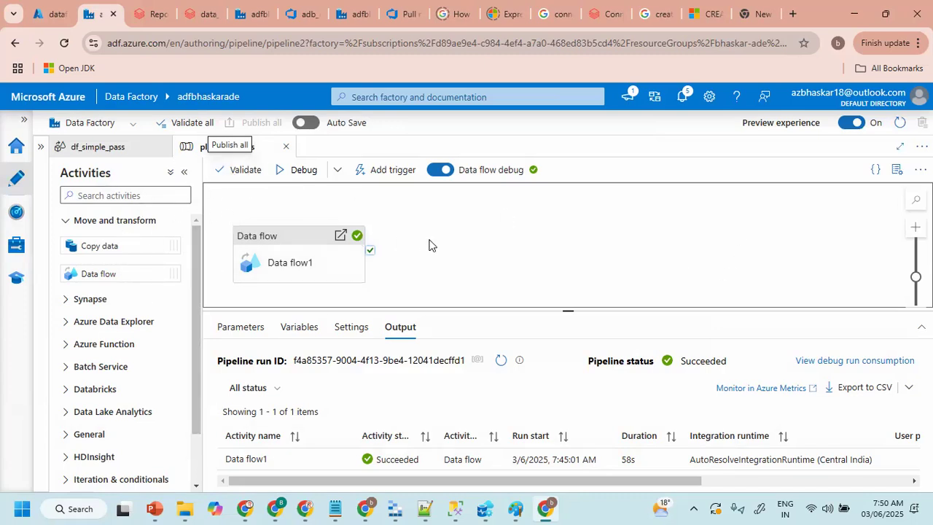
- Close the pl_simple_pass pipeline and expand the Factory Resources list beside the df_simple_pass data flow
{"action": "left_click_drag", "start_coordinate": [429, 241], "coordinate": [434, 241]}
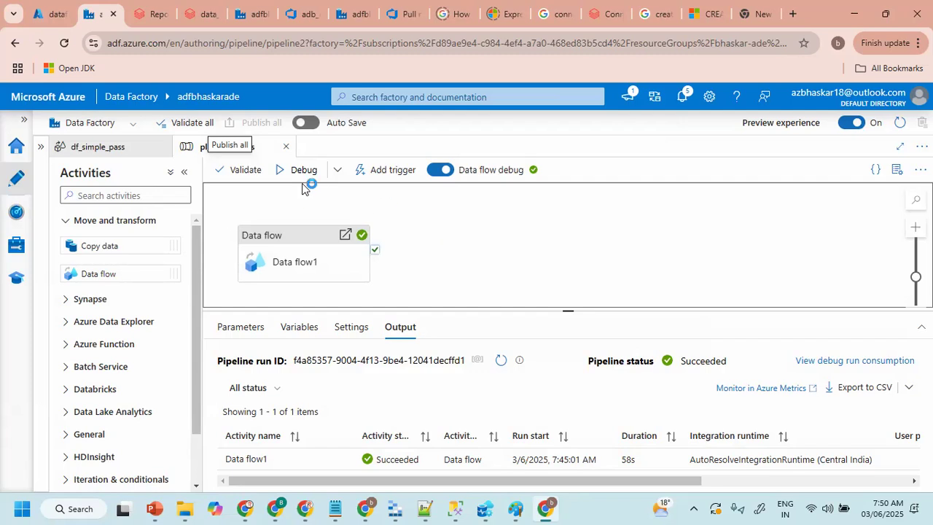
{"action": "left_click", "coordinate": [285, 147]}
{"action": "left_click", "coordinate": [41, 146]}
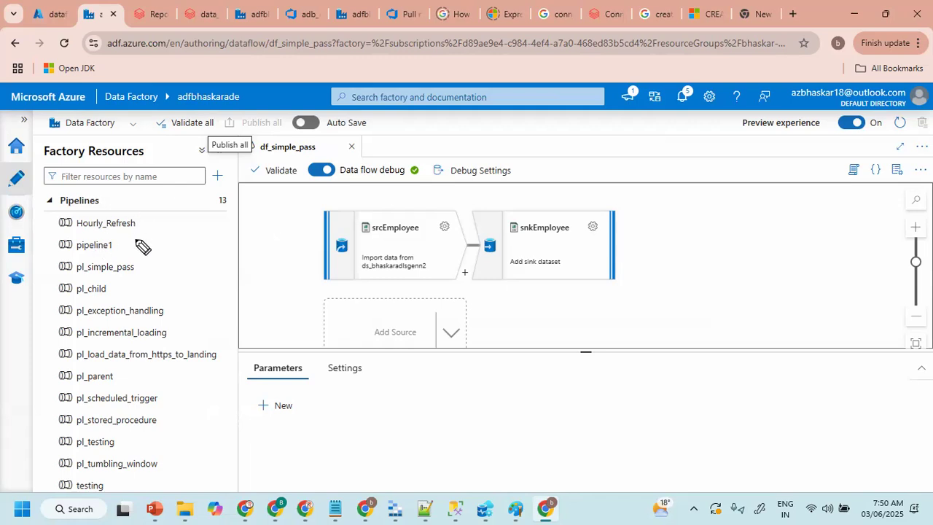
- Handwrite "Filter T/R" underlined in blue and sketch a source labelled "10 yrs" linked through a circle to a target cylinder
{"action": "left_click_drag", "start_coordinate": [146, 241], "coordinate": [230, 240]}
{"action": "left_click_drag", "start_coordinate": [140, 267], "coordinate": [233, 252]}
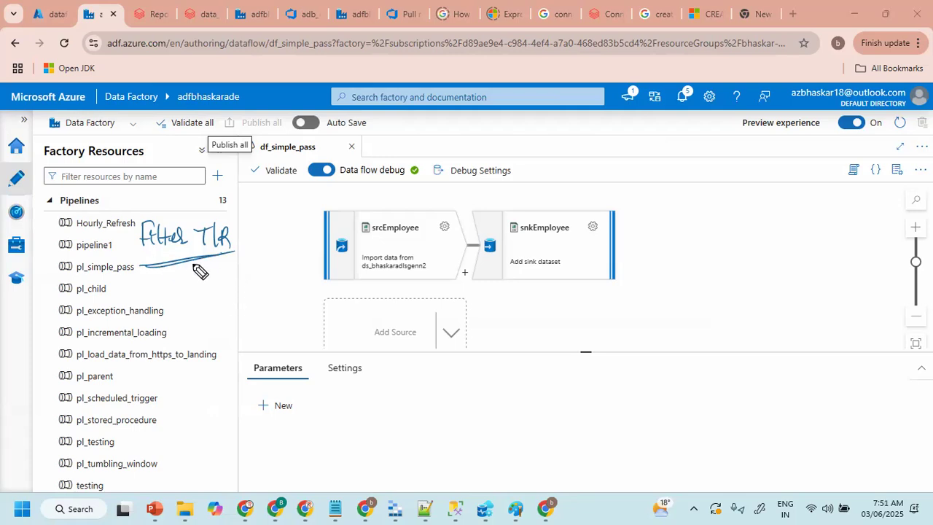
{"action": "mouse_move", "coordinate": [195, 293]}
{"action": "left_mouse_down"}
{"action": "mouse_move", "coordinate": [244, 297]}
{"action": "mouse_move", "coordinate": [198, 325]}
{"action": "left_mouse_up"}
{"action": "mouse_move", "coordinate": [244, 297]}
{"action": "left_mouse_down"}
{"action": "mouse_move", "coordinate": [237, 321]}
{"action": "mouse_move", "coordinate": [198, 325]}
{"action": "left_mouse_up"}
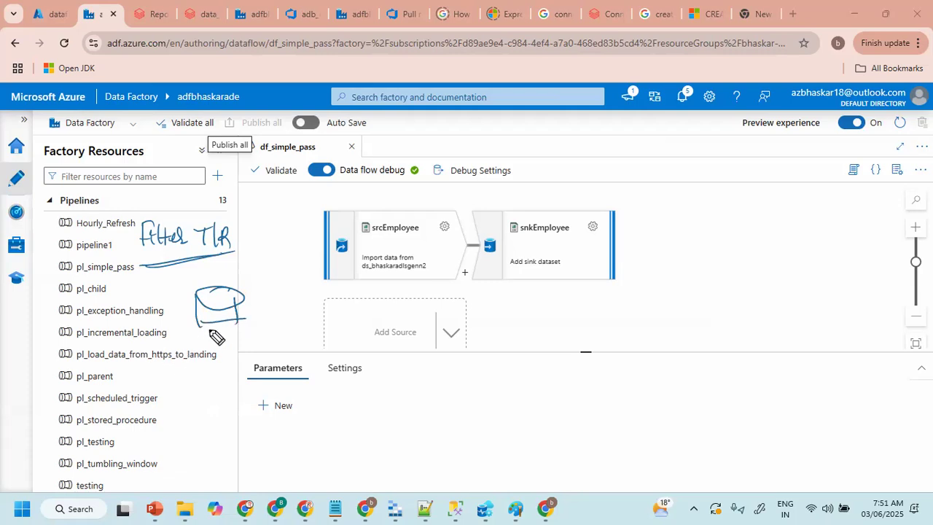
{"action": "mouse_move", "coordinate": [112, 301]}
{"action": "left_mouse_down"}
{"action": "mouse_move", "coordinate": [137, 309]}
{"action": "mouse_move", "coordinate": [160, 300]}
{"action": "mouse_move", "coordinate": [161, 310]}
{"action": "left_mouse_up"}
{"action": "left_click_drag", "start_coordinate": [115, 336], "coordinate": [161, 314]}
{"action": "mouse_move", "coordinate": [243, 313]}
{"action": "left_mouse_down"}
{"action": "mouse_move", "coordinate": [328, 310]}
{"action": "mouse_move", "coordinate": [337, 290]}
{"action": "mouse_move", "coordinate": [366, 310]}
{"action": "mouse_move", "coordinate": [446, 304]}
{"action": "mouse_move", "coordinate": [455, 300]}
{"action": "mouse_move", "coordinate": [448, 286]}
{"action": "mouse_move", "coordinate": [442, 321]}
{"action": "left_mouse_up"}
{"action": "left_click_drag", "start_coordinate": [478, 291], "coordinate": [477, 320]}
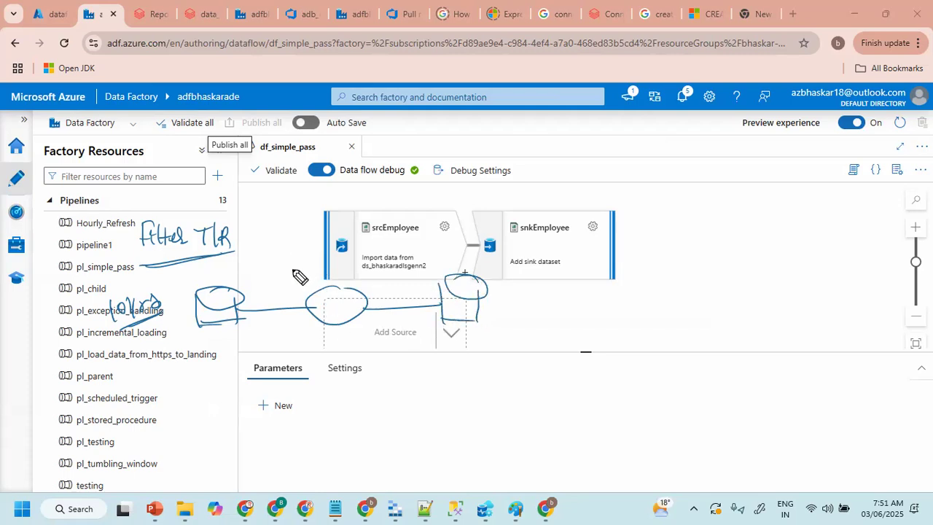
- Annotate the sketch in red with "last 3 yrs" and "India", circle "Filter", and handwrite "Data Filtering" underlined above the flow
{"action": "mouse_move", "coordinate": [299, 256]}
{"action": "left_mouse_down"}
{"action": "mouse_move", "coordinate": [300, 280]}
{"action": "mouse_move", "coordinate": [321, 279]}
{"action": "mouse_move", "coordinate": [326, 263]}
{"action": "mouse_move", "coordinate": [350, 271]}
{"action": "mouse_move", "coordinate": [375, 255]}
{"action": "mouse_move", "coordinate": [286, 286]}
{"action": "left_mouse_up"}
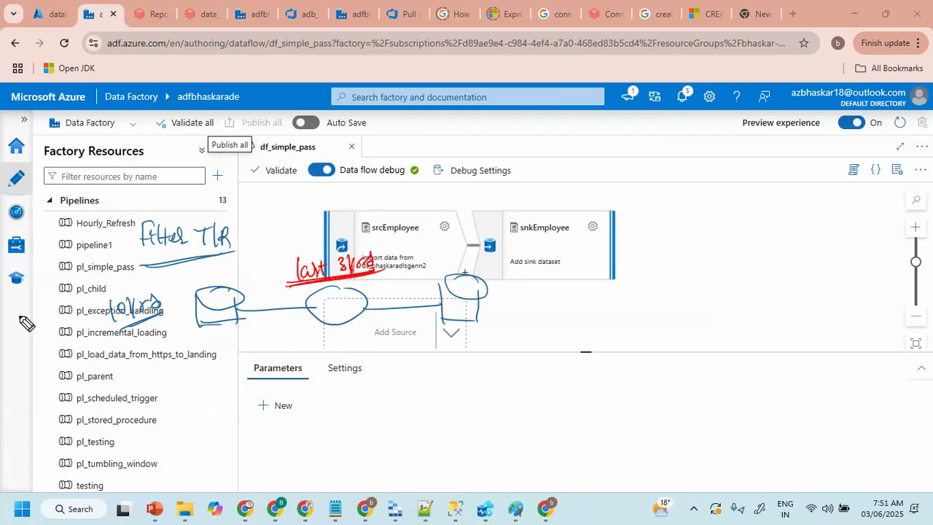
{"action": "mouse_move", "coordinate": [132, 359]}
{"action": "left_mouse_down"}
{"action": "mouse_move", "coordinate": [164, 348]}
{"action": "mouse_move", "coordinate": [124, 382]}
{"action": "mouse_move", "coordinate": [154, 367]}
{"action": "left_mouse_up"}
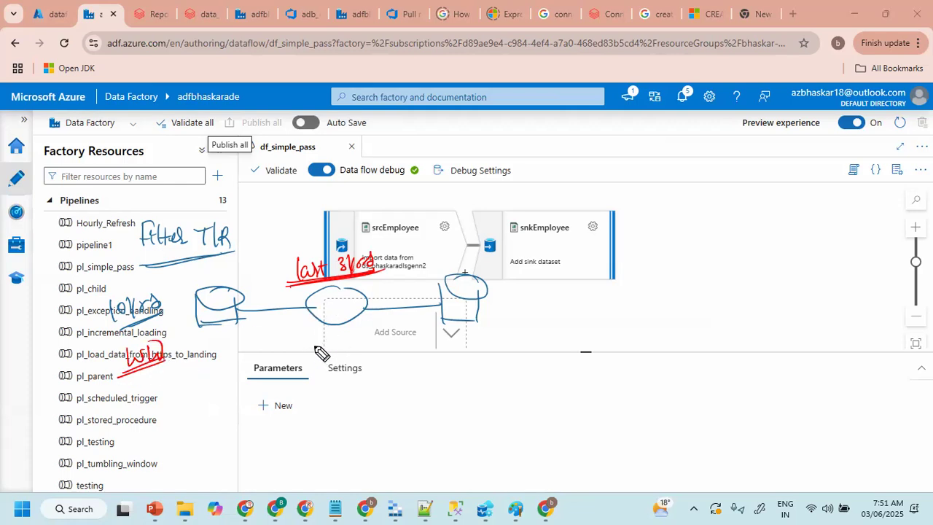
{"action": "mouse_move", "coordinate": [311, 348]}
{"action": "left_mouse_down"}
{"action": "mouse_move", "coordinate": [359, 357]}
{"action": "mouse_move", "coordinate": [371, 349]}
{"action": "left_mouse_up"}
{"action": "left_click_drag", "start_coordinate": [312, 365], "coordinate": [370, 359]}
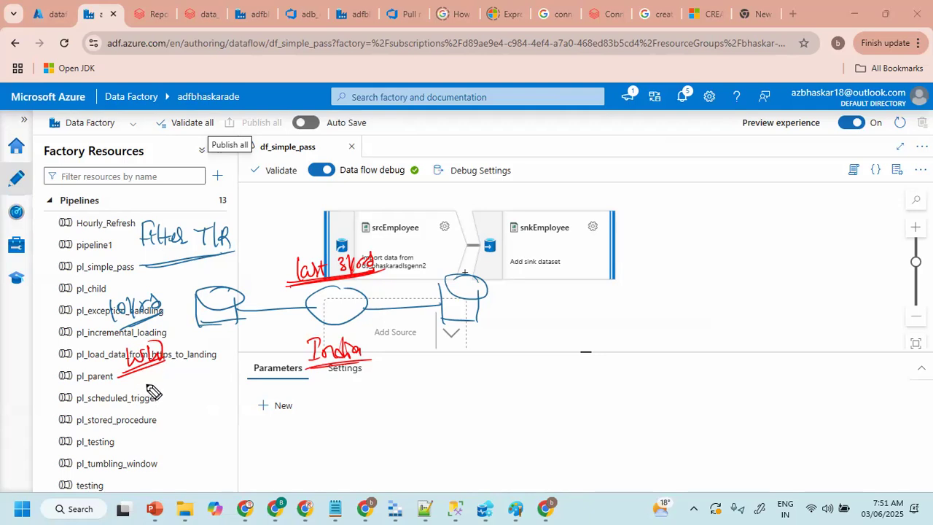
{"action": "mouse_move", "coordinate": [191, 229]}
{"action": "left_mouse_down"}
{"action": "mouse_move", "coordinate": [140, 220]}
{"action": "mouse_move", "coordinate": [175, 283]}
{"action": "mouse_move", "coordinate": [191, 228]}
{"action": "left_mouse_up"}
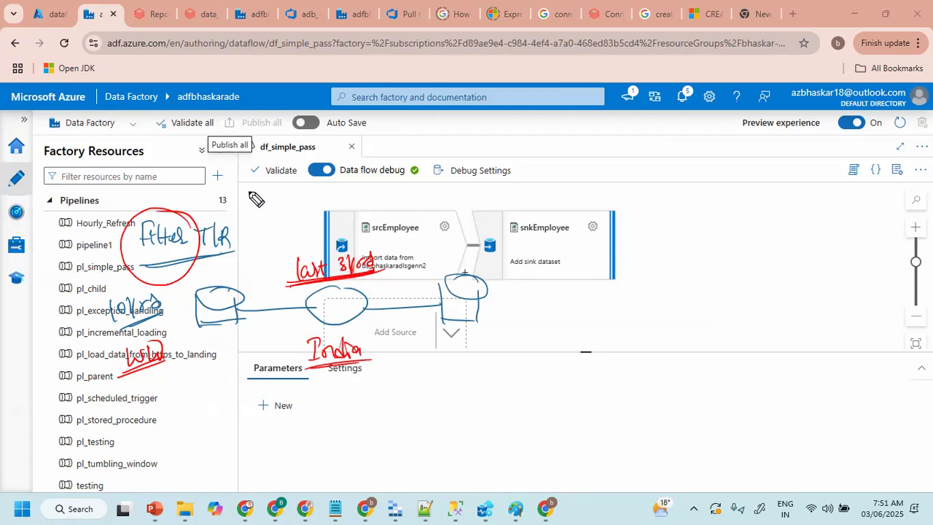
{"action": "mouse_move", "coordinate": [254, 188]}
{"action": "left_mouse_down"}
{"action": "mouse_move", "coordinate": [259, 211]}
{"action": "mouse_move", "coordinate": [289, 196]}
{"action": "mouse_move", "coordinate": [378, 195]}
{"action": "mouse_move", "coordinate": [371, 191]}
{"action": "left_mouse_up"}
{"action": "left_click_drag", "start_coordinate": [255, 217], "coordinate": [327, 210]}
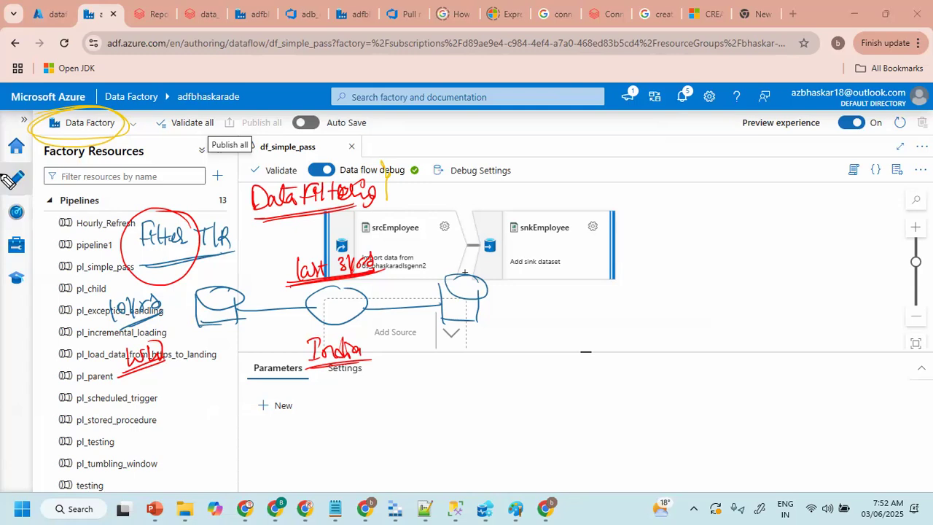
- Handwrite "Data Ingestion" and "IL" in yellow below the data flow and underline both notes
{"action": "mouse_move", "coordinate": [449, 374]}
{"action": "left_mouse_down"}
{"action": "mouse_move", "coordinate": [452, 389]}
{"action": "mouse_move", "coordinate": [495, 391]}
{"action": "mouse_move", "coordinate": [501, 381]}
{"action": "mouse_move", "coordinate": [494, 394]}
{"action": "mouse_move", "coordinate": [492, 384]}
{"action": "mouse_move", "coordinate": [537, 396]}
{"action": "mouse_move", "coordinate": [601, 380]}
{"action": "left_mouse_up"}
{"action": "mouse_move", "coordinate": [462, 409]}
{"action": "left_mouse_down"}
{"action": "mouse_move", "coordinate": [593, 400]}
{"action": "mouse_move", "coordinate": [580, 406]}
{"action": "left_mouse_up"}
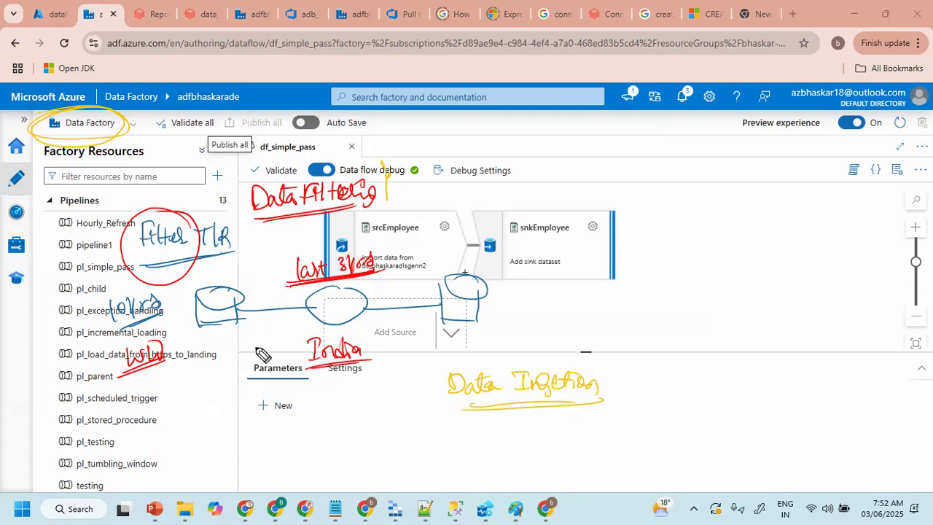
{"action": "mouse_move", "coordinate": [280, 423]}
{"action": "left_mouse_down"}
{"action": "mouse_move", "coordinate": [300, 427]}
{"action": "mouse_move", "coordinate": [300, 440]}
{"action": "left_mouse_up"}
{"action": "left_click_drag", "start_coordinate": [315, 418], "coordinate": [330, 436]}
{"action": "left_click_drag", "start_coordinate": [284, 457], "coordinate": [333, 437]}
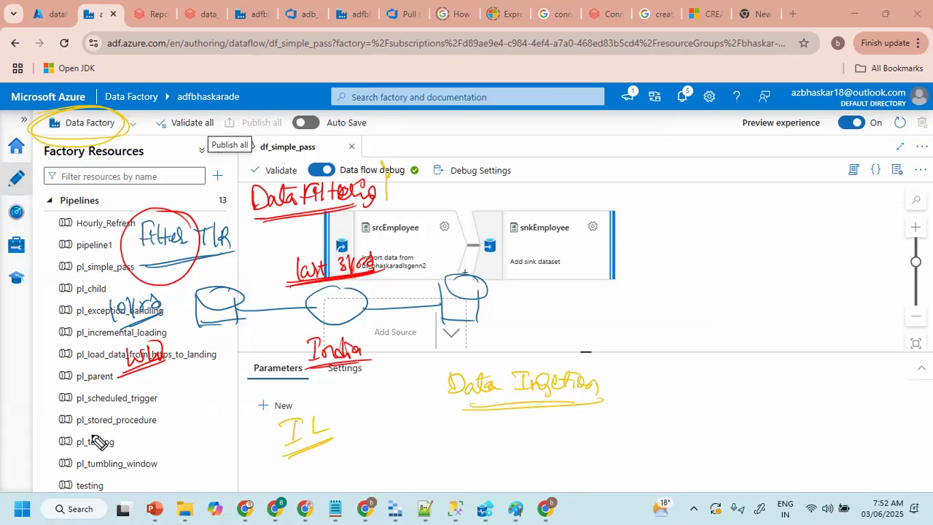
- Handwrite "SQL Code" underlined in red over the pipelines list and circle the "Data Ingestion" and "IL" notes
{"action": "mouse_move", "coordinate": [75, 416]}
{"action": "left_mouse_down"}
{"action": "mouse_move", "coordinate": [66, 442]}
{"action": "mouse_move", "coordinate": [94, 436]}
{"action": "mouse_move", "coordinate": [73, 453]}
{"action": "mouse_move", "coordinate": [115, 445]}
{"action": "mouse_move", "coordinate": [163, 417]}
{"action": "left_mouse_up"}
{"action": "left_click_drag", "start_coordinate": [114, 450], "coordinate": [162, 428]}
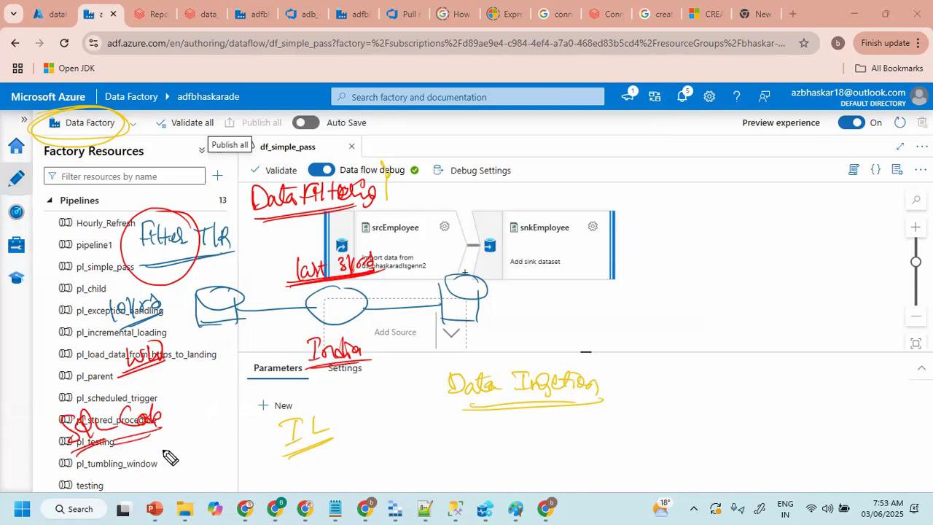
{"action": "mouse_move", "coordinate": [599, 369]}
{"action": "left_mouse_down"}
{"action": "mouse_move", "coordinate": [518, 364]}
{"action": "mouse_move", "coordinate": [548, 430]}
{"action": "mouse_move", "coordinate": [599, 367]}
{"action": "left_mouse_up"}
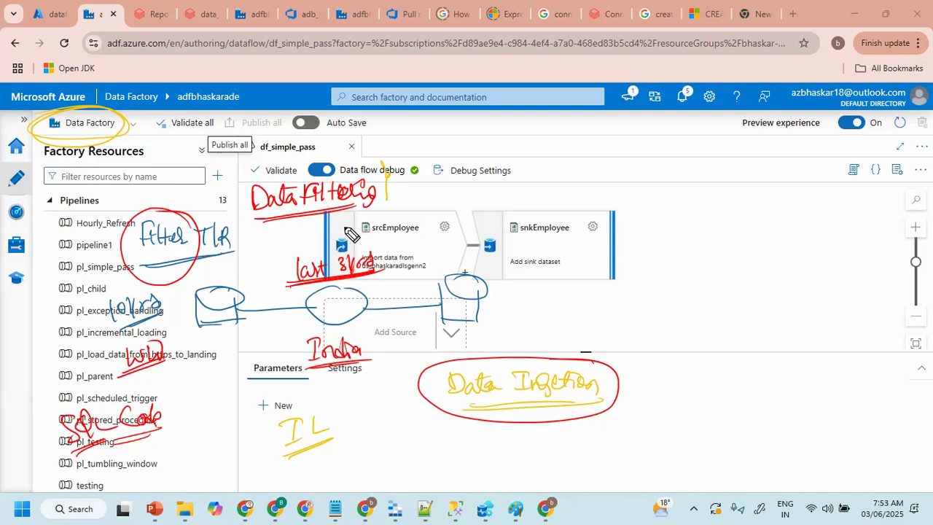
{"action": "mouse_move", "coordinate": [322, 405]}
{"action": "left_mouse_down"}
{"action": "mouse_move", "coordinate": [301, 461]}
{"action": "mouse_move", "coordinate": [293, 407]}
{"action": "left_mouse_up"}
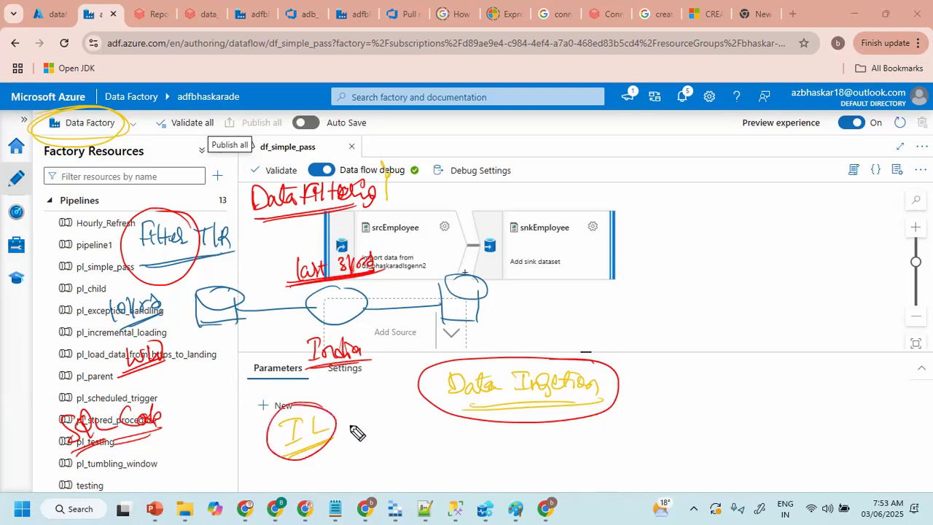
- Handwrite a numbered red list beside "IL" with "Dataflow" and "Databricks", and annotate them in blue with "UI/Clicks" and "Code"
{"action": "left_click_drag", "start_coordinate": [363, 422], "coordinate": [363, 435]}
{"action": "mouse_move", "coordinate": [364, 416]}
{"action": "left_mouse_down"}
{"action": "mouse_move", "coordinate": [352, 440]}
{"action": "mouse_move", "coordinate": [360, 416]}
{"action": "left_mouse_up"}
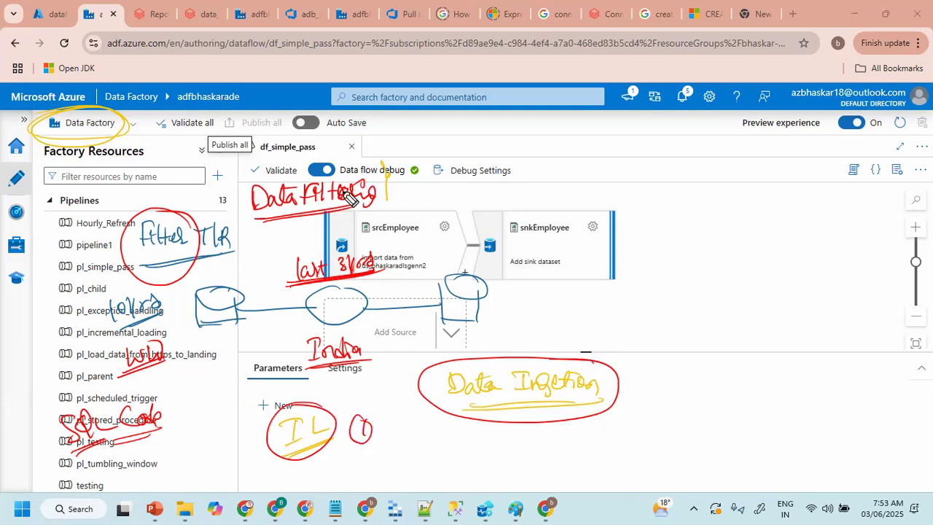
{"action": "mouse_move", "coordinate": [356, 455]}
{"action": "left_mouse_down"}
{"action": "mouse_move", "coordinate": [370, 470]}
{"action": "mouse_move", "coordinate": [405, 474]}
{"action": "left_mouse_up"}
{"action": "mouse_move", "coordinate": [410, 462]}
{"action": "left_mouse_down"}
{"action": "mouse_move", "coordinate": [468, 468]}
{"action": "mouse_move", "coordinate": [477, 453]}
{"action": "left_mouse_up"}
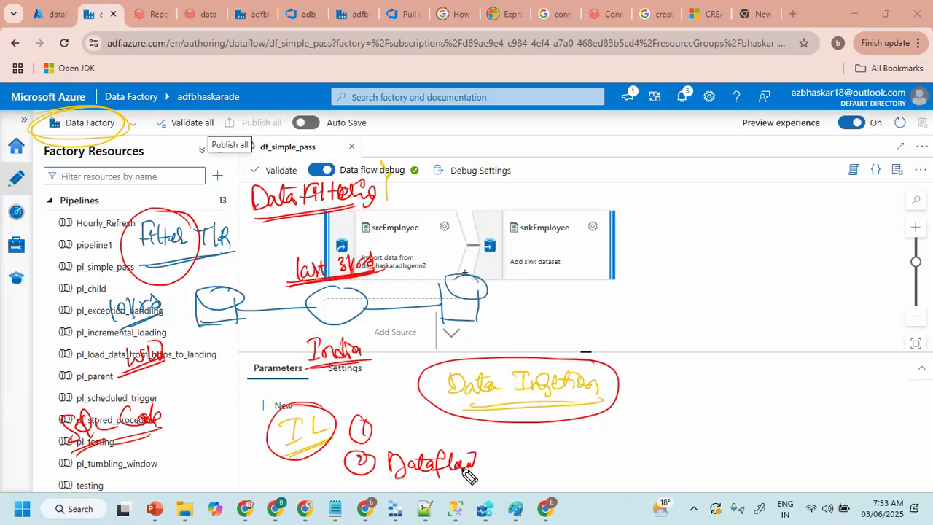
{"action": "mouse_move", "coordinate": [359, 482]}
{"action": "left_mouse_down"}
{"action": "mouse_move", "coordinate": [362, 494]}
{"action": "mouse_move", "coordinate": [400, 482]}
{"action": "mouse_move", "coordinate": [417, 490]}
{"action": "mouse_move", "coordinate": [519, 481]}
{"action": "left_mouse_up"}
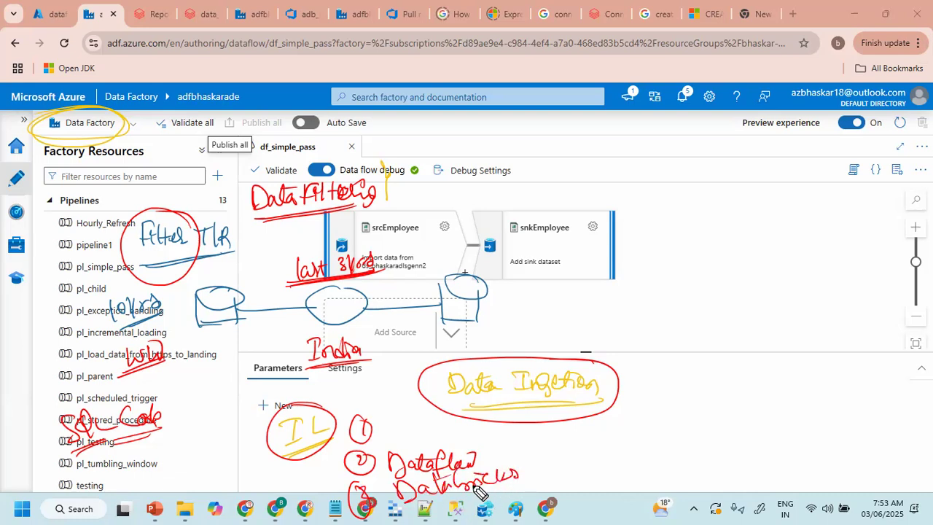
{"action": "mouse_move", "coordinate": [484, 442]}
{"action": "left_mouse_down"}
{"action": "mouse_move", "coordinate": [491, 462]}
{"action": "mouse_move", "coordinate": [516, 440]}
{"action": "mouse_move", "coordinate": [546, 447]}
{"action": "mouse_move", "coordinate": [543, 432]}
{"action": "mouse_move", "coordinate": [553, 444]}
{"action": "mouse_move", "coordinate": [634, 433]}
{"action": "mouse_move", "coordinate": [539, 475]}
{"action": "mouse_move", "coordinate": [531, 468]}
{"action": "mouse_move", "coordinate": [563, 481]}
{"action": "mouse_move", "coordinate": [609, 459]}
{"action": "mouse_move", "coordinate": [600, 475]}
{"action": "mouse_move", "coordinate": [615, 472]}
{"action": "mouse_move", "coordinate": [611, 465]}
{"action": "left_mouse_up"}
{"action": "left_click_drag", "start_coordinate": [589, 485], "coordinate": [620, 478]}
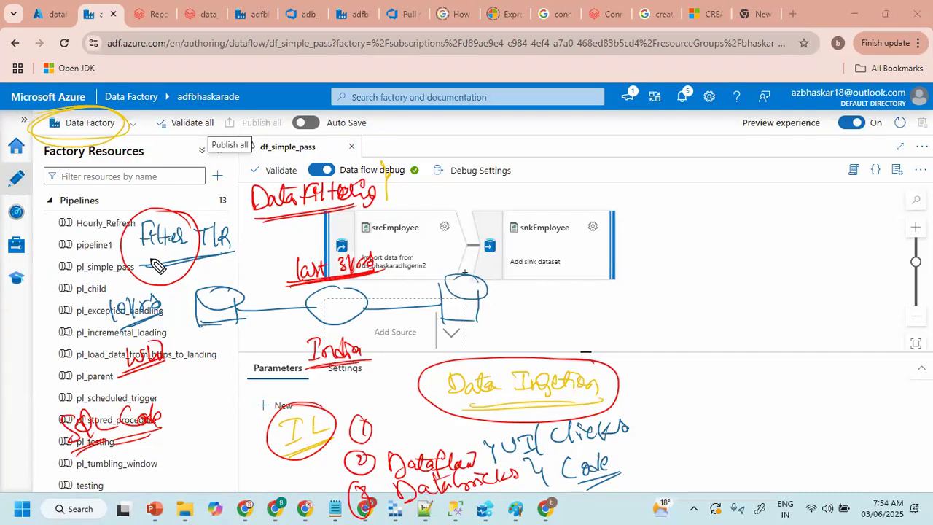
- Clear all handwritten annotations and collapse the Pipelines group in Factory Resources
{"action": "key", "text": "e"}
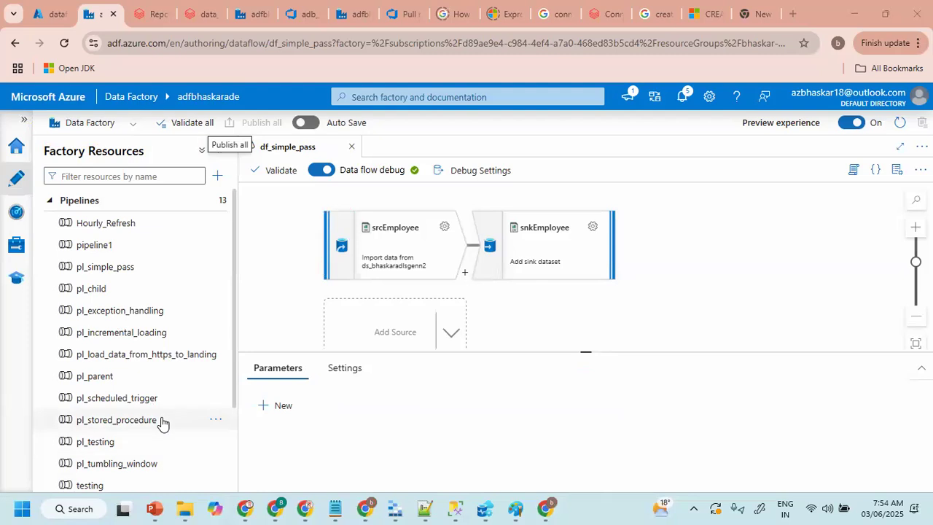
{"action": "left_click", "coordinate": [50, 201]}
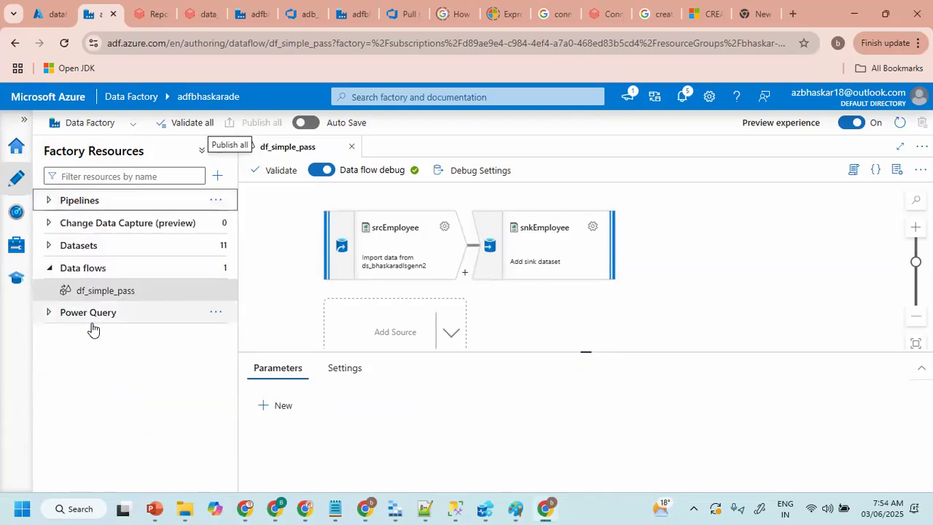
{"action": "left_click", "coordinate": [170, 294]}
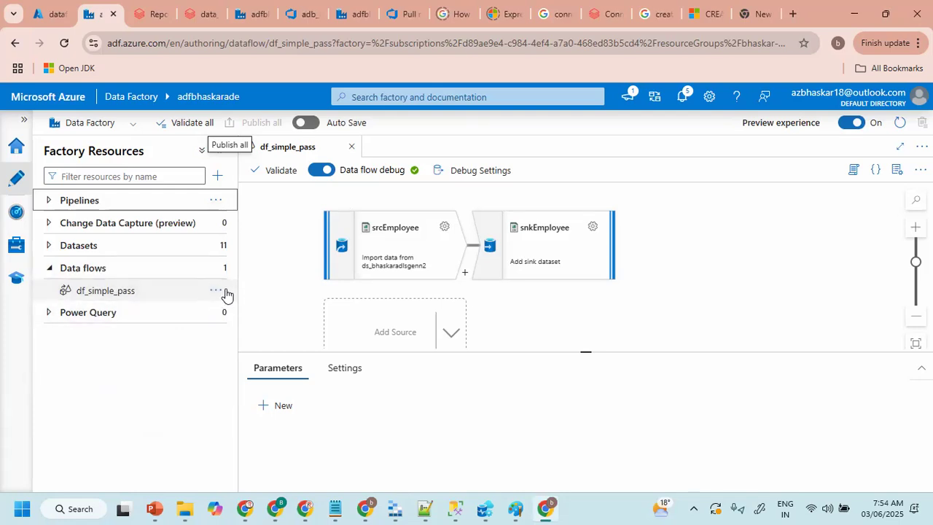
{"action": "left_click", "coordinate": [212, 294]}
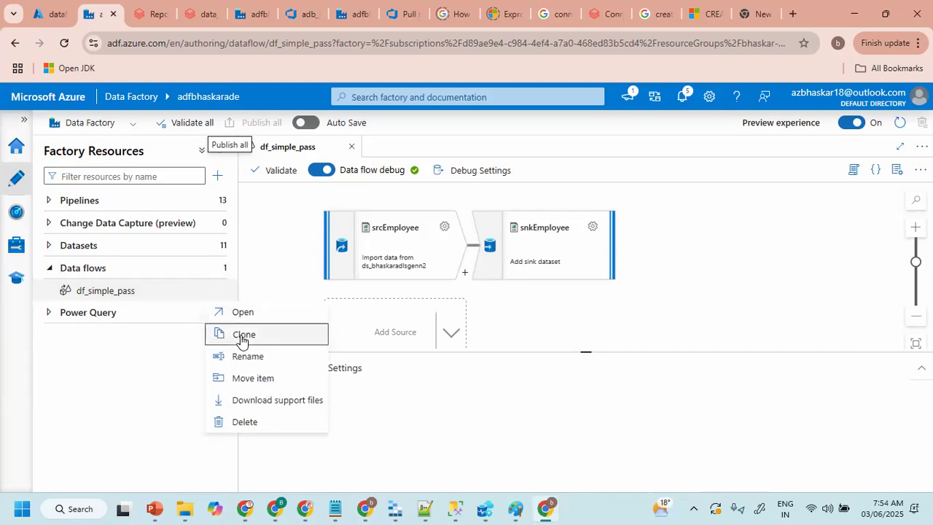
{"action": "left_click", "coordinate": [272, 244]}
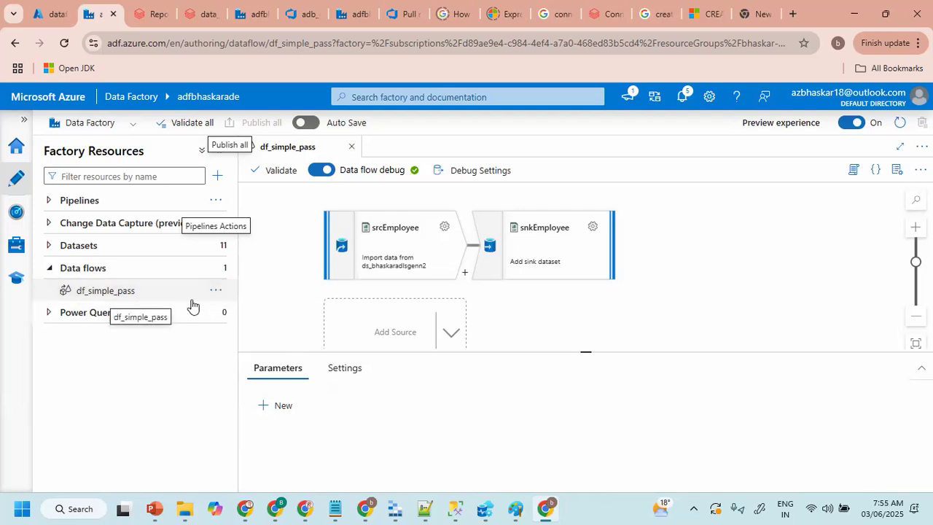
{"action": "left_click", "coordinate": [270, 306]}
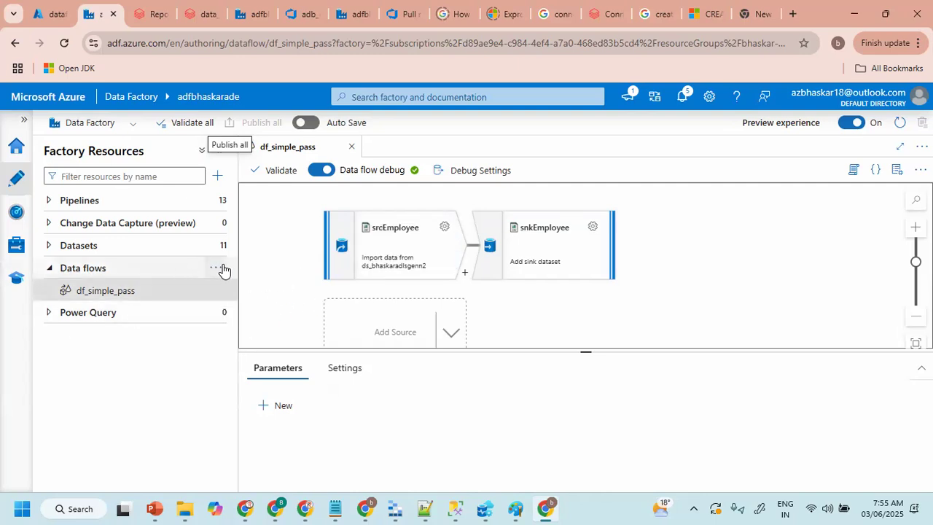
{"action": "left_click", "coordinate": [216, 275]}
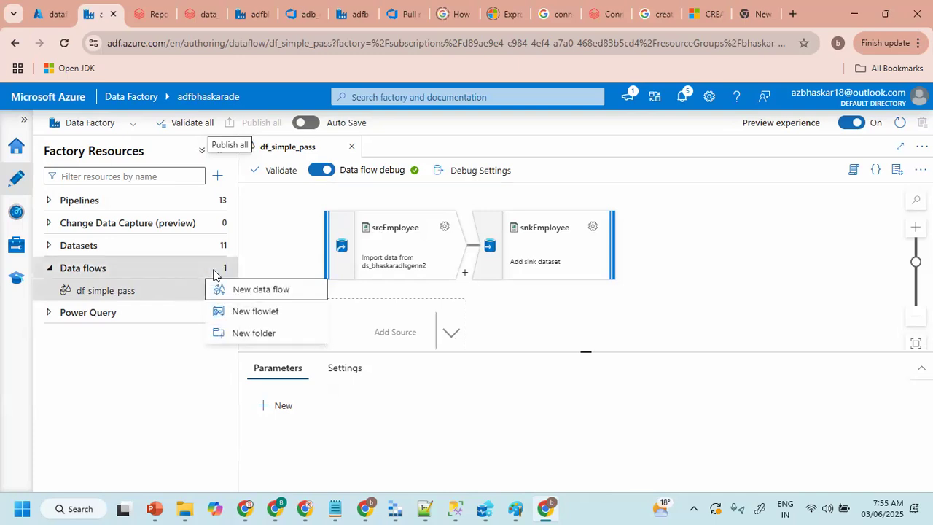
{"action": "left_click", "coordinate": [294, 270]}
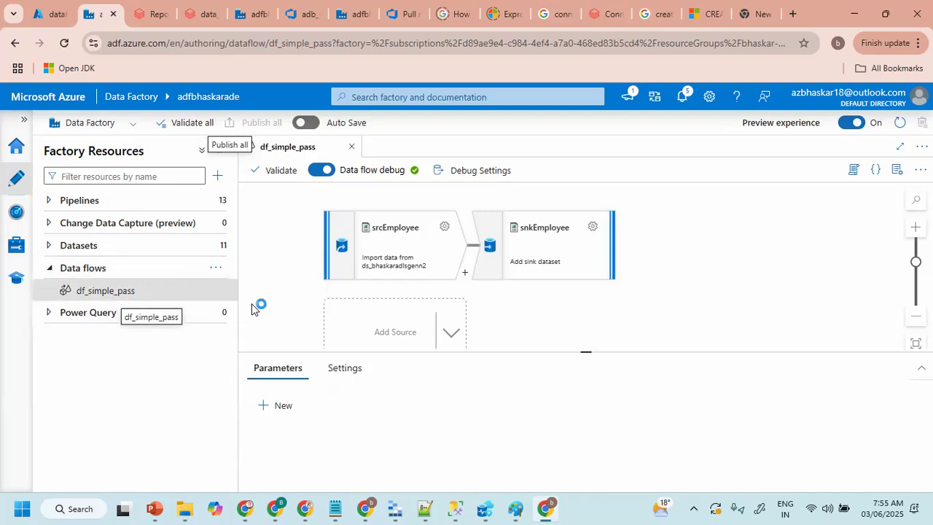
- Clone the df_simple_pass data flow, name the copy df_filter, and hide its properties
{"action": "left_click", "coordinate": [216, 295]}
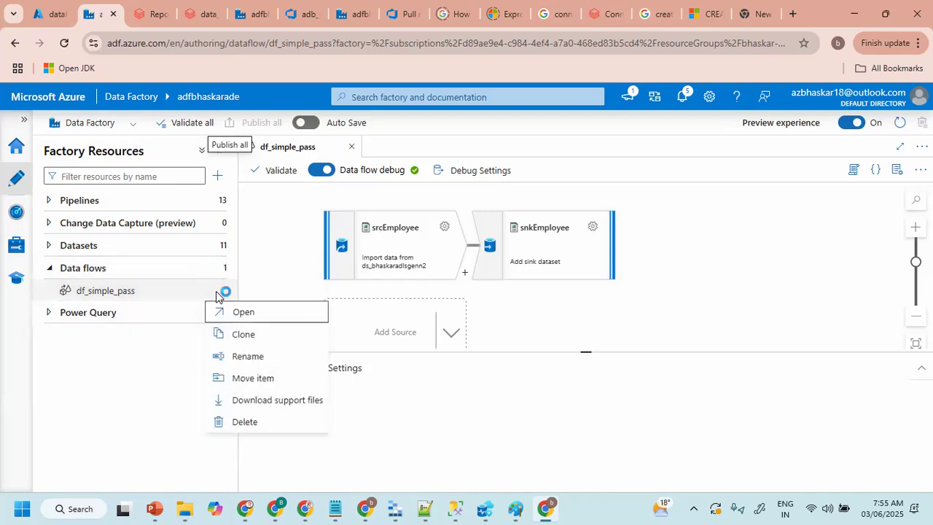
{"action": "left_click", "coordinate": [255, 334]}
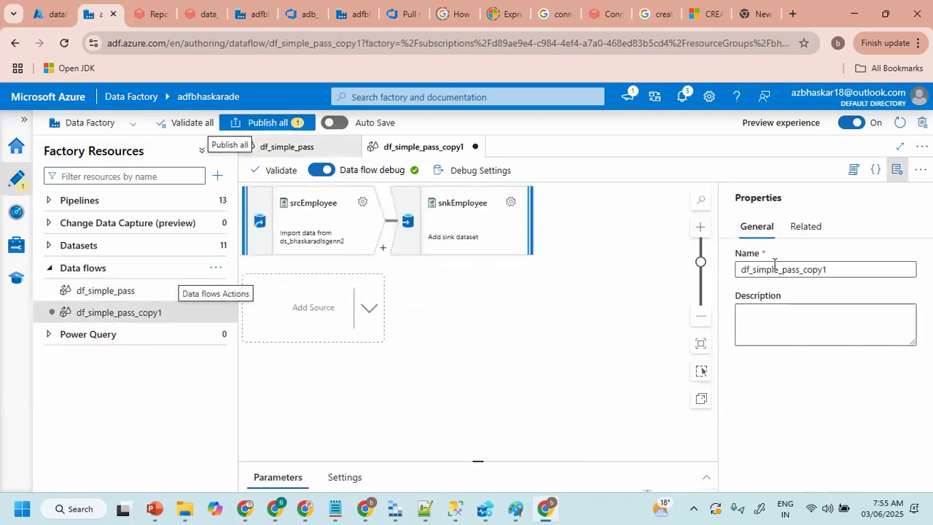
{"action": "left_click_drag", "start_coordinate": [753, 270], "coordinate": [889, 275]}
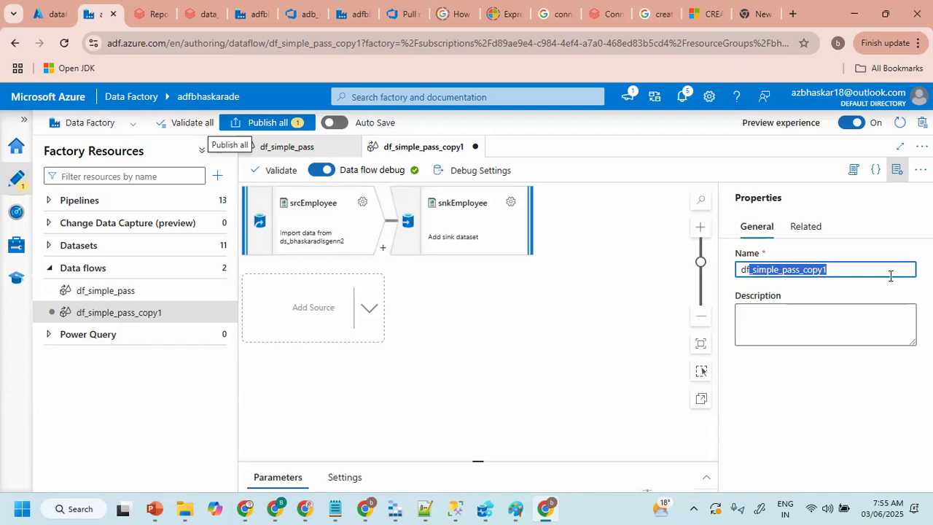
{"action": "key", "text": "BackSpace"}
{"action": "type", "text": "_filter"}
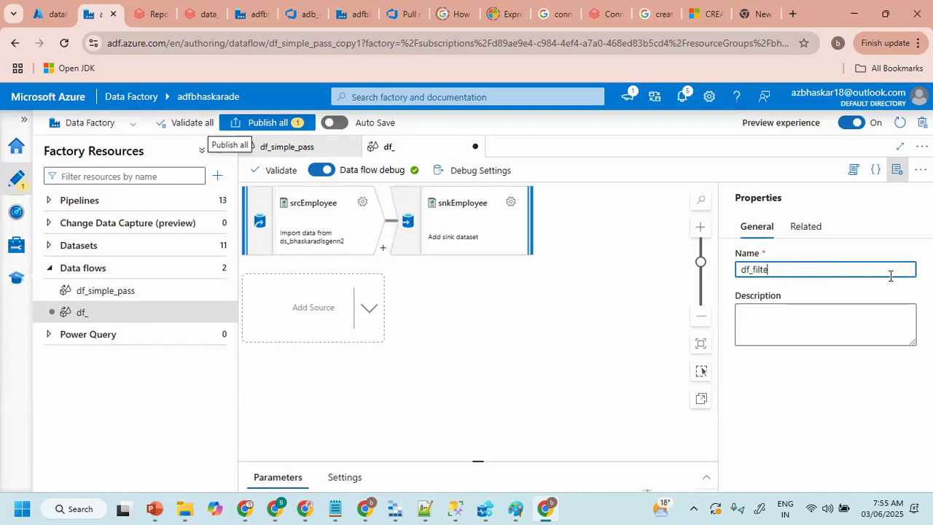
{"action": "left_click", "coordinate": [897, 169]}
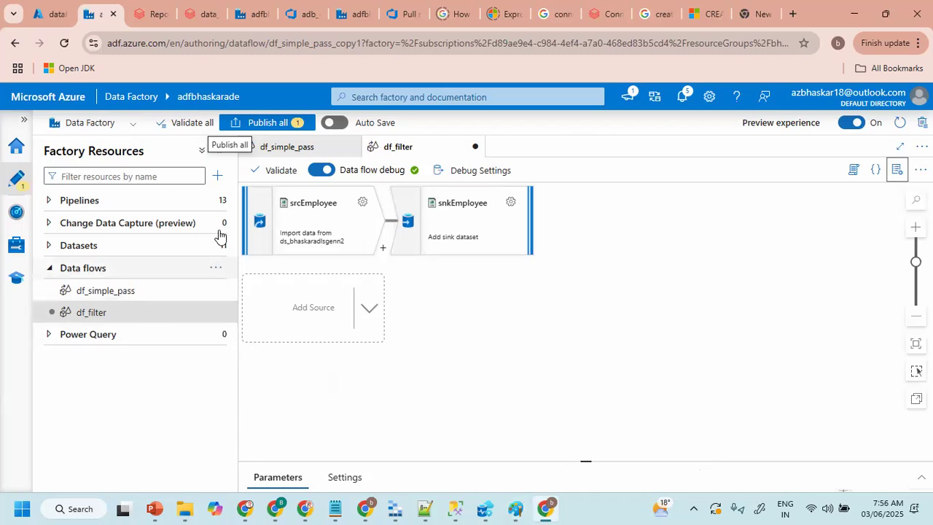
- Close the df_simple_pass data flow and collapse the Factory Resources list to widen the df_filter canvas
{"action": "left_click", "coordinate": [432, 347]}
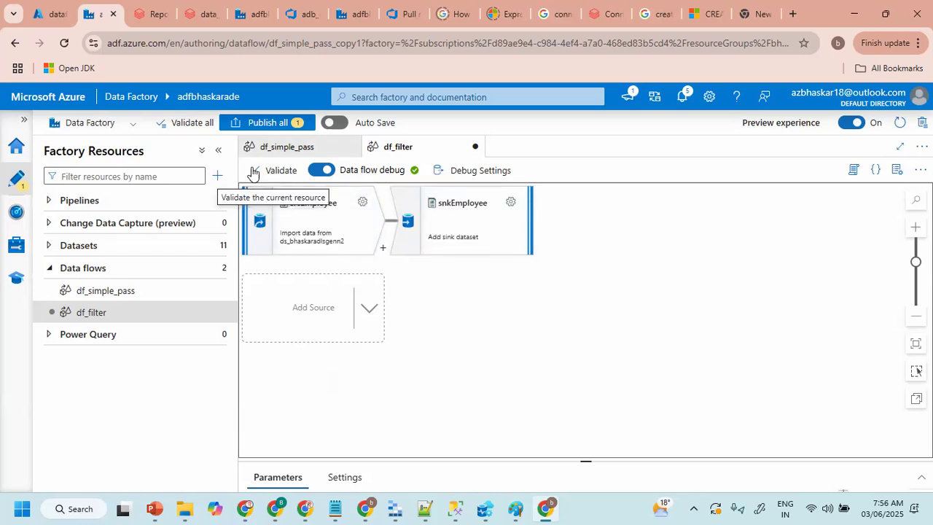
{"action": "left_click", "coordinate": [350, 147]}
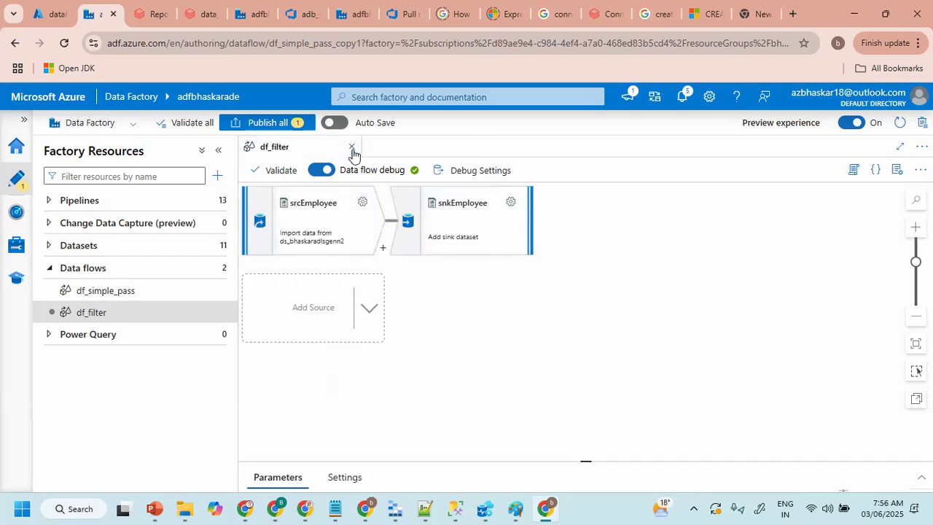
{"action": "left_click", "coordinate": [218, 149]}
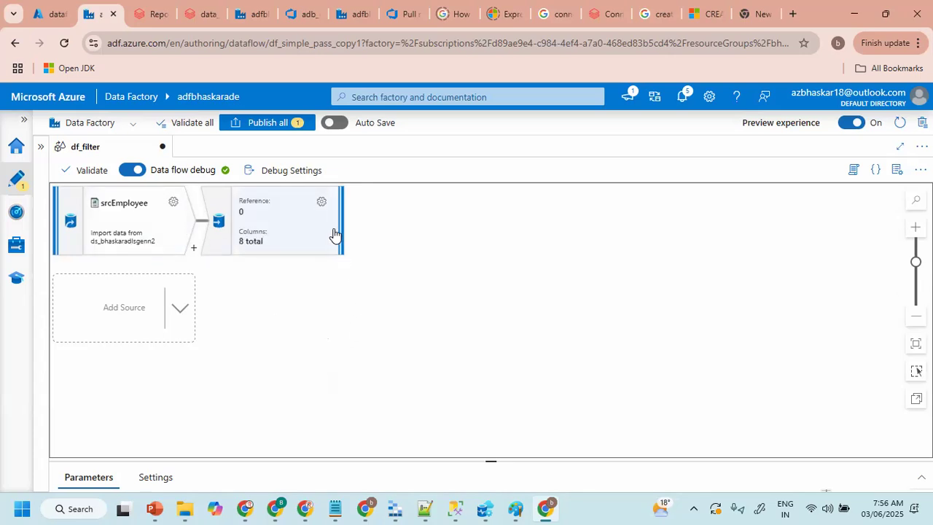
- Add a Filter transformation from the row modifiers between srcEmployee and snkEmployee
{"action": "left_click", "coordinate": [194, 251]}
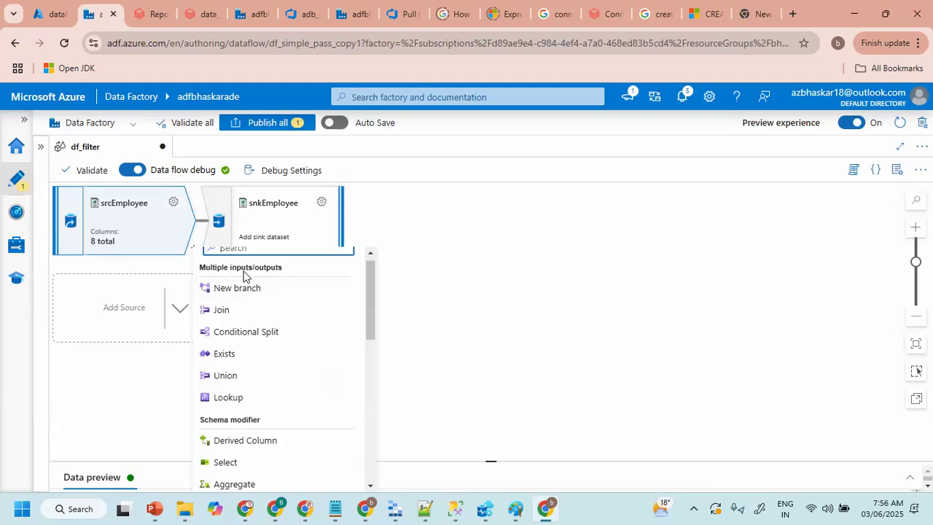
{"action": "left_click_drag", "start_coordinate": [368, 291], "coordinate": [367, 420]}
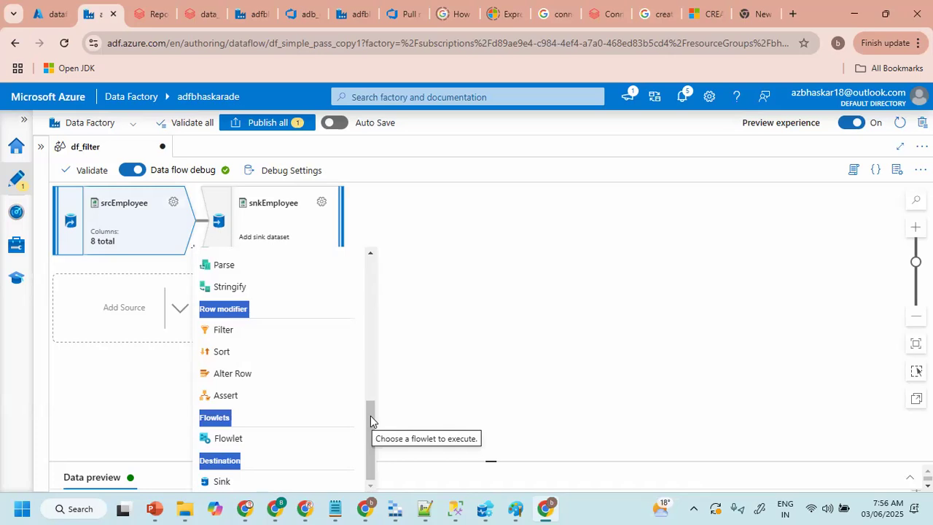
{"action": "scroll", "coordinate": [371, 408], "scroll_direction": "up", "scroll_amount": 1}
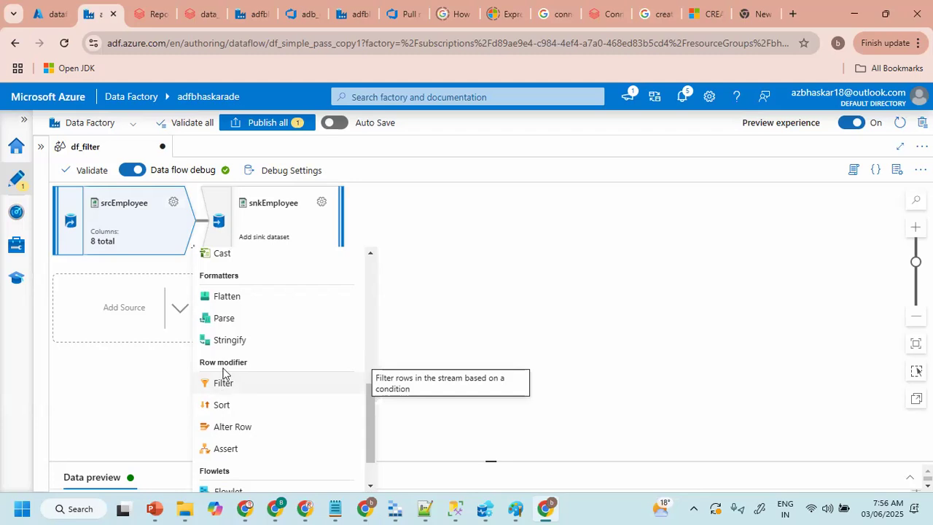
{"action": "left_click", "coordinate": [222, 386]}
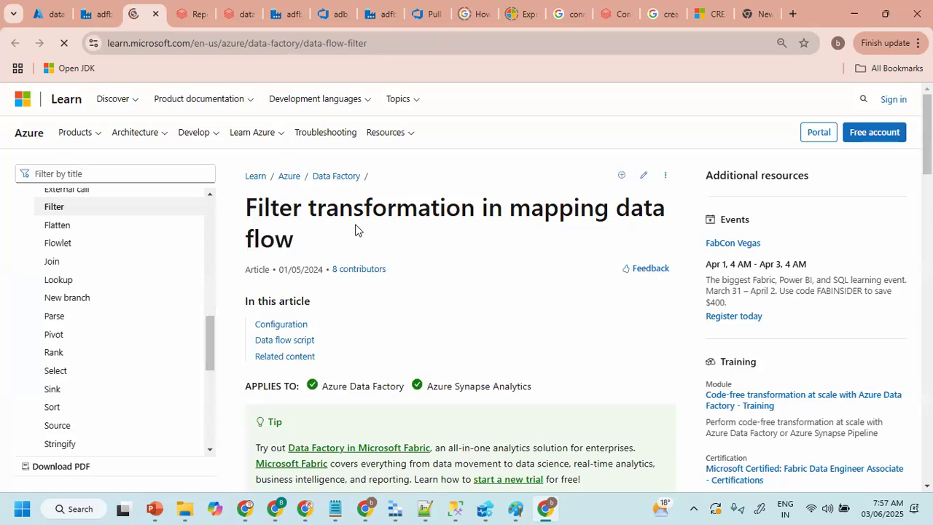
- Look through the Microsoft Learn article on the Filter transformation, including its settings, data flow script syntax and example
{"action": "scroll", "coordinate": [438, 328], "scroll_direction": "down", "scroll_amount": 3}
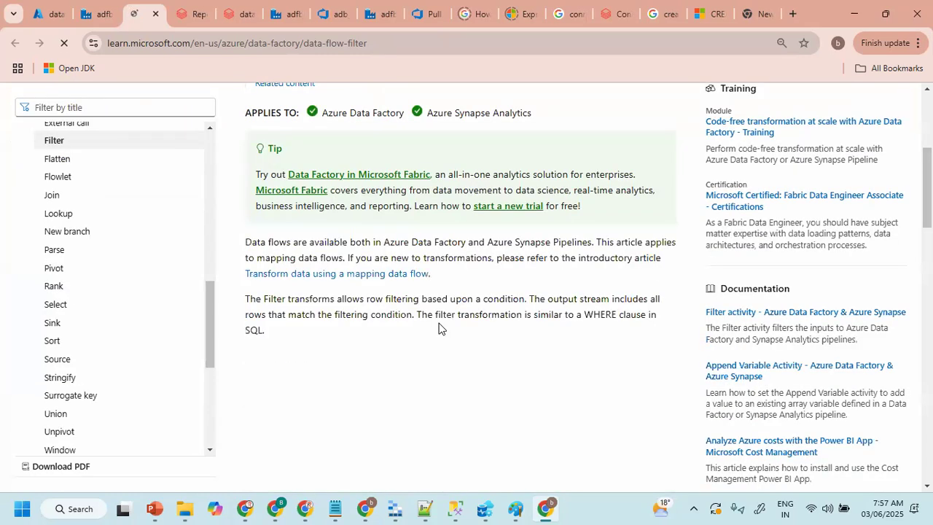
{"action": "scroll", "coordinate": [438, 328], "scroll_direction": "down", "scroll_amount": 3}
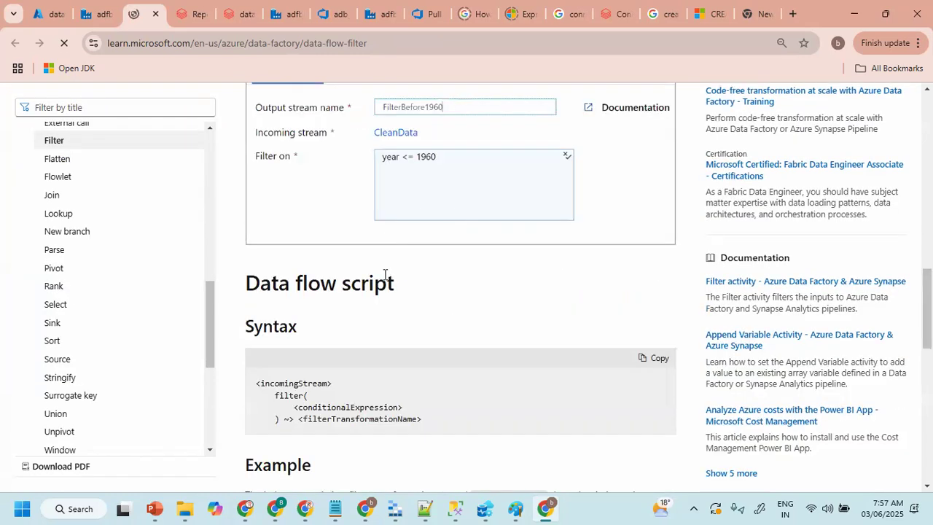
{"action": "scroll", "coordinate": [386, 283], "scroll_direction": "down", "scroll_amount": 7}
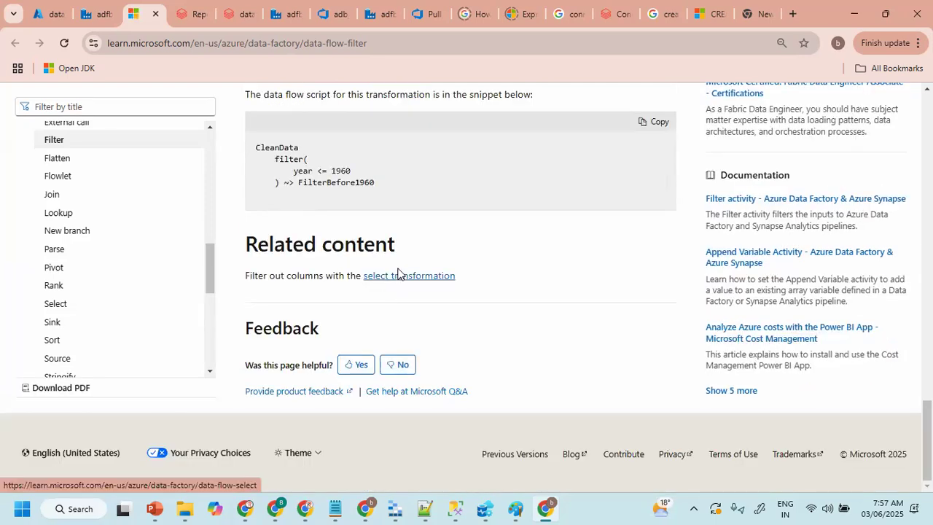
{"action": "scroll", "coordinate": [395, 272], "scroll_direction": "up", "scroll_amount": 1}
{"action": "scroll", "coordinate": [365, 403], "scroll_direction": "up", "scroll_amount": 3}
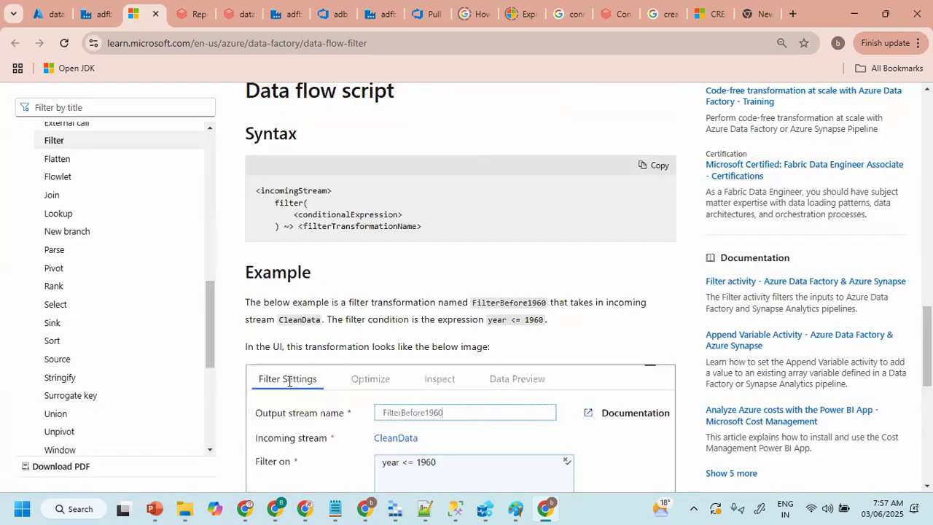
{"action": "scroll", "coordinate": [373, 353], "scroll_direction": "down", "scroll_amount": 5}
{"action": "scroll", "coordinate": [373, 354], "scroll_direction": "up", "scroll_amount": 6}
{"action": "scroll", "coordinate": [373, 354], "scroll_direction": "up", "scroll_amount": 15}
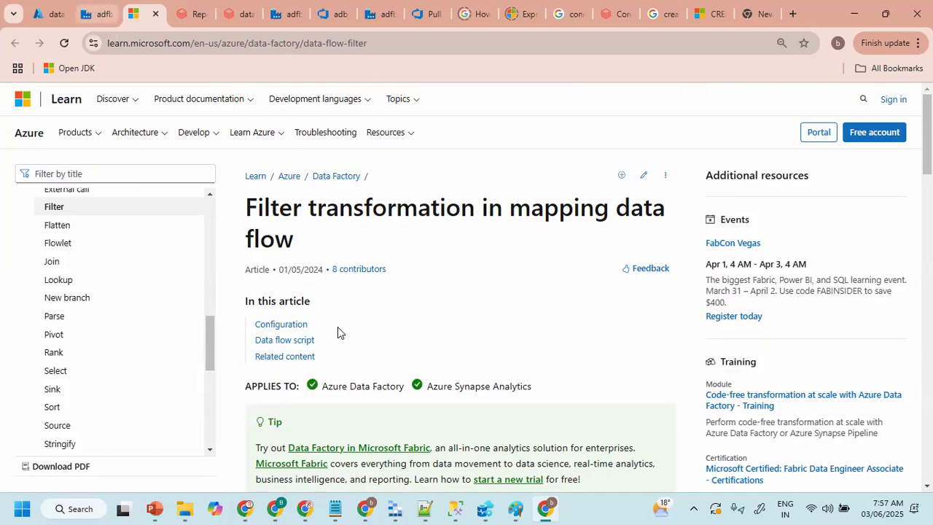
- Highlight the article's introductory paragraph on data flow availability, followed by the statement that Filter allows row filtering based upon a condition
{"action": "scroll", "coordinate": [339, 333], "scroll_direction": "down", "scroll_amount": 3}
{"action": "left_click_drag", "start_coordinate": [246, 242], "coordinate": [568, 276]}
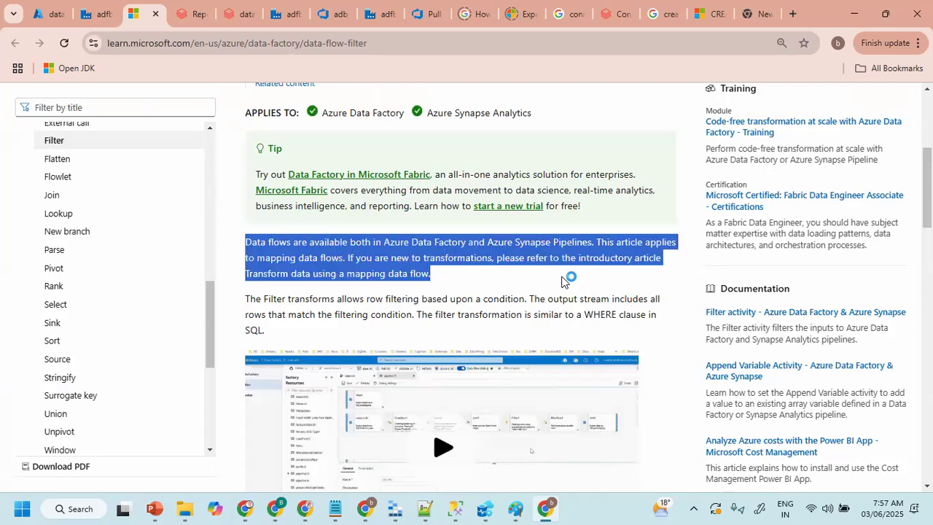
{"action": "left_click", "coordinate": [360, 310]}
{"action": "left_click_drag", "start_coordinate": [362, 301], "coordinate": [525, 299]}
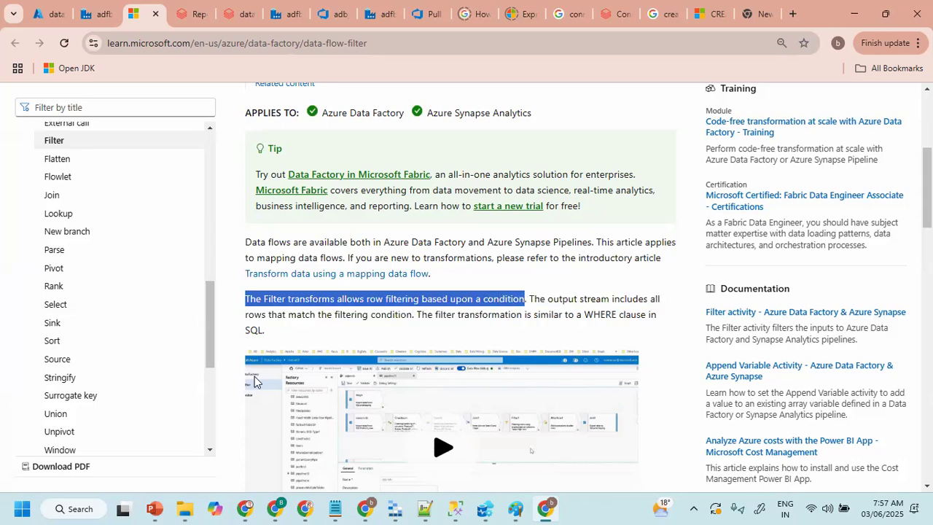
- Return to the filter1 settings, handwrite a circled, underlined "Where" in blue above them, and draw an arrow up from the output stream name
{"action": "left_click", "coordinate": [94, 22]}
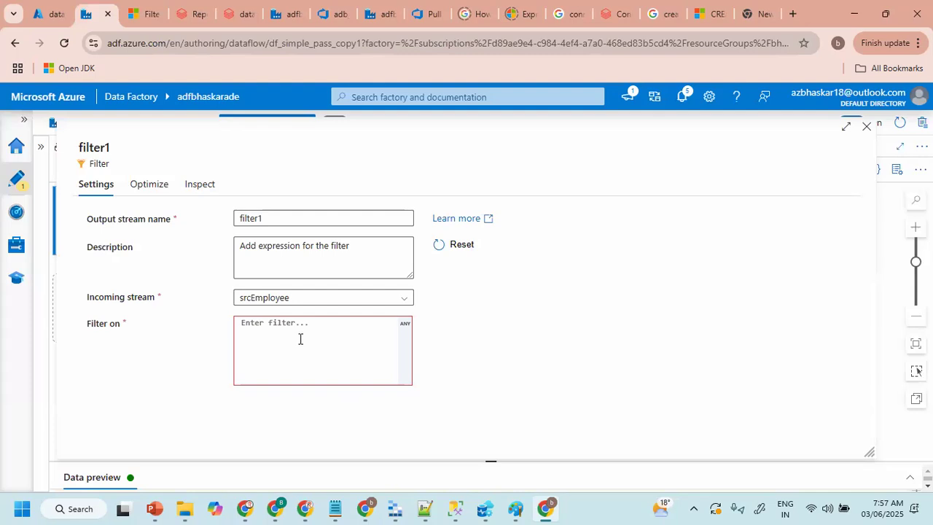
{"action": "left_click", "coordinate": [268, 348]}
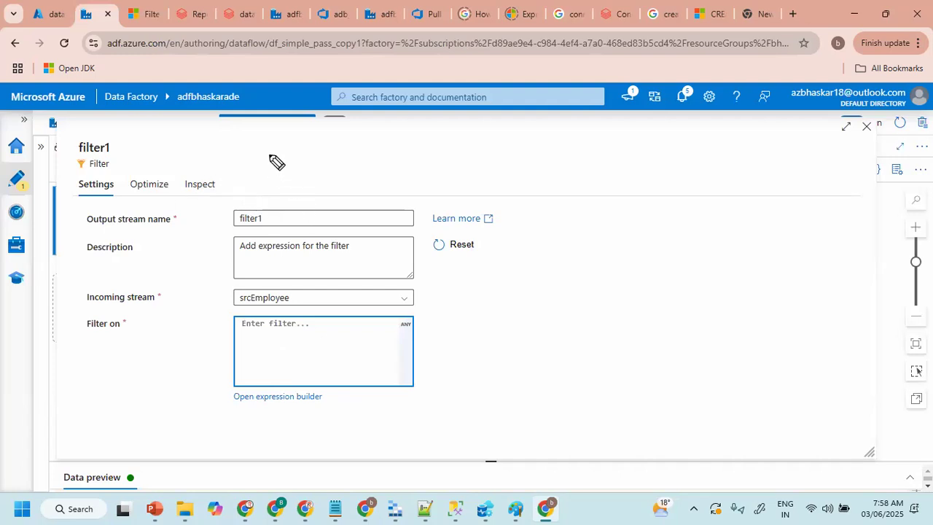
{"action": "mouse_move", "coordinate": [269, 148]}
{"action": "left_mouse_down"}
{"action": "mouse_move", "coordinate": [302, 156]}
{"action": "mouse_move", "coordinate": [298, 179]}
{"action": "mouse_move", "coordinate": [312, 160]}
{"action": "mouse_move", "coordinate": [355, 163]}
{"action": "left_mouse_up"}
{"action": "mouse_move", "coordinate": [277, 183]}
{"action": "left_mouse_down"}
{"action": "mouse_move", "coordinate": [360, 167]}
{"action": "mouse_move", "coordinate": [255, 146]}
{"action": "left_mouse_up"}
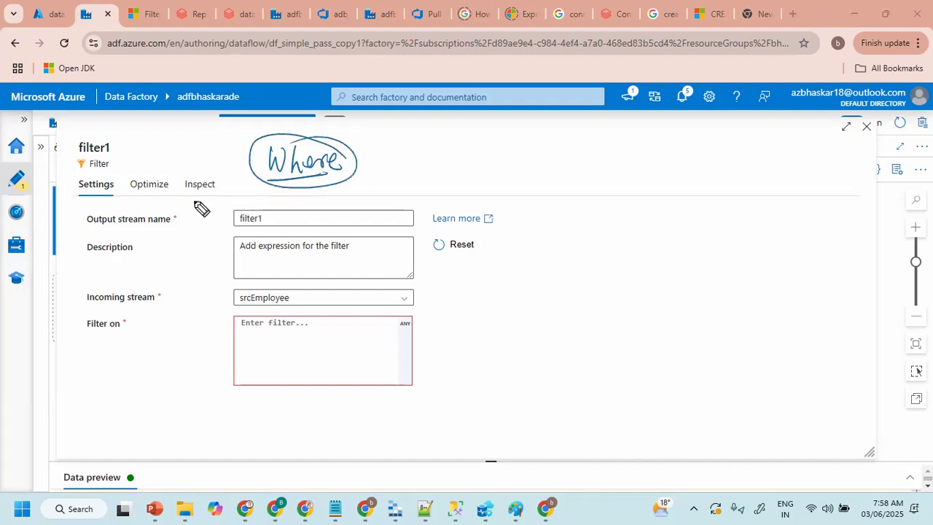
{"action": "left_click_drag", "start_coordinate": [226, 186], "coordinate": [169, 218]}
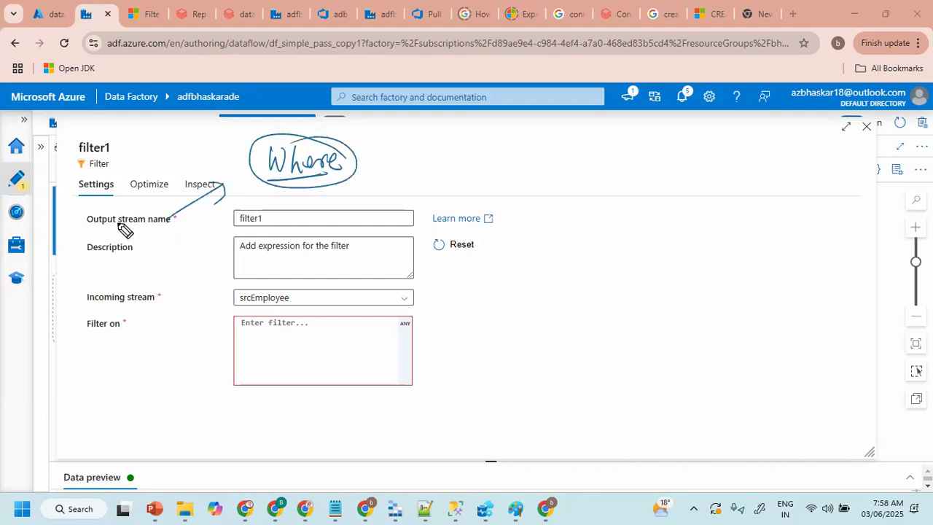
- Circle the filter1 heading with an arrow to "Where", clear the annotations, and open the expression builder for the filter condition
{"action": "mouse_move", "coordinate": [96, 132]}
{"action": "left_mouse_down"}
{"action": "mouse_move", "coordinate": [124, 166]}
{"action": "mouse_move", "coordinate": [232, 160]}
{"action": "mouse_move", "coordinate": [215, 170]}
{"action": "left_mouse_up"}
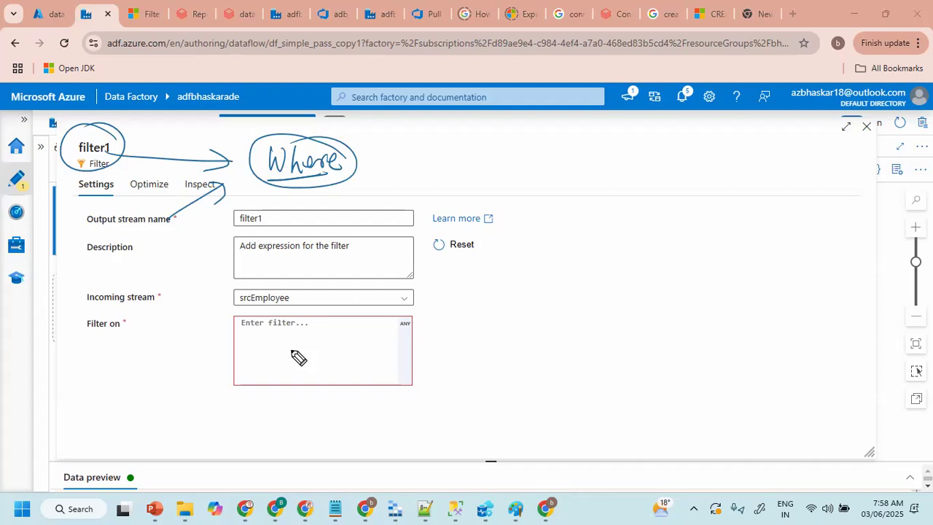
{"action": "key", "text": "e"}
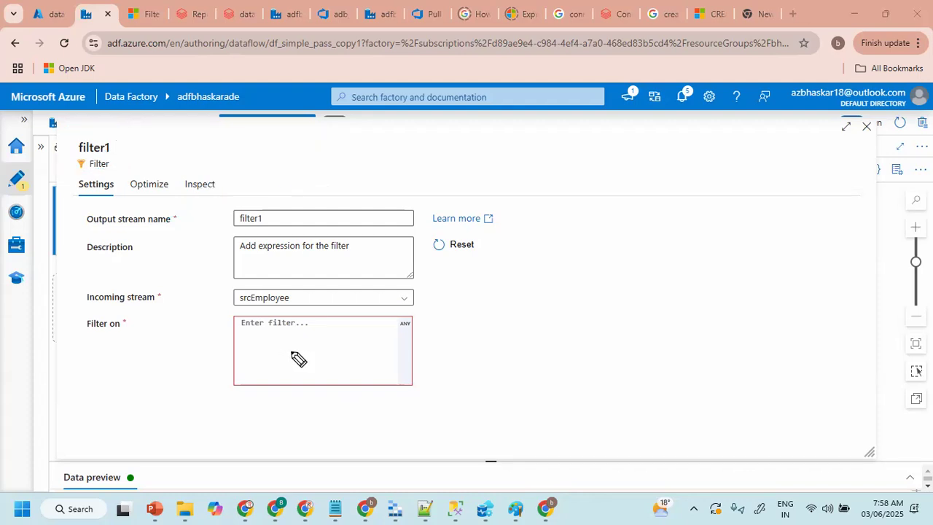
{"action": "left_click", "coordinate": [296, 335]}
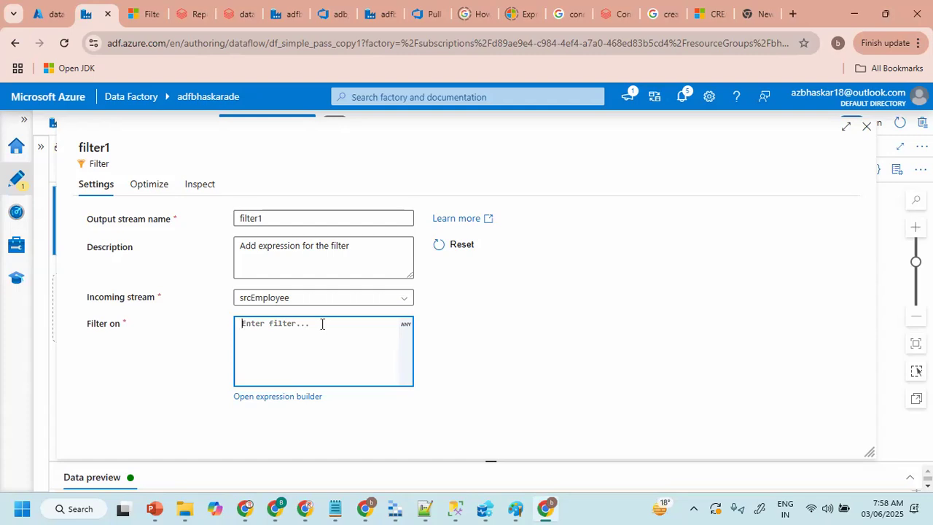
{"action": "left_click", "coordinate": [278, 397]}
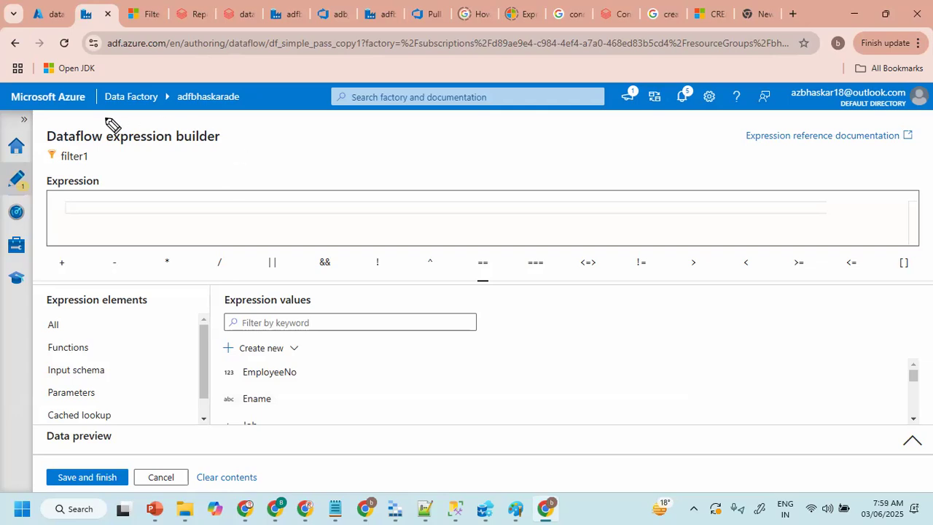
- Underline "Dataflow" in the heading, handwrite "Expressions" in the expression area, and bracket the operator row, labelling it "operators" in yellow
{"action": "left_click_drag", "start_coordinate": [62, 144], "coordinate": [104, 141]}
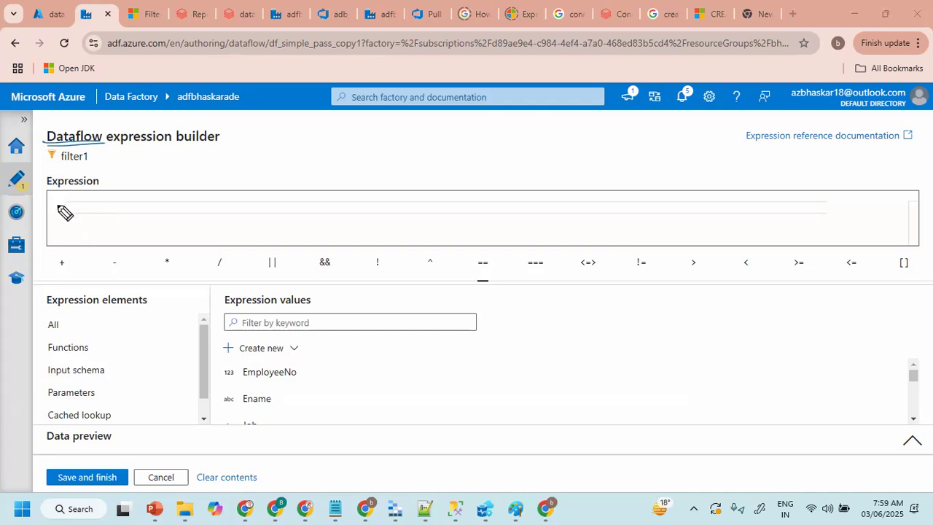
{"action": "mouse_move", "coordinate": [159, 207]}
{"action": "left_mouse_down"}
{"action": "mouse_move", "coordinate": [146, 226]}
{"action": "mouse_move", "coordinate": [208, 218]}
{"action": "mouse_move", "coordinate": [281, 229]}
{"action": "left_mouse_up"}
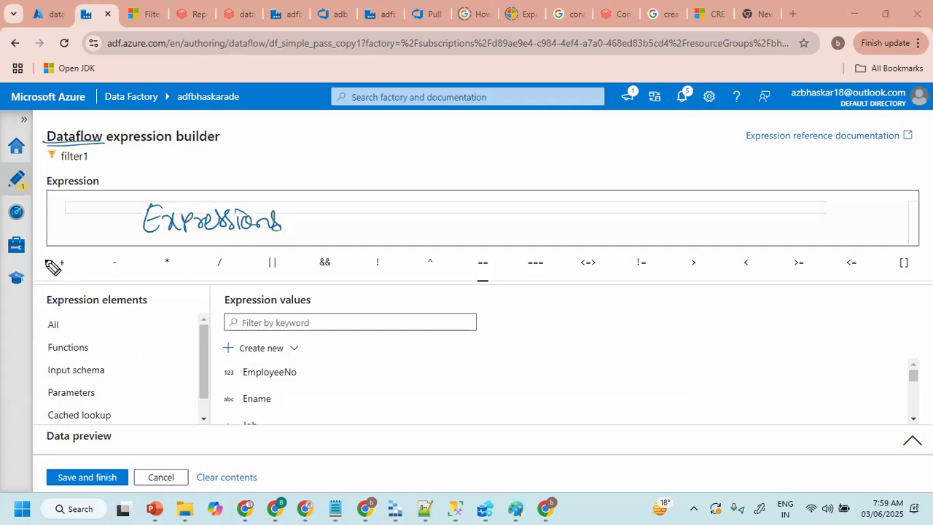
{"action": "left_click_drag", "start_coordinate": [49, 251], "coordinate": [48, 275]}
{"action": "left_click_drag", "start_coordinate": [888, 249], "coordinate": [883, 277]}
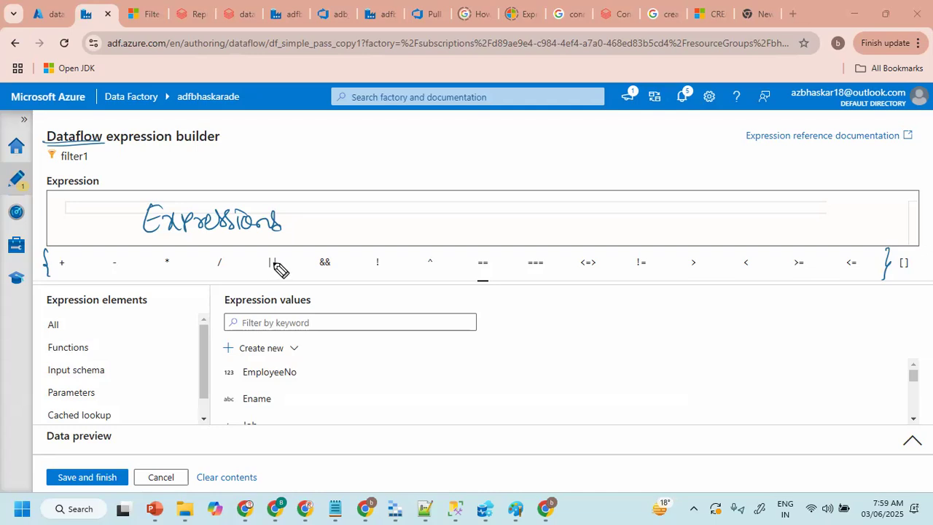
{"action": "left_click_drag", "start_coordinate": [272, 264], "coordinate": [370, 265]}
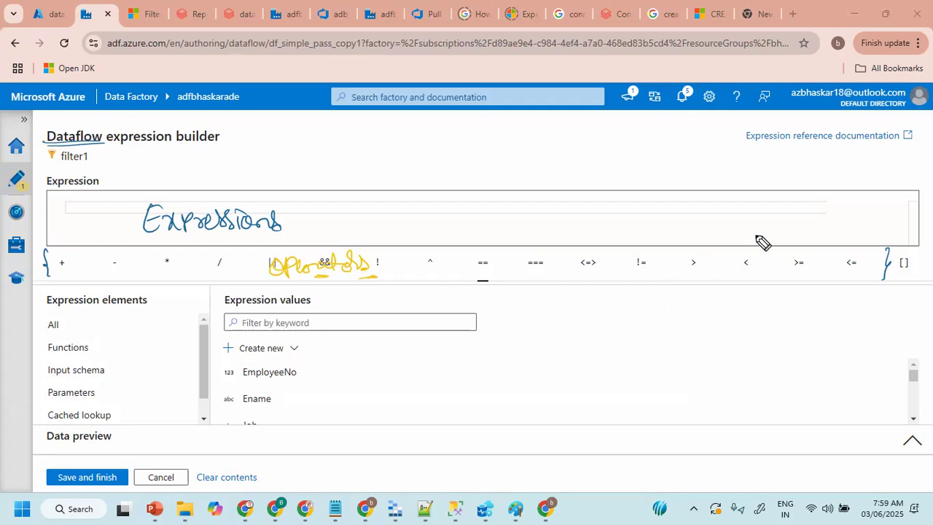
- Circle the expression reference documentation link and Functions in yellow, and handwrite an underlined "likes" by the heading and "Definition" among the expression values
{"action": "mouse_move", "coordinate": [902, 152]}
{"action": "left_mouse_down"}
{"action": "mouse_move", "coordinate": [907, 136]}
{"action": "mouse_move", "coordinate": [751, 130]}
{"action": "mouse_move", "coordinate": [911, 146]}
{"action": "mouse_move", "coordinate": [834, 120]}
{"action": "left_mouse_up"}
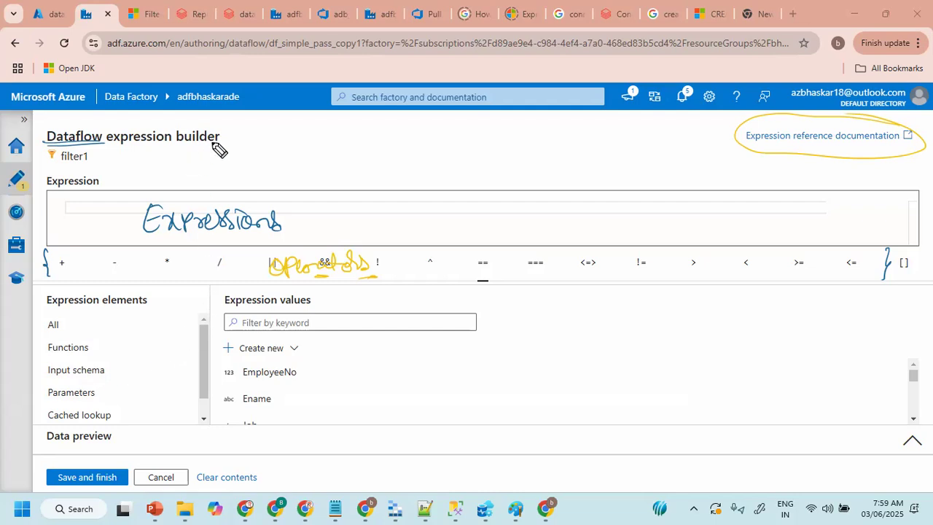
{"action": "left_click_drag", "start_coordinate": [241, 132], "coordinate": [289, 131]}
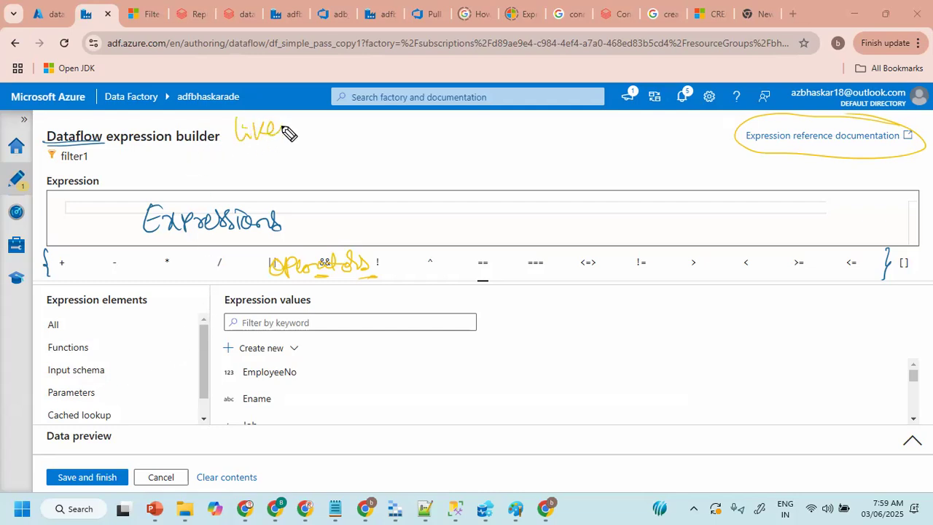
{"action": "left_click_drag", "start_coordinate": [234, 148], "coordinate": [293, 138]}
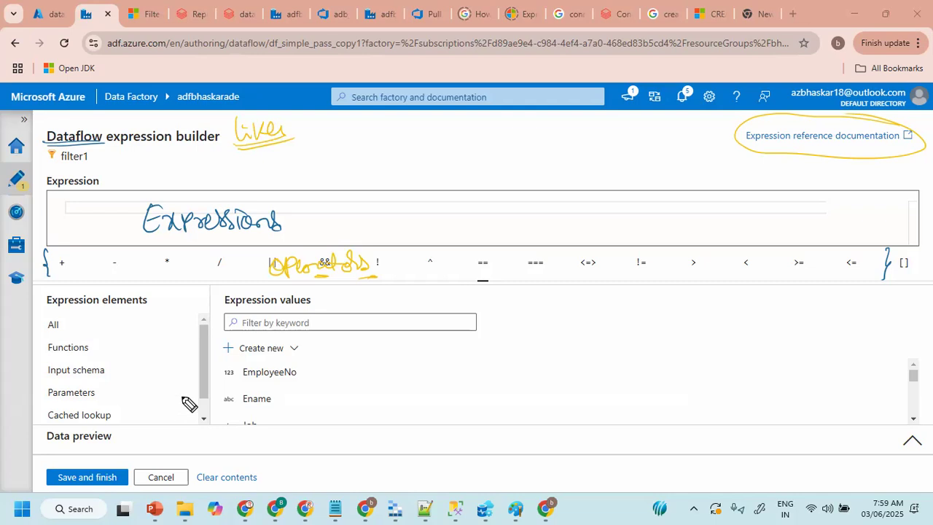
{"action": "mouse_move", "coordinate": [102, 340]}
{"action": "left_mouse_down"}
{"action": "mouse_move", "coordinate": [31, 366]}
{"action": "mouse_move", "coordinate": [31, 358]}
{"action": "left_mouse_up"}
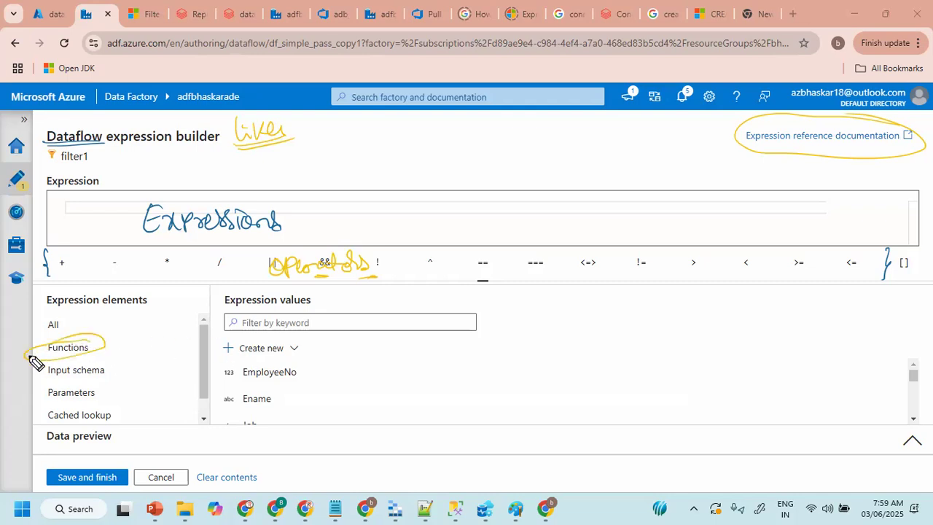
{"action": "mouse_move", "coordinate": [456, 357]}
{"action": "left_mouse_down"}
{"action": "mouse_move", "coordinate": [446, 349]}
{"action": "mouse_move", "coordinate": [455, 357]}
{"action": "mouse_move", "coordinate": [505, 348]}
{"action": "mouse_move", "coordinate": [516, 359]}
{"action": "mouse_move", "coordinate": [523, 347]}
{"action": "mouse_move", "coordinate": [546, 364]}
{"action": "left_mouse_up"}
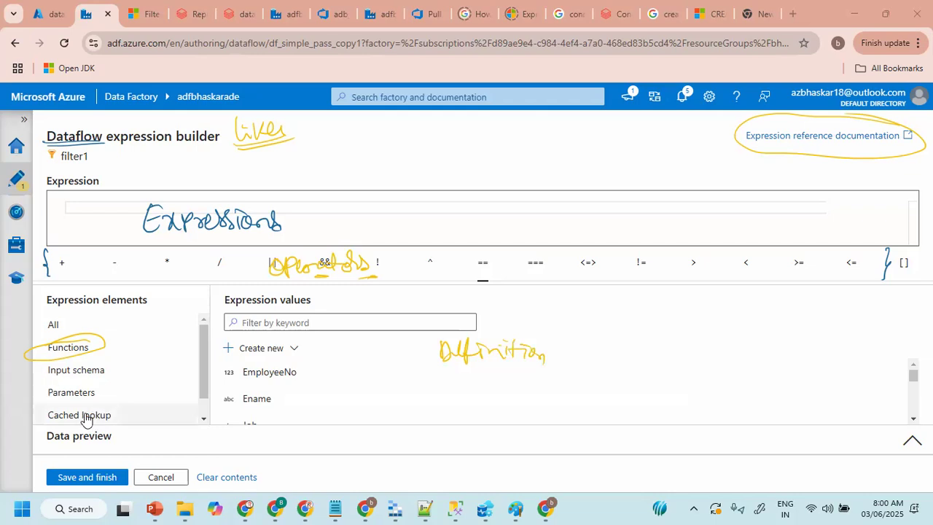
- Look through the functions available in the expression builder, including their signatures and descriptions
{"action": "left_click", "coordinate": [71, 356]}
{"action": "mouse_move", "coordinate": [277, 362]}
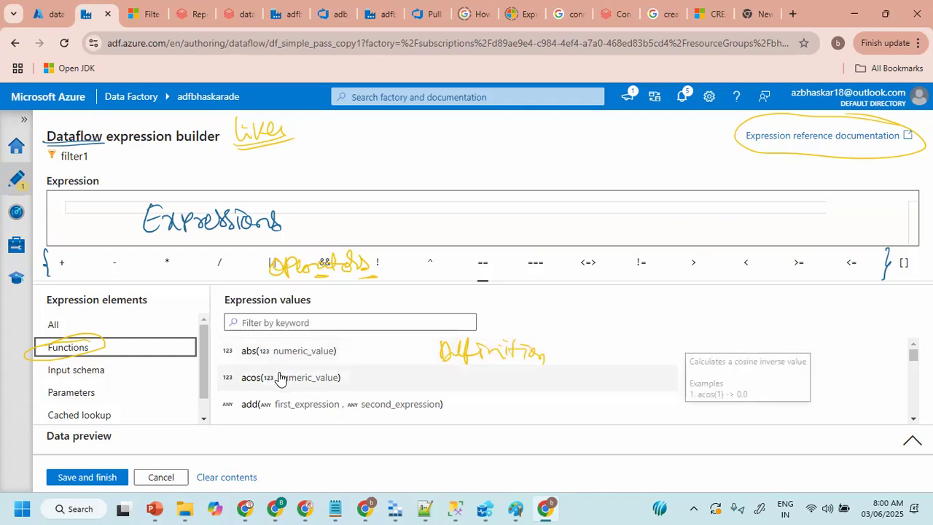
{"action": "scroll", "coordinate": [288, 389], "scroll_direction": "down", "scroll_amount": 5}
{"action": "scroll", "coordinate": [287, 392], "scroll_direction": "down", "scroll_amount": 5}
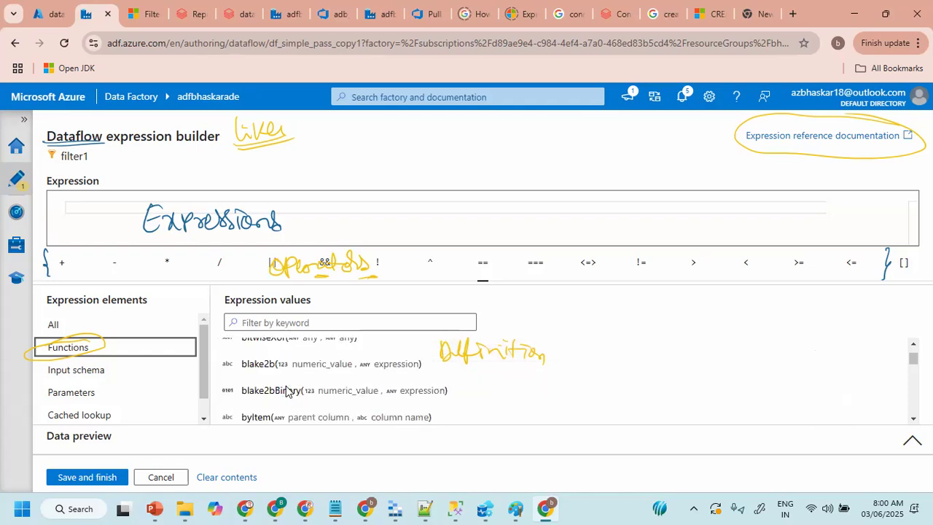
{"action": "scroll", "coordinate": [270, 385], "scroll_direction": "down", "scroll_amount": 3}
{"action": "scroll", "coordinate": [266, 387], "scroll_direction": "down", "scroll_amount": 2}
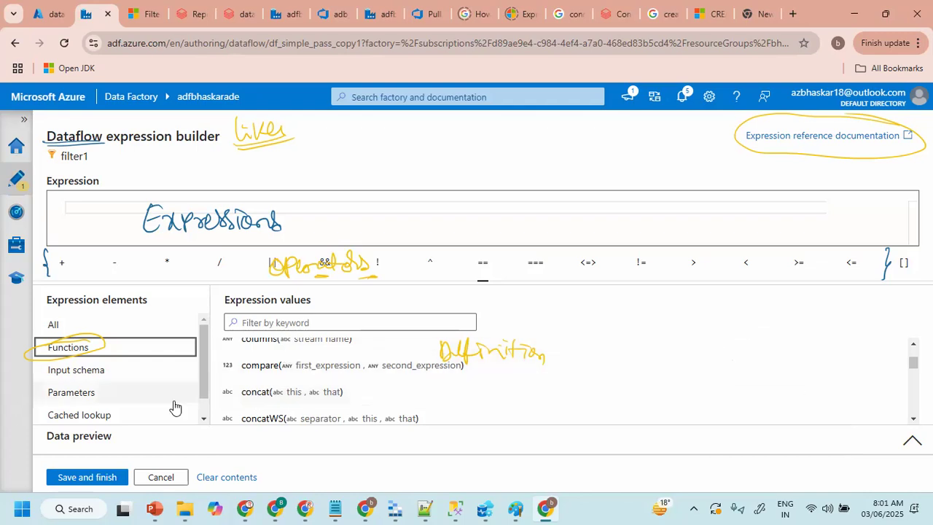
- Examine the input schema columns and the cached lookup entries among the expression elements
{"action": "left_click", "coordinate": [94, 372]}
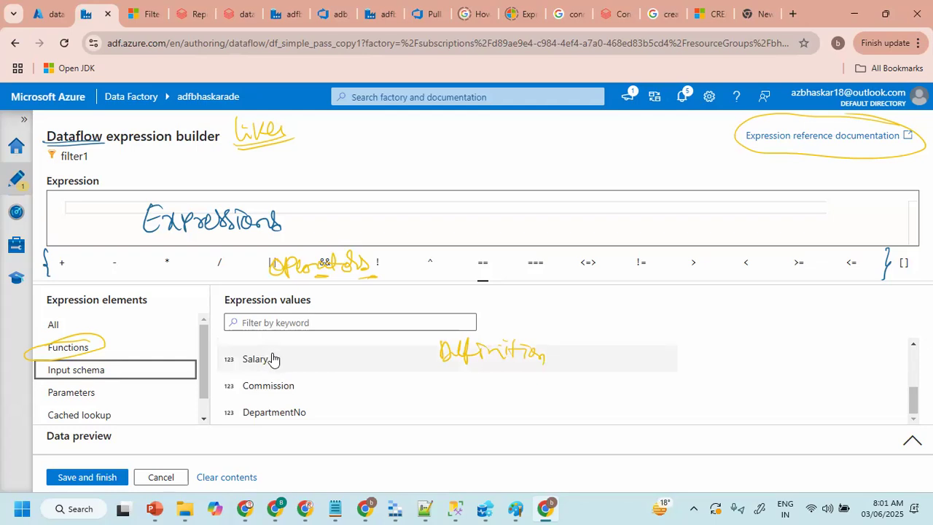
{"action": "mouse_move", "coordinate": [913, 400]}
{"action": "left_mouse_down"}
{"action": "mouse_move", "coordinate": [913, 365]}
{"action": "mouse_move", "coordinate": [913, 399]}
{"action": "left_mouse_up"}
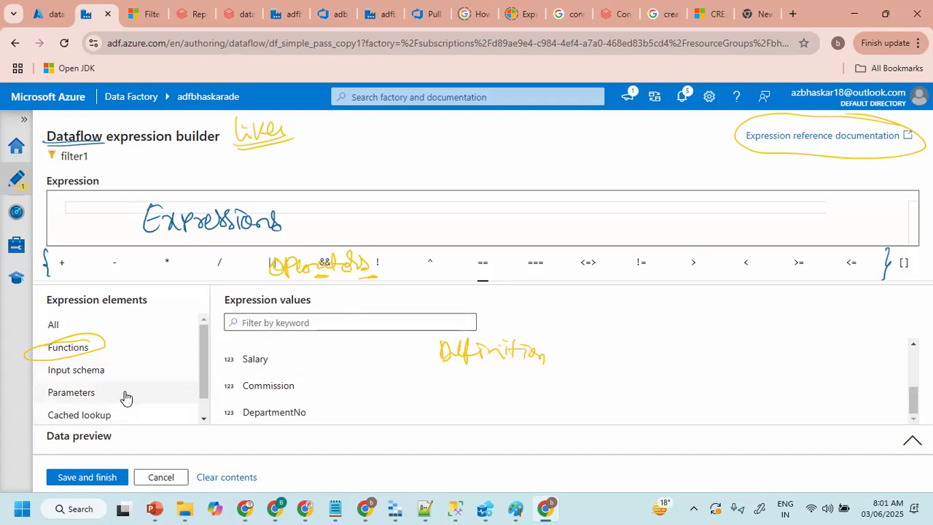
{"action": "scroll", "coordinate": [207, 372], "scroll_direction": "down", "scroll_amount": 1}
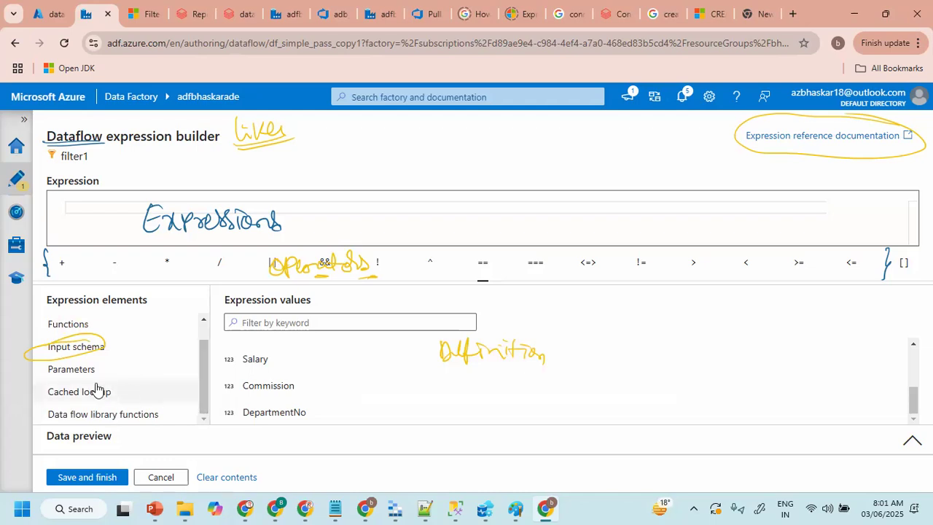
{"action": "left_click", "coordinate": [91, 396]}
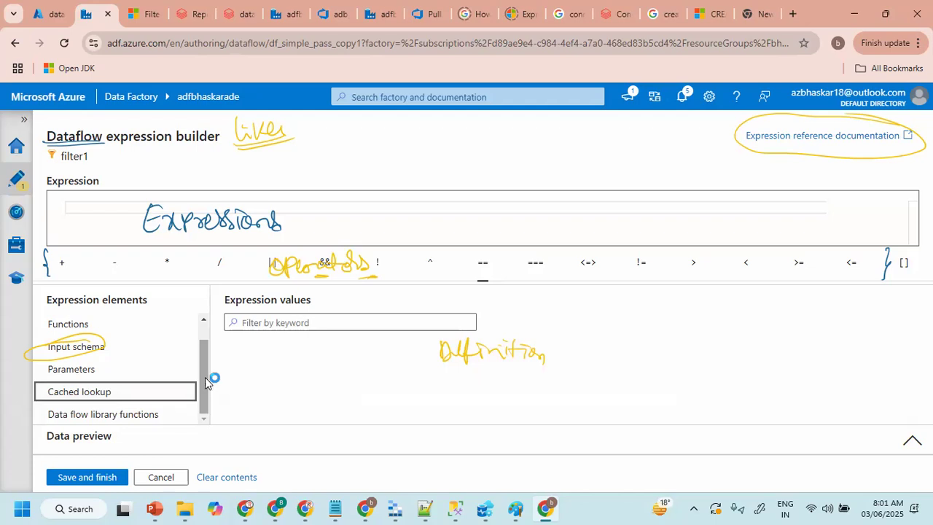
{"action": "left_click_drag", "start_coordinate": [205, 376], "coordinate": [207, 357]}
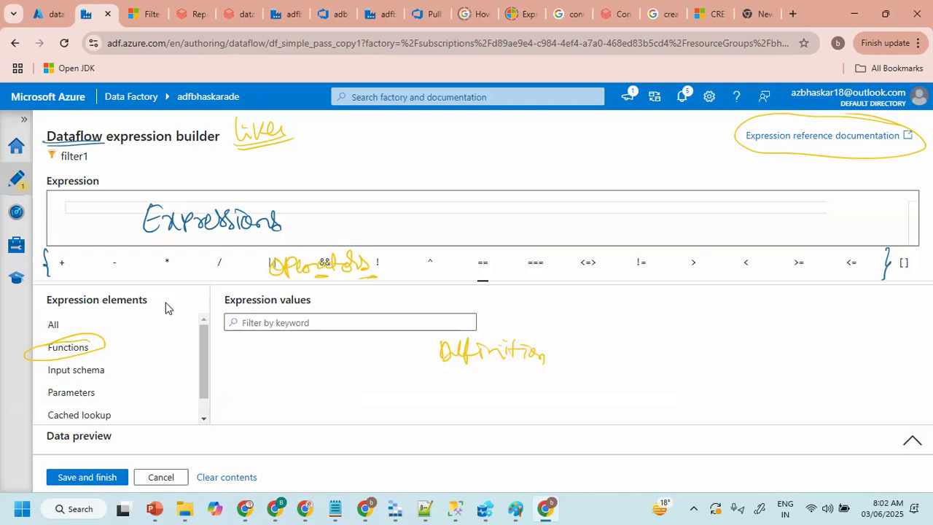
- Set the filter1 condition to Job=="MANAGER", save it, close the transformation settings and enlarge the data preview to check the filtered rows
{"action": "left_click", "coordinate": [278, 216]}
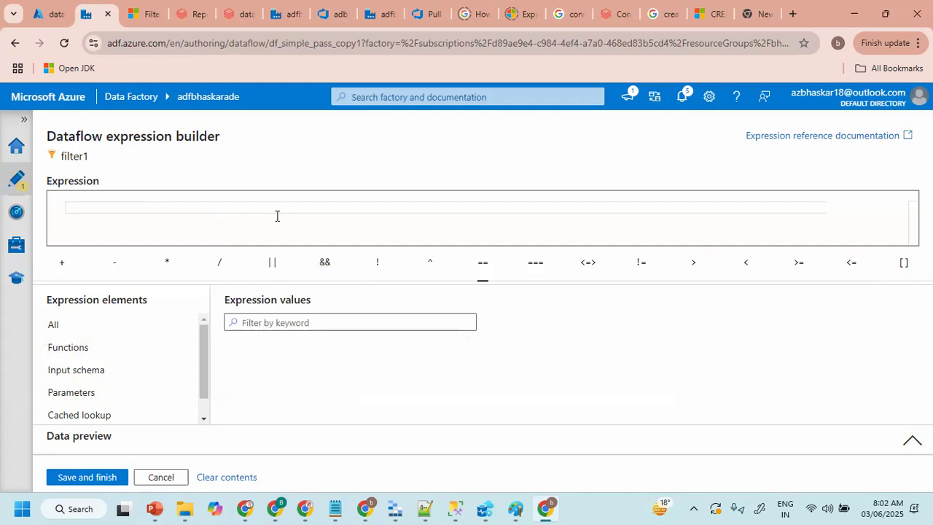
{"action": "type", "text": "jo"}
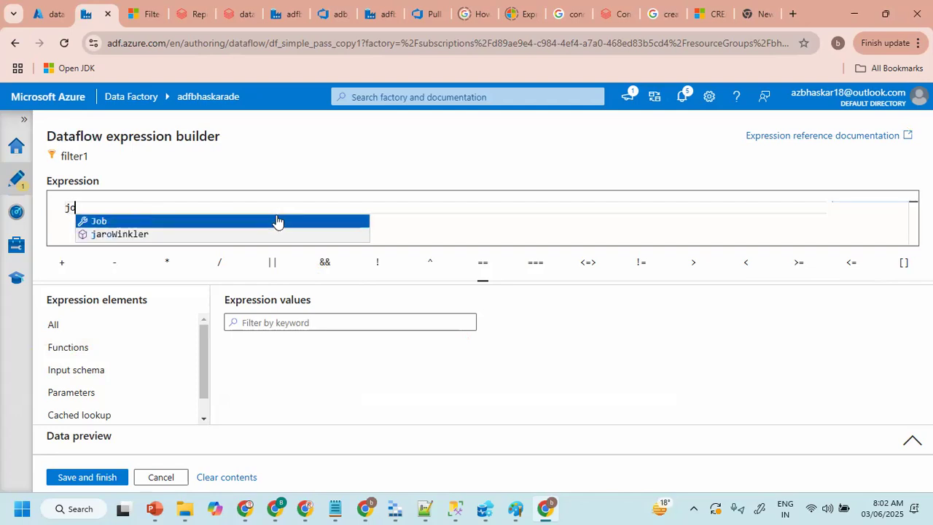
{"action": "left_click", "coordinate": [276, 221]}
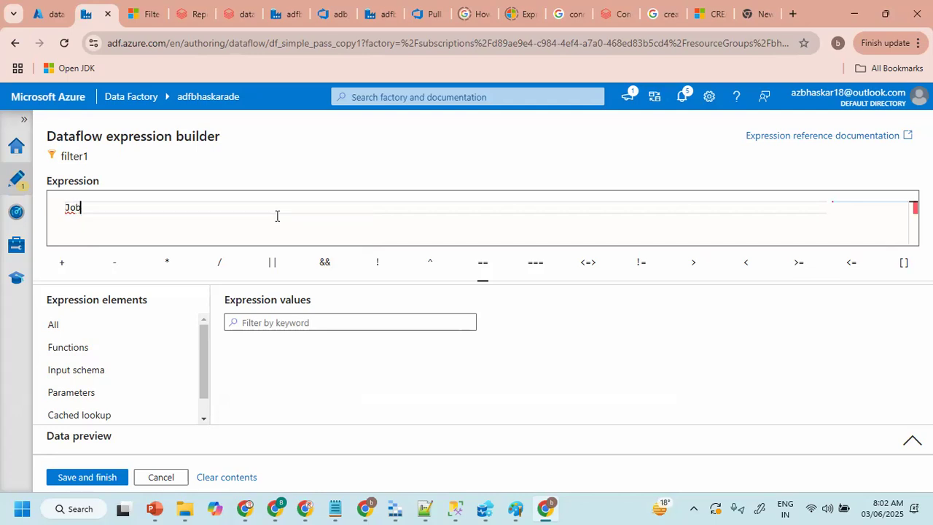
{"action": "type", "text": "=="}
{"action": "type", "text": "'"}
{"action": "type", "text": "MANAGER"}
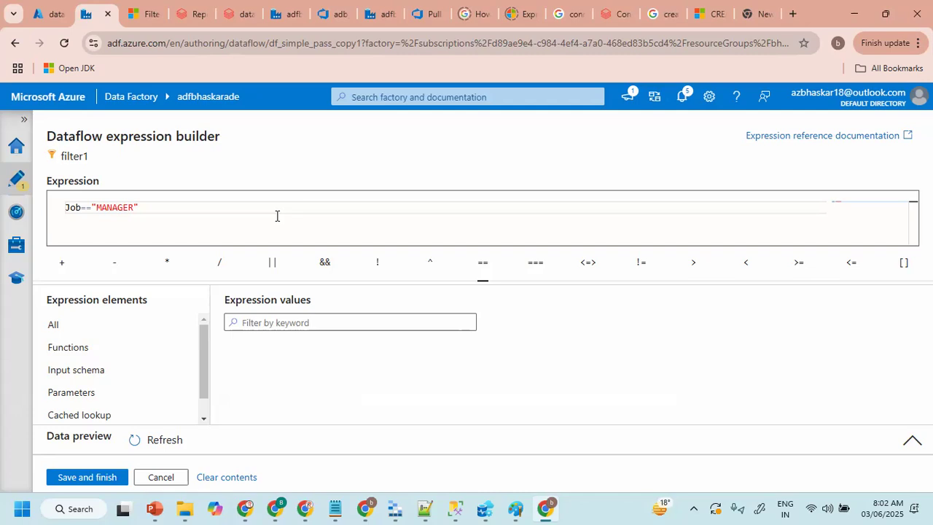
{"action": "left_click", "coordinate": [87, 477]}
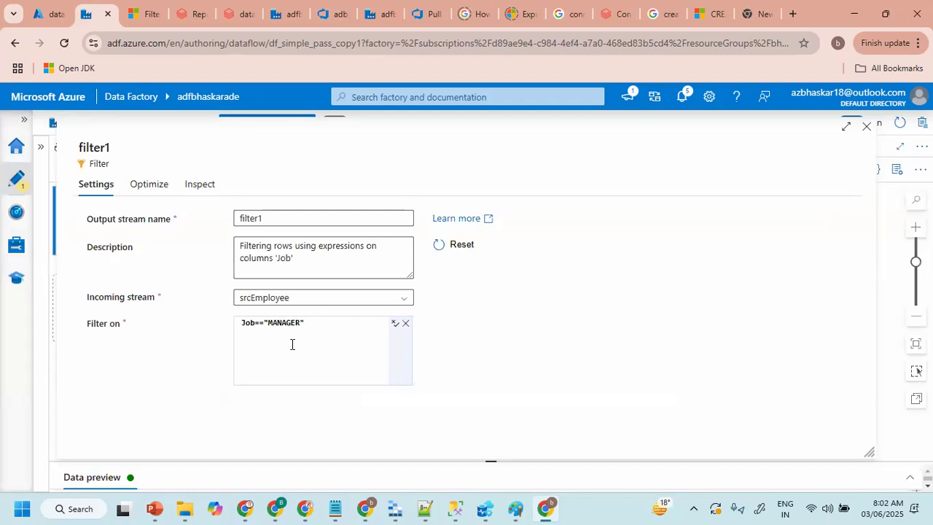
{"action": "left_click", "coordinate": [866, 128]}
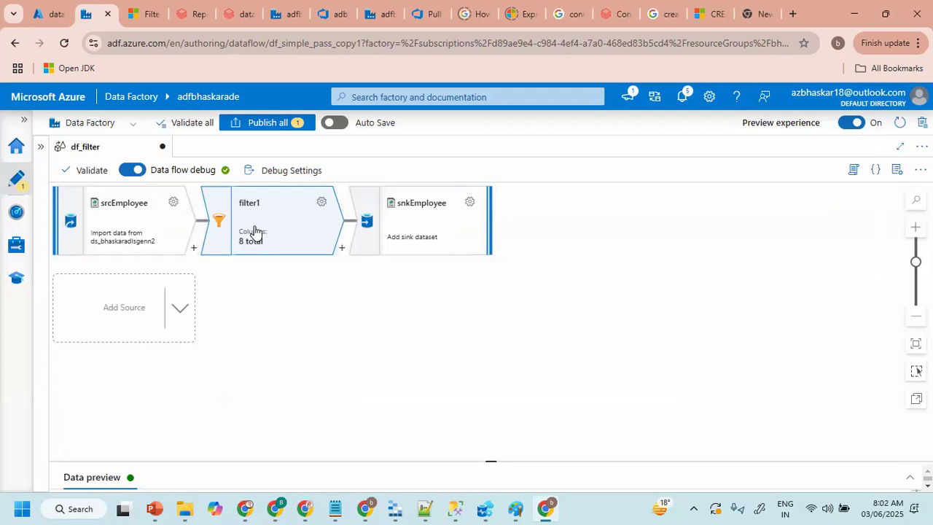
{"action": "left_click_drag", "start_coordinate": [387, 459], "coordinate": [397, 300]}
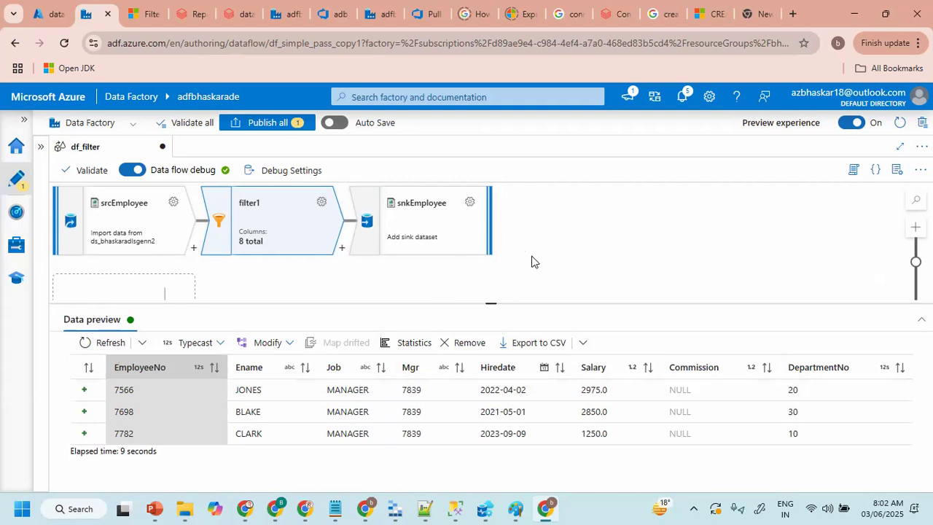
- Create a new pipeline, hiding its properties and collapsing the factory resources to enlarge the canvas
{"action": "left_click", "coordinate": [40, 147]}
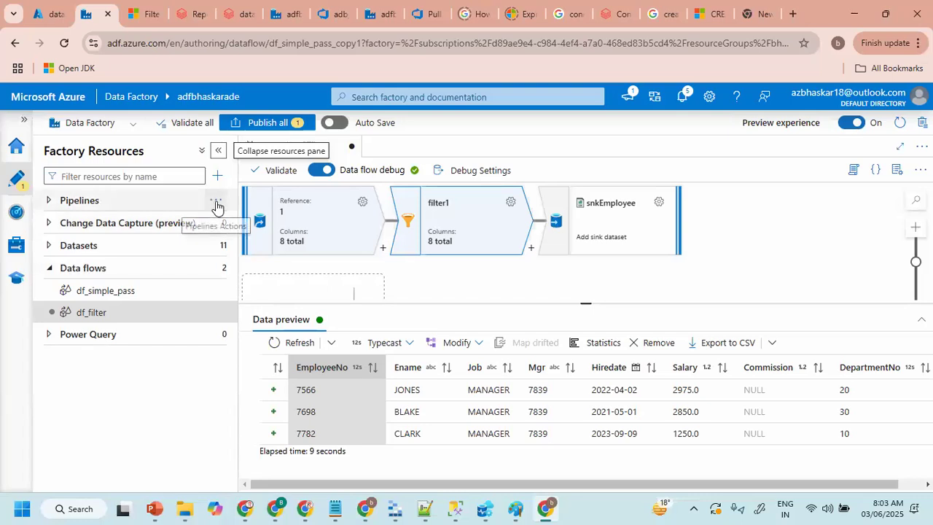
{"action": "left_click", "coordinate": [216, 201]}
{"action": "left_click", "coordinate": [252, 222]}
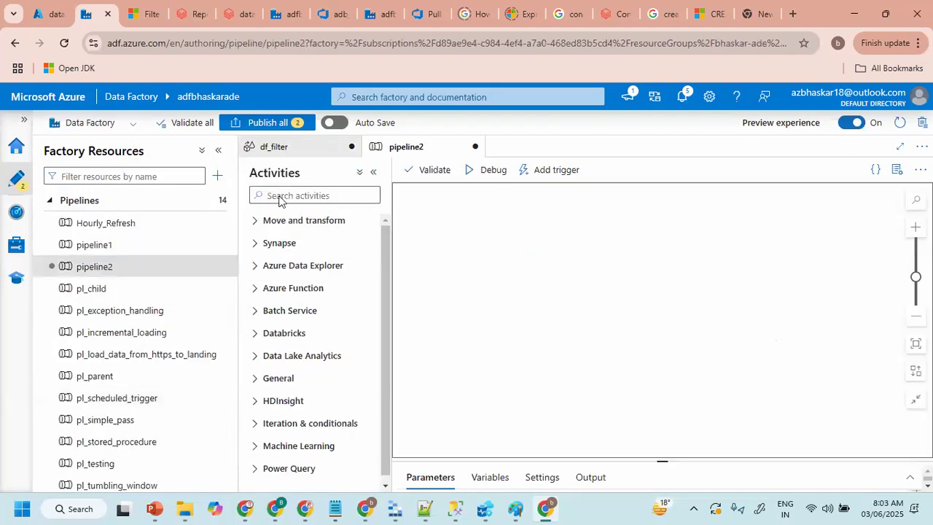
{"action": "left_click", "coordinate": [896, 169]}
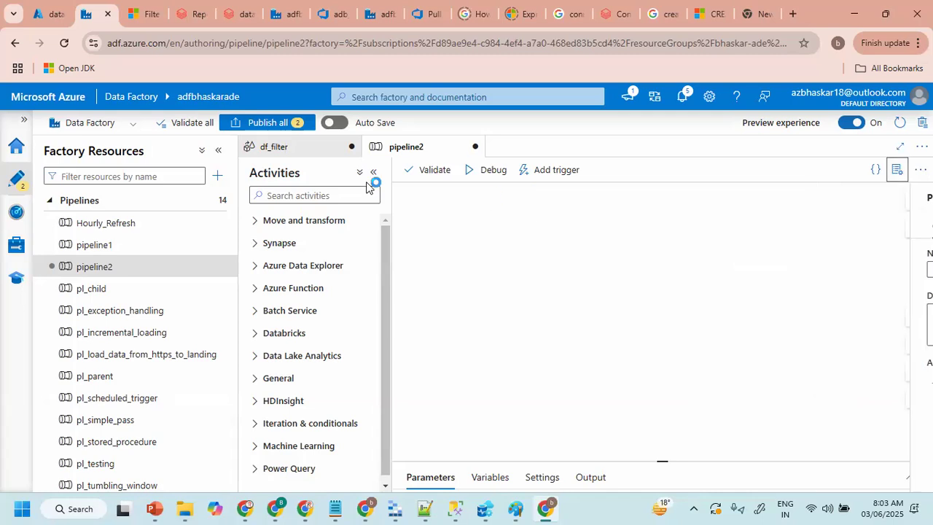
{"action": "left_click", "coordinate": [218, 152]}
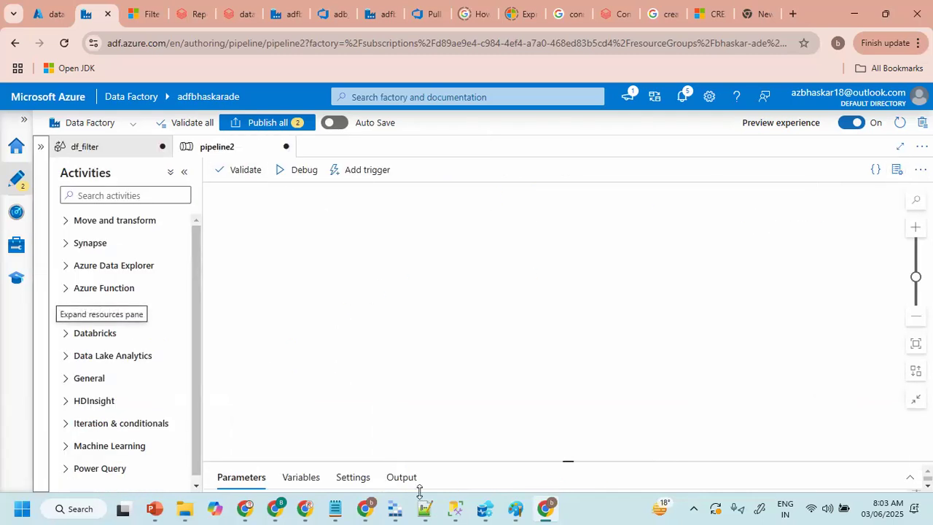
- Add a Data flow activity from the move and transform group to the new pipeline, with the activity configuration area enlarged
{"action": "left_click_drag", "start_coordinate": [427, 457], "coordinate": [430, 341]}
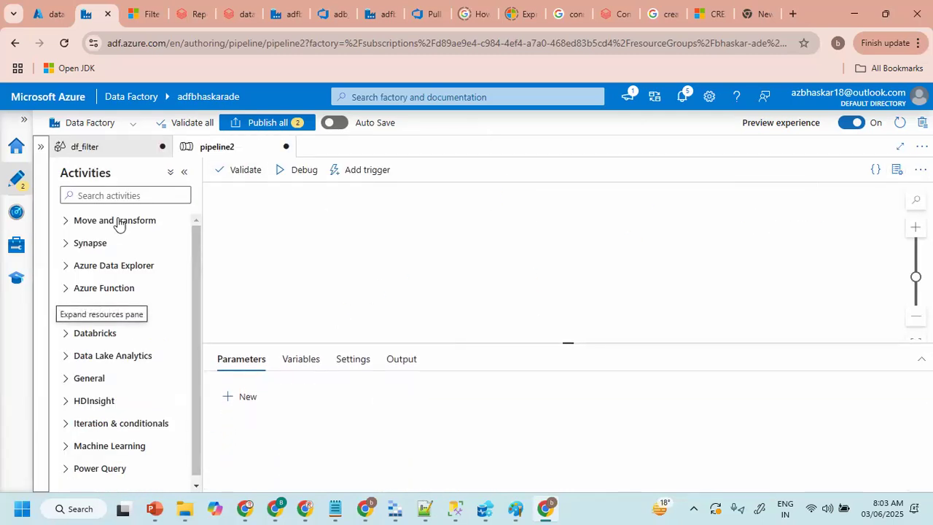
{"action": "left_click", "coordinate": [66, 221]}
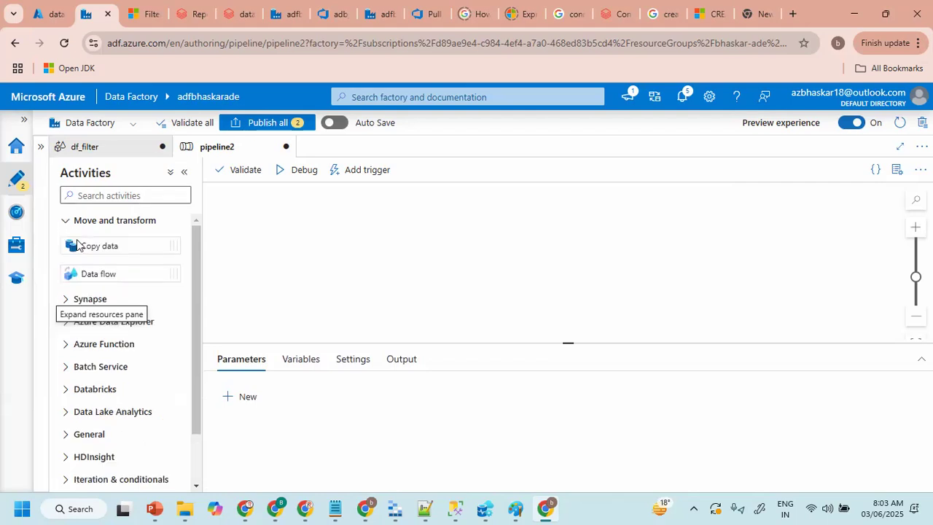
{"action": "left_click_drag", "start_coordinate": [100, 271], "coordinate": [373, 231]}
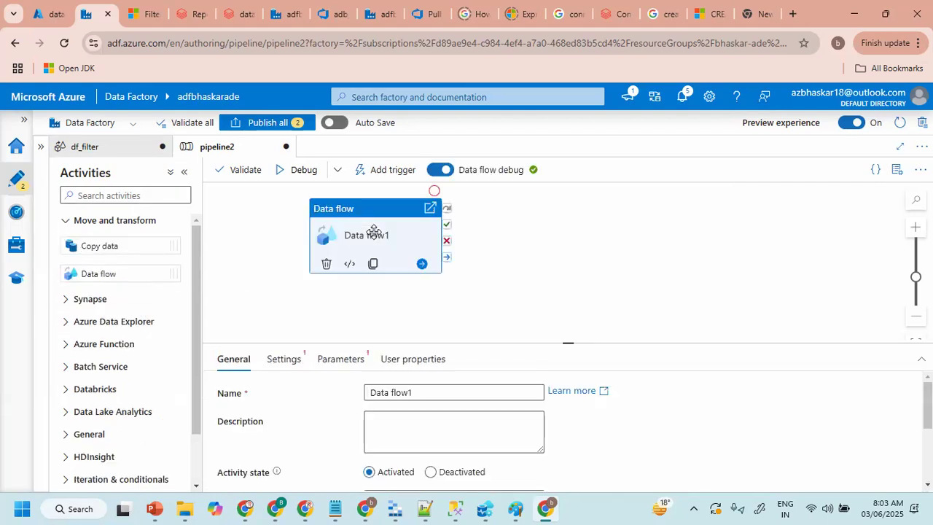
- Set the Data flow activity to run the df_filter data flow and restore the configuration area to its smaller height
{"action": "left_click", "coordinate": [289, 358]}
{"action": "left_click_drag", "start_coordinate": [364, 344], "coordinate": [364, 260]}
{"action": "left_click", "coordinate": [416, 365]}
{"action": "left_click", "coordinate": [416, 365]}
{"action": "left_click", "coordinate": [388, 310]}
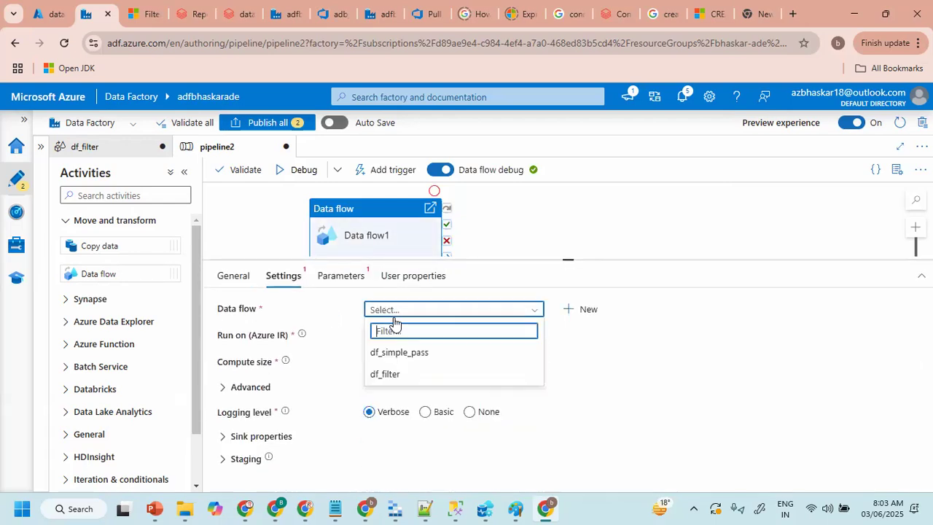
{"action": "left_click", "coordinate": [391, 381]}
{"action": "left_click_drag", "start_coordinate": [514, 258], "coordinate": [508, 336]}
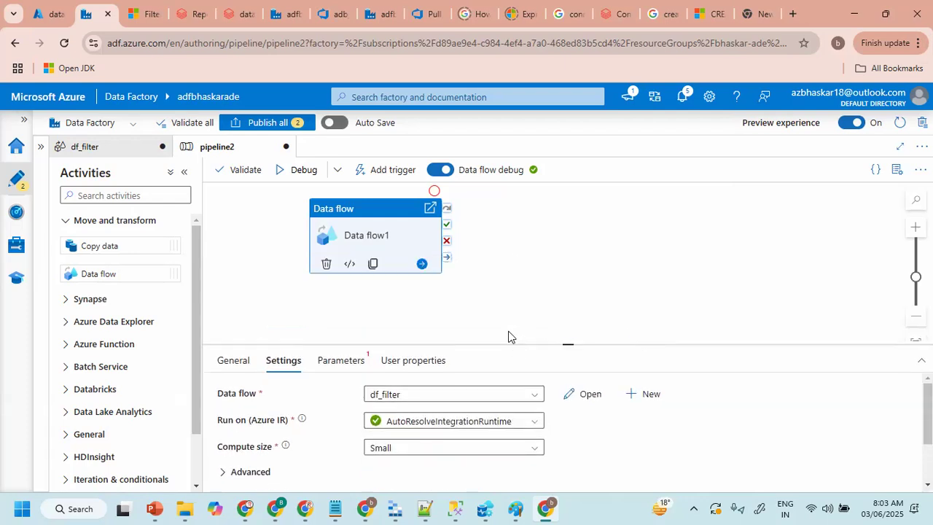
{"action": "left_click", "coordinate": [518, 292]}
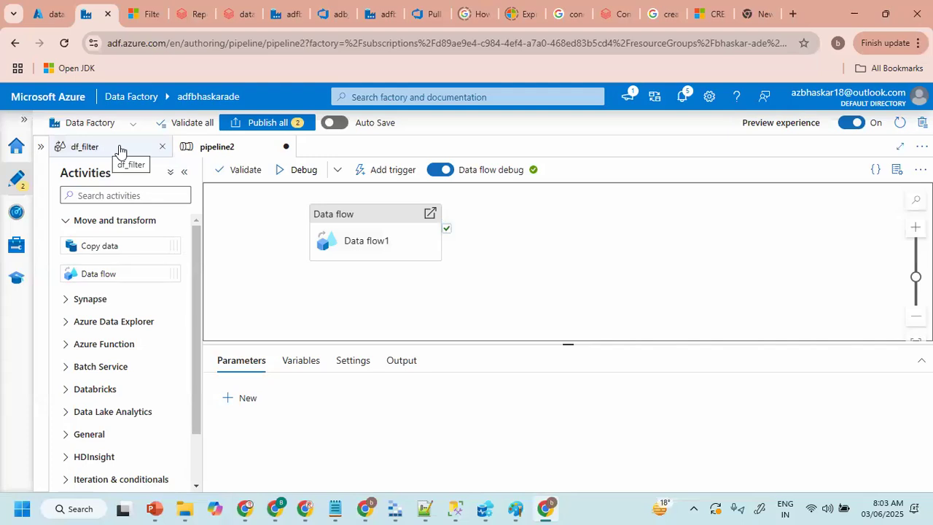
- In the df_filter data flow, set the snkEmployee sink's folder path to output/employee_manager within datafiles and close the sink settings
{"action": "left_click", "coordinate": [94, 150]}
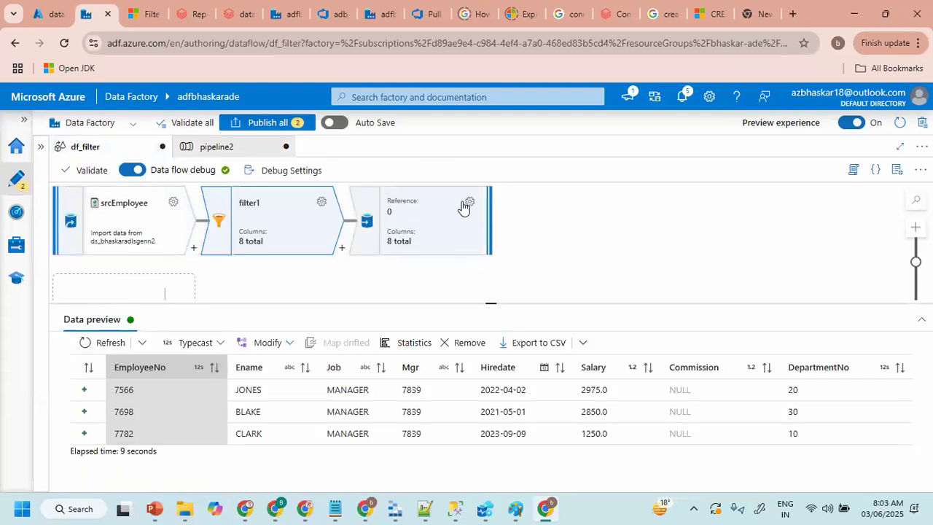
{"action": "left_click", "coordinate": [443, 209]}
{"action": "left_click", "coordinate": [470, 202]}
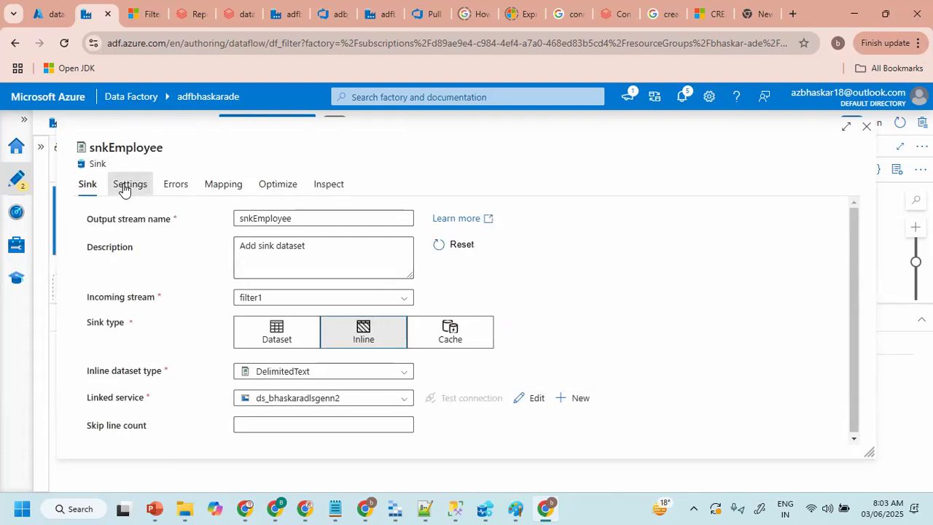
{"action": "left_click", "coordinate": [124, 188]}
{"action": "left_click", "coordinate": [442, 242]}
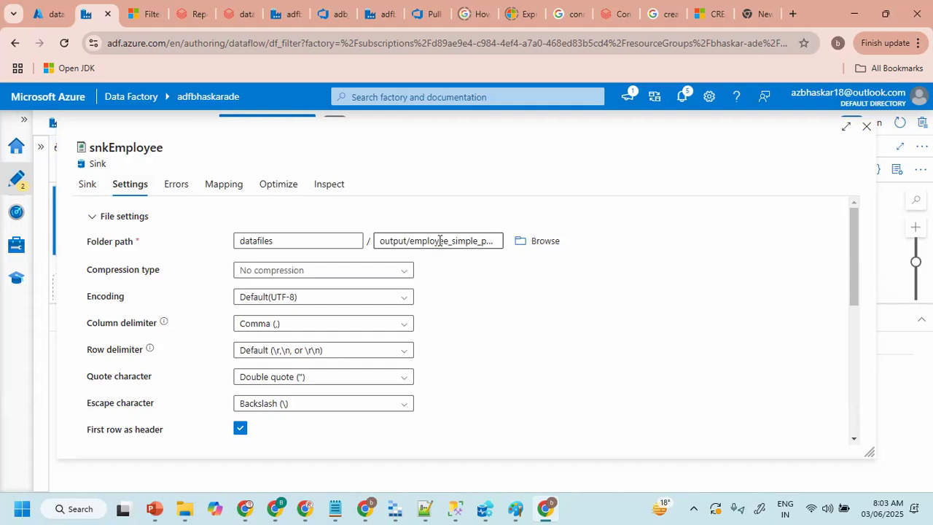
{"action": "left_click_drag", "start_coordinate": [410, 241], "coordinate": [502, 241]}
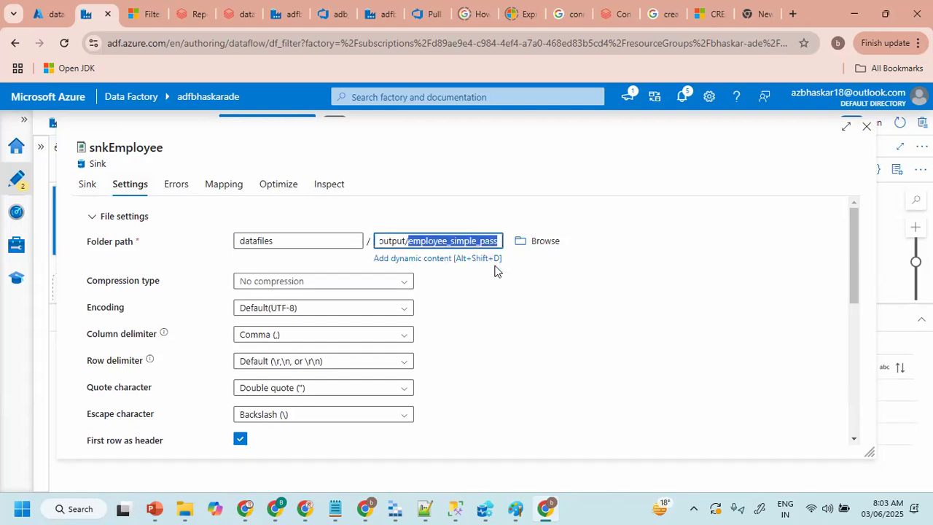
{"action": "key", "text": "BackSpace"}
{"action": "type", "text": "EMP"}
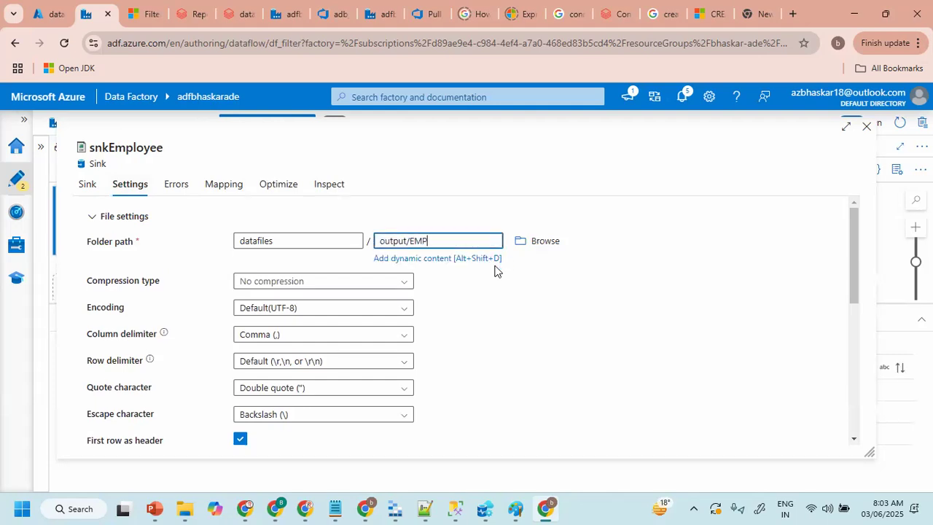
{"action": "type", "text": "loyee_manager"}
{"action": "left_click", "coordinate": [514, 327]}
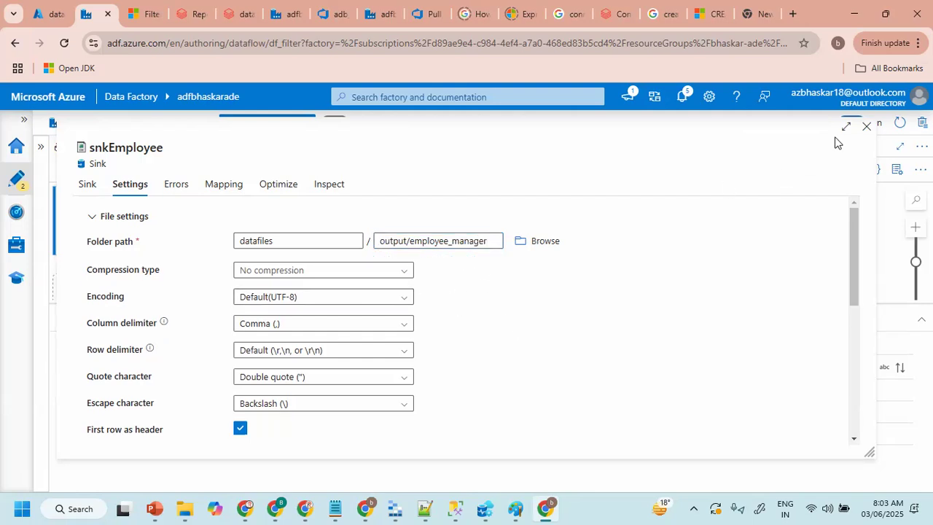
{"action": "left_click", "coordinate": [866, 128]}
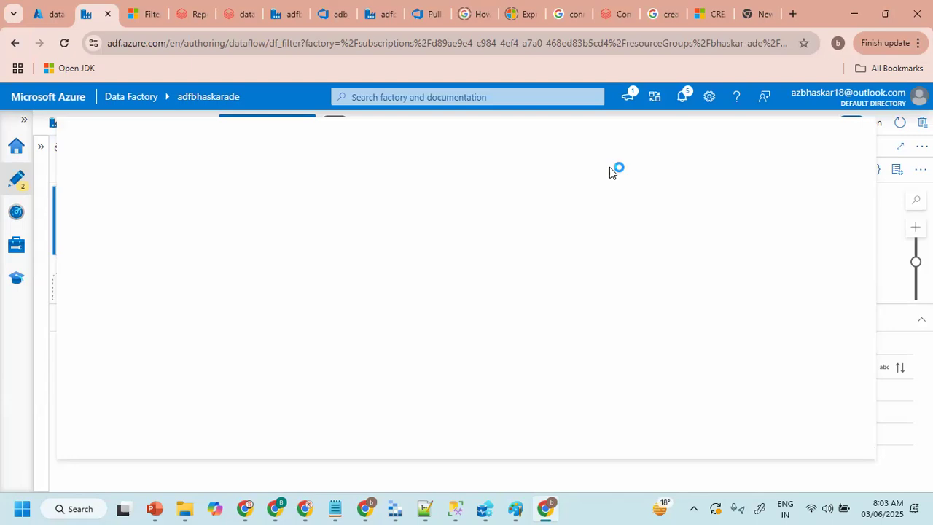
{"action": "left_click", "coordinate": [558, 236]}
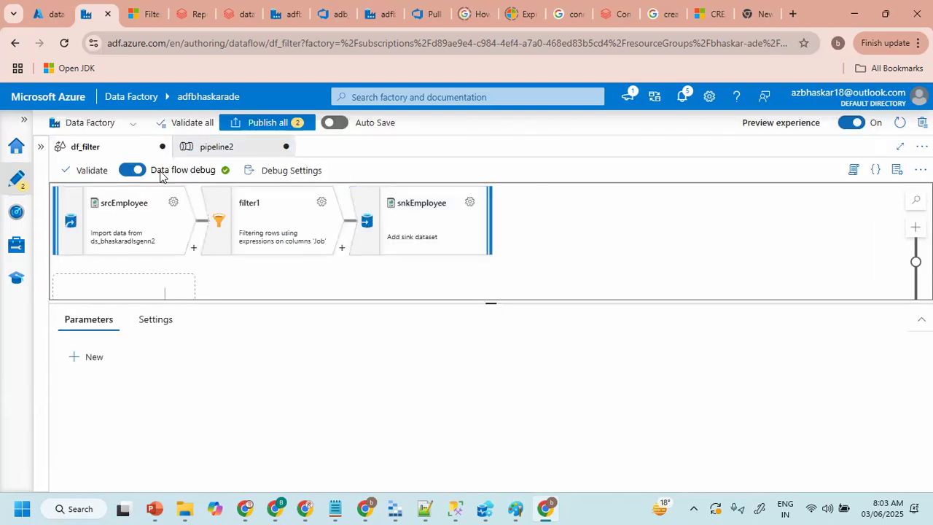
- Rename the pipeline as pl_filter in its properties and hide the properties again
{"action": "left_click", "coordinate": [211, 148]}
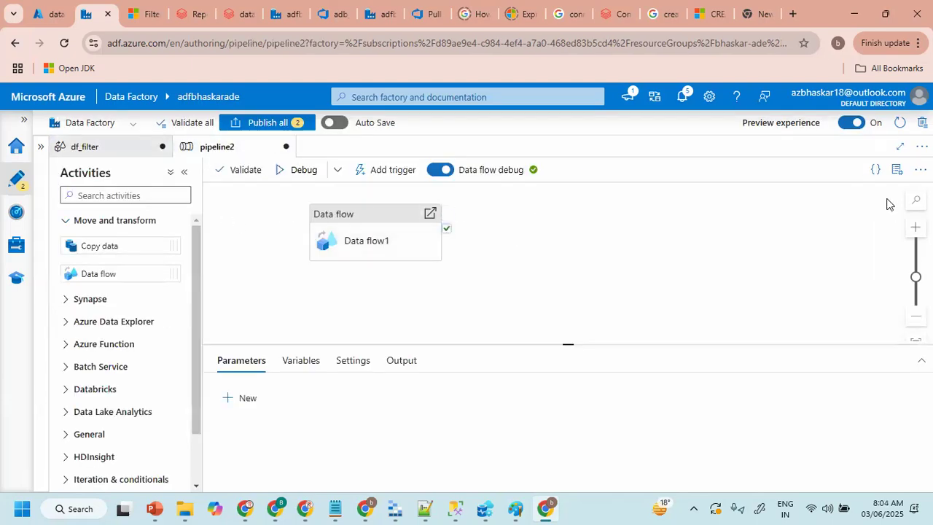
{"action": "left_click", "coordinate": [897, 169]}
{"action": "left_click_drag", "start_coordinate": [787, 270], "coordinate": [711, 277]}
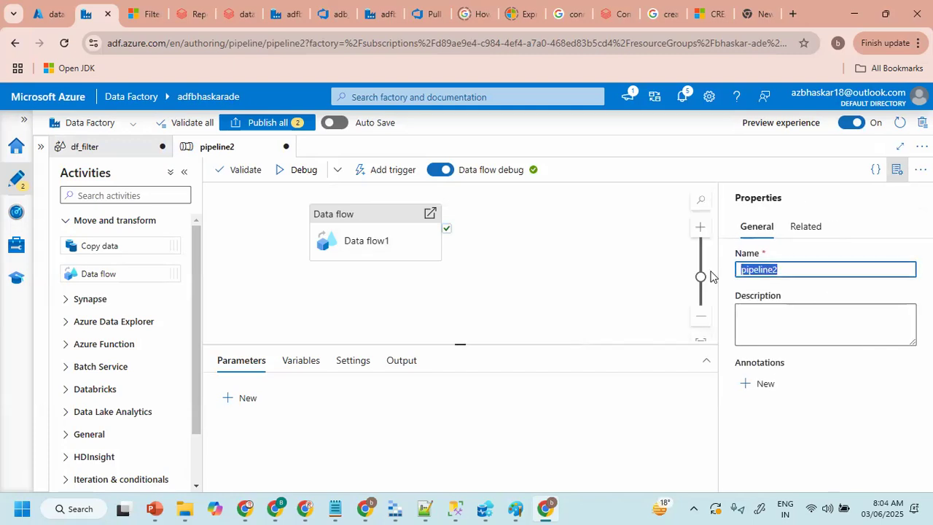
{"action": "type", "text": "pl_filter"}
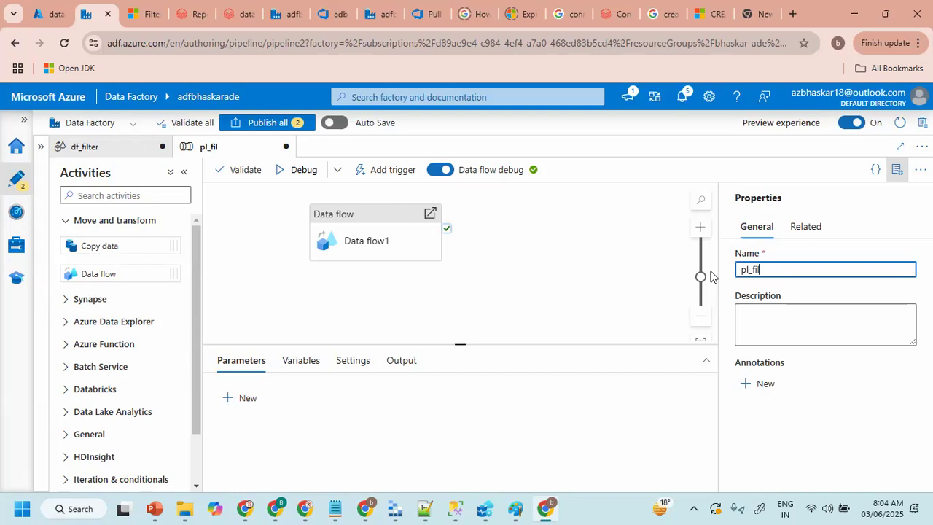
{"action": "left_click", "coordinate": [897, 169]}
- Run the pl_filter pipeline in debug mode and refresh the run output to follow its status
{"action": "left_click", "coordinate": [300, 173]}
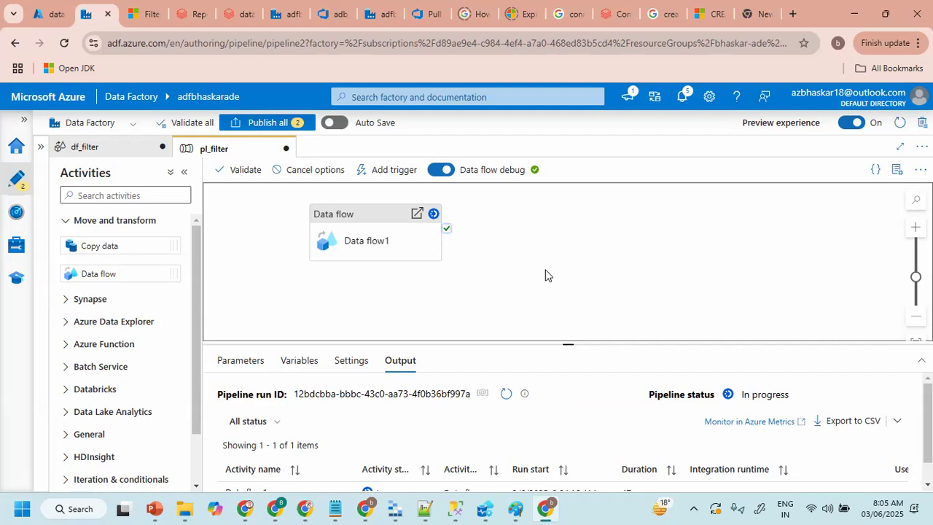
{"action": "left_click", "coordinate": [506, 393]}
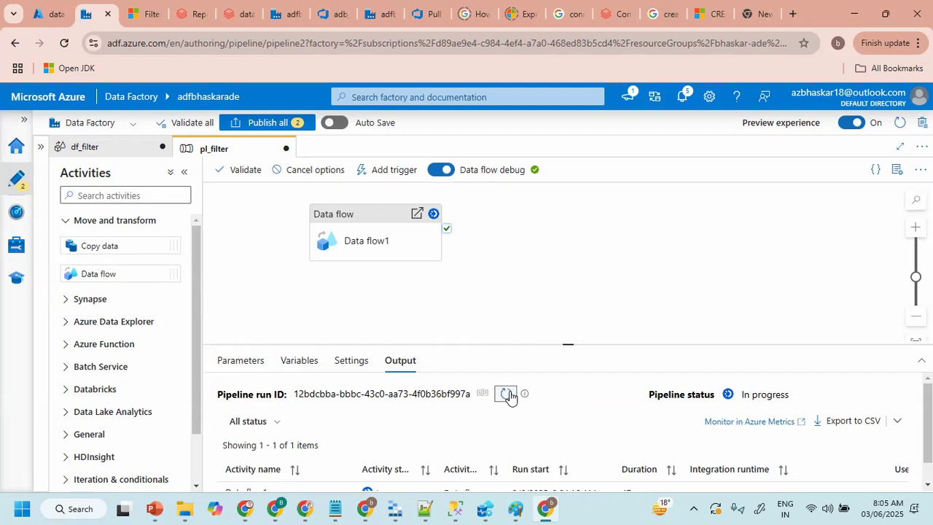
{"action": "left_click", "coordinate": [501, 396]}
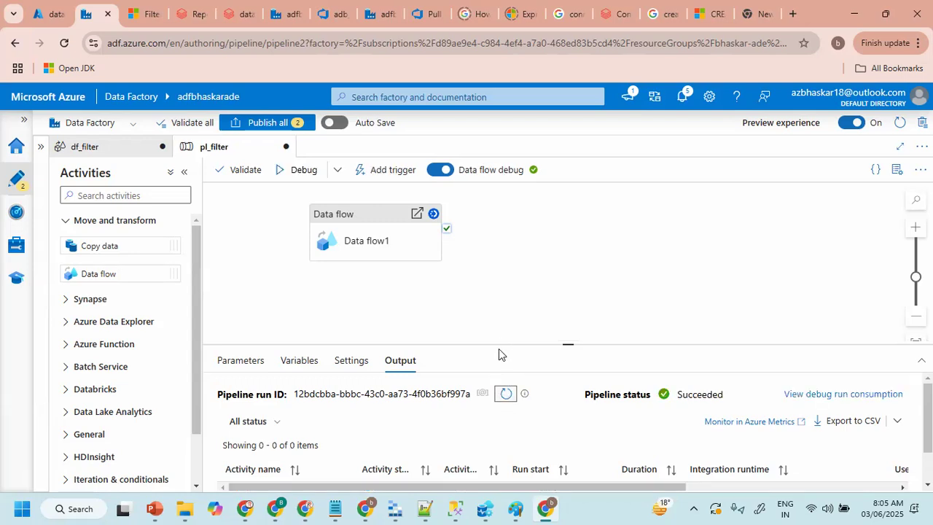
{"action": "left_click", "coordinate": [507, 395]}
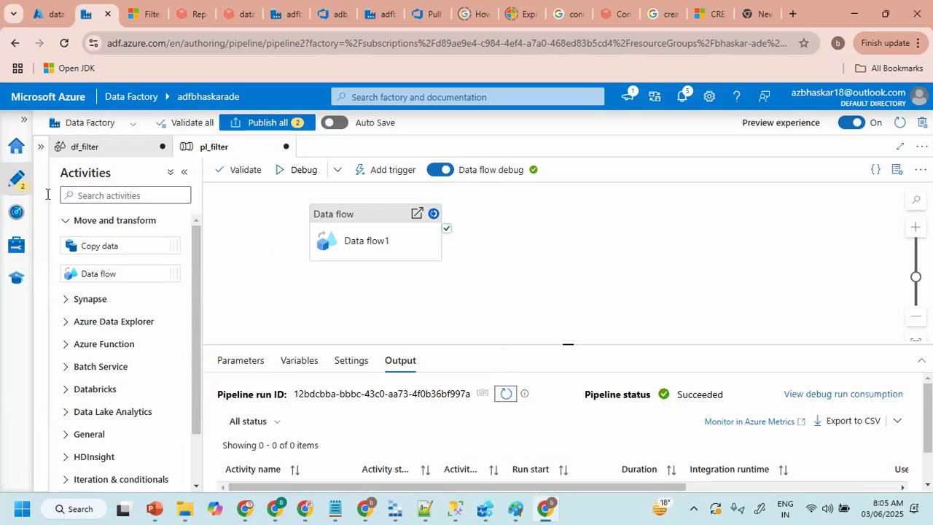
- Switch to the Azure portal and open the part-00000 CSV file in the datafiles container's output/employee_manager folder, expanding its details
{"action": "left_click", "coordinate": [39, 11]}
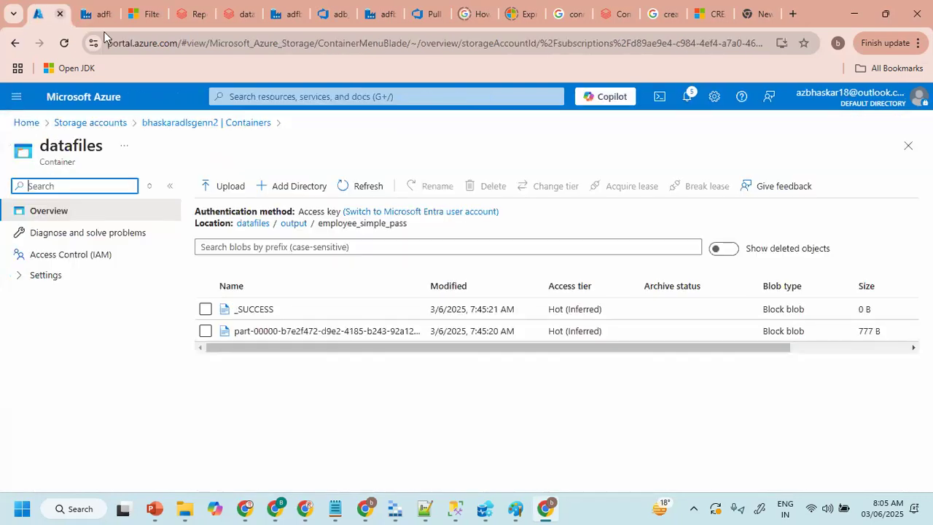
{"action": "left_click", "coordinate": [295, 224]}
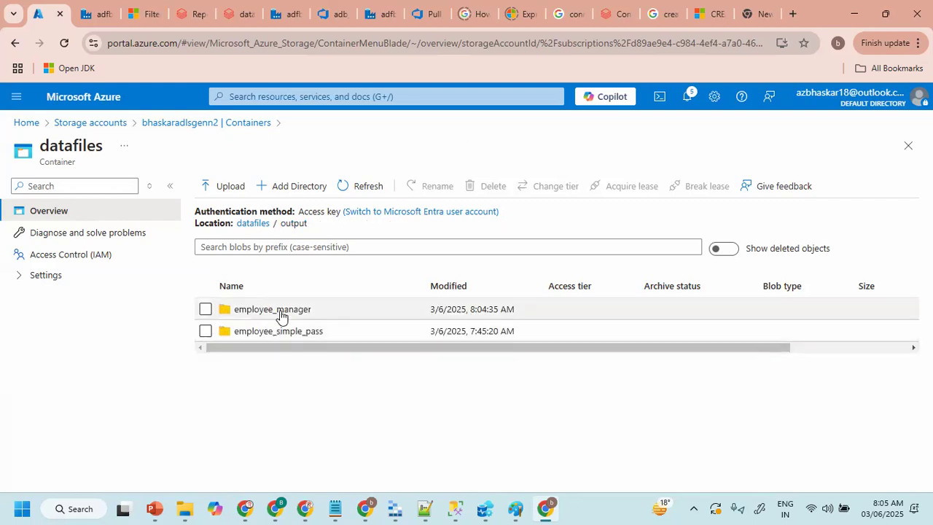
{"action": "left_click", "coordinate": [280, 312]}
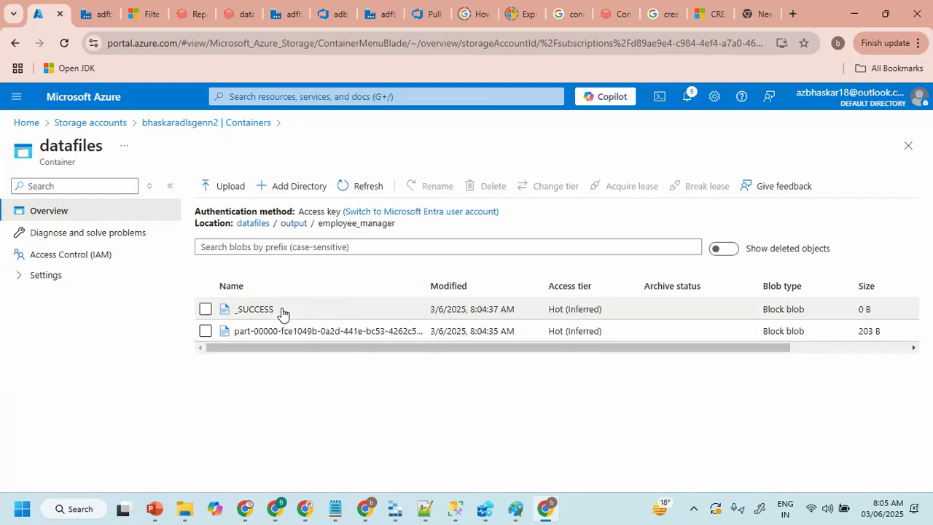
{"action": "left_click", "coordinate": [262, 332]}
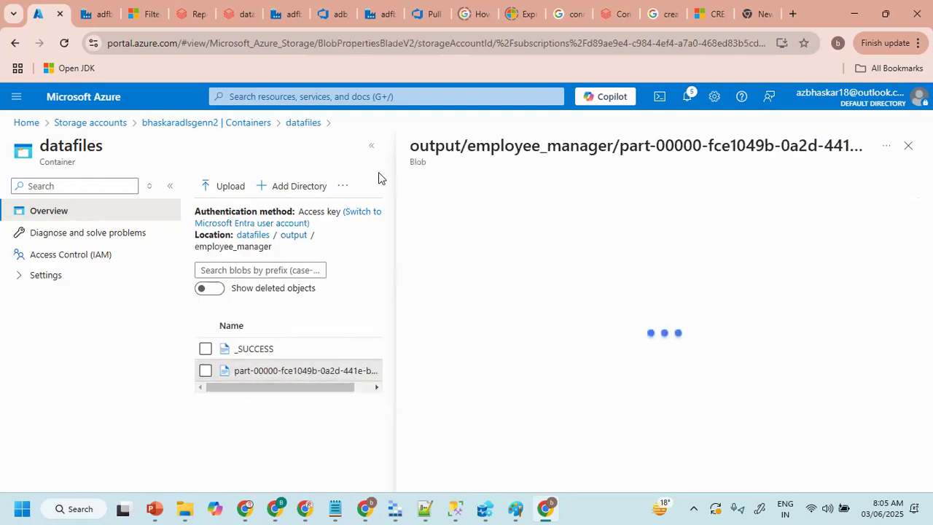
{"action": "left_click", "coordinate": [371, 149]}
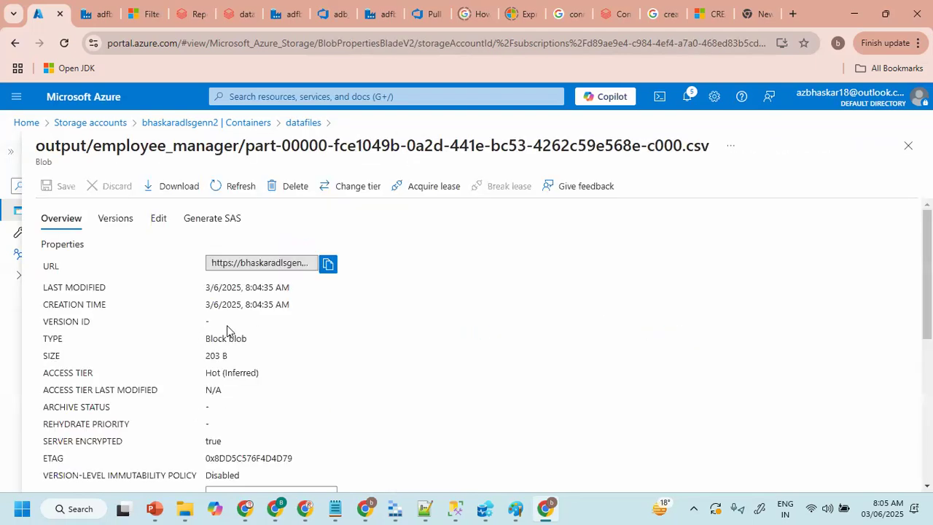
- Preview the CSV file's contents to check the Job values, close the file and return to the output folder
{"action": "left_click", "coordinate": [156, 220]}
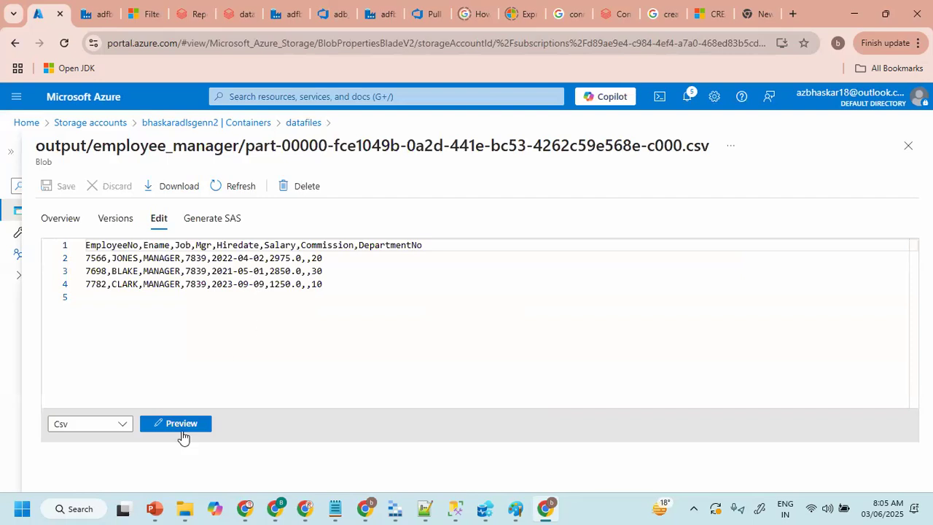
{"action": "left_click", "coordinate": [181, 425]}
{"action": "double_click", "coordinate": [198, 269]}
{"action": "double_click", "coordinate": [197, 290]}
{"action": "double_click", "coordinate": [196, 310]}
{"action": "left_click", "coordinate": [906, 145]}
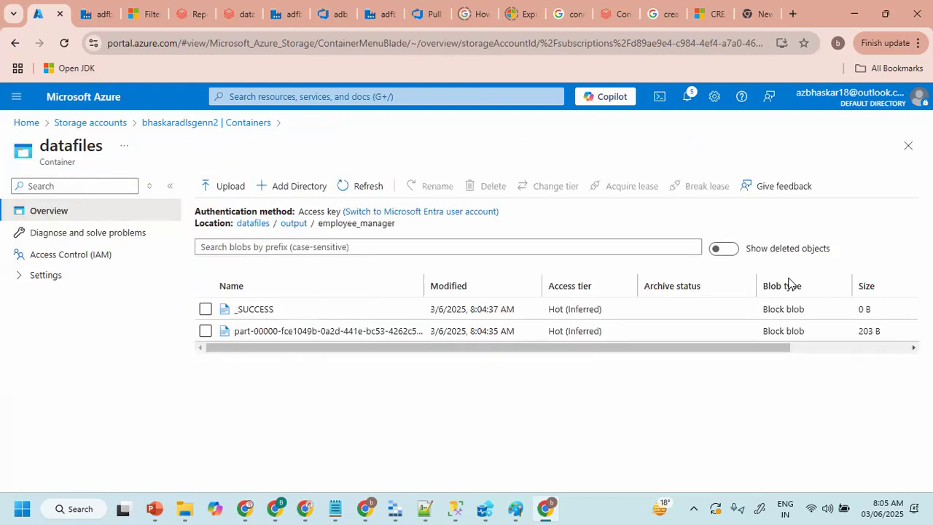
{"action": "left_click", "coordinate": [295, 224]}
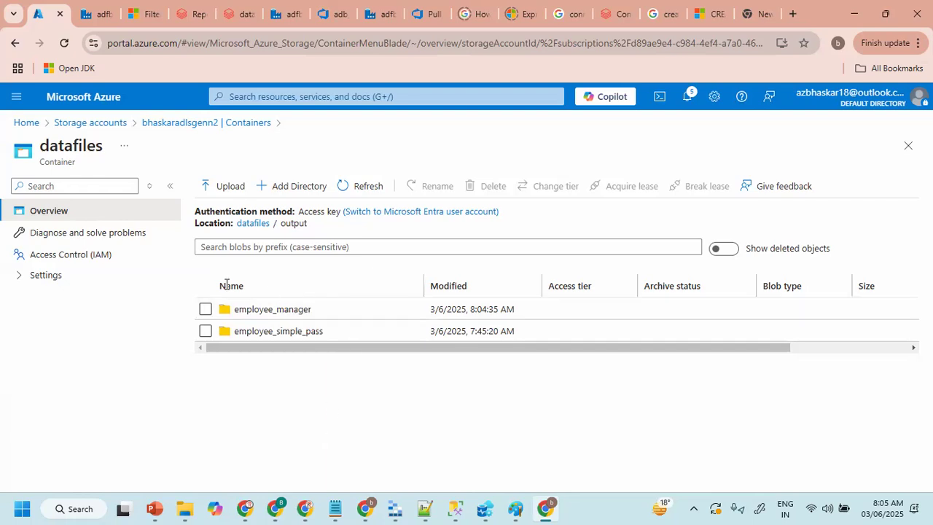
- Switch back to Azure Data Factory and publish the pending data flow and pipeline changes
{"action": "left_click", "coordinate": [98, 14]}
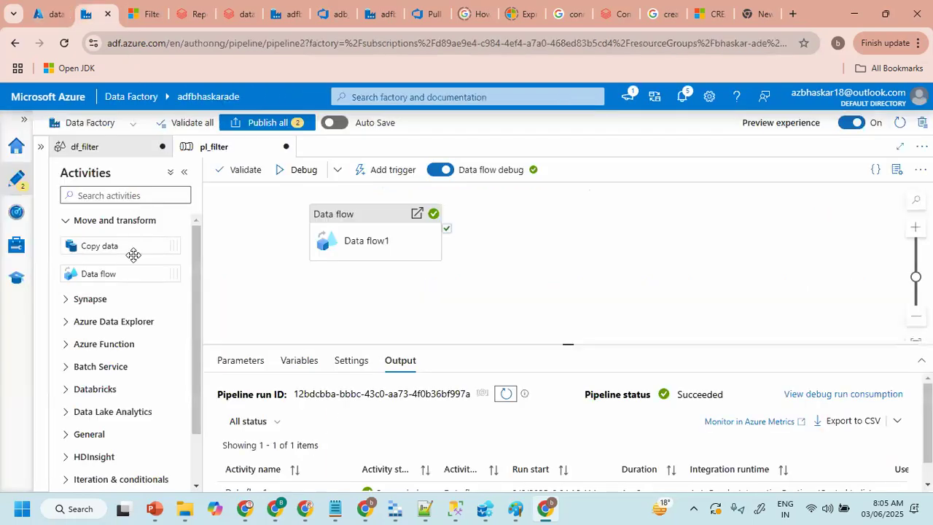
{"action": "left_click", "coordinate": [280, 123]}
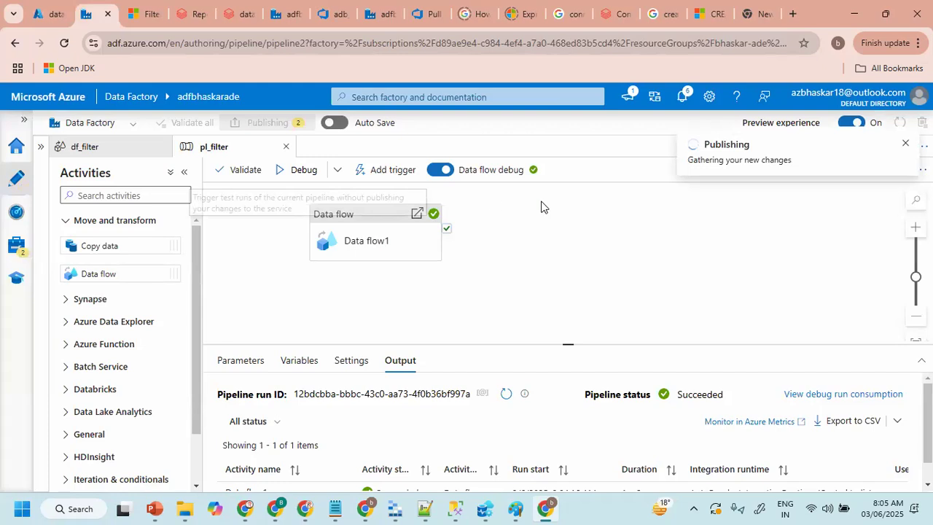
{"action": "left_click", "coordinate": [541, 474]}
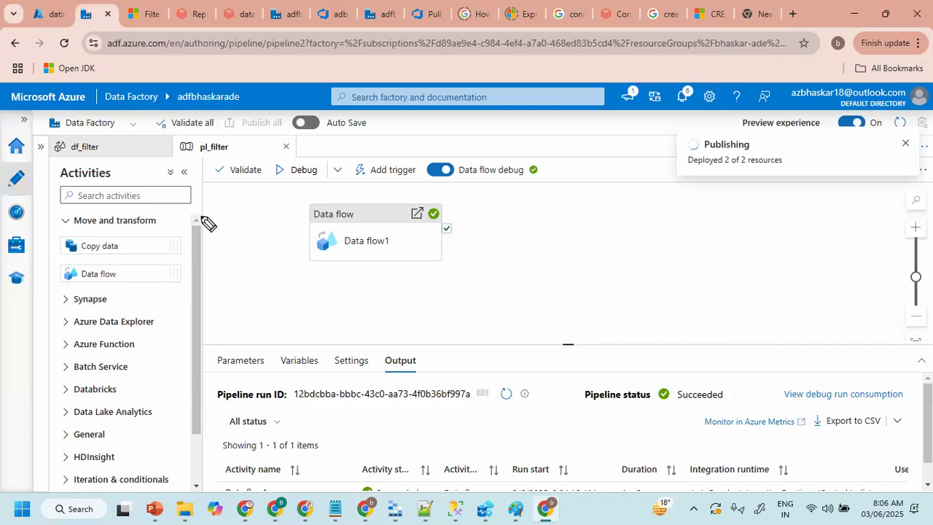
{"action": "mouse_move", "coordinate": [201, 232]}
{"action": "left_mouse_down"}
{"action": "mouse_move", "coordinate": [230, 217]}
{"action": "mouse_move", "coordinate": [267, 226]}
{"action": "left_mouse_up"}
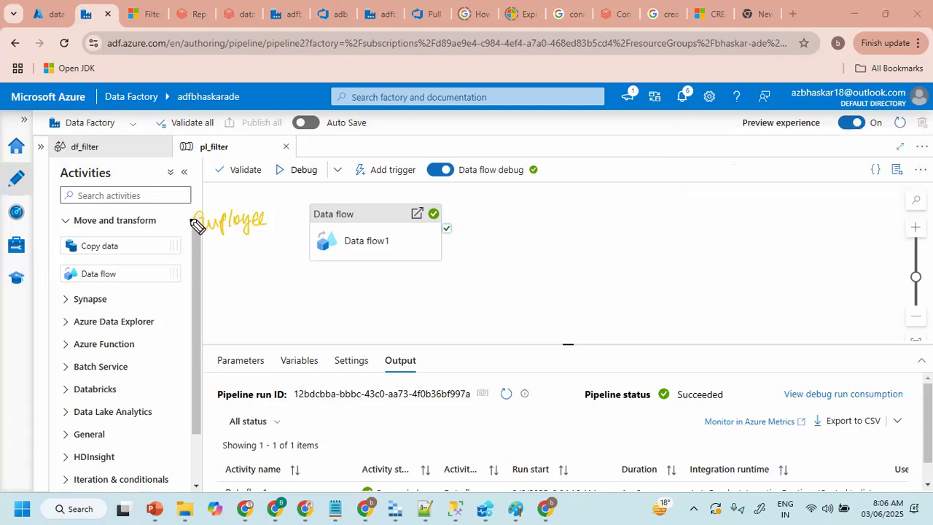
{"action": "mouse_move", "coordinate": [191, 217]}
{"action": "left_mouse_down"}
{"action": "mouse_move", "coordinate": [182, 237]}
{"action": "mouse_move", "coordinate": [266, 199]}
{"action": "mouse_move", "coordinate": [276, 233]}
{"action": "left_mouse_up"}
{"action": "left_click_drag", "start_coordinate": [187, 236], "coordinate": [271, 232]}
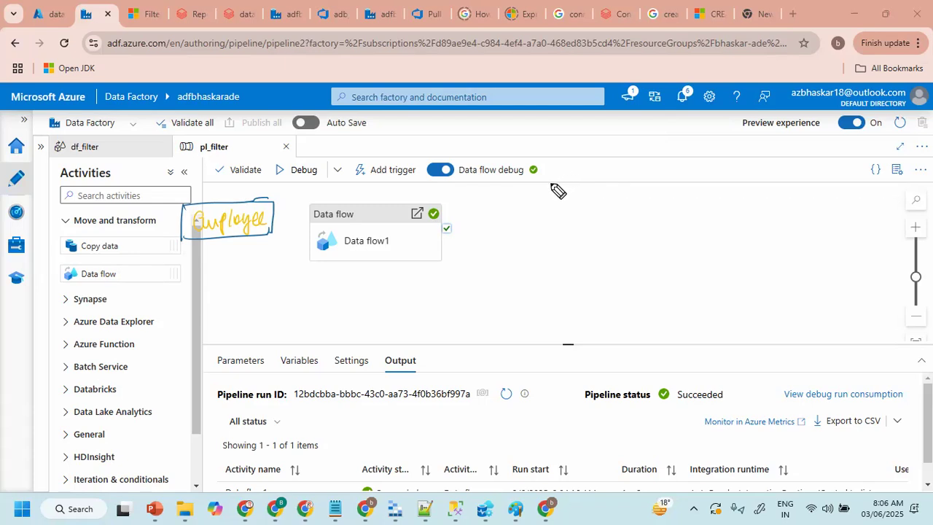
{"action": "mouse_move", "coordinate": [571, 173]}
{"action": "left_mouse_down"}
{"action": "mouse_move", "coordinate": [601, 180]}
{"action": "mouse_move", "coordinate": [616, 160]}
{"action": "mouse_move", "coordinate": [631, 170]}
{"action": "mouse_move", "coordinate": [681, 169]}
{"action": "left_mouse_up"}
{"action": "mouse_move", "coordinate": [568, 231]}
{"action": "left_mouse_down"}
{"action": "mouse_move", "coordinate": [646, 236]}
{"action": "mouse_move", "coordinate": [645, 256]}
{"action": "mouse_move", "coordinate": [660, 234]}
{"action": "mouse_move", "coordinate": [675, 232]}
{"action": "left_mouse_up"}
{"action": "left_click_drag", "start_coordinate": [676, 225], "coordinate": [691, 224]}
{"action": "mouse_move", "coordinate": [571, 316]}
{"action": "left_mouse_down"}
{"action": "mouse_move", "coordinate": [589, 312]}
{"action": "mouse_move", "coordinate": [610, 329]}
{"action": "mouse_move", "coordinate": [627, 311]}
{"action": "mouse_move", "coordinate": [701, 319]}
{"action": "mouse_move", "coordinate": [697, 308]}
{"action": "left_mouse_up"}
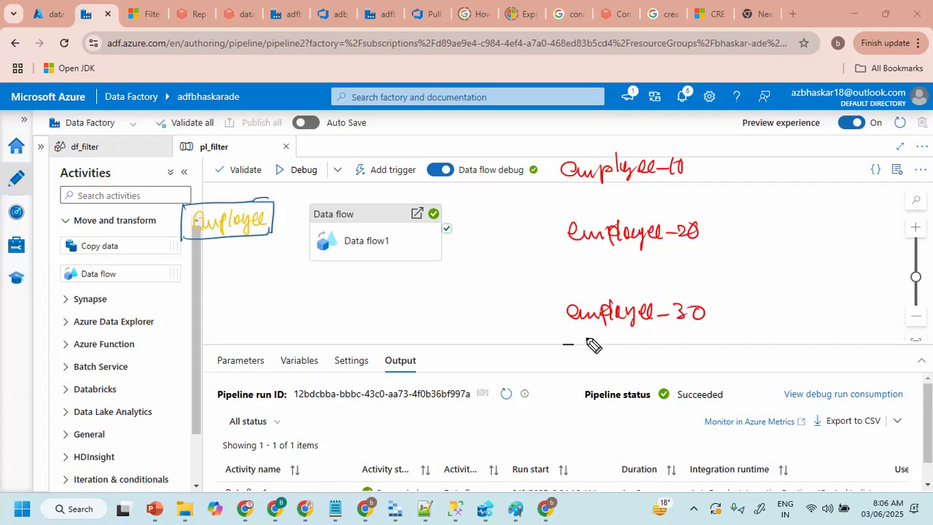
{"action": "mouse_move", "coordinate": [544, 160]}
{"action": "left_mouse_down"}
{"action": "mouse_move", "coordinate": [677, 153]}
{"action": "mouse_move", "coordinate": [690, 179]}
{"action": "mouse_move", "coordinate": [548, 187]}
{"action": "mouse_move", "coordinate": [673, 188]}
{"action": "mouse_move", "coordinate": [691, 154]}
{"action": "left_mouse_up"}
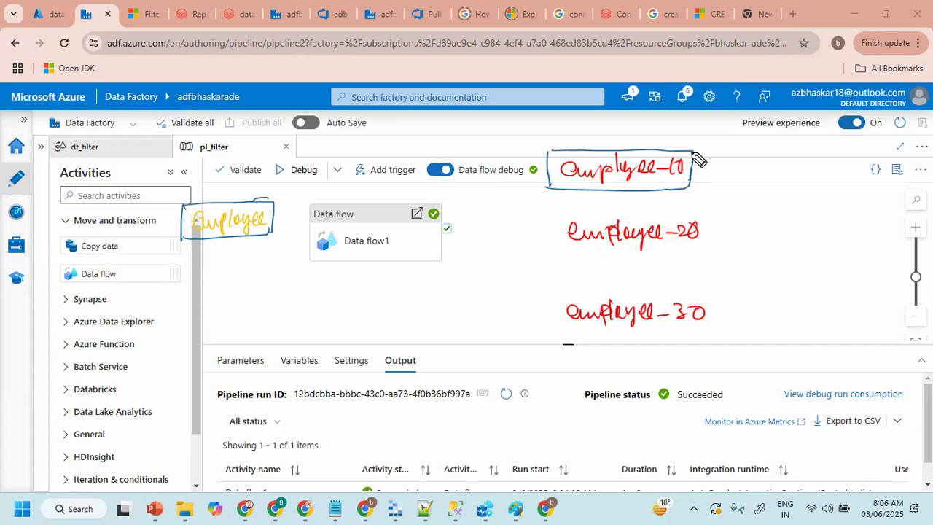
{"action": "mouse_move", "coordinate": [561, 217]}
{"action": "left_mouse_down"}
{"action": "mouse_move", "coordinate": [560, 250]}
{"action": "mouse_move", "coordinate": [702, 215]}
{"action": "mouse_move", "coordinate": [701, 248]}
{"action": "left_mouse_up"}
{"action": "left_click_drag", "start_coordinate": [560, 252], "coordinate": [698, 249]}
{"action": "mouse_move", "coordinate": [552, 337]}
{"action": "left_mouse_down"}
{"action": "mouse_move", "coordinate": [552, 296]}
{"action": "mouse_move", "coordinate": [711, 279]}
{"action": "mouse_move", "coordinate": [716, 326]}
{"action": "mouse_move", "coordinate": [644, 333]}
{"action": "mouse_move", "coordinate": [717, 327]}
{"action": "left_mouse_up"}
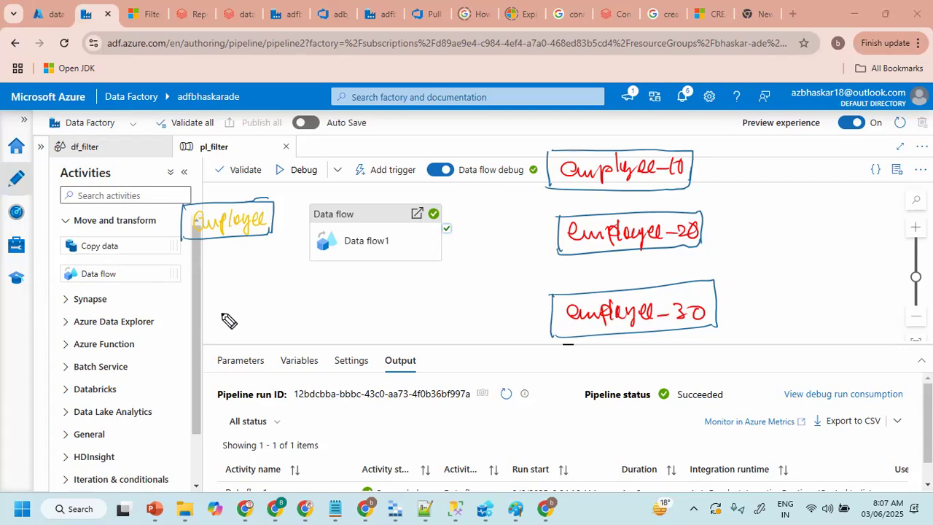
{"action": "mouse_move", "coordinate": [388, 205]}
{"action": "left_mouse_down"}
{"action": "mouse_move", "coordinate": [326, 241]}
{"action": "mouse_move", "coordinate": [425, 262]}
{"action": "mouse_move", "coordinate": [368, 207]}
{"action": "left_mouse_up"}
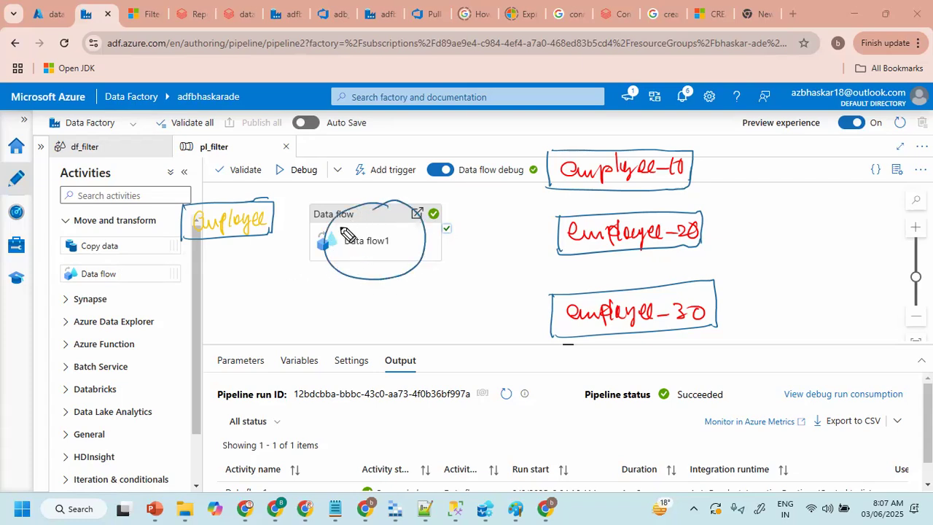
{"action": "mouse_move", "coordinate": [348, 223]}
{"action": "left_mouse_down"}
{"action": "mouse_move", "coordinate": [357, 232]}
{"action": "mouse_move", "coordinate": [424, 219]}
{"action": "left_mouse_up"}
{"action": "mouse_move", "coordinate": [335, 245]}
{"action": "left_mouse_down"}
{"action": "mouse_move", "coordinate": [327, 256]}
{"action": "mouse_move", "coordinate": [383, 245]}
{"action": "mouse_move", "coordinate": [399, 245]}
{"action": "mouse_move", "coordinate": [405, 257]}
{"action": "left_mouse_up"}
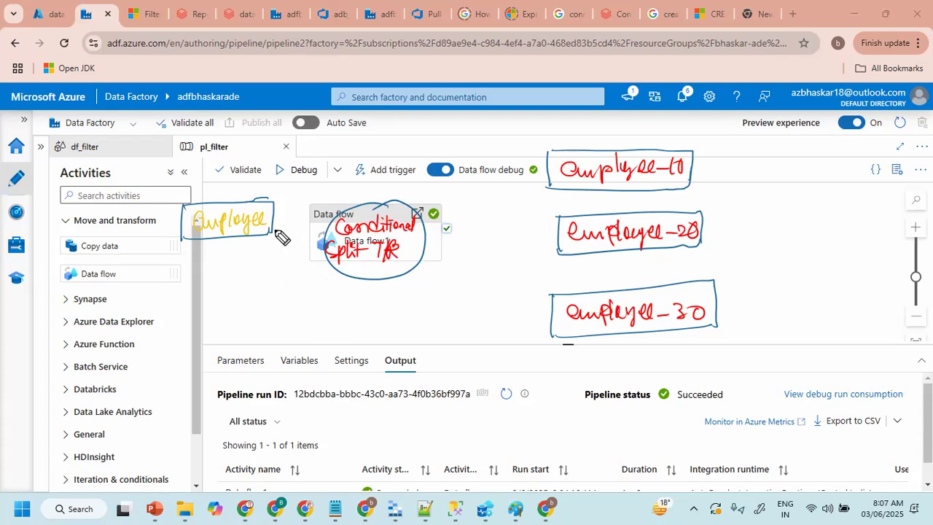
{"action": "left_click_drag", "start_coordinate": [272, 218], "coordinate": [322, 235]}
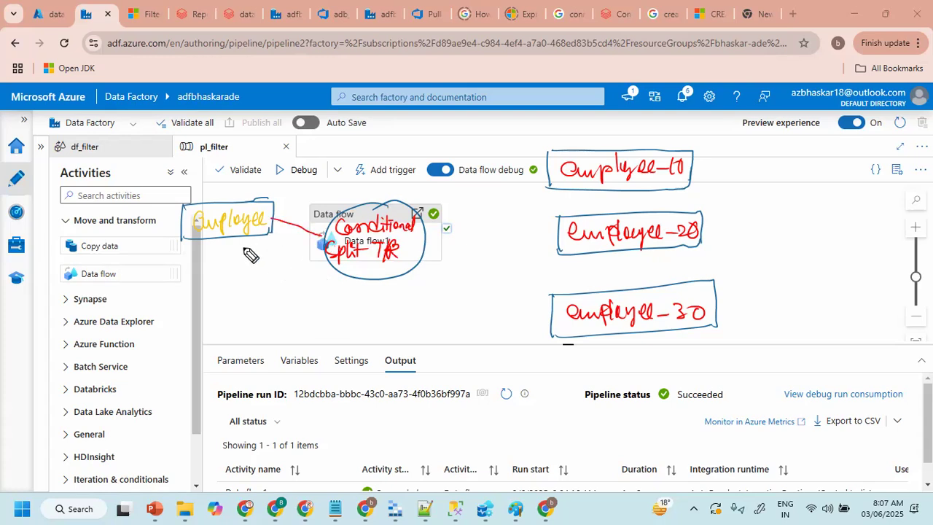
{"action": "left_click_drag", "start_coordinate": [420, 211], "coordinate": [544, 172]}
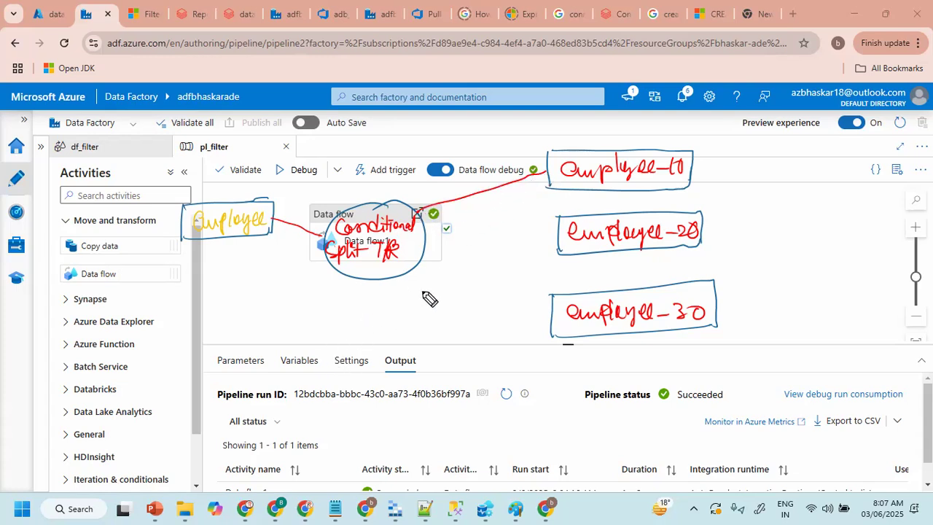
{"action": "left_click_drag", "start_coordinate": [427, 243], "coordinate": [562, 249]}
{"action": "left_click_drag", "start_coordinate": [423, 256], "coordinate": [558, 325]}
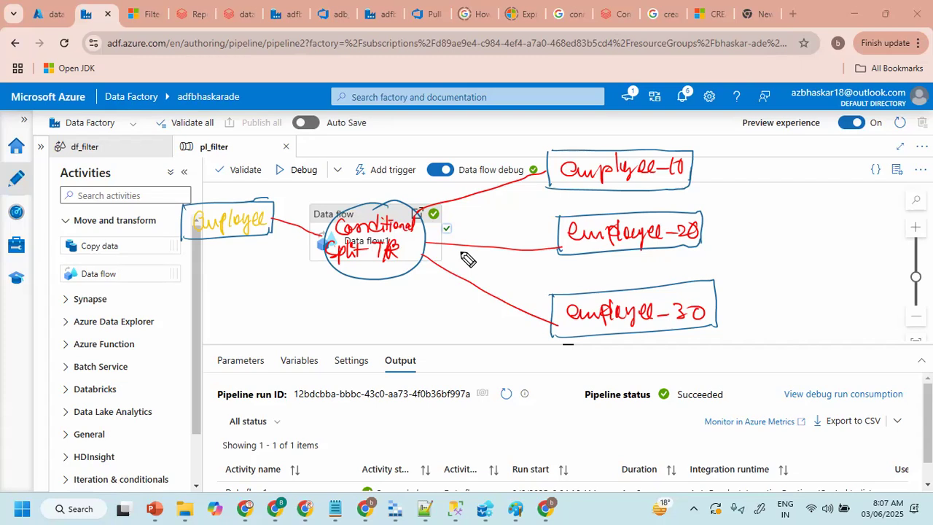
{"action": "left_click_drag", "start_coordinate": [428, 193], "coordinate": [520, 165]}
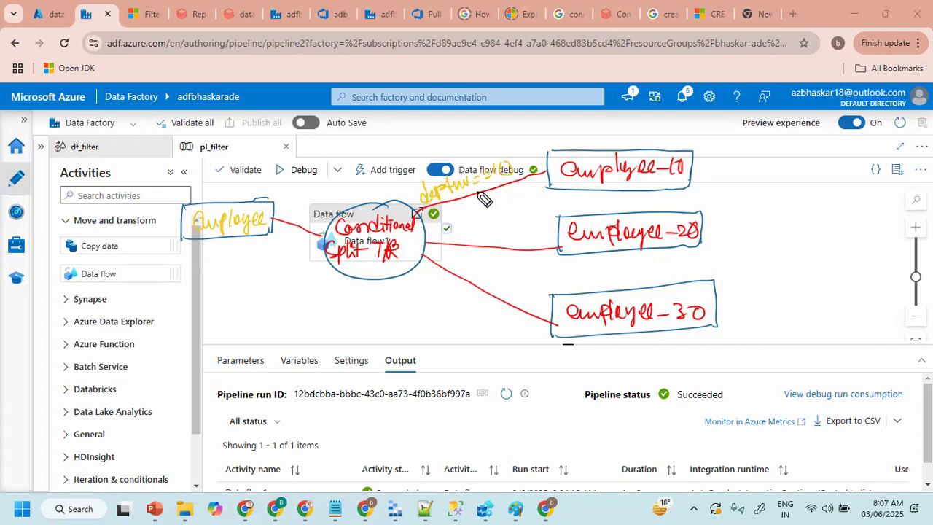
{"action": "mouse_move", "coordinate": [450, 236]}
{"action": "left_mouse_down"}
{"action": "mouse_move", "coordinate": [492, 243]}
{"action": "mouse_move", "coordinate": [537, 235]}
{"action": "left_mouse_up"}
{"action": "mouse_move", "coordinate": [474, 276]}
{"action": "left_mouse_down"}
{"action": "mouse_move", "coordinate": [532, 309]}
{"action": "mouse_move", "coordinate": [519, 307]}
{"action": "left_mouse_up"}
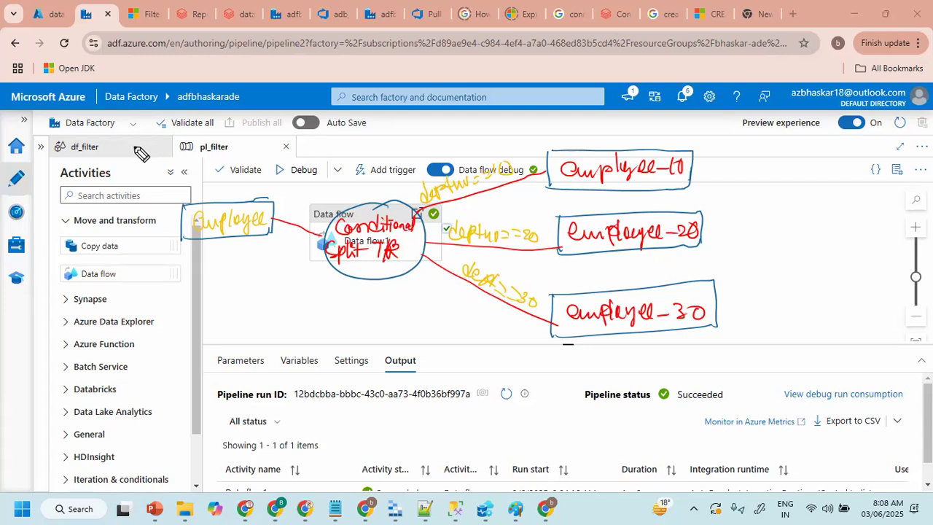
{"action": "mouse_move", "coordinate": [266, 249]}
{"action": "left_mouse_down"}
{"action": "mouse_move", "coordinate": [309, 262]}
{"action": "mouse_move", "coordinate": [284, 277]}
{"action": "mouse_move", "coordinate": [271, 266]}
{"action": "mouse_move", "coordinate": [287, 293]}
{"action": "mouse_move", "coordinate": [312, 283]}
{"action": "mouse_move", "coordinate": [300, 290]}
{"action": "left_mouse_up"}
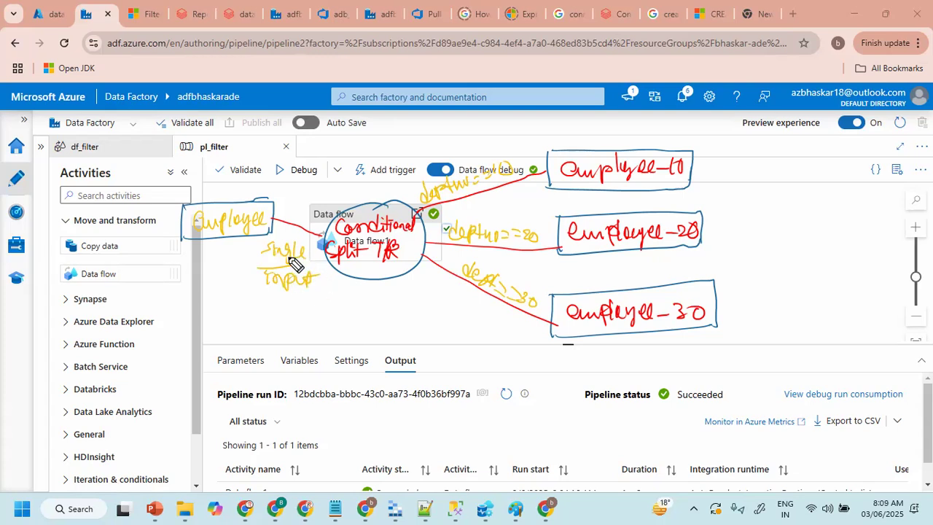
{"action": "left_click_drag", "start_coordinate": [348, 192], "coordinate": [373, 188]}
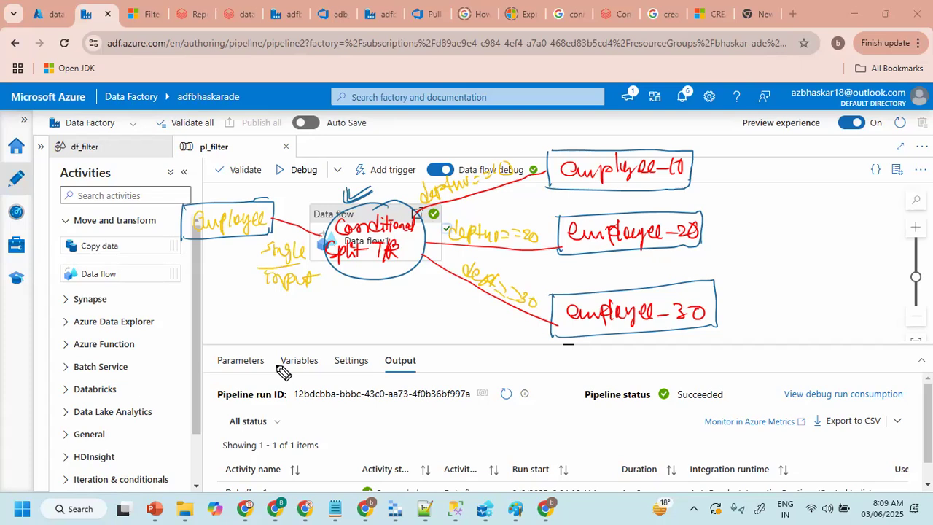
{"action": "key", "text": "e"}
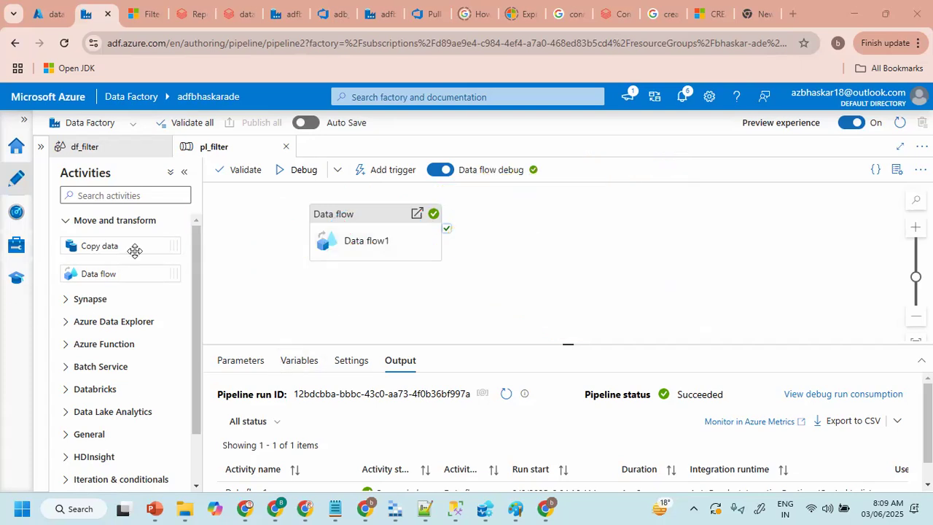
- Show the factory resources, collapse the pipelines list and clone the df_simple_pass data flow
{"action": "left_click", "coordinate": [39, 150]}
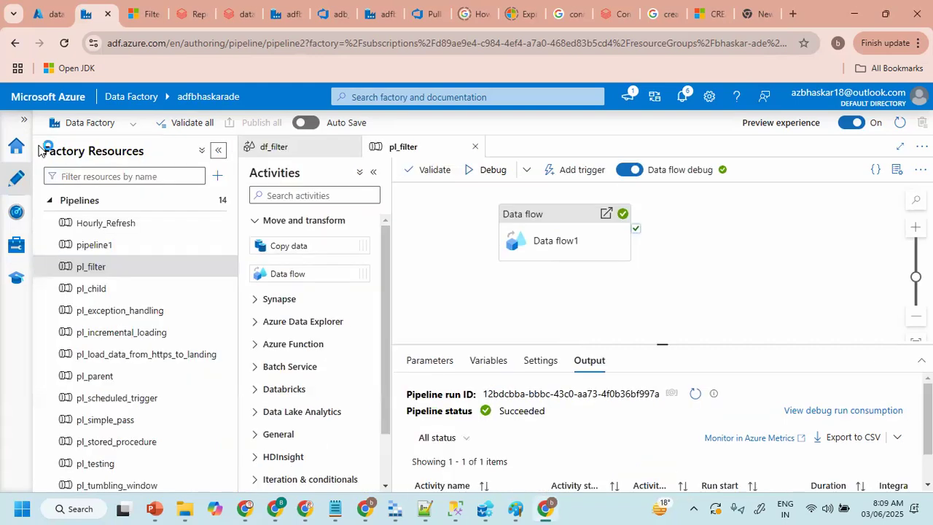
{"action": "left_click", "coordinate": [50, 204]}
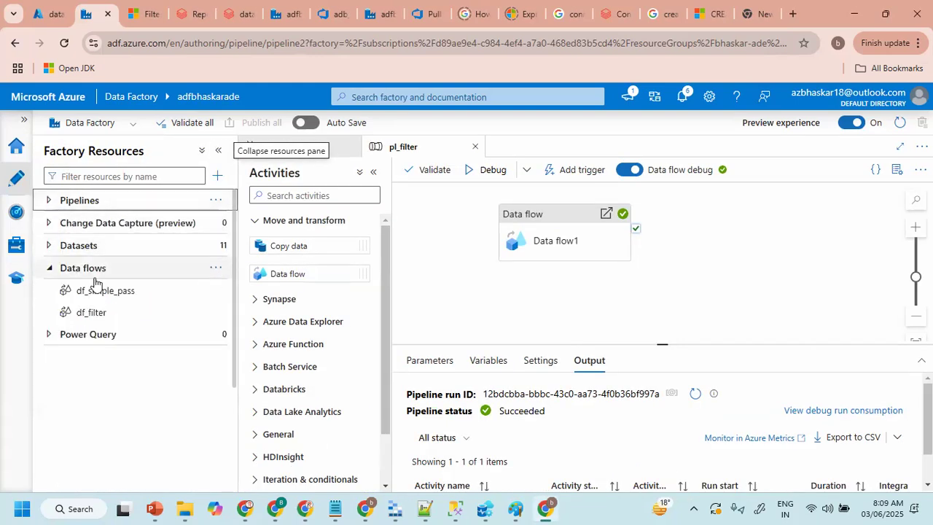
{"action": "left_click", "coordinate": [219, 271]}
{"action": "left_click", "coordinate": [459, 289]}
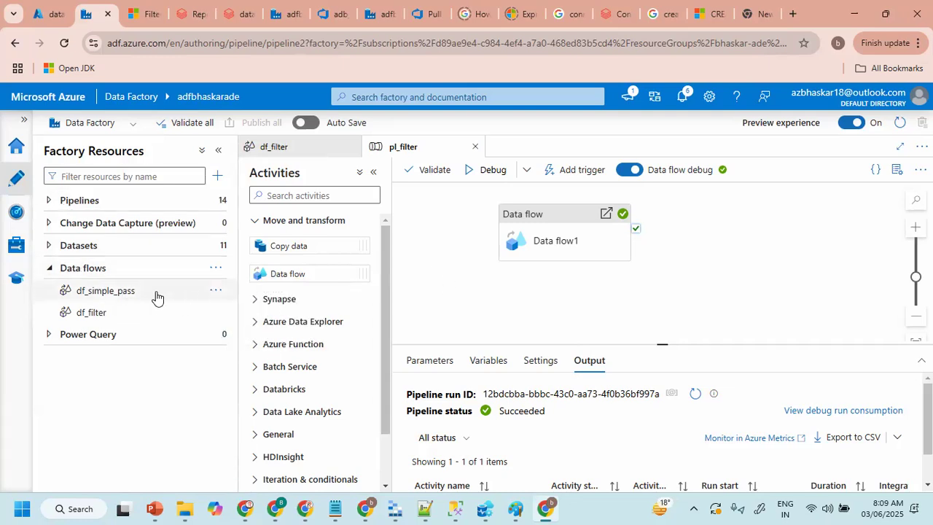
{"action": "left_click", "coordinate": [215, 292]}
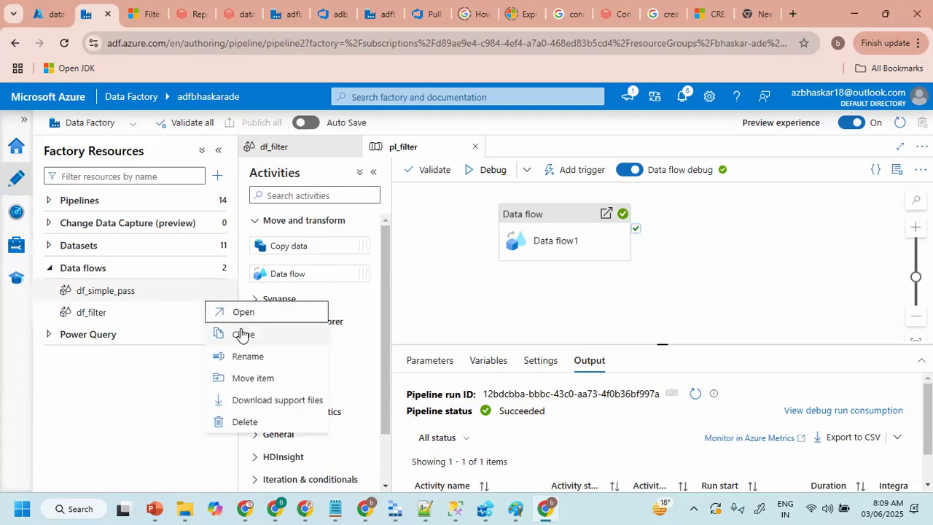
{"action": "left_click", "coordinate": [241, 333]}
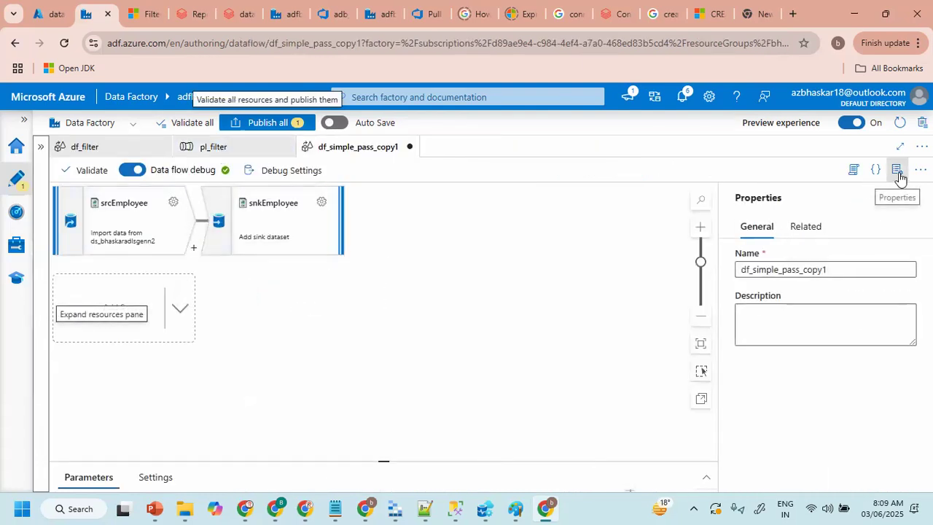
- Rename the cloned data flow to df_conditional_split and close its properties
{"action": "left_click_drag", "start_coordinate": [755, 269], "coordinate": [905, 270]}
{"action": "key", "text": "BackSpace"}
{"action": "key", "text": "BackSpace"}
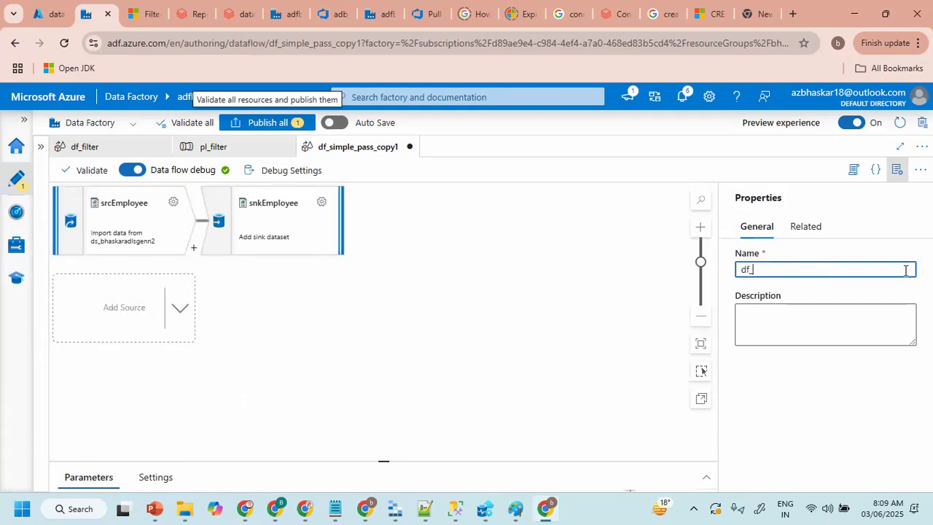
{"action": "type", "text": "conditional_split"}
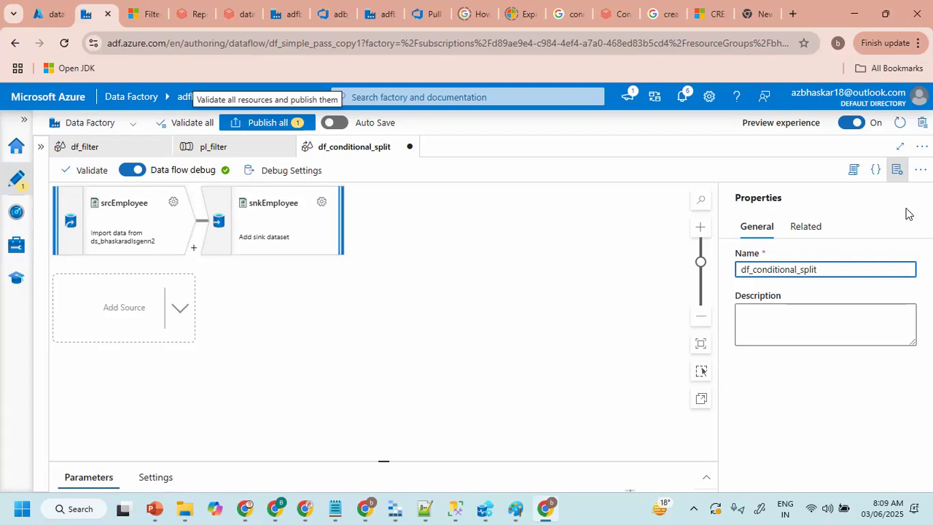
{"action": "left_click", "coordinate": [896, 169]}
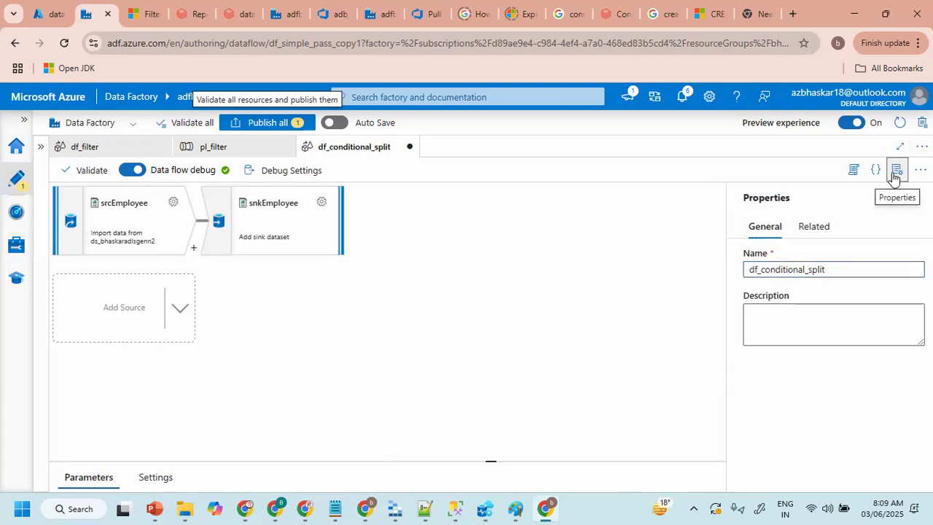
- Insert a Conditional Split transformation after srcEmployee and bring its split conditions into view
{"action": "left_click", "coordinate": [192, 248]}
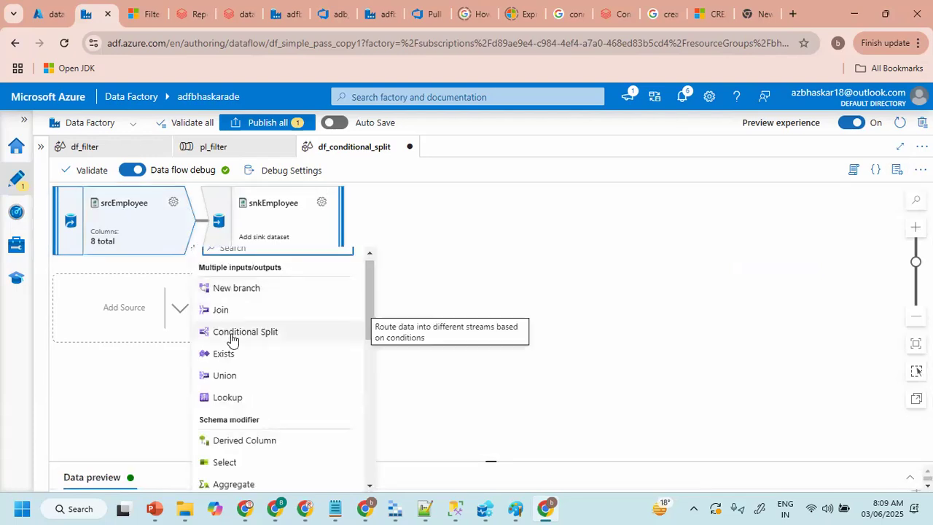
{"action": "left_click", "coordinate": [232, 334]}
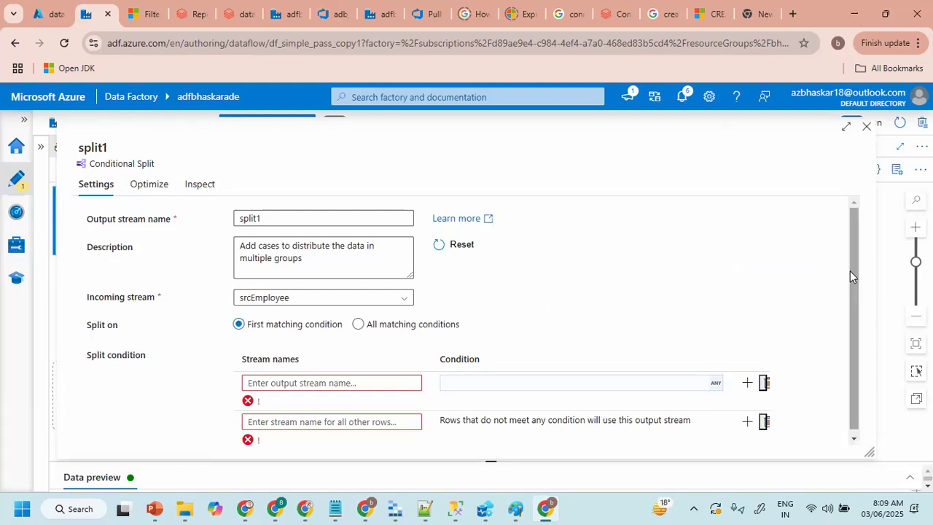
{"action": "scroll", "coordinate": [850, 270], "scroll_direction": "down", "scroll_amount": 1}
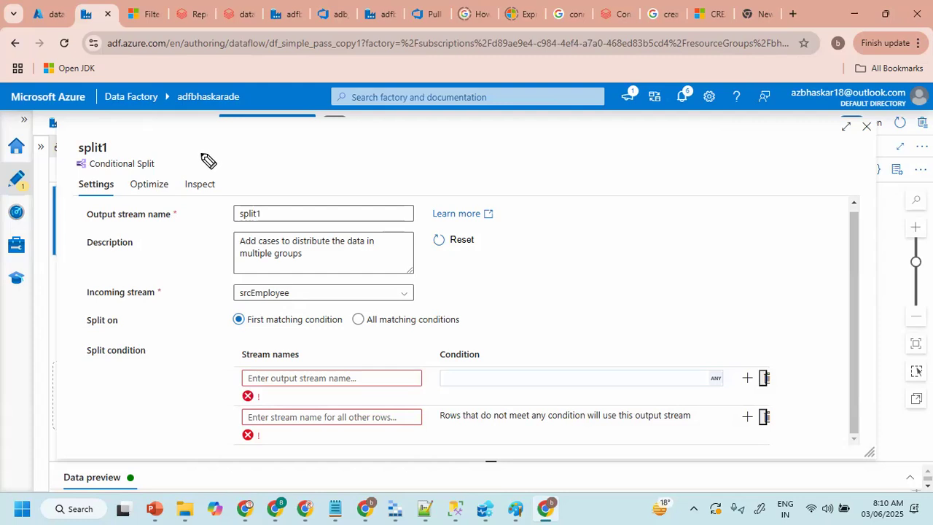
{"action": "mouse_move", "coordinate": [204, 144]}
{"action": "left_mouse_down"}
{"action": "mouse_move", "coordinate": [214, 162]}
{"action": "mouse_move", "coordinate": [231, 148]}
{"action": "mouse_move", "coordinate": [347, 146]}
{"action": "left_mouse_up"}
{"action": "left_click_drag", "start_coordinate": [350, 150], "coordinate": [461, 154]}
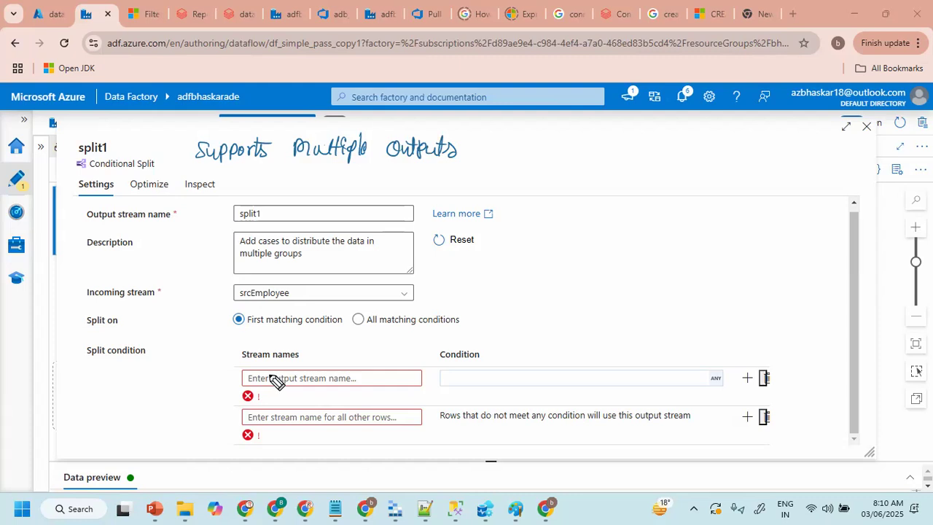
{"action": "mouse_move", "coordinate": [283, 376]}
{"action": "left_mouse_down"}
{"action": "mouse_move", "coordinate": [323, 387]}
{"action": "mouse_move", "coordinate": [343, 379]}
{"action": "mouse_move", "coordinate": [330, 384]}
{"action": "mouse_move", "coordinate": [334, 395]}
{"action": "left_mouse_up"}
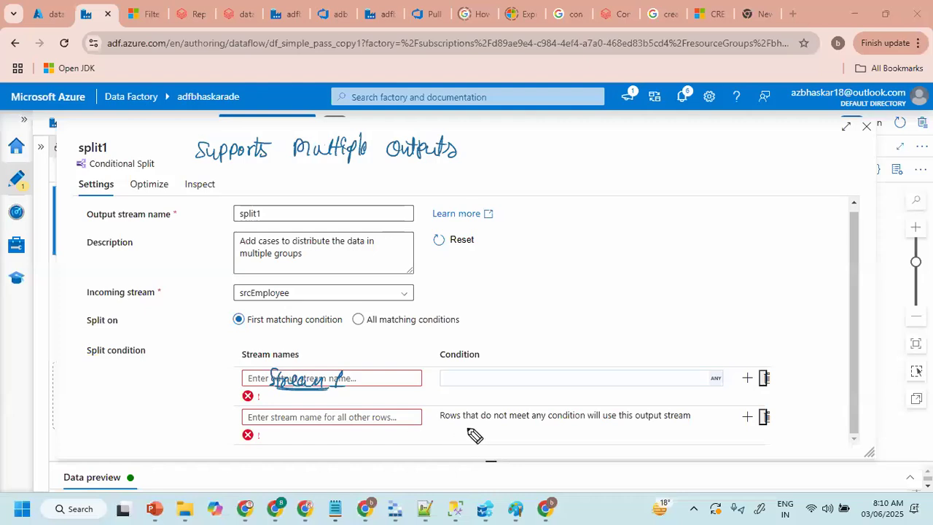
{"action": "left_click_drag", "start_coordinate": [440, 424], "coordinate": [641, 431]}
{"action": "left_click_drag", "start_coordinate": [564, 434], "coordinate": [602, 435]}
{"action": "left_click_drag", "start_coordinate": [574, 148], "coordinate": [573, 167]}
{"action": "mouse_move", "coordinate": [583, 155]}
{"action": "left_mouse_down"}
{"action": "mouse_move", "coordinate": [596, 165]}
{"action": "mouse_move", "coordinate": [616, 154]}
{"action": "mouse_move", "coordinate": [666, 157]}
{"action": "left_mouse_up"}
{"action": "left_click_drag", "start_coordinate": [670, 144], "coordinate": [672, 166]}
{"action": "mouse_move", "coordinate": [576, 203]}
{"action": "left_mouse_down"}
{"action": "mouse_move", "coordinate": [576, 219]}
{"action": "mouse_move", "coordinate": [607, 210]}
{"action": "mouse_move", "coordinate": [619, 223]}
{"action": "mouse_move", "coordinate": [681, 218]}
{"action": "left_mouse_up"}
{"action": "mouse_move", "coordinate": [581, 277]}
{"action": "left_mouse_down"}
{"action": "mouse_move", "coordinate": [572, 277]}
{"action": "mouse_move", "coordinate": [626, 290]}
{"action": "mouse_move", "coordinate": [645, 277]}
{"action": "mouse_move", "coordinate": [683, 279]}
{"action": "left_mouse_up"}
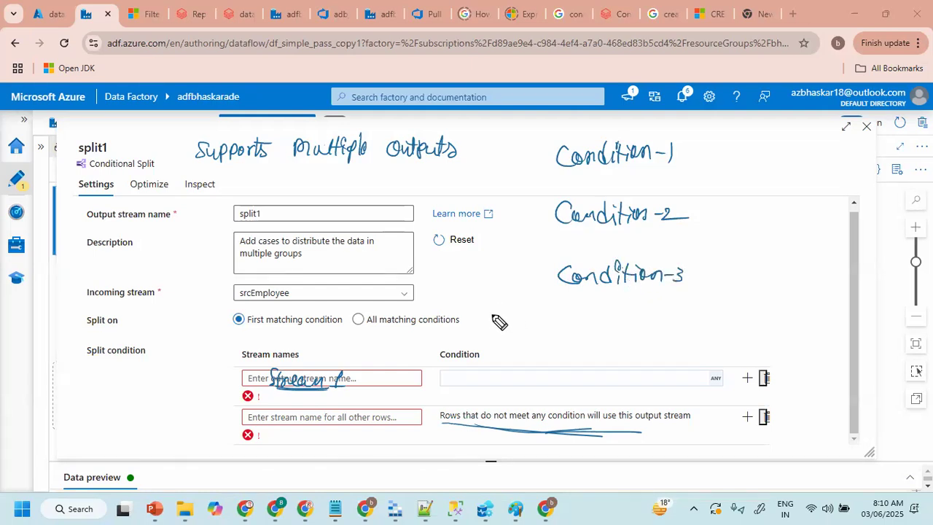
{"action": "mouse_move", "coordinate": [543, 175]}
{"action": "left_mouse_down"}
{"action": "mouse_move", "coordinate": [545, 139]}
{"action": "mouse_move", "coordinate": [676, 179]}
{"action": "left_mouse_up"}
{"action": "mouse_move", "coordinate": [555, 191]}
{"action": "left_mouse_down"}
{"action": "mouse_move", "coordinate": [545, 228]}
{"action": "mouse_move", "coordinate": [674, 196]}
{"action": "mouse_move", "coordinate": [681, 219]}
{"action": "left_mouse_up"}
{"action": "mouse_move", "coordinate": [545, 218]}
{"action": "left_mouse_down"}
{"action": "mouse_move", "coordinate": [544, 234]}
{"action": "mouse_move", "coordinate": [669, 237]}
{"action": "left_mouse_up"}
{"action": "mouse_move", "coordinate": [542, 295]}
{"action": "left_mouse_down"}
{"action": "mouse_move", "coordinate": [545, 255]}
{"action": "mouse_move", "coordinate": [698, 259]}
{"action": "mouse_move", "coordinate": [692, 293]}
{"action": "left_mouse_up"}
{"action": "left_click_drag", "start_coordinate": [691, 294], "coordinate": [543, 294]}
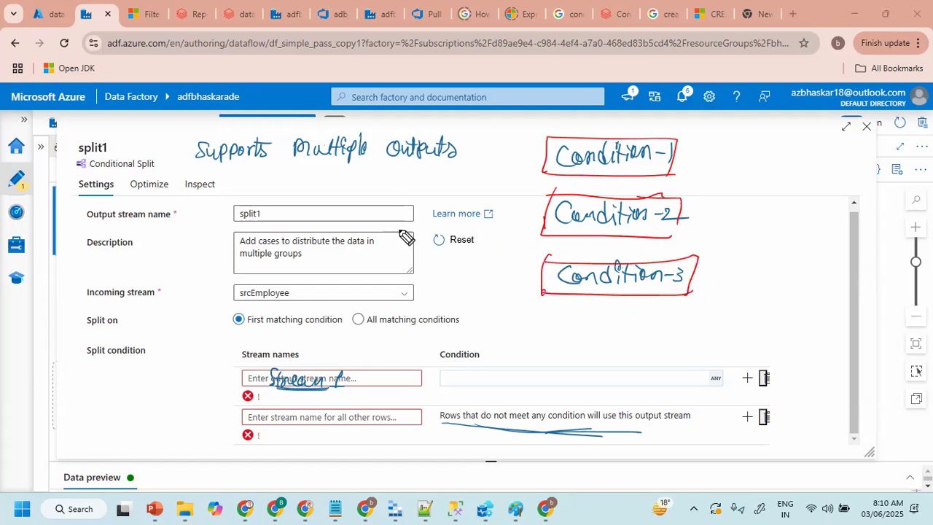
{"action": "left_click_drag", "start_coordinate": [526, 128], "coordinate": [486, 308]}
{"action": "left_click_drag", "start_coordinate": [339, 223], "coordinate": [429, 226]}
{"action": "left_click_drag", "start_coordinate": [410, 213], "coordinate": [412, 237]}
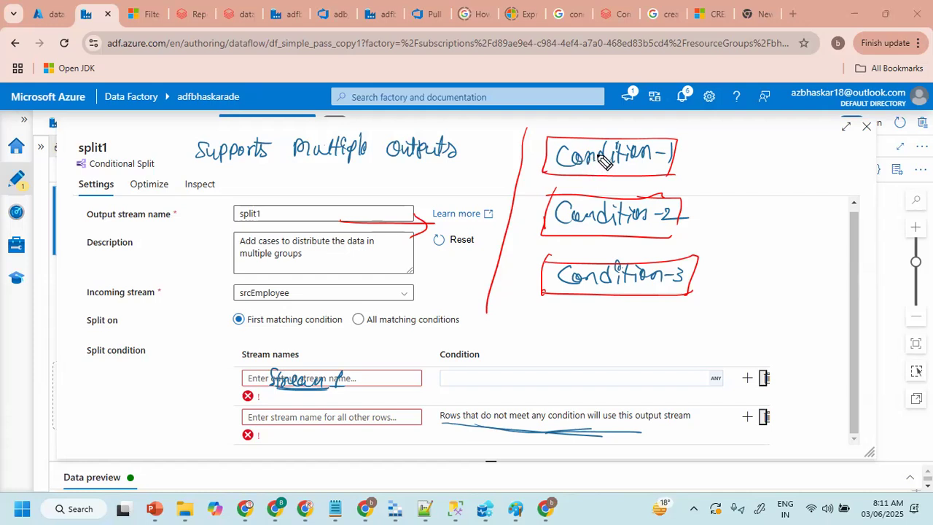
{"action": "left_click_drag", "start_coordinate": [685, 155], "coordinate": [721, 162]}
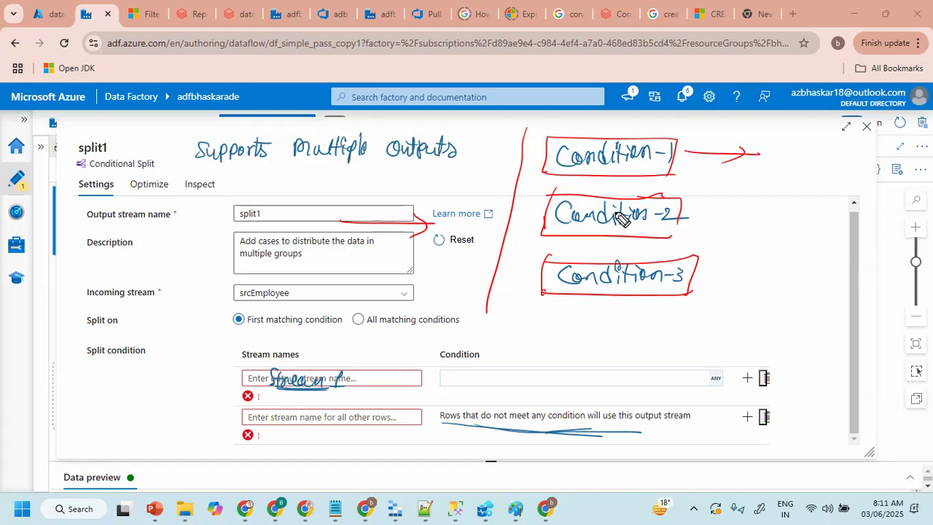
{"action": "left_click_drag", "start_coordinate": [617, 115], "coordinate": [609, 131]}
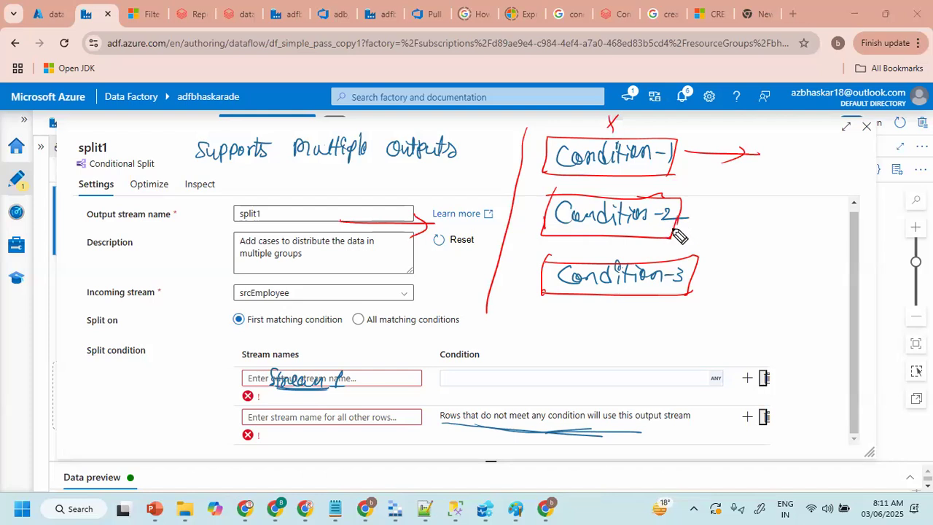
{"action": "mouse_move", "coordinate": [696, 221]}
{"action": "left_mouse_down"}
{"action": "mouse_move", "coordinate": [774, 225]}
{"action": "mouse_move", "coordinate": [731, 232]}
{"action": "left_mouse_up"}
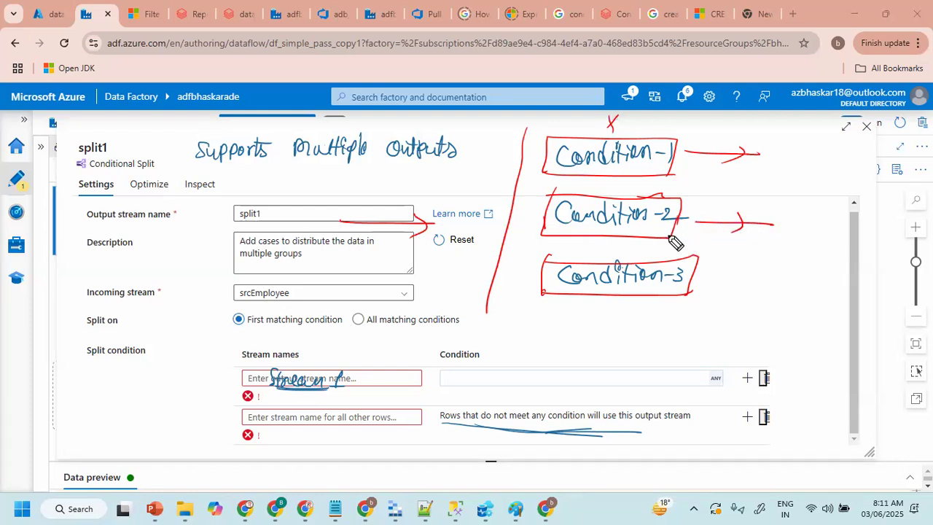
{"action": "left_click_drag", "start_coordinate": [611, 185], "coordinate": [622, 197]}
{"action": "left_click_drag", "start_coordinate": [621, 185], "coordinate": [612, 197]}
{"action": "left_click_drag", "start_coordinate": [688, 277], "coordinate": [778, 275]}
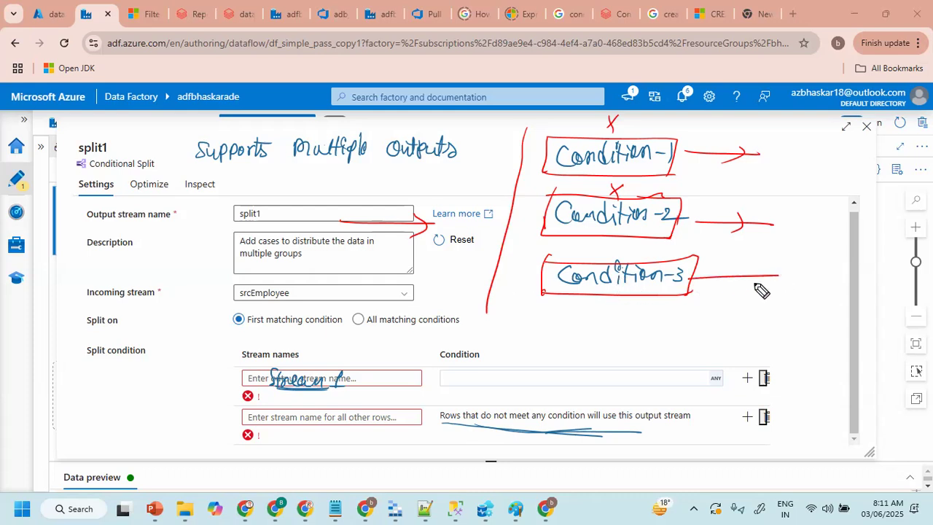
{"action": "left_click_drag", "start_coordinate": [717, 268], "coordinate": [719, 285]}
{"action": "left_click_drag", "start_coordinate": [621, 248], "coordinate": [623, 260]}
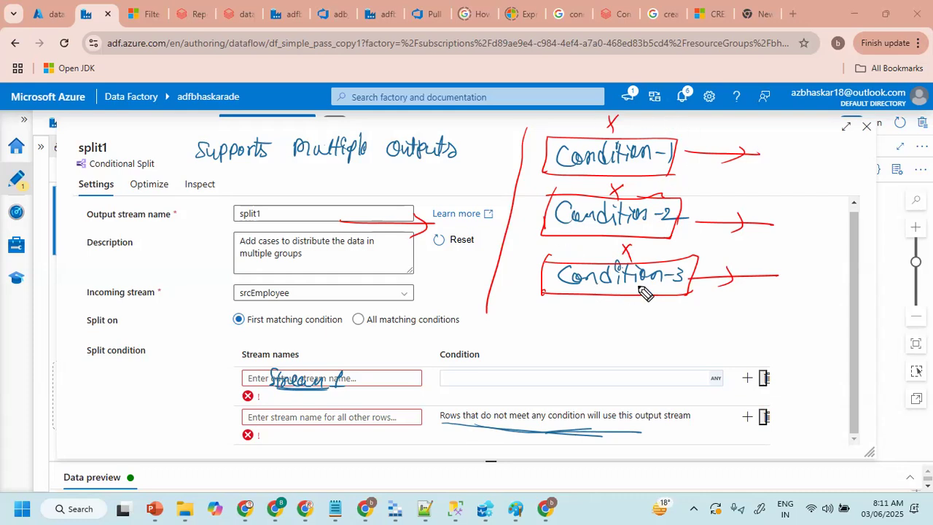
{"action": "mouse_move", "coordinate": [659, 401]}
{"action": "left_mouse_down"}
{"action": "mouse_move", "coordinate": [425, 408]}
{"action": "mouse_move", "coordinate": [679, 414]}
{"action": "mouse_move", "coordinate": [583, 398]}
{"action": "left_mouse_up"}
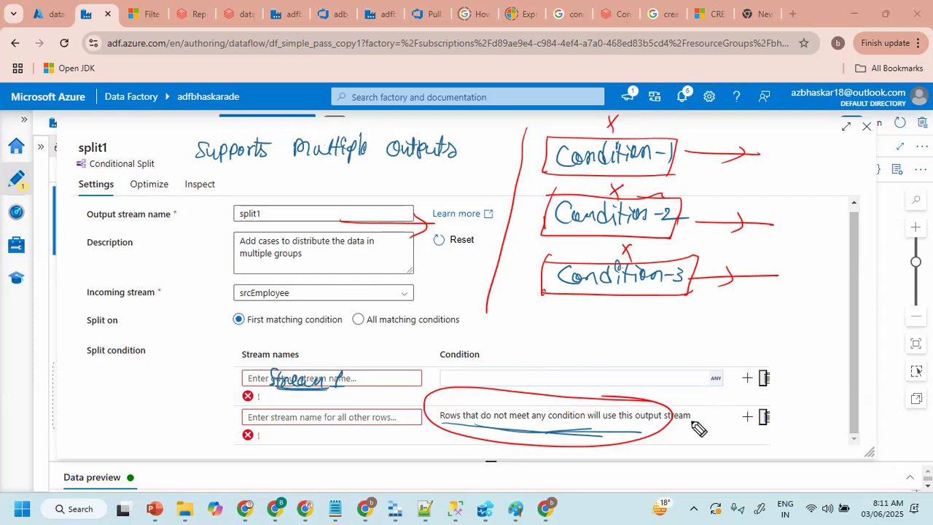
{"action": "mouse_move", "coordinate": [768, 408]}
{"action": "left_mouse_down"}
{"action": "mouse_move", "coordinate": [756, 426]}
{"action": "mouse_move", "coordinate": [768, 425]}
{"action": "left_mouse_up"}
{"action": "left_click_drag", "start_coordinate": [691, 415], "coordinate": [783, 401]}
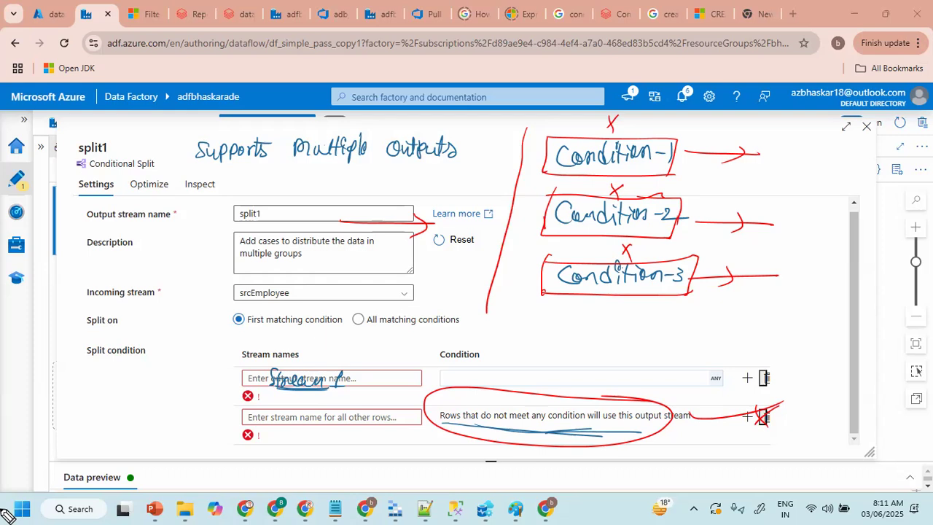
{"action": "key", "text": "e"}
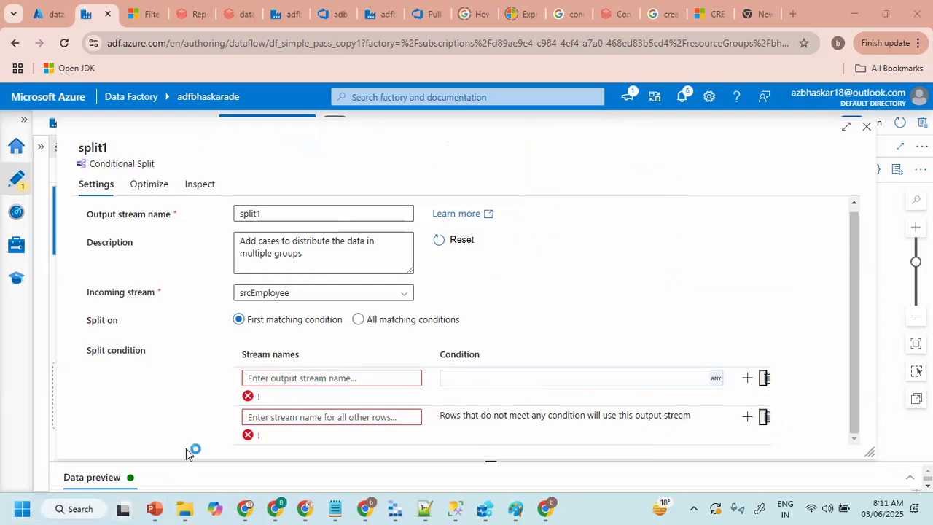
- Name the first output stream of the split1 transformation employee10
{"action": "left_click", "coordinate": [314, 382]}
{"action": "type", "text": "employee10"}
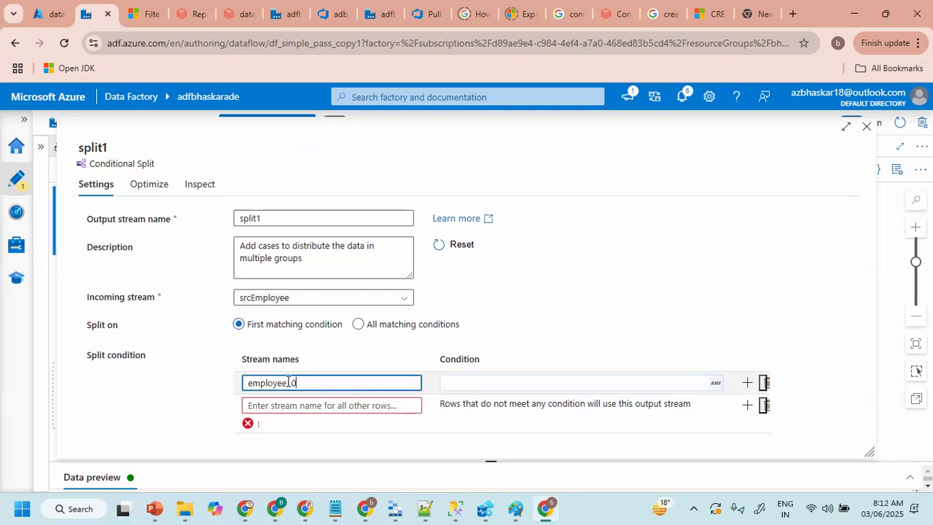
{"action": "double_click", "coordinate": [279, 382]}
{"action": "left_click", "coordinate": [324, 384]}
- Build and save the expression DepartmentNo==10 as the condition for the employee10 stream
{"action": "left_click", "coordinate": [479, 384]}
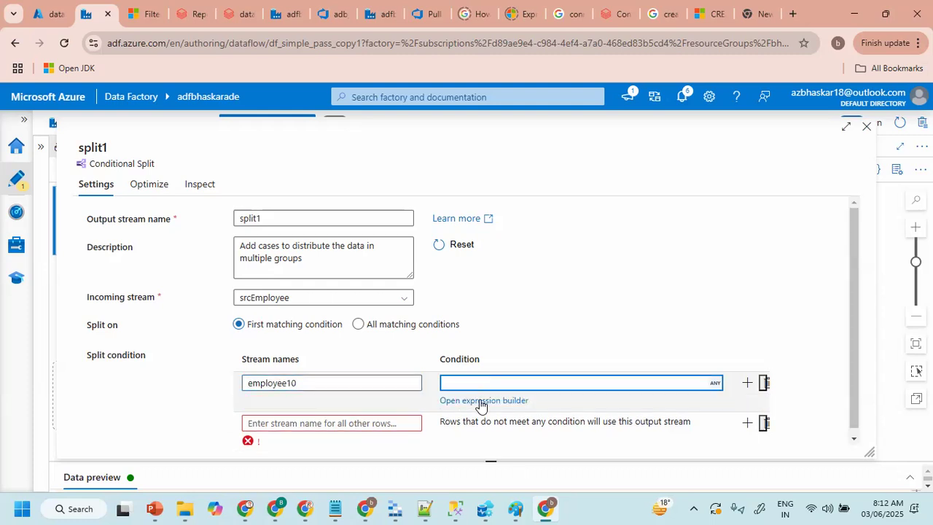
{"action": "left_click", "coordinate": [481, 400]}
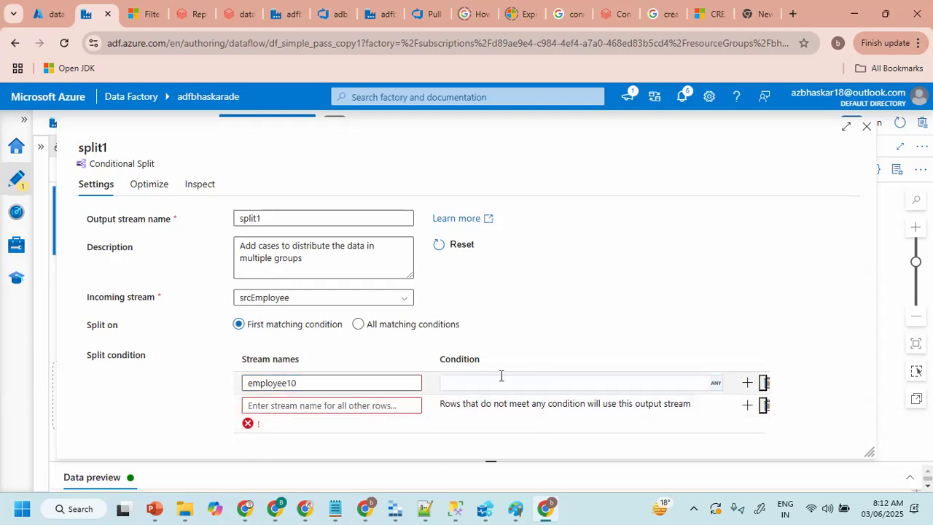
{"action": "left_click", "coordinate": [500, 380]}
{"action": "left_click", "coordinate": [486, 400]}
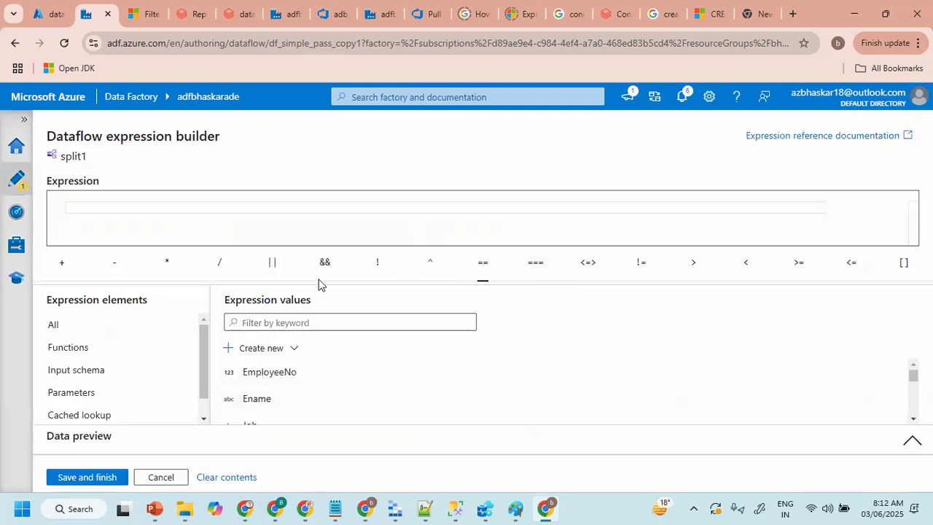
{"action": "left_click_drag", "start_coordinate": [475, 276], "coordinate": [478, 298]}
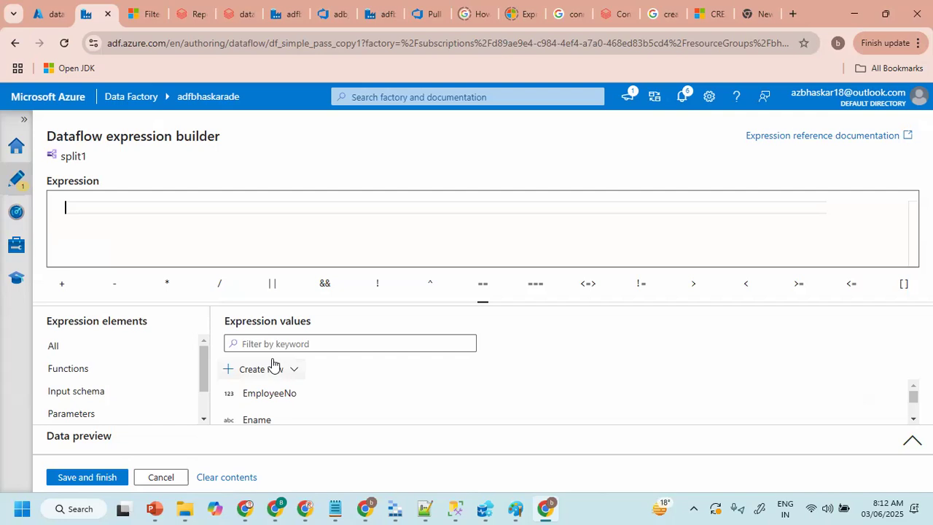
{"action": "left_click", "coordinate": [119, 215]}
{"action": "type", "text": "de"}
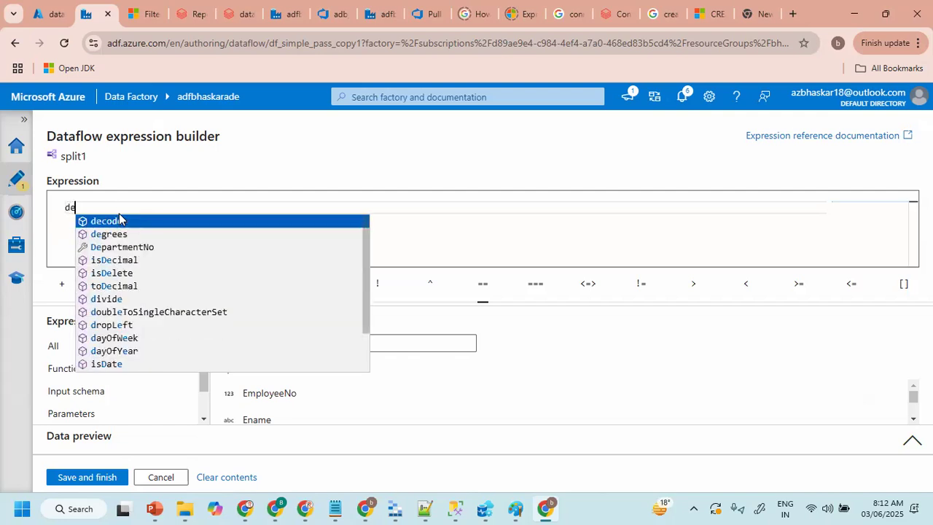
{"action": "type", "text": "p"}
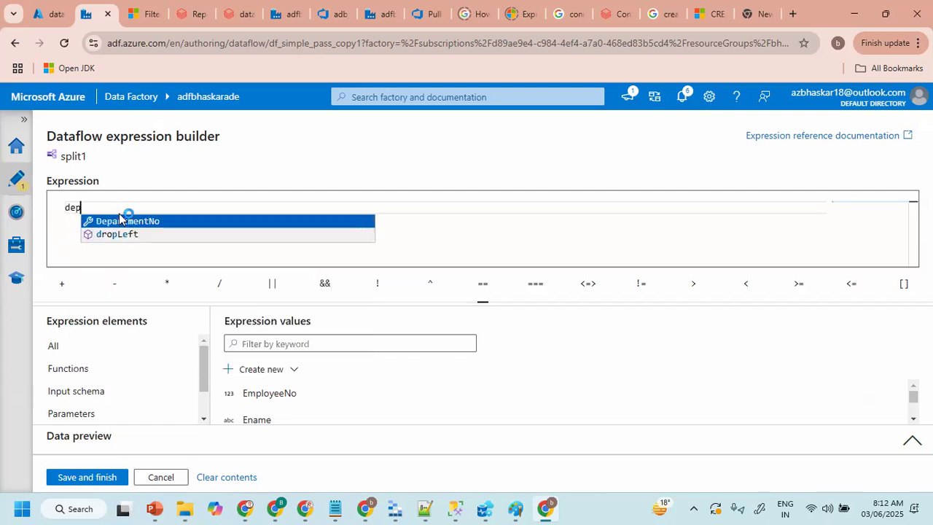
{"action": "key", "text": "Return"}
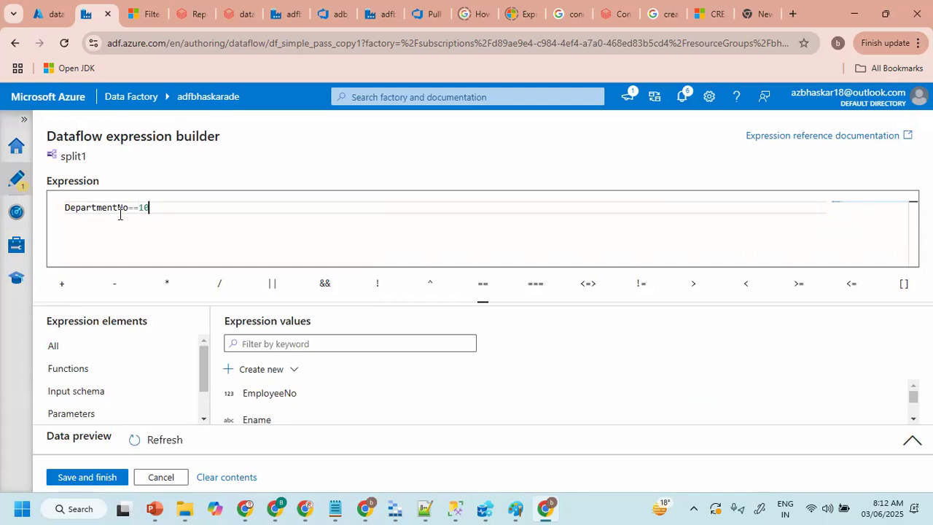
{"action": "left_click", "coordinate": [86, 478]}
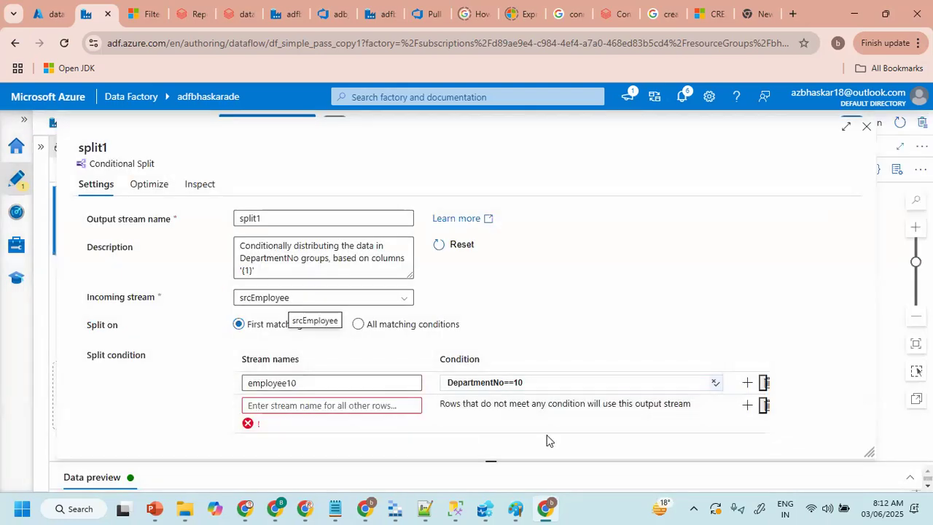
- Add another split condition row below the employee10 stream
{"action": "left_click", "coordinate": [747, 405]}
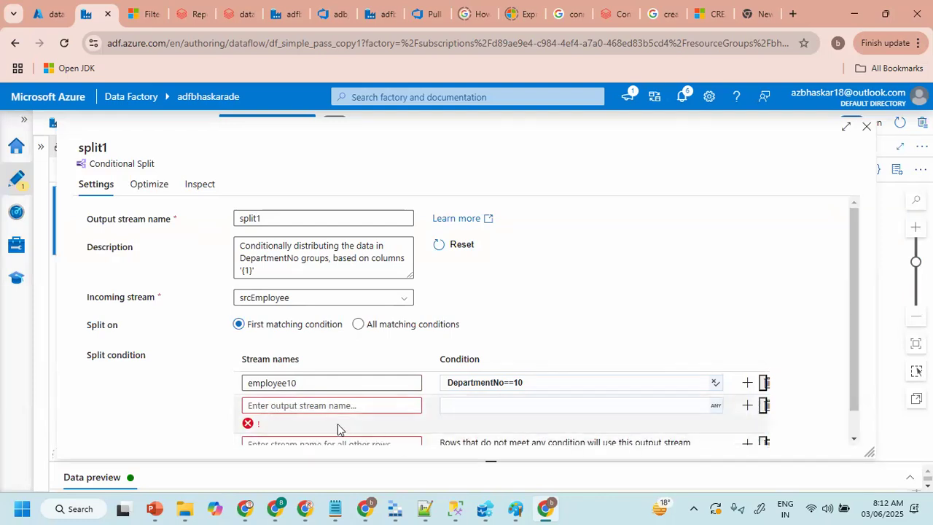
- Name the conditional split's second output stream employee20 and set its condition to DepartmentNo==20
{"action": "left_click", "coordinate": [329, 404]}
{"action": "type", "text": "employee20"}
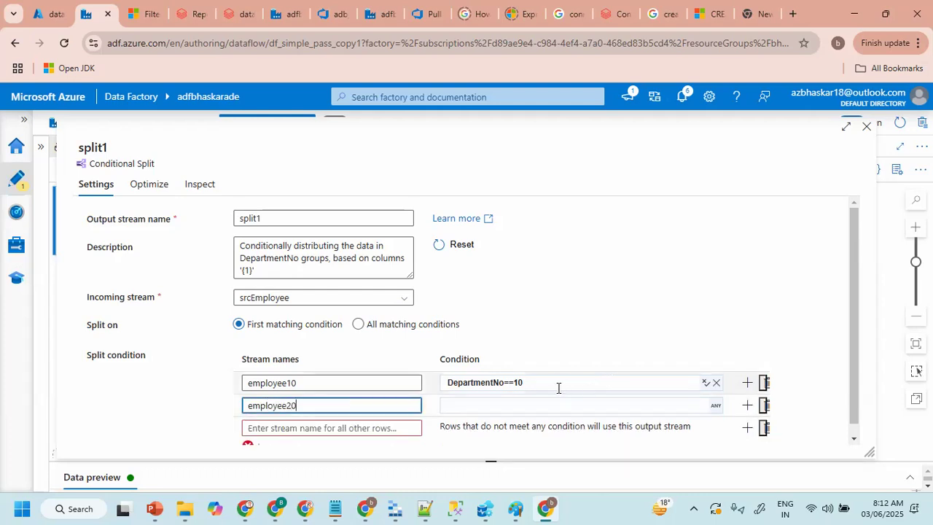
{"action": "left_click_drag", "start_coordinate": [558, 387], "coordinate": [412, 386]}
{"action": "key", "text": "ctrl+c"}
{"action": "left_click", "coordinate": [480, 421]}
{"action": "key", "text": "ctrl+v"}
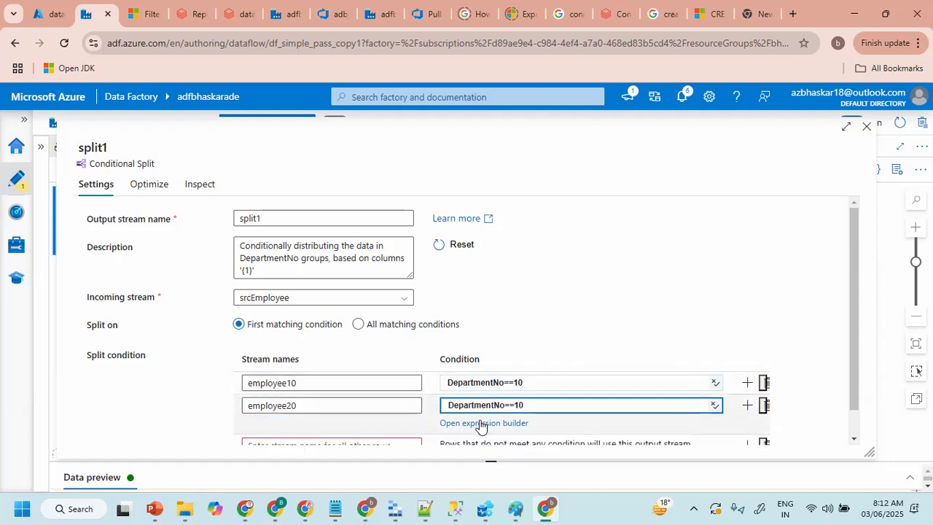
{"action": "key", "text": "BackSpace"}
{"action": "type", "text": "2"}
- Add a third split stream named employee30 with the condition DepartmentNo==30
{"action": "left_click_drag", "start_coordinate": [851, 339], "coordinate": [839, 403]}
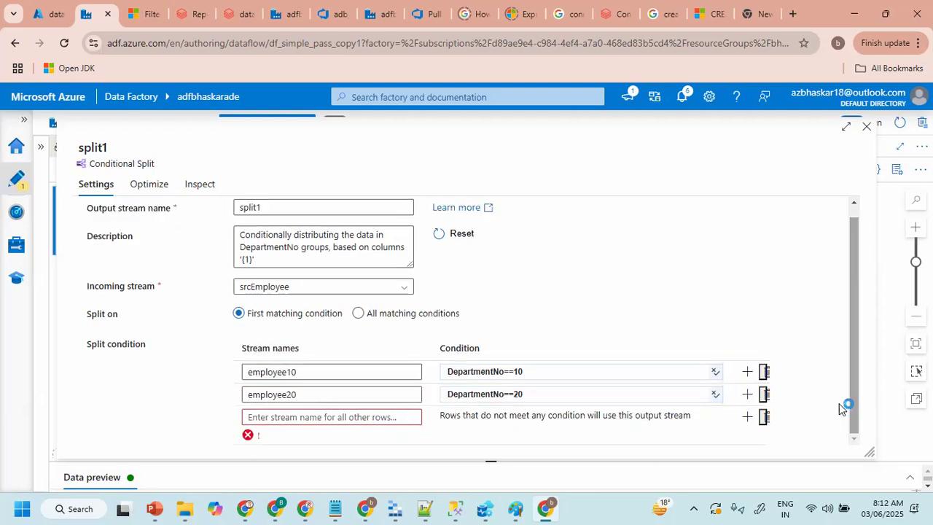
{"action": "left_click", "coordinate": [746, 419]}
{"action": "scroll", "coordinate": [317, 382], "scroll_direction": "down", "scroll_amount": 1}
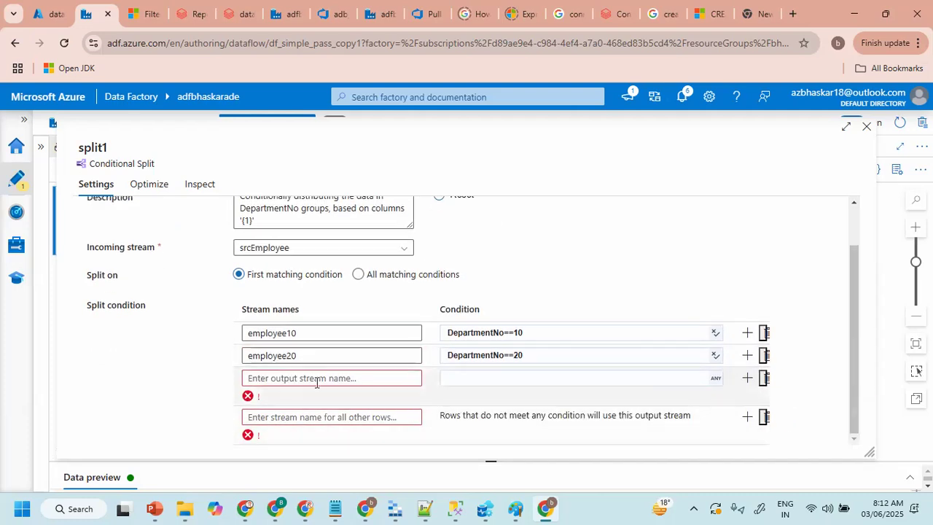
{"action": "left_click", "coordinate": [312, 376]}
{"action": "type", "text": "em"}
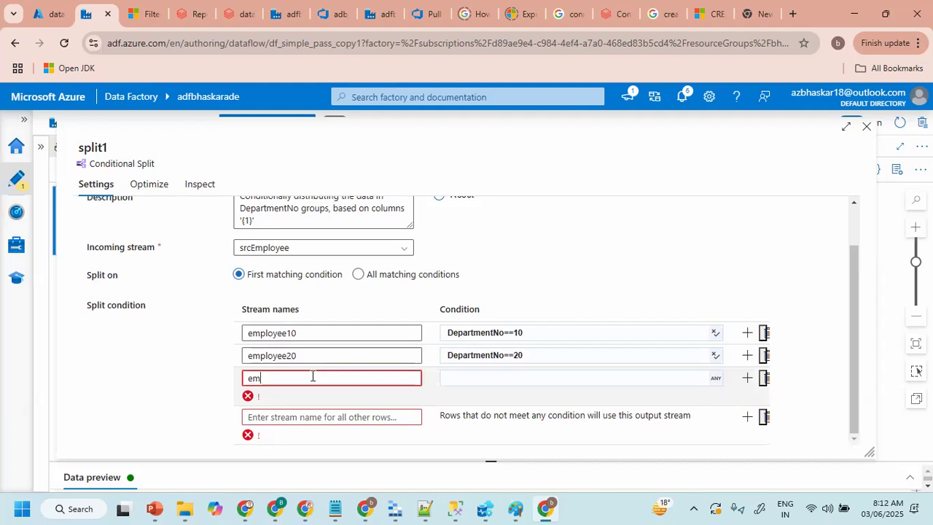
{"action": "type", "text": "ployee3"}
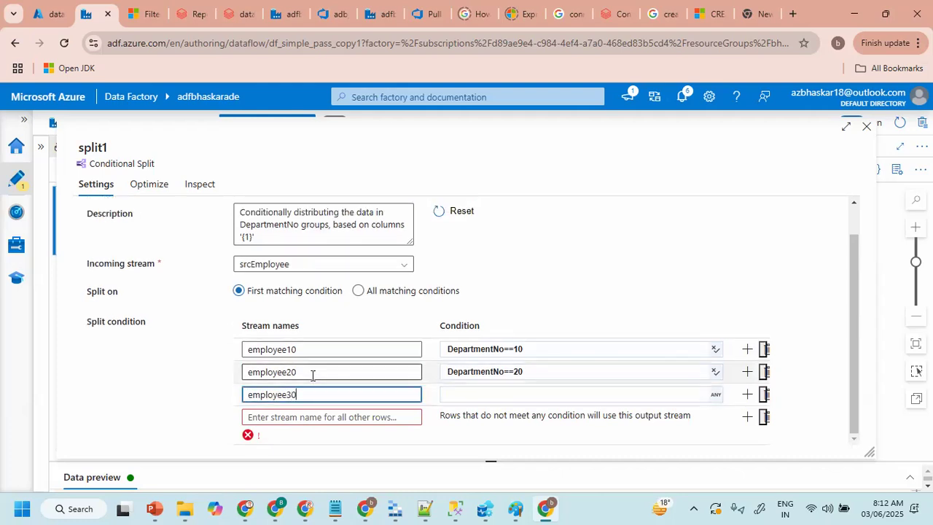
{"action": "type", "text": "0"}
{"action": "key", "text": "Tab"}
{"action": "key", "text": "ctrl+v"}
{"action": "key", "text": "BackSpace"}
{"action": "key", "text": "BackSpace"}
{"action": "type", "text": "30"}
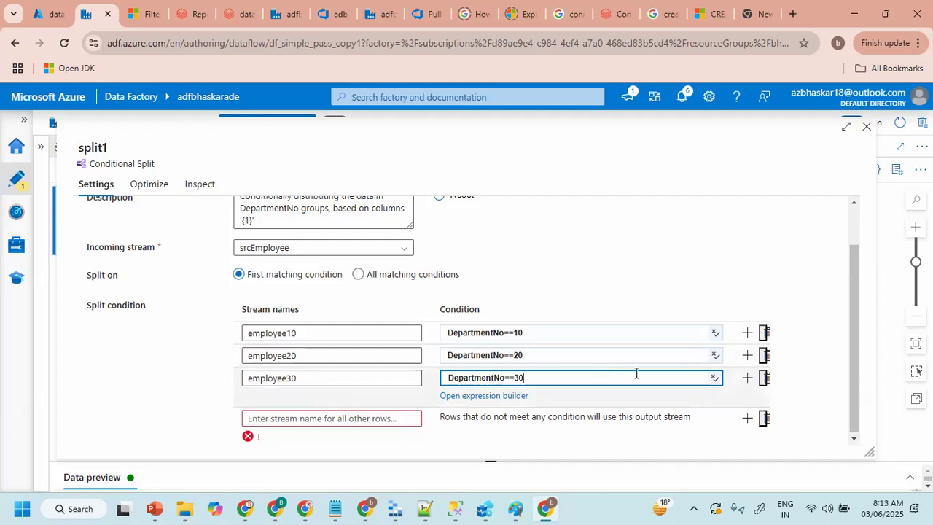
- Remove the split's unnamed stream for rows that meet no condition and close the split settings
{"action": "left_click", "coordinate": [838, 360]}
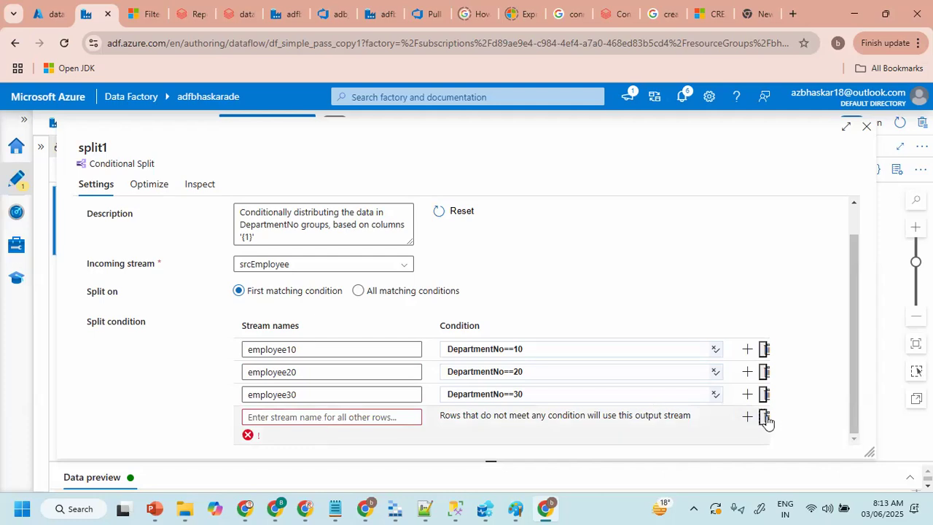
{"action": "scroll", "coordinate": [764, 421], "scroll_direction": "up", "scroll_amount": 2}
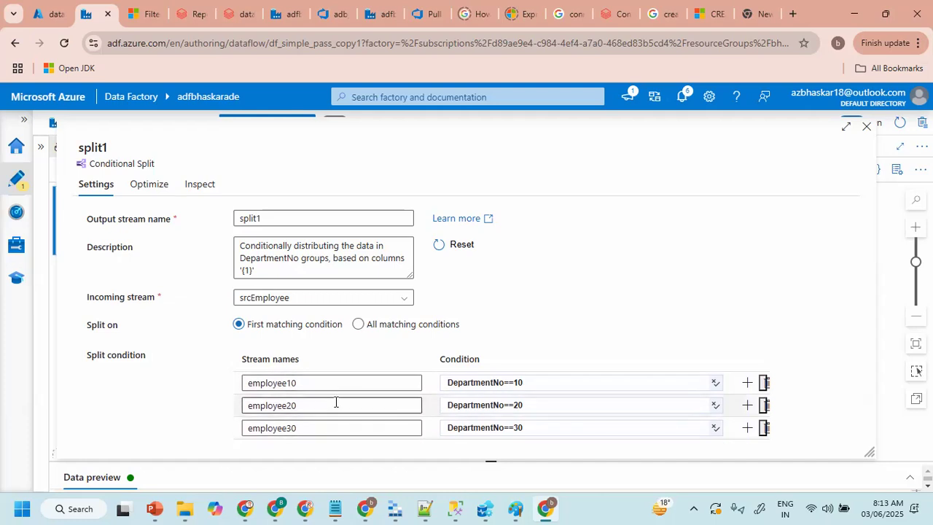
{"action": "left_click", "coordinate": [866, 128]}
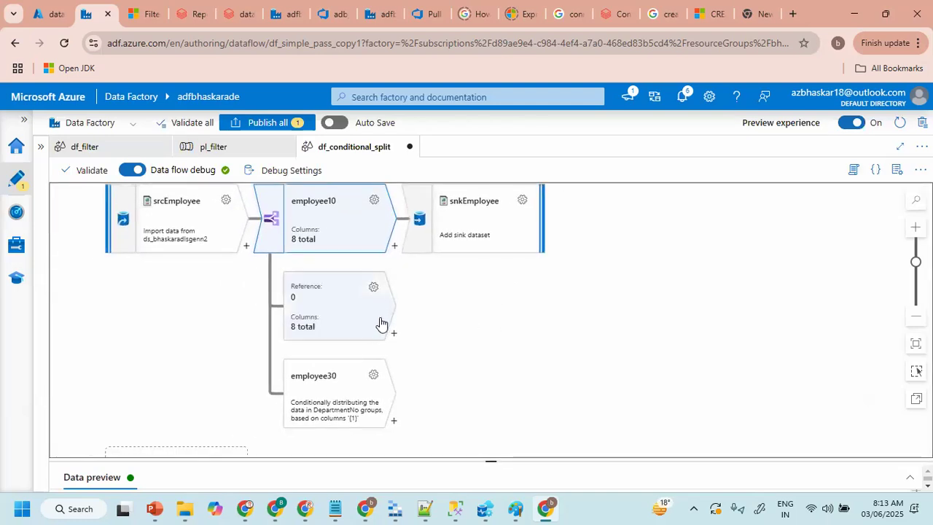
{"action": "left_click", "coordinate": [507, 335]}
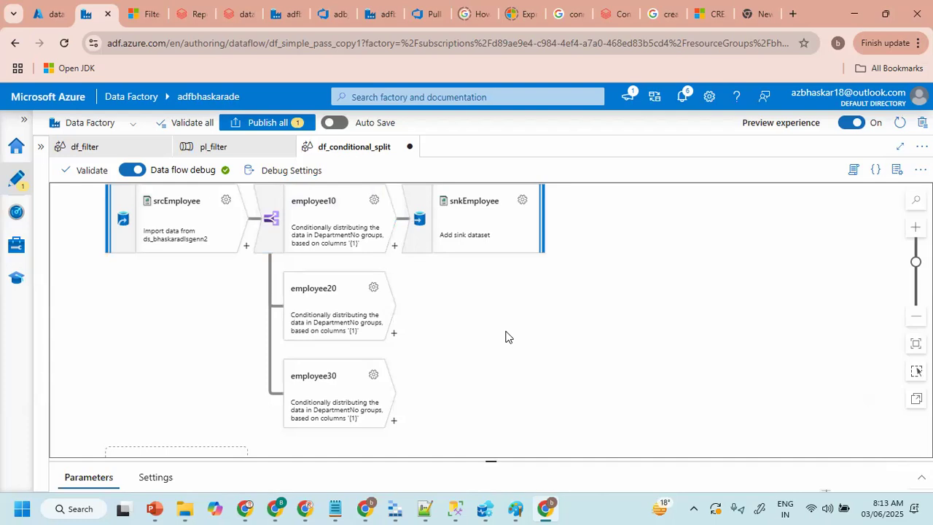
{"action": "left_click_drag", "start_coordinate": [542, 307], "coordinate": [564, 321]}
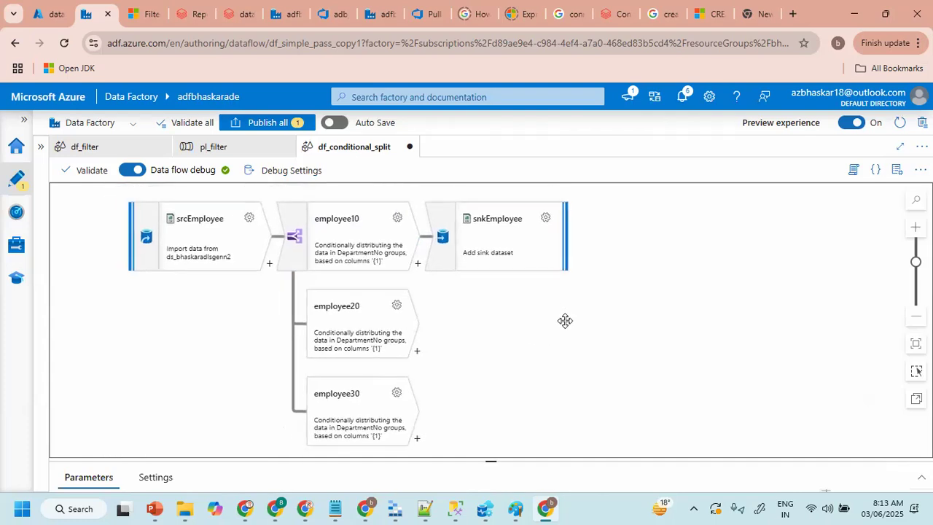
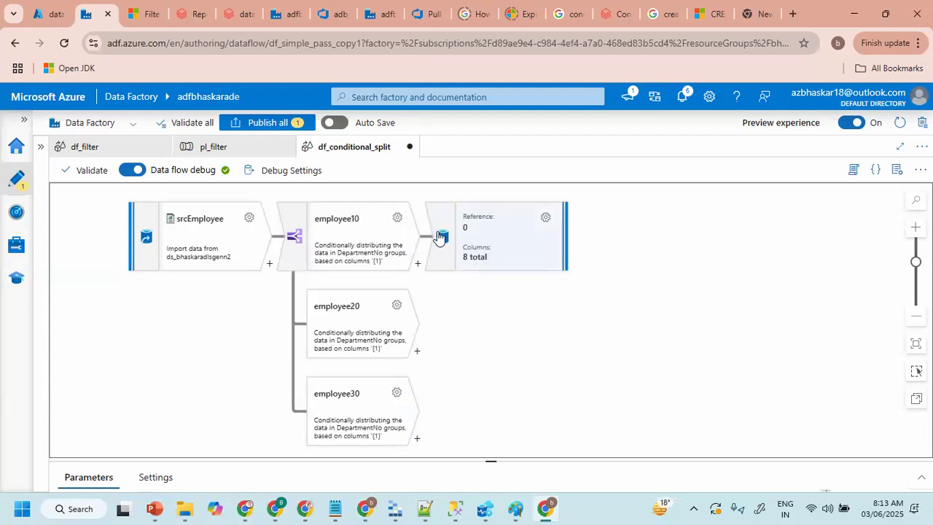
- Set the snkEmployee sink's folder path within datafiles to output/employee_10, copy that path and close the settings
{"action": "left_click", "coordinate": [545, 219]}
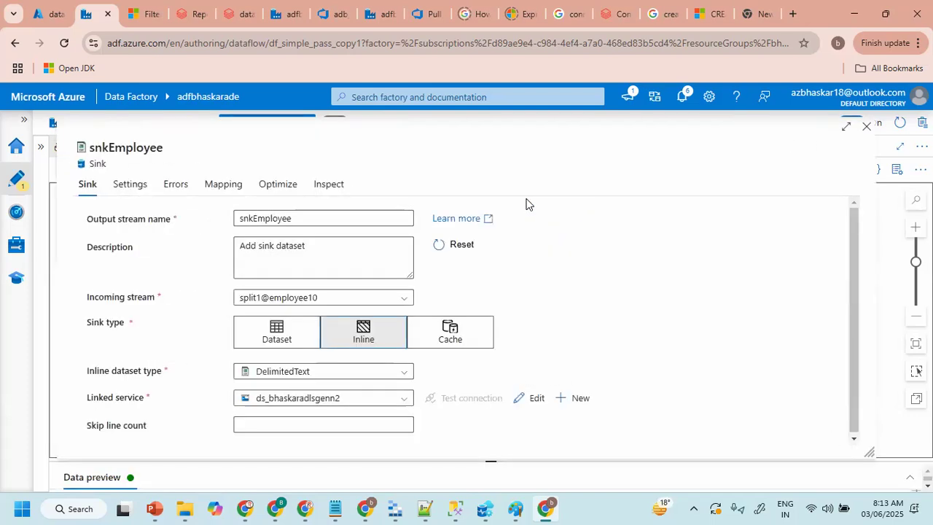
{"action": "left_click", "coordinate": [130, 183]}
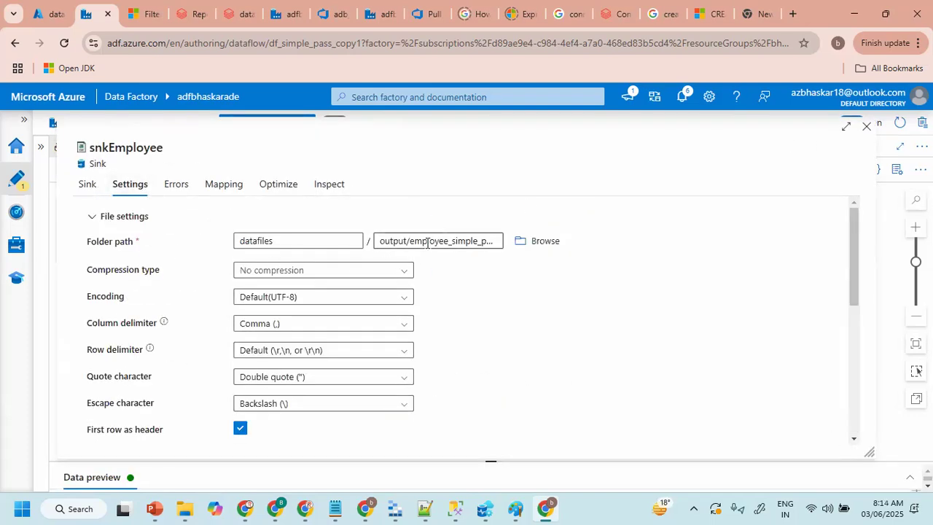
{"action": "left_click_drag", "start_coordinate": [410, 240], "coordinate": [500, 239]}
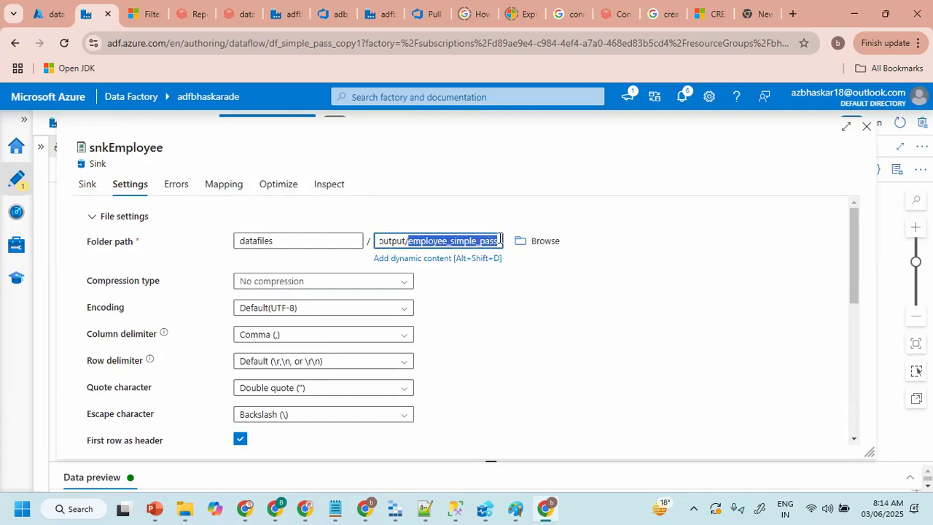
{"action": "type", "text": "e"}
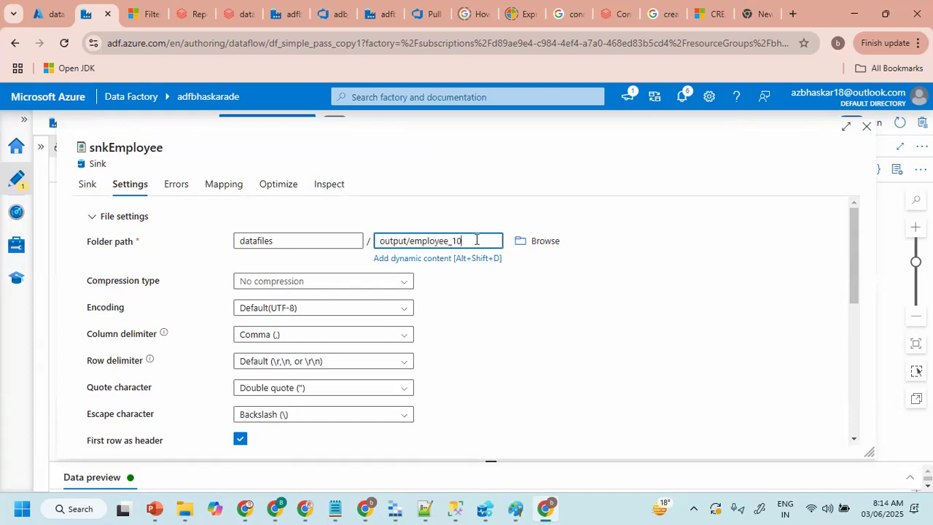
{"action": "key", "text": "ctrl+a"}
{"action": "key", "text": "ctrl+c"}
{"action": "left_click", "coordinate": [651, 253]}
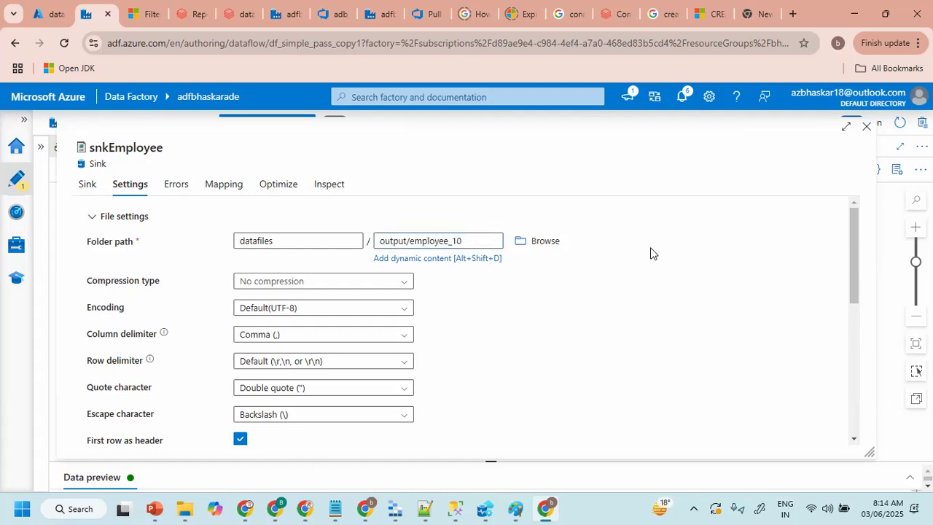
{"action": "left_click", "coordinate": [866, 126]}
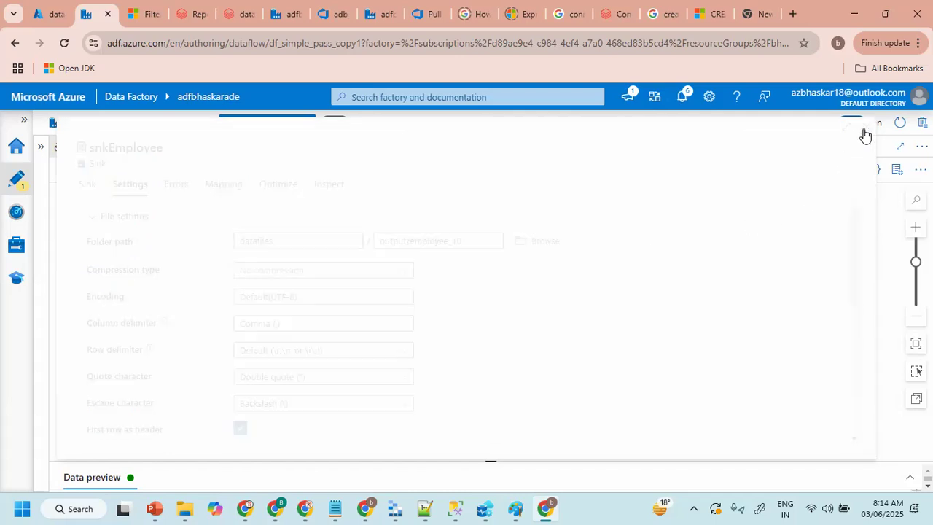
{"action": "left_click", "coordinate": [485, 317]}
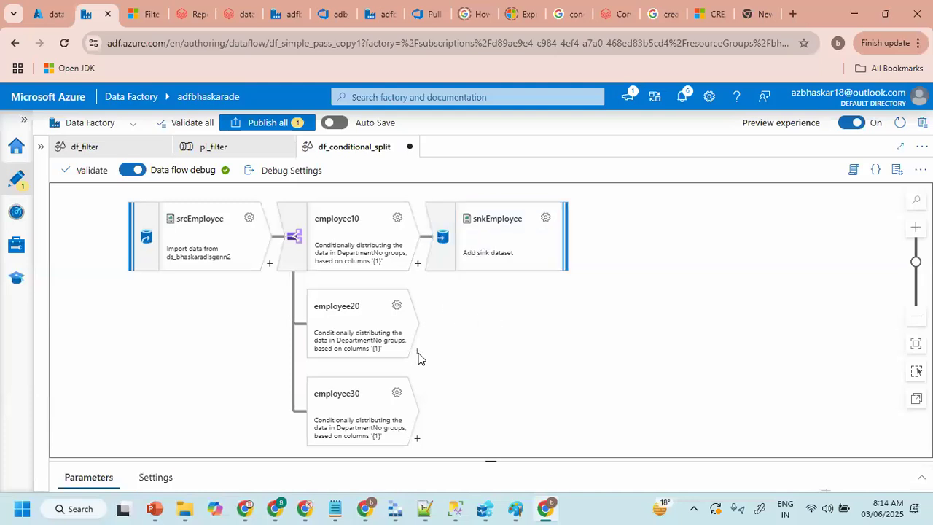
- Add a sink after the employee20 stream, using an inline DelimitedText dataset and the linked service ds_bhaskaradlsgenn2
{"action": "left_click", "coordinate": [418, 353]}
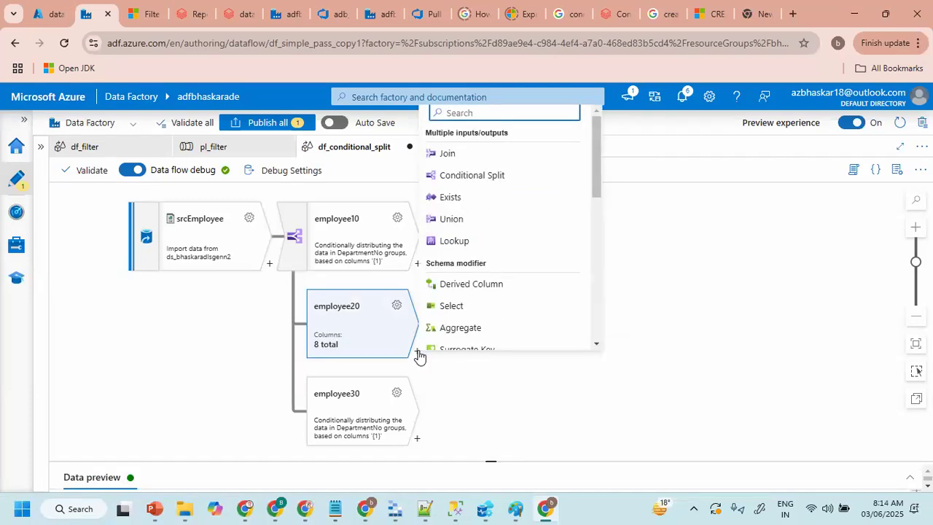
{"action": "type", "text": "sin"}
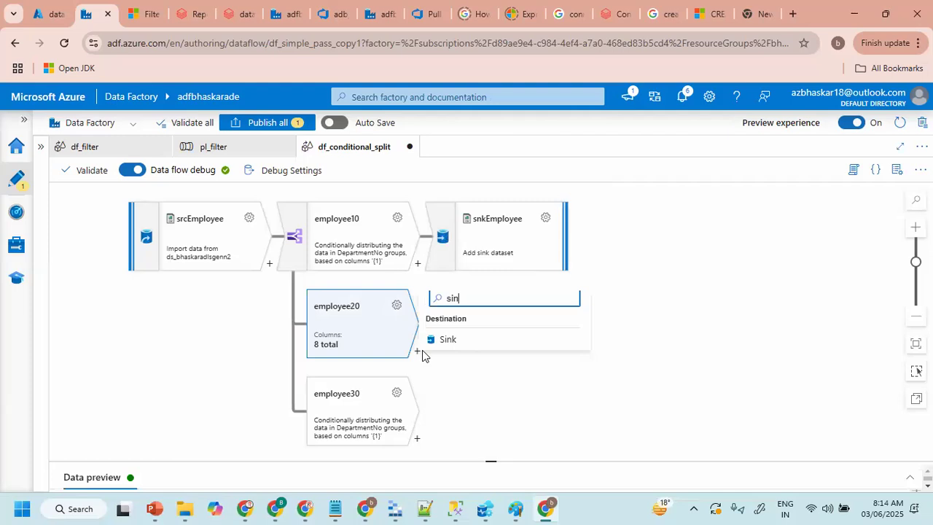
{"action": "left_click", "coordinate": [450, 341]}
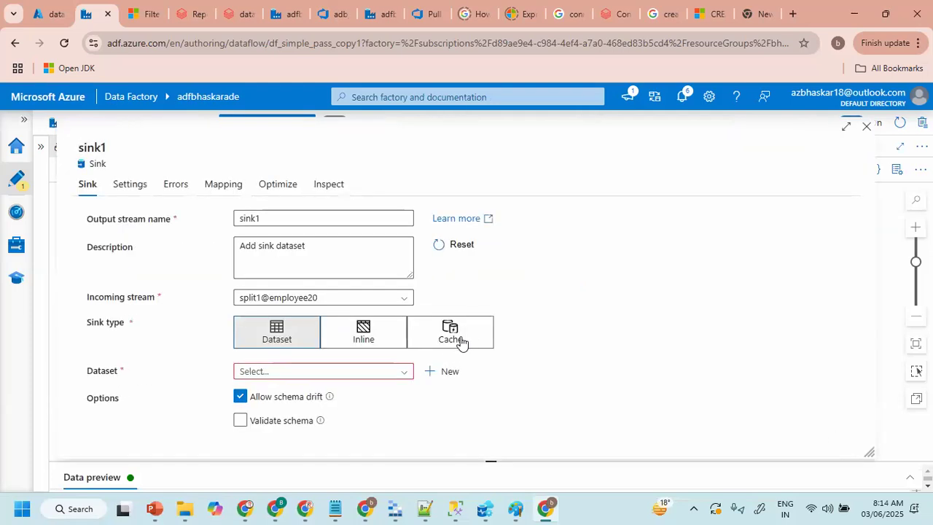
{"action": "left_click", "coordinate": [342, 337]}
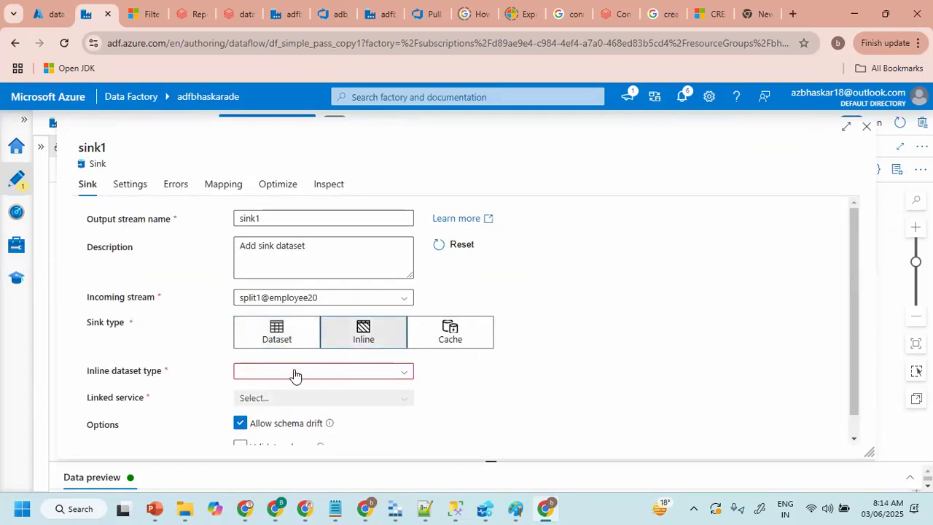
{"action": "left_click", "coordinate": [294, 373]}
{"action": "type", "text": "deli"}
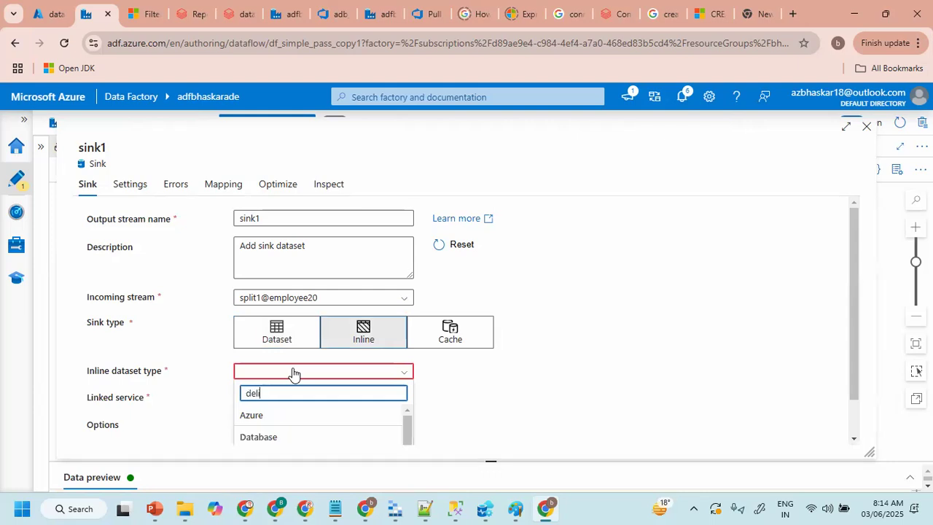
{"action": "left_click", "coordinate": [279, 395]}
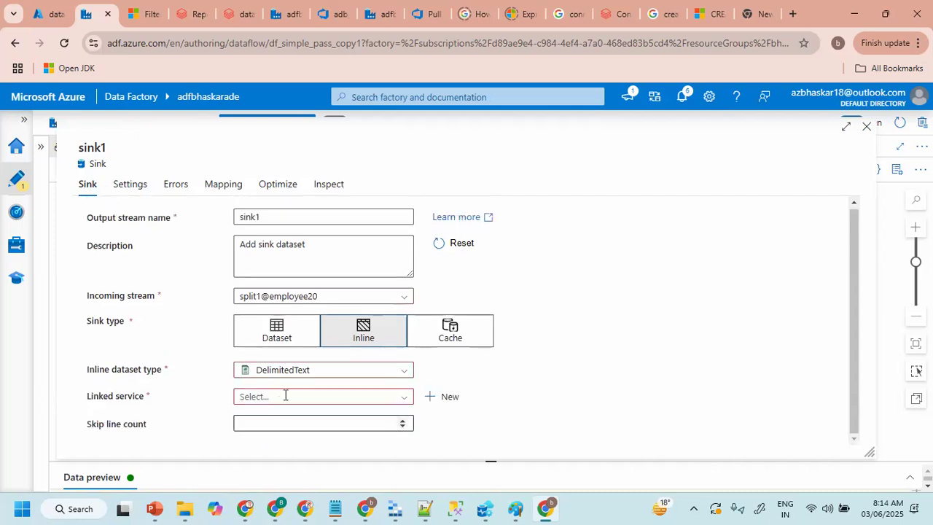
{"action": "left_click", "coordinate": [262, 400]}
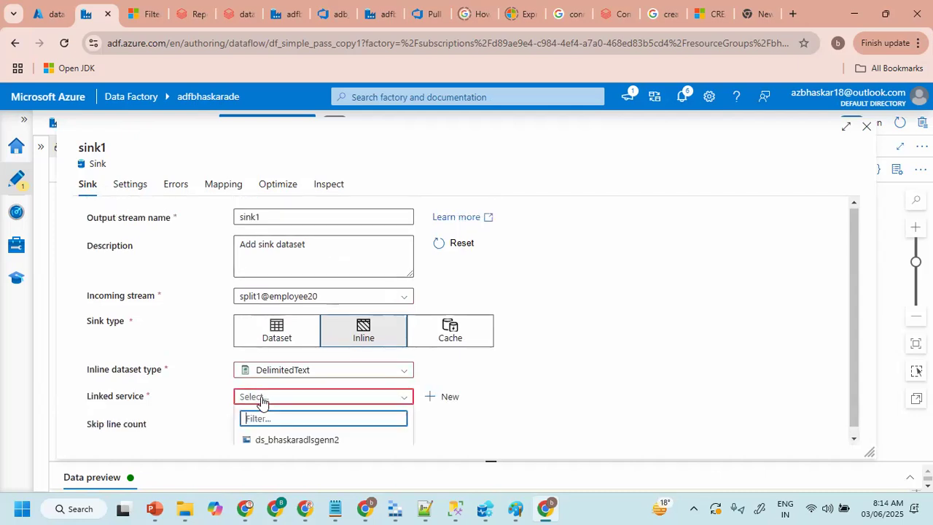
{"action": "left_click", "coordinate": [276, 444]}
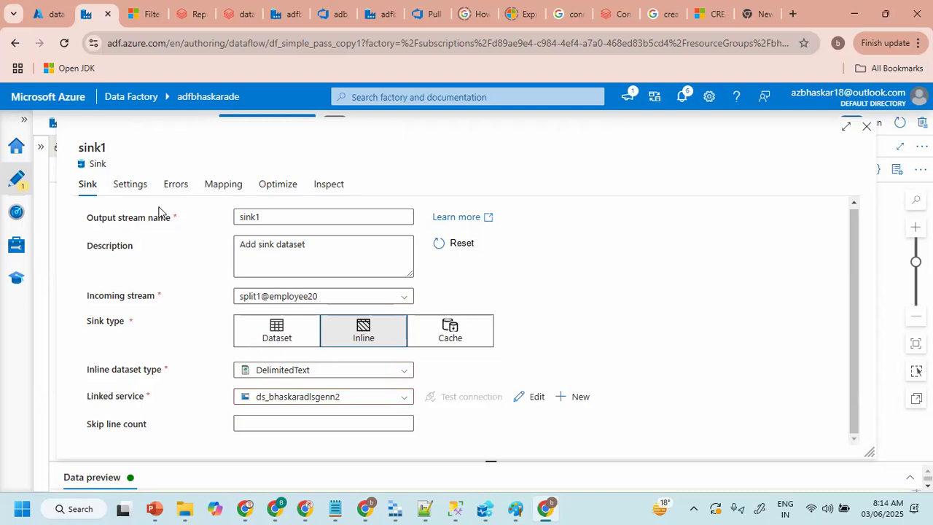
- Set the employee20 sink's folder path to datafiles/output/employee_20, enable first row as header and close the settings
{"action": "left_click", "coordinate": [131, 185]}
{"action": "left_click", "coordinate": [297, 241]}
{"action": "type", "text": "datafile"}
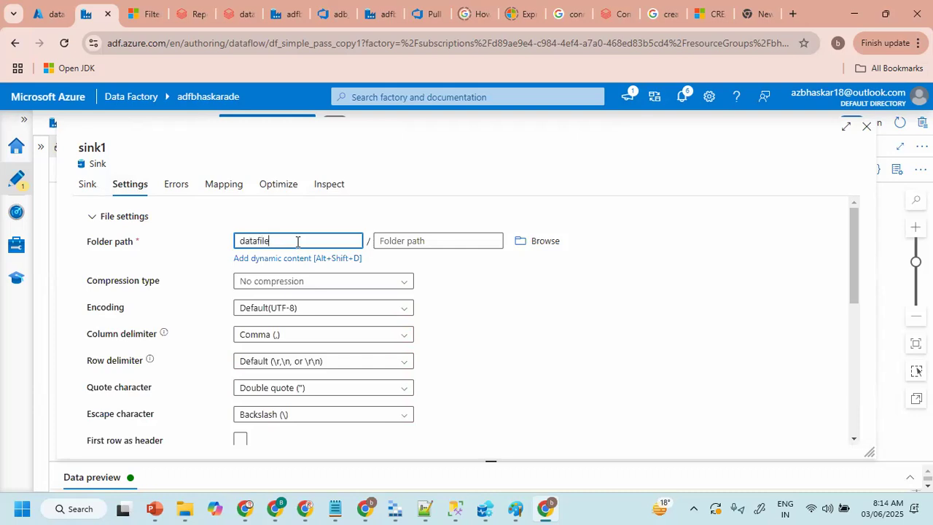
{"action": "type", "text": "s"}
{"action": "key", "text": "Tab"}
{"action": "key", "text": "ctrl+v"}
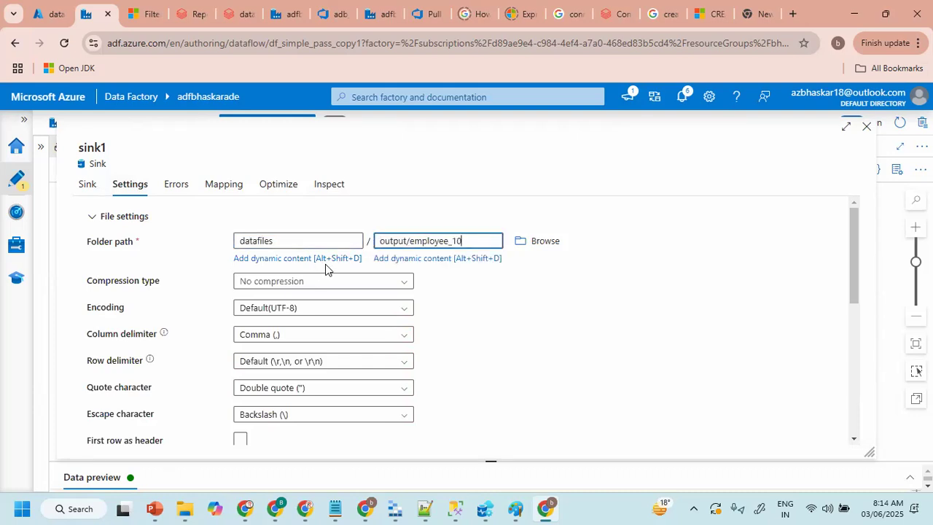
{"action": "key", "text": "BackSpace"}
{"action": "type", "text": "20"}
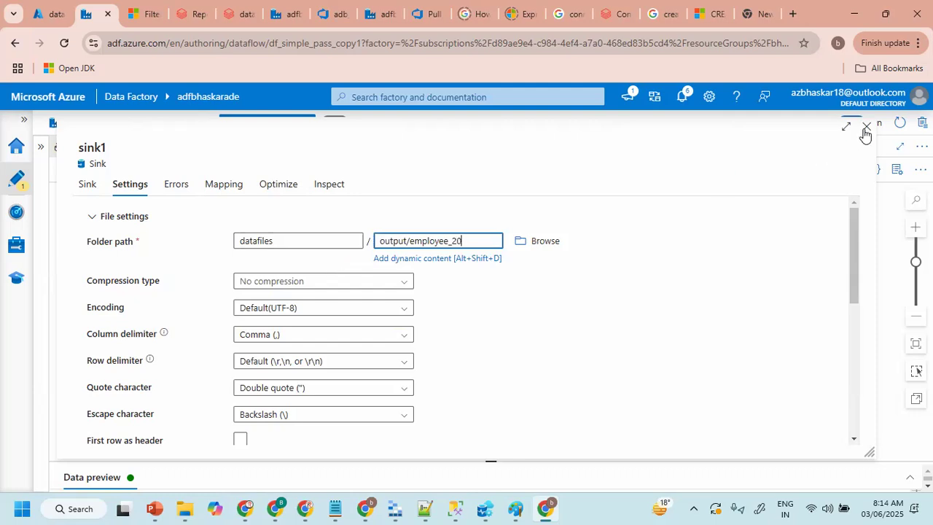
{"action": "left_click", "coordinate": [240, 438]}
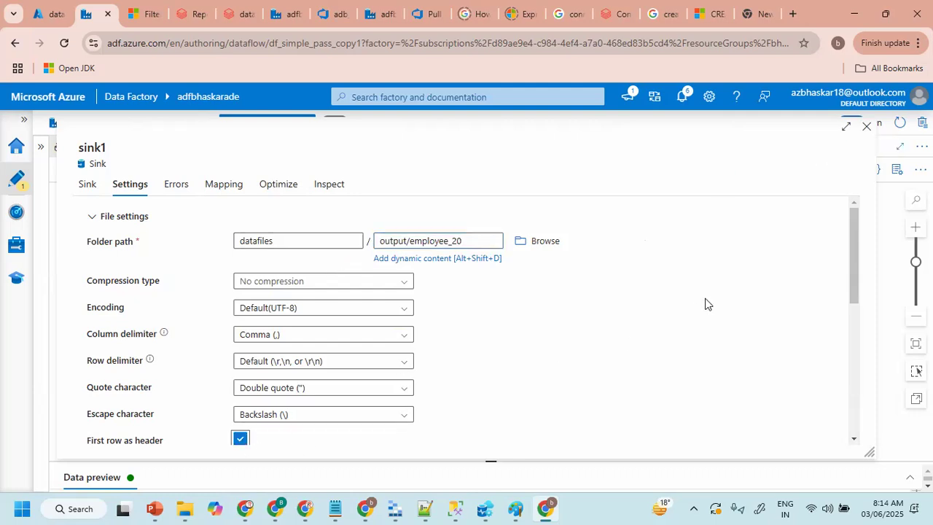
{"action": "left_click", "coordinate": [866, 132]}
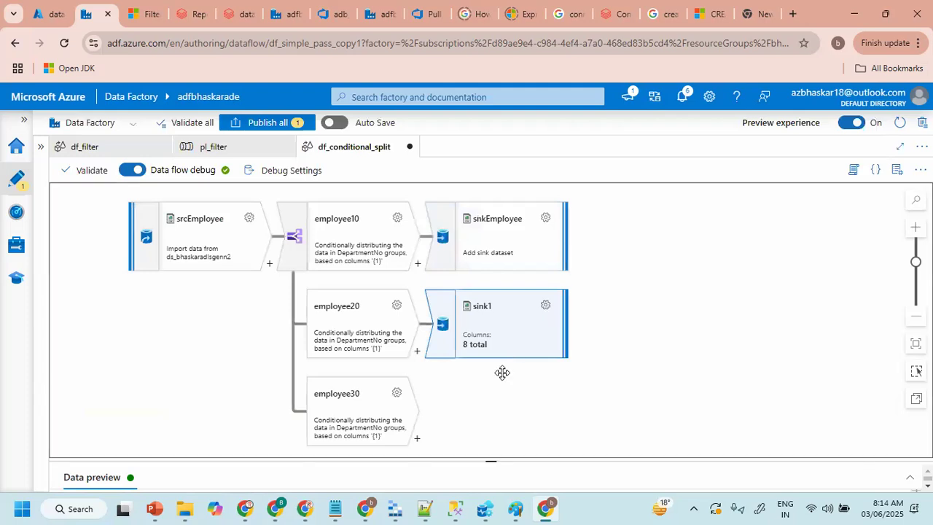
- Add a sink after the employee30 stream, using an inline DelimitedText dataset and the linked service ds_bhaskaradlsgenn2
{"action": "scroll", "coordinate": [428, 376], "scroll_direction": "down", "scroll_amount": 2}
{"action": "left_click", "coordinate": [406, 378]}
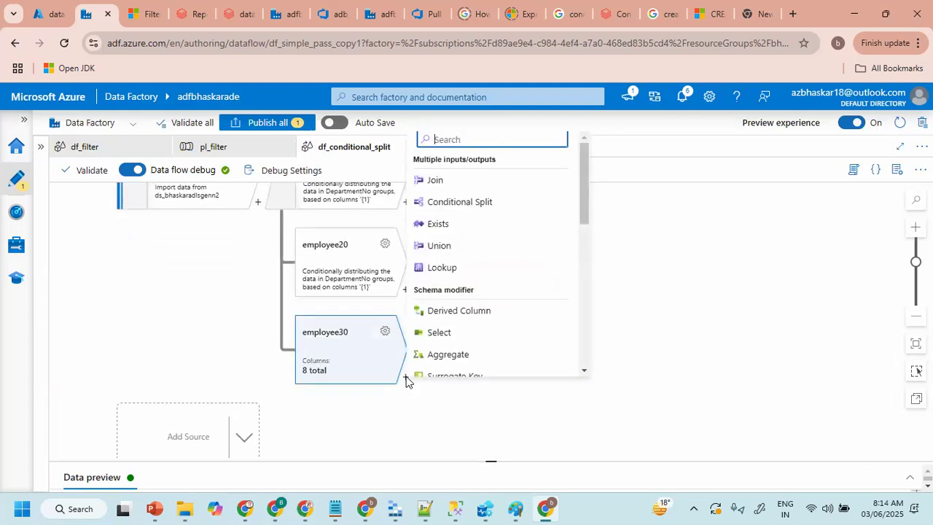
{"action": "type", "text": "si"}
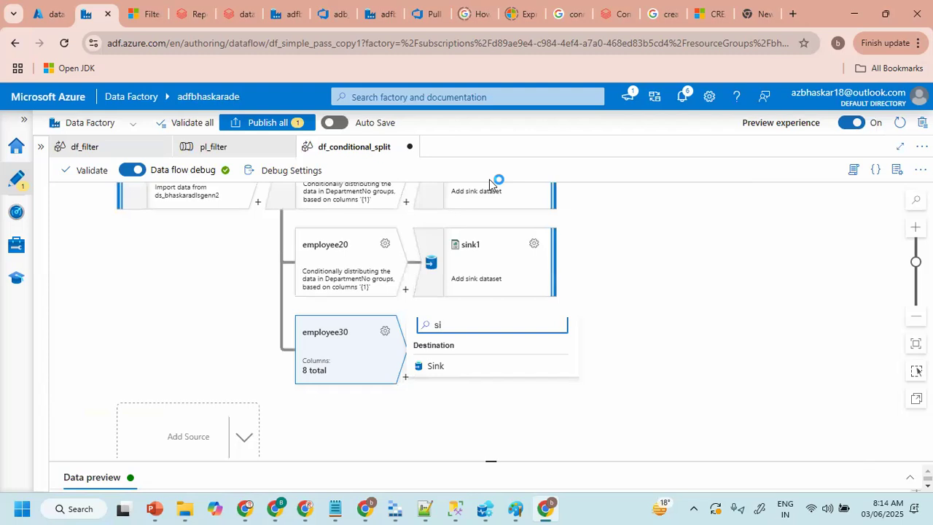
{"action": "left_click", "coordinate": [464, 366]}
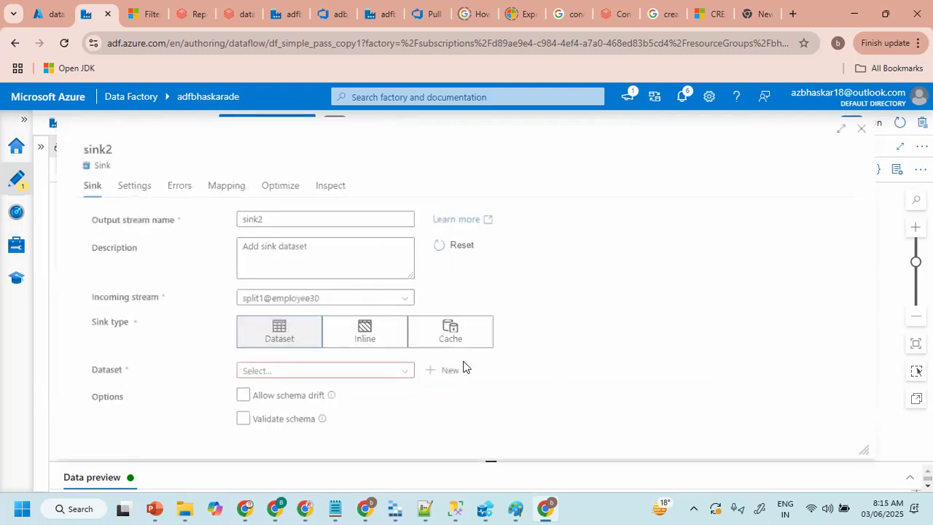
{"action": "left_click", "coordinate": [370, 332]}
{"action": "left_click", "coordinate": [328, 373]}
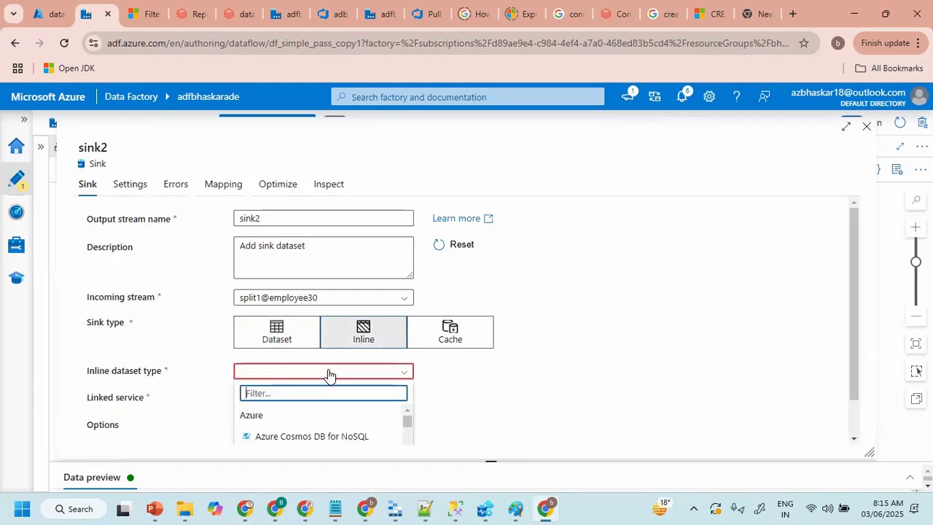
{"action": "type", "text": "delim"}
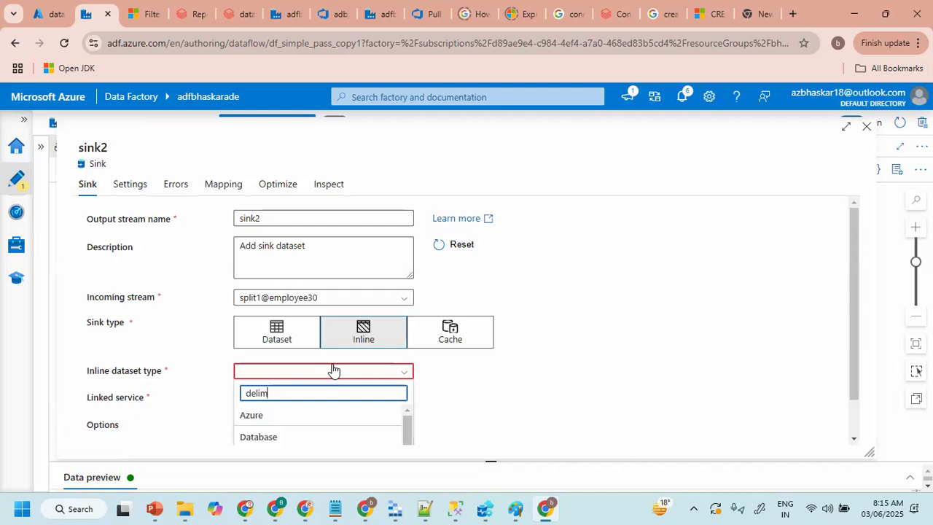
{"action": "left_click", "coordinate": [285, 391]}
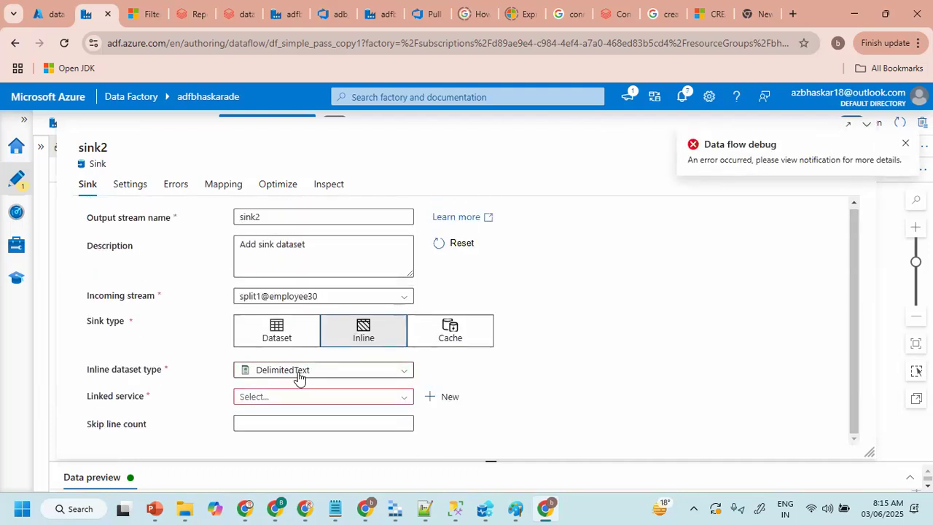
{"action": "left_click", "coordinate": [268, 402]}
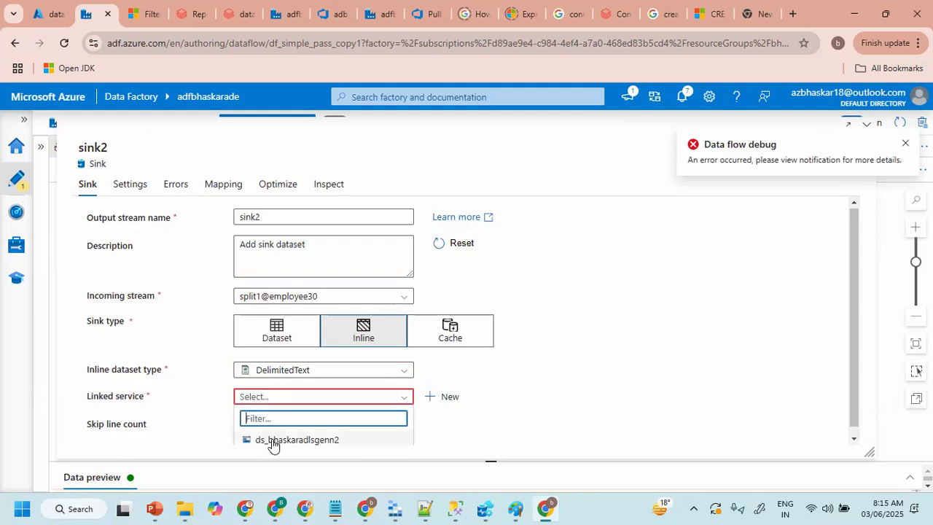
{"action": "left_click", "coordinate": [274, 441]}
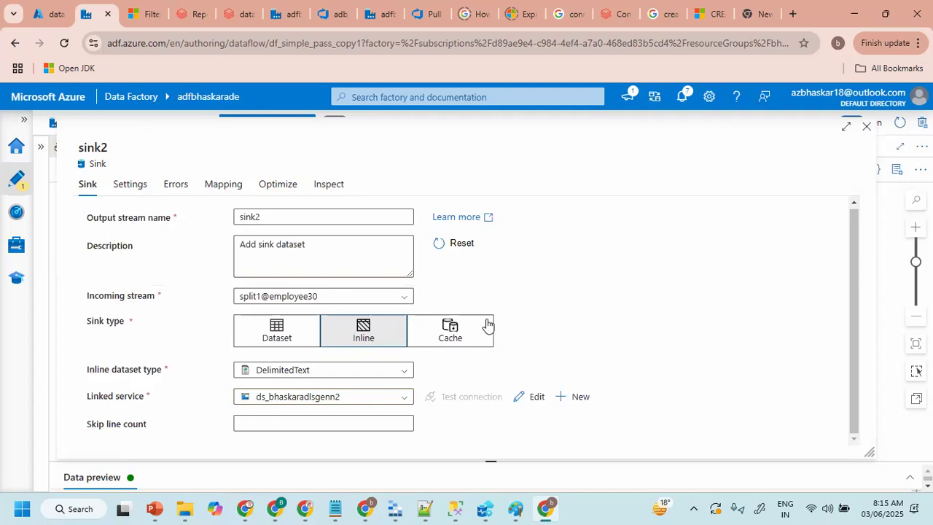
- Set the employee30 sink's folder path to datafiles/output/employee_30, enable first row as header and close the settings
{"action": "left_click", "coordinate": [129, 184]}
{"action": "left_click", "coordinate": [293, 236]}
{"action": "type", "text": "datafiles"}
{"action": "key", "text": "Tab"}
{"action": "type", "text": "output/employee_10"}
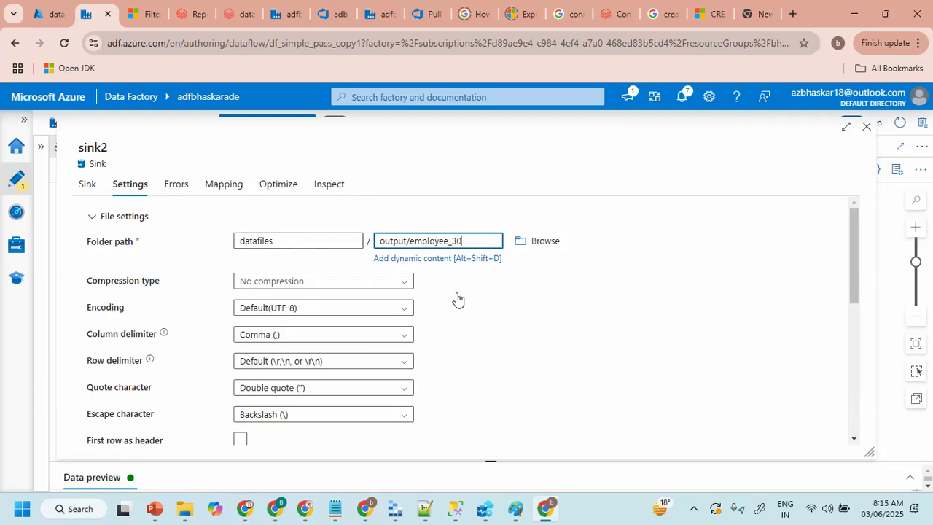
{"action": "left_click", "coordinate": [241, 438]}
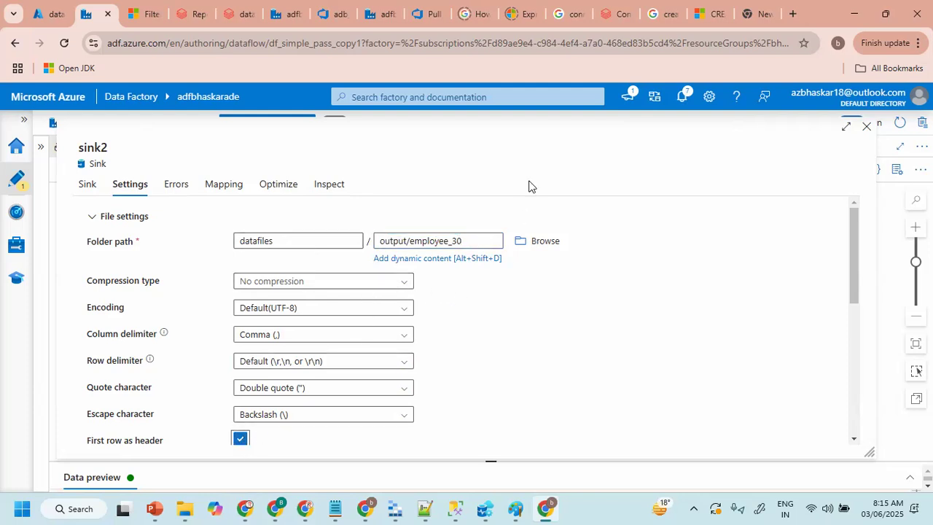
{"action": "left_click", "coordinate": [866, 128]}
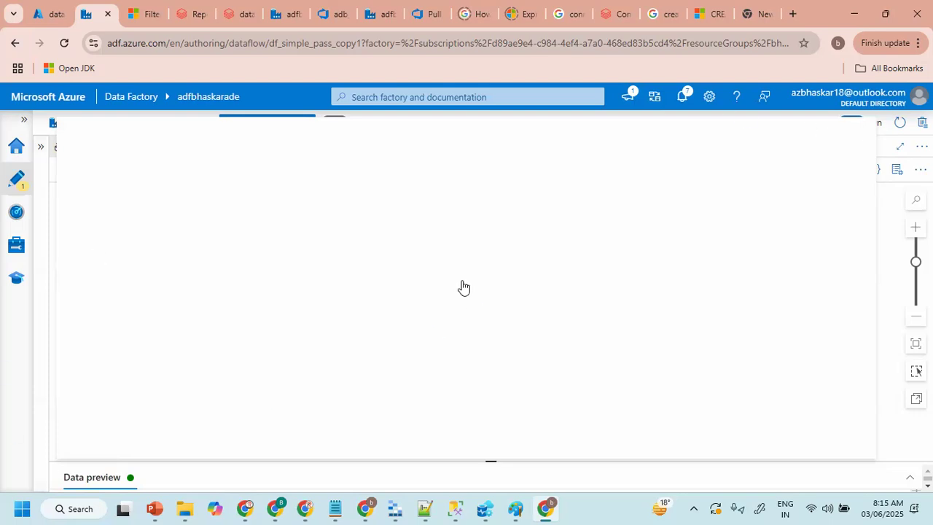
- Rename the employee10 stream's sink as snkEmployee10, copy that name and close the sink settings
{"action": "left_click_drag", "start_coordinate": [208, 313], "coordinate": [213, 343]}
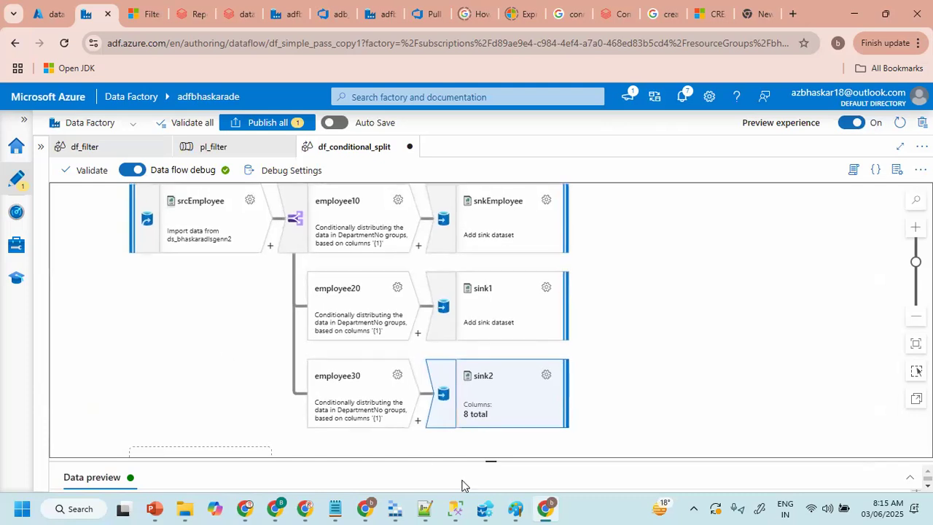
{"action": "left_click", "coordinate": [547, 287]}
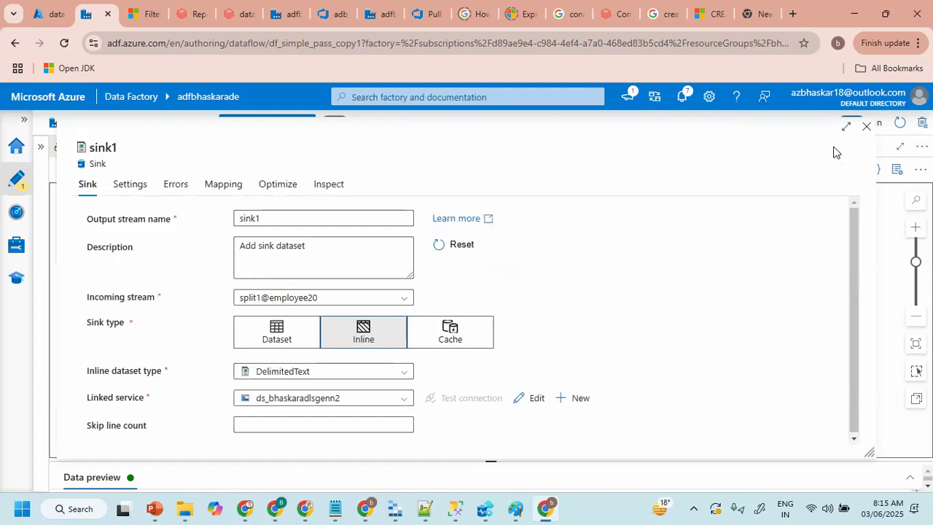
{"action": "left_click", "coordinate": [867, 126]}
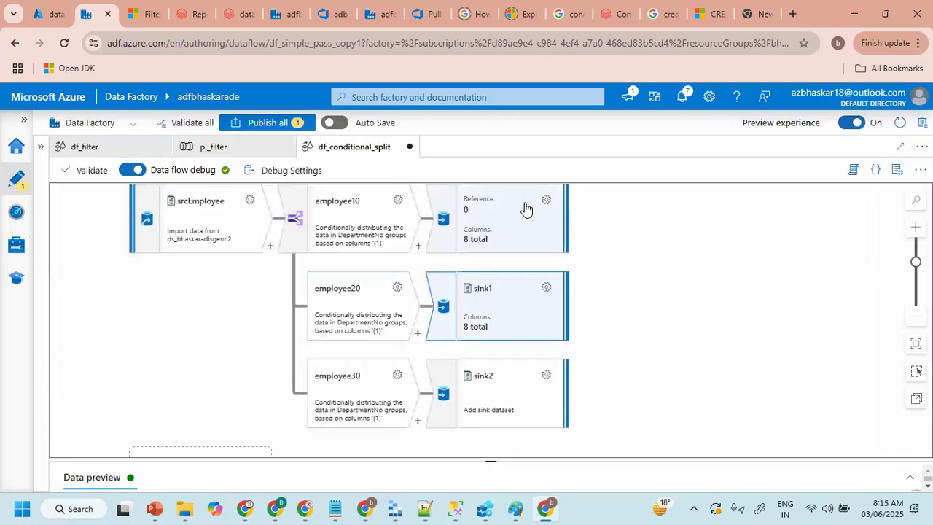
{"action": "left_click", "coordinate": [546, 202]}
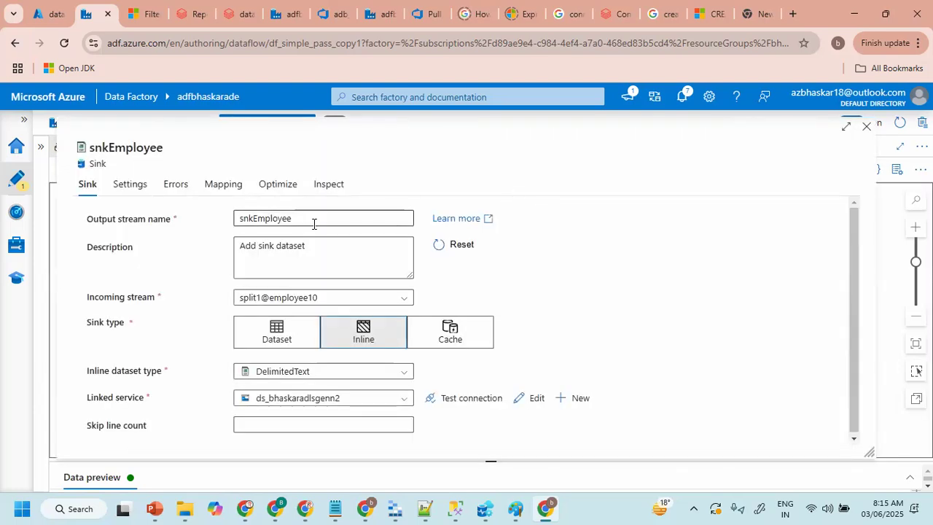
{"action": "left_click_drag", "start_coordinate": [306, 219], "coordinate": [328, 212]}
{"action": "left_click", "coordinate": [255, 218]}
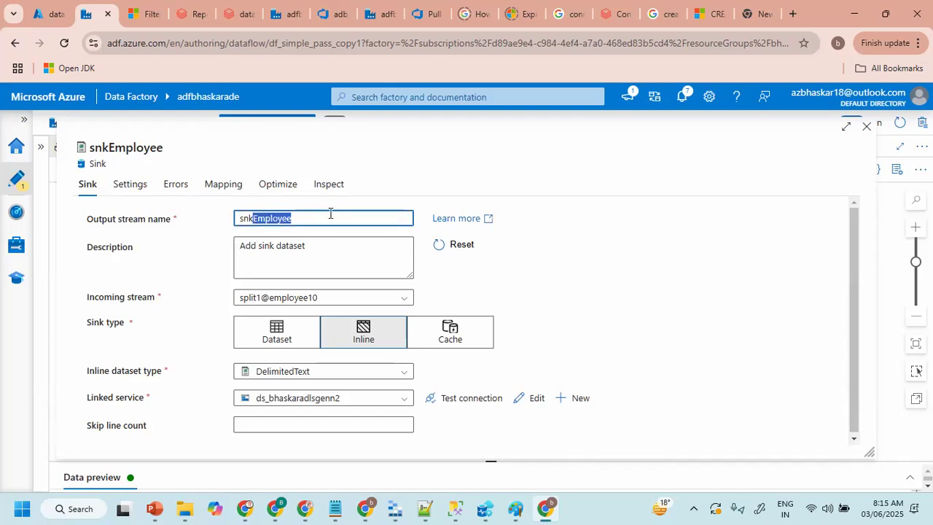
{"action": "left_click", "coordinate": [330, 212]}
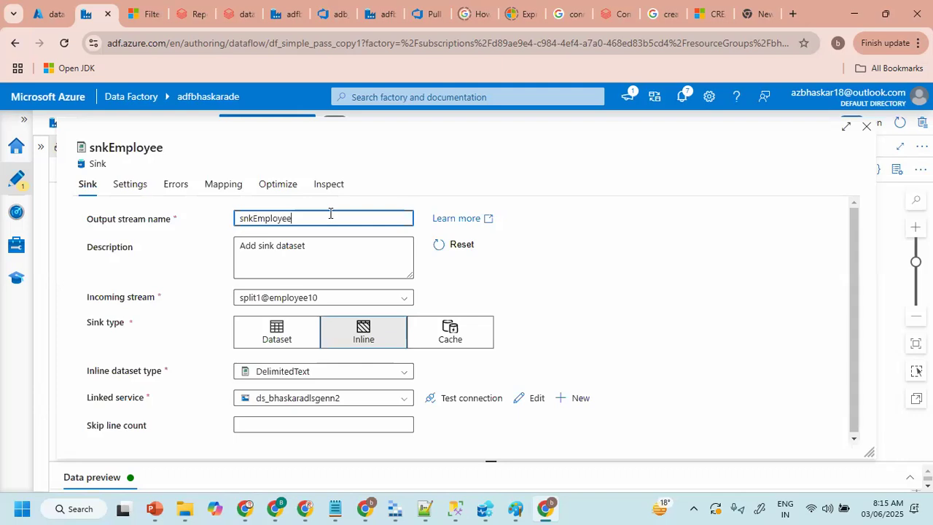
{"action": "key", "text": "ctrl+a"}
{"action": "key", "text": "ctrl+c"}
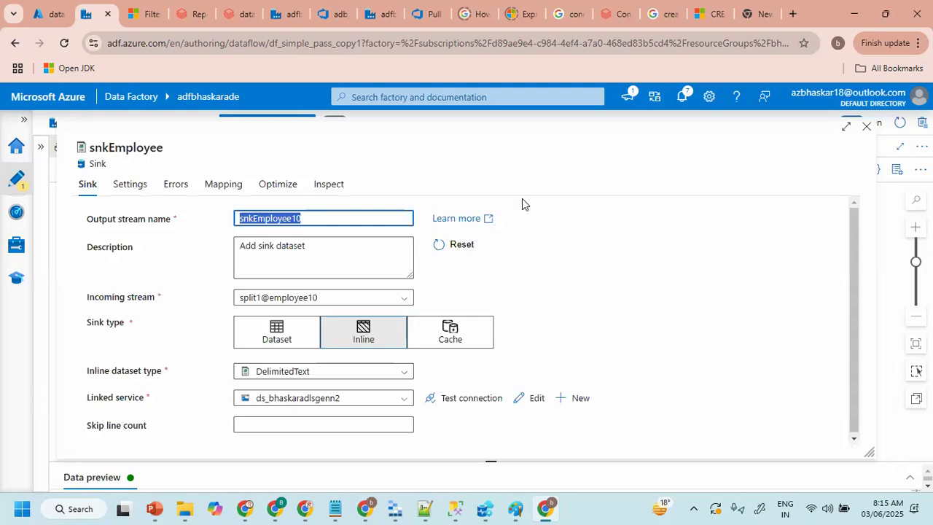
{"action": "left_click", "coordinate": [866, 127]}
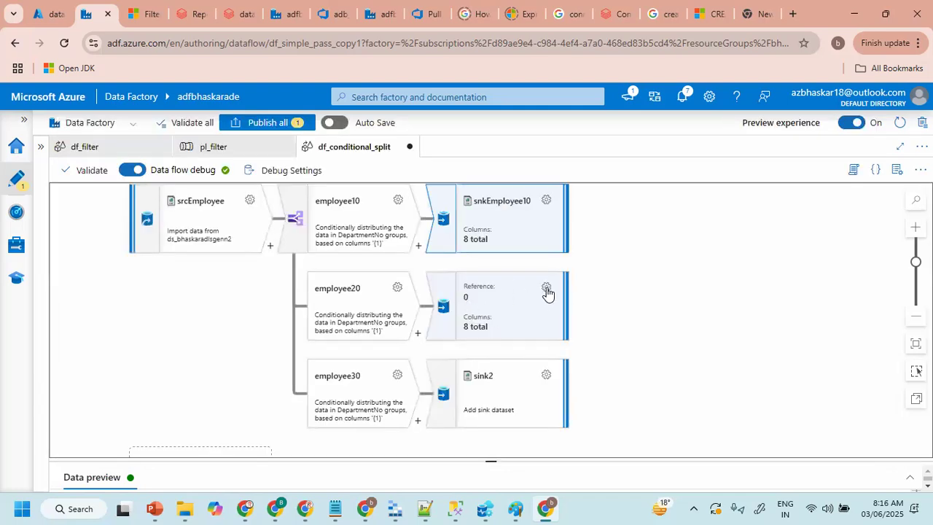
- Rename the employee20 stream's sink as snkEmployee20 and close its settings
{"action": "left_click", "coordinate": [547, 294]}
{"action": "left_click_drag", "start_coordinate": [296, 219], "coordinate": [187, 217]}
{"action": "type", "text": "snkEmployee1"}
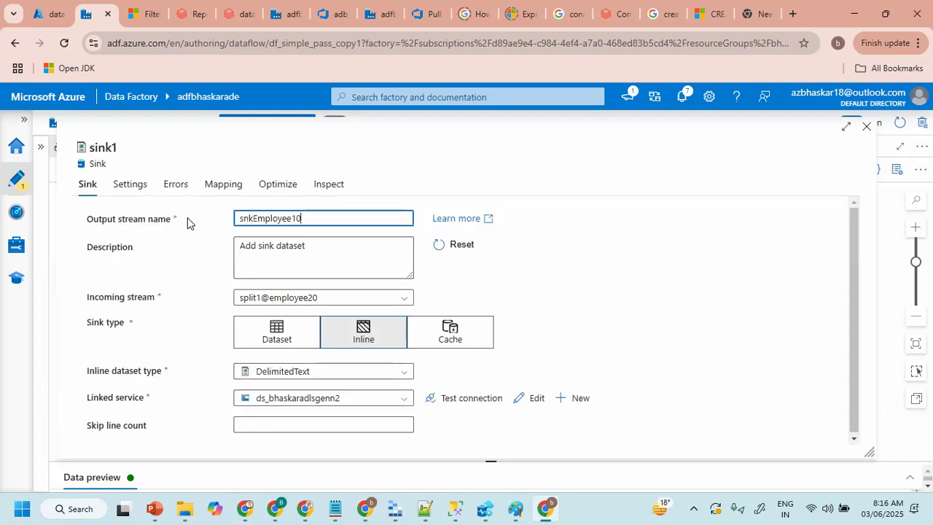
{"action": "key", "text": "BackSpace"}
{"action": "type", "text": "20"}
{"action": "left_click", "coordinate": [187, 217]}
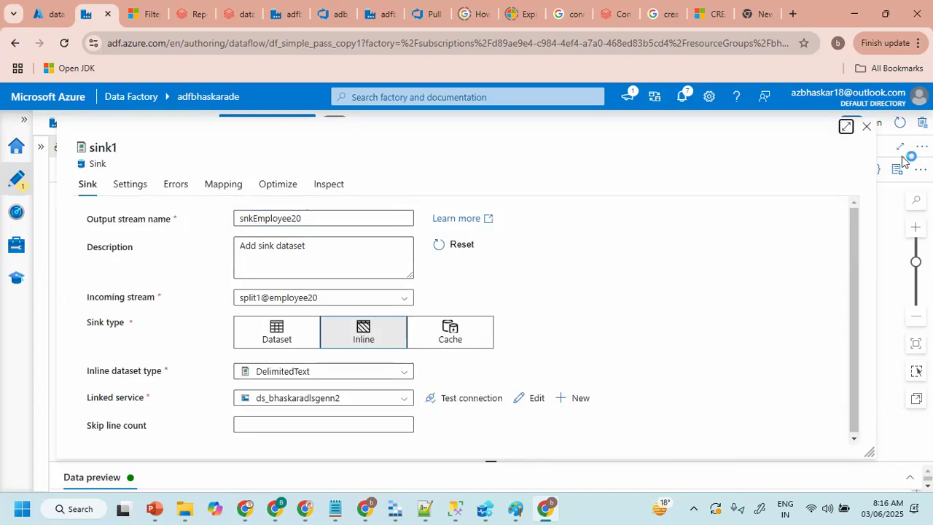
{"action": "left_click", "coordinate": [866, 126]}
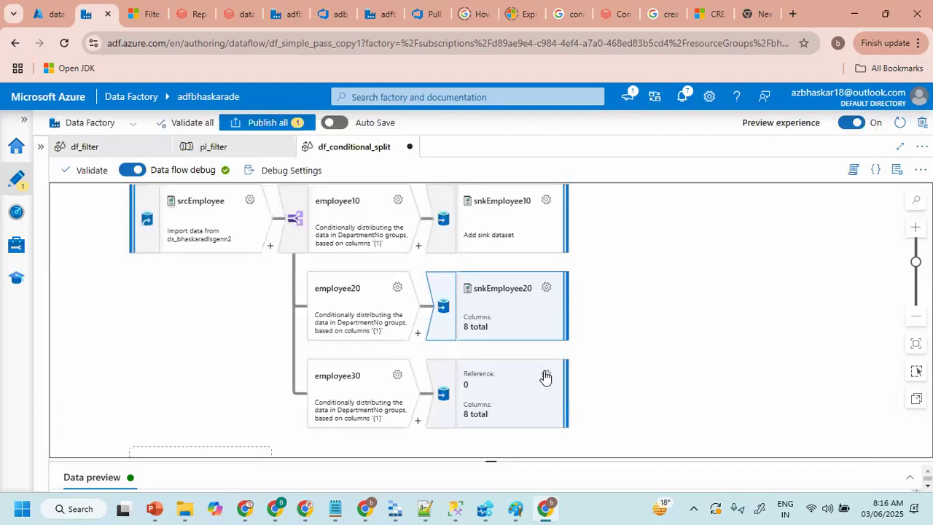
- Rename the employee30 stream's sink as snkEmployee30 and close its settings
{"action": "left_click", "coordinate": [545, 377]}
{"action": "left_click_drag", "start_coordinate": [266, 218], "coordinate": [196, 219]}
{"action": "key", "text": "ctrl+v"}
{"action": "type", "text": "0"}
{"action": "left_click", "coordinate": [196, 219]}
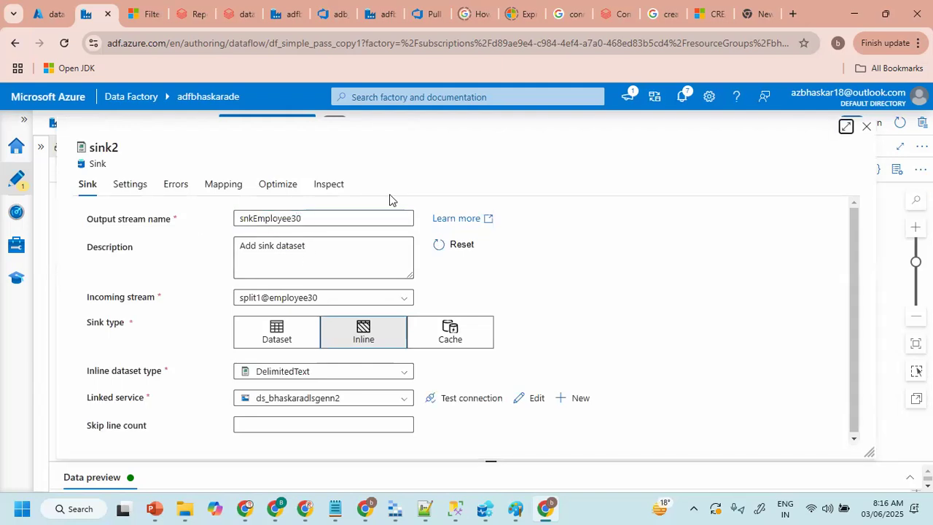
{"action": "left_click", "coordinate": [867, 126]}
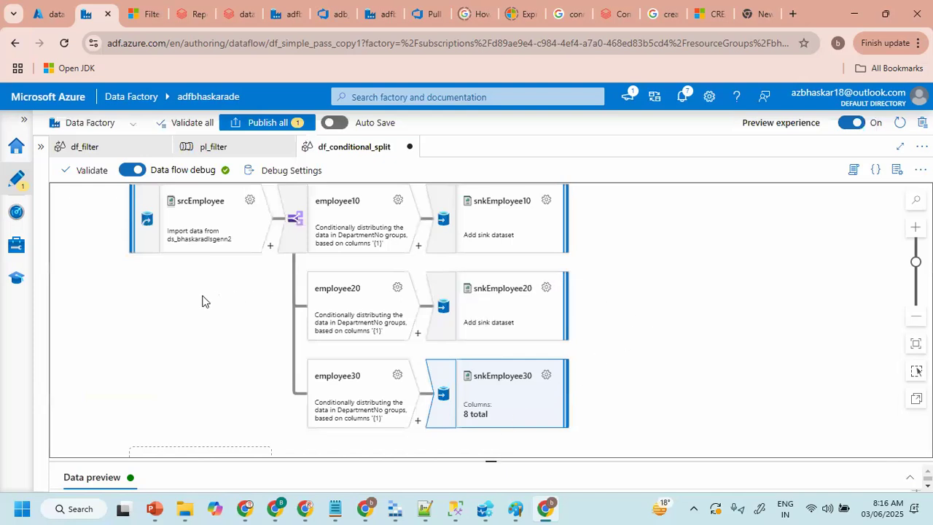
- Create a new pipeline named pl_conditional_split
{"action": "left_click", "coordinate": [41, 149]}
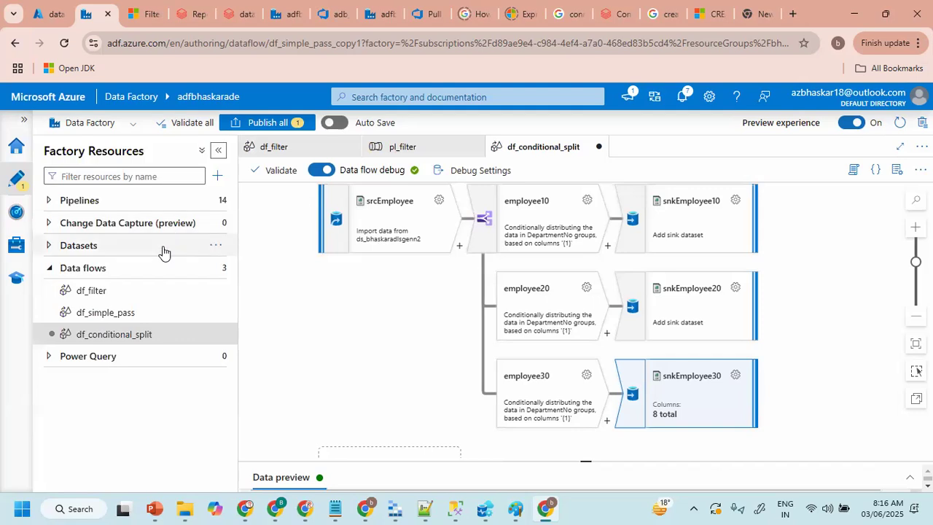
{"action": "left_click", "coordinate": [217, 203]}
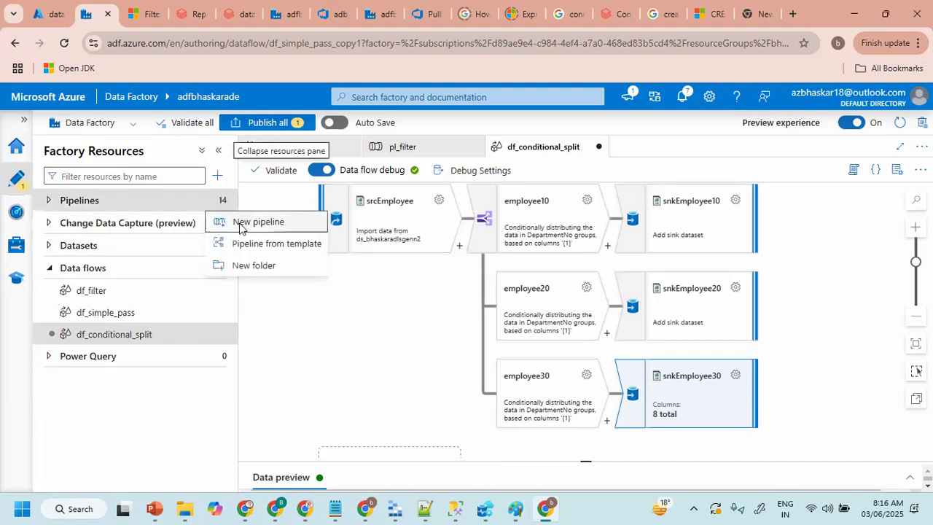
{"action": "left_click", "coordinate": [239, 223]}
{"action": "left_click", "coordinate": [218, 150]}
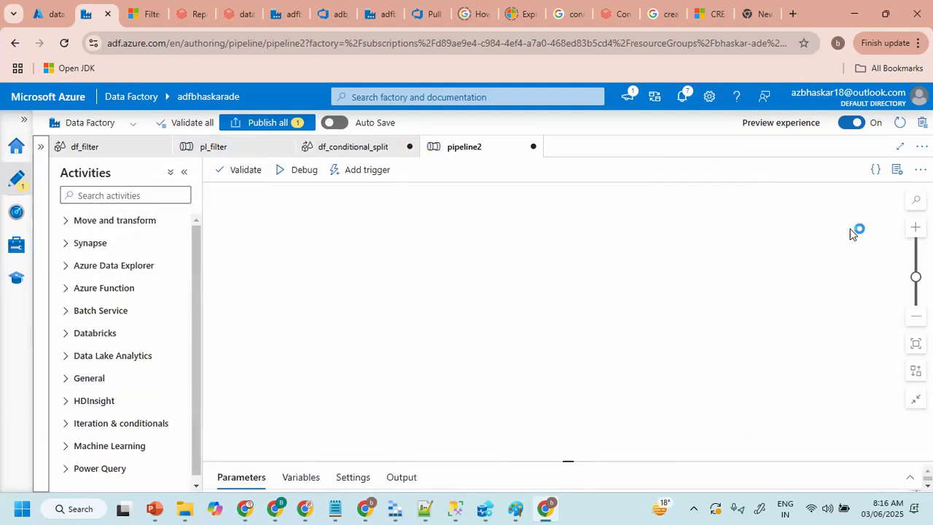
{"action": "left_click", "coordinate": [896, 169]}
{"action": "left_click_drag", "start_coordinate": [822, 269], "coordinate": [724, 275]}
{"action": "type", "text": "pl_conditional_split"}
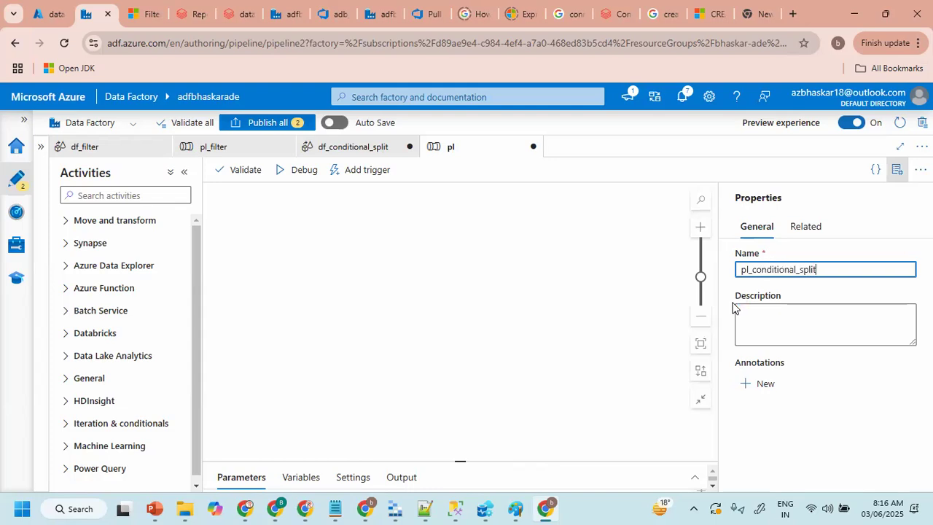
{"action": "left_click", "coordinate": [897, 170]}
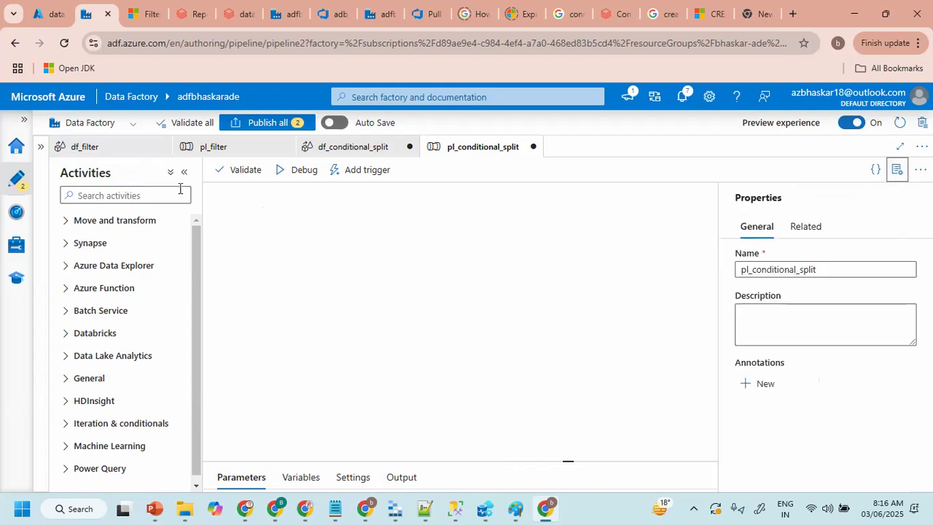
- Add a Data flow activity to the pipeline and set it to run df_conditional_split
{"action": "left_click", "coordinate": [64, 222]}
{"action": "left_click_drag", "start_coordinate": [98, 277], "coordinate": [351, 270]}
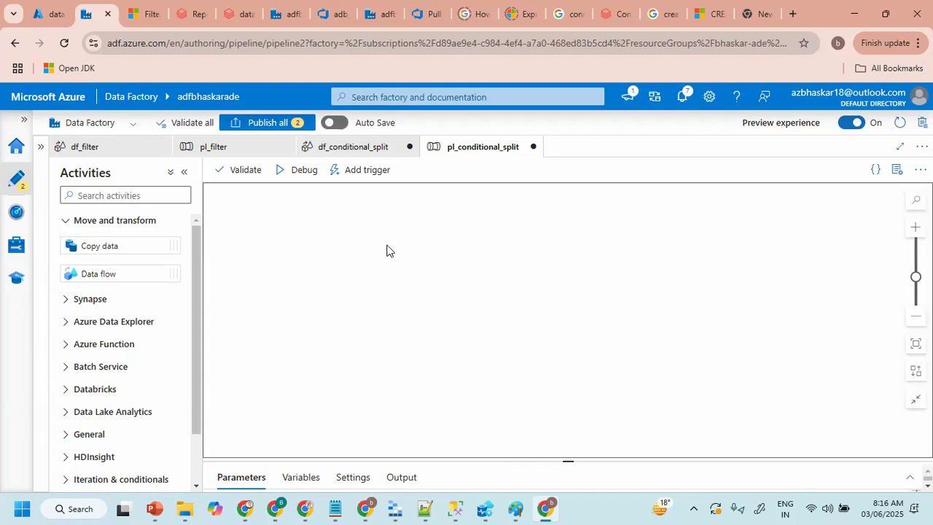
{"action": "left_click_drag", "start_coordinate": [133, 277], "coordinate": [383, 264]}
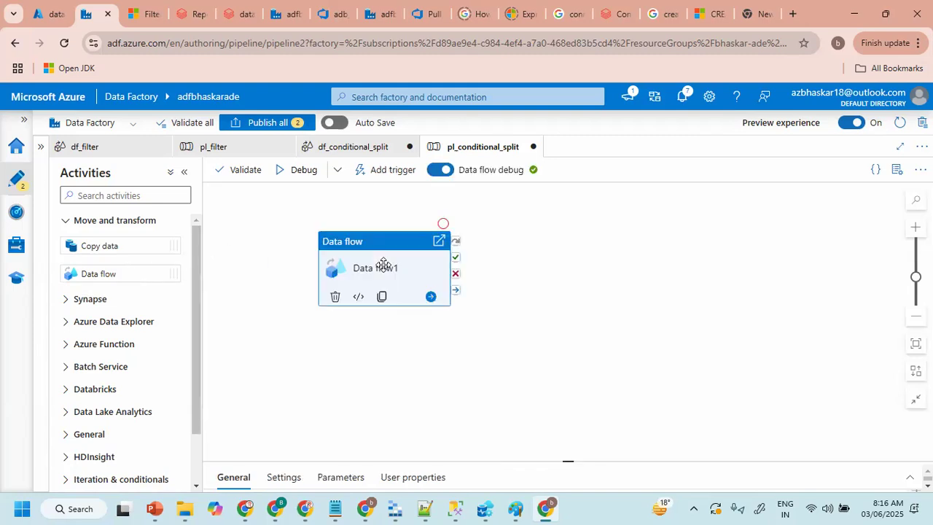
{"action": "left_click_drag", "start_coordinate": [384, 461], "coordinate": [442, 322]}
{"action": "left_click", "coordinate": [283, 340]}
{"action": "left_click", "coordinate": [390, 374]}
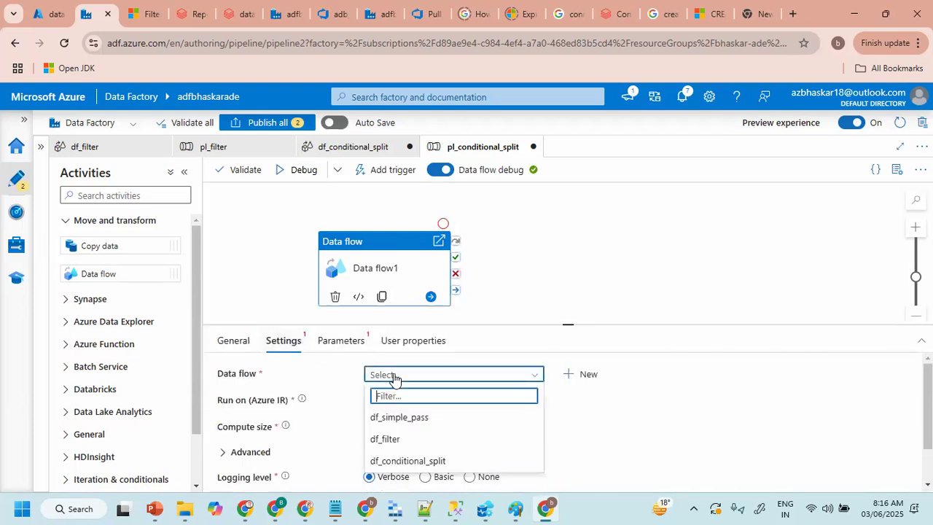
{"action": "left_click", "coordinate": [400, 460]}
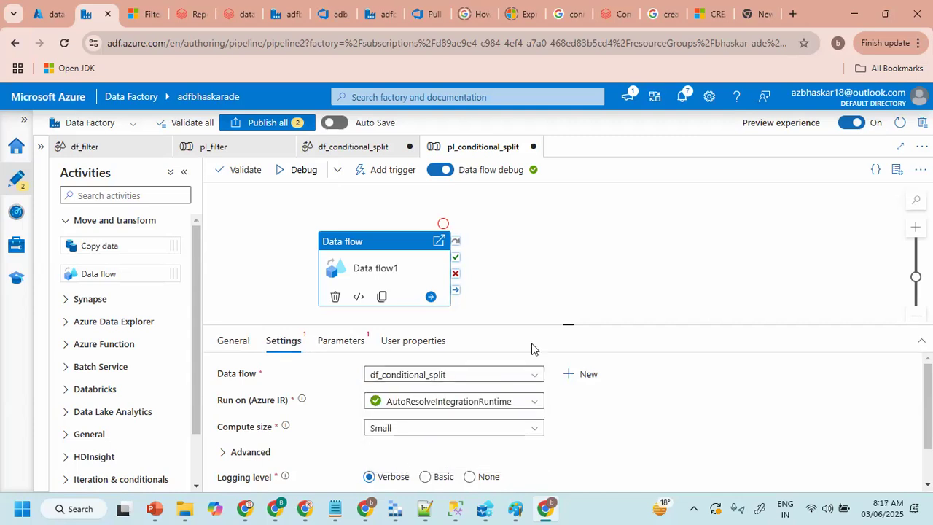
{"action": "left_click_drag", "start_coordinate": [535, 324], "coordinate": [534, 388]}
{"action": "left_click", "coordinate": [539, 343]}
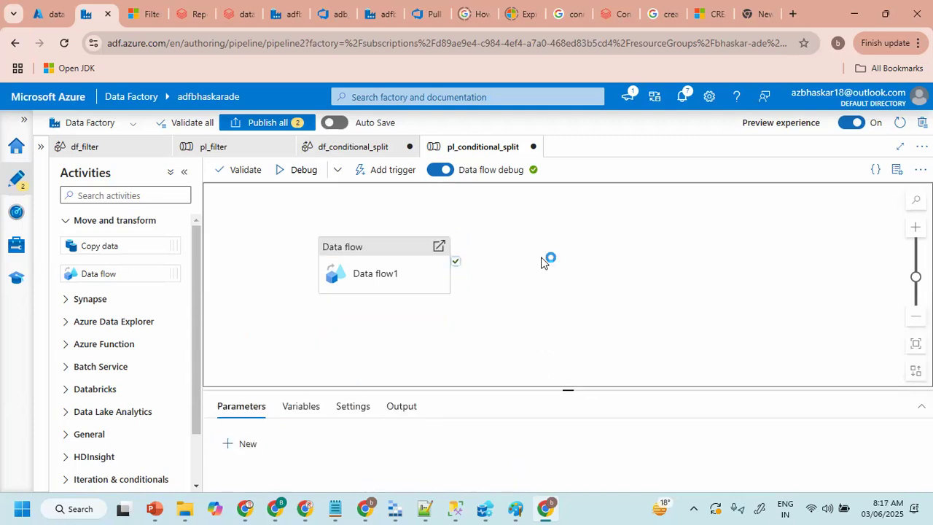
- Publish the pending pl_conditional_split pipeline and df_conditional_split data flow
{"action": "left_click", "coordinate": [270, 124]}
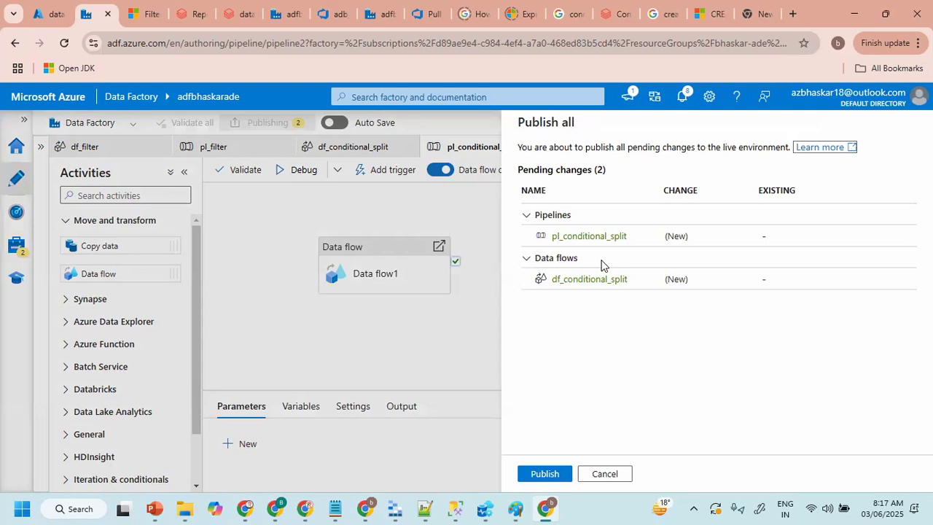
{"action": "left_click", "coordinate": [542, 474]}
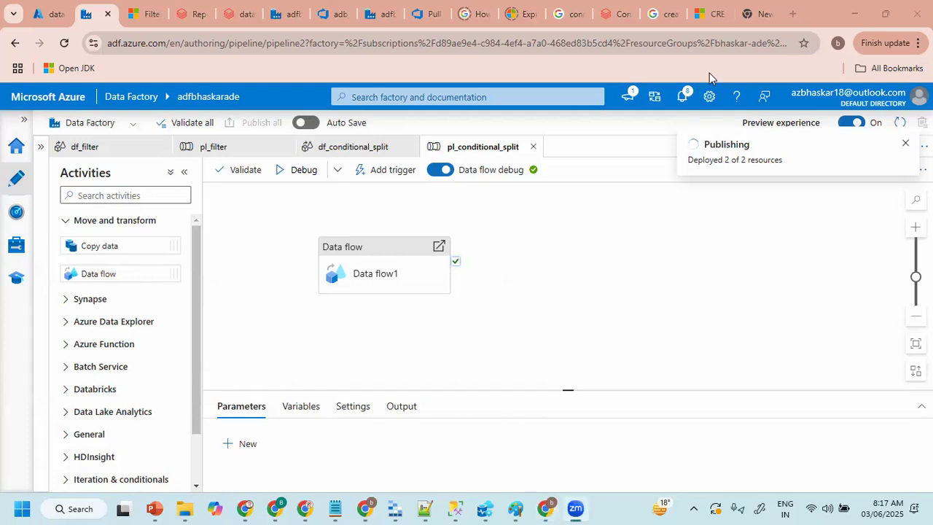
{"action": "left_click", "coordinate": [581, 259]}
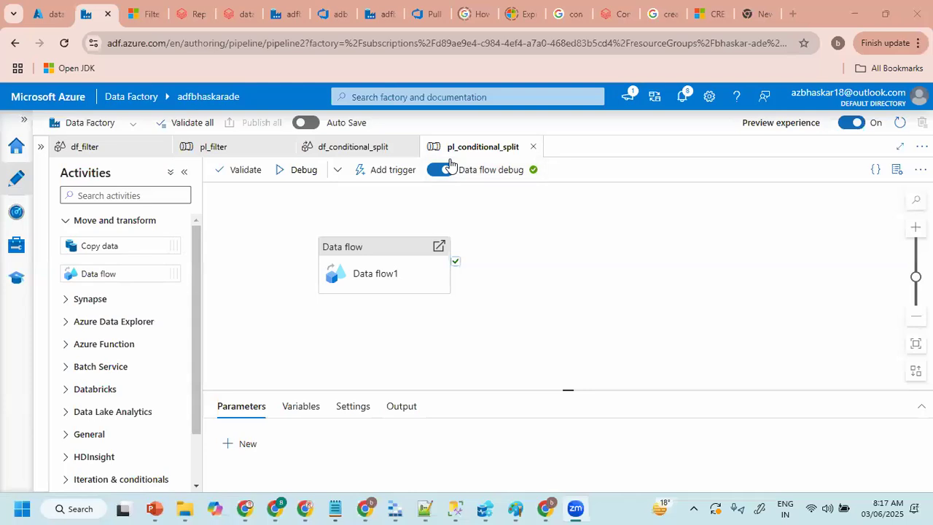
{"action": "left_click", "coordinate": [629, 236]}
{"action": "left_click", "coordinate": [732, 226]}
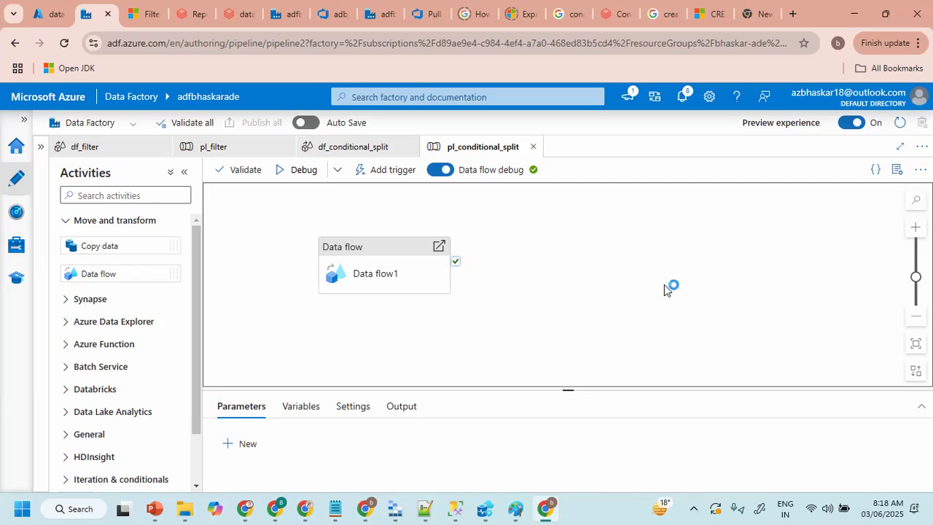
- Run pl_conditional_split in debug mode and refresh its run status until the run finishes
{"action": "left_click", "coordinate": [289, 173]}
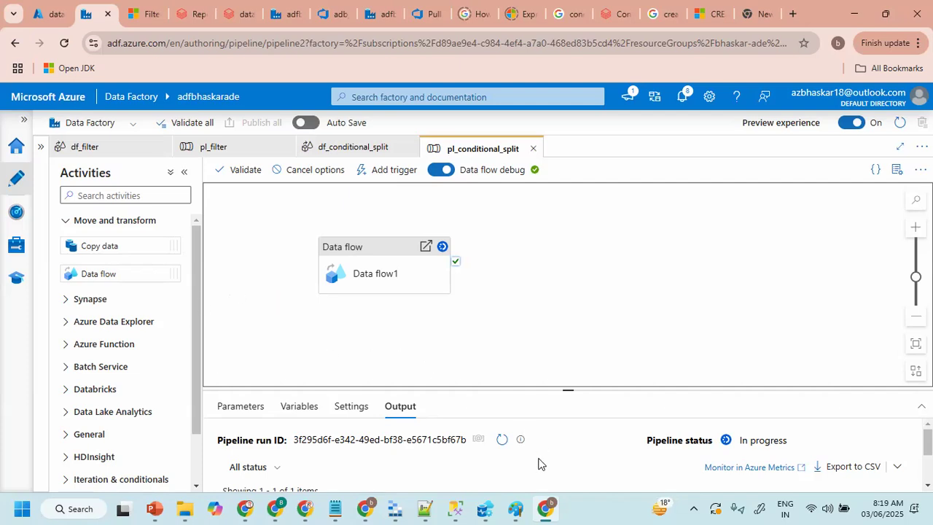
{"action": "left_click", "coordinate": [503, 441]}
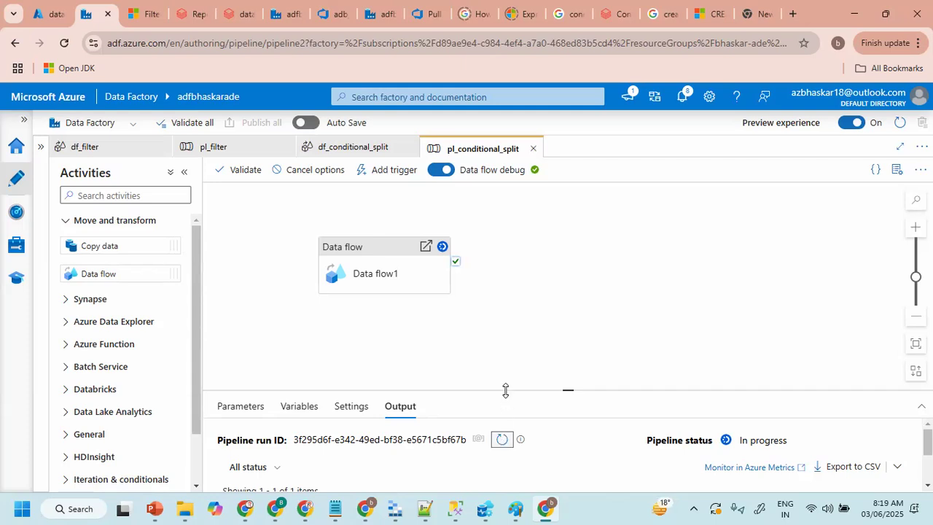
{"action": "left_click_drag", "start_coordinate": [500, 337], "coordinate": [502, 312]}
{"action": "left_click", "coordinate": [501, 363]}
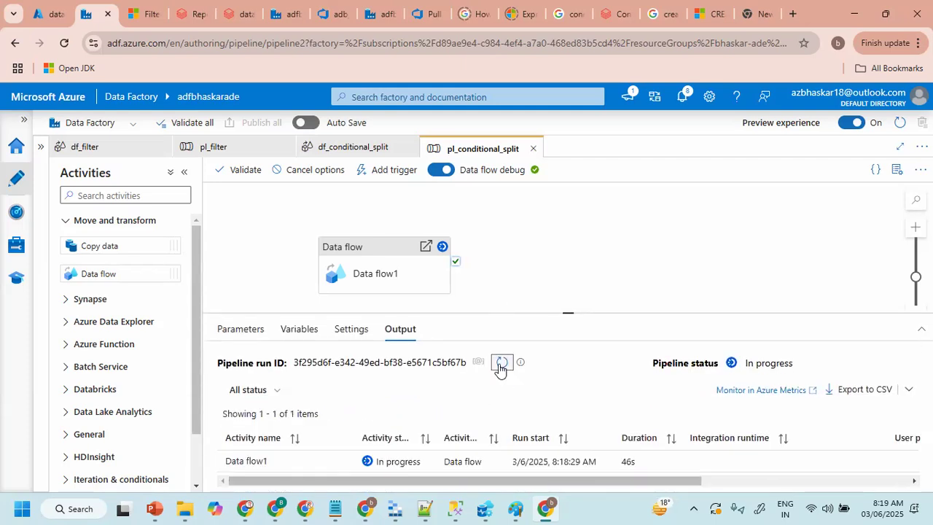
{"action": "left_click", "coordinate": [501, 365]}
{"action": "left_click", "coordinate": [501, 364]}
{"action": "left_click", "coordinate": [501, 364]}
{"action": "left_click", "coordinate": [501, 364]}
{"action": "left_click", "coordinate": [501, 364]}
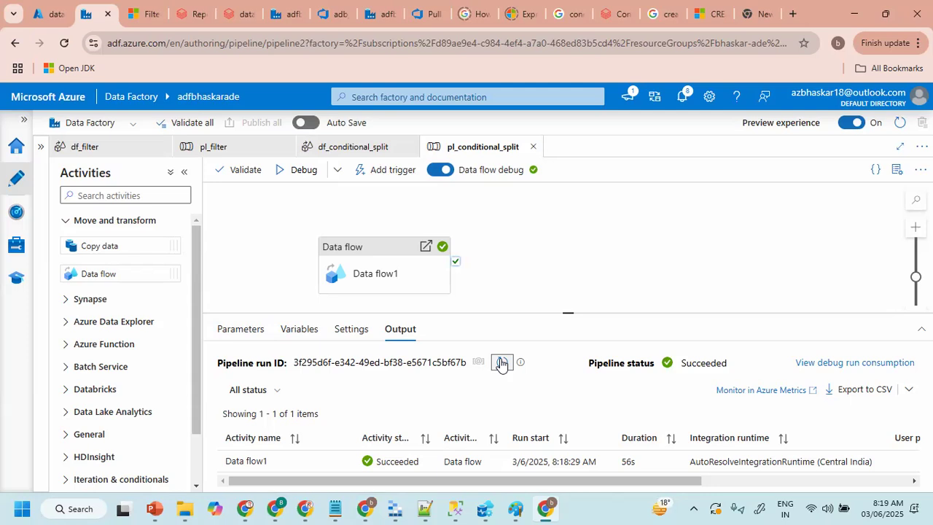
{"action": "left_click", "coordinate": [502, 364]}
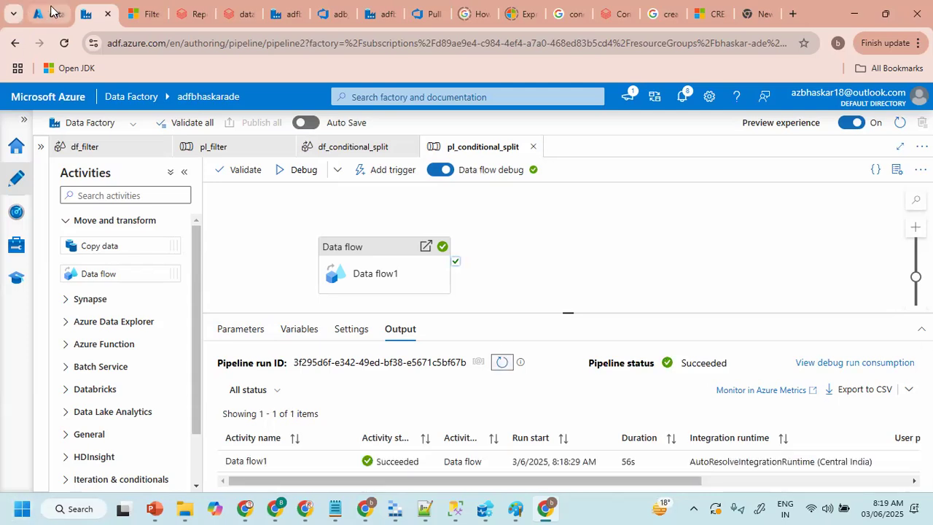
- Switch to the Azure portal, refresh the datafiles output folder, and preview the part file in employee_10 as a table
{"action": "left_click", "coordinate": [50, 13]}
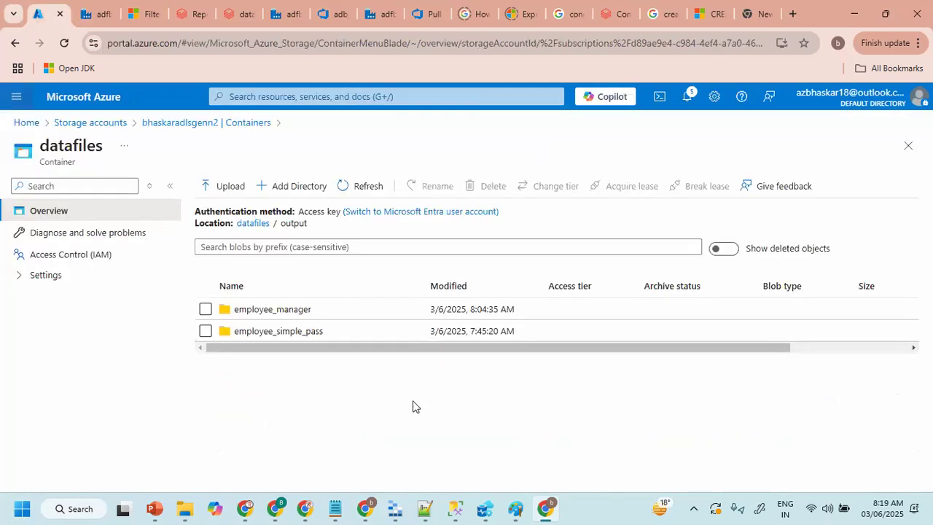
{"action": "left_click", "coordinate": [366, 186]}
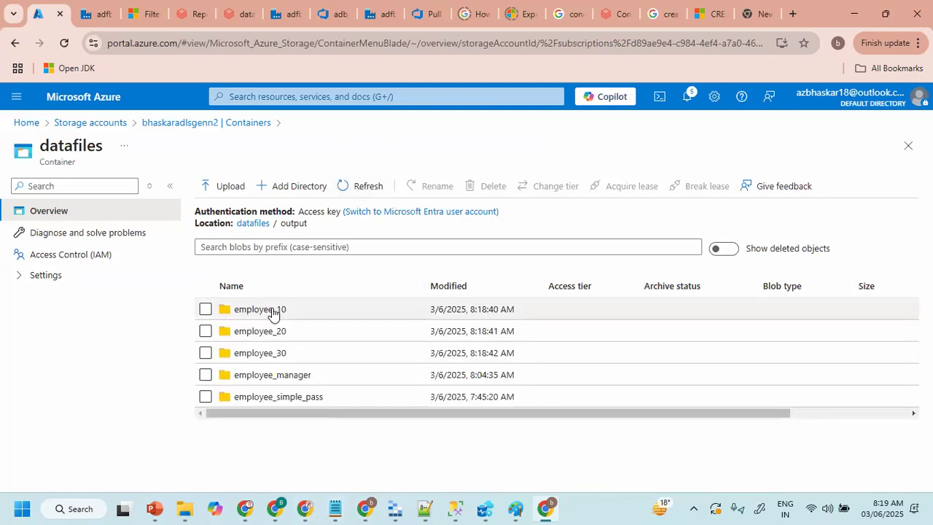
{"action": "left_click", "coordinate": [262, 310]}
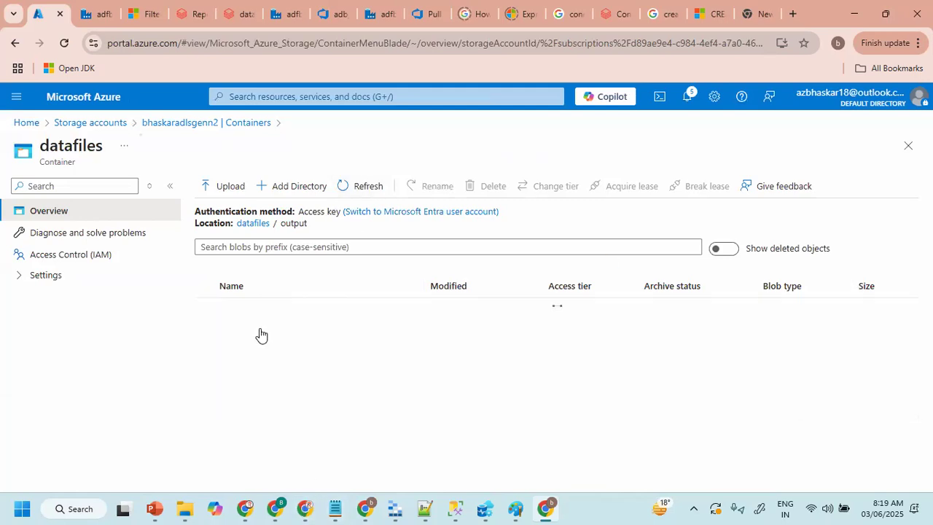
{"action": "left_click", "coordinate": [323, 331]}
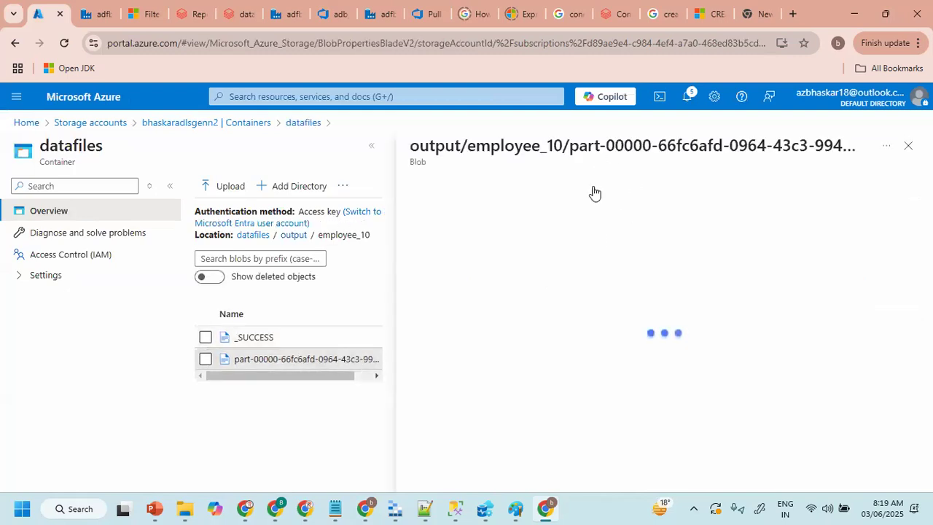
{"action": "left_click", "coordinate": [534, 219]}
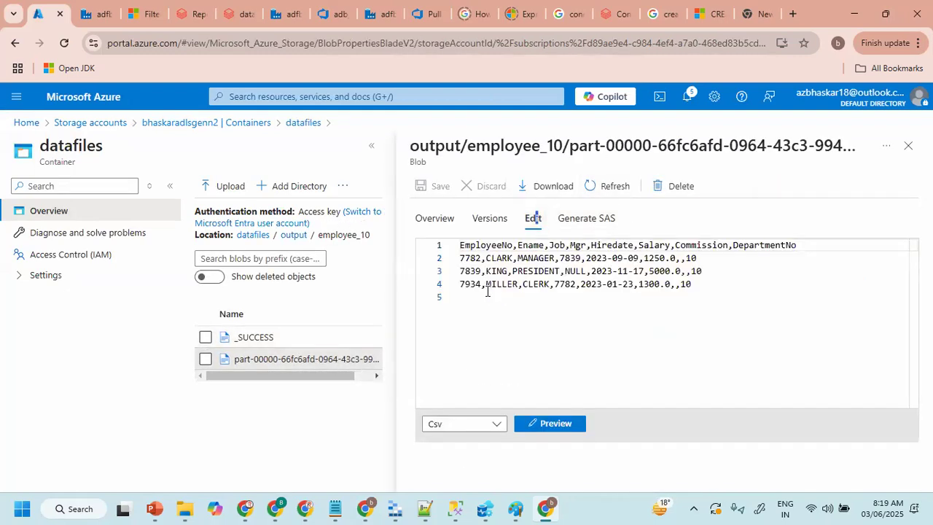
{"action": "left_click", "coordinate": [551, 435]}
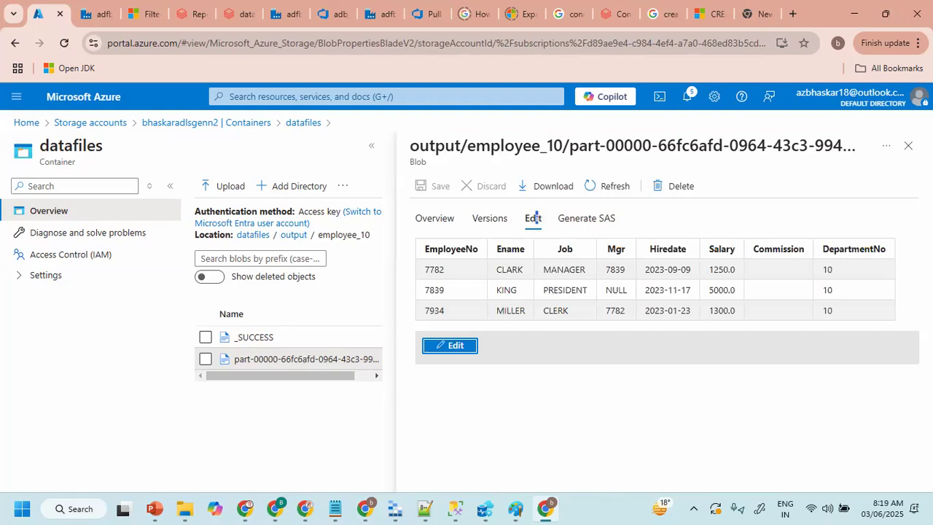
{"action": "left_click", "coordinate": [909, 152]}
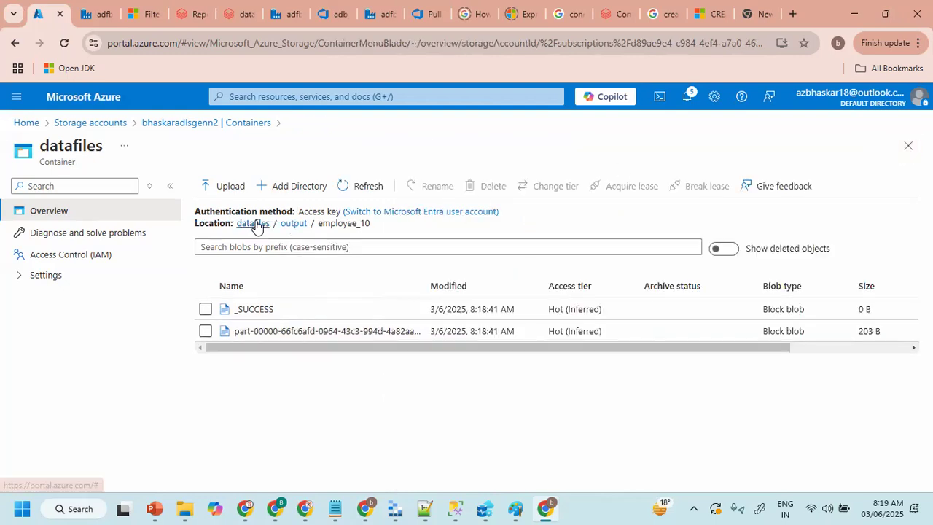
- Preview the part file in the employee_20 output folder as a table and close it
{"action": "left_click", "coordinate": [292, 223]}
{"action": "left_click", "coordinate": [259, 335]}
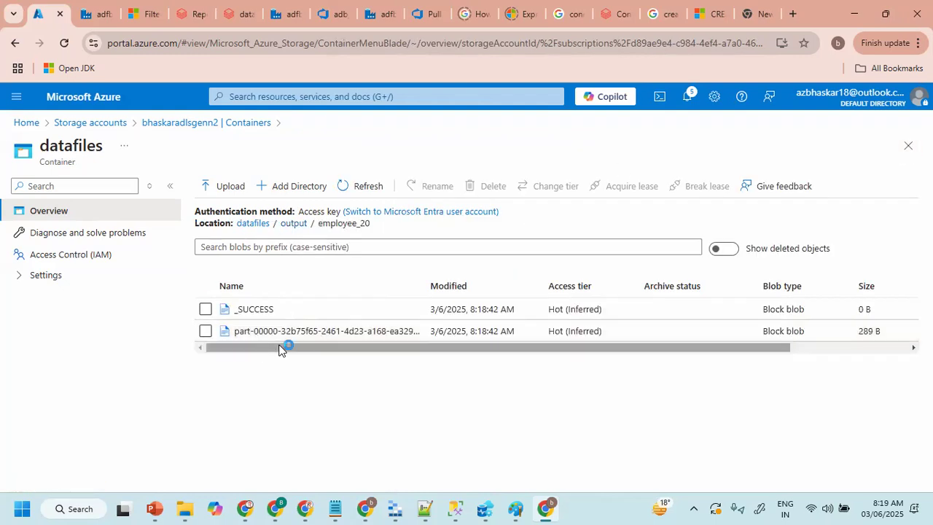
{"action": "left_click", "coordinate": [269, 333]}
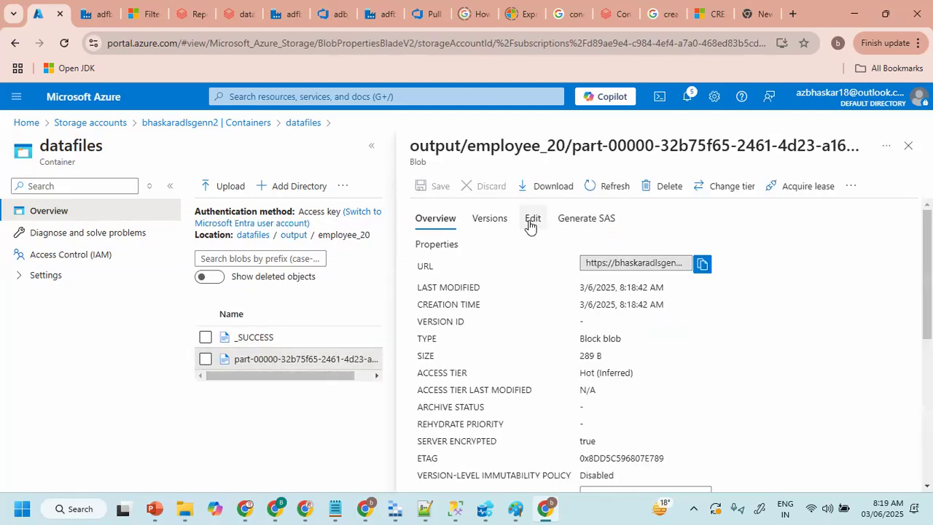
{"action": "left_click", "coordinate": [533, 218]}
{"action": "left_click", "coordinate": [545, 424]}
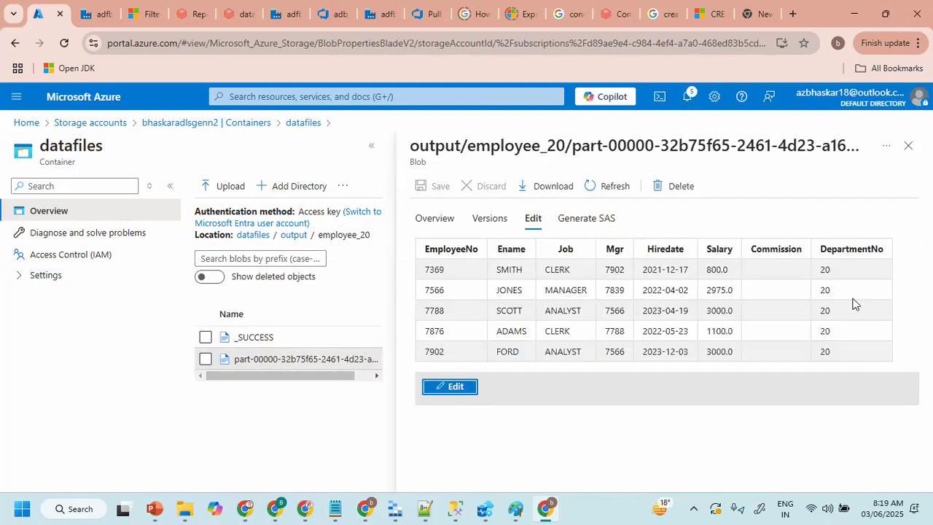
{"action": "left_click", "coordinate": [907, 146]}
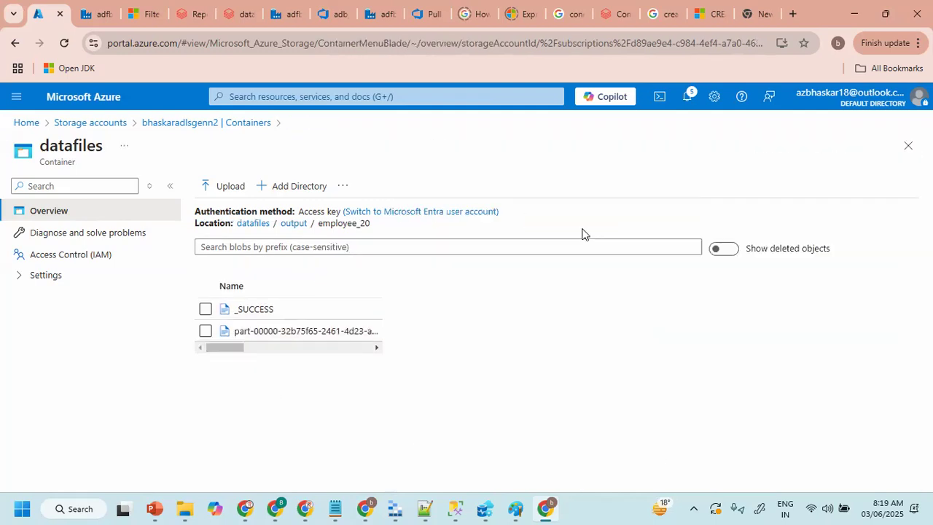
- Preview the part file in the employee_30 output folder as a table and close it
{"action": "left_click", "coordinate": [292, 223]}
{"action": "left_click", "coordinate": [267, 352]}
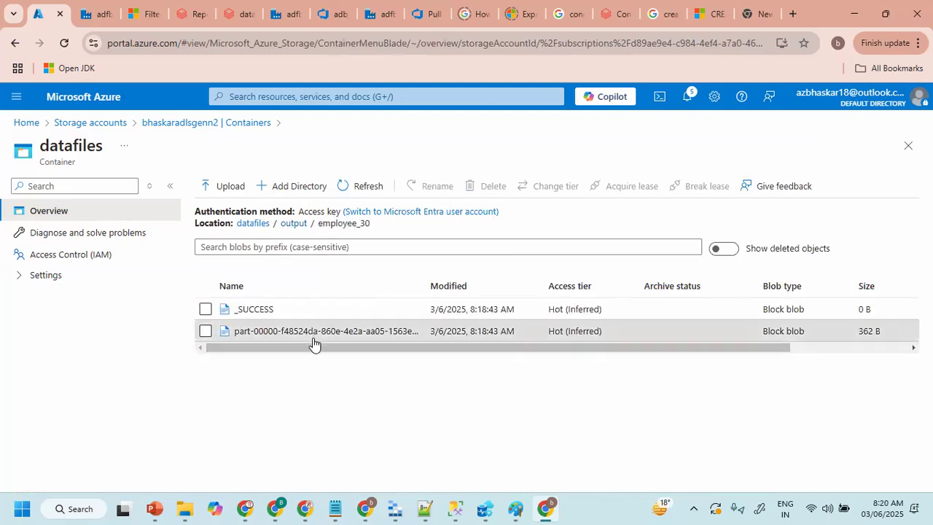
{"action": "left_click", "coordinate": [313, 332]}
{"action": "left_click", "coordinate": [536, 220]}
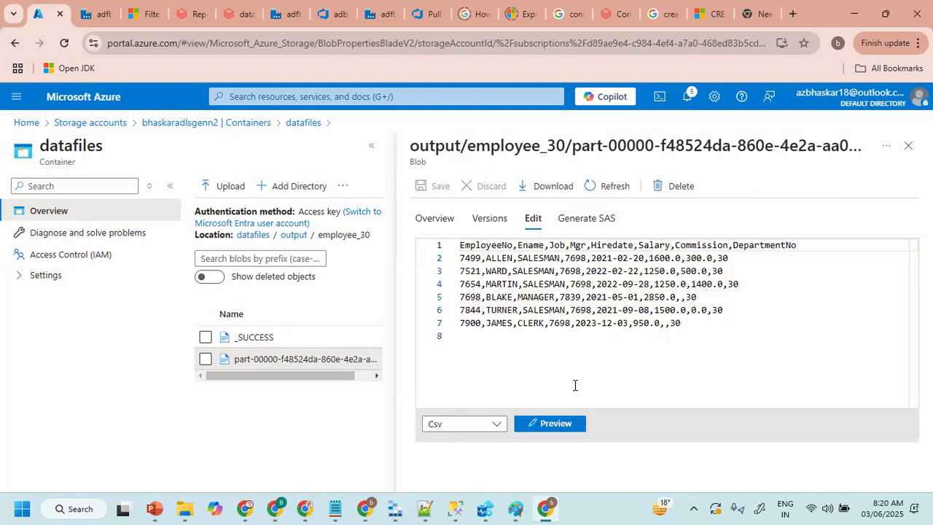
{"action": "left_click", "coordinate": [555, 423]}
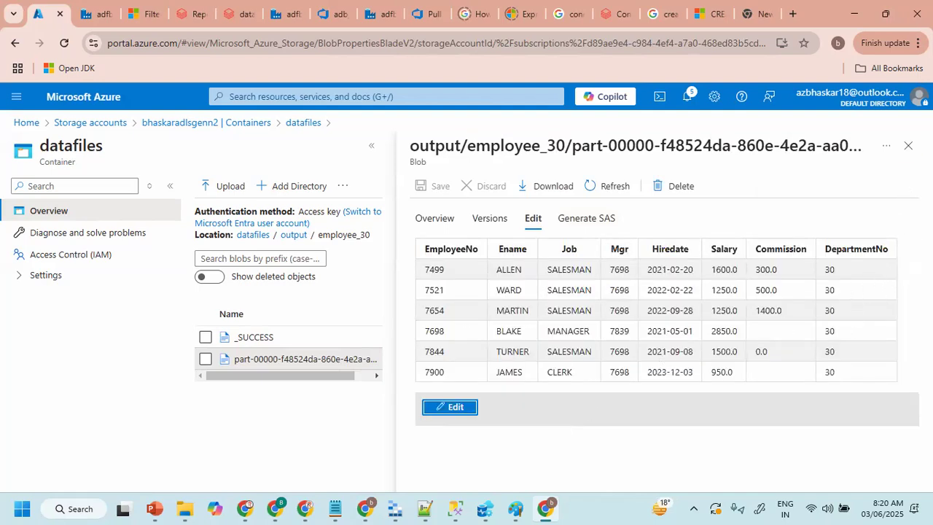
{"action": "left_click", "coordinate": [907, 146]}
- Reopen the employee_10 output folder and examine its _SUCCESS and part files
{"action": "left_click", "coordinate": [293, 223]}
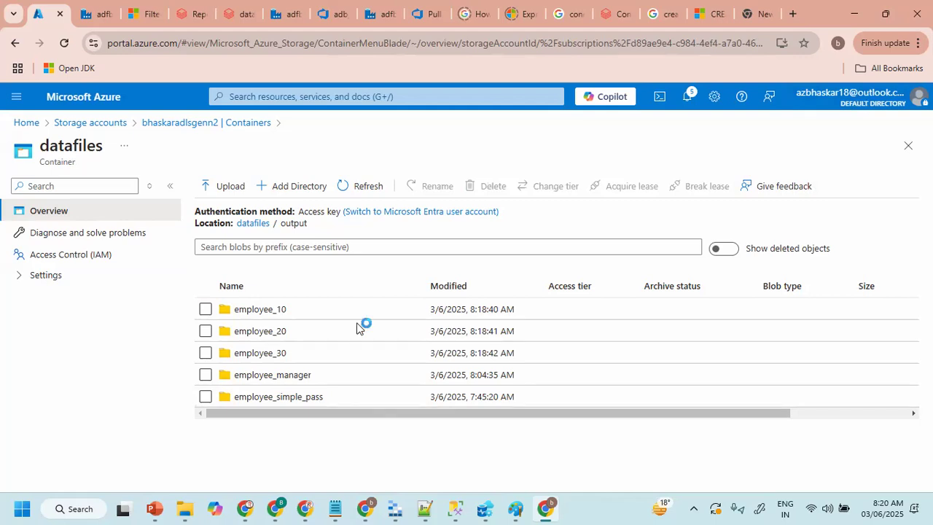
{"action": "left_click", "coordinate": [281, 312]}
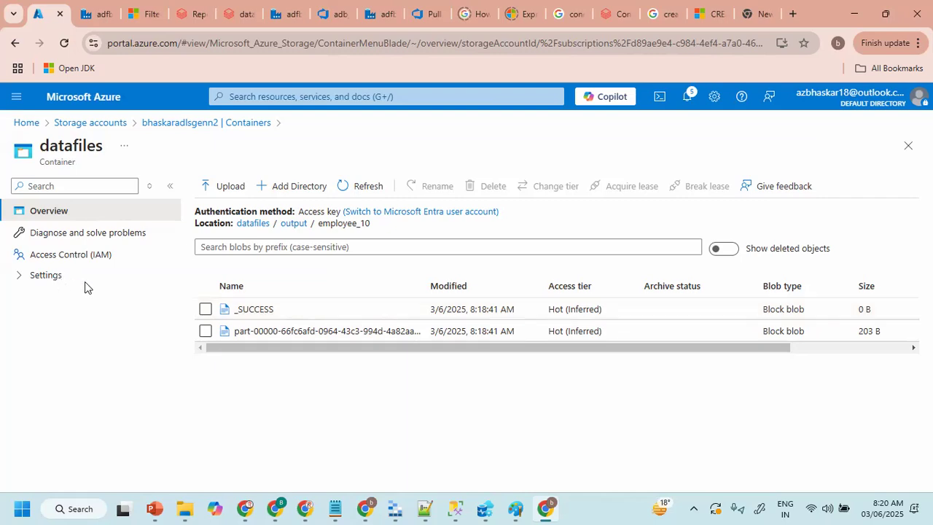
{"action": "mouse_move", "coordinate": [279, 302]}
{"action": "left_mouse_down"}
{"action": "mouse_move", "coordinate": [200, 322]}
{"action": "mouse_move", "coordinate": [159, 312]}
{"action": "left_mouse_up"}
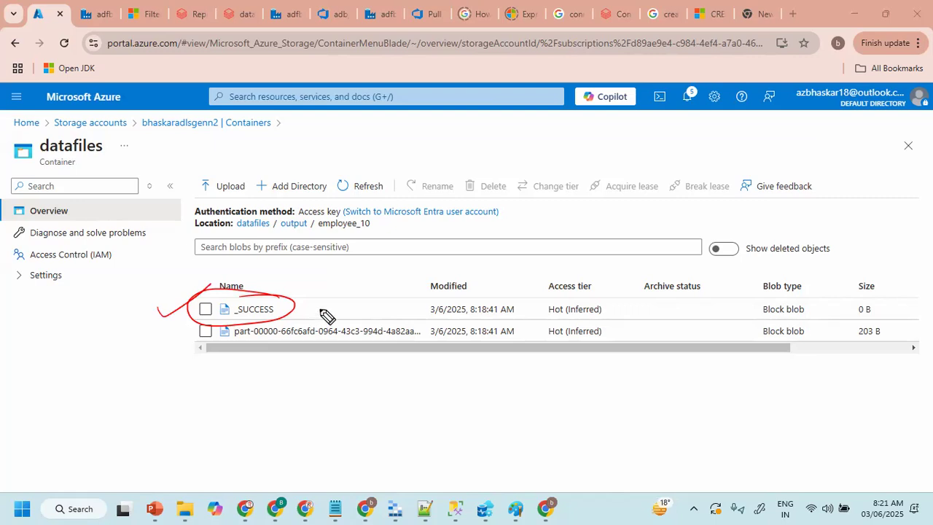
{"action": "left_click_drag", "start_coordinate": [241, 362], "coordinate": [283, 370]}
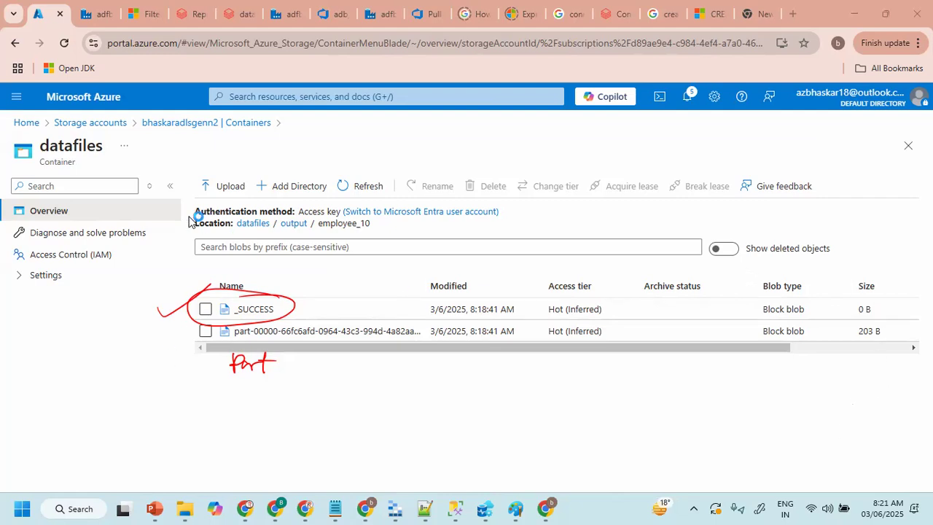
- Return to Data Factory and run the pl_conditional_split pipeline in debug mode a second time
{"action": "left_click", "coordinate": [98, 13]}
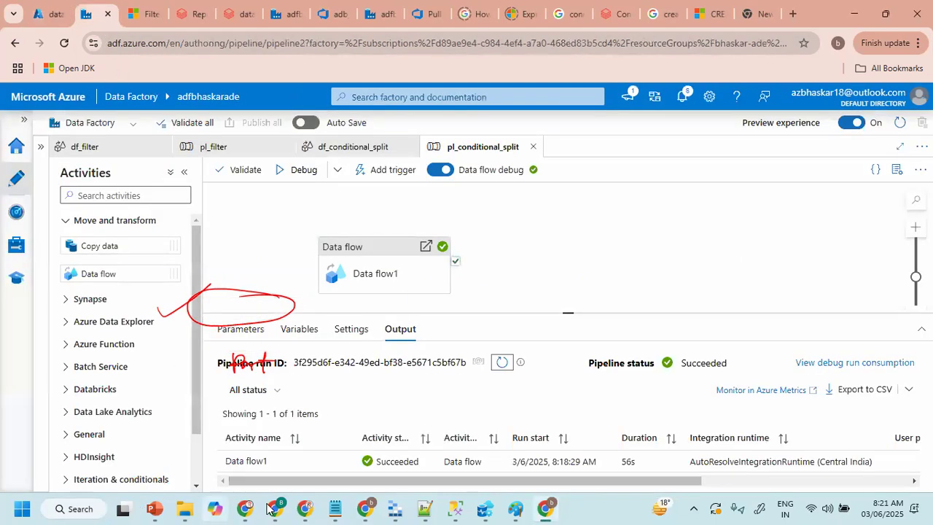
{"action": "left_click", "coordinate": [291, 175]}
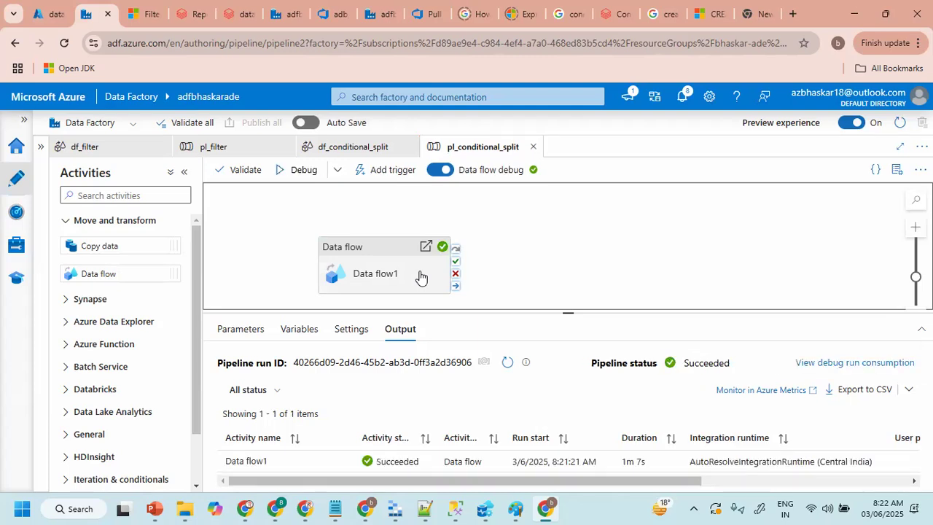
- Refresh the employee_10 folder in the Azure portal, compare its files' modified times, and return to the pipeline in Data Factory
{"action": "left_click", "coordinate": [45, 14]}
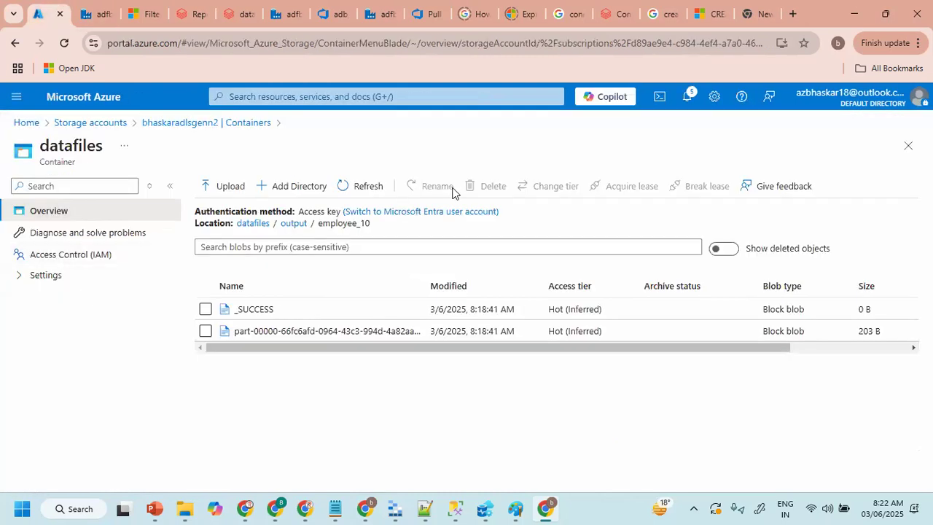
{"action": "left_click", "coordinate": [372, 187]}
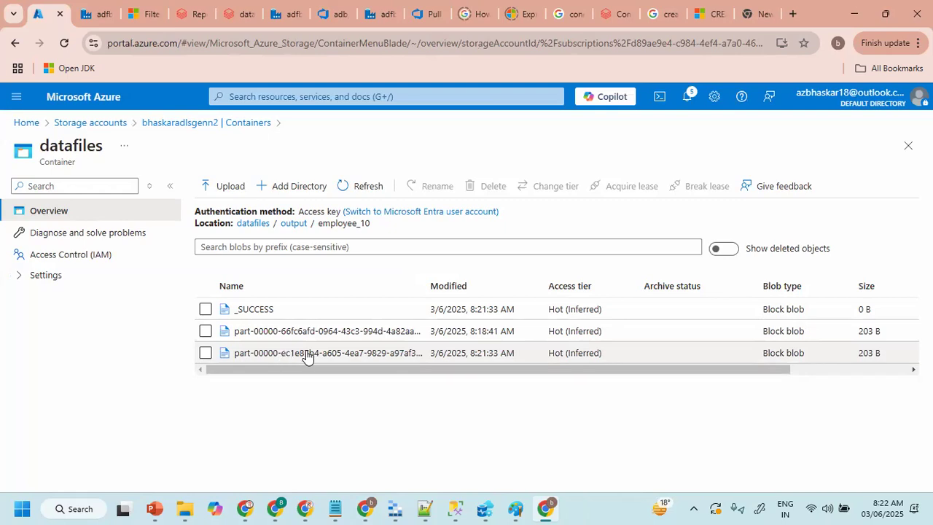
{"action": "double_click", "coordinate": [483, 309]}
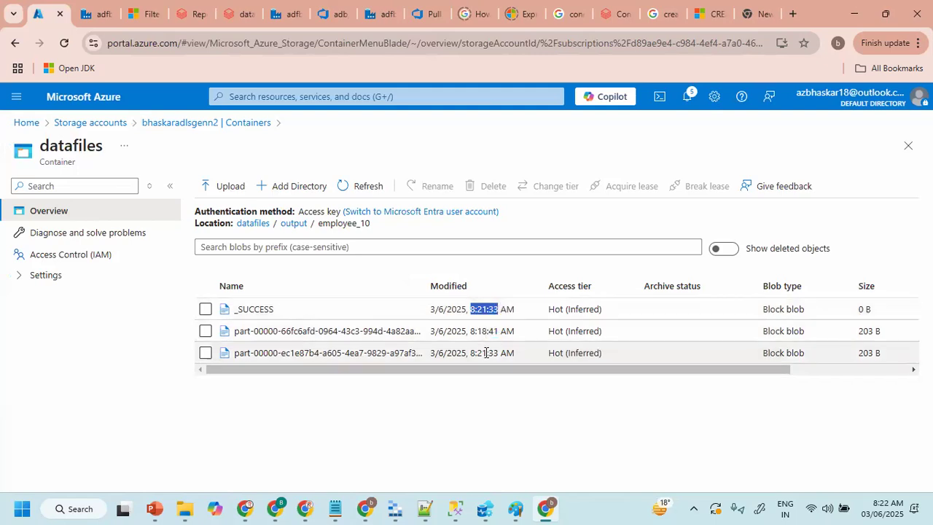
{"action": "left_click", "coordinate": [462, 398]}
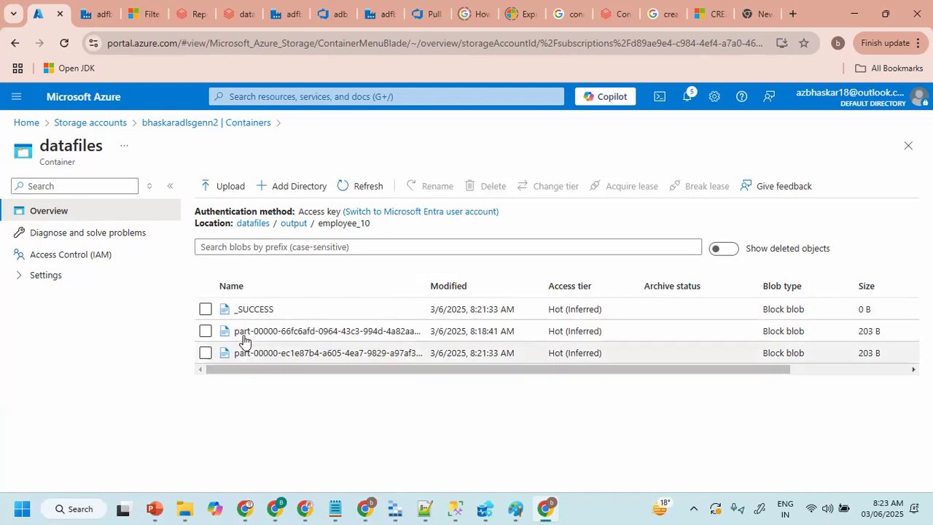
{"action": "left_click", "coordinate": [293, 224]}
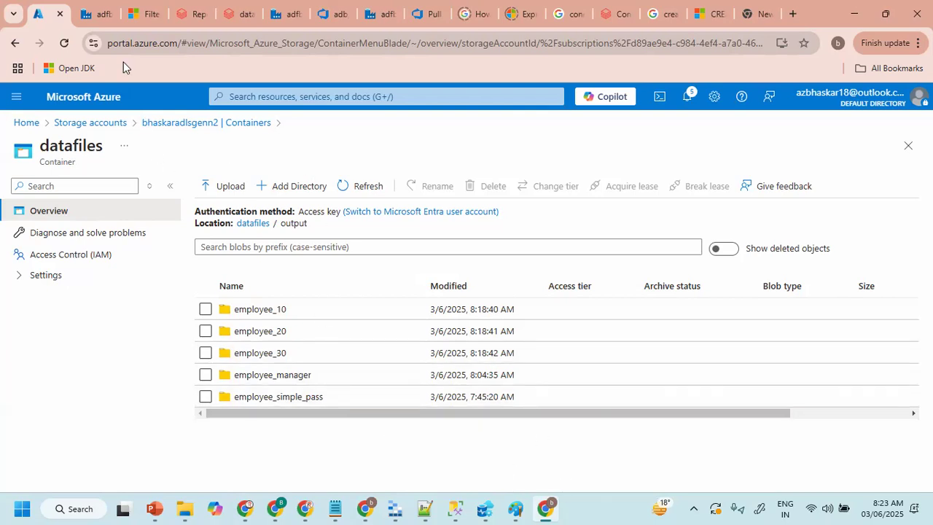
{"action": "left_click", "coordinate": [87, 11]}
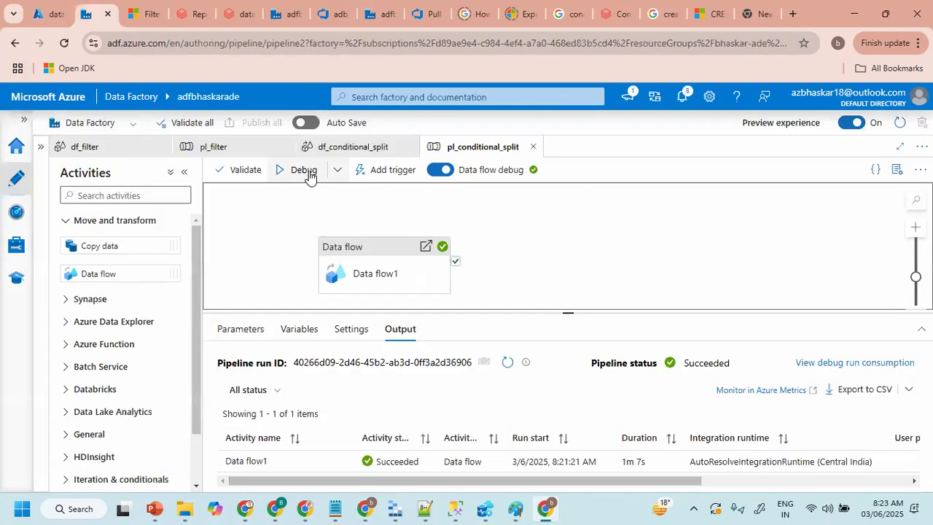
- Inspect the settings of the Data flow1 activity in pl_conditional_split and return to the pipeline's run output
{"action": "left_click", "coordinate": [378, 252]}
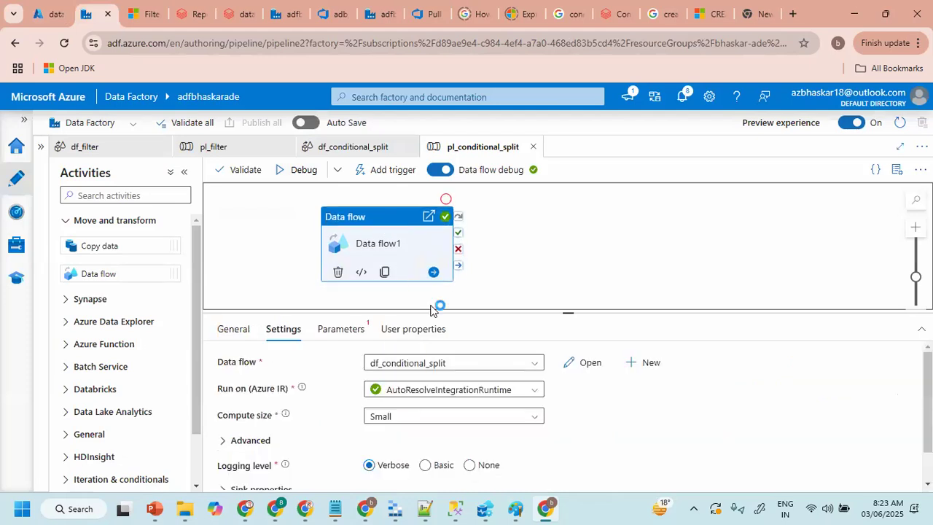
{"action": "left_click", "coordinate": [529, 283]}
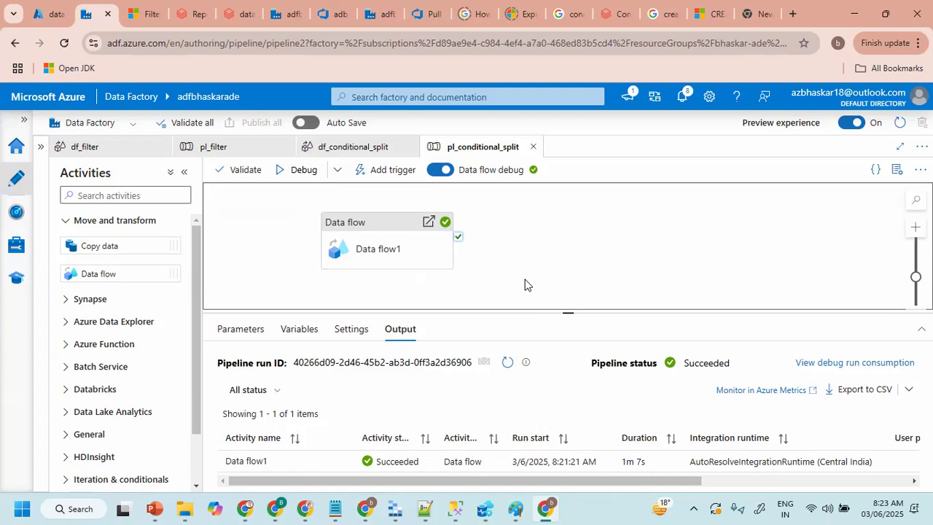
- Annotate the screen with a boxed "employee" label linked by a line to a large circle around the Data flow1 activity
{"action": "mouse_move", "coordinate": [184, 193]}
{"action": "left_mouse_down"}
{"action": "mouse_move", "coordinate": [228, 209]}
{"action": "mouse_move", "coordinate": [249, 204]}
{"action": "left_mouse_up"}
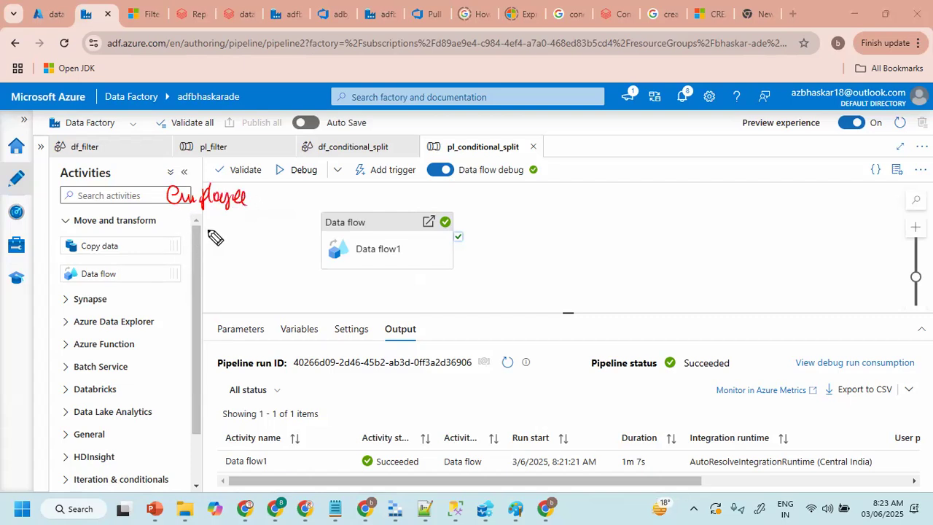
{"action": "mouse_move", "coordinate": [156, 179]}
{"action": "left_mouse_down"}
{"action": "mouse_move", "coordinate": [255, 172]}
{"action": "mouse_move", "coordinate": [231, 208]}
{"action": "mouse_move", "coordinate": [157, 218]}
{"action": "left_mouse_up"}
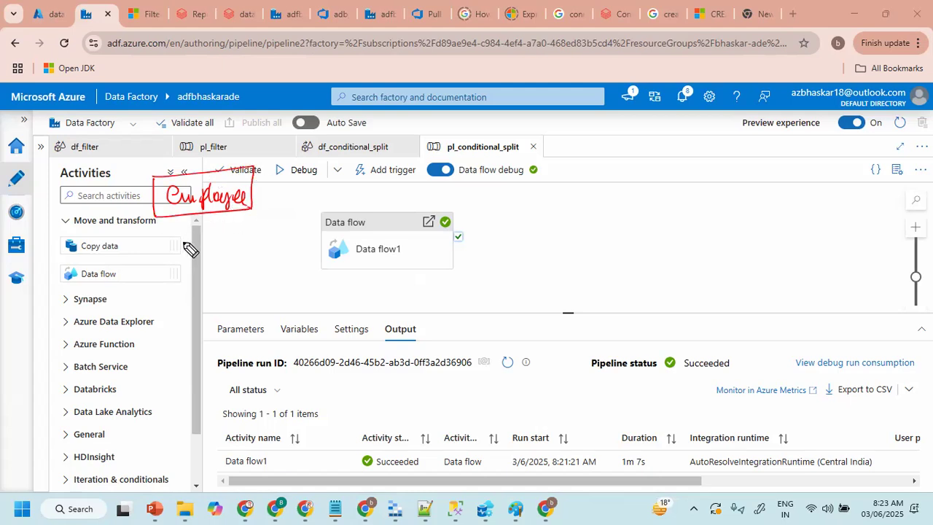
{"action": "left_click_drag", "start_coordinate": [254, 191], "coordinate": [321, 179]}
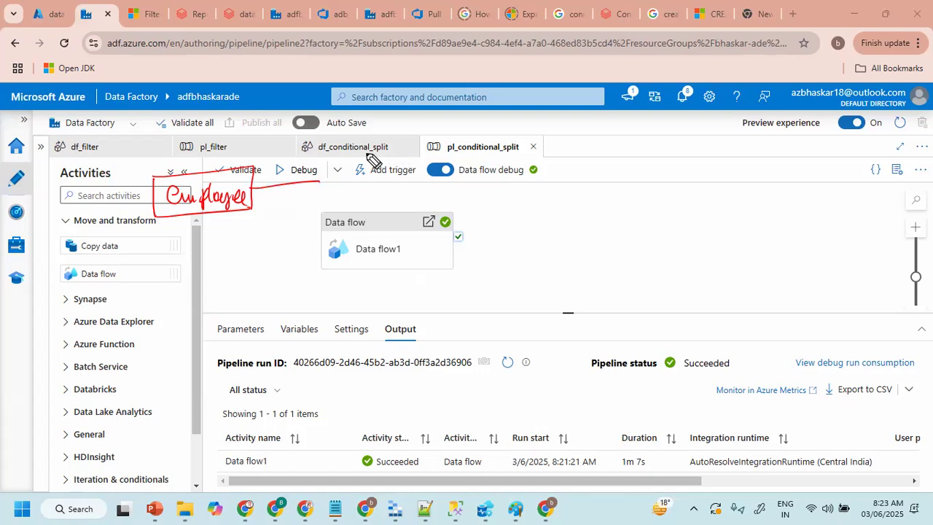
{"action": "mouse_move", "coordinate": [416, 117]}
{"action": "left_mouse_down"}
{"action": "mouse_move", "coordinate": [373, 121]}
{"action": "mouse_move", "coordinate": [416, 281]}
{"action": "mouse_move", "coordinate": [422, 115]}
{"action": "left_mouse_up"}
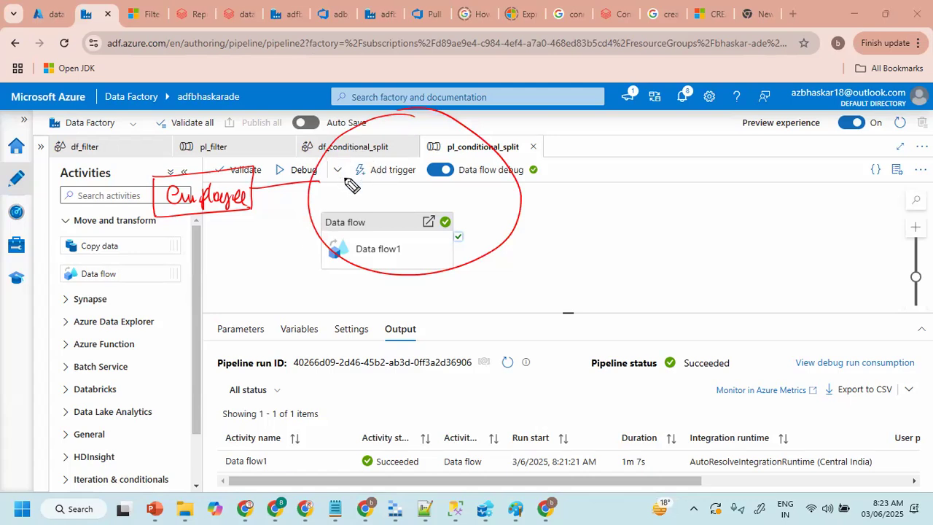
- Handwrite "year=2021", "year=2022" and "year=2023" inside the large circle and draw a box around each condition
{"action": "mouse_move", "coordinate": [338, 172]}
{"action": "left_mouse_down"}
{"action": "mouse_move", "coordinate": [345, 156]}
{"action": "mouse_move", "coordinate": [342, 174]}
{"action": "mouse_move", "coordinate": [371, 159]}
{"action": "mouse_move", "coordinate": [427, 154]}
{"action": "left_mouse_up"}
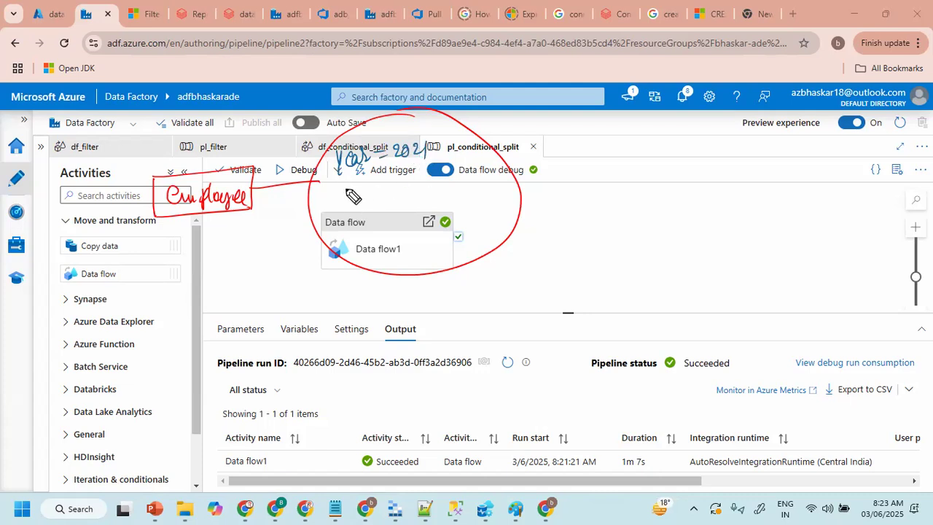
{"action": "mouse_move", "coordinate": [346, 197]}
{"action": "left_mouse_down"}
{"action": "mouse_move", "coordinate": [352, 213]}
{"action": "mouse_move", "coordinate": [373, 196]}
{"action": "mouse_move", "coordinate": [454, 187]}
{"action": "left_mouse_up"}
{"action": "mouse_move", "coordinate": [351, 222]}
{"action": "left_mouse_down"}
{"action": "mouse_move", "coordinate": [362, 234]}
{"action": "mouse_move", "coordinate": [412, 232]}
{"action": "mouse_move", "coordinate": [441, 218]}
{"action": "mouse_move", "coordinate": [454, 228]}
{"action": "left_mouse_up"}
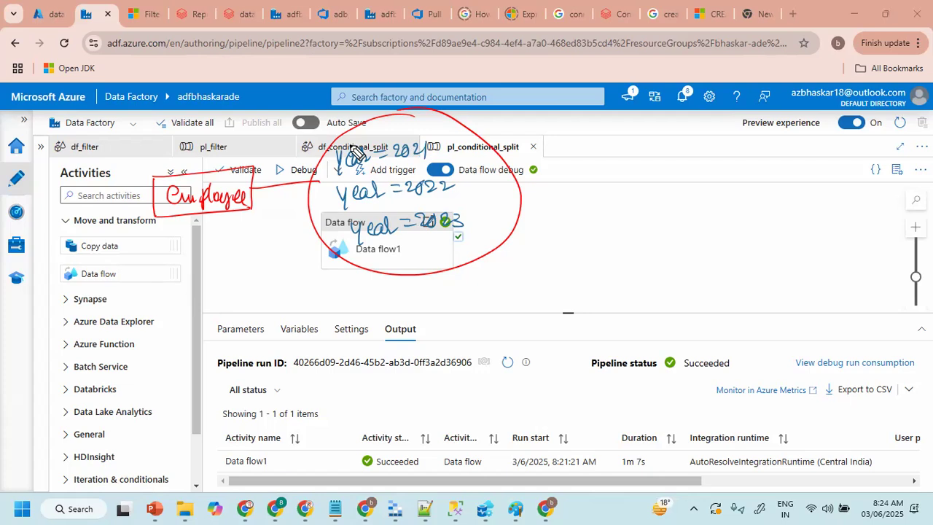
{"action": "mouse_move", "coordinate": [339, 159]}
{"action": "left_mouse_down"}
{"action": "mouse_move", "coordinate": [441, 157]}
{"action": "mouse_move", "coordinate": [347, 180]}
{"action": "mouse_move", "coordinate": [335, 210]}
{"action": "mouse_move", "coordinate": [437, 183]}
{"action": "mouse_move", "coordinate": [433, 210]}
{"action": "mouse_move", "coordinate": [356, 237]}
{"action": "mouse_move", "coordinate": [458, 208]}
{"action": "mouse_move", "coordinate": [368, 241]}
{"action": "left_mouse_up"}
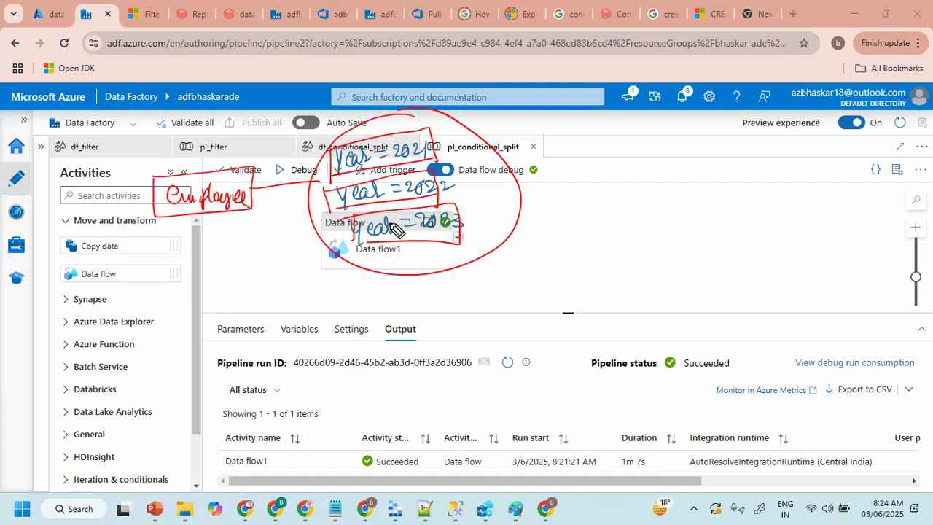
- Link each year condition to its own output circle and write an underlined "Conditional Split" caption below the large circle
{"action": "mouse_move", "coordinate": [436, 145]}
{"action": "left_mouse_down"}
{"action": "mouse_move", "coordinate": [633, 145]}
{"action": "mouse_move", "coordinate": [665, 116]}
{"action": "left_mouse_up"}
{"action": "mouse_move", "coordinate": [437, 186]}
{"action": "left_mouse_down"}
{"action": "mouse_move", "coordinate": [632, 187]}
{"action": "mouse_move", "coordinate": [670, 169]}
{"action": "left_mouse_up"}
{"action": "mouse_move", "coordinate": [466, 235]}
{"action": "left_mouse_down"}
{"action": "mouse_move", "coordinate": [644, 240]}
{"action": "mouse_move", "coordinate": [701, 228]}
{"action": "left_mouse_up"}
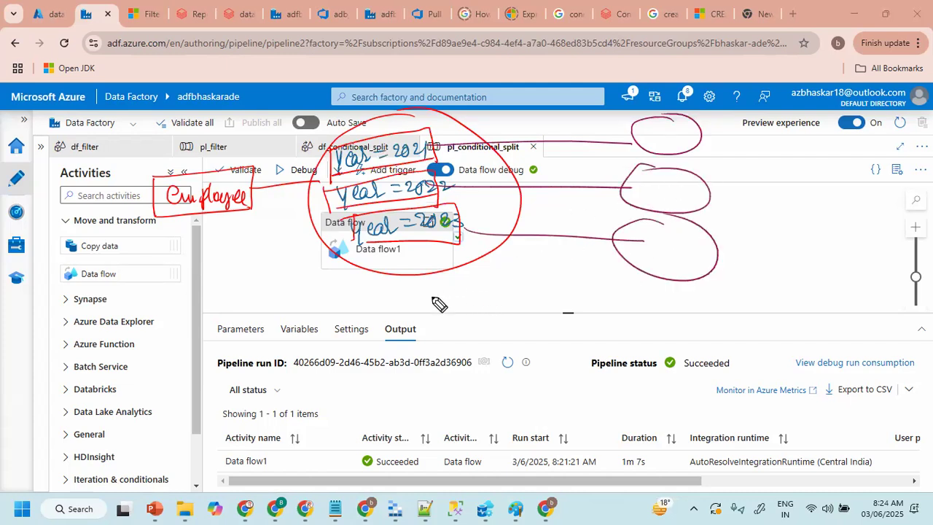
{"action": "mouse_move", "coordinate": [330, 289]}
{"action": "left_mouse_down"}
{"action": "mouse_move", "coordinate": [346, 311]}
{"action": "mouse_move", "coordinate": [359, 306]}
{"action": "mouse_move", "coordinate": [388, 317]}
{"action": "mouse_move", "coordinate": [399, 310]}
{"action": "mouse_move", "coordinate": [431, 318]}
{"action": "mouse_move", "coordinate": [436, 300]}
{"action": "mouse_move", "coordinate": [457, 306]}
{"action": "mouse_move", "coordinate": [489, 295]}
{"action": "left_mouse_up"}
{"action": "left_click_drag", "start_coordinate": [352, 336], "coordinate": [481, 313]}
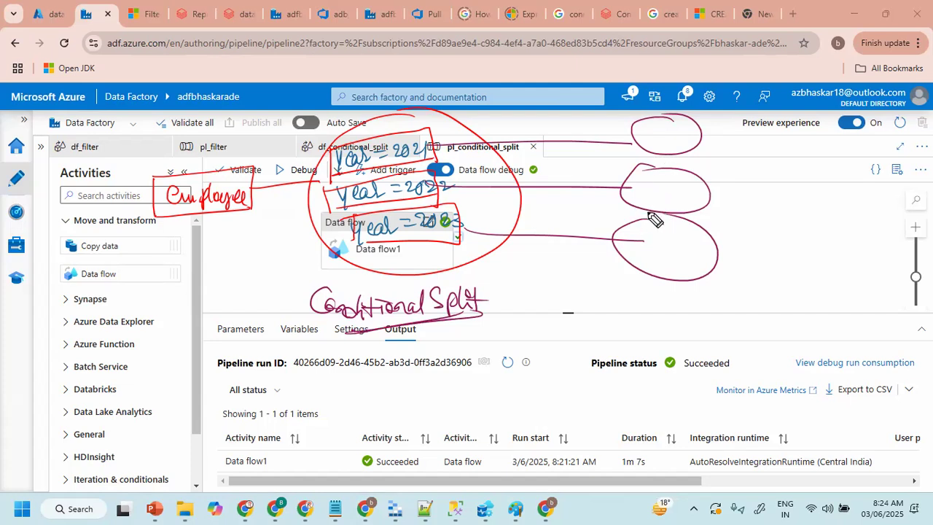
- Label the three output circles "employee_2021", "employee_2022" and "employee_2023"
{"action": "left_click_drag", "start_coordinate": [712, 125], "coordinate": [842, 124]}
{"action": "mouse_move", "coordinate": [721, 193]}
{"action": "left_mouse_down"}
{"action": "mouse_move", "coordinate": [733, 204]}
{"action": "mouse_move", "coordinate": [760, 201]}
{"action": "mouse_move", "coordinate": [767, 188]}
{"action": "mouse_move", "coordinate": [785, 198]}
{"action": "mouse_move", "coordinate": [871, 188]}
{"action": "left_mouse_up"}
{"action": "mouse_move", "coordinate": [731, 252]}
{"action": "left_mouse_down"}
{"action": "mouse_move", "coordinate": [751, 263]}
{"action": "mouse_move", "coordinate": [779, 244]}
{"action": "mouse_move", "coordinate": [816, 256]}
{"action": "mouse_move", "coordinate": [835, 248]}
{"action": "left_mouse_up"}
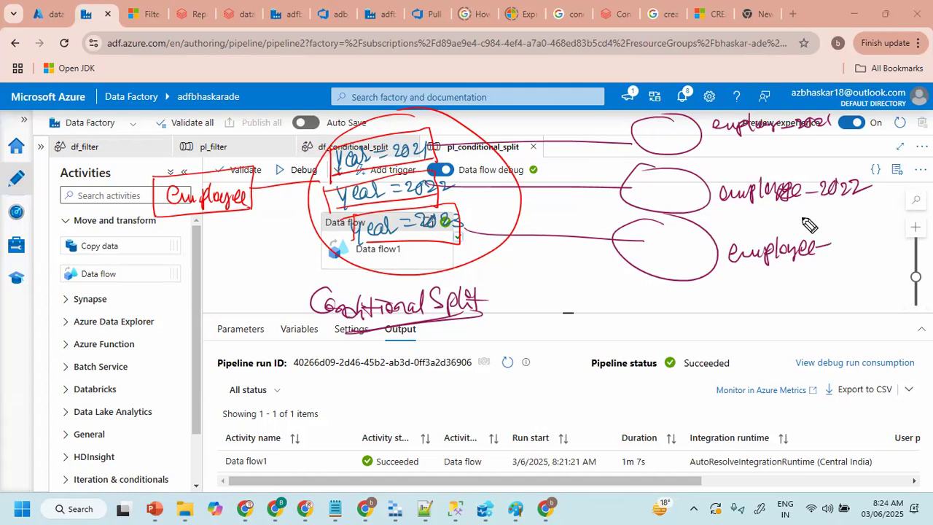
{"action": "left_click_drag", "start_coordinate": [841, 244], "coordinate": [869, 251]}
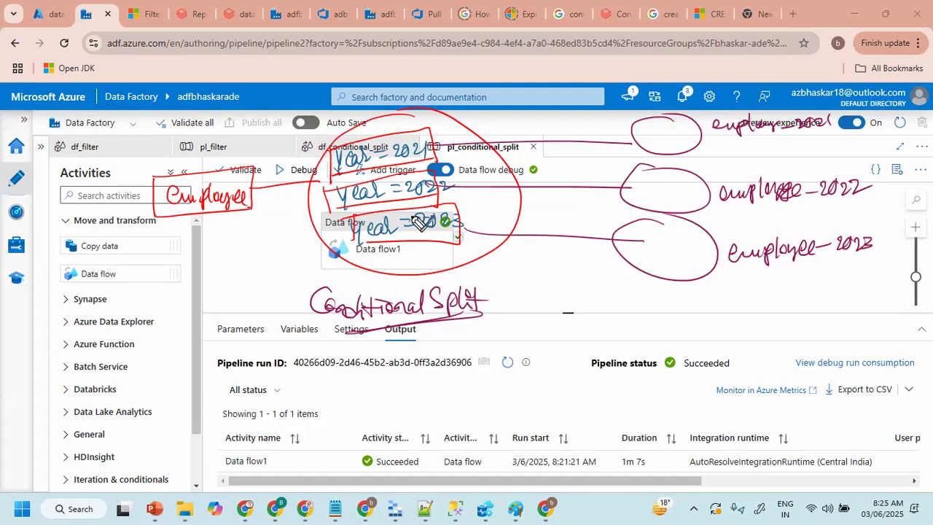
- Write an underlined "Hiredate" and the condition "year(Hiredate)==2021" as annotations, and clear all the drawings from the screen
{"action": "mouse_move", "coordinate": [535, 338]}
{"action": "left_mouse_down"}
{"action": "mouse_move", "coordinate": [536, 304]}
{"action": "mouse_move", "coordinate": [569, 332]}
{"action": "mouse_move", "coordinate": [565, 313]}
{"action": "mouse_move", "coordinate": [586, 335]}
{"action": "mouse_move", "coordinate": [645, 317]}
{"action": "mouse_move", "coordinate": [574, 355]}
{"action": "mouse_move", "coordinate": [631, 328]}
{"action": "left_mouse_up"}
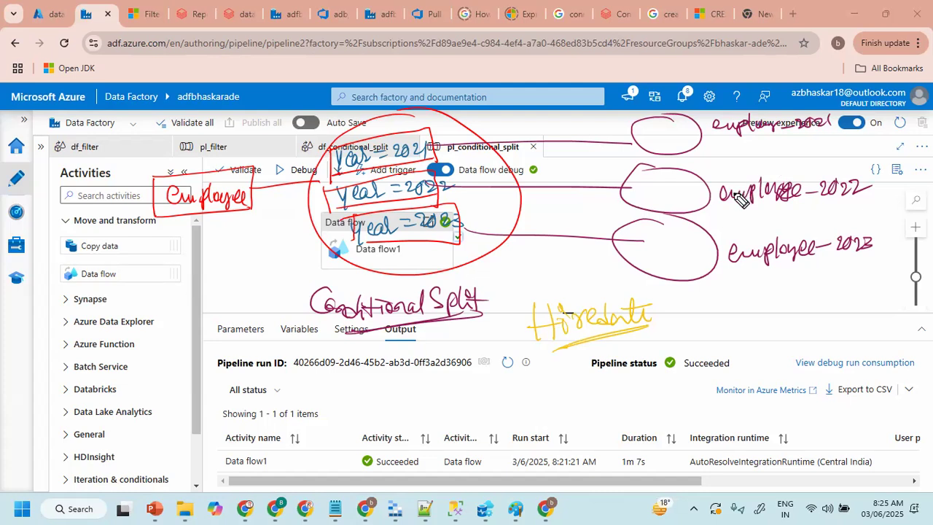
{"action": "mouse_move", "coordinate": [44, 295]}
{"action": "left_mouse_down"}
{"action": "mouse_move", "coordinate": [82, 284]}
{"action": "mouse_move", "coordinate": [116, 253]}
{"action": "mouse_move", "coordinate": [109, 245]}
{"action": "mouse_move", "coordinate": [124, 244]}
{"action": "mouse_move", "coordinate": [120, 281]}
{"action": "mouse_move", "coordinate": [152, 256]}
{"action": "mouse_move", "coordinate": [257, 226]}
{"action": "left_mouse_up"}
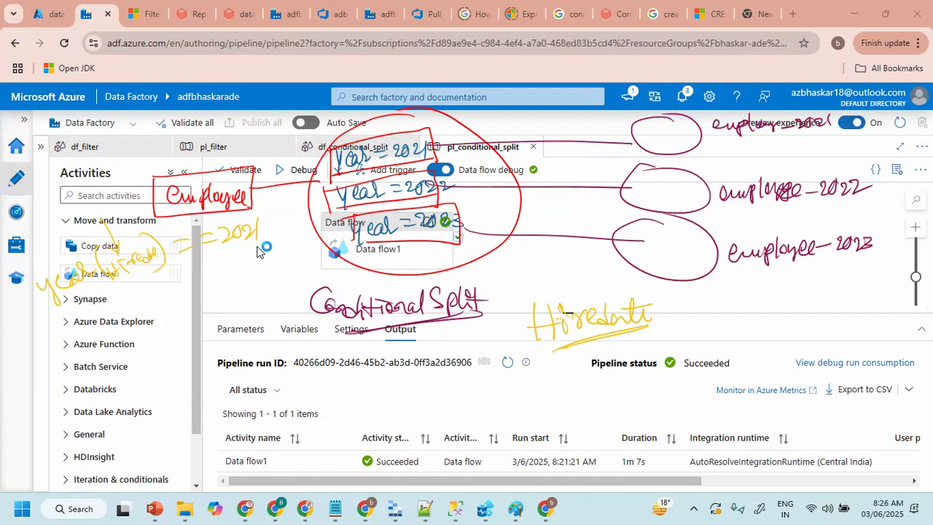
{"action": "key", "text": "Escape"}
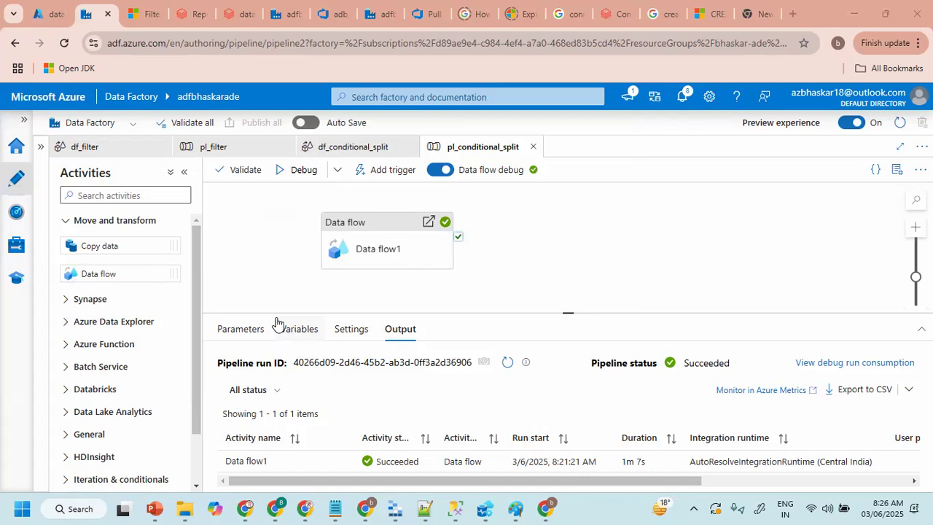
- Create a new data flow in the factory resources
{"action": "left_click", "coordinate": [219, 147]}
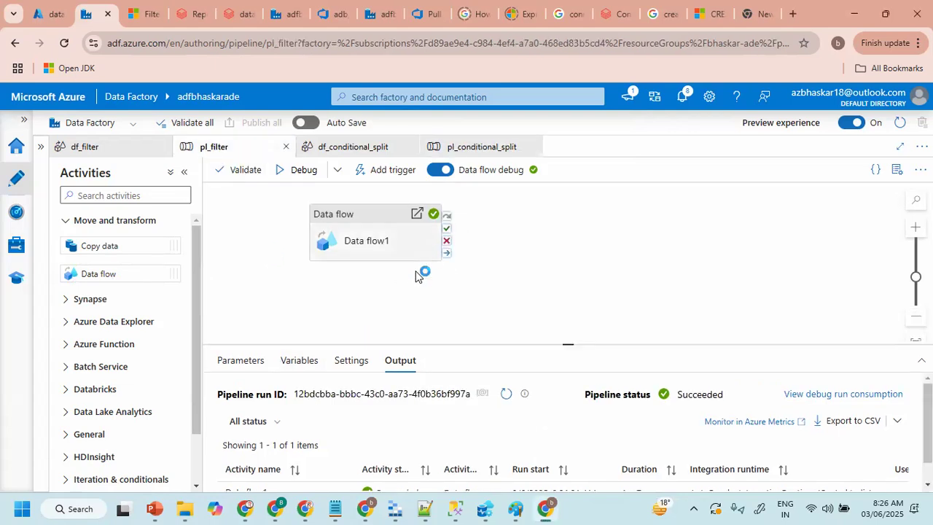
{"action": "left_click", "coordinate": [340, 148]}
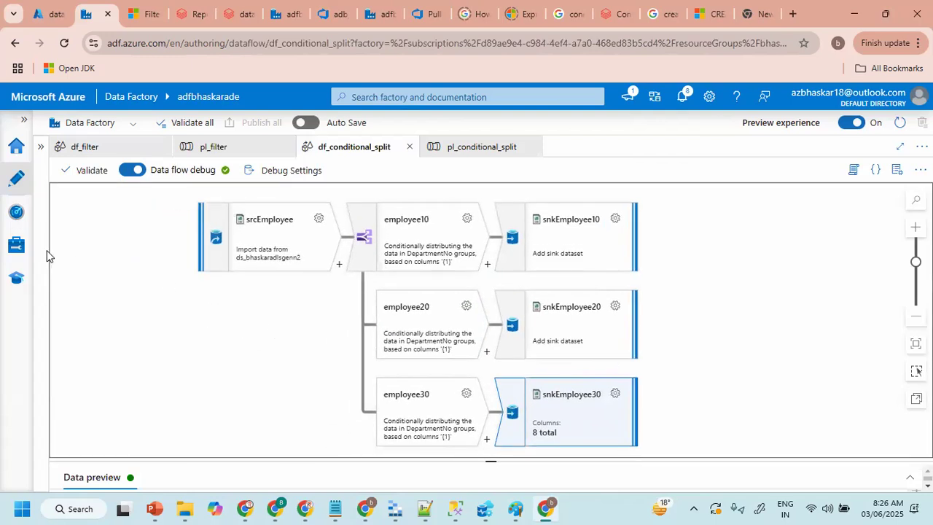
{"action": "left_click", "coordinate": [41, 147]}
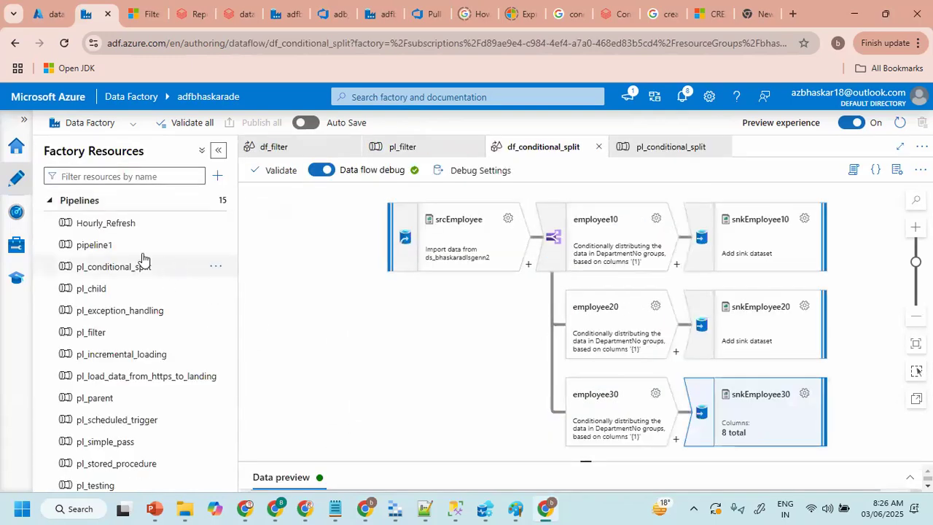
{"action": "left_click", "coordinate": [64, 199]}
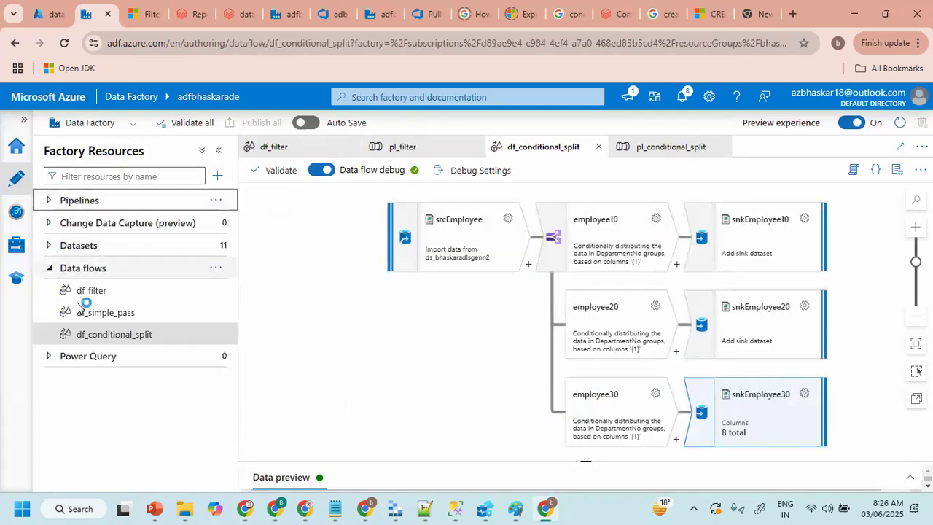
{"action": "left_click", "coordinate": [216, 269]}
{"action": "left_click", "coordinate": [248, 289]}
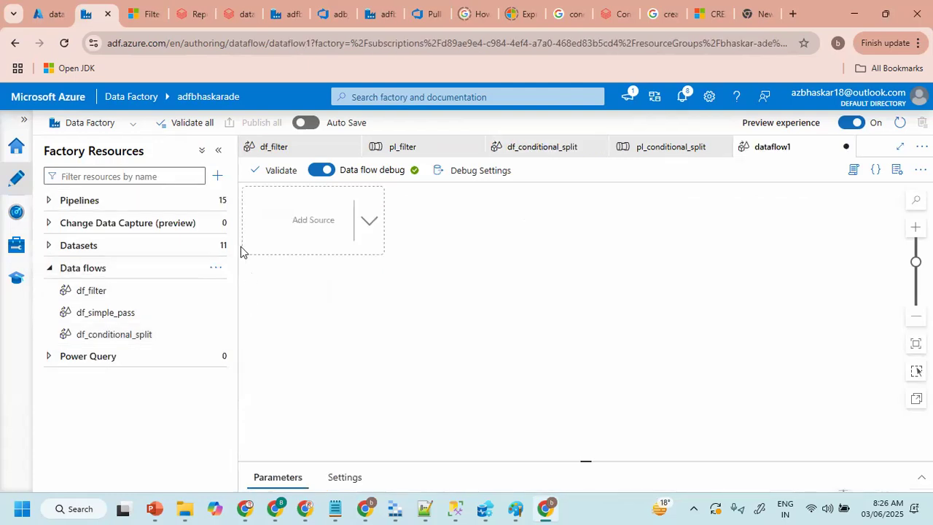
- Rename the new data flow as df_derived_column, with the resource list and the properties pane hidden
{"action": "left_click", "coordinate": [219, 150]}
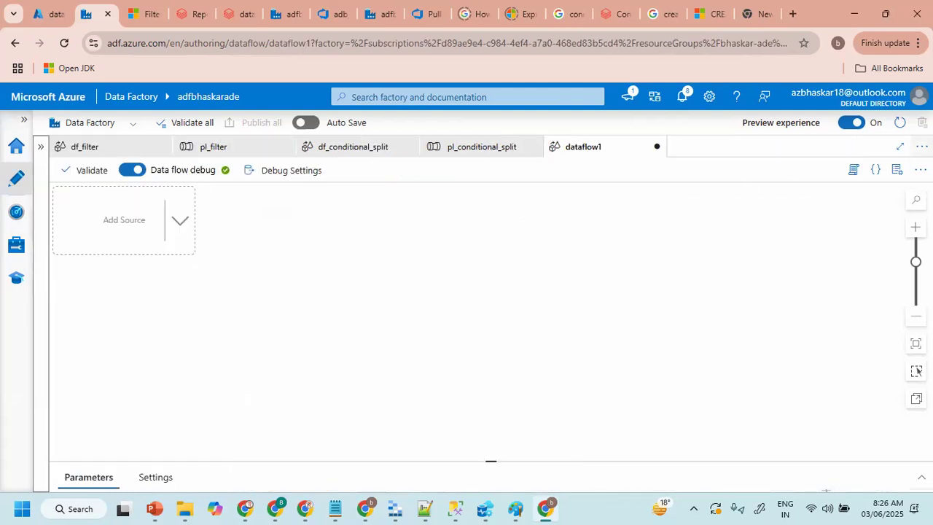
{"action": "left_click", "coordinate": [896, 169]}
{"action": "left_click_drag", "start_coordinate": [794, 269], "coordinate": [721, 275]}
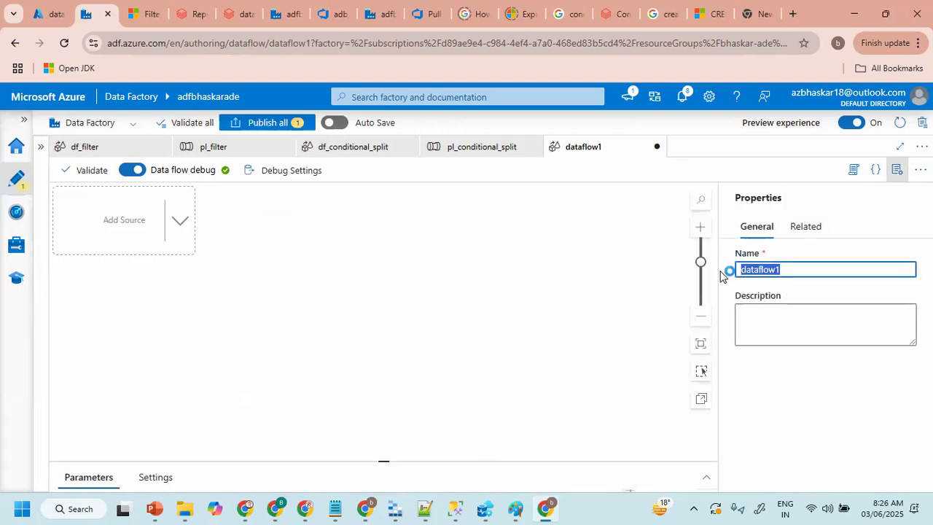
{"action": "left_click", "coordinate": [721, 276]}
{"action": "left_click", "coordinate": [795, 267]}
{"action": "key", "text": "ctrl+a"}
{"action": "type", "text": "df"}
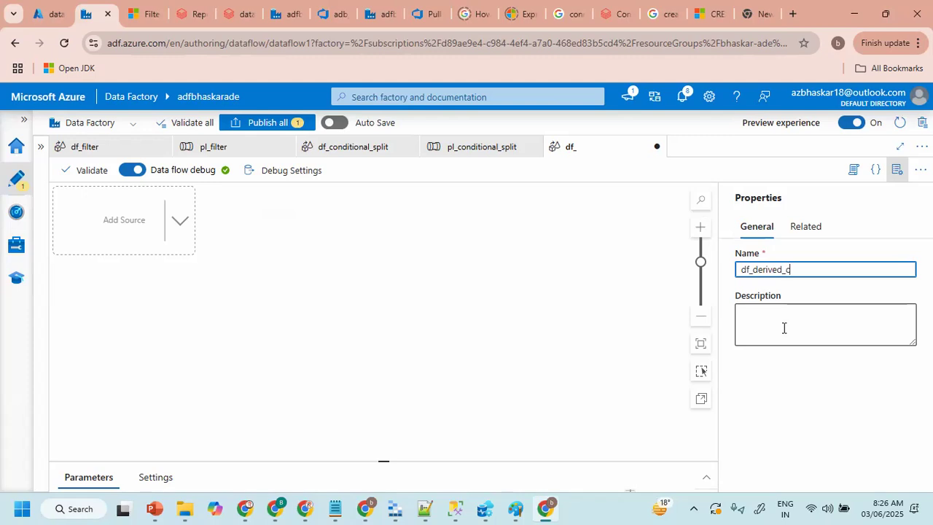
{"action": "left_click", "coordinate": [896, 170]}
{"action": "left_click", "coordinate": [896, 170]}
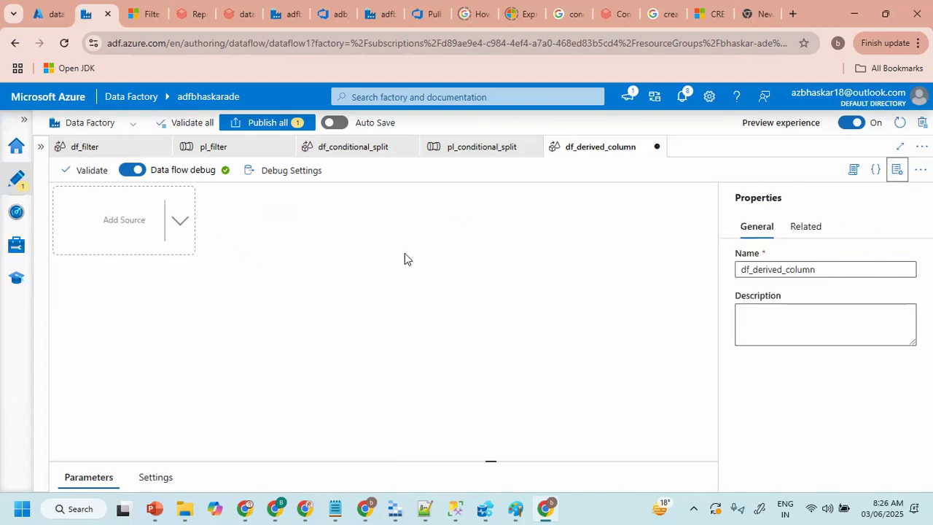
{"action": "left_click", "coordinate": [897, 181]}
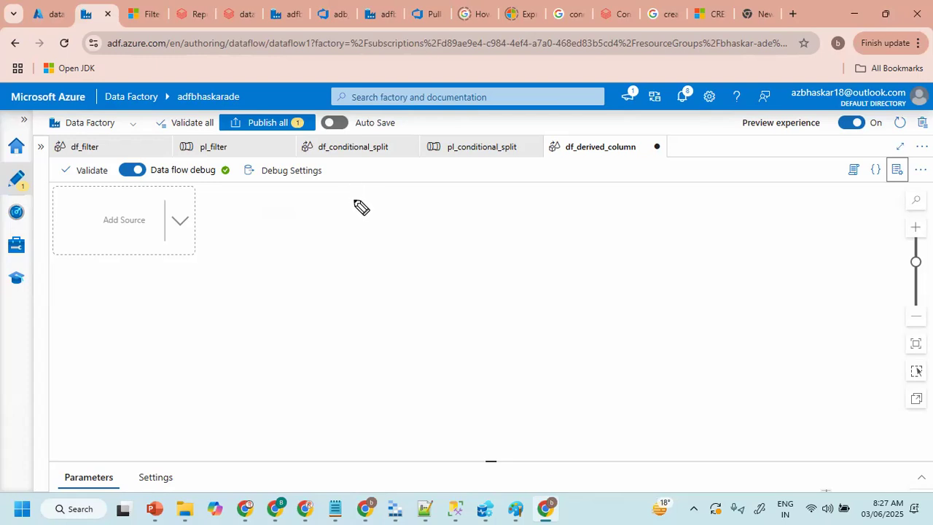
- Handwrite "Derived T/R is used to create new column" above an "Employee" column list with employeeno, ename, salary, commission and a dashed continuation line
{"action": "mouse_move", "coordinate": [213, 202]}
{"action": "left_mouse_down"}
{"action": "mouse_move", "coordinate": [214, 218]}
{"action": "mouse_move", "coordinate": [258, 208]}
{"action": "mouse_move", "coordinate": [275, 221]}
{"action": "mouse_move", "coordinate": [338, 202]}
{"action": "mouse_move", "coordinate": [350, 217]}
{"action": "mouse_move", "coordinate": [411, 209]}
{"action": "mouse_move", "coordinate": [427, 216]}
{"action": "mouse_move", "coordinate": [444, 212]}
{"action": "mouse_move", "coordinate": [446, 198]}
{"action": "mouse_move", "coordinate": [508, 213]}
{"action": "mouse_move", "coordinate": [617, 206]}
{"action": "mouse_move", "coordinate": [662, 216]}
{"action": "mouse_move", "coordinate": [678, 199]}
{"action": "mouse_move", "coordinate": [687, 214]}
{"action": "mouse_move", "coordinate": [704, 206]}
{"action": "left_mouse_up"}
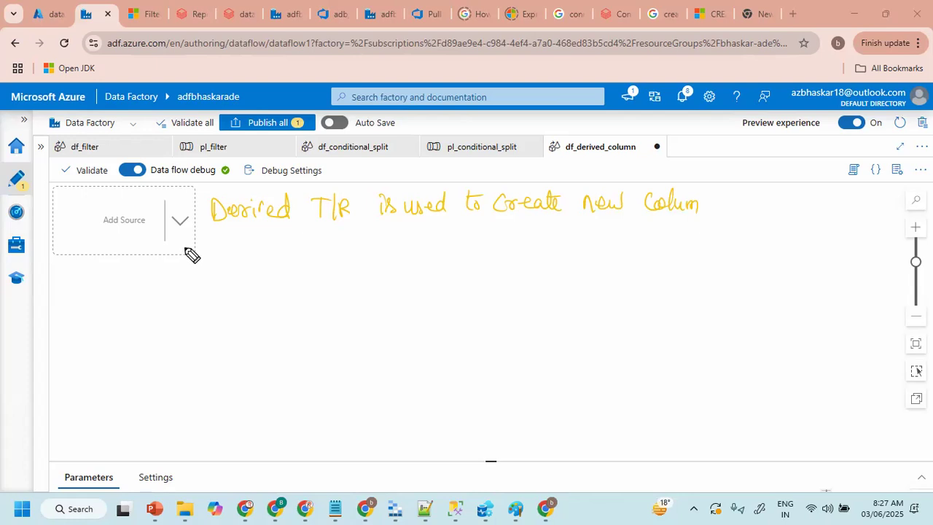
{"action": "mouse_move", "coordinate": [185, 255]}
{"action": "left_mouse_down"}
{"action": "mouse_move", "coordinate": [214, 271]}
{"action": "mouse_move", "coordinate": [241, 260]}
{"action": "mouse_move", "coordinate": [281, 264]}
{"action": "left_mouse_up"}
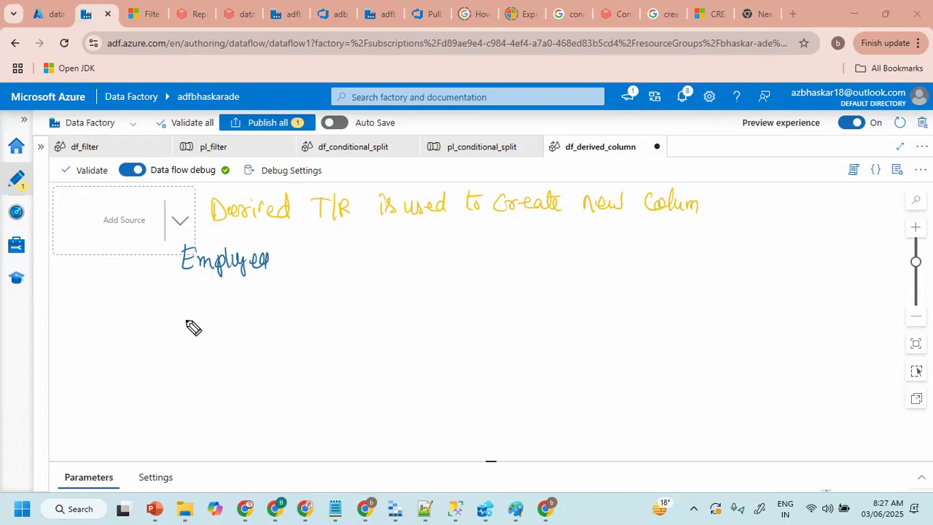
{"action": "mouse_move", "coordinate": [219, 287]}
{"action": "left_mouse_down"}
{"action": "mouse_move", "coordinate": [217, 298]}
{"action": "mouse_move", "coordinate": [241, 300]}
{"action": "mouse_move", "coordinate": [301, 291]}
{"action": "left_mouse_up"}
{"action": "left_click_drag", "start_coordinate": [215, 312], "coordinate": [273, 320]}
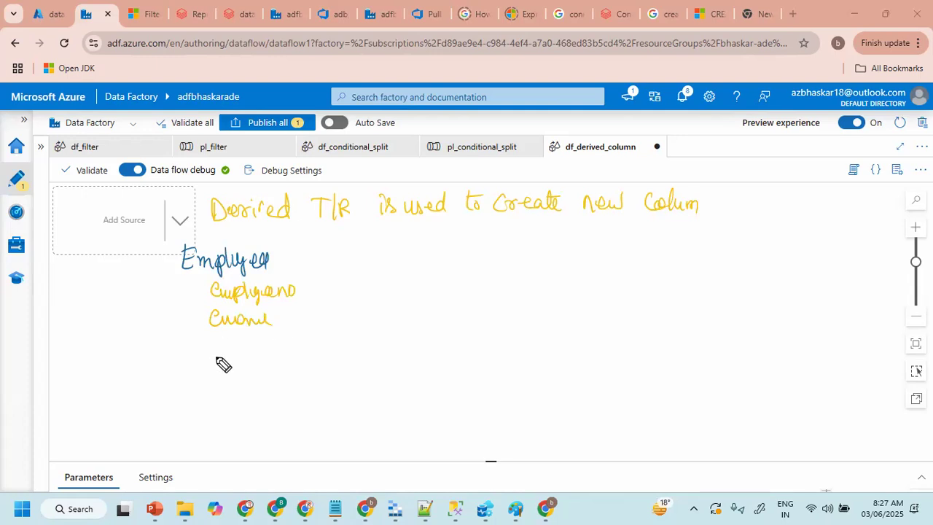
{"action": "mouse_move", "coordinate": [217, 345]}
{"action": "left_mouse_down"}
{"action": "mouse_move", "coordinate": [263, 346]}
{"action": "mouse_move", "coordinate": [212, 381]}
{"action": "mouse_move", "coordinate": [264, 378]}
{"action": "mouse_move", "coordinate": [272, 367]}
{"action": "mouse_move", "coordinate": [307, 372]}
{"action": "left_mouse_up"}
{"action": "left_click_drag", "start_coordinate": [228, 388], "coordinate": [228, 399]}
{"action": "left_click_drag", "start_coordinate": [229, 406], "coordinate": [230, 427]}
{"action": "left_click_drag", "start_coordinate": [230, 430], "coordinate": [229, 438]}
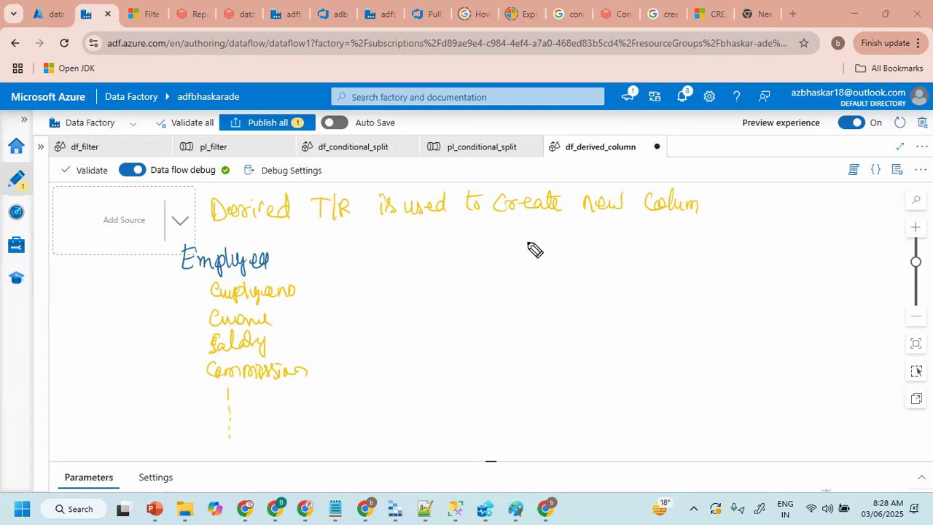
- Handwrite a second list headed "Employee_derv" beside the first, with employee, ename, salary, commission and the added column Gross Salary
{"action": "mouse_move", "coordinate": [529, 241]}
{"action": "left_mouse_down"}
{"action": "mouse_move", "coordinate": [573, 236]}
{"action": "mouse_move", "coordinate": [627, 246]}
{"action": "left_mouse_up"}
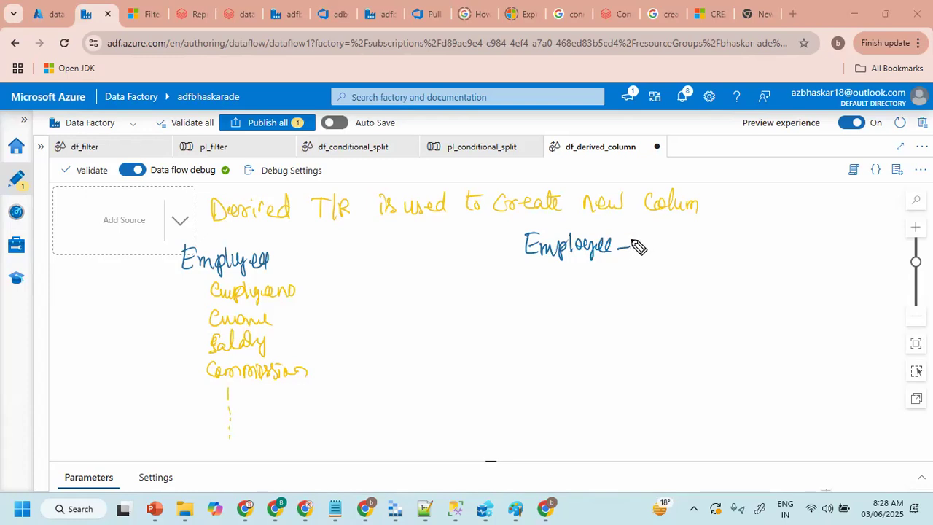
{"action": "mouse_move", "coordinate": [635, 246]}
{"action": "left_mouse_down"}
{"action": "mouse_move", "coordinate": [649, 241]}
{"action": "mouse_move", "coordinate": [673, 252]}
{"action": "left_mouse_up"}
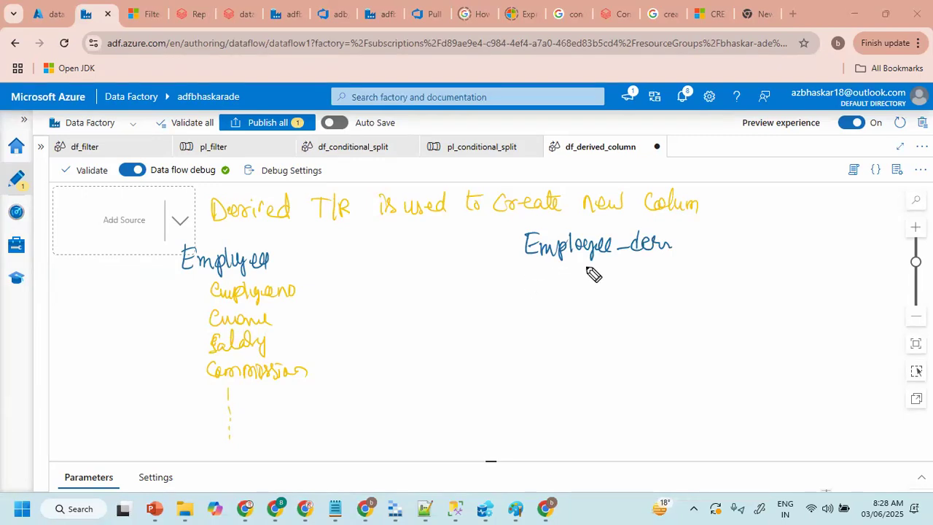
{"action": "mouse_move", "coordinate": [587, 272]}
{"action": "left_mouse_down"}
{"action": "mouse_move", "coordinate": [629, 285]}
{"action": "mouse_move", "coordinate": [662, 275]}
{"action": "left_mouse_up"}
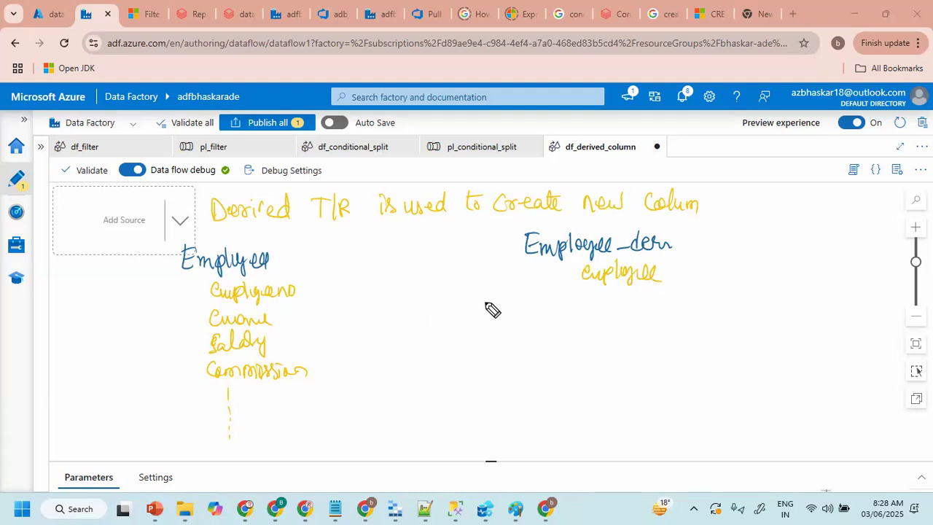
{"action": "left_click_drag", "start_coordinate": [585, 307], "coordinate": [657, 312]}
{"action": "mouse_move", "coordinate": [599, 328]}
{"action": "left_mouse_down"}
{"action": "mouse_move", "coordinate": [625, 342]}
{"action": "mouse_move", "coordinate": [634, 324]}
{"action": "mouse_move", "coordinate": [646, 333]}
{"action": "left_mouse_up"}
{"action": "mouse_move", "coordinate": [590, 352]}
{"action": "left_mouse_down"}
{"action": "mouse_move", "coordinate": [594, 368]}
{"action": "mouse_move", "coordinate": [658, 368]}
{"action": "mouse_move", "coordinate": [683, 356]}
{"action": "left_mouse_up"}
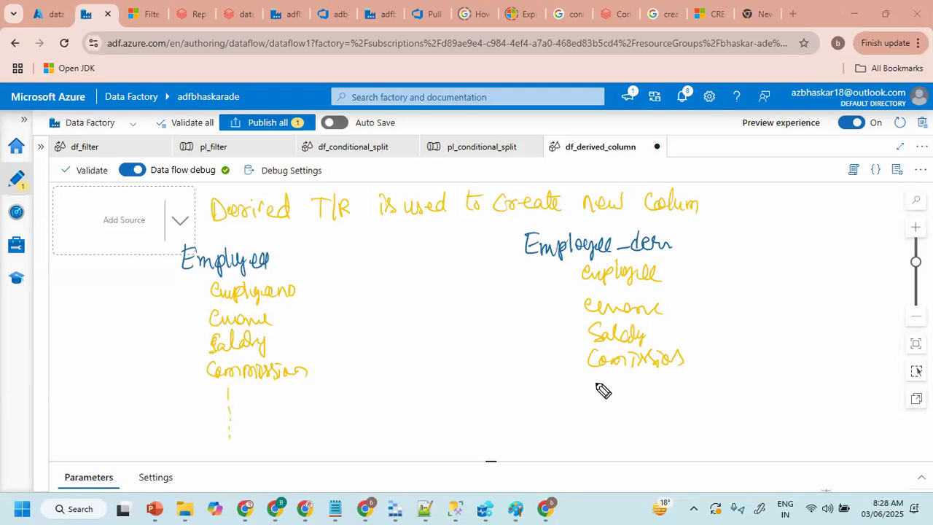
{"action": "mouse_move", "coordinate": [607, 385]}
{"action": "left_mouse_down"}
{"action": "mouse_move", "coordinate": [631, 395]}
{"action": "mouse_move", "coordinate": [687, 374]}
{"action": "mouse_move", "coordinate": [723, 400]}
{"action": "left_mouse_up"}
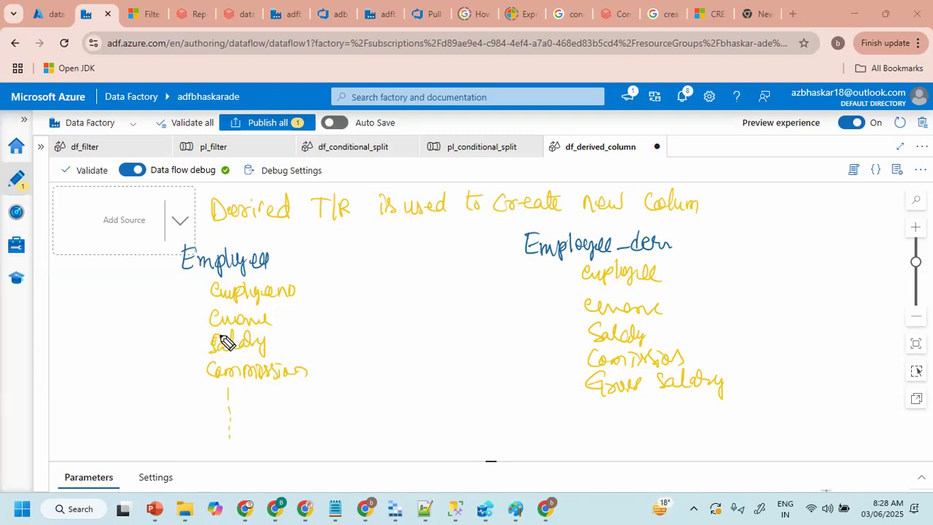
- Circle Salary and Commission with a plus sign between them in the Employee list, and circle and underline Gross Salary in the second list
{"action": "mouse_move", "coordinate": [274, 330]}
{"action": "left_mouse_down"}
{"action": "mouse_move", "coordinate": [187, 339]}
{"action": "mouse_move", "coordinate": [234, 384]}
{"action": "mouse_move", "coordinate": [321, 362]}
{"action": "mouse_move", "coordinate": [239, 326]}
{"action": "mouse_move", "coordinate": [201, 373]}
{"action": "left_mouse_up"}
{"action": "mouse_move", "coordinate": [719, 370]}
{"action": "left_mouse_down"}
{"action": "mouse_move", "coordinate": [594, 368]}
{"action": "mouse_move", "coordinate": [651, 427]}
{"action": "mouse_move", "coordinate": [689, 375]}
{"action": "left_mouse_up"}
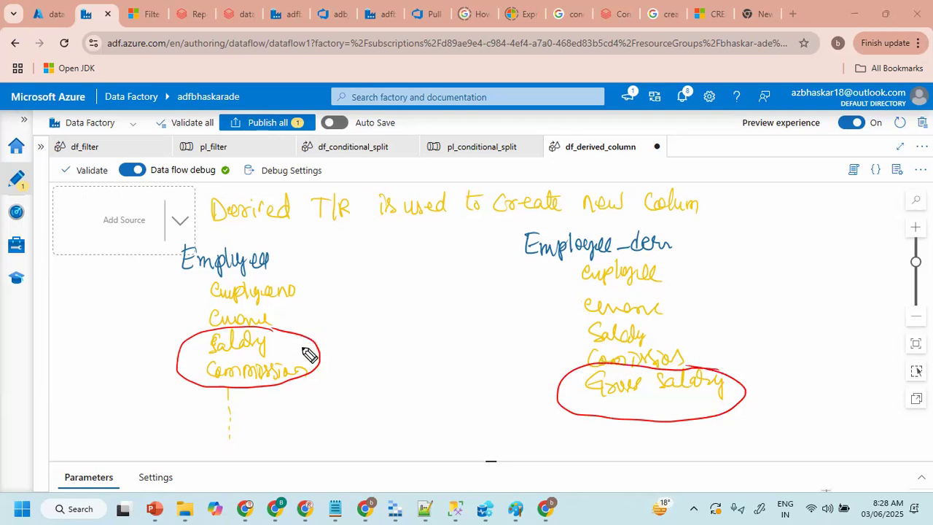
{"action": "mouse_move", "coordinate": [241, 349]}
{"action": "left_mouse_down"}
{"action": "mouse_move", "coordinate": [239, 368]}
{"action": "mouse_move", "coordinate": [253, 357]}
{"action": "left_mouse_up"}
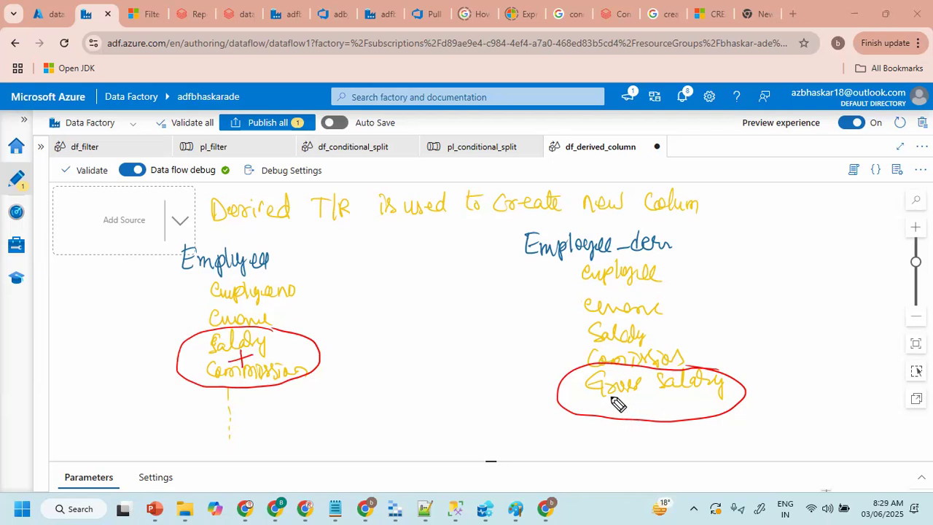
{"action": "left_click_drag", "start_coordinate": [604, 400], "coordinate": [687, 395]}
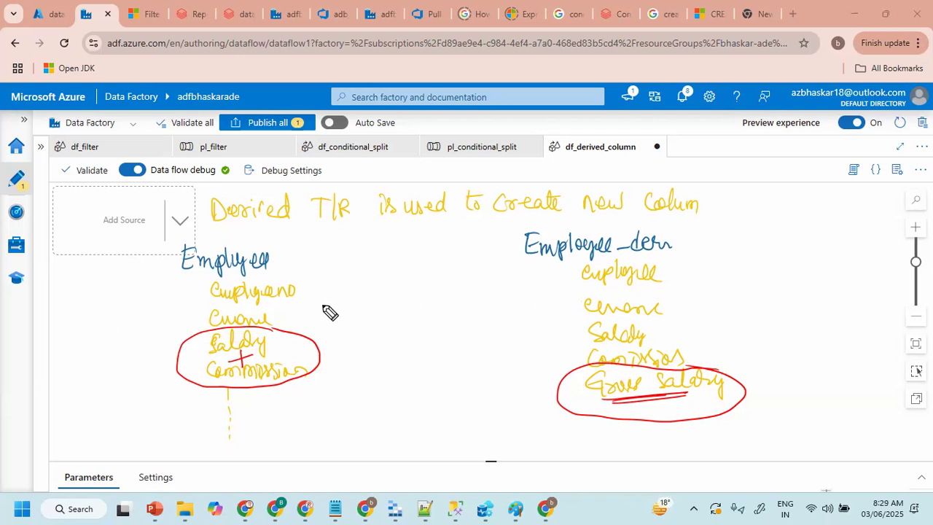
- Draw lines linking the four matching columns of both handwritten lists, and label Gross Salary with an arrow to "New Datapoint"
{"action": "left_click_drag", "start_coordinate": [302, 292], "coordinate": [581, 272]}
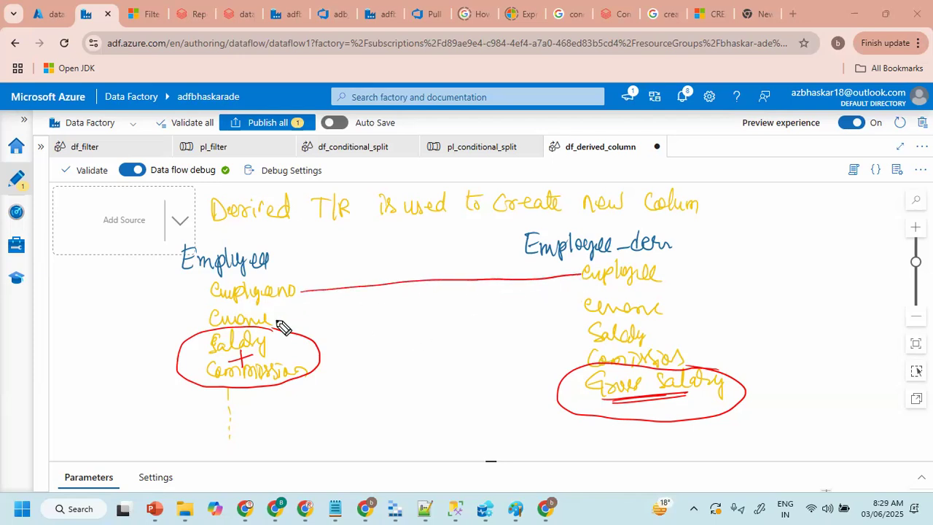
{"action": "left_click_drag", "start_coordinate": [275, 321], "coordinate": [583, 307]}
{"action": "left_click_drag", "start_coordinate": [275, 342], "coordinate": [605, 335]}
{"action": "left_click_drag", "start_coordinate": [307, 370], "coordinate": [586, 366]}
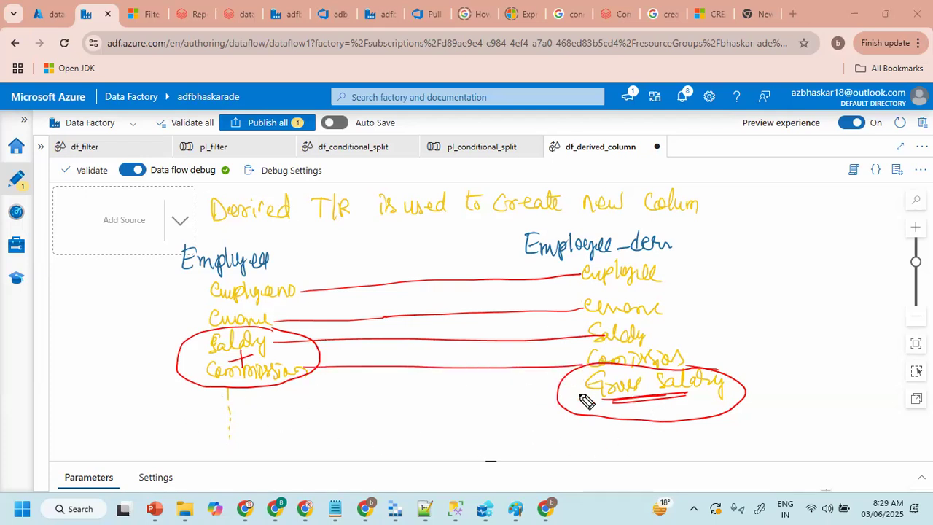
{"action": "left_click_drag", "start_coordinate": [645, 400], "coordinate": [620, 391]}
{"action": "mouse_move", "coordinate": [731, 379]}
{"action": "left_mouse_down"}
{"action": "mouse_move", "coordinate": [751, 357]}
{"action": "mouse_move", "coordinate": [806, 348]}
{"action": "mouse_move", "coordinate": [784, 386]}
{"action": "mouse_move", "coordinate": [878, 372]}
{"action": "left_mouse_up"}
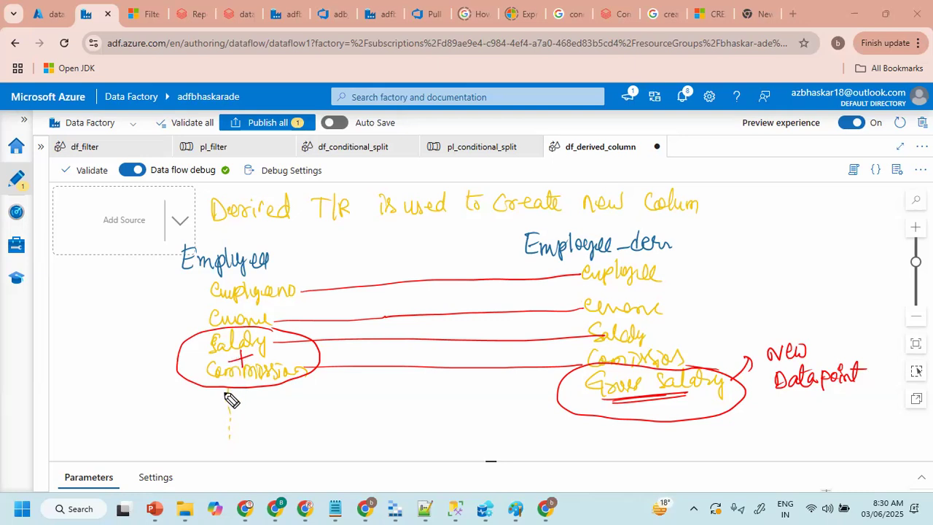
- Handwrite the example 1000+300=1300 with the sum underlined beside the Employee list, and clear all handwriting from the screen
{"action": "mouse_move", "coordinate": [42, 299]}
{"action": "left_mouse_down"}
{"action": "mouse_move", "coordinate": [40, 314]}
{"action": "mouse_move", "coordinate": [52, 301]}
{"action": "mouse_move", "coordinate": [88, 304]}
{"action": "mouse_move", "coordinate": [140, 290]}
{"action": "left_mouse_up"}
{"action": "mouse_move", "coordinate": [130, 297]}
{"action": "left_mouse_down"}
{"action": "mouse_move", "coordinate": [174, 287]}
{"action": "mouse_move", "coordinate": [178, 298]}
{"action": "left_mouse_up"}
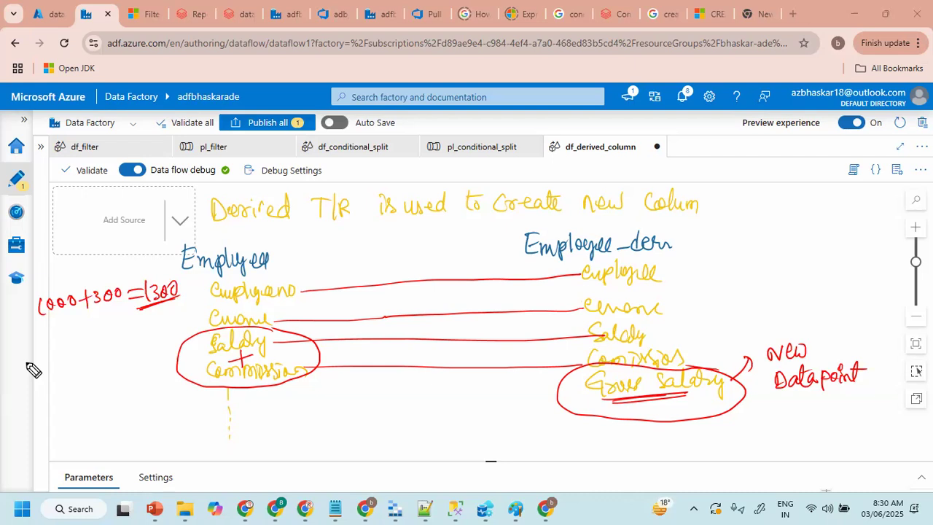
{"action": "key", "text": "e"}
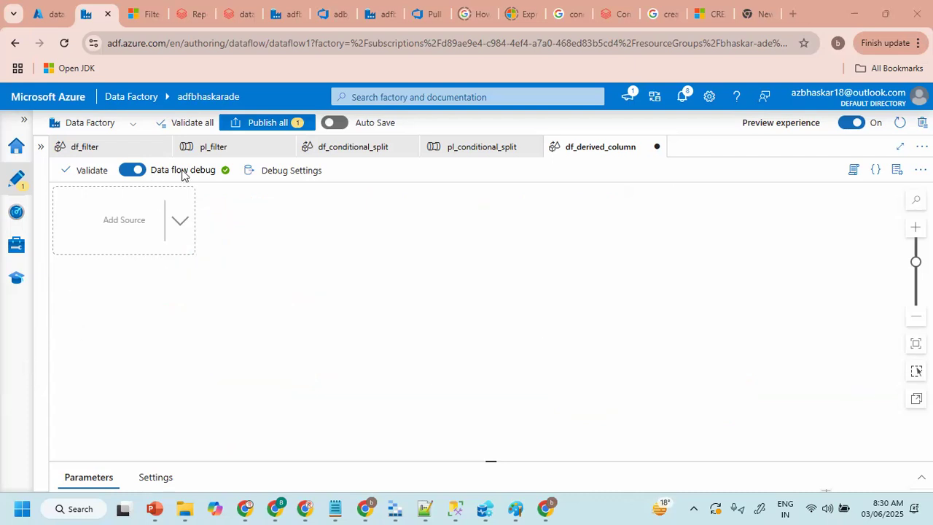
- Add a source to the df_derived_column data flow and name its output stream srcEmployee
{"action": "left_click", "coordinate": [179, 222]}
{"action": "left_click", "coordinate": [217, 230]}
{"action": "left_click_drag", "start_coordinate": [289, 217], "coordinate": [204, 218]}
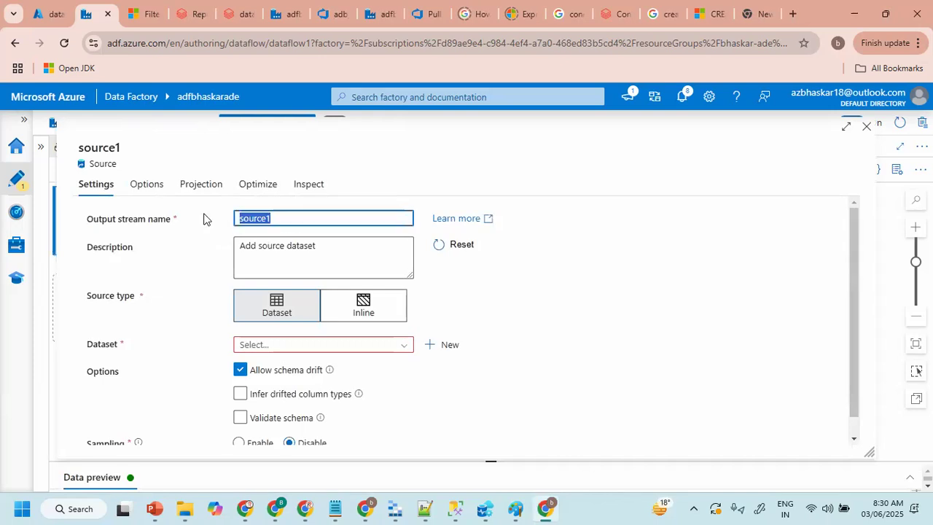
{"action": "left_click", "coordinate": [204, 219]}
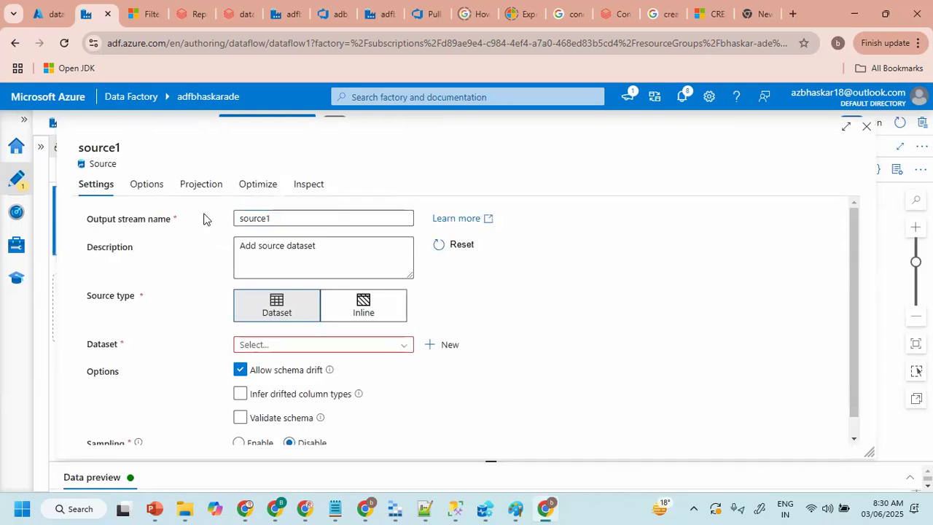
{"action": "double_click", "coordinate": [289, 218]}
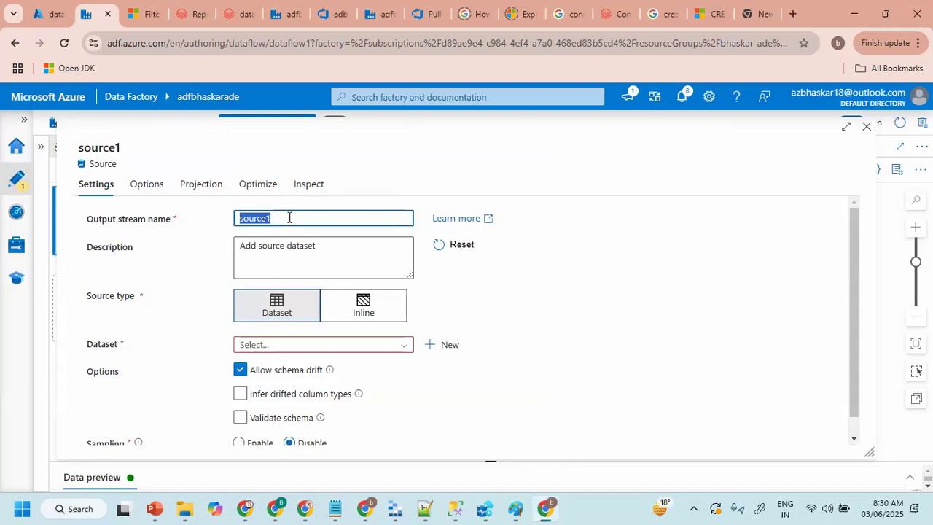
{"action": "type", "text": "s"}
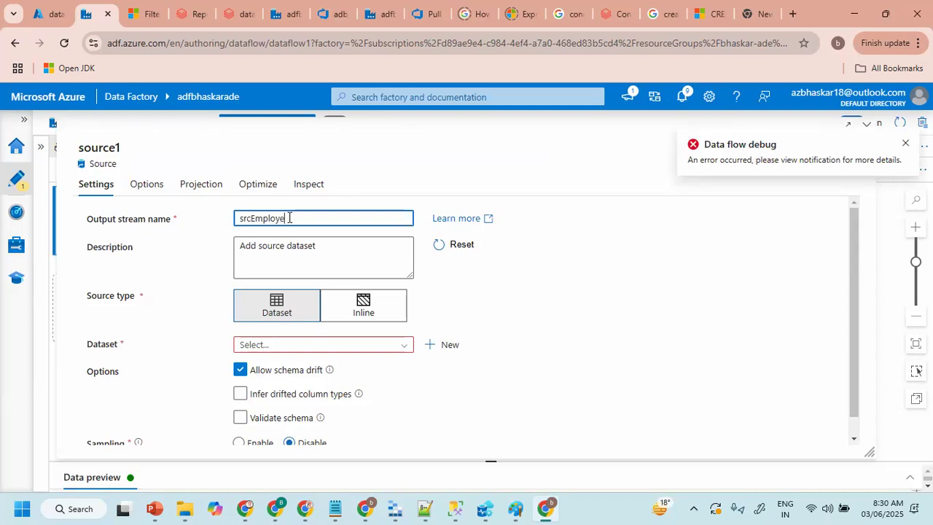
- Set the srcEmployee source to an inline dataset of type Parquet and choose its linked service
{"action": "left_click", "coordinate": [343, 309]}
{"action": "left_click", "coordinate": [289, 345]}
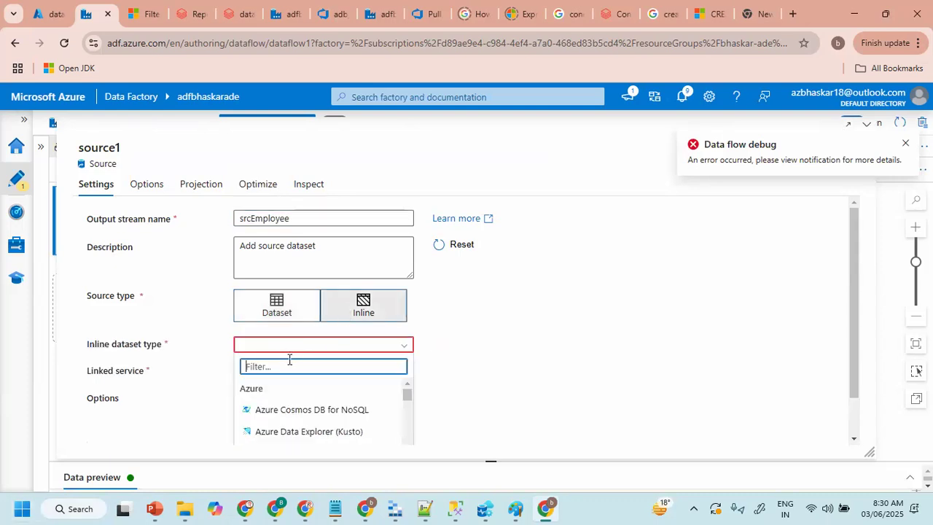
{"action": "type", "text": "parq"}
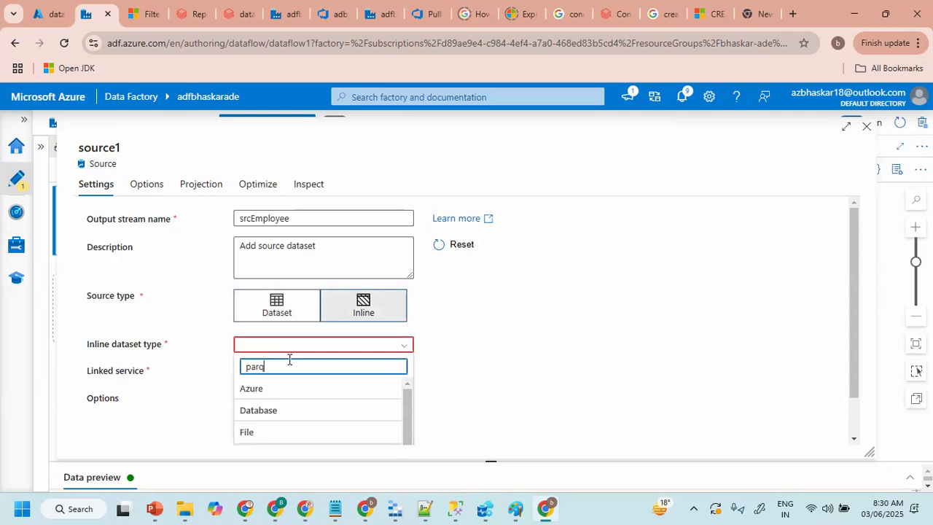
{"action": "scroll", "coordinate": [321, 416], "scroll_direction": "down", "scroll_amount": 1}
{"action": "left_click", "coordinate": [268, 433]}
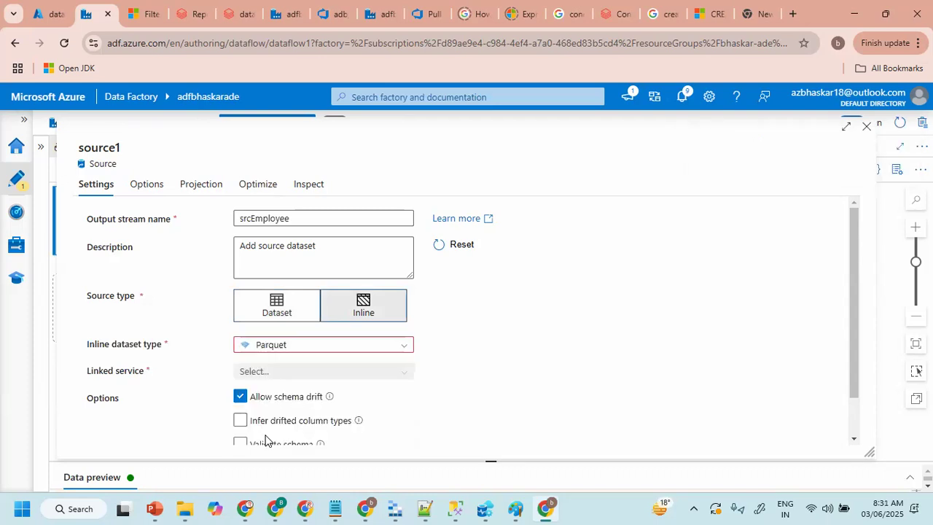
{"action": "scroll", "coordinate": [360, 366], "scroll_direction": "down", "scroll_amount": 1}
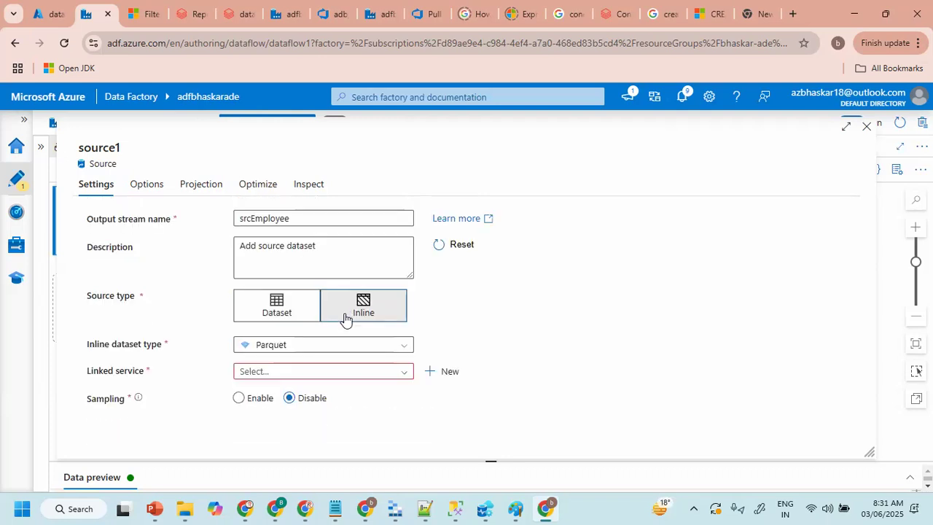
{"action": "left_click", "coordinate": [313, 371]}
{"action": "left_click", "coordinate": [304, 414]}
- Set the source's file path to employee.parquet in the input folder of datafiles by browsing the storage
{"action": "left_click", "coordinate": [145, 185]}
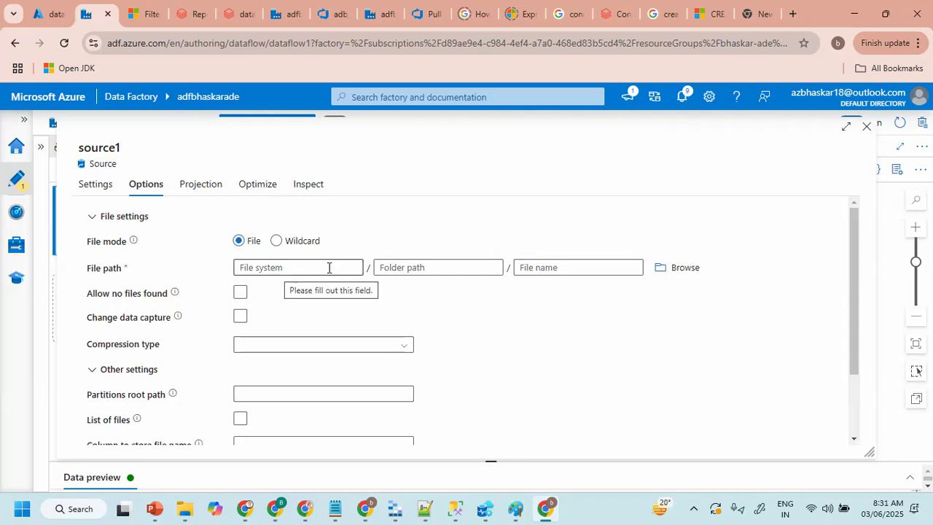
{"action": "left_click", "coordinate": [673, 271]}
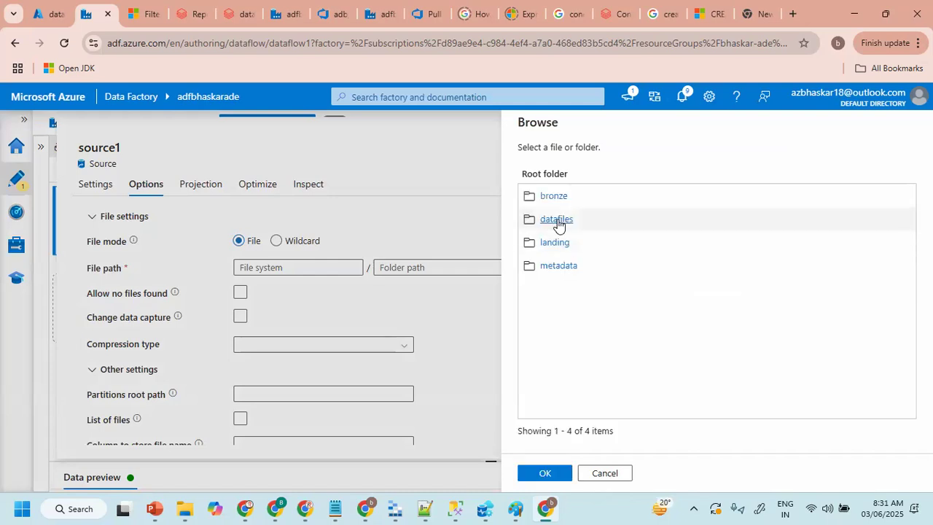
{"action": "left_click", "coordinate": [559, 219]}
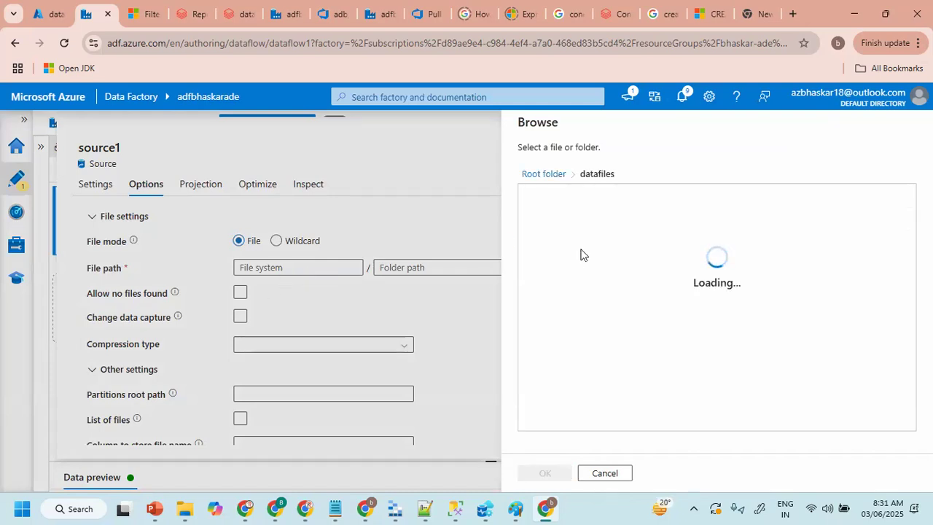
{"action": "left_click", "coordinate": [551, 197]}
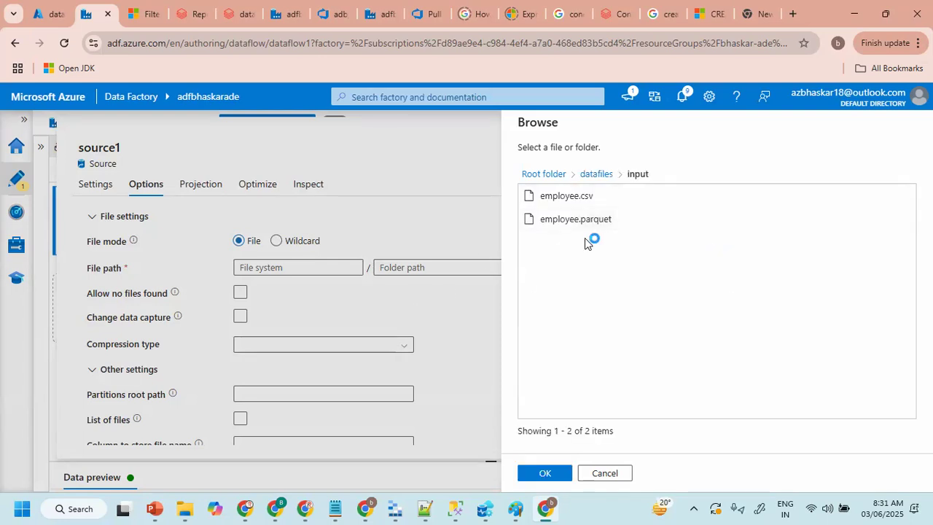
{"action": "left_click", "coordinate": [566, 222]}
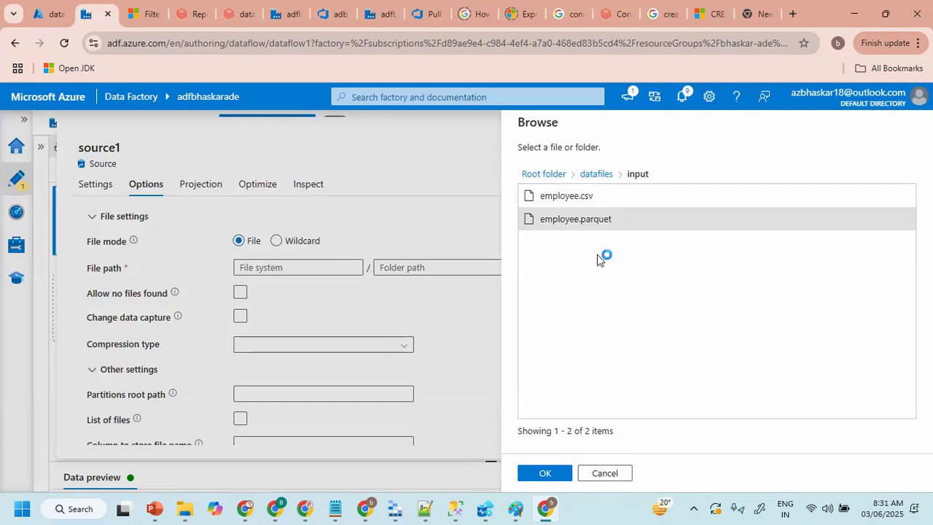
{"action": "left_click", "coordinate": [545, 473]}
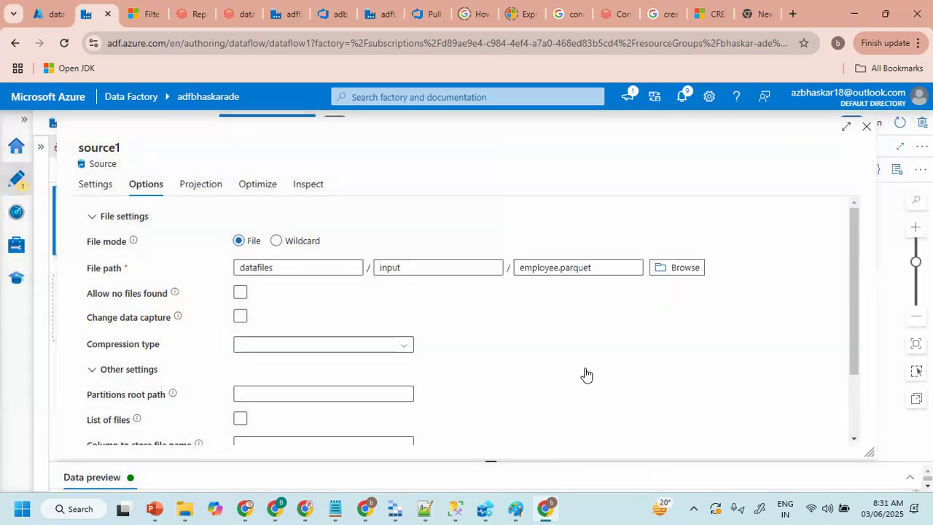
{"action": "left_click", "coordinate": [582, 266]}
{"action": "left_click", "coordinate": [240, 420]}
{"action": "left_click", "coordinate": [240, 419]}
{"action": "scroll", "coordinate": [429, 340], "scroll_direction": "down", "scroll_amount": 2}
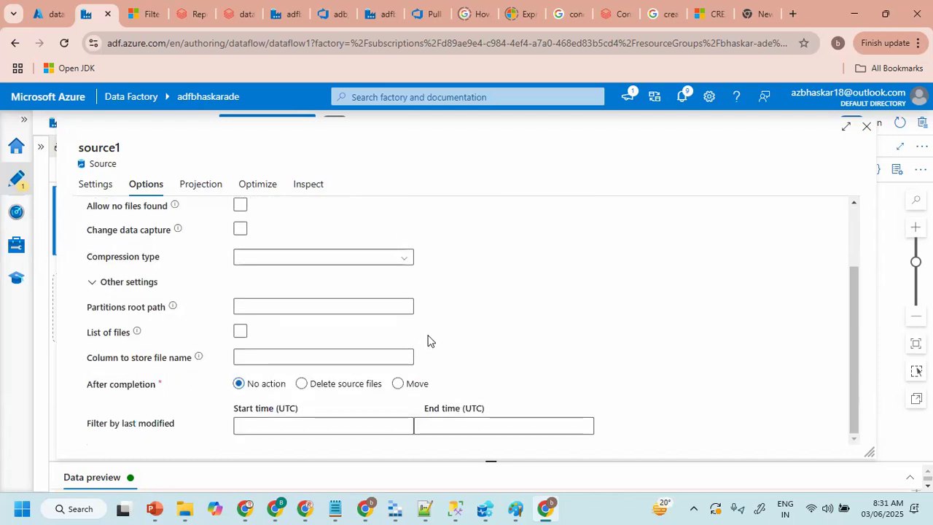
{"action": "scroll", "coordinate": [356, 341], "scroll_direction": "up", "scroll_amount": 2}
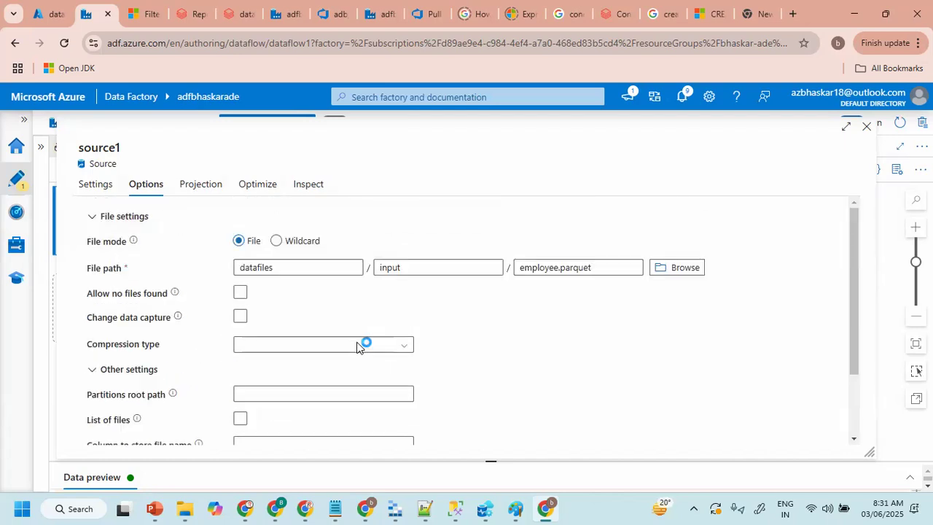
- Import the schema into the srcEmployee source's projection and close the source settings
{"action": "left_click", "coordinate": [189, 186]}
{"action": "left_click", "coordinate": [135, 218]}
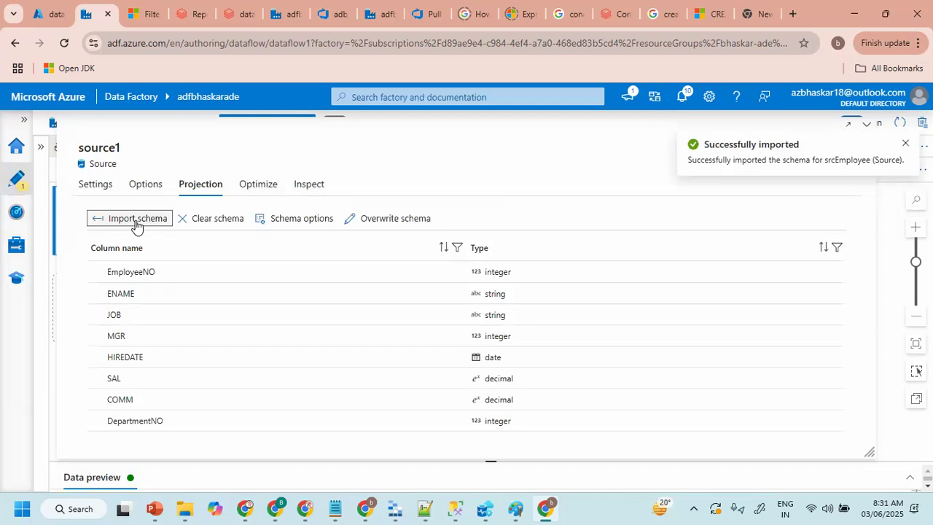
{"action": "left_click", "coordinate": [905, 143]}
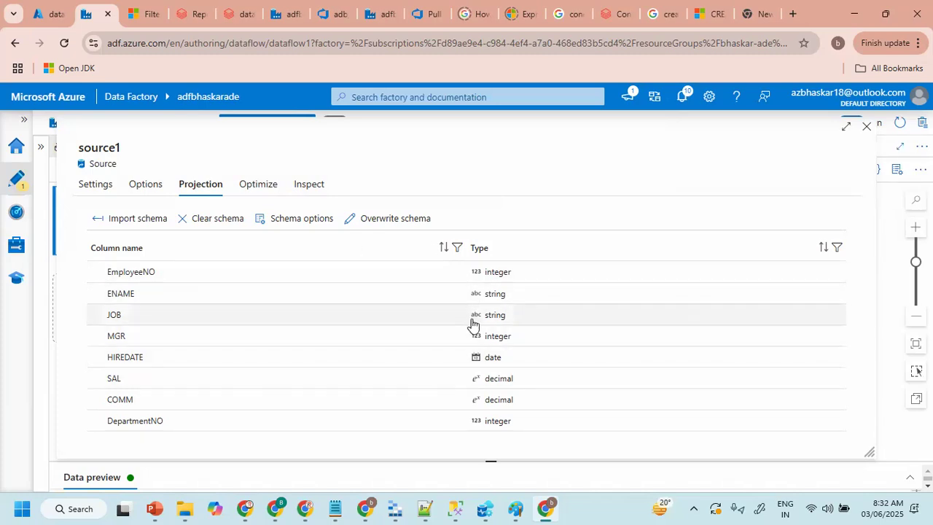
{"action": "left_click", "coordinate": [866, 128]}
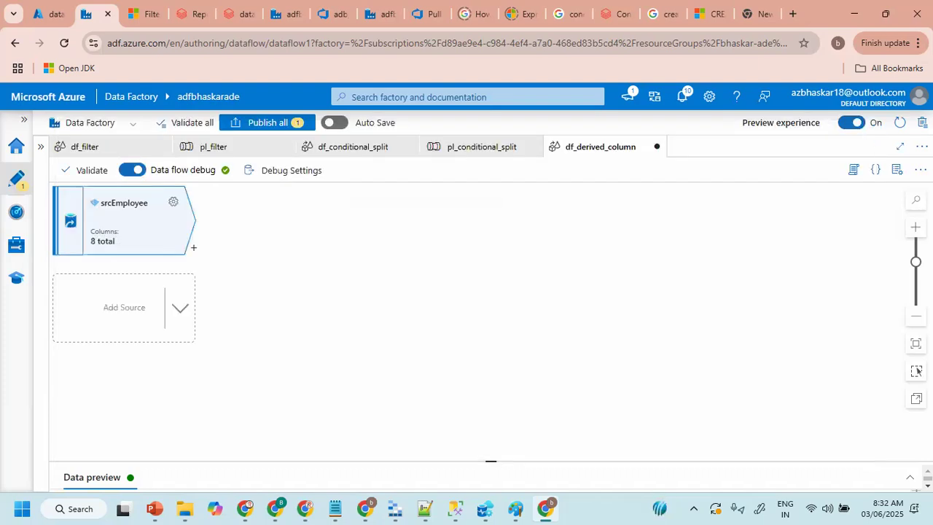
- Add a Derived Column transformation after the srcEmployee source, keeping its default output stream name
{"action": "left_click", "coordinate": [193, 248]}
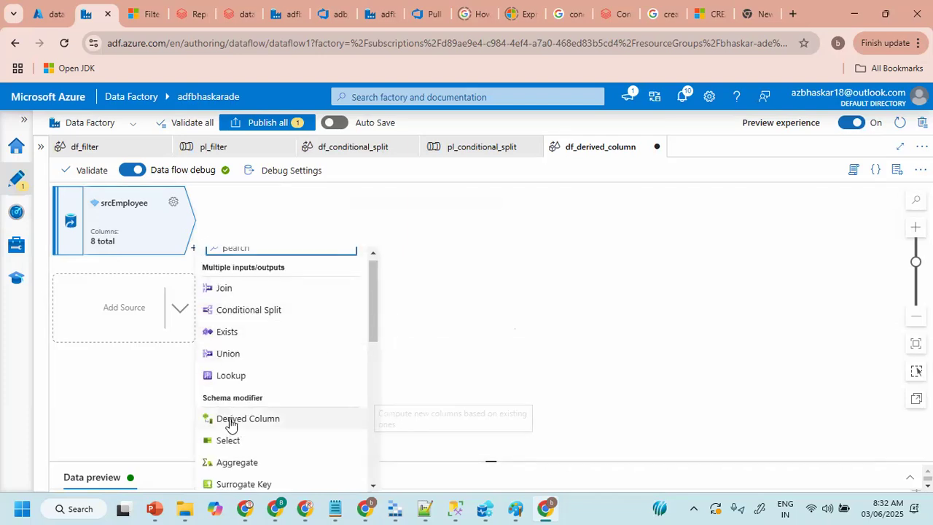
{"action": "left_click_drag", "start_coordinate": [373, 289], "coordinate": [373, 321]}
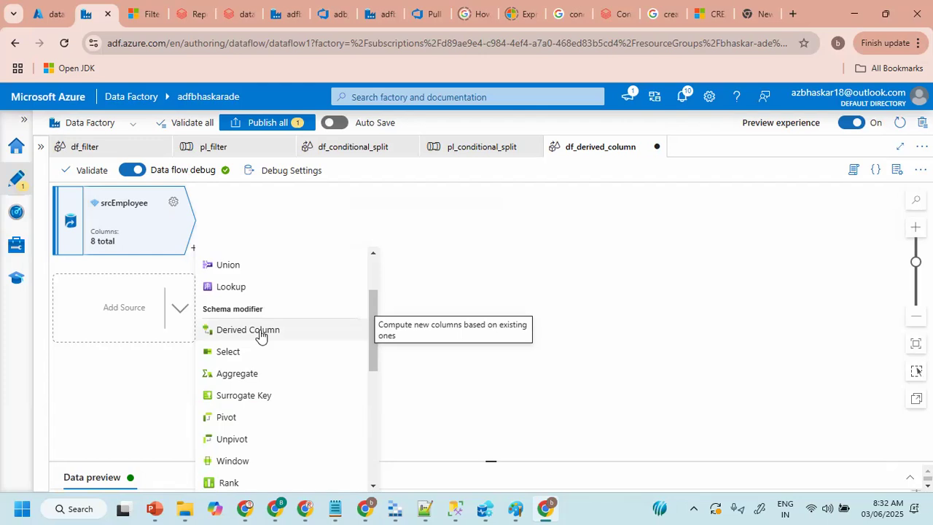
{"action": "left_click", "coordinate": [244, 334]}
{"action": "left_click", "coordinate": [327, 215]}
{"action": "key", "text": "ctrl+a"}
{"action": "left_click", "coordinate": [253, 332]}
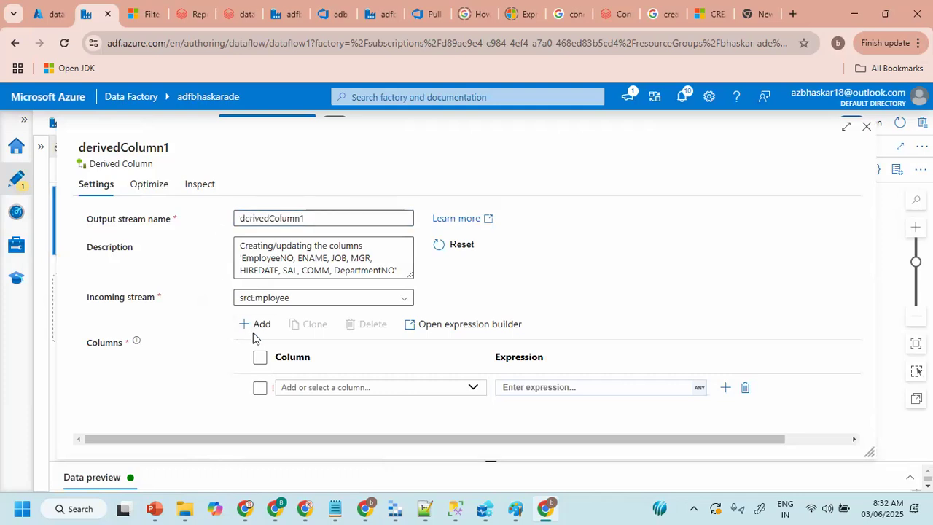
- Name the derived column GrossSalary and open its expression in the expression builder
{"action": "left_click", "coordinate": [342, 390]}
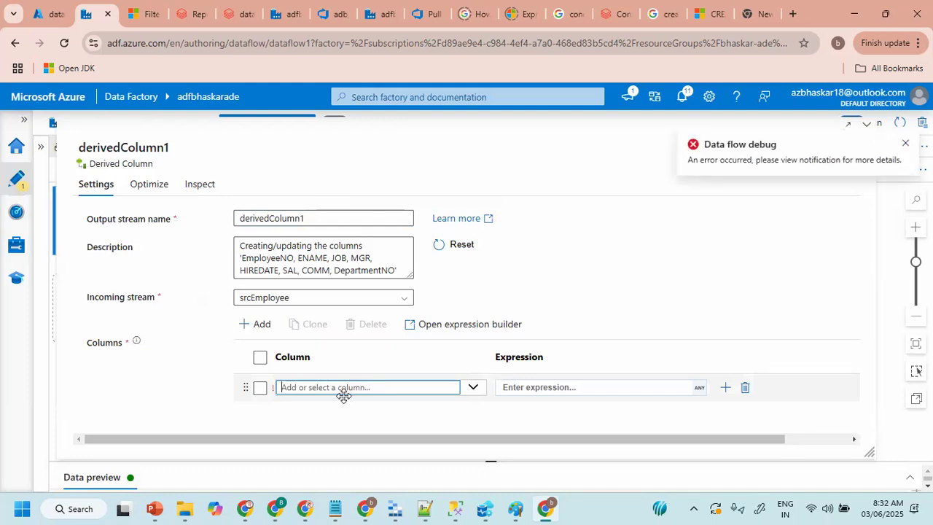
{"action": "type", "text": "GrossSalary"}
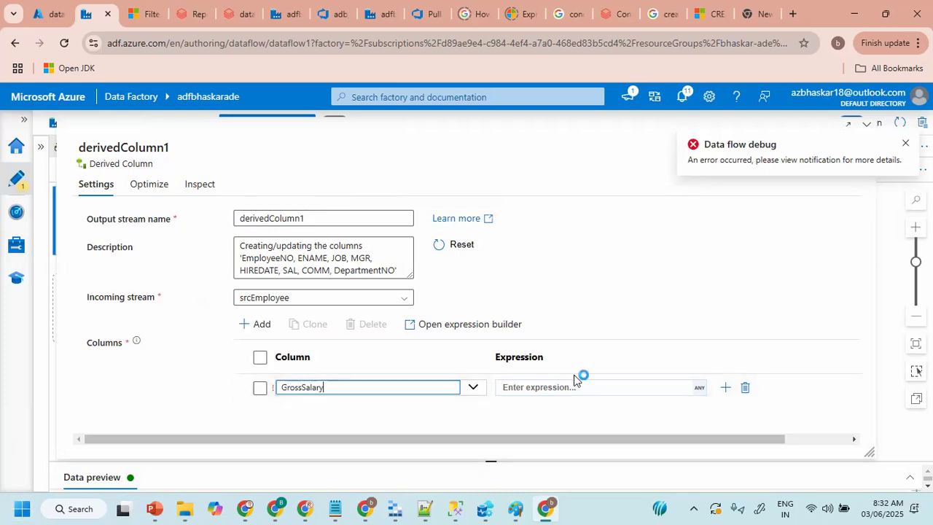
{"action": "left_click", "coordinate": [549, 386]}
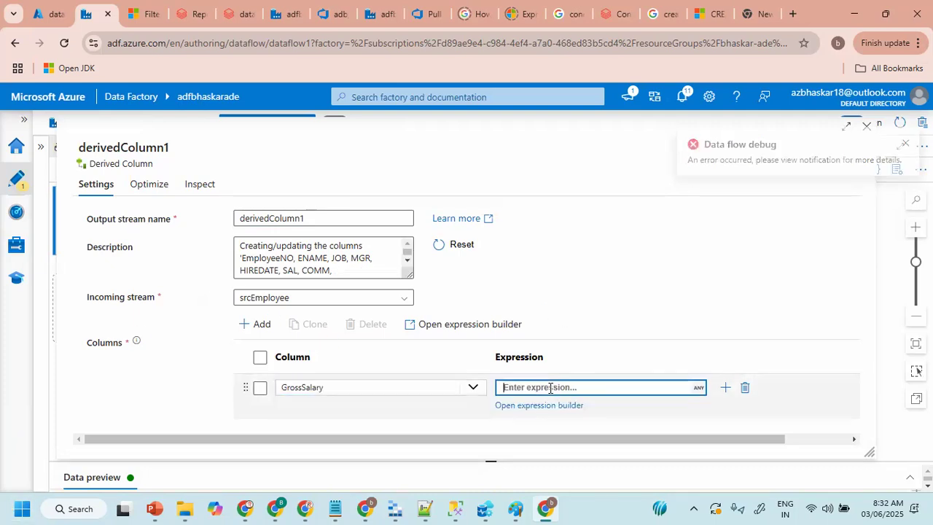
{"action": "left_click", "coordinate": [526, 408]}
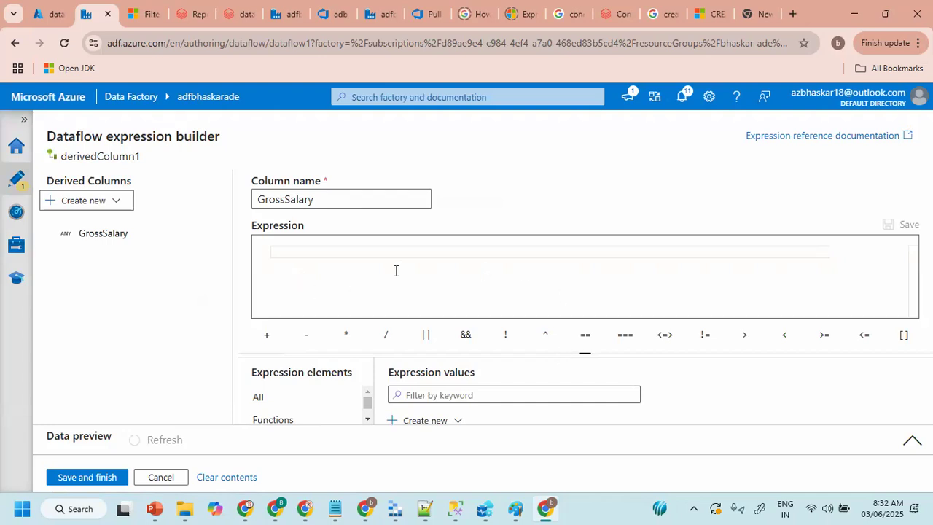
- Enter SAL+COMM as the expression for the GrossSalary column
{"action": "left_click", "coordinate": [341, 249]}
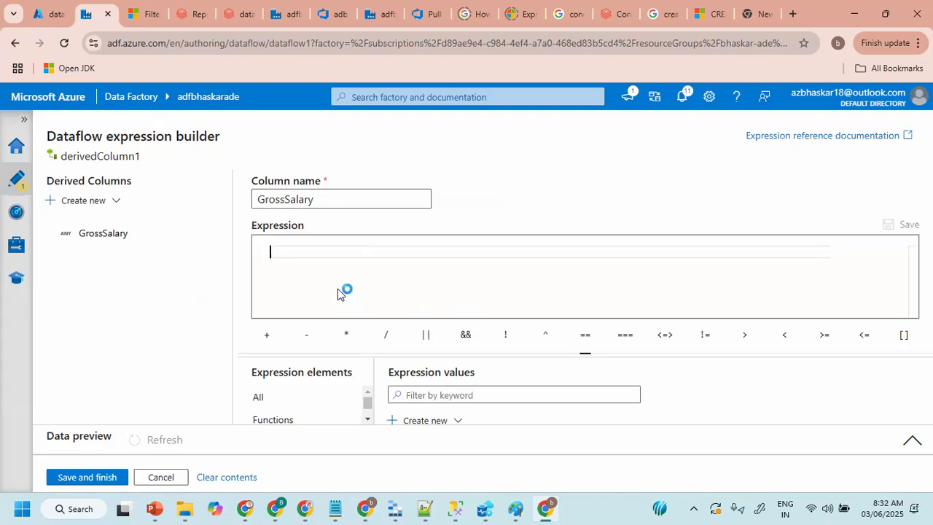
{"action": "type", "text": "Salary"}
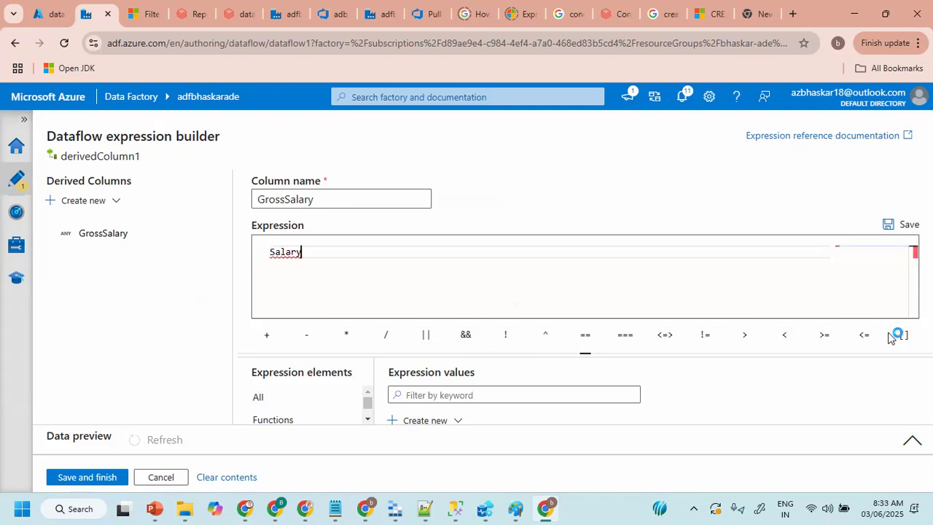
{"action": "left_click_drag", "start_coordinate": [320, 261], "coordinate": [271, 260]}
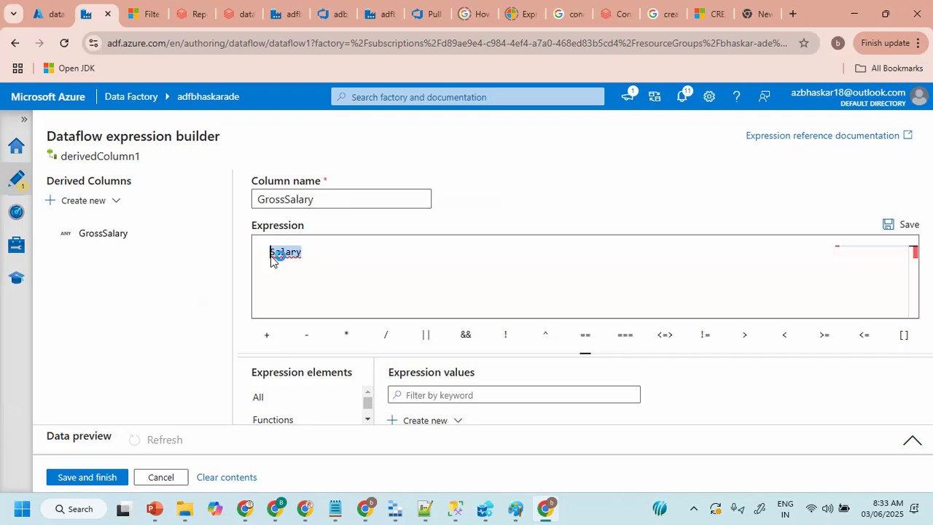
{"action": "key", "text": "BackSpace"}
{"action": "type", "text": "S"}
{"action": "key", "text": "Return"}
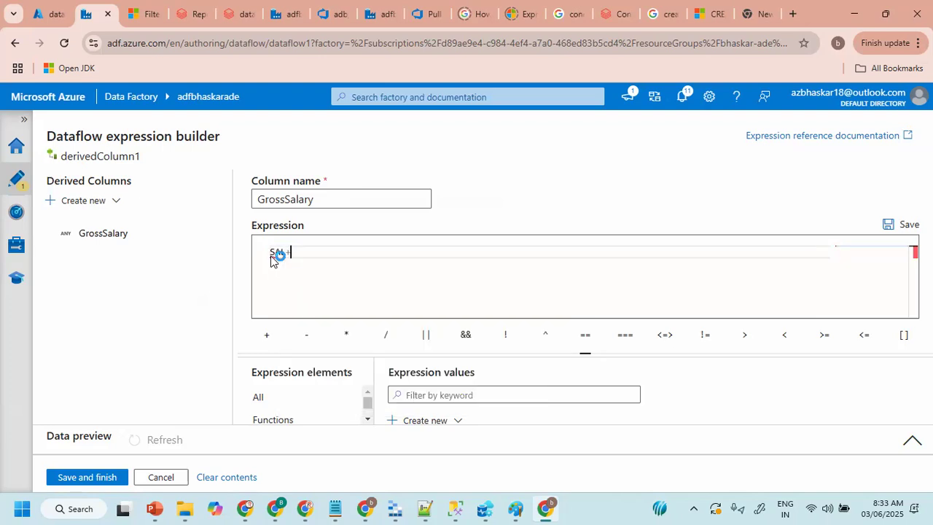
{"action": "type", "text": "+Co"}
{"action": "key", "text": "BackSpace"}
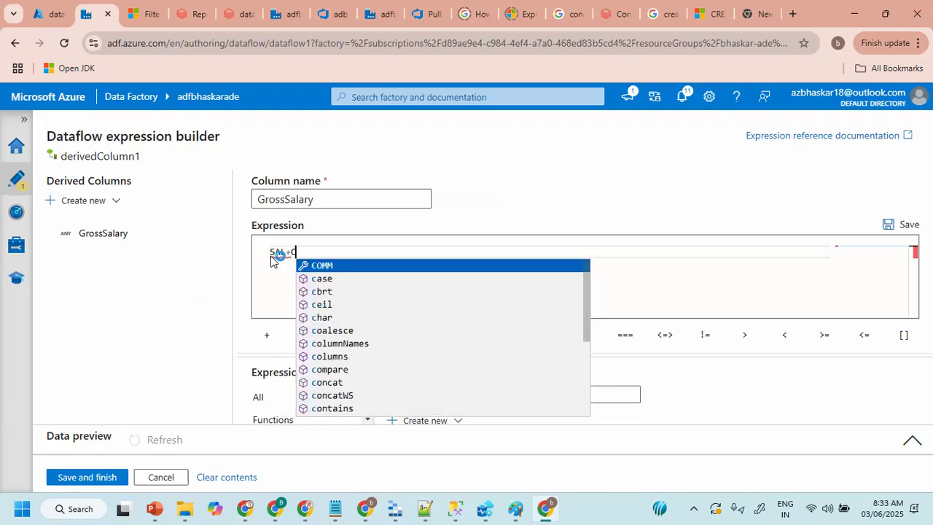
{"action": "key", "text": "Return"}
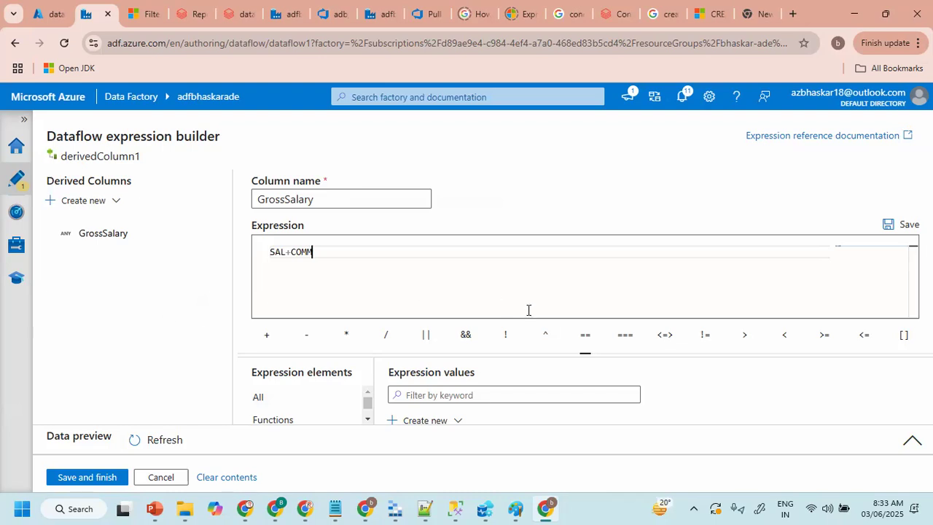
- Examine the input columns offered as expression values and compare them with the SAL+COMM expression
{"action": "left_click_drag", "start_coordinate": [583, 353], "coordinate": [585, 311]}
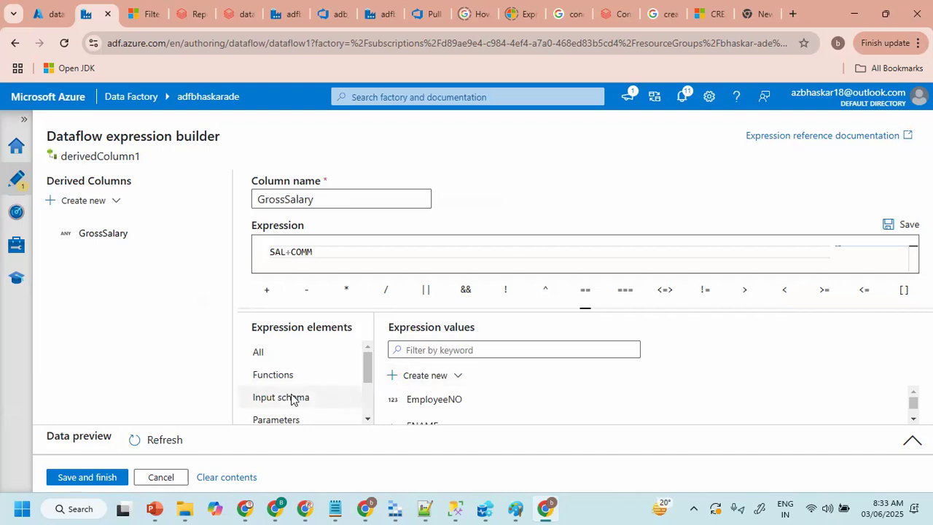
{"action": "scroll", "coordinate": [912, 419], "scroll_direction": "down", "scroll_amount": 1}
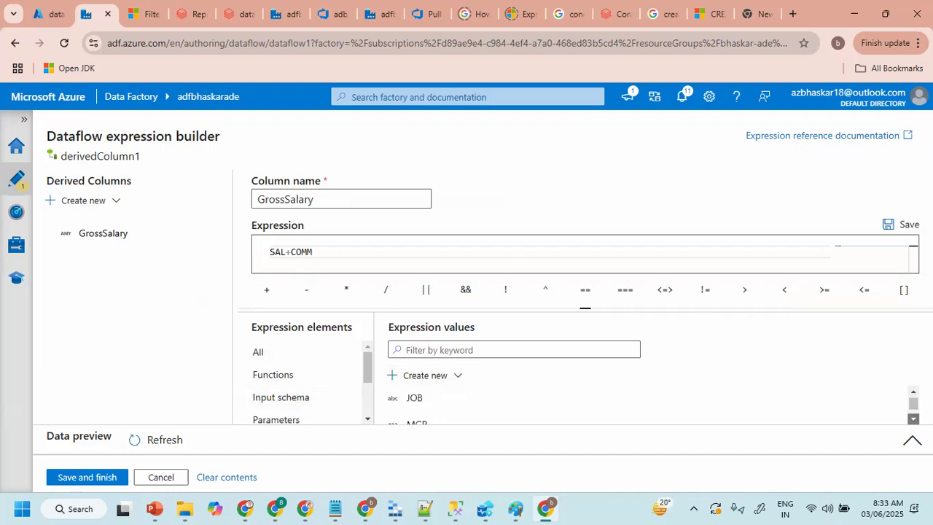
{"action": "left_click", "coordinate": [912, 418]}
{"action": "left_click", "coordinate": [912, 418]}
{"action": "left_click", "coordinate": [912, 419]}
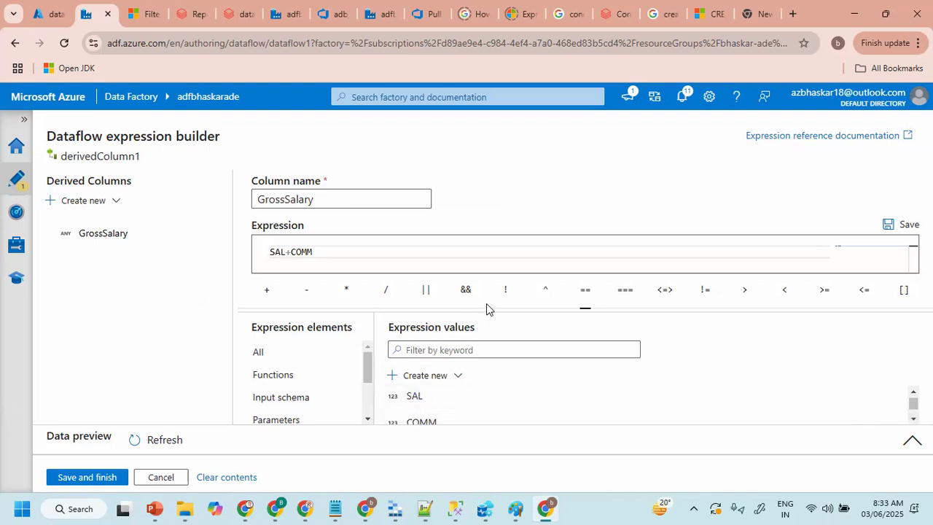
{"action": "left_click_drag", "start_coordinate": [595, 311], "coordinate": [591, 355]}
{"action": "left_click", "coordinate": [317, 251]}
{"action": "left_click_drag", "start_coordinate": [333, 263], "coordinate": [243, 246]}
{"action": "left_click", "coordinate": [354, 252]}
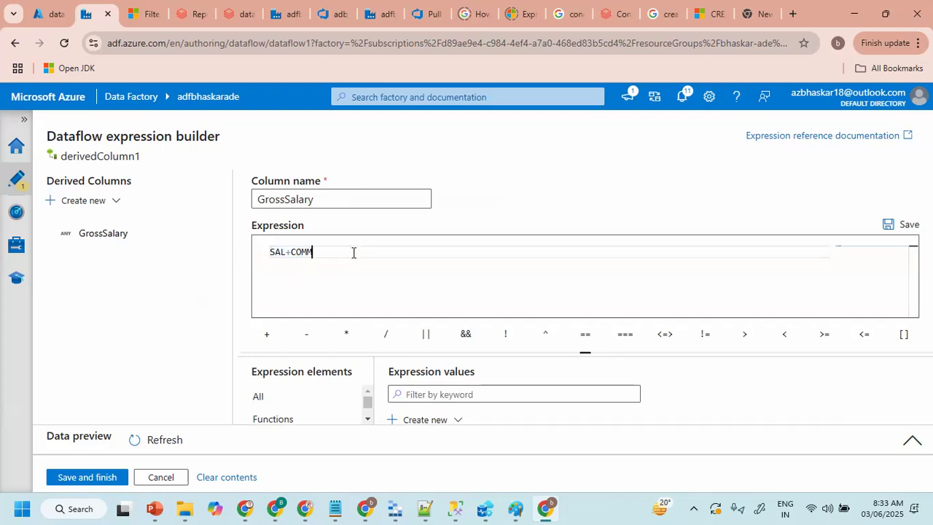
- Save the GrossSalary expression, close the transformation settings and show its data preview
{"action": "left_click", "coordinate": [86, 478]}
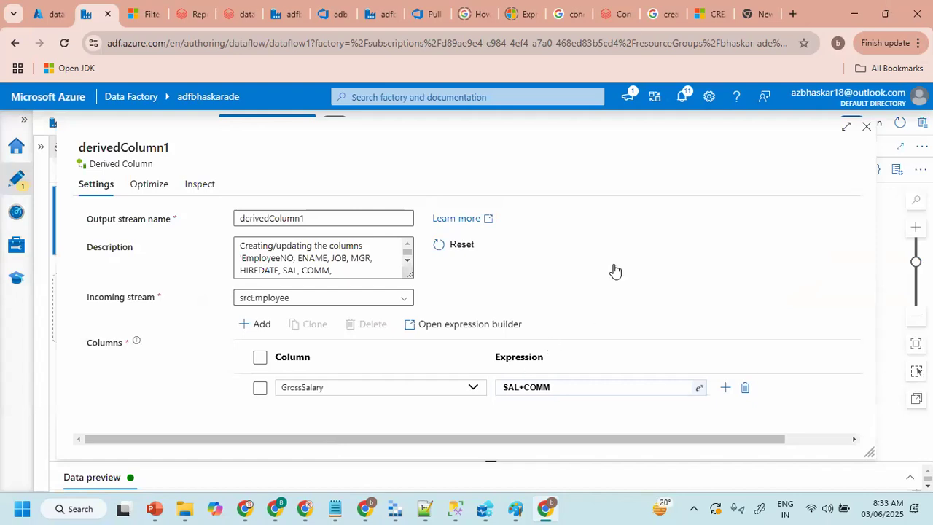
{"action": "left_click", "coordinate": [866, 128]}
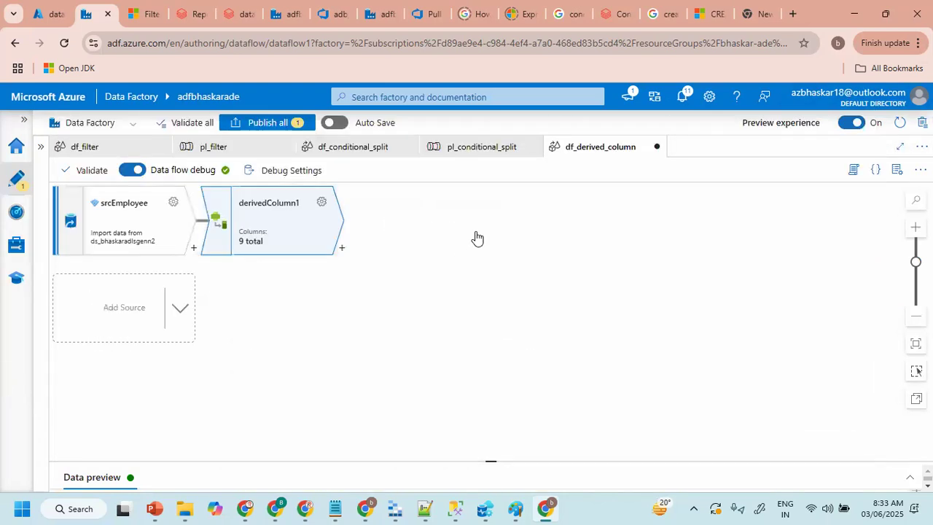
{"action": "left_click_drag", "start_coordinate": [483, 458], "coordinate": [488, 296]}
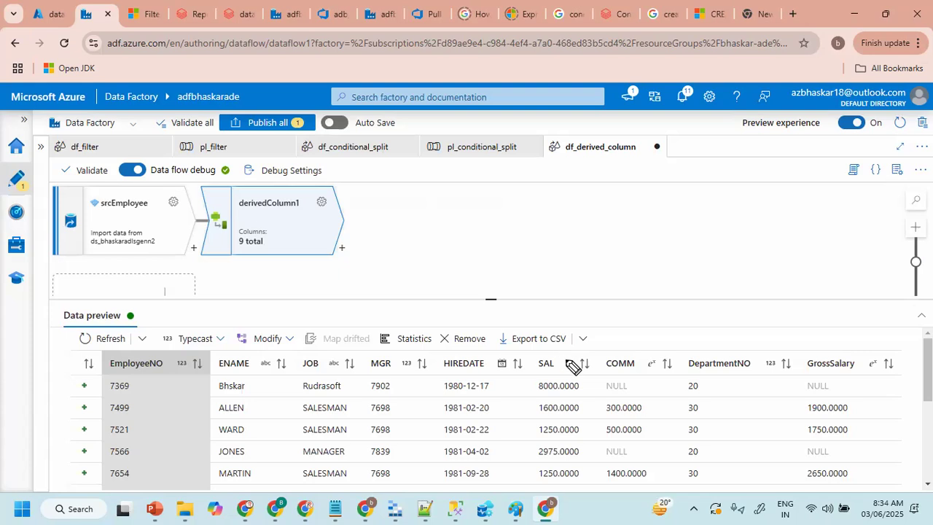
- Examine how SAL and COMM combine into GrossSalary in the data preview, marking the values freehand on screen and clearing the marks
{"action": "mouse_move", "coordinate": [553, 354]}
{"action": "left_mouse_down"}
{"action": "mouse_move", "coordinate": [525, 370]}
{"action": "mouse_move", "coordinate": [551, 351]}
{"action": "left_mouse_up"}
{"action": "left_click_drag", "start_coordinate": [531, 392], "coordinate": [563, 392]}
{"action": "mouse_move", "coordinate": [625, 366]}
{"action": "left_mouse_down"}
{"action": "mouse_move", "coordinate": [637, 366]}
{"action": "mouse_move", "coordinate": [620, 371]}
{"action": "mouse_move", "coordinate": [630, 393]}
{"action": "left_mouse_up"}
{"action": "mouse_move", "coordinate": [539, 260]}
{"action": "left_mouse_down"}
{"action": "mouse_move", "coordinate": [537, 279]}
{"action": "mouse_move", "coordinate": [546, 266]}
{"action": "mouse_move", "coordinate": [631, 273]}
{"action": "mouse_move", "coordinate": [696, 255]}
{"action": "left_mouse_up"}
{"action": "left_click_drag", "start_coordinate": [679, 264], "coordinate": [698, 263]}
{"action": "left_click_drag", "start_coordinate": [582, 260], "coordinate": [580, 277]}
{"action": "mouse_move", "coordinate": [718, 248]}
{"action": "left_mouse_down"}
{"action": "mouse_move", "coordinate": [708, 267]}
{"action": "mouse_move", "coordinate": [737, 251]}
{"action": "left_mouse_up"}
{"action": "left_click_drag", "start_coordinate": [746, 247], "coordinate": [747, 249]}
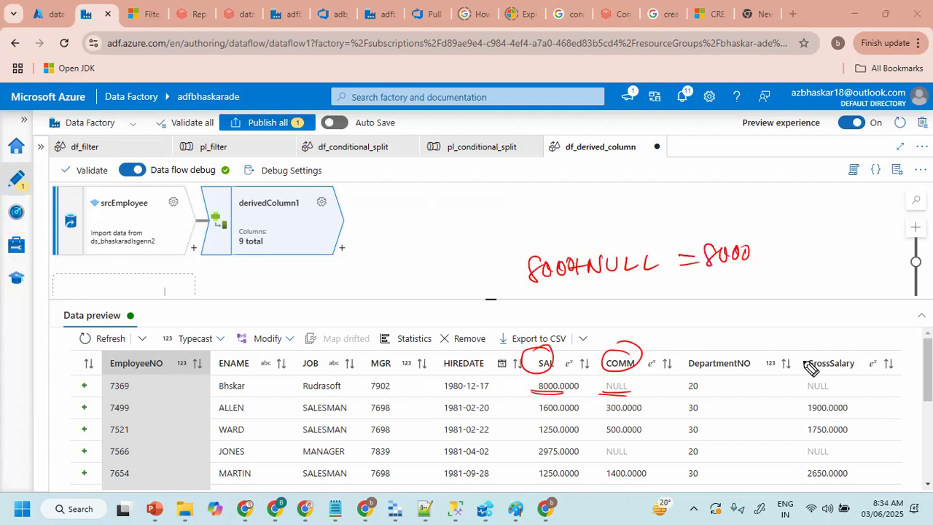
{"action": "left_click_drag", "start_coordinate": [819, 371], "coordinate": [815, 373]}
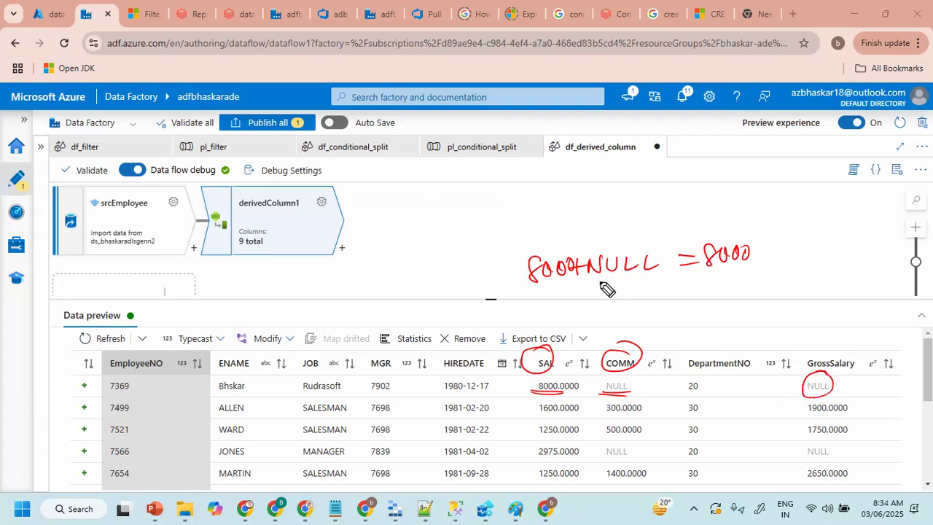
{"action": "mouse_move", "coordinate": [594, 278]}
{"action": "left_mouse_down"}
{"action": "mouse_move", "coordinate": [639, 277]}
{"action": "mouse_move", "coordinate": [620, 294]}
{"action": "left_mouse_up"}
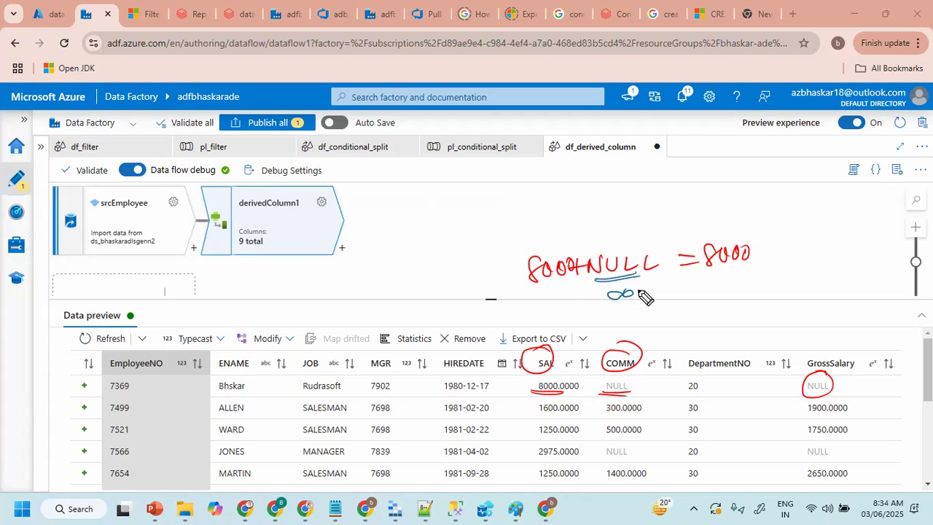
{"action": "left_click_drag", "start_coordinate": [810, 335], "coordinate": [803, 380]}
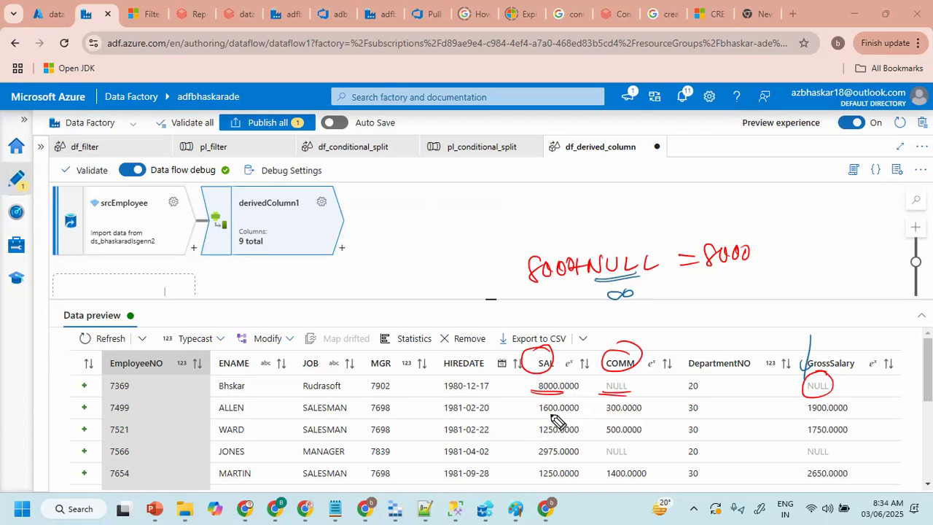
{"action": "left_click_drag", "start_coordinate": [536, 416], "coordinate": [639, 415]}
{"action": "left_click_drag", "start_coordinate": [802, 417], "coordinate": [843, 415]}
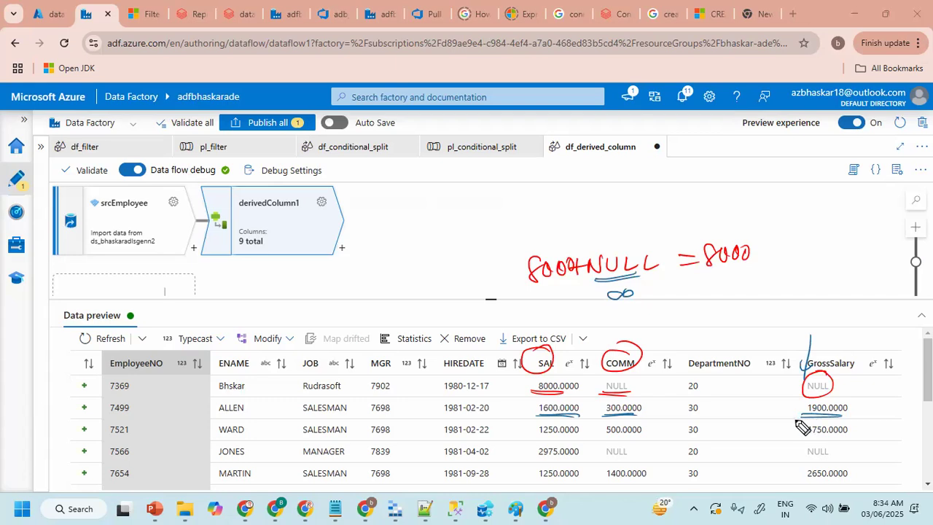
{"action": "left_click_drag", "start_coordinate": [859, 406], "coordinate": [891, 398]}
{"action": "mouse_move", "coordinate": [604, 378]}
{"action": "left_mouse_down"}
{"action": "mouse_move", "coordinate": [645, 375]}
{"action": "mouse_move", "coordinate": [631, 392]}
{"action": "left_mouse_up"}
{"action": "mouse_move", "coordinate": [838, 376]}
{"action": "left_mouse_down"}
{"action": "mouse_move", "coordinate": [854, 388]}
{"action": "mouse_move", "coordinate": [838, 387]}
{"action": "left_mouse_up"}
{"action": "mouse_move", "coordinate": [376, 198]}
{"action": "left_mouse_down"}
{"action": "mouse_move", "coordinate": [390, 214]}
{"action": "mouse_move", "coordinate": [427, 185]}
{"action": "mouse_move", "coordinate": [439, 201]}
{"action": "mouse_move", "coordinate": [457, 192]}
{"action": "left_mouse_up"}
{"action": "left_click_drag", "start_coordinate": [377, 225], "coordinate": [453, 207]}
{"action": "left_click_drag", "start_coordinate": [379, 233], "coordinate": [447, 214]}
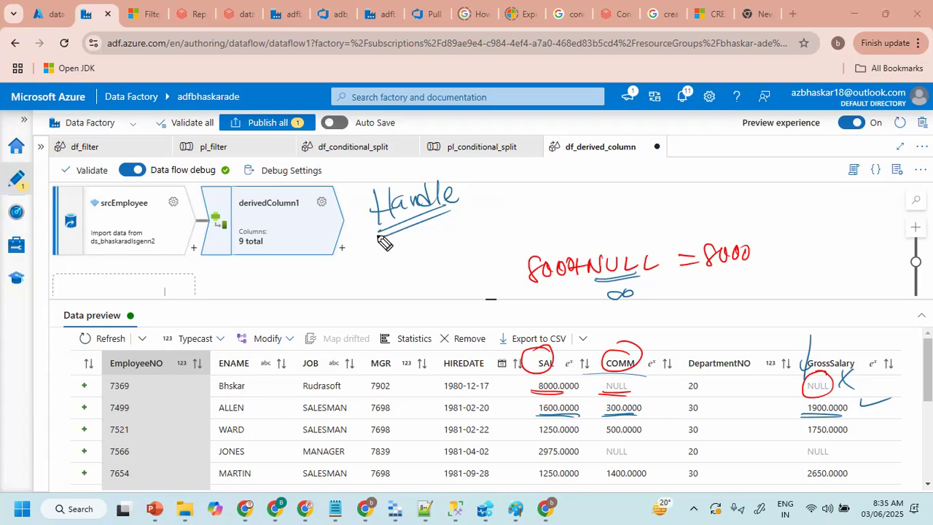
{"action": "key", "text": "e"}
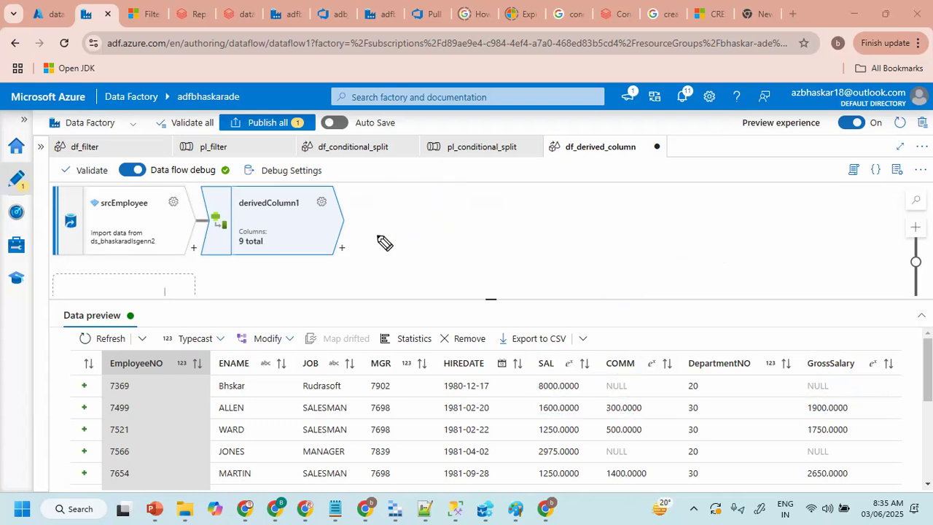
- Reopen the GrossSalary expression of derivedColumn1 in the expression builder and enlarge the expression area
{"action": "left_click", "coordinate": [320, 203]}
{"action": "left_click", "coordinate": [558, 385]}
{"action": "left_click", "coordinate": [548, 403]}
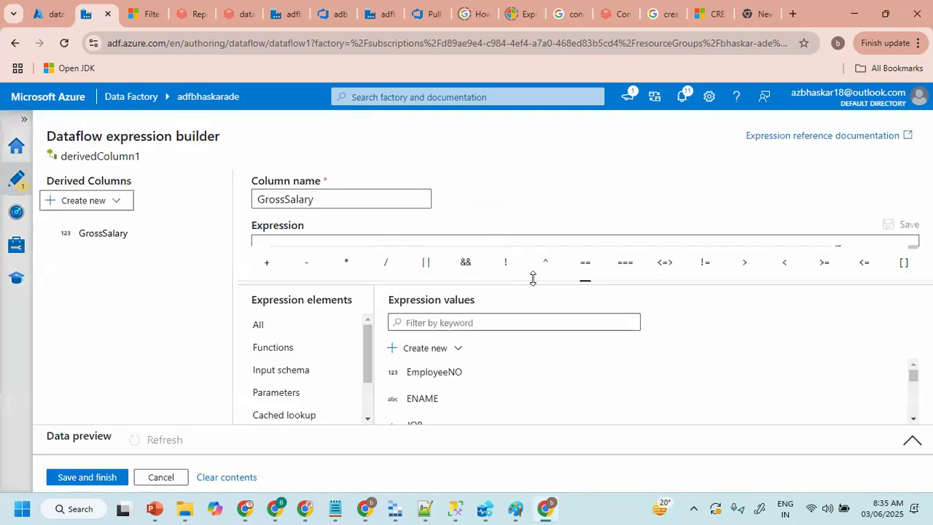
{"action": "left_click_drag", "start_coordinate": [586, 282], "coordinate": [586, 376]}
{"action": "left_click", "coordinate": [321, 251]}
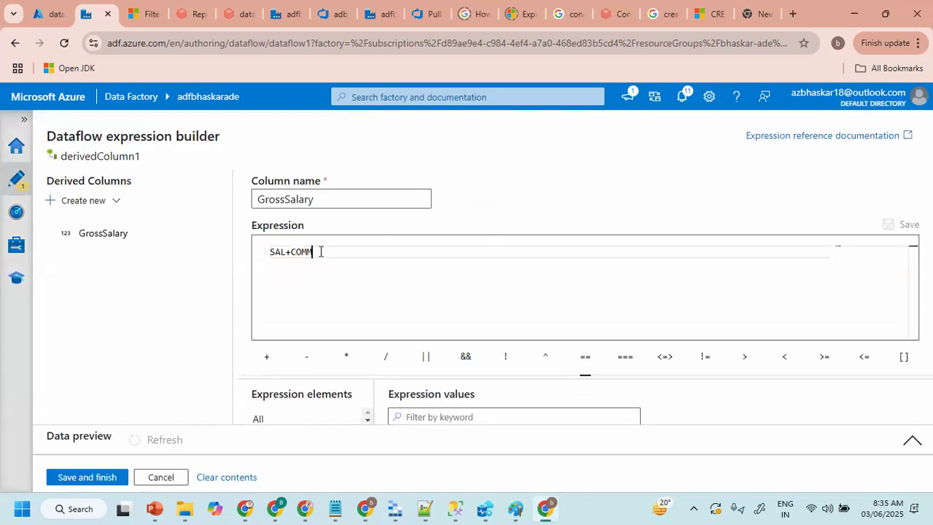
- Try replacing COMM in the GrossSalary expression with isNull(COMM)
{"action": "left_click_drag", "start_coordinate": [289, 252], "coordinate": [374, 256]}
{"action": "key", "text": "BackSpace"}
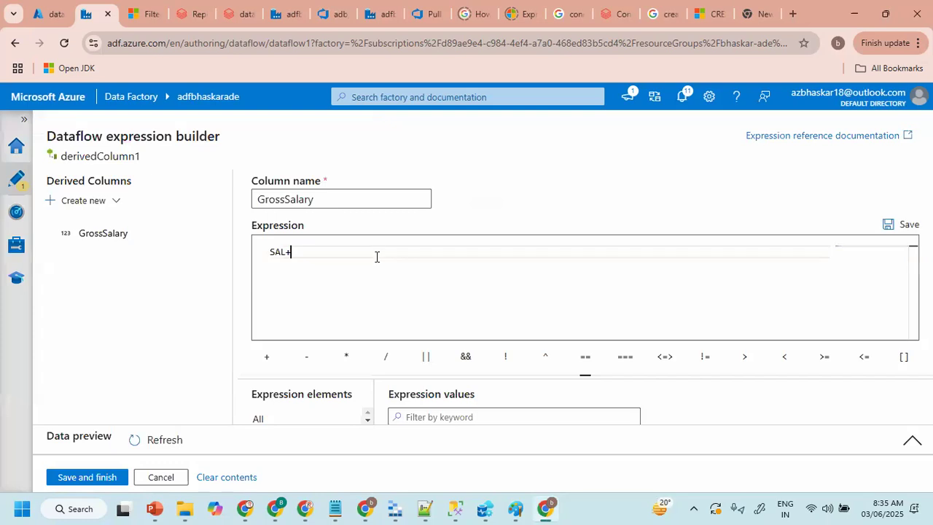
{"action": "type", "text": "is"}
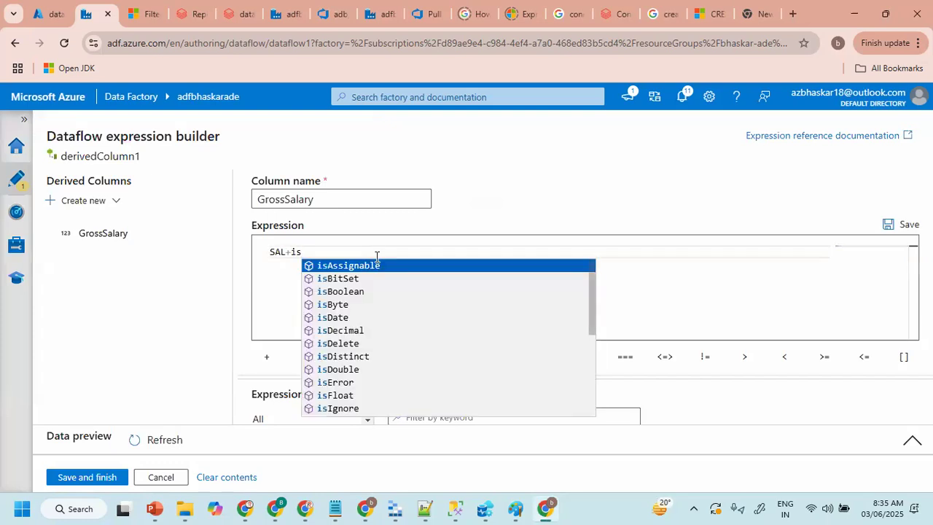
{"action": "type", "text": "n"}
{"action": "key", "text": "Down"}
{"action": "key", "text": "Return"}
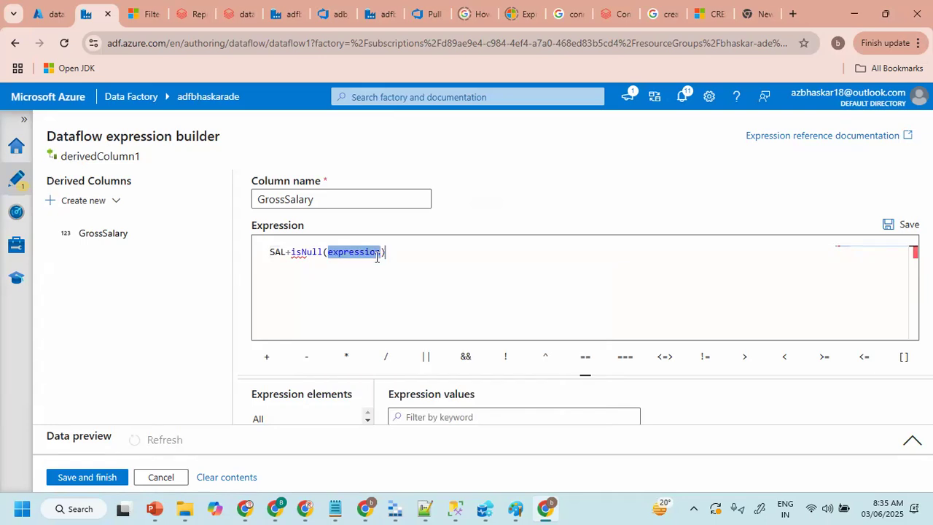
{"action": "type", "text": "COMM)"}
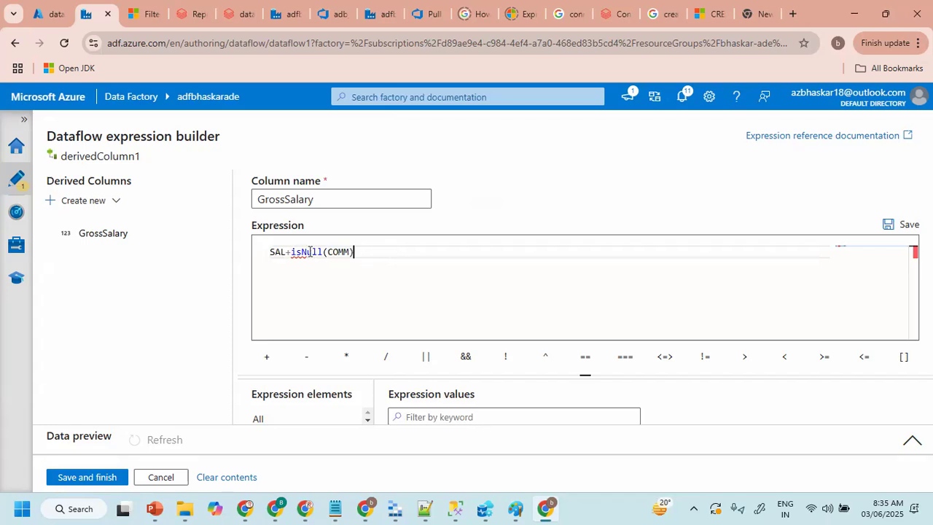
- Try removing SAL+ from the expression and putting IIF( in front of isNull(COMM)
{"action": "left_click_drag", "start_coordinate": [293, 251], "coordinate": [246, 261]}
{"action": "key", "text": "BackSpace"}
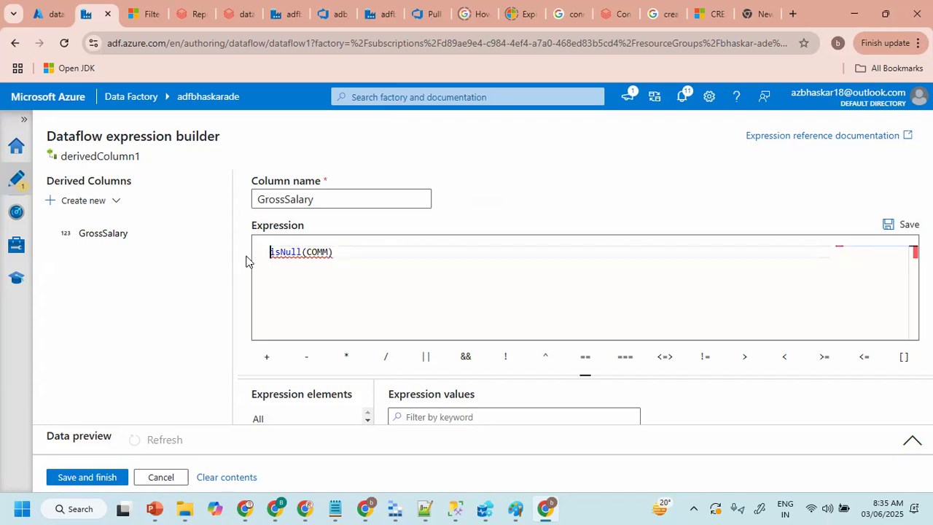
{"action": "type", "text": "IF"}
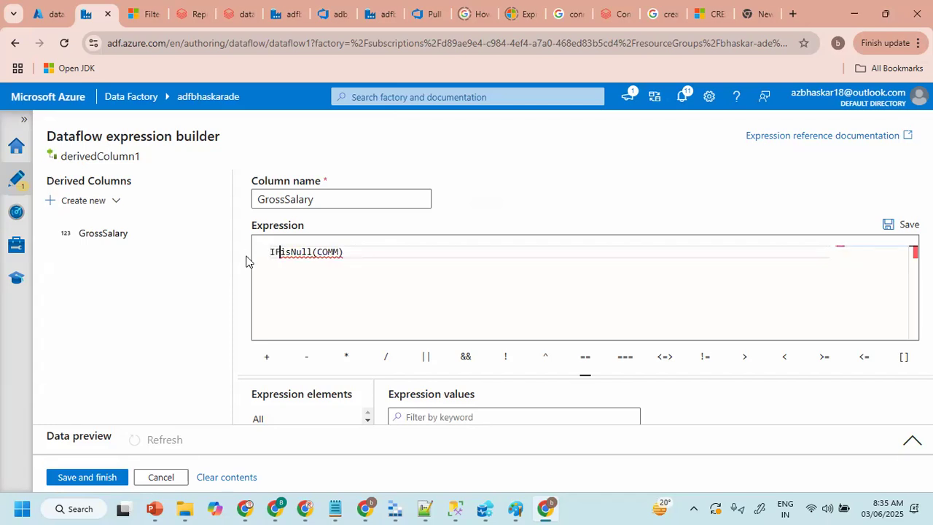
{"action": "key", "text": "BackSpace"}
{"action": "type", "text": "IF"}
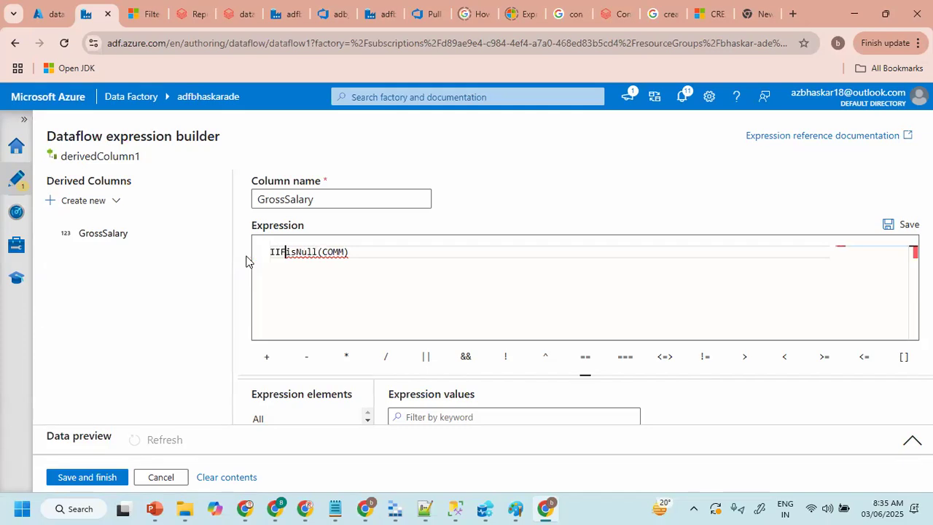
{"action": "type", "text": "("}
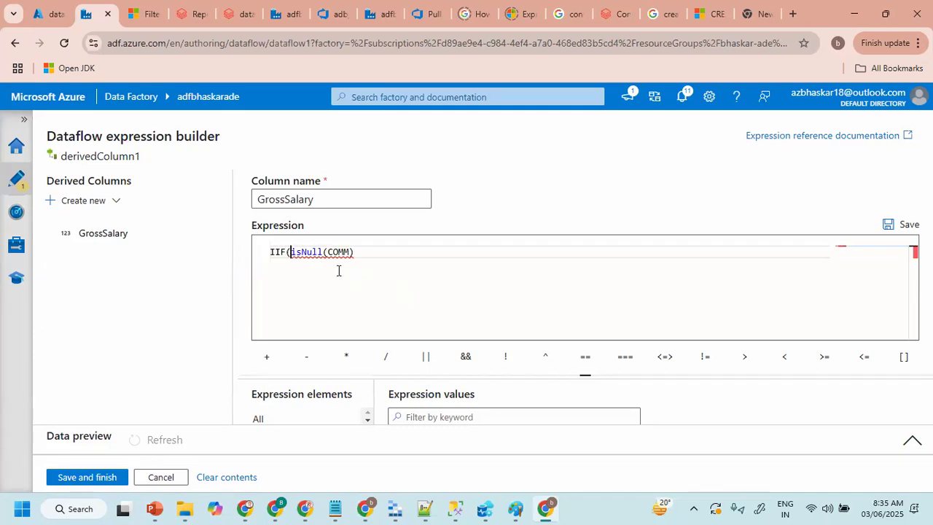
- Replace the whole GrossSalary expression with an iif function that uses isNull(COMM) as its condition
{"action": "key", "text": "ctrl+a"}
{"action": "key", "text": "BackSpace"}
{"action": "type", "text": "I"}
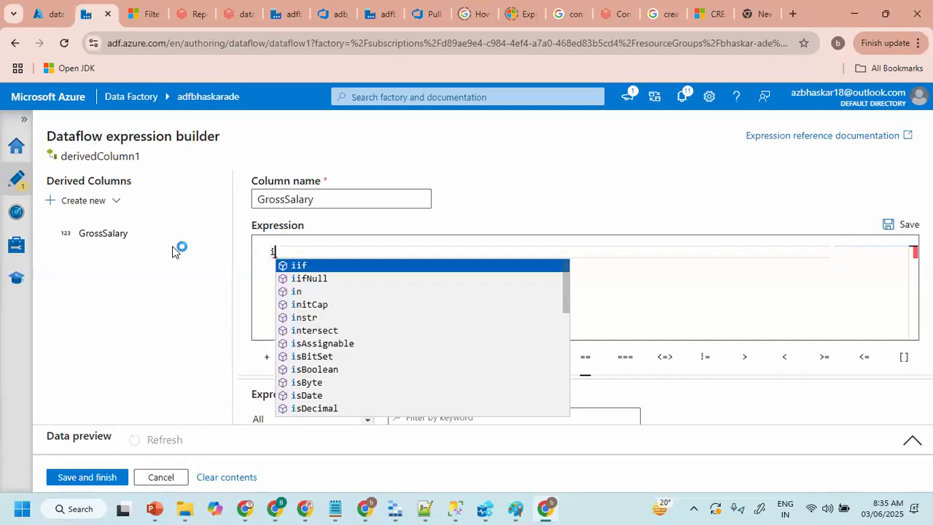
{"action": "key", "text": "Return"}
{"action": "type", "text": "isNull("}
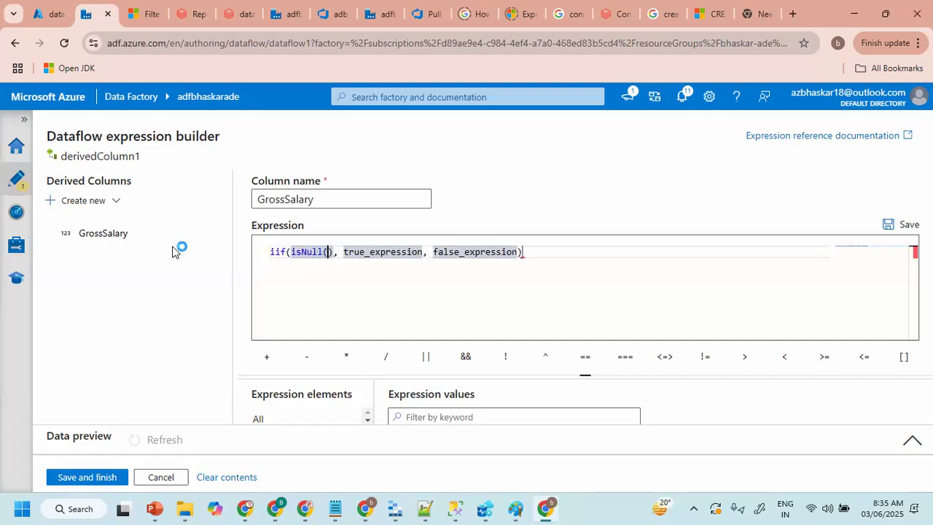
{"action": "type", "text": "COMM"}
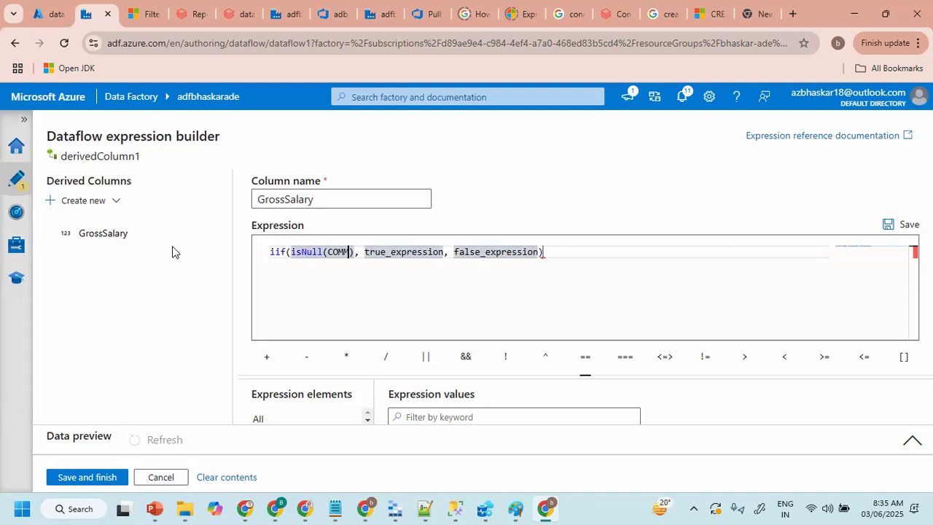
{"action": "key", "text": "End"}
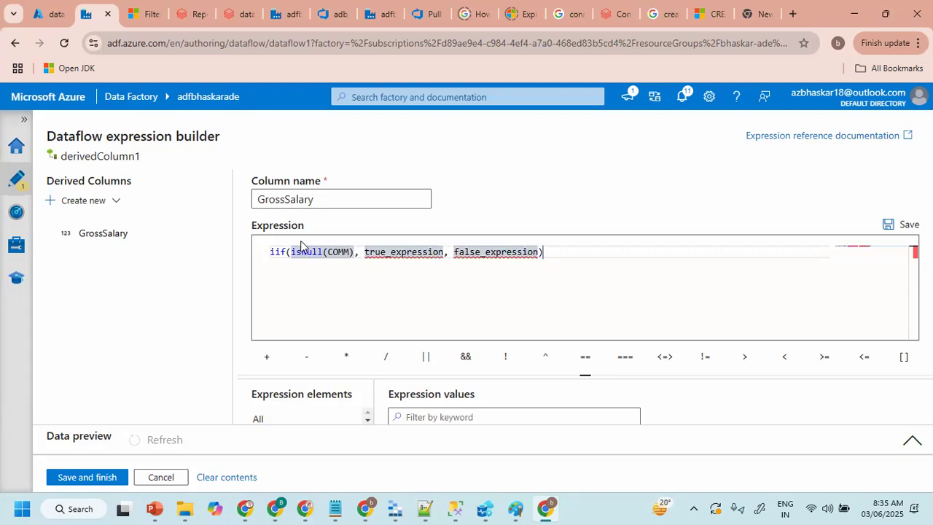
- Set the iif function's true expression to SAL and its false expression to SAL+COMM
{"action": "double_click", "coordinate": [391, 252]}
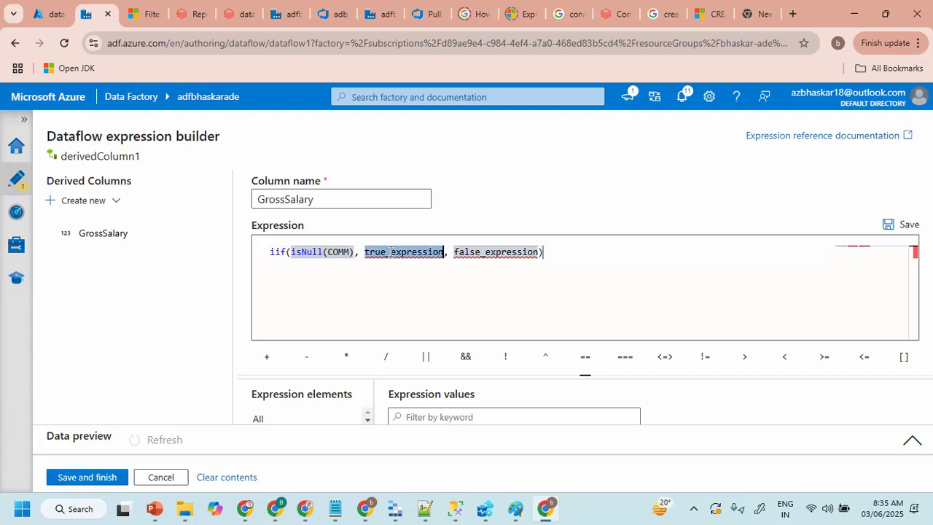
{"action": "type", "text": "SAL"}
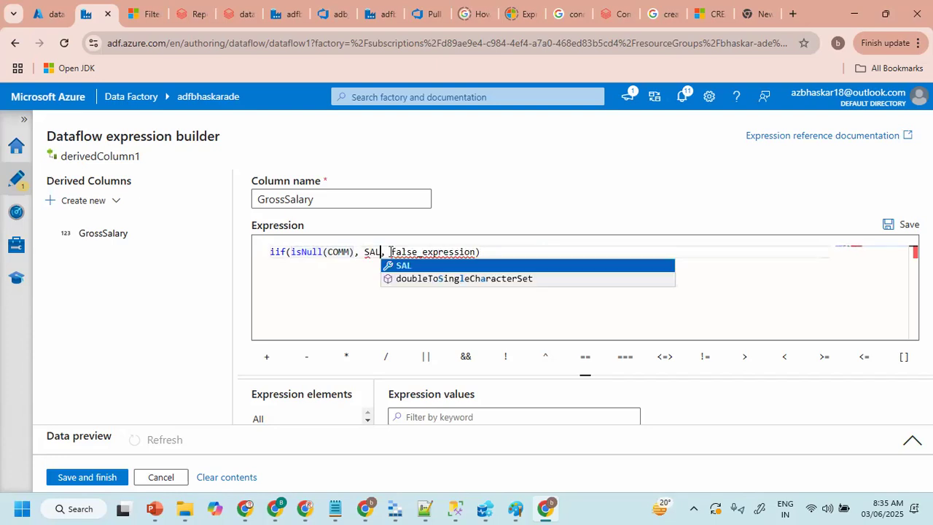
{"action": "double_click", "coordinate": [436, 251]}
{"action": "type", "text": "SAL+COMM"}
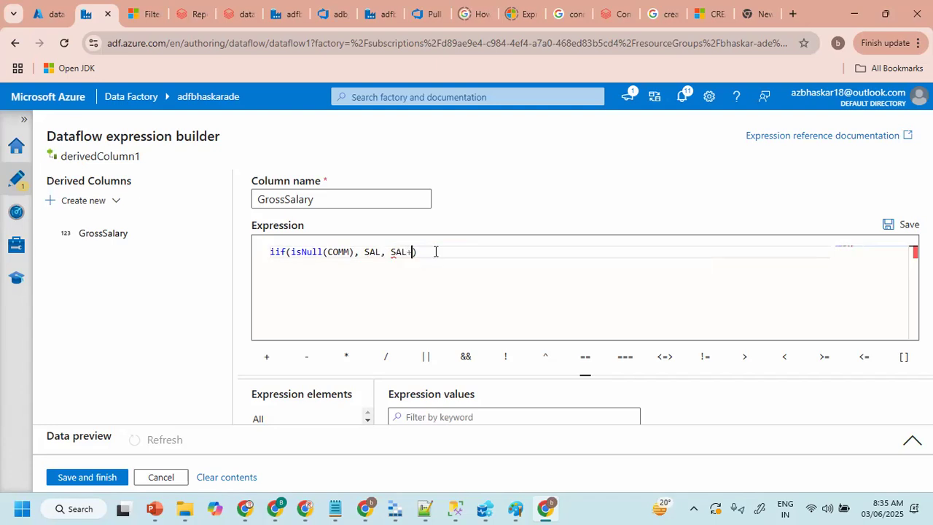
{"action": "left_click", "coordinate": [385, 267]}
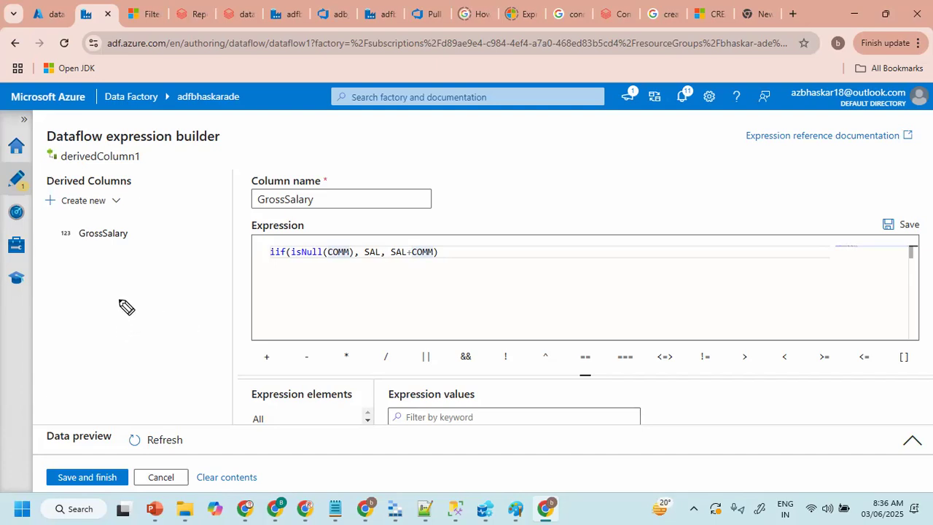
- Trace the null-commission case through the iif expression, marking freehand on screen the sample values 8000 and NULL and the isNull result
{"action": "mouse_move", "coordinate": [115, 290]}
{"action": "left_mouse_down"}
{"action": "mouse_move", "coordinate": [125, 311]}
{"action": "mouse_move", "coordinate": [178, 300]}
{"action": "mouse_move", "coordinate": [186, 314]}
{"action": "left_mouse_up"}
{"action": "left_click_drag", "start_coordinate": [119, 334], "coordinate": [187, 313]}
{"action": "mouse_move", "coordinate": [337, 257]}
{"action": "left_mouse_down"}
{"action": "mouse_move", "coordinate": [336, 287]}
{"action": "mouse_move", "coordinate": [248, 289]}
{"action": "mouse_move", "coordinate": [254, 308]}
{"action": "left_mouse_up"}
{"action": "mouse_move", "coordinate": [180, 354]}
{"action": "left_mouse_down"}
{"action": "mouse_move", "coordinate": [173, 371]}
{"action": "mouse_move", "coordinate": [224, 355]}
{"action": "left_mouse_up"}
{"action": "mouse_move", "coordinate": [175, 378]}
{"action": "left_mouse_down"}
{"action": "mouse_move", "coordinate": [218, 357]}
{"action": "mouse_move", "coordinate": [218, 368]}
{"action": "left_mouse_up"}
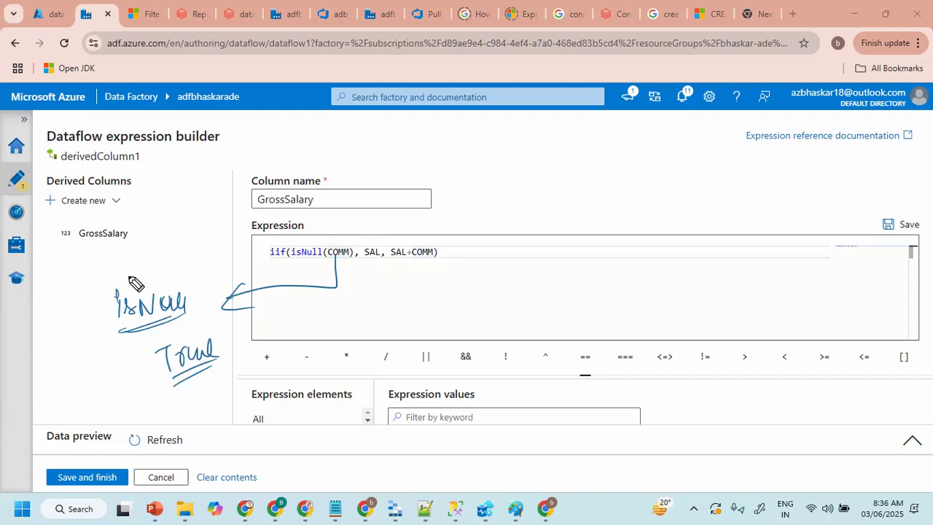
{"action": "mouse_move", "coordinate": [67, 213]}
{"action": "left_mouse_down"}
{"action": "mouse_move", "coordinate": [75, 229]}
{"action": "mouse_move", "coordinate": [106, 209]}
{"action": "mouse_move", "coordinate": [124, 214]}
{"action": "mouse_move", "coordinate": [183, 192]}
{"action": "mouse_move", "coordinate": [127, 205]}
{"action": "mouse_move", "coordinate": [206, 200]}
{"action": "mouse_move", "coordinate": [323, 167]}
{"action": "mouse_move", "coordinate": [335, 235]}
{"action": "left_mouse_up"}
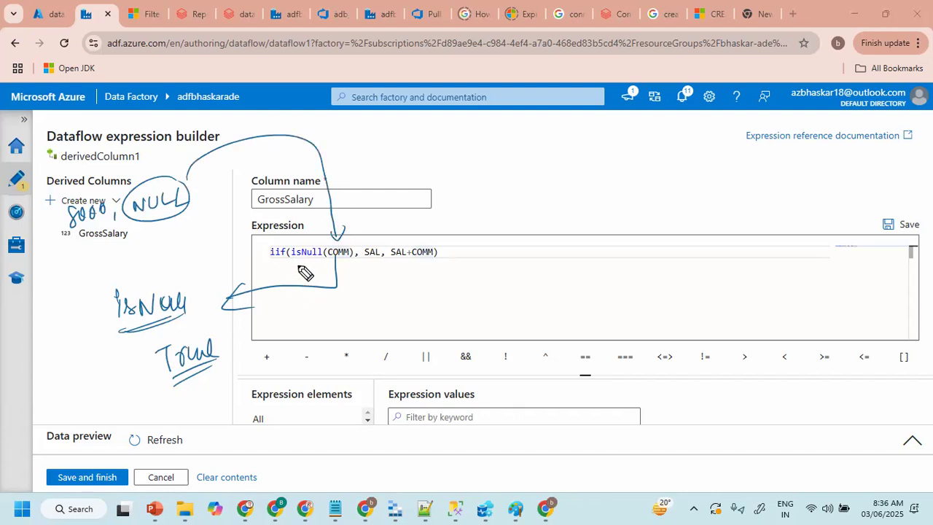
{"action": "left_click_drag", "start_coordinate": [364, 259], "coordinate": [382, 258]}
{"action": "left_click_drag", "start_coordinate": [61, 239], "coordinate": [85, 233]}
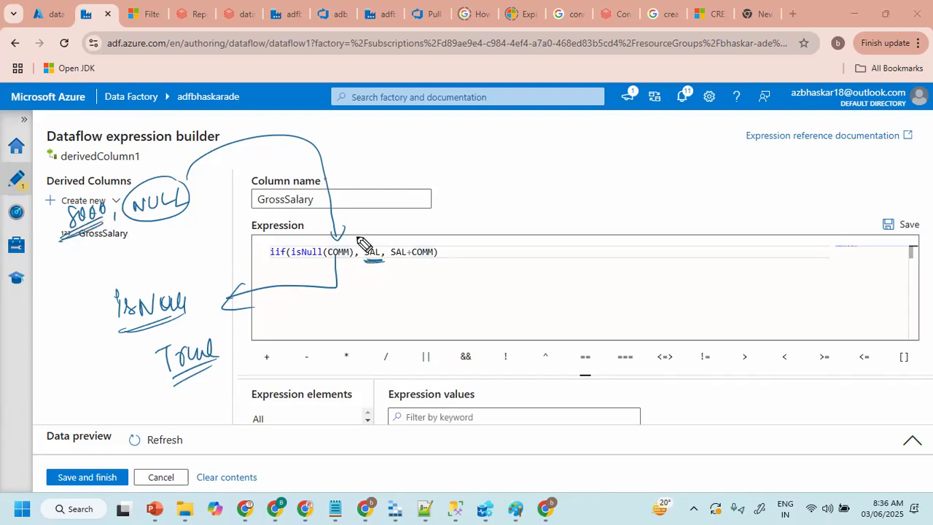
{"action": "left_click_drag", "start_coordinate": [362, 238], "coordinate": [395, 229]}
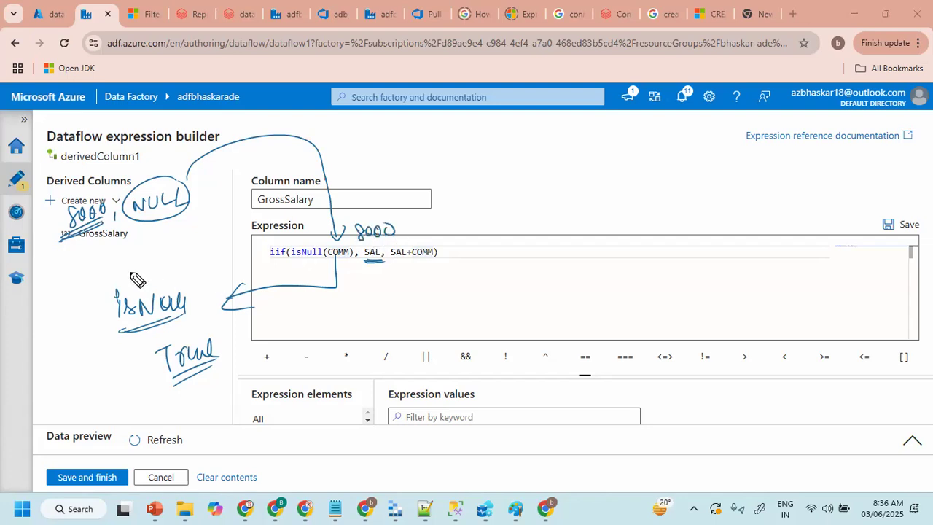
{"action": "left_click_drag", "start_coordinate": [77, 246], "coordinate": [128, 241]}
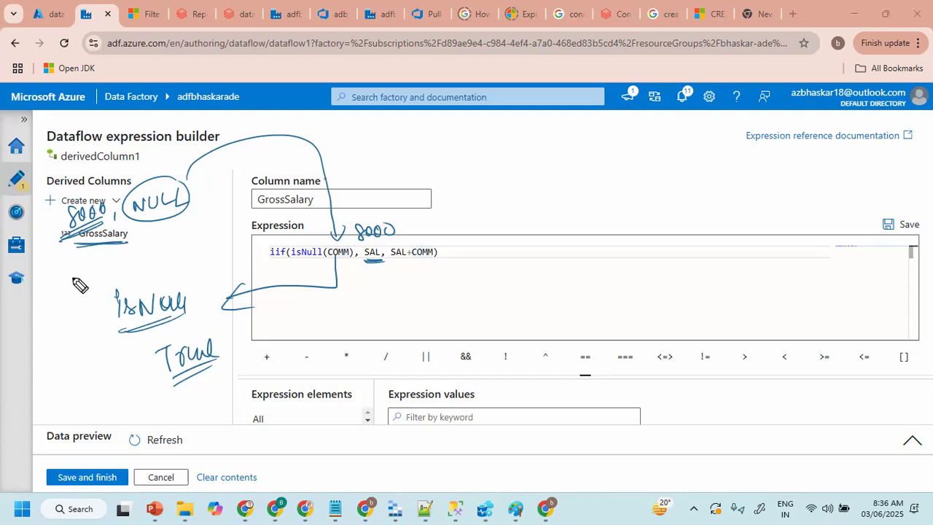
- Trace the case of salary 1600 and commission 300 through the iif expression, writing the false branch's sum freehand on screen
{"action": "mouse_move", "coordinate": [72, 252]}
{"action": "left_mouse_down"}
{"action": "mouse_move", "coordinate": [74, 265]}
{"action": "mouse_move", "coordinate": [105, 255]}
{"action": "left_mouse_up"}
{"action": "mouse_move", "coordinate": [141, 235]}
{"action": "left_mouse_down"}
{"action": "mouse_move", "coordinate": [142, 245]}
{"action": "mouse_move", "coordinate": [244, 205]}
{"action": "mouse_move", "coordinate": [314, 239]}
{"action": "left_mouse_up"}
{"action": "left_click_drag", "start_coordinate": [324, 228], "coordinate": [314, 238]}
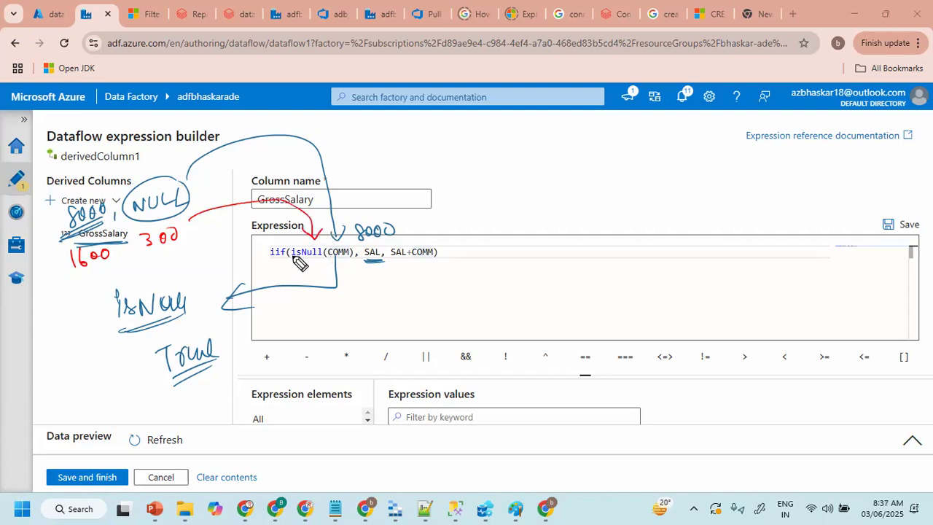
{"action": "mouse_move", "coordinate": [201, 391]}
{"action": "left_mouse_down"}
{"action": "mouse_move", "coordinate": [213, 405]}
{"action": "mouse_move", "coordinate": [239, 408]}
{"action": "mouse_move", "coordinate": [248, 391]}
{"action": "left_mouse_up"}
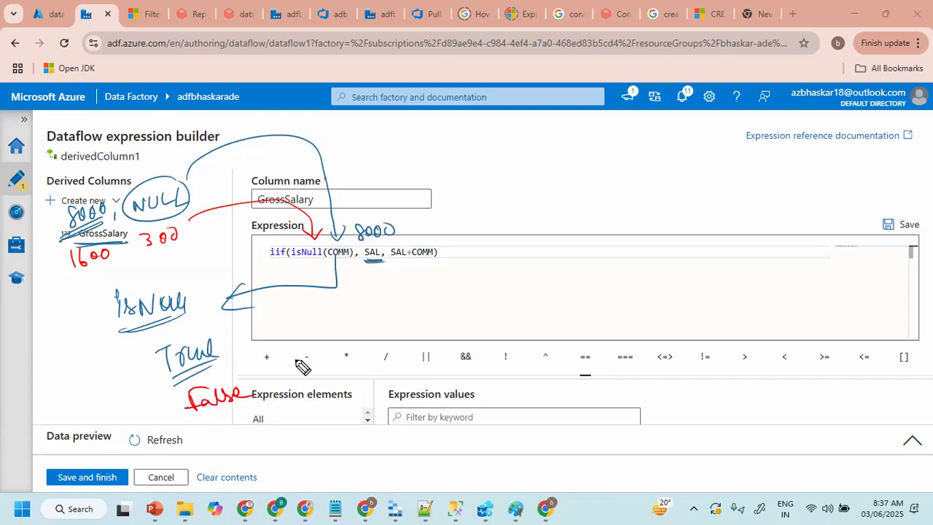
{"action": "left_click_drag", "start_coordinate": [399, 265], "coordinate": [439, 262]}
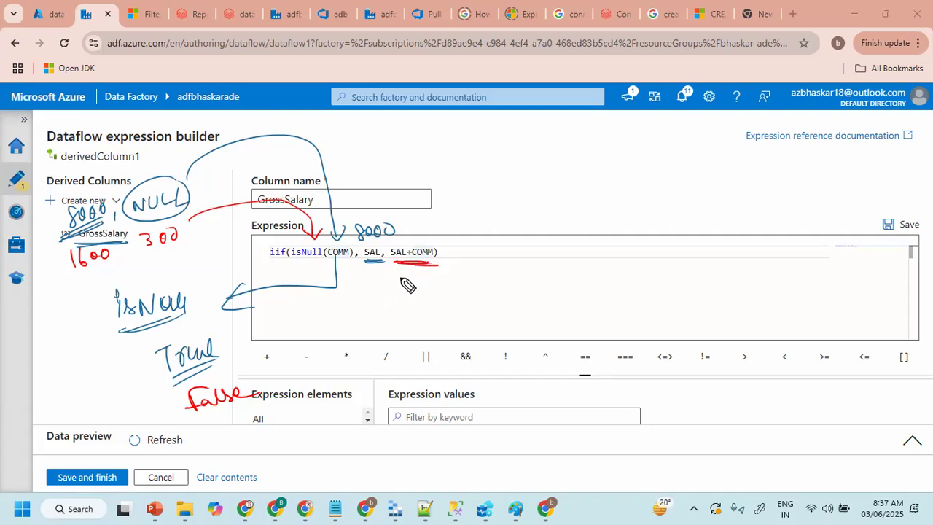
{"action": "mouse_move", "coordinate": [393, 277]}
{"action": "left_mouse_down"}
{"action": "mouse_move", "coordinate": [393, 298]}
{"action": "mouse_move", "coordinate": [489, 279]}
{"action": "mouse_move", "coordinate": [486, 290]}
{"action": "left_mouse_up"}
{"action": "mouse_move", "coordinate": [502, 277]}
{"action": "left_mouse_down"}
{"action": "mouse_move", "coordinate": [500, 291]}
{"action": "mouse_move", "coordinate": [519, 276]}
{"action": "left_mouse_up"}
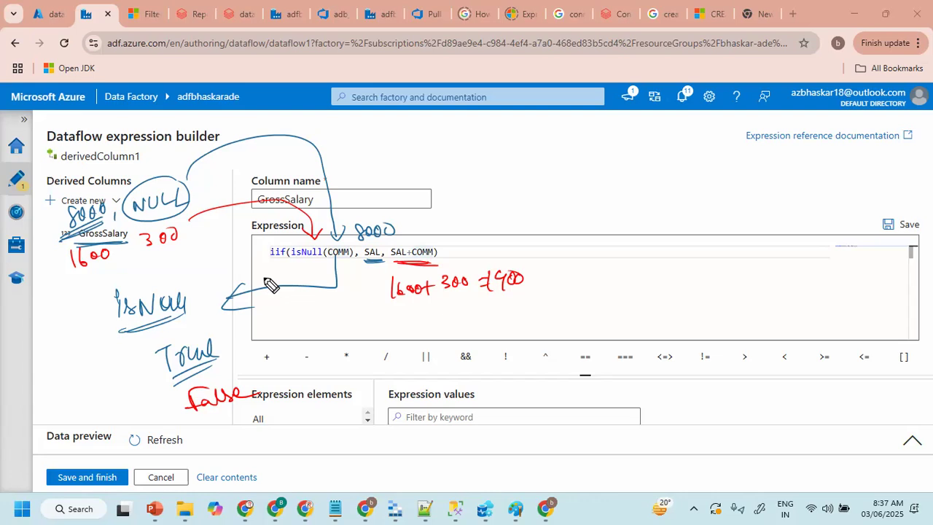
- Examine the parts of the if-condition, labelling SAL as the true block and SAL+COMM as the false block freehand, and underlining isNull(COMM)
{"action": "mouse_move", "coordinate": [555, 160]}
{"action": "left_mouse_down"}
{"action": "mouse_move", "coordinate": [558, 170]}
{"action": "mouse_move", "coordinate": [558, 158]}
{"action": "mouse_move", "coordinate": [570, 169]}
{"action": "mouse_move", "coordinate": [688, 163]}
{"action": "left_mouse_up"}
{"action": "left_click_drag", "start_coordinate": [555, 181], "coordinate": [673, 169]}
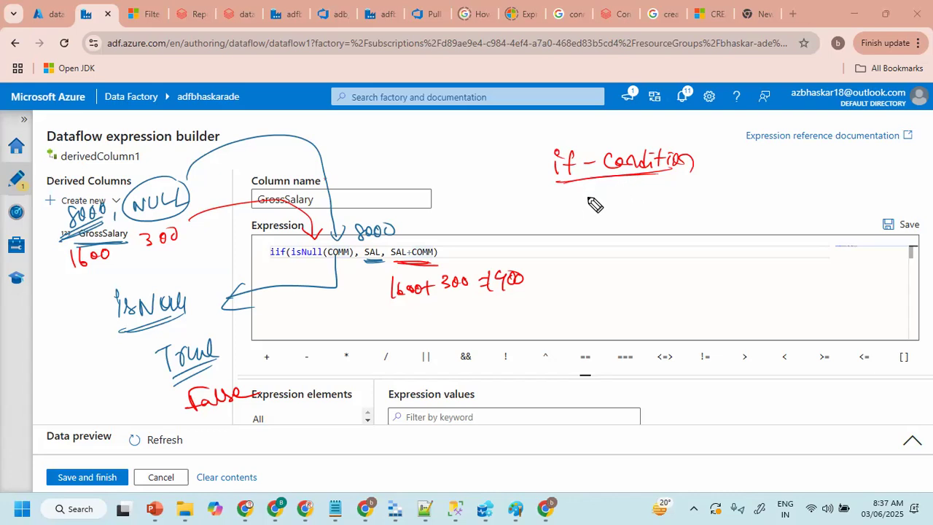
{"action": "mouse_move", "coordinate": [378, 248]}
{"action": "left_mouse_down"}
{"action": "mouse_move", "coordinate": [373, 270]}
{"action": "mouse_move", "coordinate": [353, 275]}
{"action": "mouse_move", "coordinate": [329, 358]}
{"action": "mouse_move", "coordinate": [316, 339]}
{"action": "mouse_move", "coordinate": [360, 340]}
{"action": "left_mouse_up"}
{"action": "mouse_move", "coordinate": [316, 359]}
{"action": "left_mouse_down"}
{"action": "mouse_move", "coordinate": [326, 373]}
{"action": "mouse_move", "coordinate": [361, 364]}
{"action": "left_mouse_up"}
{"action": "mouse_move", "coordinate": [436, 232]}
{"action": "left_mouse_down"}
{"action": "mouse_move", "coordinate": [440, 242]}
{"action": "mouse_move", "coordinate": [423, 263]}
{"action": "mouse_move", "coordinate": [434, 232]}
{"action": "mouse_move", "coordinate": [479, 232]}
{"action": "mouse_move", "coordinate": [475, 240]}
{"action": "left_mouse_up"}
{"action": "mouse_move", "coordinate": [531, 212]}
{"action": "left_mouse_down"}
{"action": "mouse_move", "coordinate": [548, 236]}
{"action": "mouse_move", "coordinate": [597, 214]}
{"action": "mouse_move", "coordinate": [622, 237]}
{"action": "mouse_move", "coordinate": [666, 234]}
{"action": "left_mouse_up"}
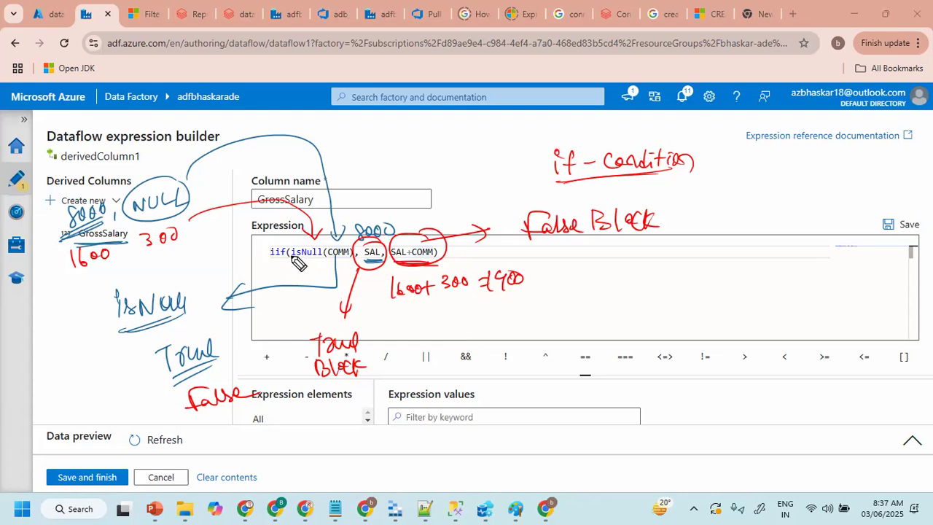
{"action": "left_click_drag", "start_coordinate": [290, 256], "coordinate": [342, 256]}
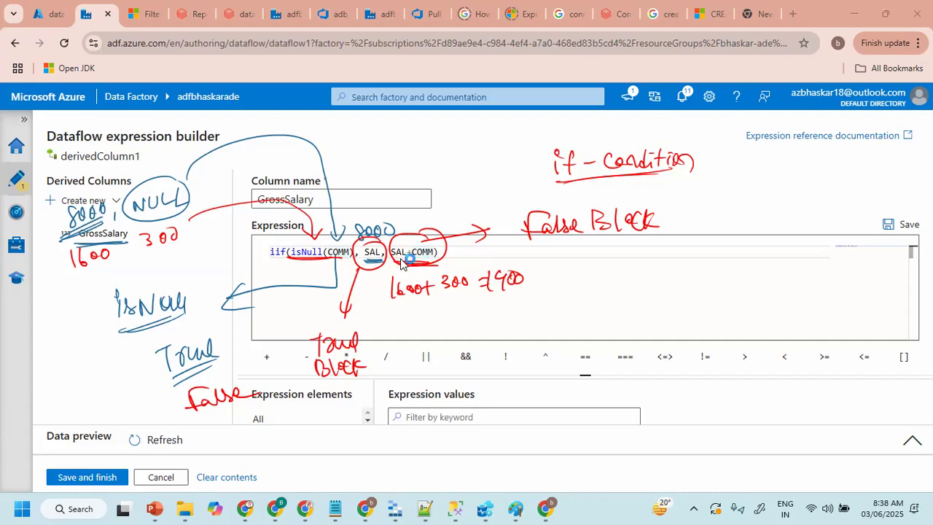
- Write and underline the example a+b freehand on screen, and clear all the marks
{"action": "mouse_move", "coordinate": [400, 137]}
{"action": "left_mouse_down"}
{"action": "mouse_move", "coordinate": [390, 150]}
{"action": "mouse_move", "coordinate": [416, 136]}
{"action": "mouse_move", "coordinate": [437, 149]}
{"action": "left_mouse_up"}
{"action": "left_click_drag", "start_coordinate": [378, 161], "coordinate": [440, 145]}
{"action": "left_click_drag", "start_coordinate": [384, 166], "coordinate": [442, 150]}
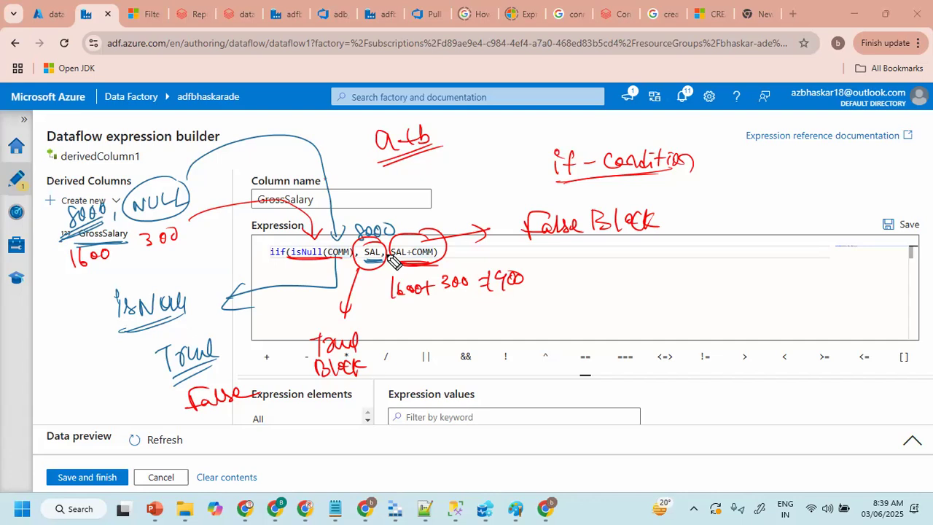
{"action": "key", "text": "e"}
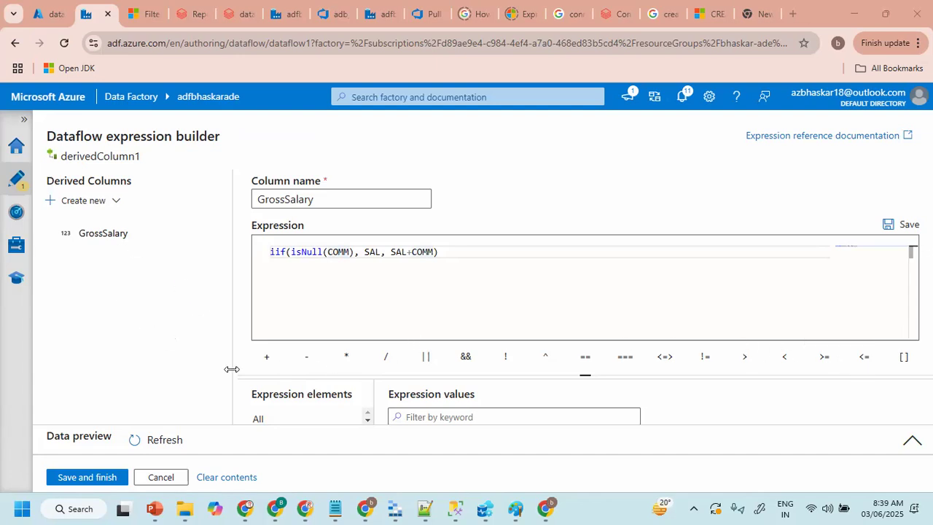
- Enlarge the expression elements area and examine the SAL and COMM columns in the input schema
{"action": "left_click_drag", "start_coordinate": [577, 375], "coordinate": [585, 311]}
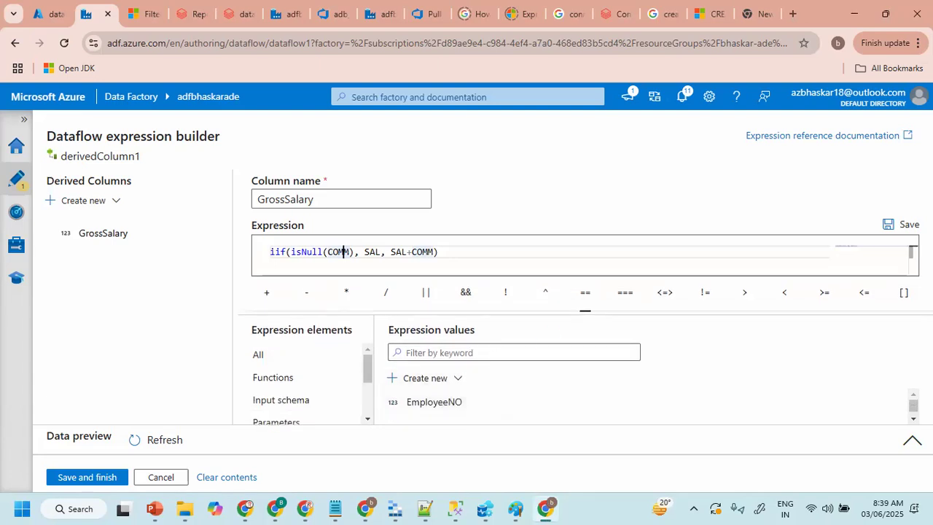
{"action": "scroll", "coordinate": [371, 419], "scroll_direction": "down", "scroll_amount": 3}
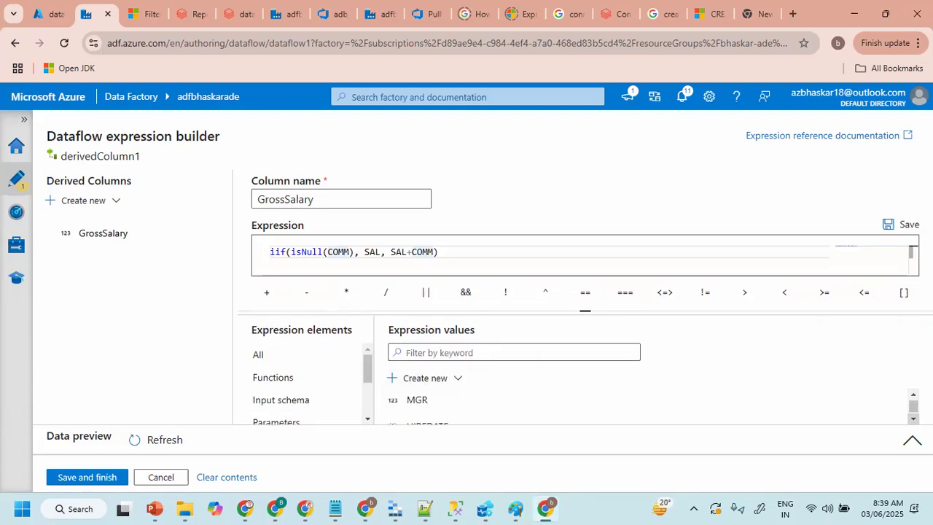
{"action": "left_click", "coordinate": [292, 400]}
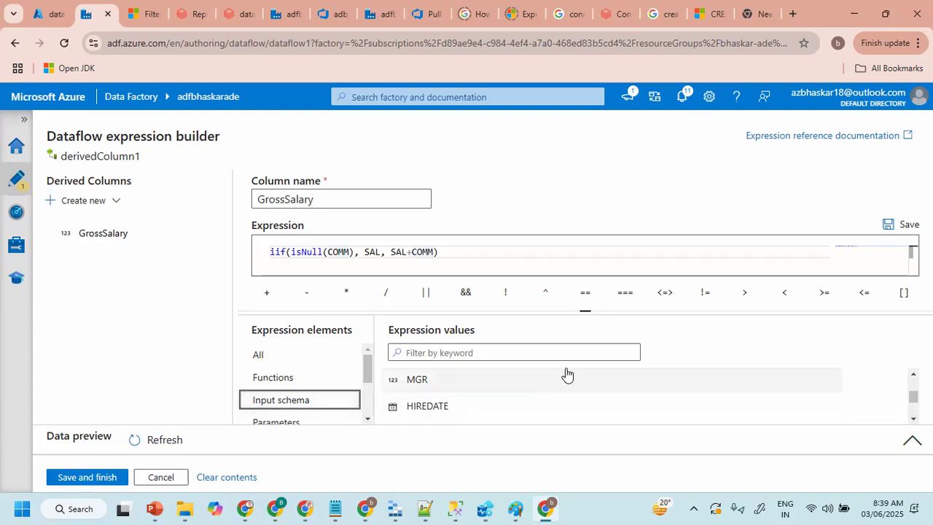
{"action": "scroll", "coordinate": [648, 393], "scroll_direction": "down", "scroll_amount": 1}
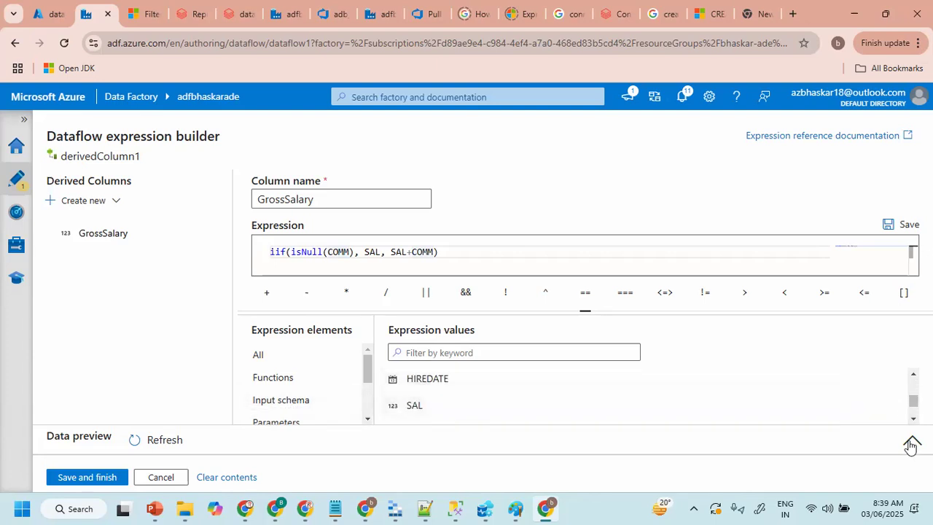
{"action": "scroll", "coordinate": [409, 390], "scroll_direction": "down", "scroll_amount": 1}
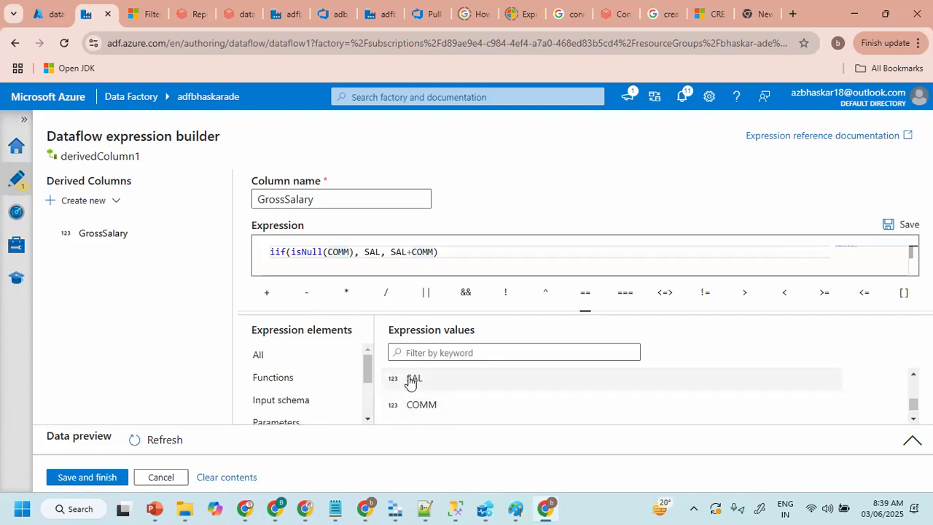
{"action": "left_click", "coordinate": [277, 407]}
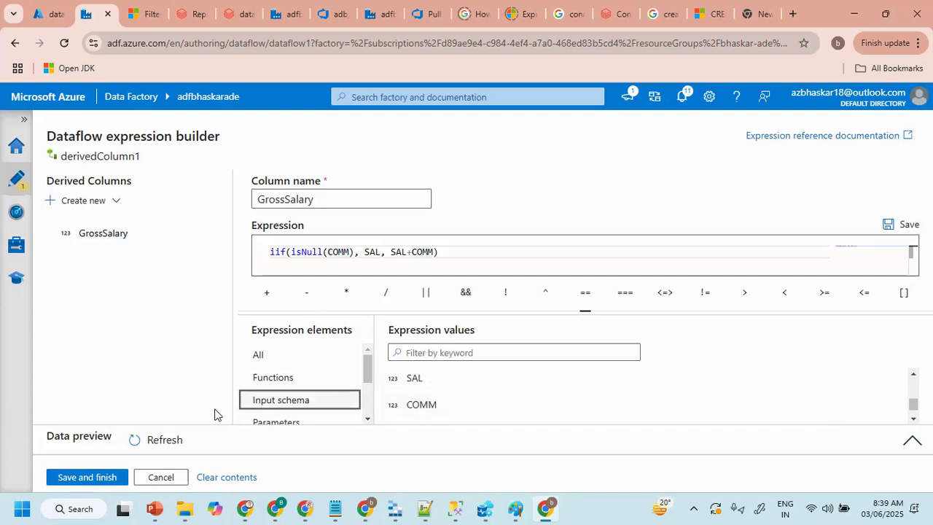
- Save the GrossSalary expression, finish the expression builder and close the derivedColumn1 settings
{"action": "left_click", "coordinate": [69, 479]}
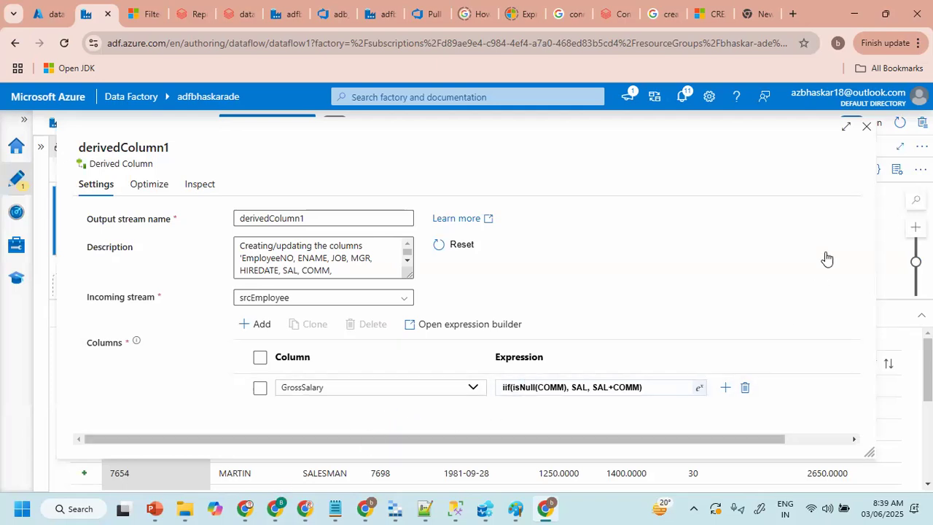
{"action": "left_click", "coordinate": [864, 129]}
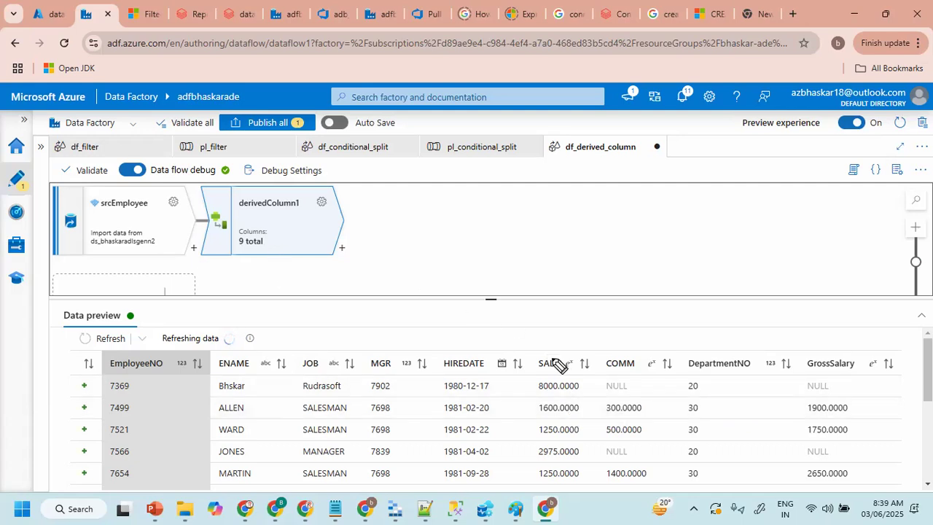
- Mark the SAL, COMM and GrossSalary headers in the data preview with freehand circles and arrows, and underline srcEmployee
{"action": "left_click_drag", "start_coordinate": [558, 350], "coordinate": [529, 362]}
{"action": "left_click_drag", "start_coordinate": [628, 348], "coordinate": [604, 357]}
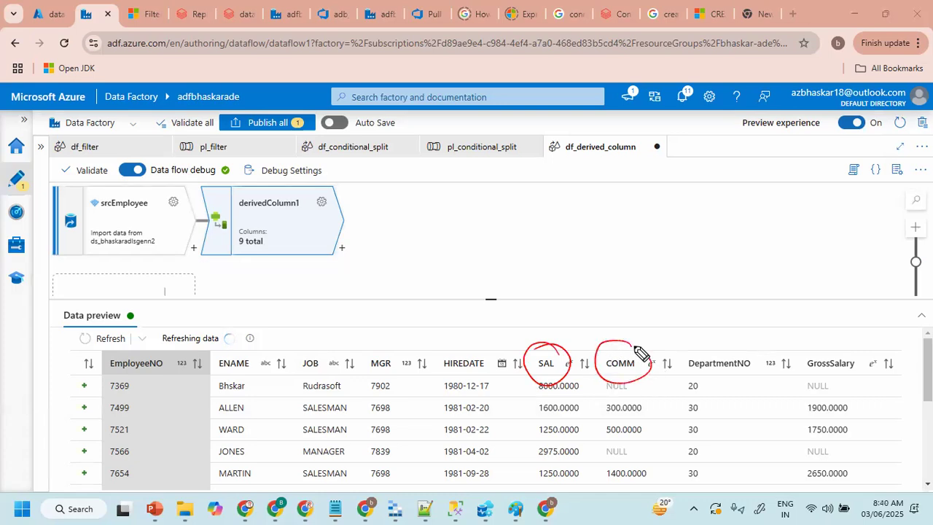
{"action": "left_click_drag", "start_coordinate": [851, 357], "coordinate": [878, 358]}
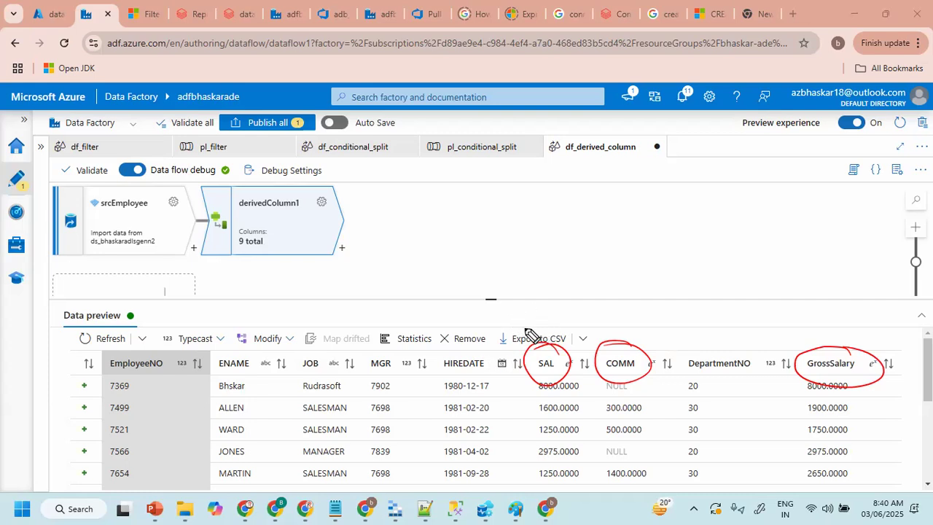
{"action": "left_click_drag", "start_coordinate": [86, 215], "coordinate": [152, 209]}
{"action": "mouse_move", "coordinate": [559, 303]}
{"action": "left_mouse_down"}
{"action": "mouse_move", "coordinate": [553, 357]}
{"action": "mouse_move", "coordinate": [570, 331]}
{"action": "left_mouse_up"}
{"action": "mouse_move", "coordinate": [628, 306]}
{"action": "left_mouse_down"}
{"action": "mouse_move", "coordinate": [618, 357]}
{"action": "mouse_move", "coordinate": [631, 328]}
{"action": "left_mouse_up"}
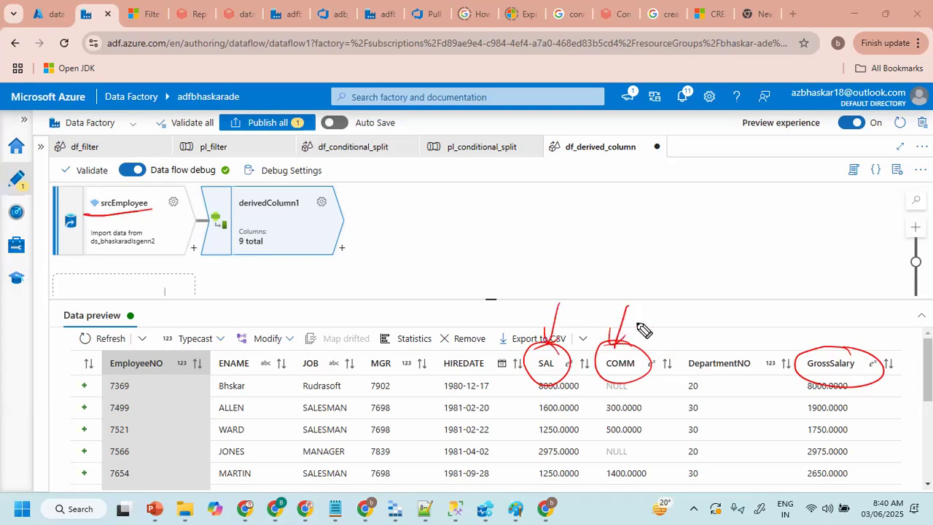
{"action": "mouse_move", "coordinate": [833, 306]}
{"action": "left_mouse_down"}
{"action": "mouse_move", "coordinate": [824, 339]}
{"action": "mouse_move", "coordinate": [839, 331]}
{"action": "left_mouse_up"}
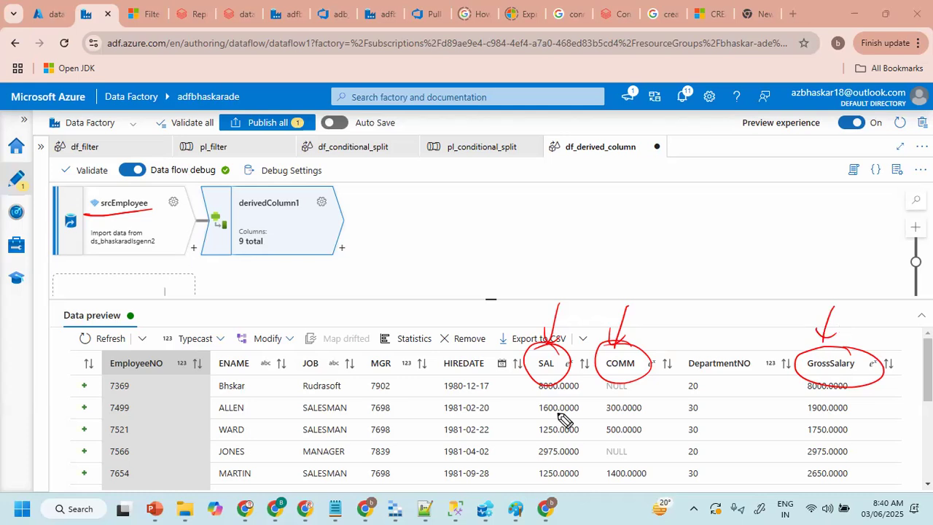
- Compare the SAL, COMM and GrossSalary values in the first two preview rows, underlining them freehand
{"action": "left_click_drag", "start_coordinate": [528, 396], "coordinate": [601, 394]}
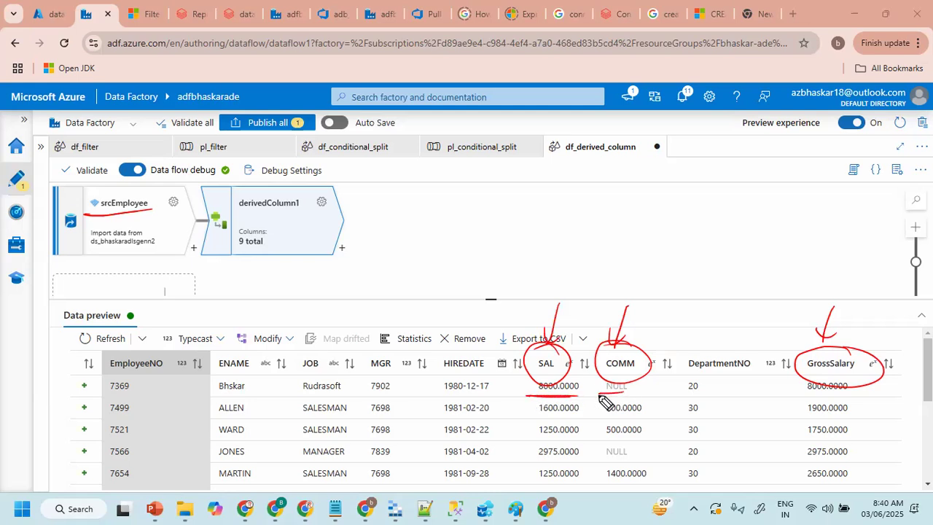
{"action": "left_click_drag", "start_coordinate": [805, 394], "coordinate": [854, 393]}
{"action": "left_click_drag", "start_coordinate": [530, 412], "coordinate": [641, 412]}
{"action": "left_click_drag", "start_coordinate": [799, 413], "coordinate": [849, 413]}
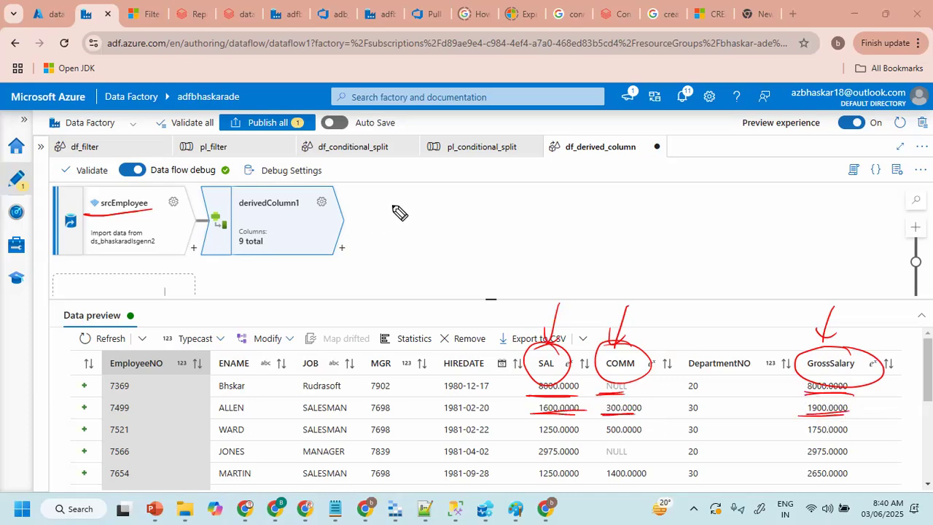
- Write and underline the function names iif and coalesce freehand above the data preview, and clear all the marks
{"action": "mouse_move", "coordinate": [392, 204]}
{"action": "left_mouse_down"}
{"action": "mouse_move", "coordinate": [392, 215]}
{"action": "mouse_move", "coordinate": [405, 201]}
{"action": "mouse_move", "coordinate": [424, 216]}
{"action": "left_mouse_up"}
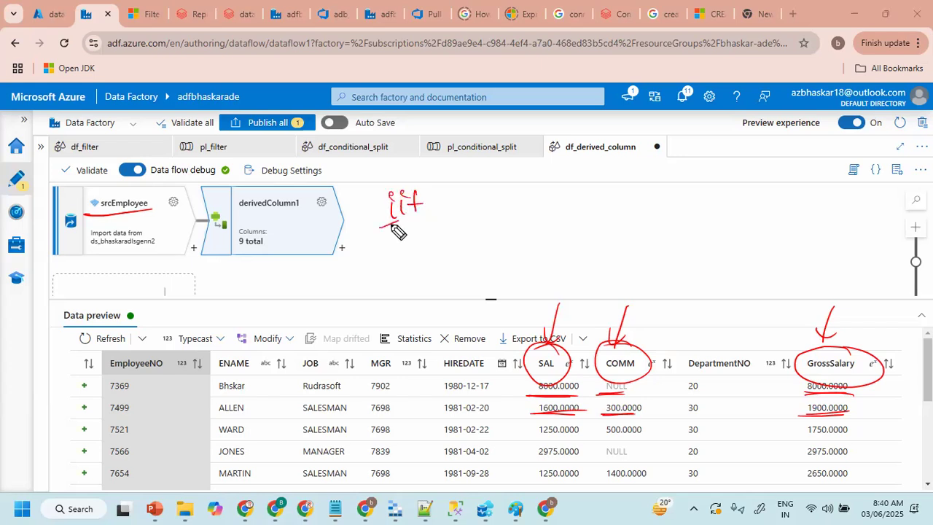
{"action": "mouse_move", "coordinate": [540, 217]}
{"action": "left_mouse_down"}
{"action": "mouse_move", "coordinate": [545, 232]}
{"action": "mouse_move", "coordinate": [578, 223]}
{"action": "mouse_move", "coordinate": [573, 235]}
{"action": "mouse_move", "coordinate": [602, 222]}
{"action": "mouse_move", "coordinate": [621, 229]}
{"action": "left_mouse_up"}
{"action": "left_click_drag", "start_coordinate": [530, 254], "coordinate": [613, 241]}
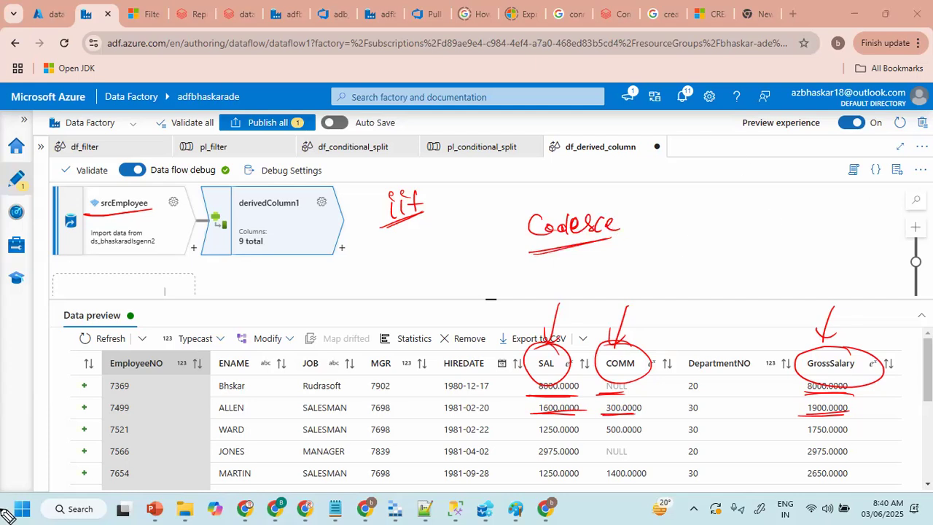
{"action": "key", "text": "Escape"}
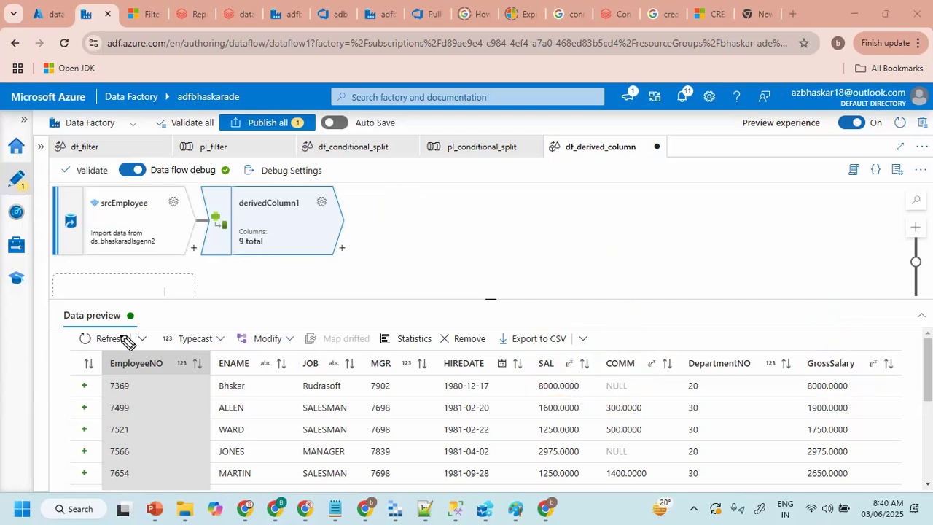
- Open the GrossSalary expression of derivedColumn1 in the expression builder, enlarge the editor area and delete the iif expression
{"action": "left_click", "coordinate": [322, 202]}
{"action": "left_click", "coordinate": [595, 387]}
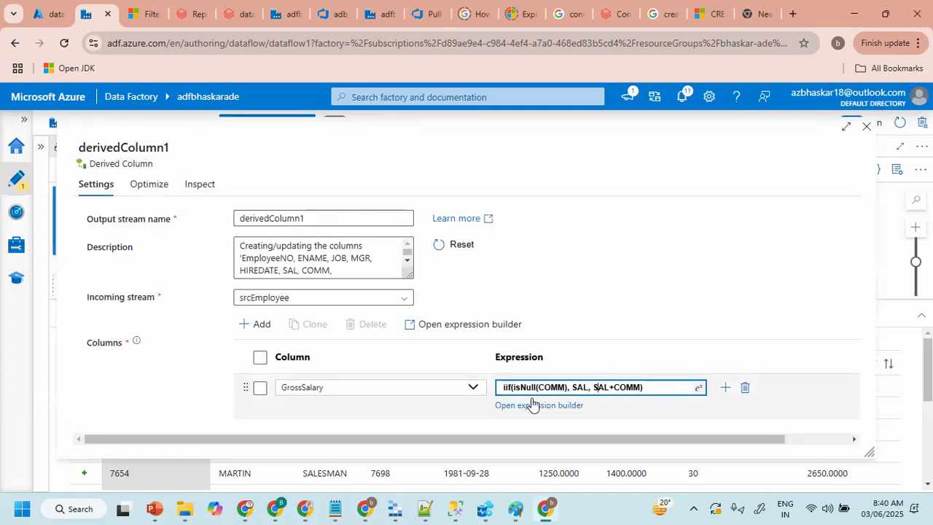
{"action": "left_click", "coordinate": [540, 405]}
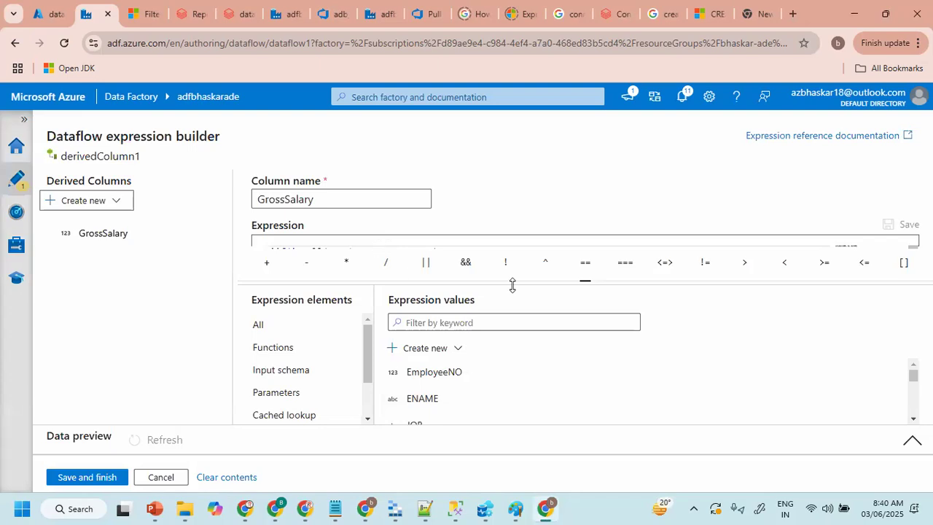
{"action": "left_click_drag", "start_coordinate": [581, 280], "coordinate": [589, 349]}
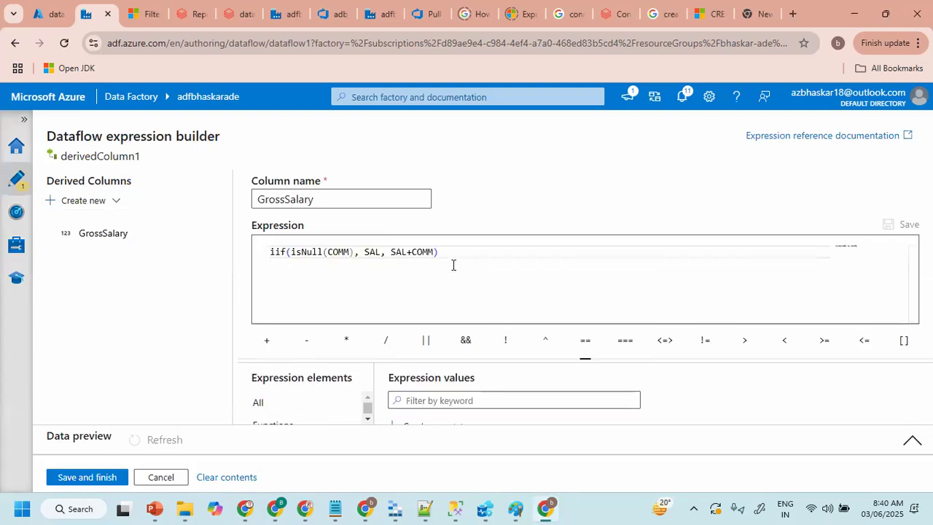
{"action": "left_click_drag", "start_coordinate": [452, 264], "coordinate": [223, 248]}
{"action": "key", "text": "BackSpace"}
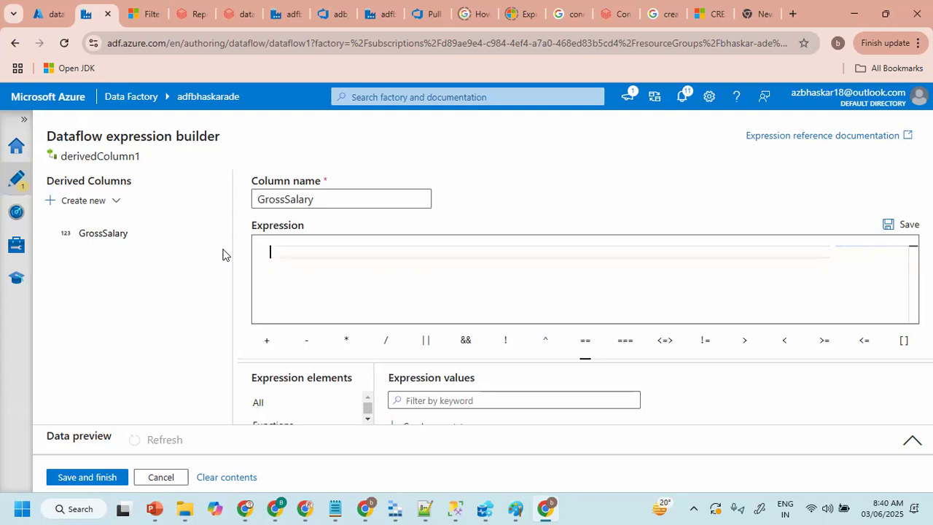
- Enter the GrossSalary expression SAL + coalesce(COMM,0)
{"action": "type", "text": "SAL + coa"}
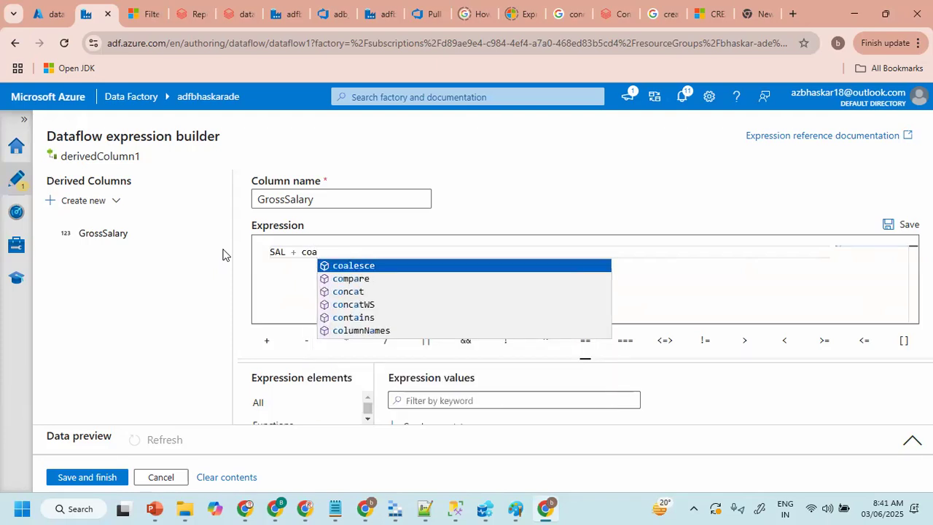
{"action": "key", "text": "Return"}
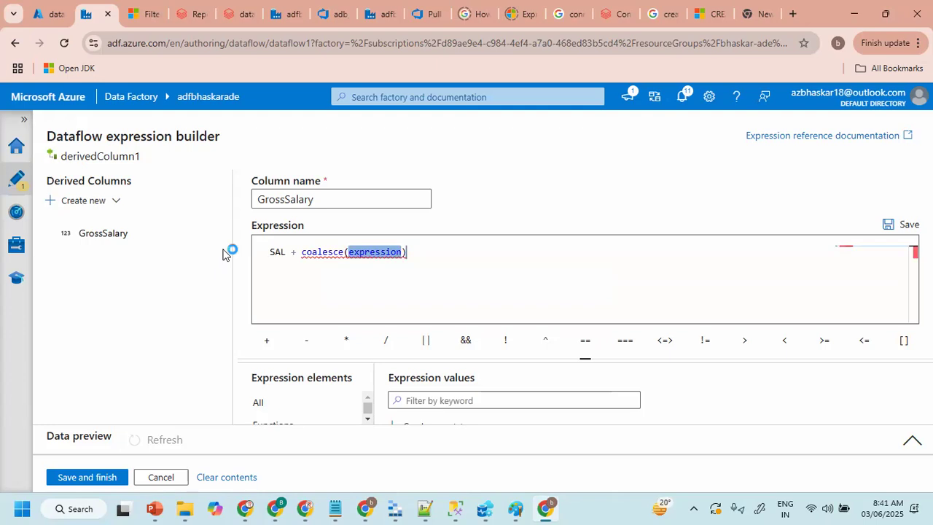
{"action": "type", "text": "COMM"}
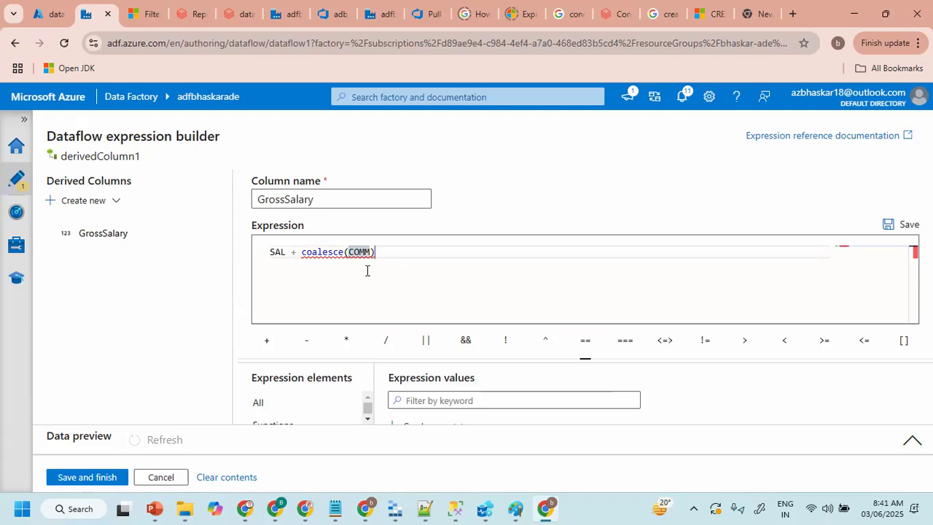
{"action": "type", "text": ","}
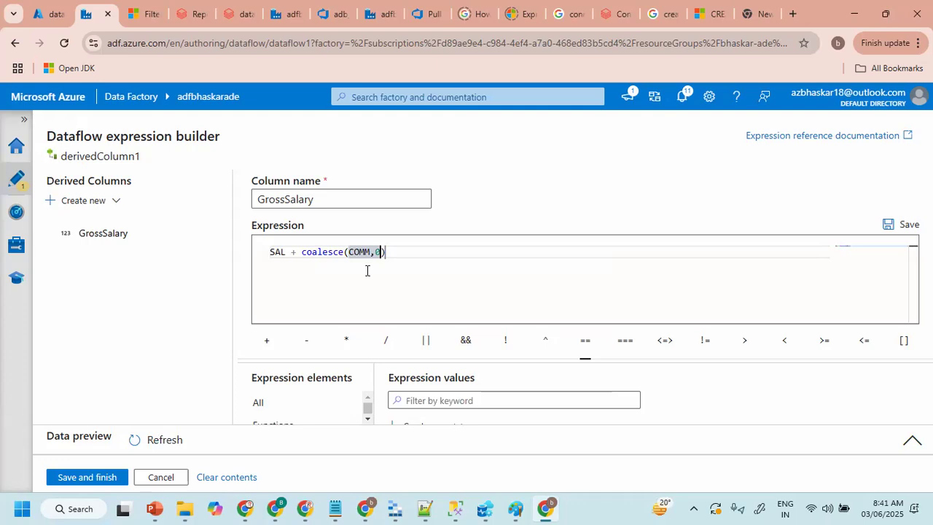
{"action": "type", "text": "0"}
{"action": "key", "text": "Right"}
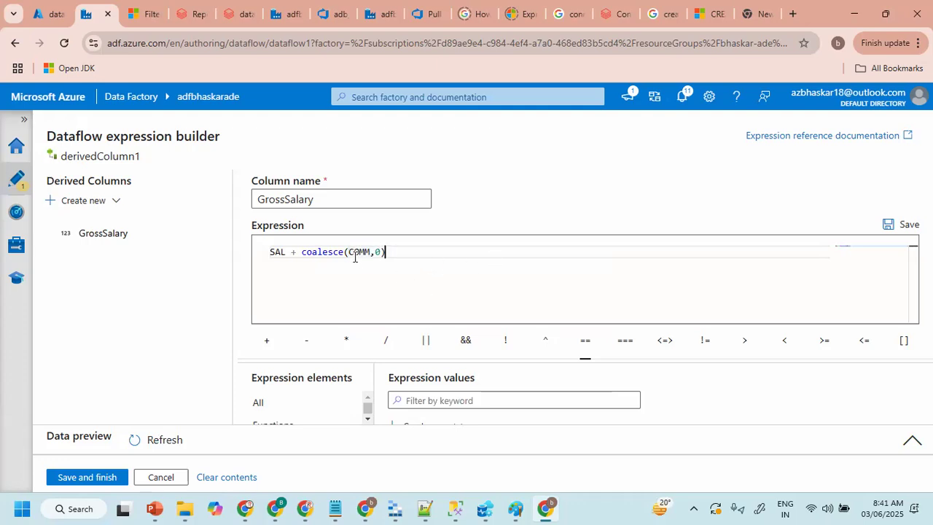
- Examine coalesce and its COMM argument, marking COMM freehand with an arrow, an underline and the note NULL, and draw a circle beside it
{"action": "double_click", "coordinate": [324, 249]}
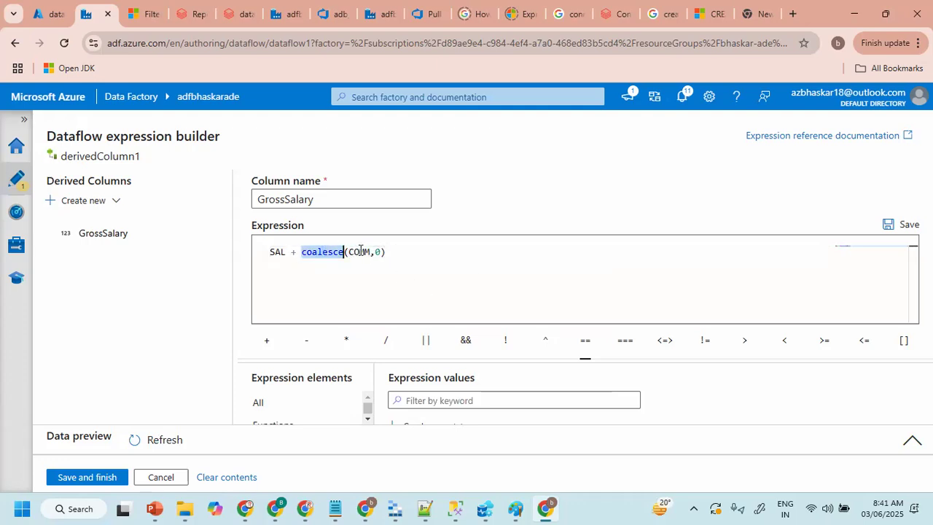
{"action": "double_click", "coordinate": [360, 250]}
{"action": "left_click", "coordinate": [387, 253]}
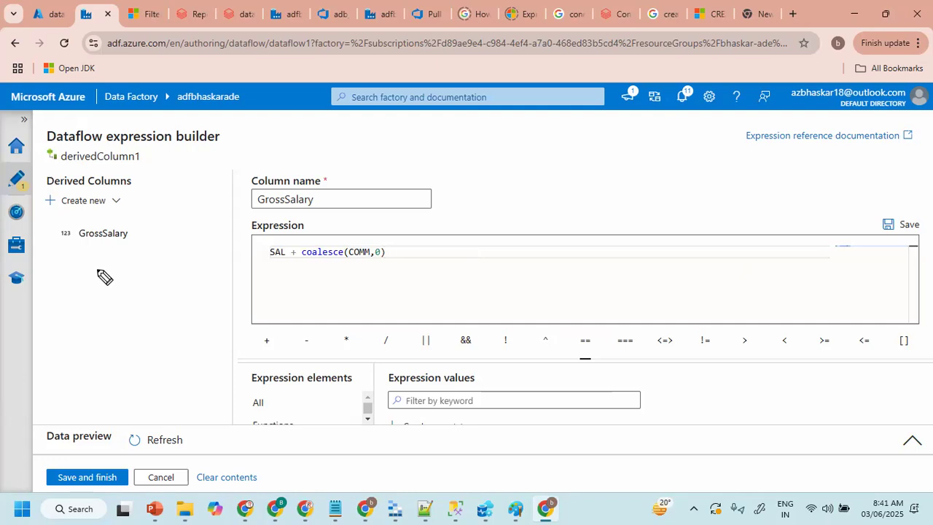
{"action": "left_click_drag", "start_coordinate": [349, 219], "coordinate": [362, 248]}
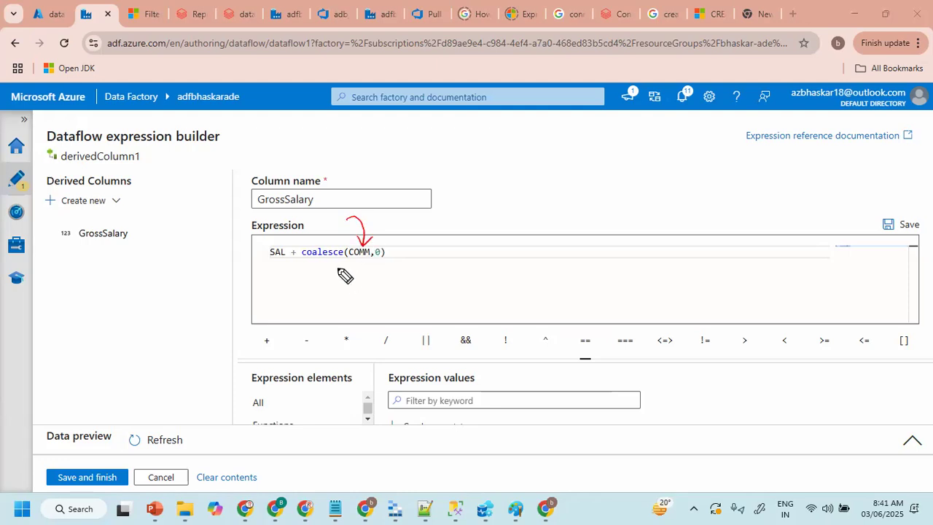
{"action": "left_click_drag", "start_coordinate": [354, 257], "coordinate": [351, 258]}
{"action": "mouse_move", "coordinate": [373, 221]}
{"action": "left_mouse_down"}
{"action": "mouse_move", "coordinate": [382, 211]}
{"action": "mouse_move", "coordinate": [406, 214]}
{"action": "left_mouse_up"}
{"action": "mouse_move", "coordinate": [407, 203]}
{"action": "left_mouse_down"}
{"action": "mouse_move", "coordinate": [410, 213]}
{"action": "mouse_move", "coordinate": [426, 209]}
{"action": "mouse_move", "coordinate": [415, 213]}
{"action": "left_mouse_up"}
{"action": "left_click_drag", "start_coordinate": [379, 226], "coordinate": [412, 216]}
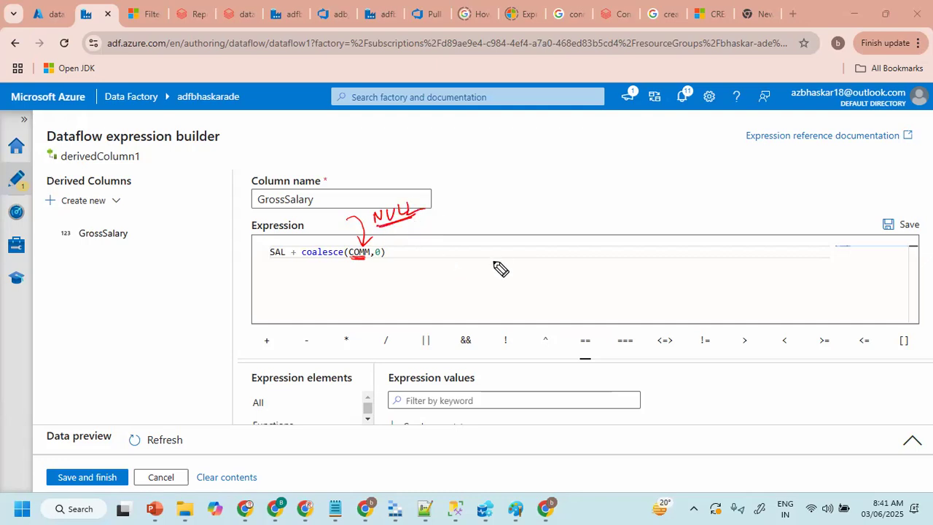
{"action": "left_click_drag", "start_coordinate": [538, 198], "coordinate": [543, 204]}
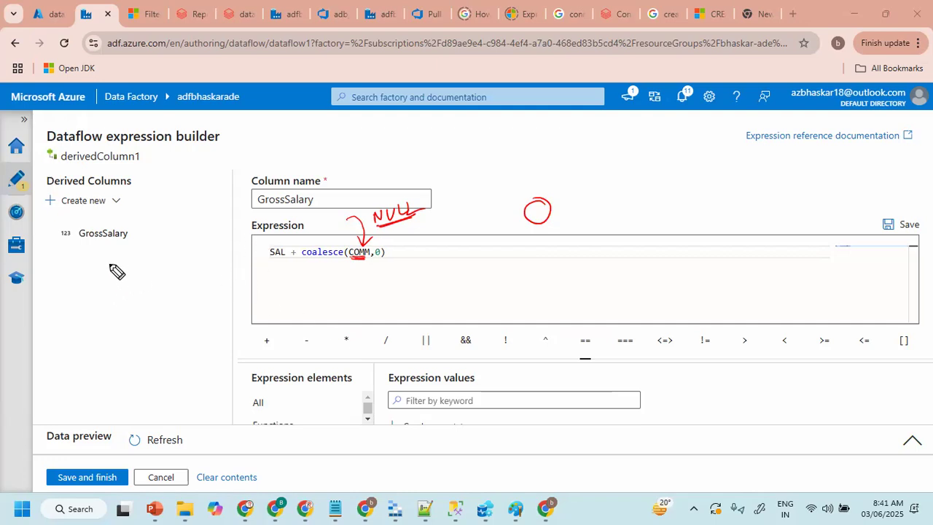
- Write the freehand example row SAL 8000 and COMM NULL, link COMM to the expression and work out 8000+0 = 8000
{"action": "mouse_move", "coordinate": [85, 238]}
{"action": "left_mouse_down"}
{"action": "mouse_move", "coordinate": [68, 250]}
{"action": "mouse_move", "coordinate": [191, 237]}
{"action": "left_mouse_up"}
{"action": "left_click_drag", "start_coordinate": [62, 257], "coordinate": [191, 244]}
{"action": "mouse_move", "coordinate": [76, 263]}
{"action": "left_mouse_down"}
{"action": "mouse_move", "coordinate": [79, 277]}
{"action": "mouse_move", "coordinate": [162, 252]}
{"action": "mouse_move", "coordinate": [195, 264]}
{"action": "mouse_move", "coordinate": [210, 255]}
{"action": "left_mouse_up"}
{"action": "mouse_move", "coordinate": [168, 208]}
{"action": "left_mouse_down"}
{"action": "mouse_move", "coordinate": [354, 183]}
{"action": "mouse_move", "coordinate": [370, 238]}
{"action": "left_mouse_up"}
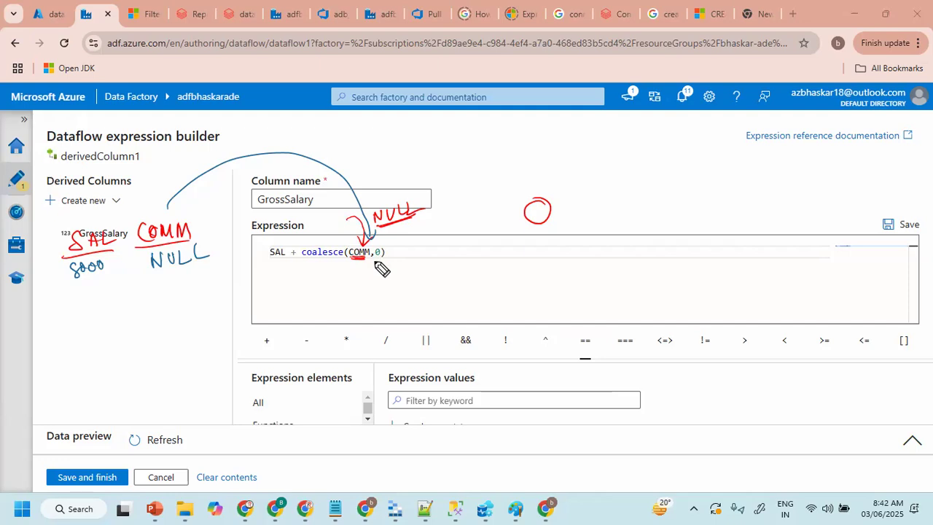
{"action": "mouse_move", "coordinate": [264, 261]}
{"action": "left_mouse_down"}
{"action": "mouse_move", "coordinate": [291, 259]}
{"action": "mouse_move", "coordinate": [265, 290]}
{"action": "mouse_move", "coordinate": [309, 287]}
{"action": "left_mouse_up"}
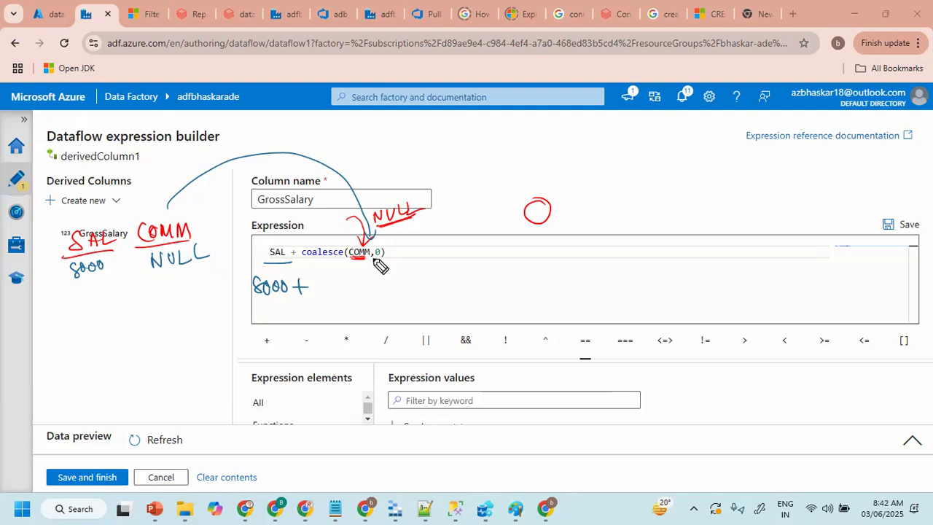
{"action": "mouse_move", "coordinate": [325, 280]}
{"action": "left_mouse_down"}
{"action": "mouse_move", "coordinate": [324, 291]}
{"action": "mouse_move", "coordinate": [326, 281]}
{"action": "mouse_move", "coordinate": [387, 293]}
{"action": "mouse_move", "coordinate": [437, 288]}
{"action": "left_mouse_up"}
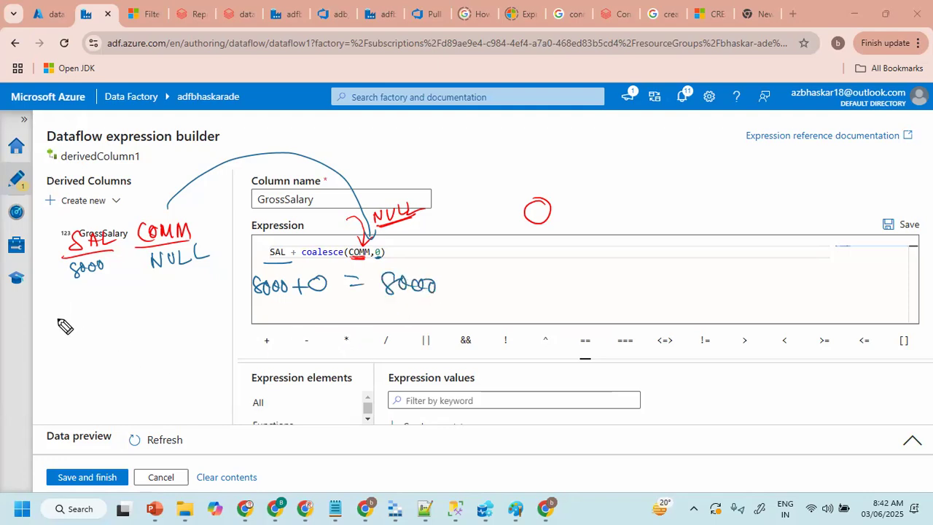
- Add the freehand example row 1600 and 300, work out 1600+300 = 1900, bracket both results and underline coalesce
{"action": "mouse_move", "coordinate": [74, 289]}
{"action": "left_mouse_down"}
{"action": "mouse_move", "coordinate": [76, 306]}
{"action": "mouse_move", "coordinate": [84, 305]}
{"action": "left_mouse_up"}
{"action": "left_click_drag", "start_coordinate": [96, 291], "coordinate": [107, 301]}
{"action": "mouse_move", "coordinate": [163, 275]}
{"action": "left_mouse_down"}
{"action": "mouse_move", "coordinate": [166, 288]}
{"action": "mouse_move", "coordinate": [191, 274]}
{"action": "left_mouse_up"}
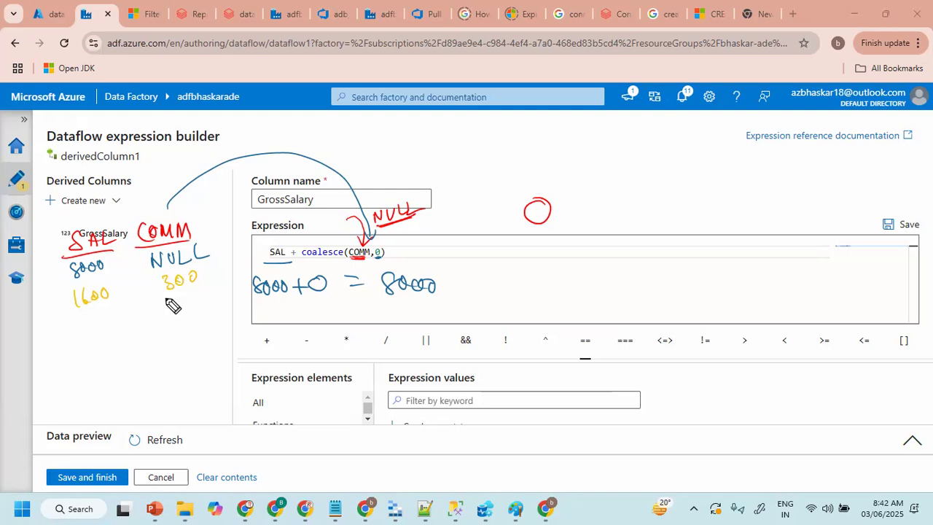
{"action": "left_click_drag", "start_coordinate": [232, 172], "coordinate": [377, 235]}
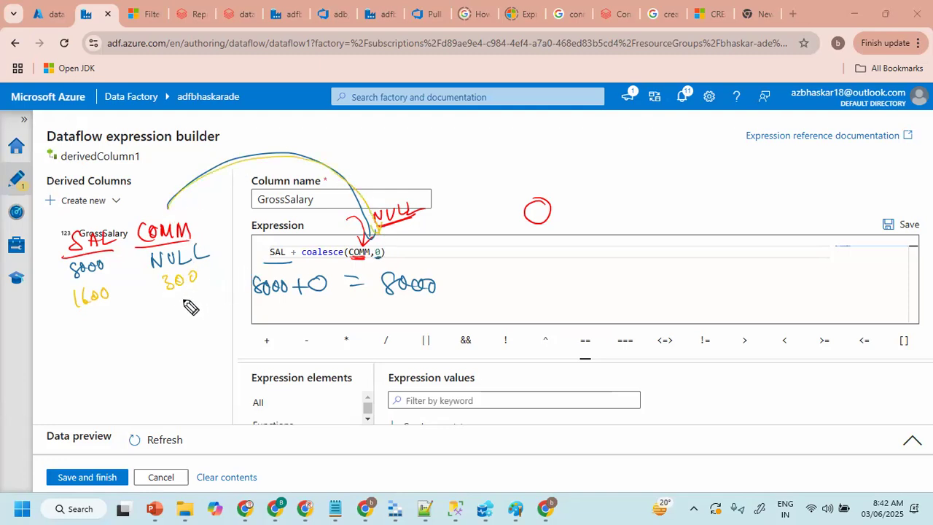
{"action": "left_click_drag", "start_coordinate": [397, 229], "coordinate": [415, 232]}
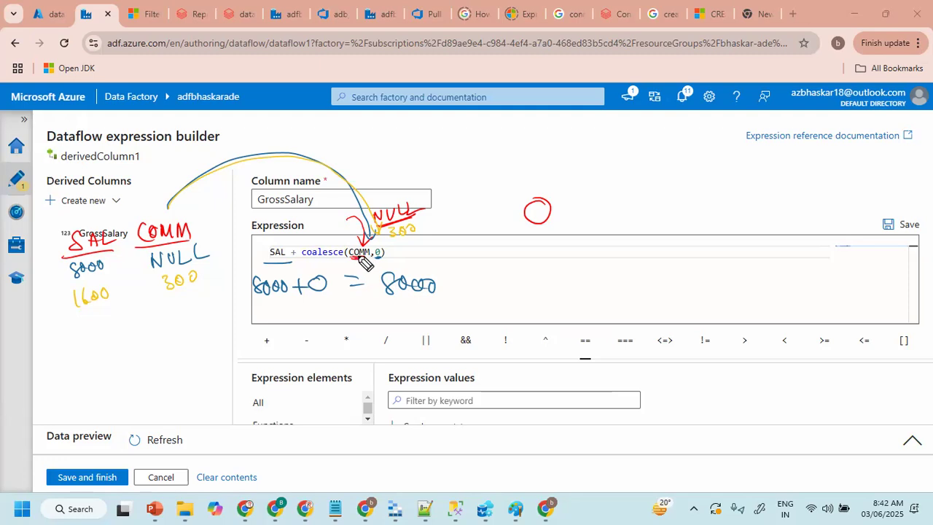
{"action": "mouse_move", "coordinate": [264, 322]}
{"action": "left_mouse_down"}
{"action": "mouse_move", "coordinate": [290, 316]}
{"action": "mouse_move", "coordinate": [301, 327]}
{"action": "mouse_move", "coordinate": [306, 314]}
{"action": "mouse_move", "coordinate": [339, 313]}
{"action": "left_mouse_up"}
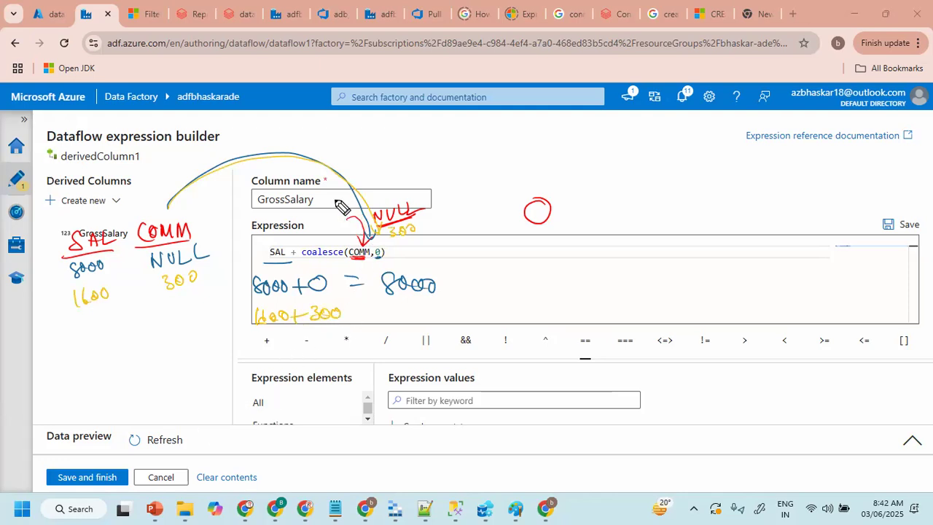
{"action": "mouse_move", "coordinate": [354, 307]}
{"action": "left_mouse_down"}
{"action": "mouse_move", "coordinate": [381, 319]}
{"action": "mouse_move", "coordinate": [420, 315]}
{"action": "left_mouse_up"}
{"action": "left_click_drag", "start_coordinate": [455, 261], "coordinate": [457, 321]}
{"action": "left_click_drag", "start_coordinate": [306, 257], "coordinate": [341, 256]}
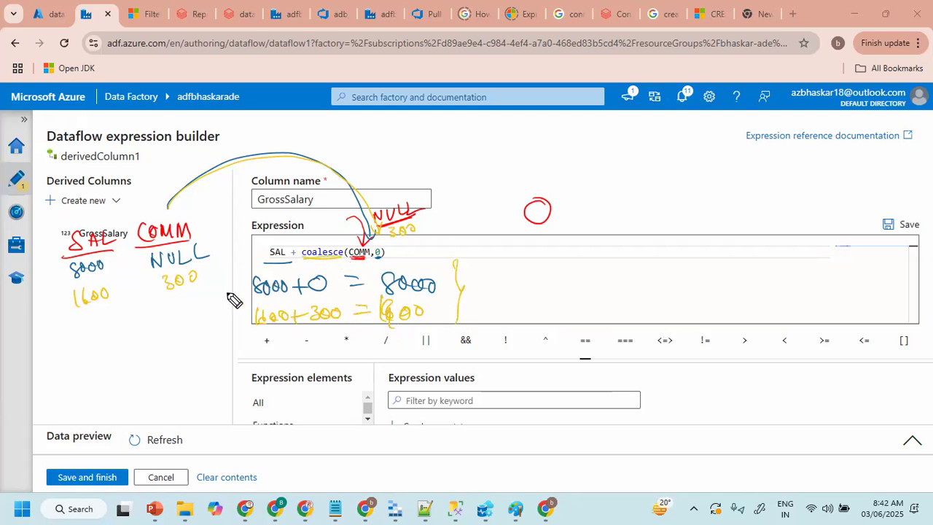
- Write Databricks SQL freehand above the expression, underline it, and clear all the marks
{"action": "mouse_move", "coordinate": [448, 160]}
{"action": "left_mouse_down"}
{"action": "mouse_move", "coordinate": [445, 143]}
{"action": "mouse_move", "coordinate": [462, 154]}
{"action": "mouse_move", "coordinate": [500, 136]}
{"action": "mouse_move", "coordinate": [532, 151]}
{"action": "mouse_move", "coordinate": [548, 138]}
{"action": "mouse_move", "coordinate": [566, 145]}
{"action": "left_mouse_up"}
{"action": "mouse_move", "coordinate": [487, 169]}
{"action": "left_mouse_down"}
{"action": "mouse_move", "coordinate": [472, 187]}
{"action": "mouse_move", "coordinate": [510, 183]}
{"action": "left_mouse_up"}
{"action": "mouse_move", "coordinate": [513, 166]}
{"action": "left_mouse_down"}
{"action": "mouse_move", "coordinate": [523, 182]}
{"action": "mouse_move", "coordinate": [472, 205]}
{"action": "mouse_move", "coordinate": [524, 189]}
{"action": "left_mouse_up"}
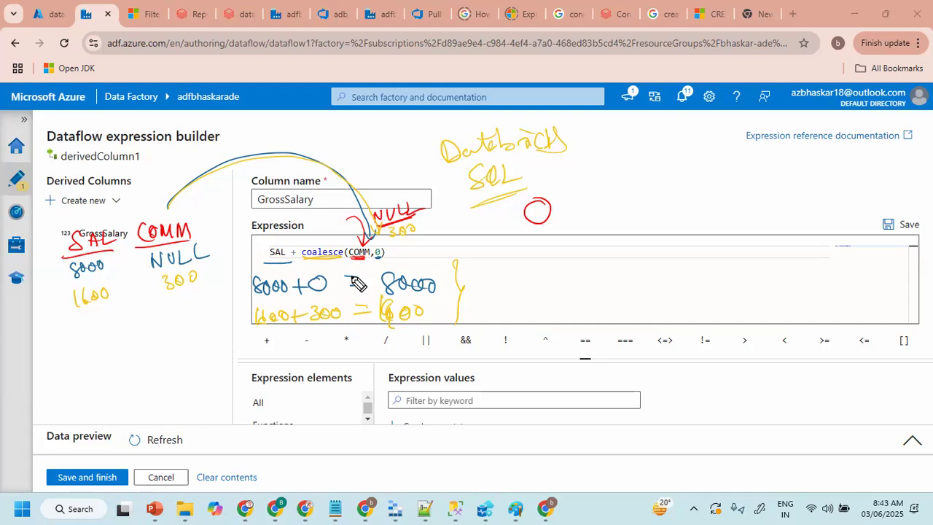
{"action": "key", "text": "e"}
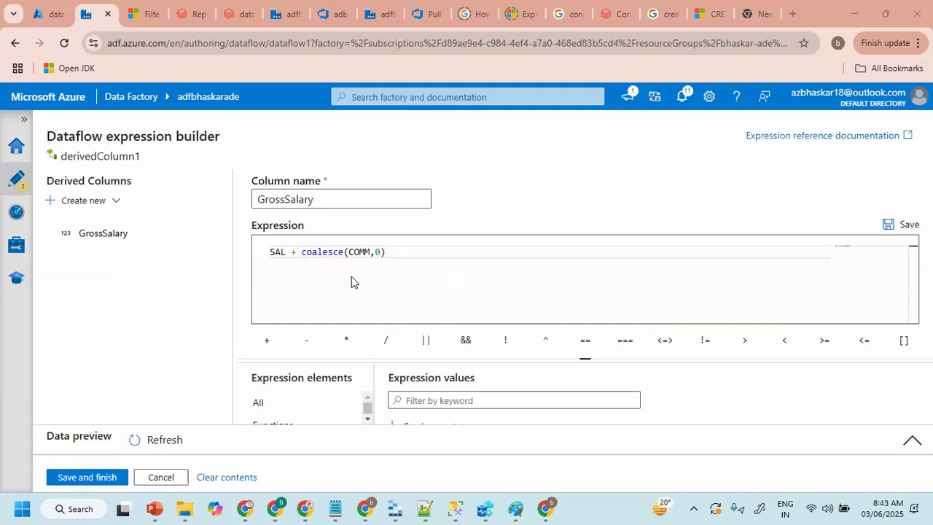
- Save the coalesce-based GrossSalary expression, finish the expression builder and close the derivedColumn1 settings
{"action": "left_click", "coordinate": [88, 477]}
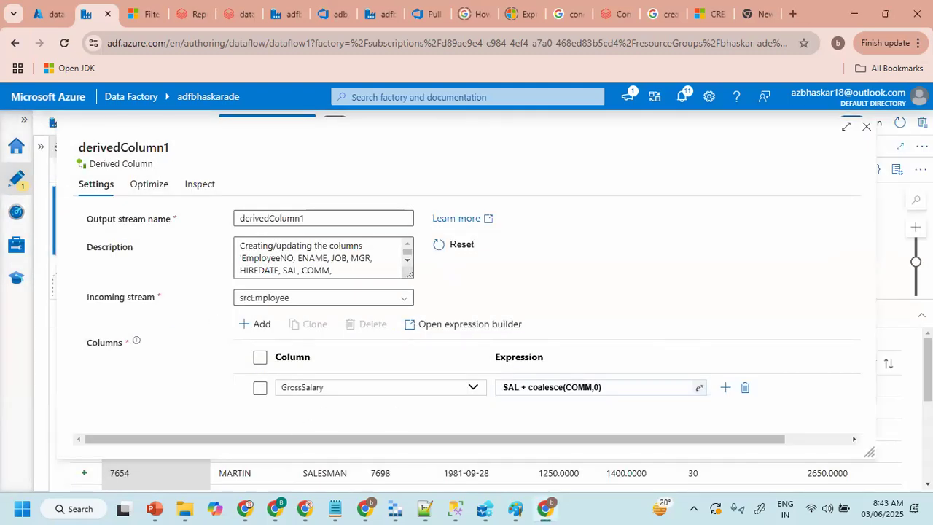
{"action": "left_click", "coordinate": [866, 128]}
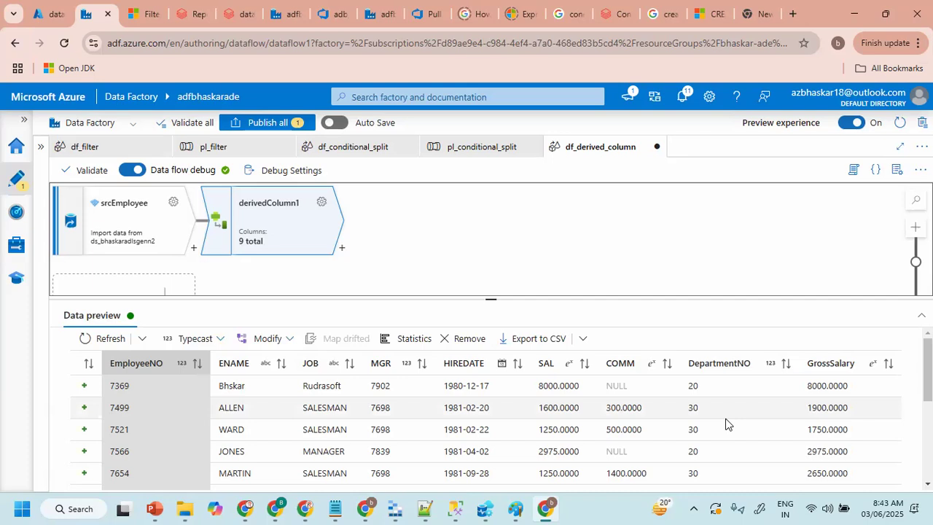
- Underline the SAL, COMM and GrossSalary values in the first two preview rows and write Verify freehand above the data preview
{"action": "left_click_drag", "start_coordinate": [529, 393], "coordinate": [638, 394]}
{"action": "left_click_drag", "start_coordinate": [802, 394], "coordinate": [851, 393]}
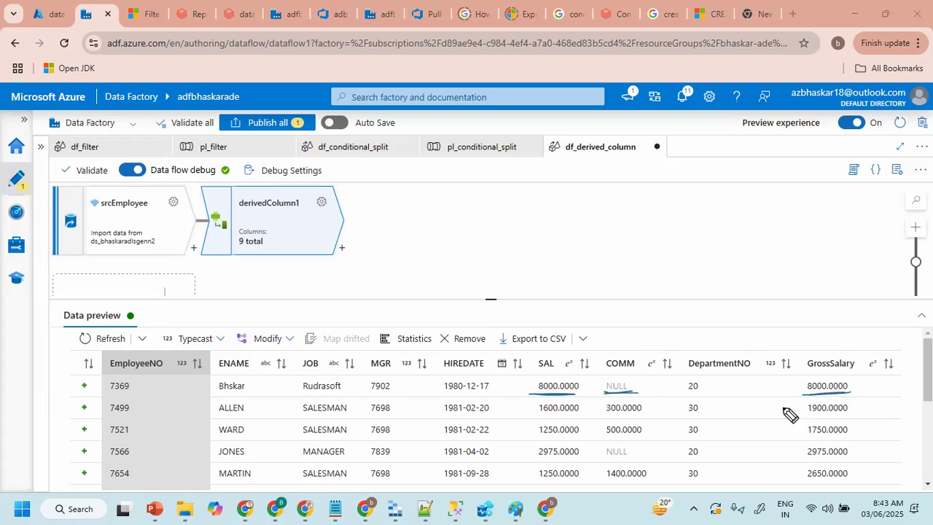
{"action": "left_click_drag", "start_coordinate": [536, 417], "coordinate": [624, 416]}
{"action": "left_click_drag", "start_coordinate": [808, 417], "coordinate": [851, 416]}
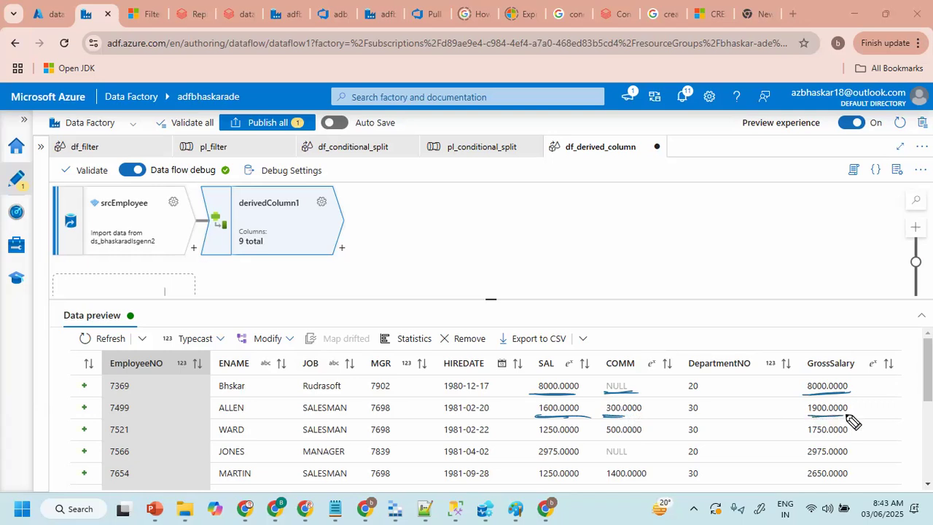
{"action": "mouse_move", "coordinate": [531, 275]}
{"action": "left_mouse_down"}
{"action": "mouse_move", "coordinate": [569, 291]}
{"action": "mouse_move", "coordinate": [591, 277]}
{"action": "mouse_move", "coordinate": [608, 296]}
{"action": "mouse_move", "coordinate": [623, 276]}
{"action": "mouse_move", "coordinate": [598, 297]}
{"action": "mouse_move", "coordinate": [566, 302]}
{"action": "left_mouse_up"}
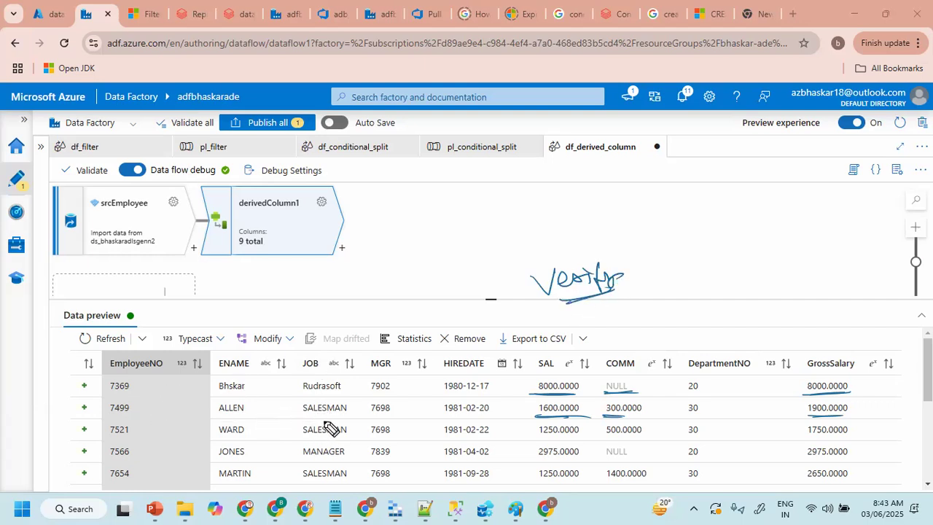
- Write and underline Few freehand over the preview rows, sketch a sink cylinder linked to derivedColumn1, and clear all the marks
{"action": "mouse_move", "coordinate": [335, 416]}
{"action": "left_mouse_down"}
{"action": "mouse_move", "coordinate": [371, 421]}
{"action": "mouse_move", "coordinate": [386, 408]}
{"action": "left_mouse_up"}
{"action": "left_click_drag", "start_coordinate": [346, 449], "coordinate": [397, 421]}
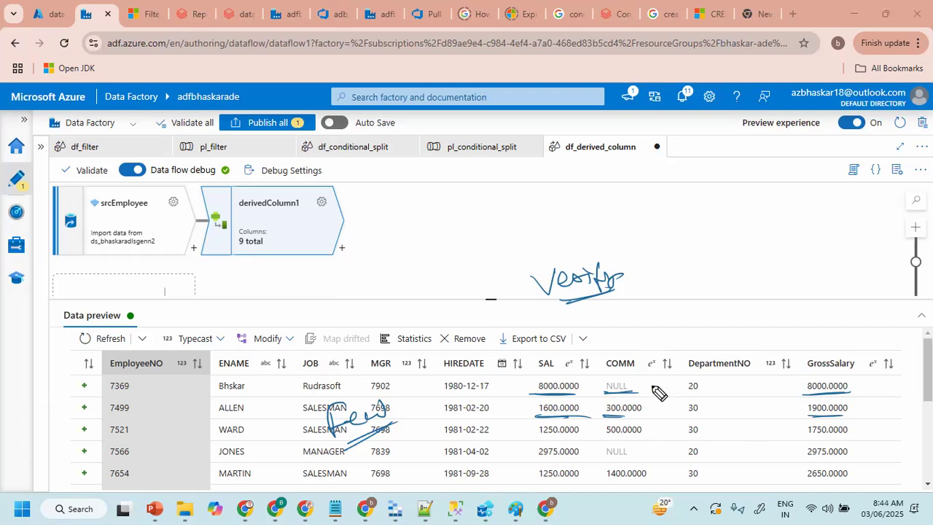
{"action": "mouse_move", "coordinate": [446, 193]}
{"action": "left_mouse_down"}
{"action": "mouse_move", "coordinate": [439, 239]}
{"action": "mouse_move", "coordinate": [440, 199]}
{"action": "mouse_move", "coordinate": [453, 196]}
{"action": "left_mouse_up"}
{"action": "mouse_move", "coordinate": [429, 240]}
{"action": "left_mouse_down"}
{"action": "mouse_move", "coordinate": [480, 235]}
{"action": "mouse_move", "coordinate": [481, 245]}
{"action": "left_mouse_up"}
{"action": "left_click_drag", "start_coordinate": [353, 227], "coordinate": [439, 225]}
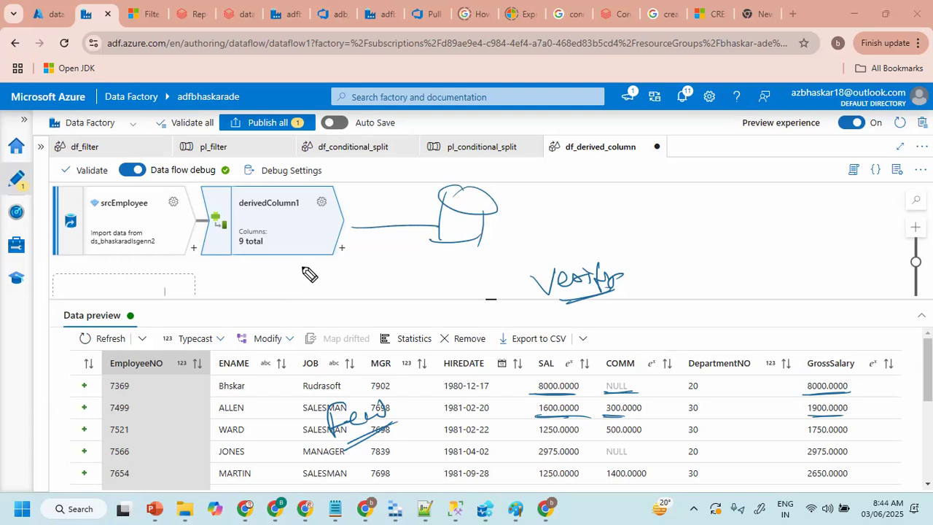
{"action": "key", "text": "Escape"}
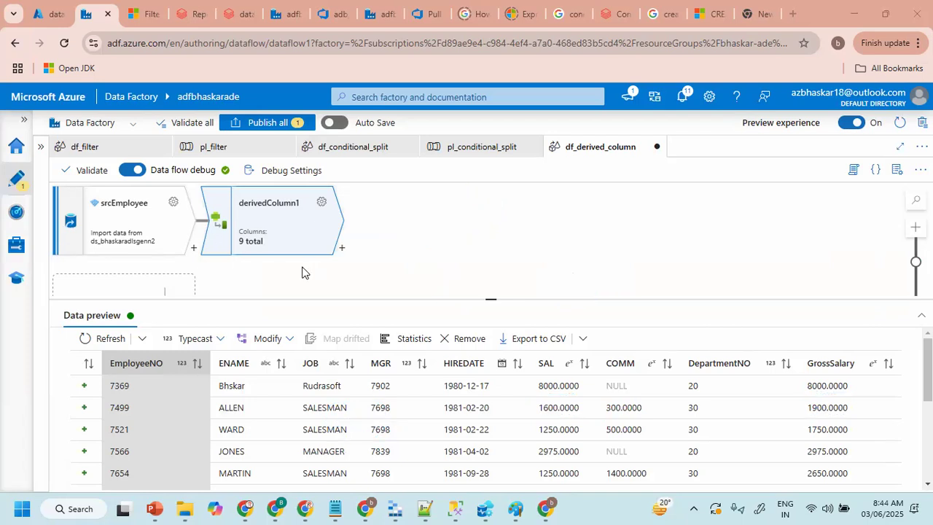
- Add a Sink after derivedColumn1 and name its output stream snkEmployee
{"action": "left_click", "coordinate": [342, 248]}
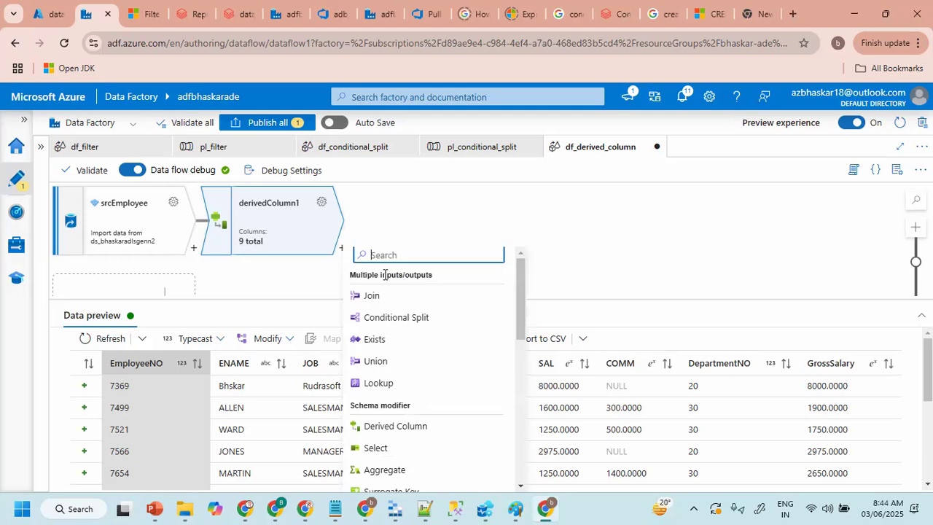
{"action": "type", "text": "Si"}
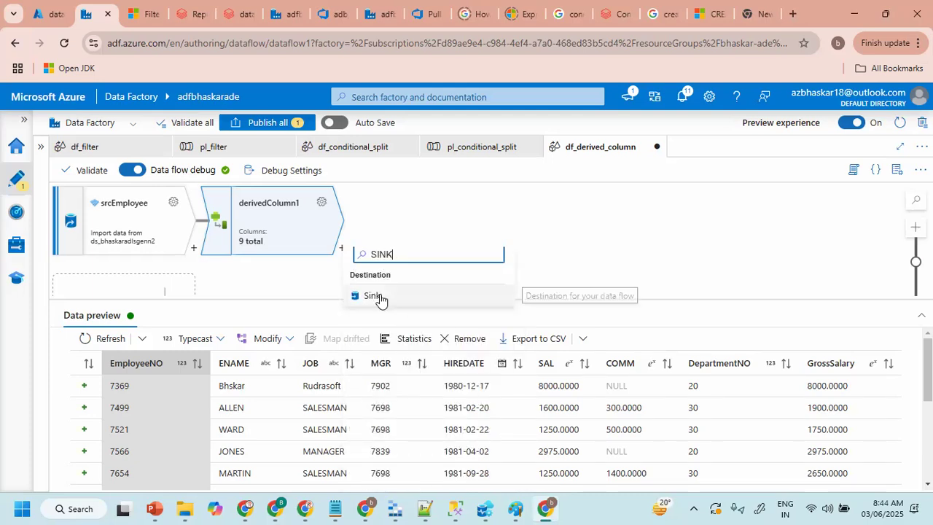
{"action": "left_click", "coordinate": [379, 295]}
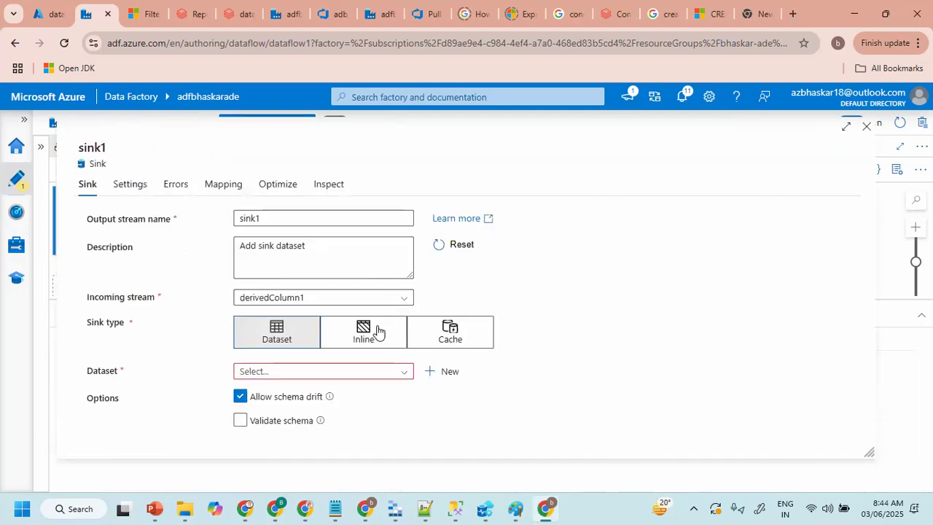
{"action": "left_click_drag", "start_coordinate": [289, 218], "coordinate": [189, 220]}
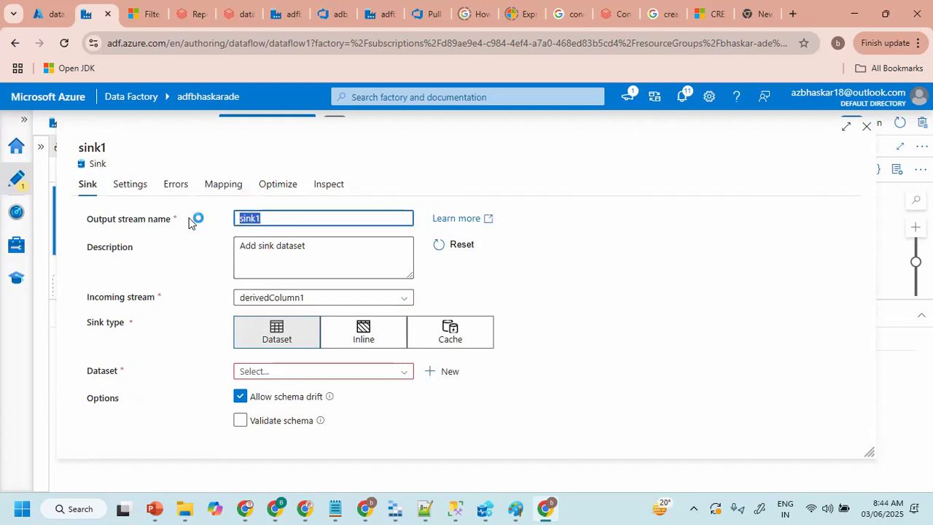
{"action": "type", "text": "SNK"}
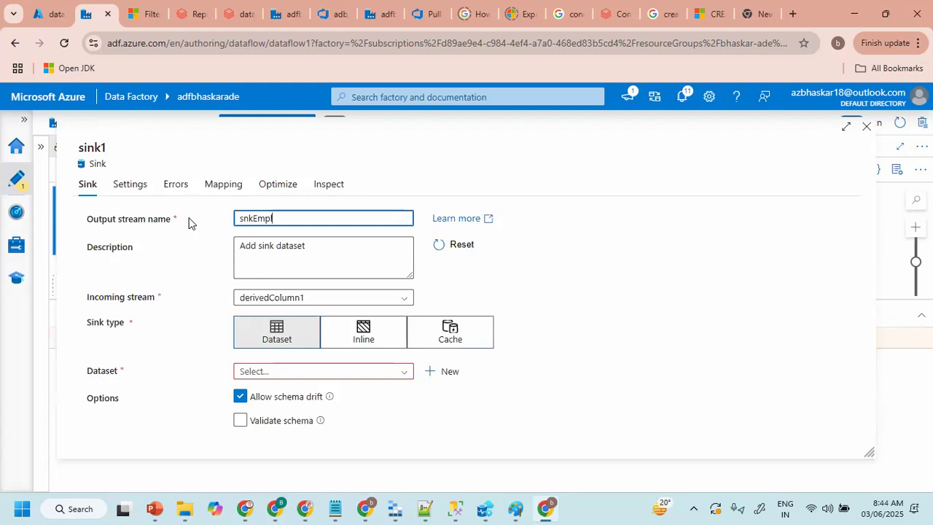
{"action": "left_click", "coordinate": [283, 215]}
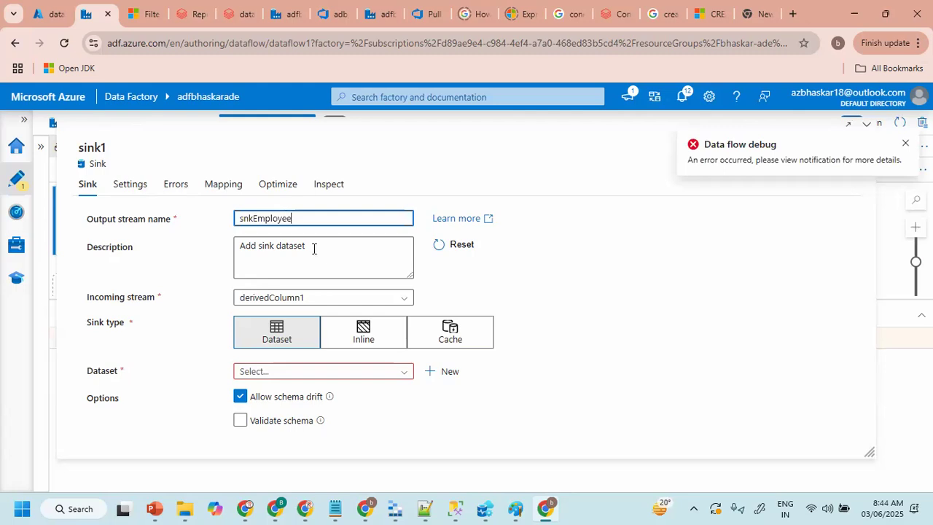
- Make the sink Inline with dataset type DelimitedText and linked service ds_bhaskaradlsgenn2
{"action": "left_click", "coordinate": [363, 352]}
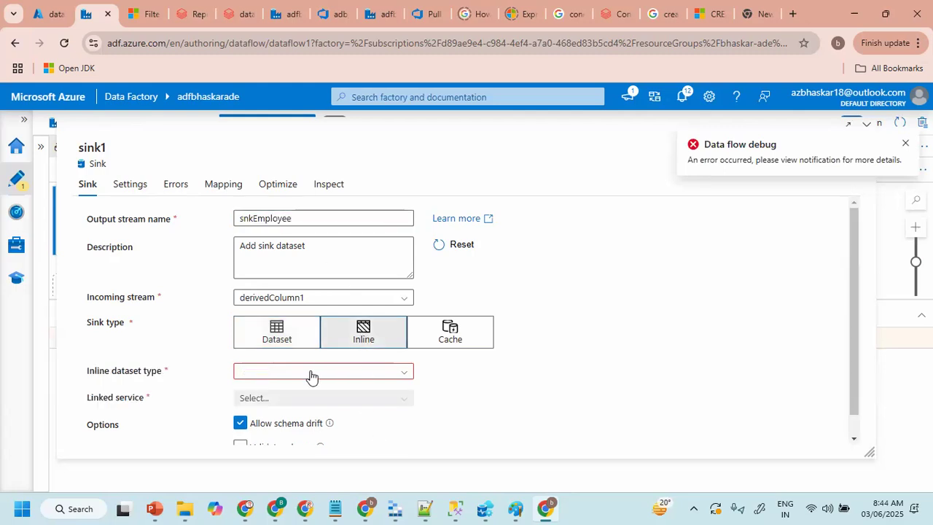
{"action": "scroll", "coordinate": [311, 372], "scroll_direction": "down", "scroll_amount": 1}
{"action": "left_click", "coordinate": [297, 347]}
{"action": "type", "text": "deli"}
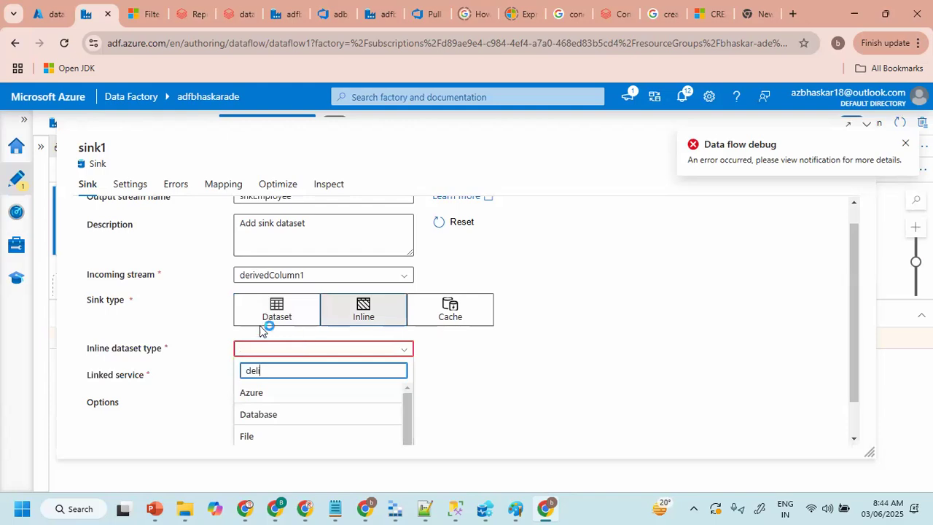
{"action": "scroll", "coordinate": [288, 368], "scroll_direction": "down", "scroll_amount": 1}
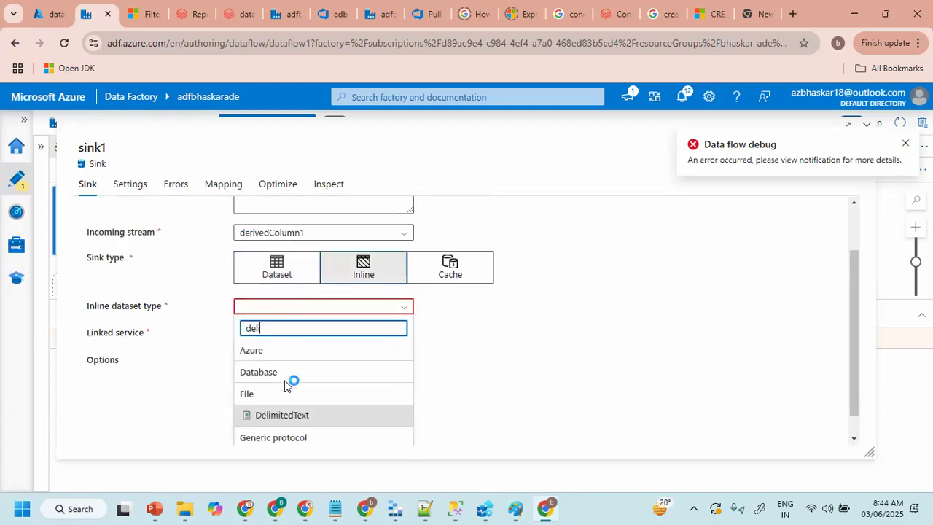
{"action": "left_click", "coordinate": [271, 415]}
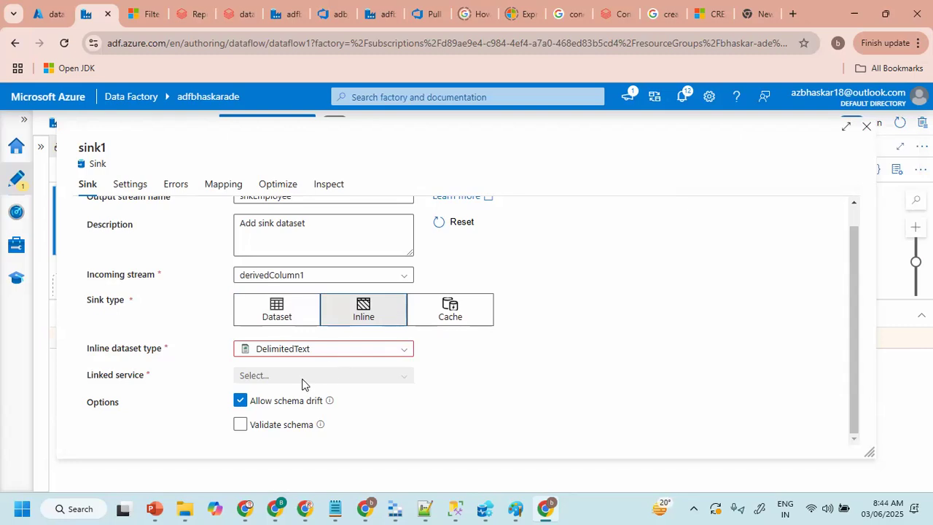
{"action": "left_click", "coordinate": [285, 399]}
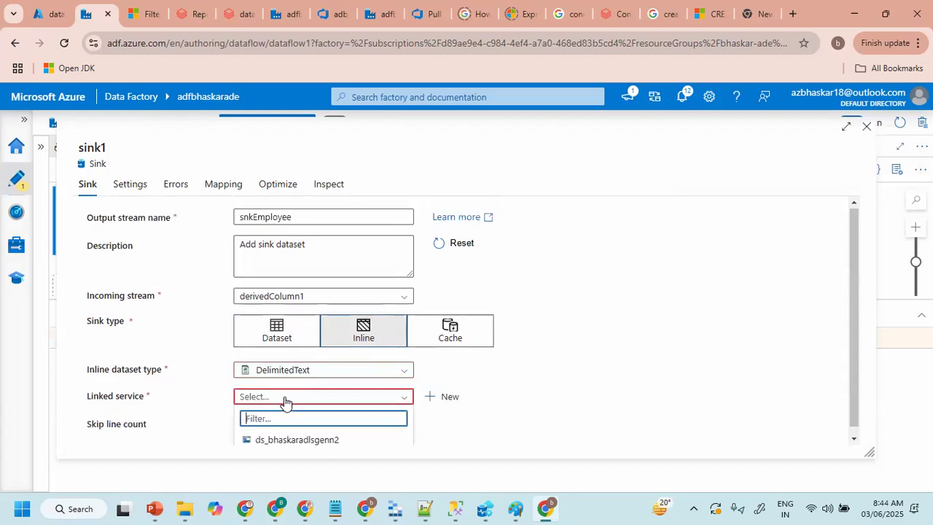
{"action": "left_click", "coordinate": [285, 440]}
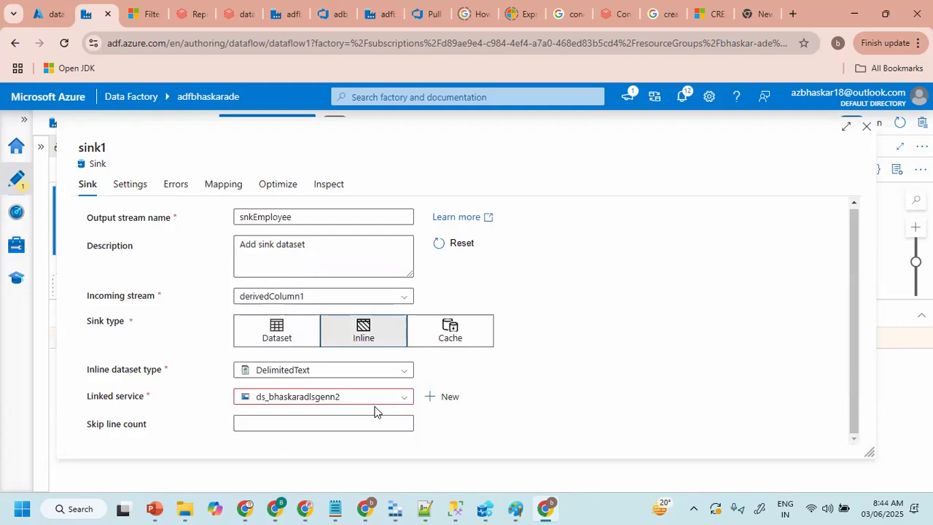
- Set the sink's folder path to file system datafiles and folder output/employee_derived, and close the sink settings
{"action": "left_click", "coordinate": [126, 185]}
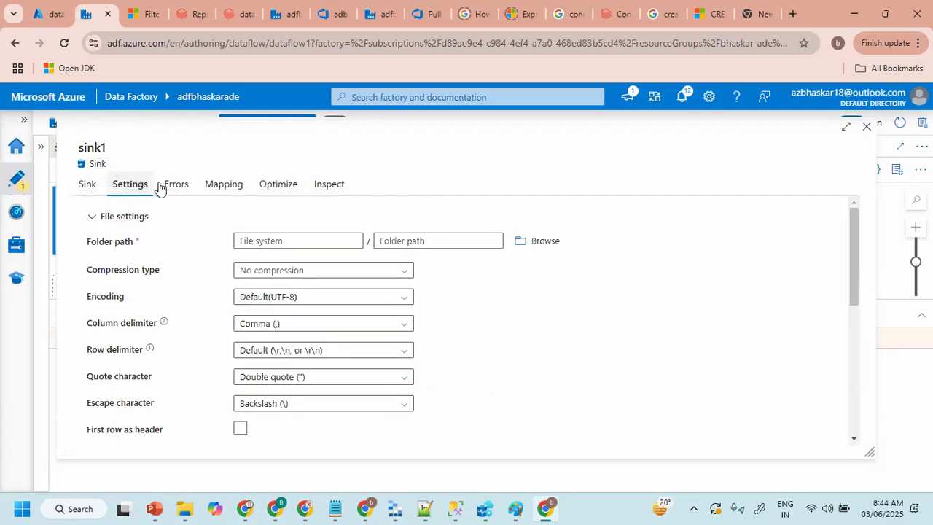
{"action": "left_click", "coordinate": [269, 240]}
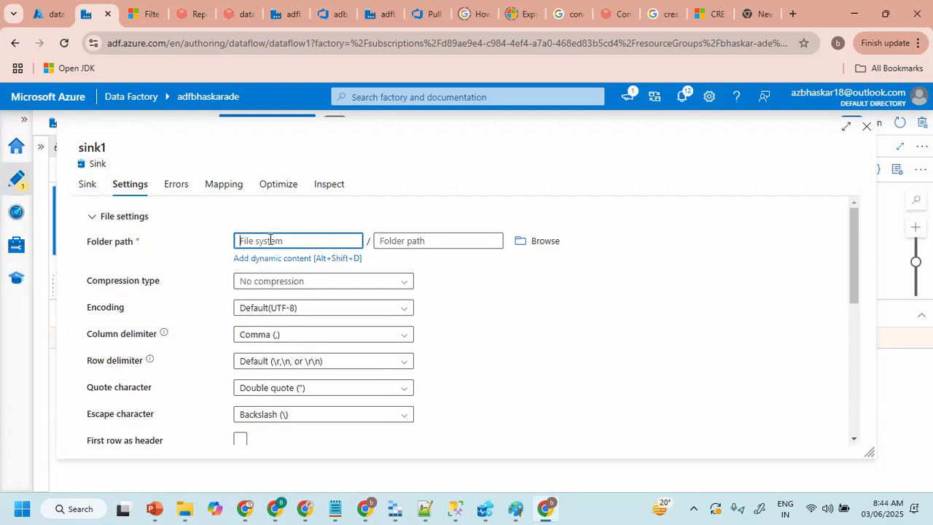
{"action": "type", "text": "datafiles"}
{"action": "key", "text": "Tab"}
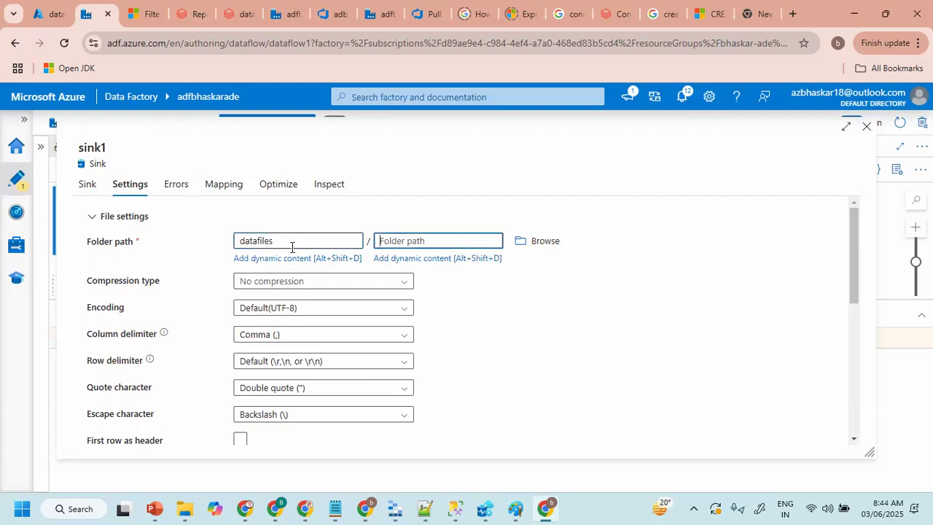
{"action": "type", "text": "output/employee"}
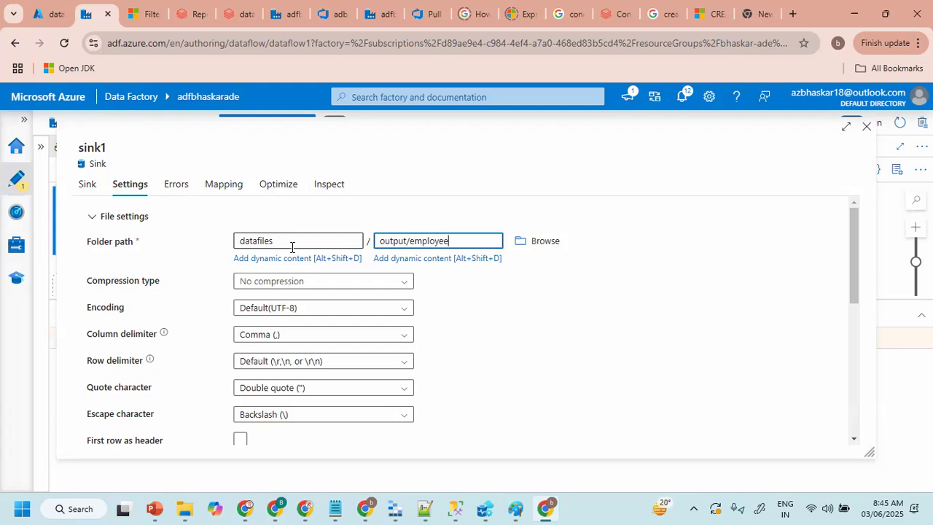
{"action": "type", "text": "_derived"}
{"action": "left_click", "coordinate": [495, 316]}
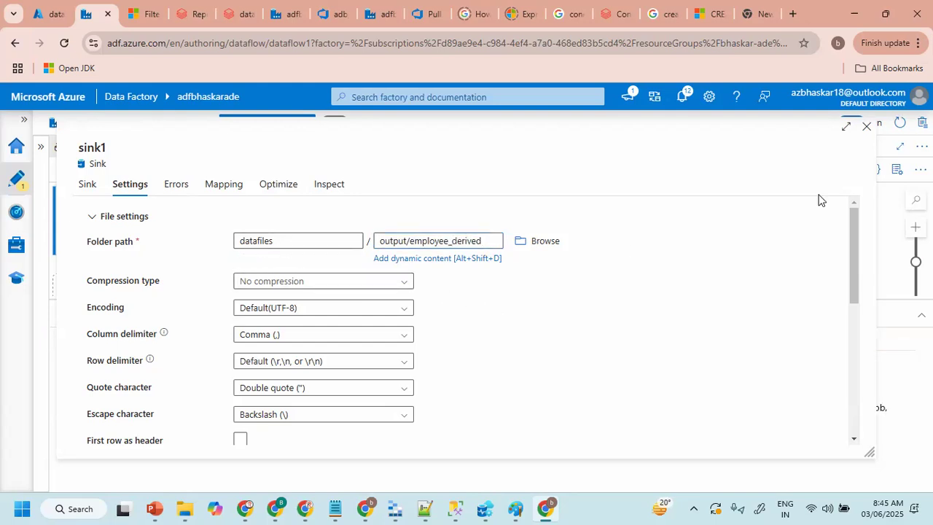
{"action": "left_click", "coordinate": [866, 129]}
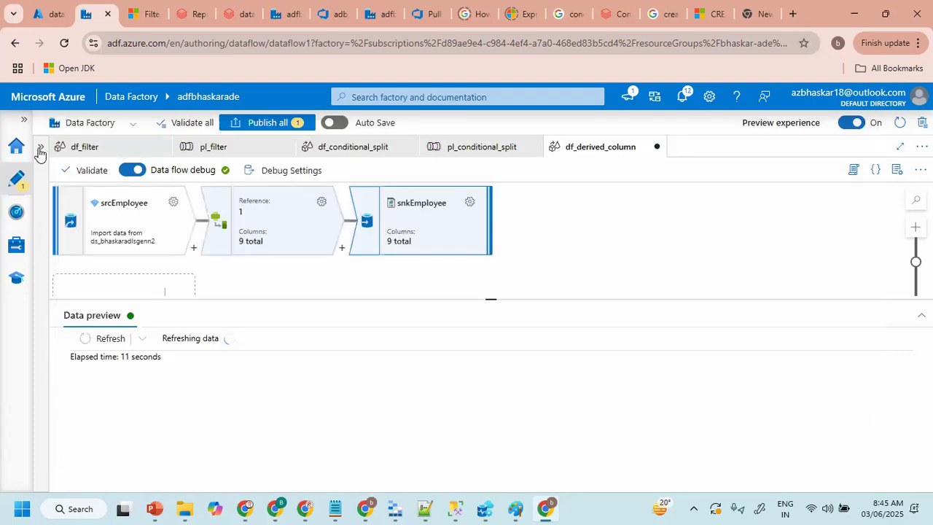
- Create a new pipeline, collapse the factory resources list and enlarge the pipeline's configuration pane
{"action": "left_click", "coordinate": [40, 149]}
{"action": "left_click", "coordinate": [216, 200]}
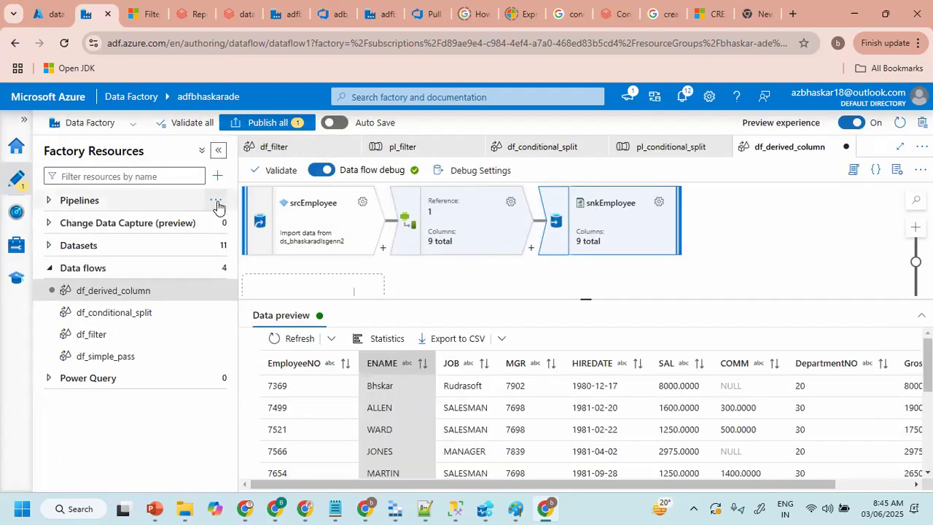
{"action": "left_click", "coordinate": [244, 223]}
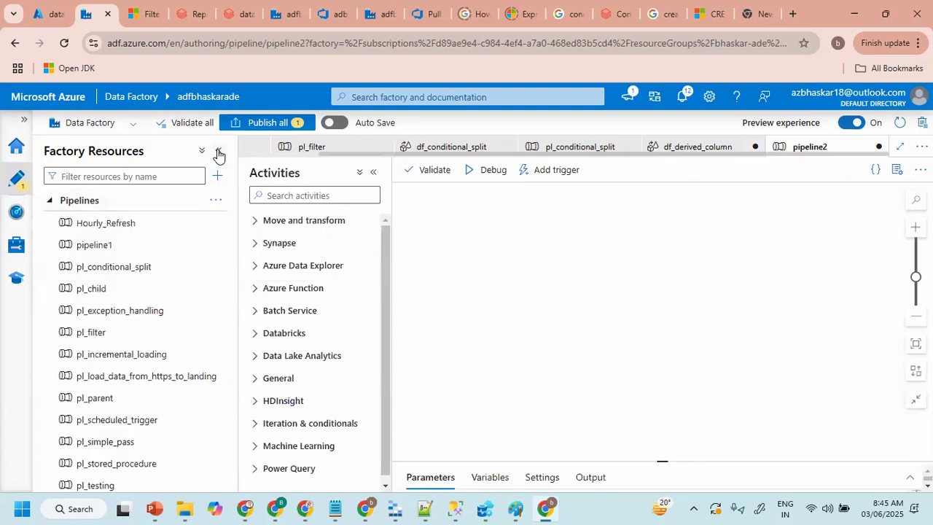
{"action": "left_click", "coordinate": [218, 150]}
{"action": "left_click_drag", "start_coordinate": [562, 459], "coordinate": [558, 337]}
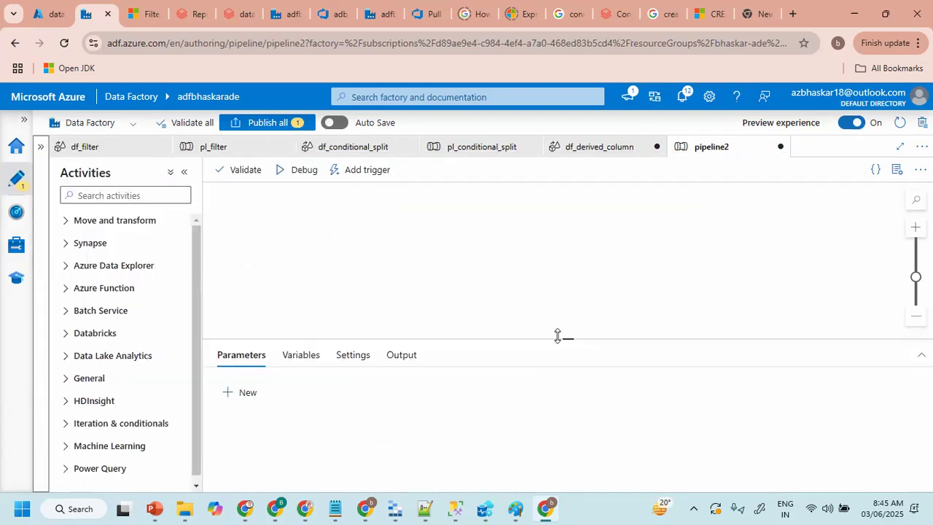
- Rename the new pipeline as pl_derived_column and close its properties
{"action": "left_click", "coordinate": [896, 170]}
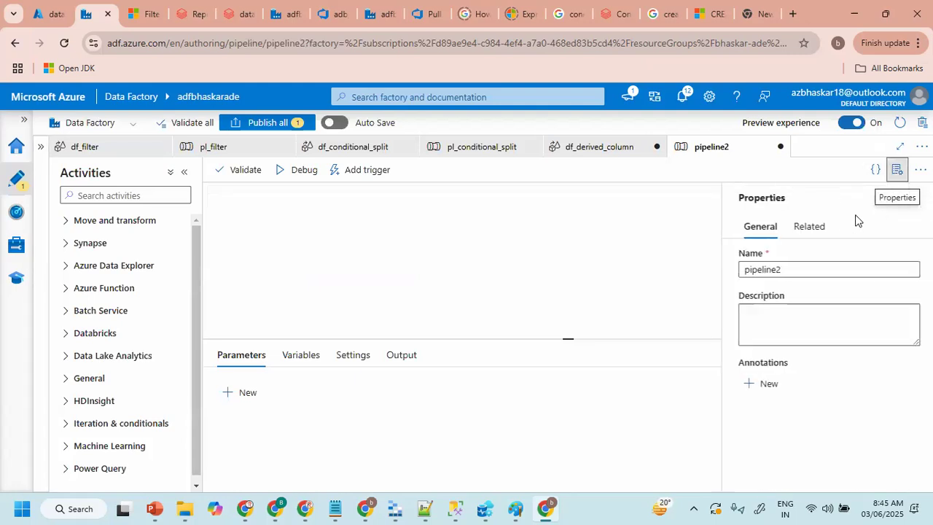
{"action": "left_click_drag", "start_coordinate": [789, 266], "coordinate": [707, 272]}
{"action": "left_click", "coordinate": [711, 276]}
{"action": "left_click", "coordinate": [792, 270]}
{"action": "key", "text": "ctrl+a"}
{"action": "key", "text": "Escape"}
{"action": "left_click", "coordinate": [791, 270]}
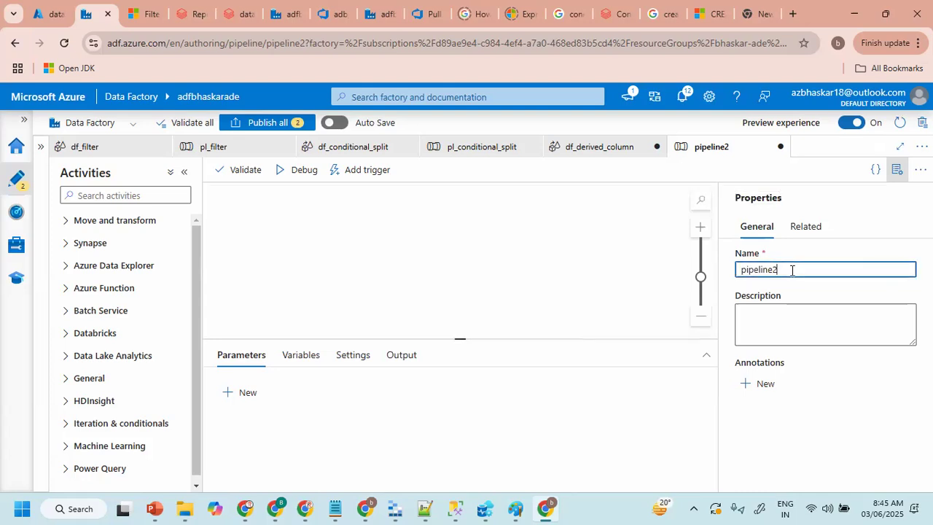
{"action": "left_click_drag", "start_coordinate": [786, 270], "coordinate": [733, 275]}
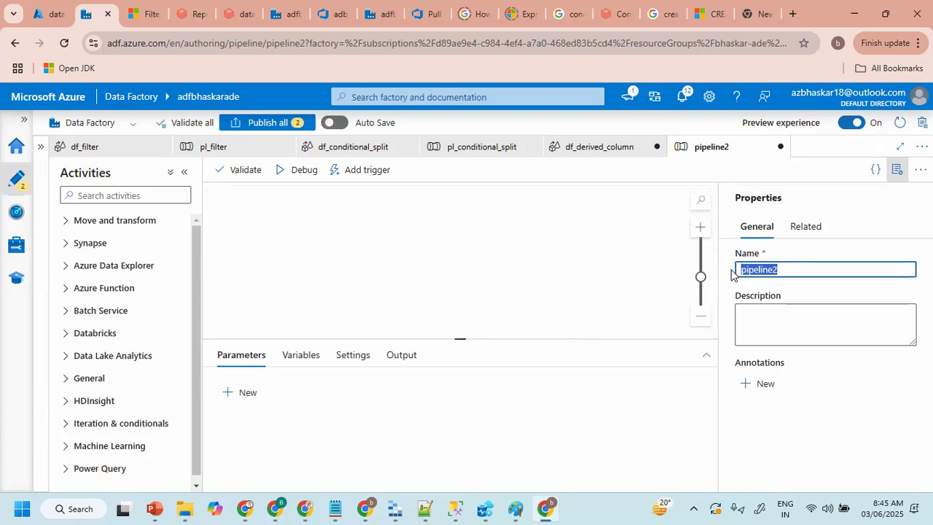
{"action": "type", "text": "pl_derived_colum"}
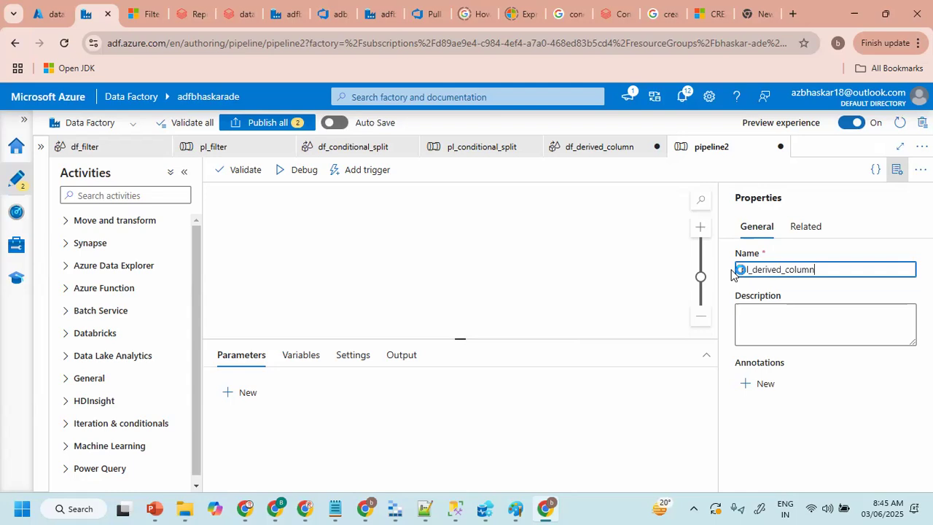
{"action": "left_click", "coordinate": [896, 169]}
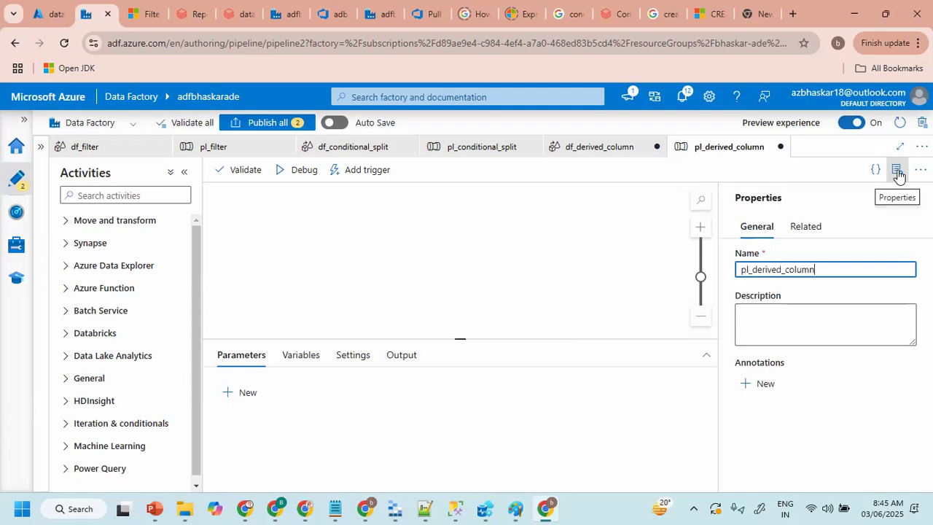
- Add a Data flow activity to pl_derived_column and set its data flow to df_derived_column
{"action": "left_click", "coordinate": [75, 220]}
{"action": "left_click_drag", "start_coordinate": [87, 271], "coordinate": [375, 221]}
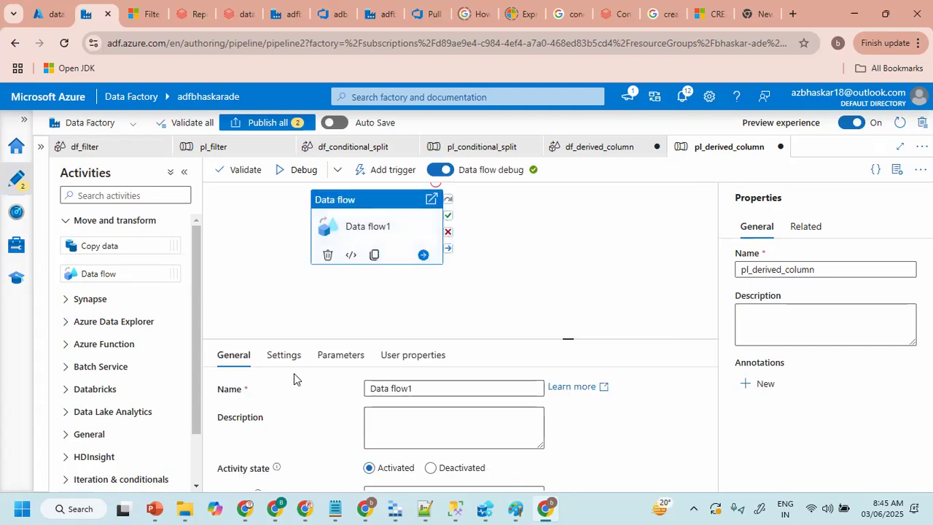
{"action": "left_click", "coordinate": [283, 355]}
{"action": "left_click", "coordinate": [385, 390]}
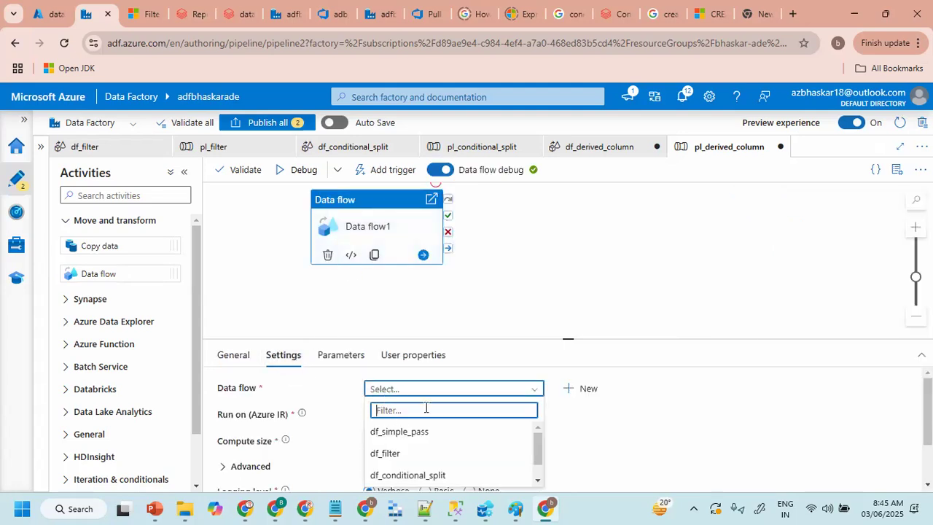
{"action": "left_click_drag", "start_coordinate": [437, 339], "coordinate": [438, 291]}
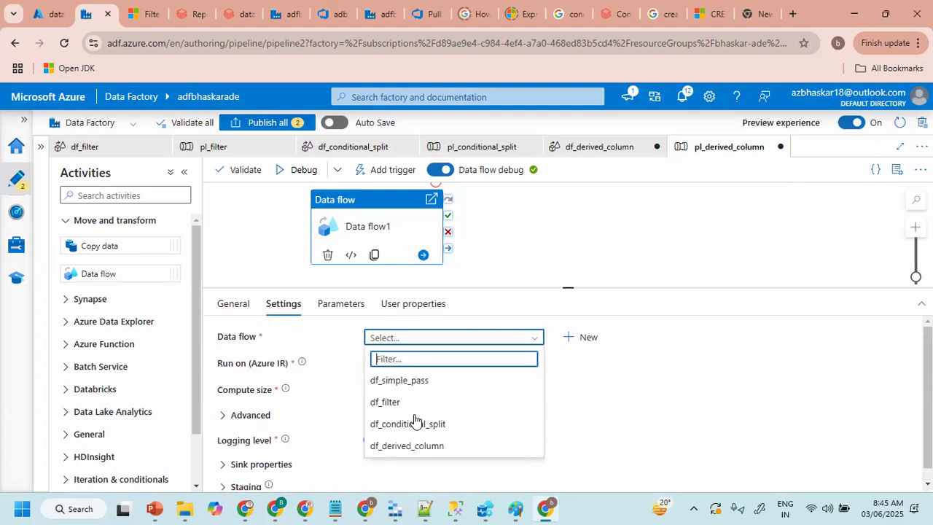
{"action": "left_click", "coordinate": [389, 446]}
{"action": "left_click", "coordinate": [533, 263]}
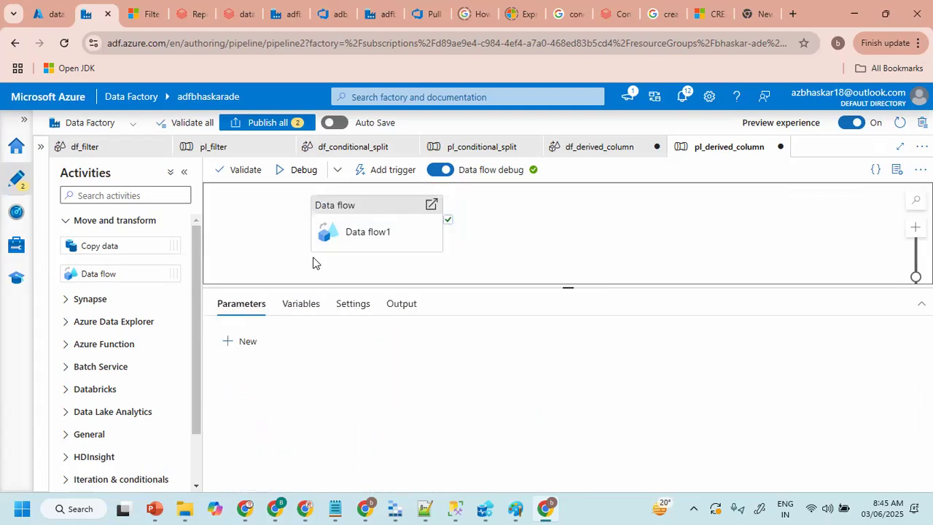
- Try to debug-run the pipeline, dismiss the validation output, and check the Data flow1 settings and the df_derived_column data flow
{"action": "left_click", "coordinate": [302, 169]}
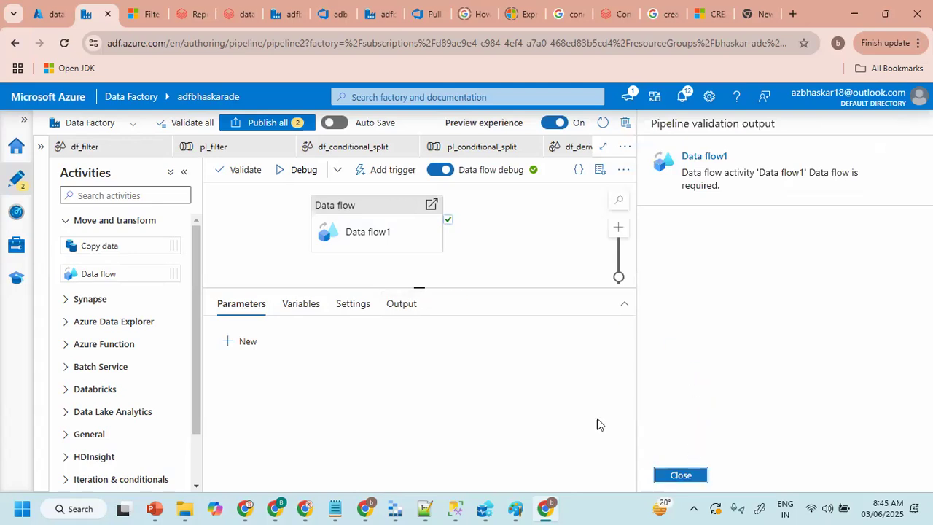
{"action": "left_click", "coordinate": [664, 475]}
{"action": "left_click", "coordinate": [399, 231]}
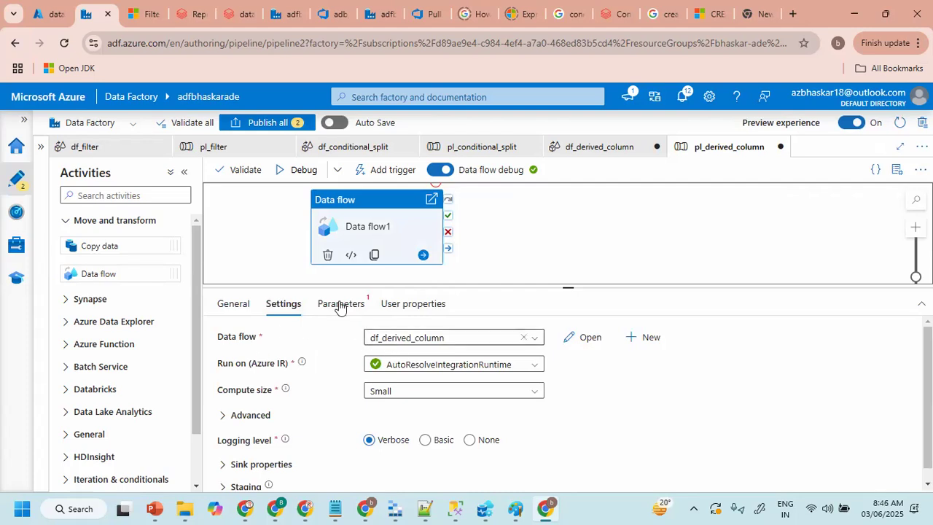
{"action": "left_click", "coordinate": [596, 149]}
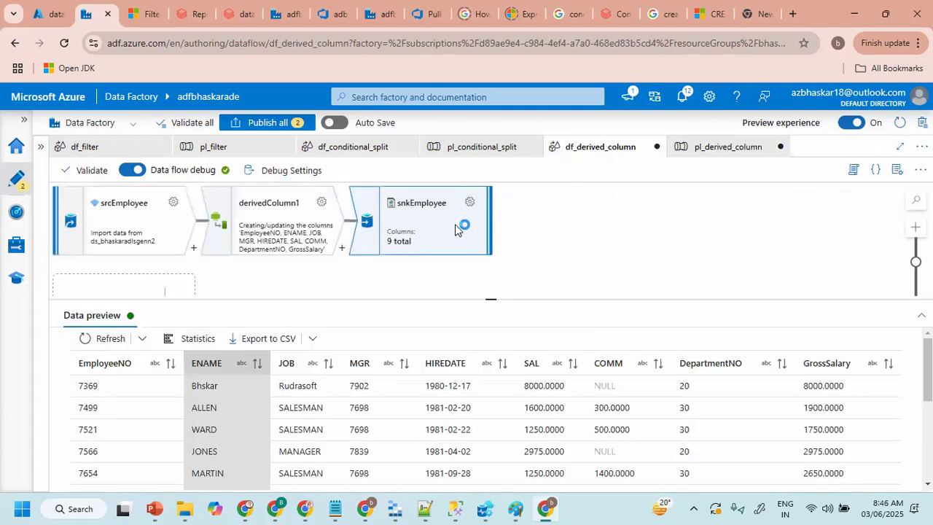
{"action": "left_click", "coordinate": [721, 147]}
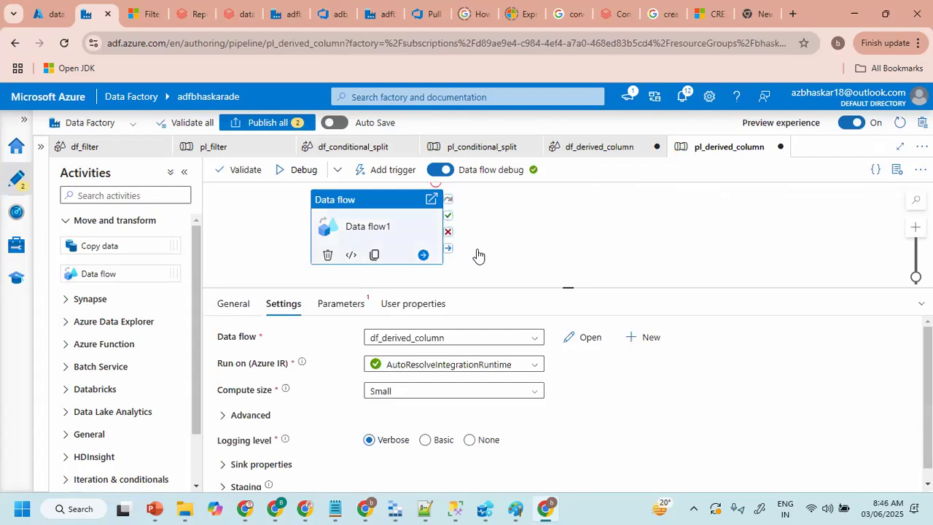
{"action": "left_click", "coordinate": [544, 252]}
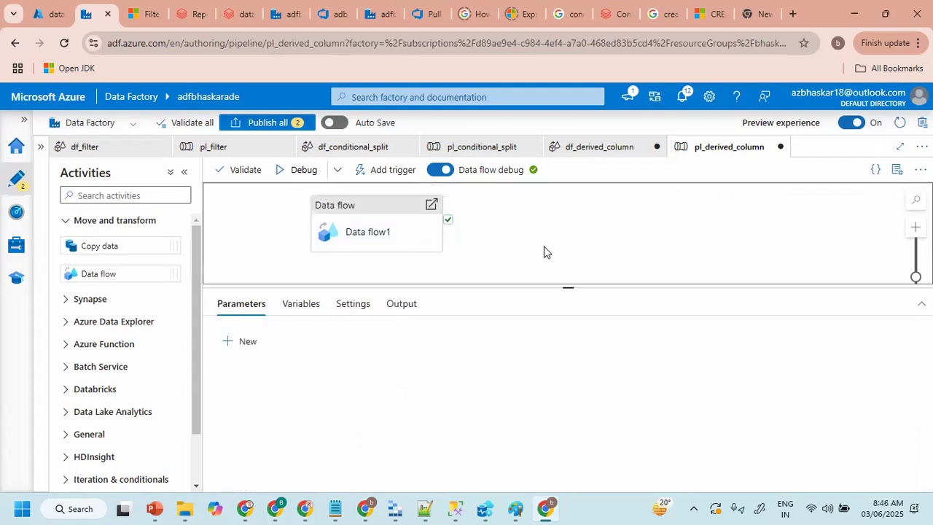
- Start a debug run of pl_derived_column and keep refreshing its run status until the run ends
{"action": "left_click", "coordinate": [284, 177]}
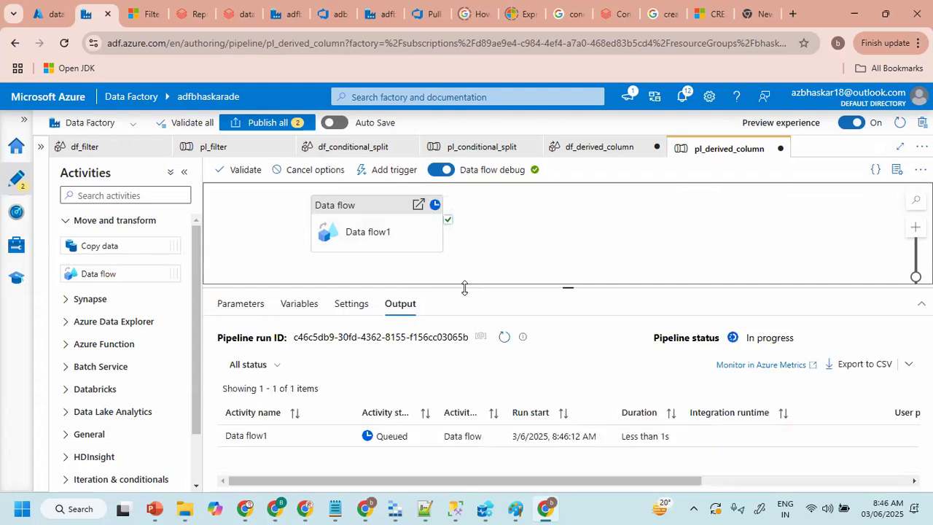
{"action": "left_click", "coordinate": [503, 337]}
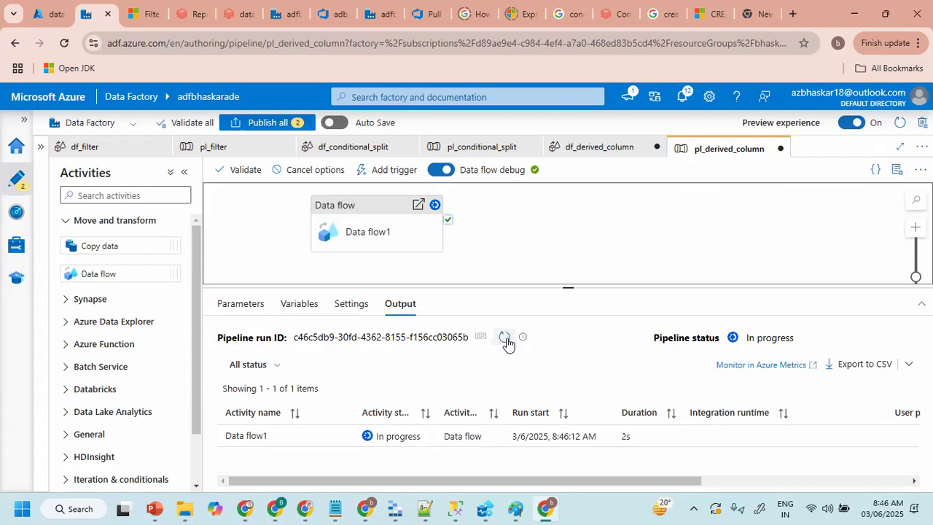
{"action": "left_click", "coordinate": [504, 338]}
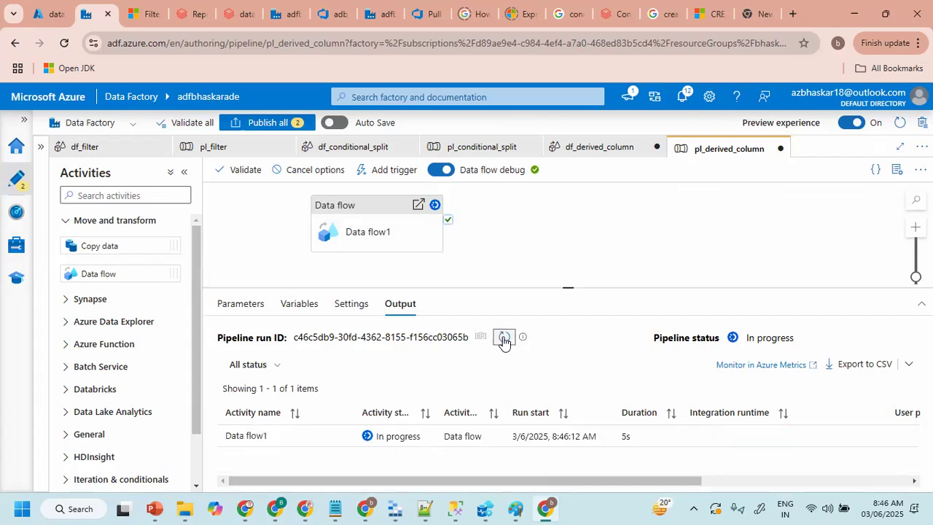
{"action": "left_click", "coordinate": [503, 338]}
{"action": "left_click", "coordinate": [503, 338]}
{"action": "left_click", "coordinate": [504, 336]}
{"action": "left_click", "coordinate": [504, 337]}
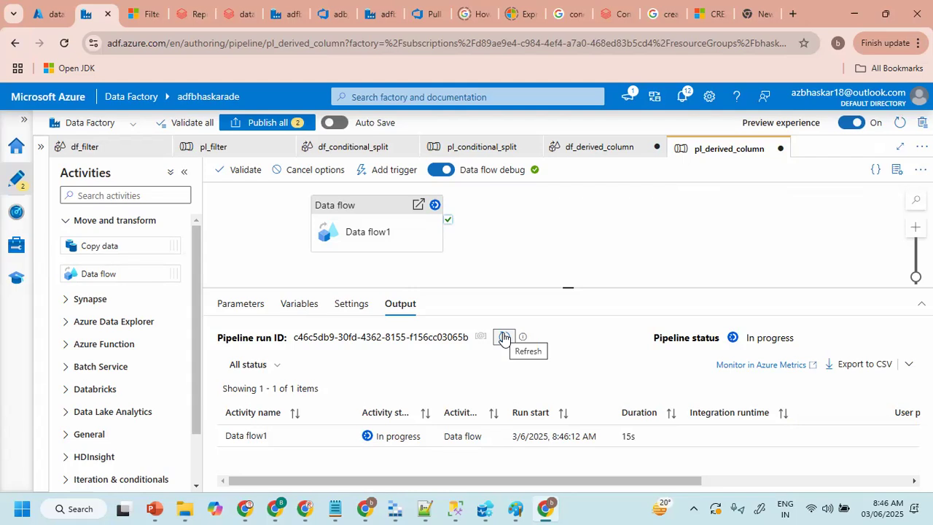
{"action": "left_click", "coordinate": [504, 337]}
{"action": "left_click", "coordinate": [504, 337]}
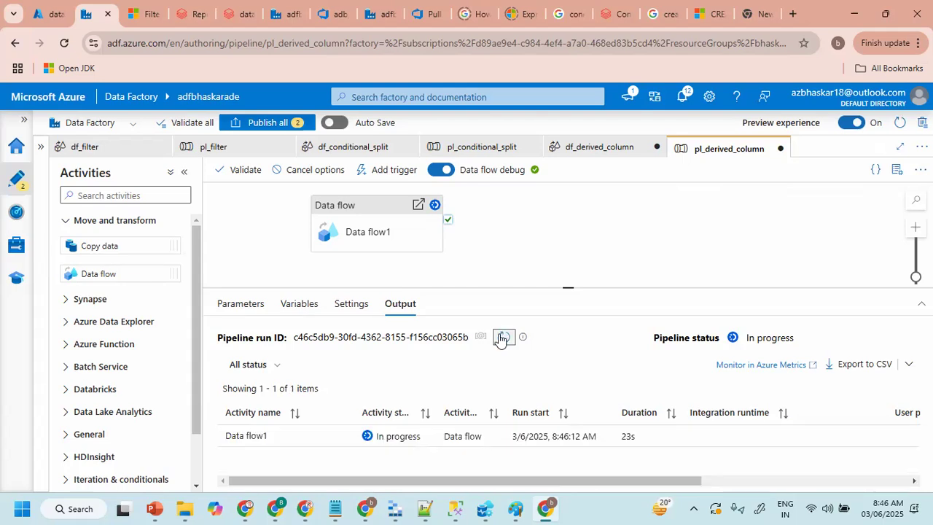
{"action": "left_click", "coordinate": [504, 339]}
{"action": "left_click", "coordinate": [502, 339]}
{"action": "left_click", "coordinate": [502, 339]}
{"action": "left_click", "coordinate": [502, 338]}
{"action": "left_click", "coordinate": [502, 338]}
{"action": "left_click", "coordinate": [502, 338]}
{"action": "left_click", "coordinate": [501, 338]}
{"action": "left_click", "coordinate": [501, 338]}
{"action": "left_click", "coordinate": [502, 338]}
{"action": "left_click", "coordinate": [502, 339]}
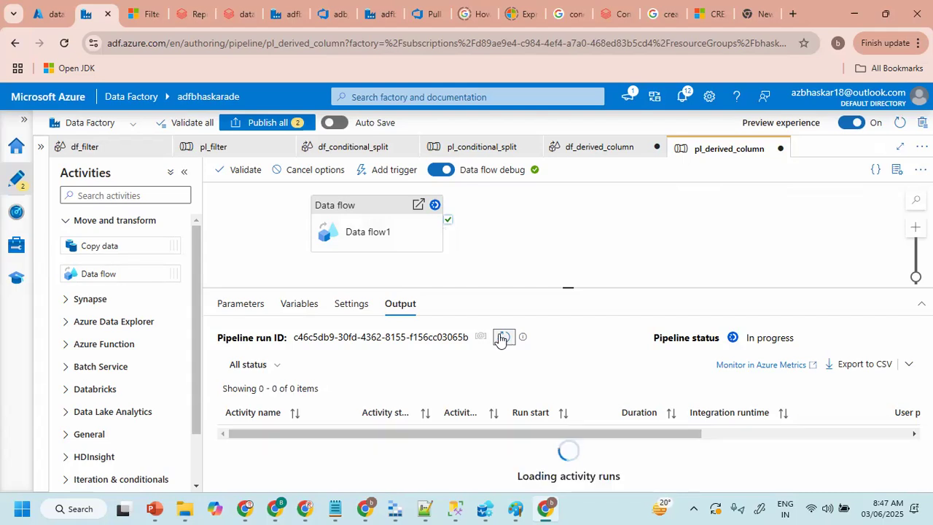
{"action": "left_click", "coordinate": [504, 339]}
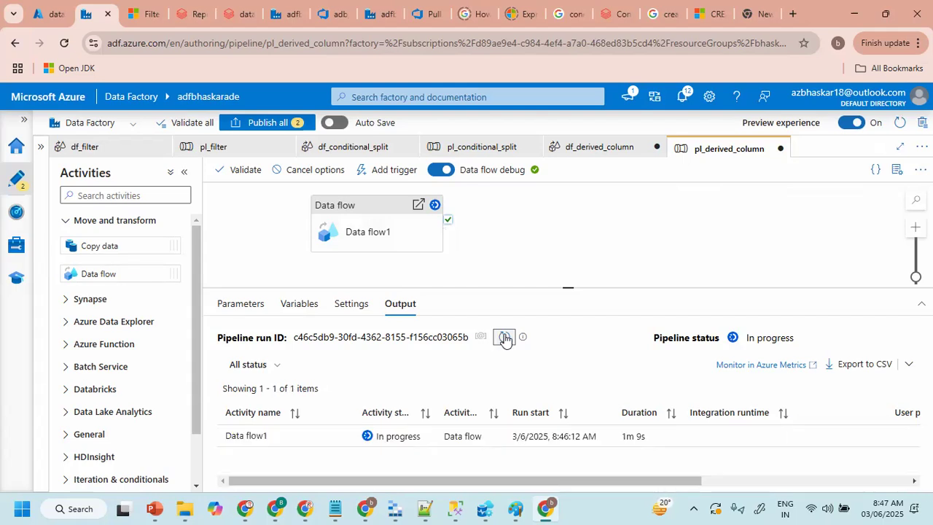
{"action": "left_click", "coordinate": [504, 339]}
{"action": "left_click", "coordinate": [505, 339]}
{"action": "left_click", "coordinate": [504, 338]}
{"action": "left_click", "coordinate": [503, 337]}
{"action": "left_click", "coordinate": [505, 338]}
{"action": "left_click", "coordinate": [505, 338]}
{"action": "left_click", "coordinate": [505, 337]}
{"action": "left_click", "coordinate": [503, 338]}
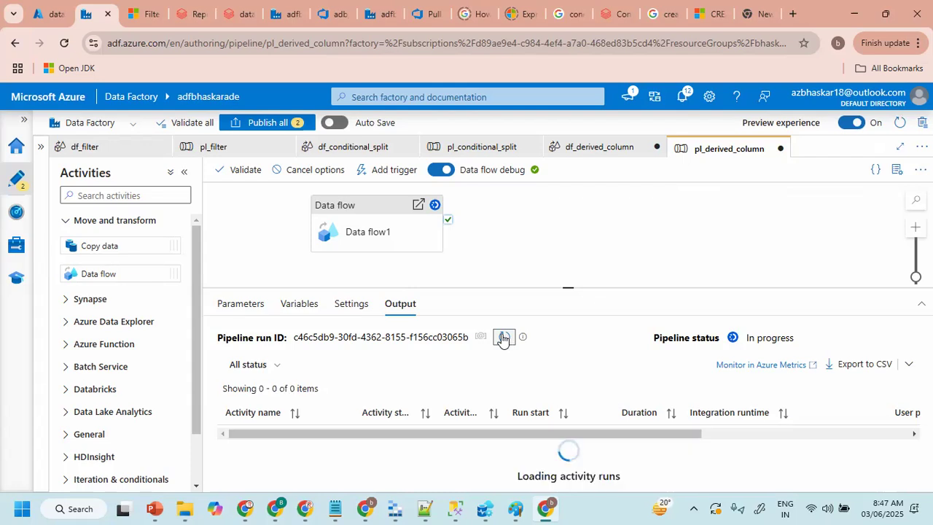
{"action": "left_click", "coordinate": [502, 338]}
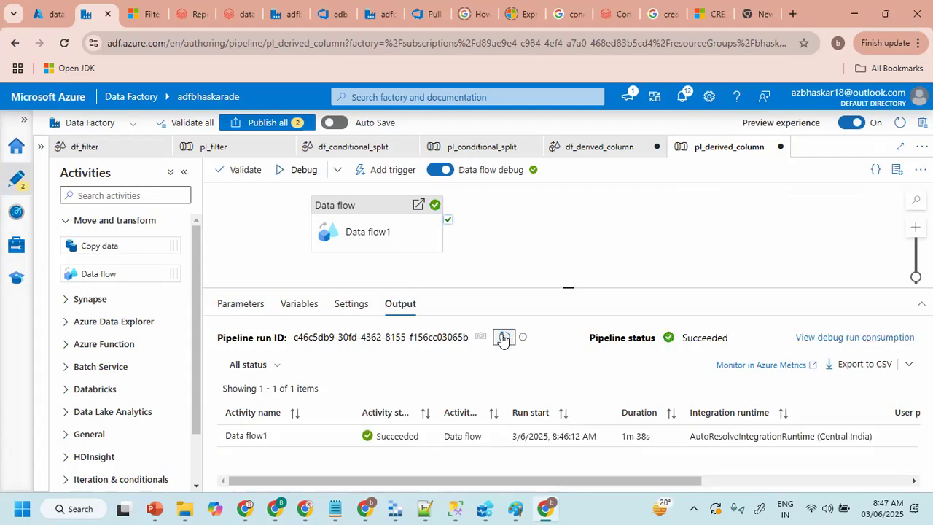
{"action": "left_click", "coordinate": [502, 338]}
- In the Azure portal, refresh the datafiles output folder and view the contents of the part-00000 CSV file in employee_derived
{"action": "left_click", "coordinate": [45, 14]}
{"action": "left_click", "coordinate": [357, 185]}
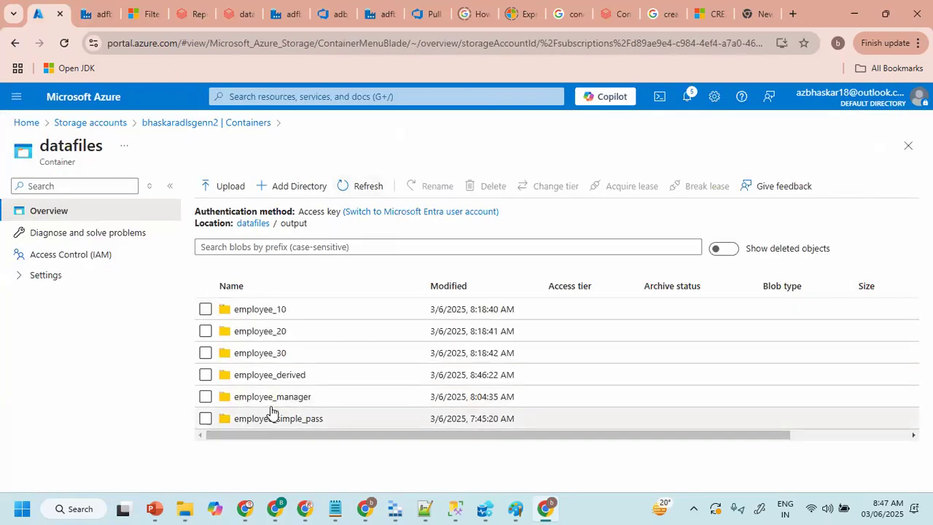
{"action": "left_click", "coordinate": [271, 379]}
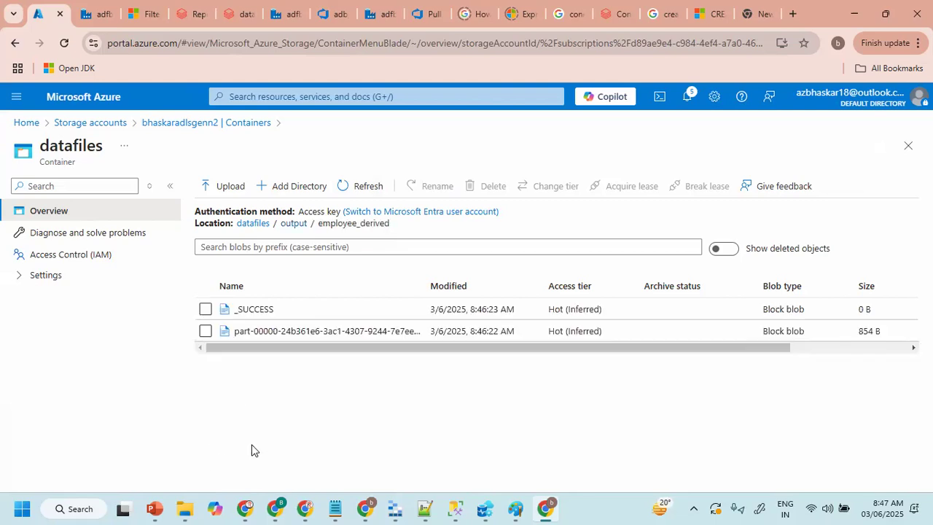
{"action": "left_click", "coordinate": [320, 332]}
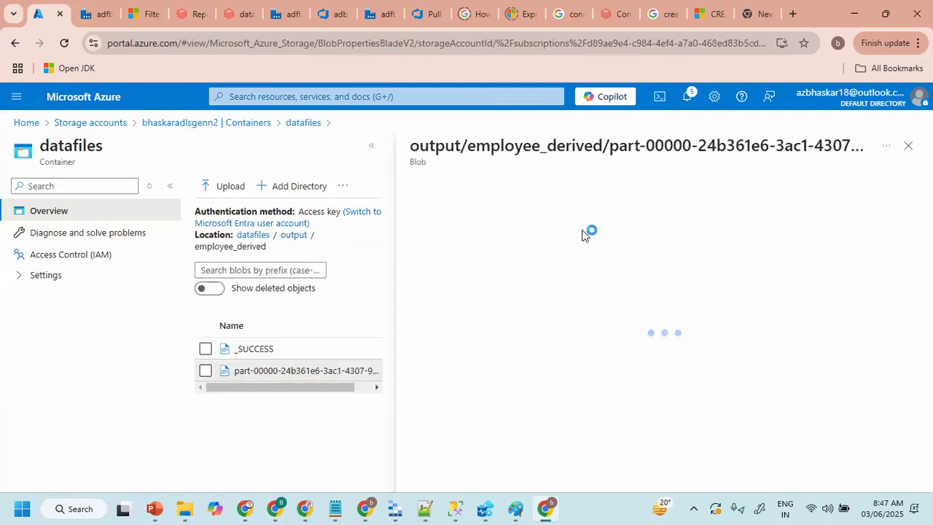
{"action": "left_click", "coordinate": [531, 218]}
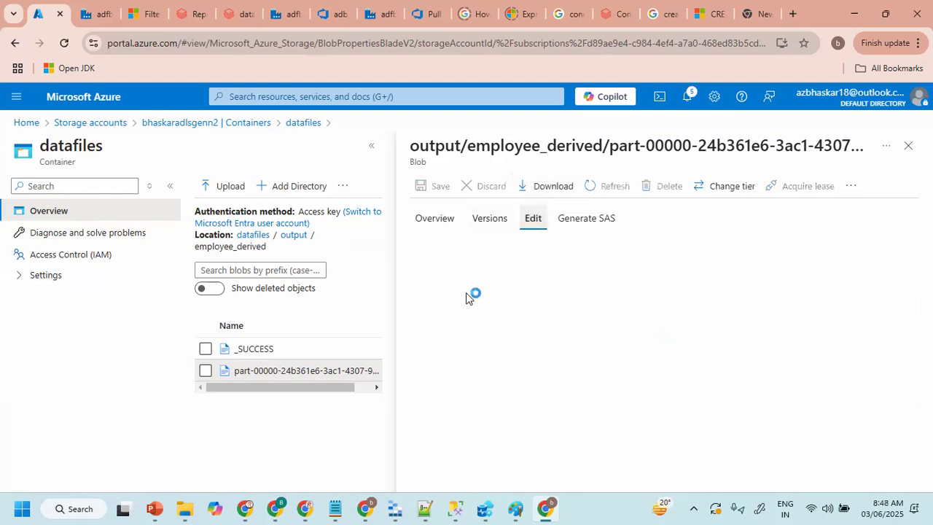
{"action": "left_click", "coordinate": [568, 423]}
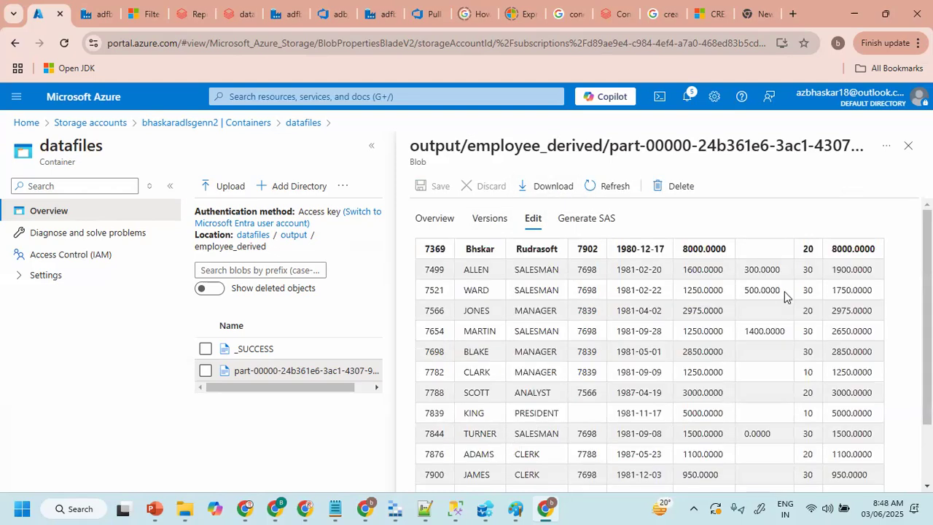
{"action": "left_click", "coordinate": [370, 145]}
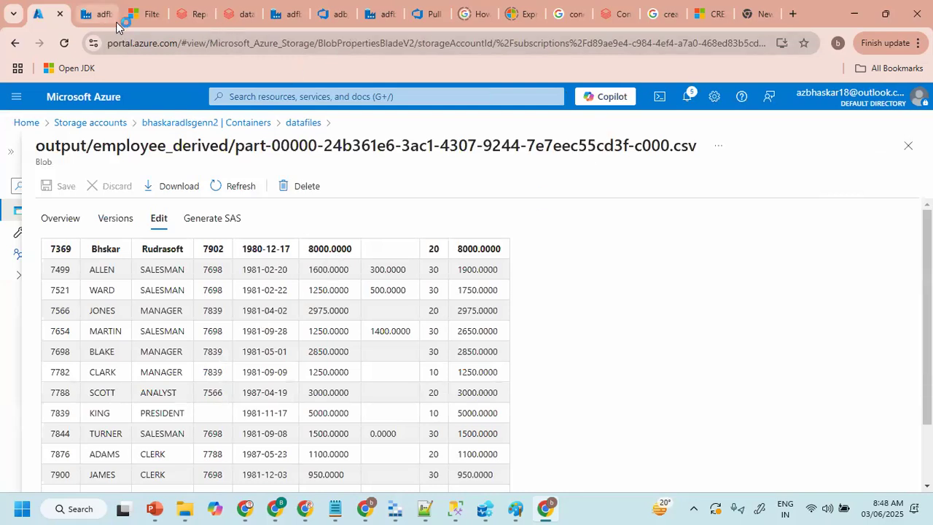
- Back in Data Factory, enable First row as header for the snkEmployee sink in df_derived_column and close its settings
{"action": "left_click", "coordinate": [99, 10]}
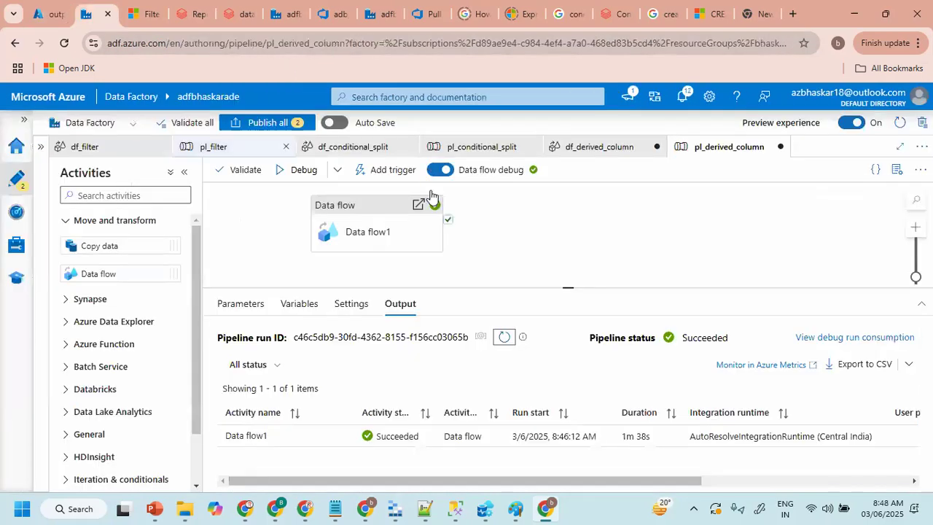
{"action": "left_click", "coordinate": [626, 148]}
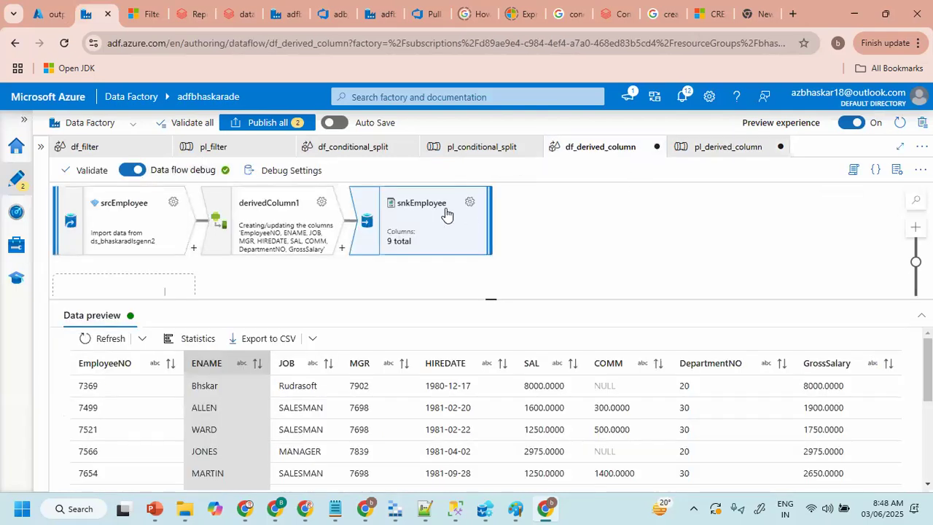
{"action": "left_click", "coordinate": [470, 204]}
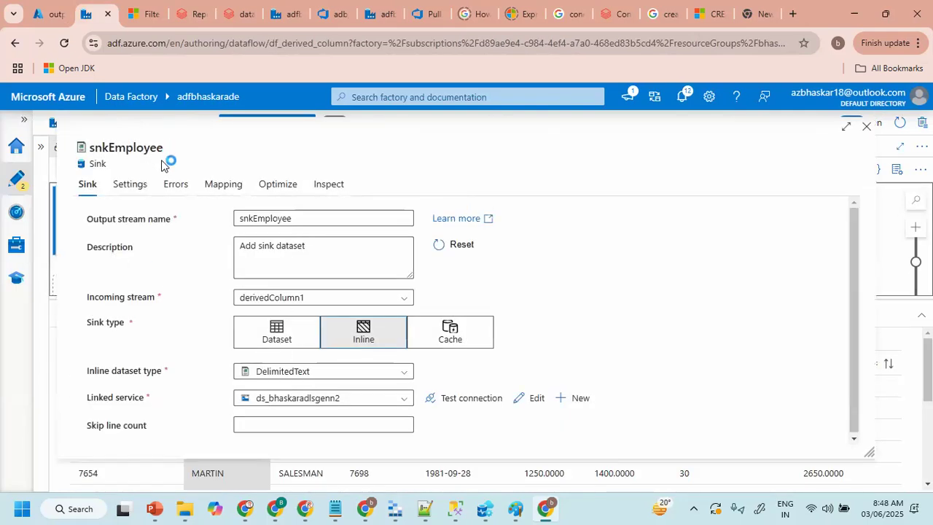
{"action": "left_click", "coordinate": [142, 190]}
{"action": "scroll", "coordinate": [208, 416], "scroll_direction": "down", "scroll_amount": 2}
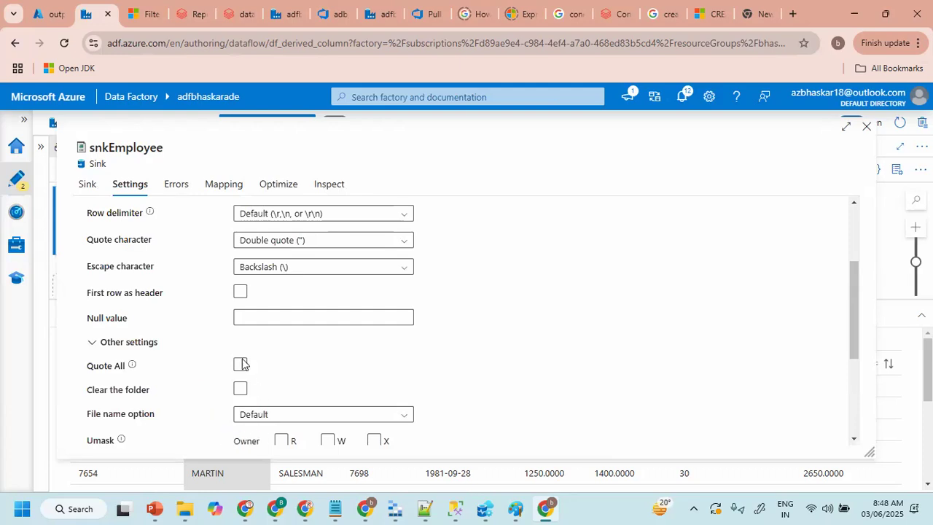
{"action": "left_click", "coordinate": [238, 294]}
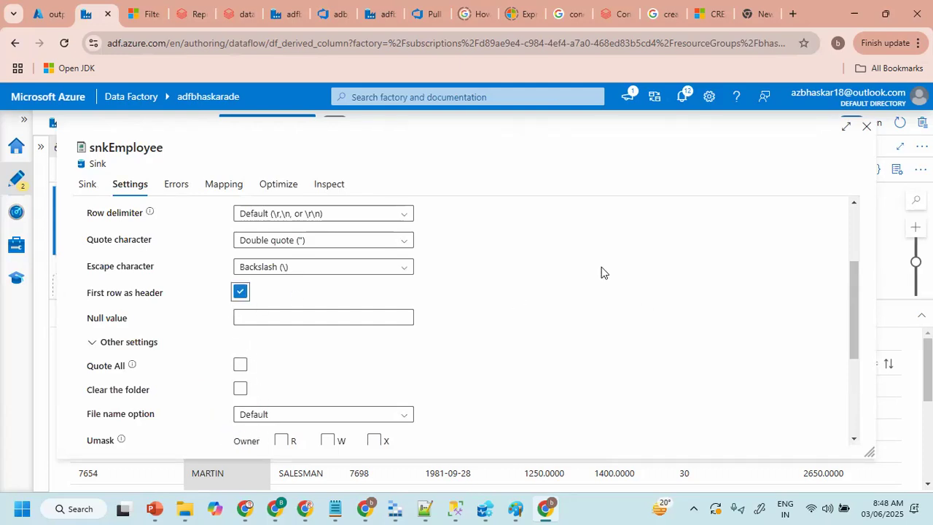
{"action": "left_click", "coordinate": [866, 127]}
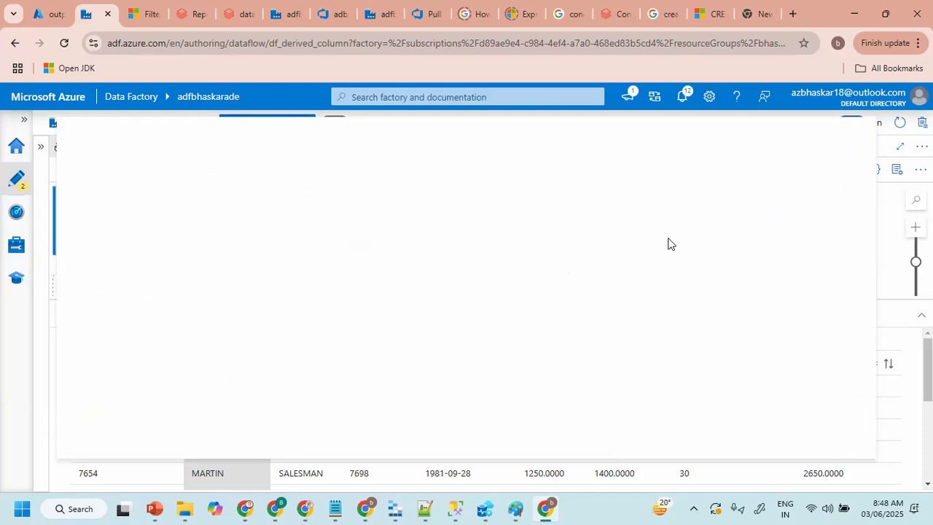
- In the Azure portal, close the CSV file and delete the employee_derived folder with its contents from datafiles/output
{"action": "left_click", "coordinate": [47, 14]}
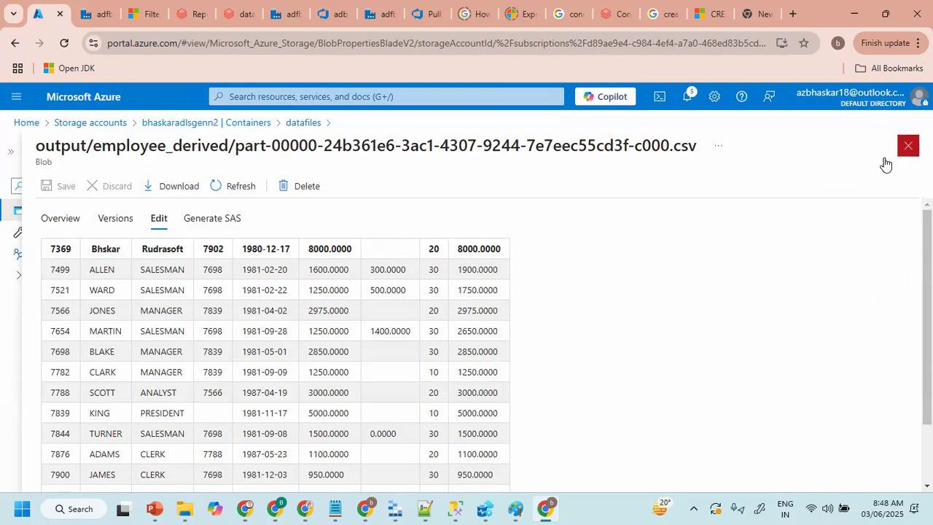
{"action": "left_click", "coordinate": [907, 147]}
{"action": "left_click", "coordinate": [293, 225]}
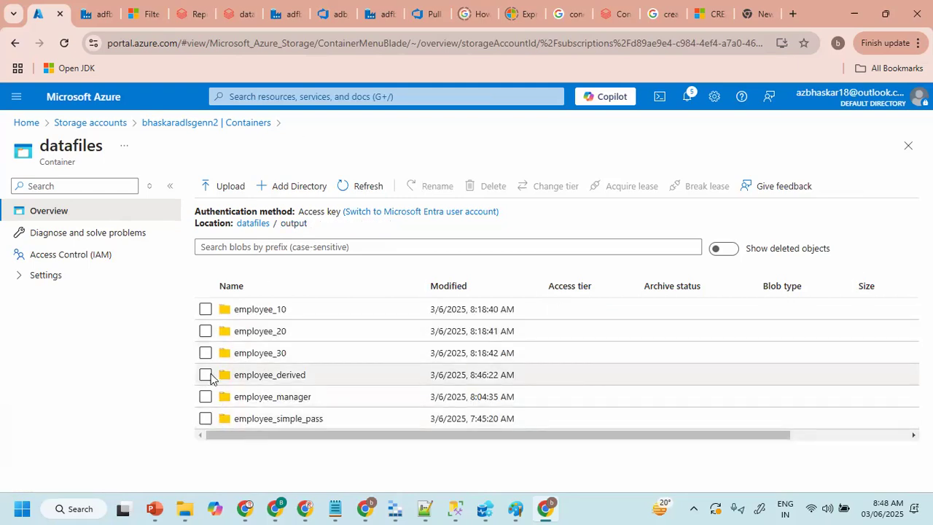
{"action": "left_click", "coordinate": [206, 375]}
{"action": "left_click", "coordinate": [488, 188]}
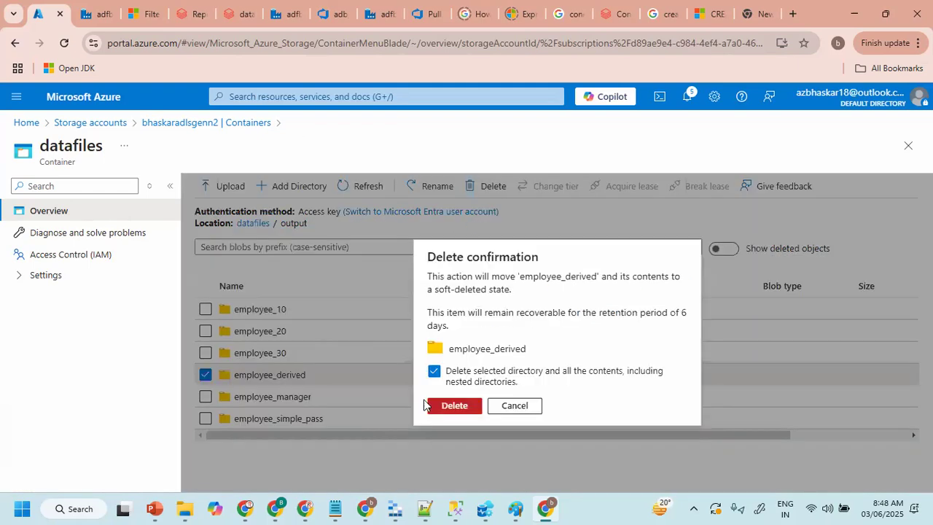
{"action": "left_click", "coordinate": [448, 409]}
- Return to Data Factory and start another debug run of pl_derived_column
{"action": "key", "text": "ctrl+Tab"}
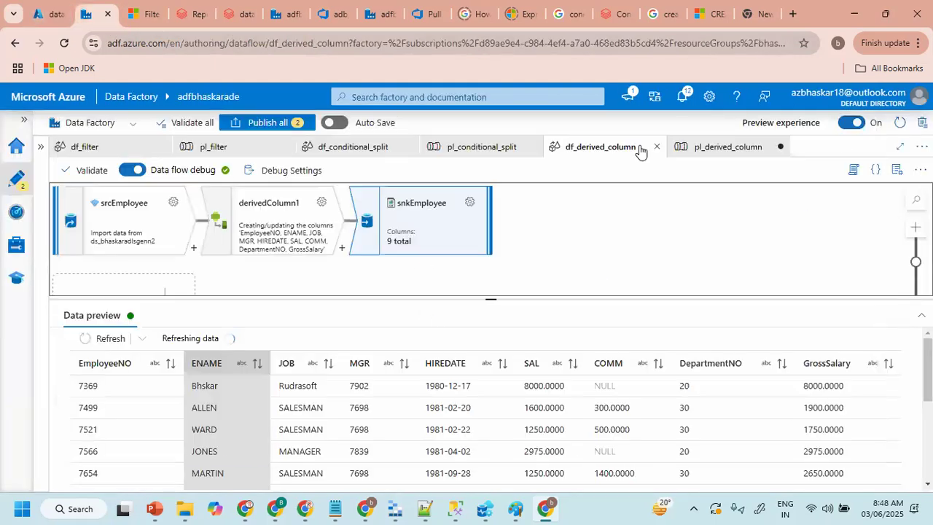
{"action": "left_click", "coordinate": [708, 151]}
{"action": "left_click", "coordinate": [287, 172]}
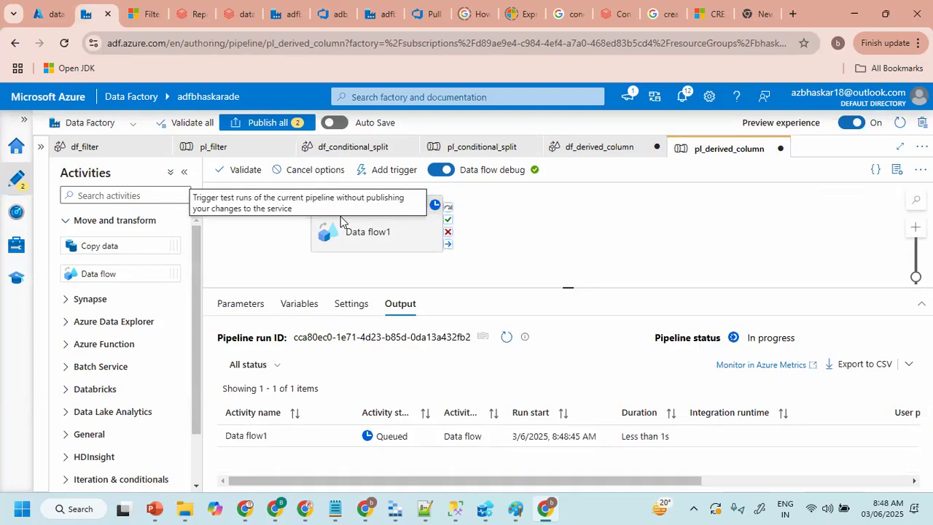
- Refresh the pl_derived_column debug run status repeatedly to follow the progress of the Data flow1 activity
{"action": "left_click", "coordinate": [504, 337]}
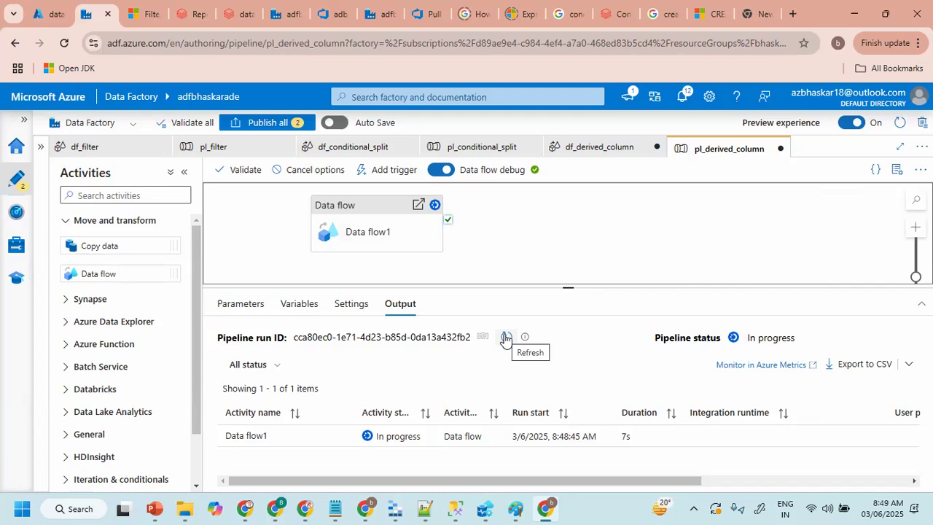
{"action": "left_click", "coordinate": [504, 337]}
{"action": "left_click", "coordinate": [504, 337]}
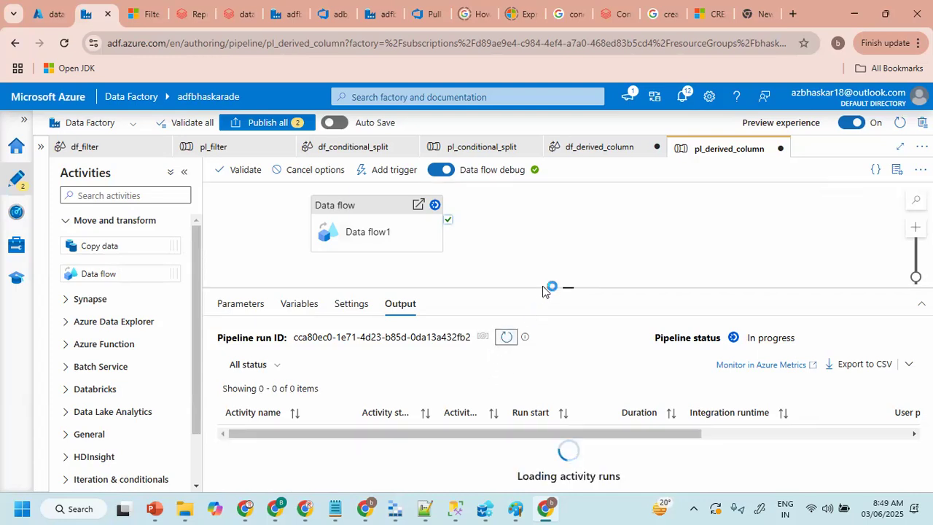
{"action": "left_click_drag", "start_coordinate": [541, 286], "coordinate": [547, 239]}
{"action": "left_click", "coordinate": [506, 290]}
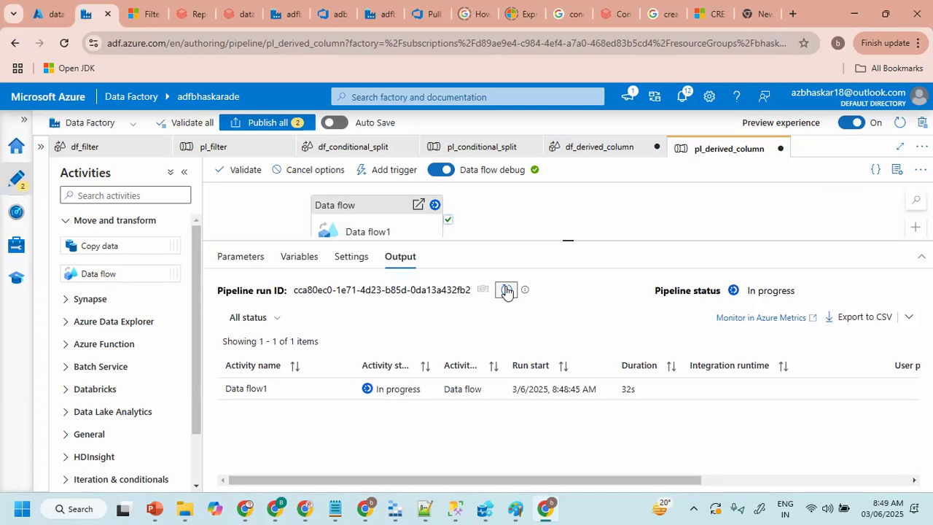
{"action": "left_click", "coordinate": [505, 291]}
{"action": "left_click", "coordinate": [505, 292]}
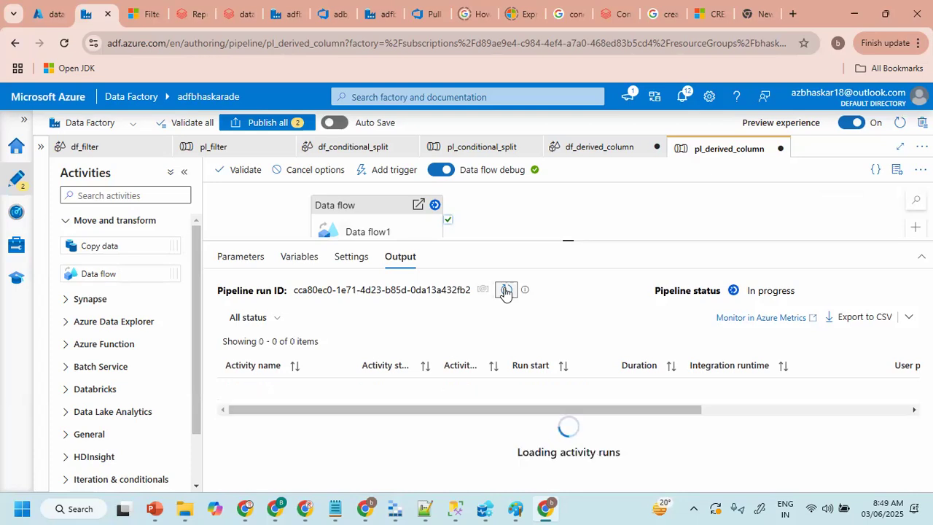
{"action": "left_click", "coordinate": [505, 292]}
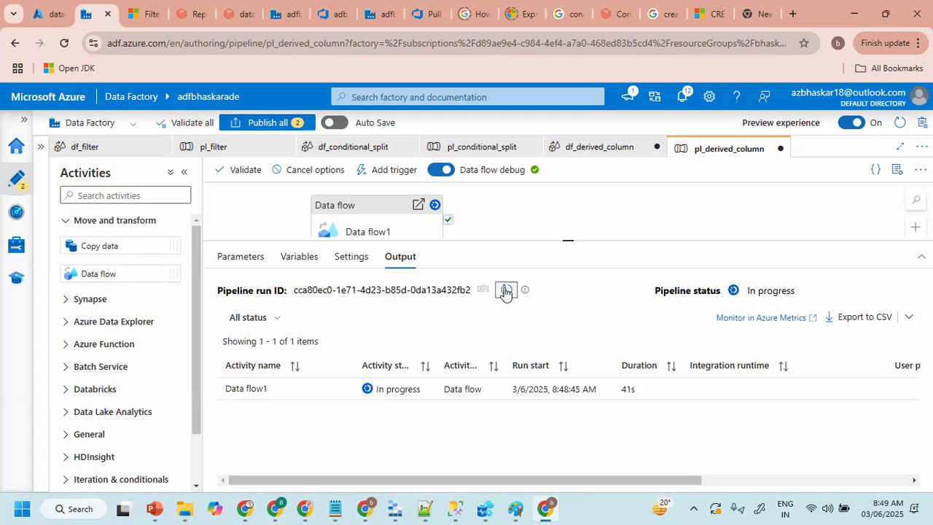
{"action": "left_click", "coordinate": [505, 292]}
{"action": "left_click", "coordinate": [505, 291]}
{"action": "left_click", "coordinate": [505, 289]}
{"action": "left_click", "coordinate": [505, 290]}
{"action": "left_click", "coordinate": [506, 289]}
{"action": "left_click", "coordinate": [506, 290]}
{"action": "left_click", "coordinate": [505, 290]}
{"action": "left_click", "coordinate": [505, 290]}
{"action": "left_click", "coordinate": [505, 290]}
{"action": "left_click", "coordinate": [505, 290]}
{"action": "left_click", "coordinate": [505, 291]}
{"action": "left_click", "coordinate": [505, 291]}
{"action": "left_click", "coordinate": [505, 290]}
{"action": "left_click", "coordinate": [504, 291]}
{"action": "left_click", "coordinate": [505, 291]}
{"action": "left_click", "coordinate": [505, 290]}
{"action": "left_click", "coordinate": [505, 291]}
{"action": "left_click", "coordinate": [505, 291]}
{"action": "left_click", "coordinate": [505, 291]}
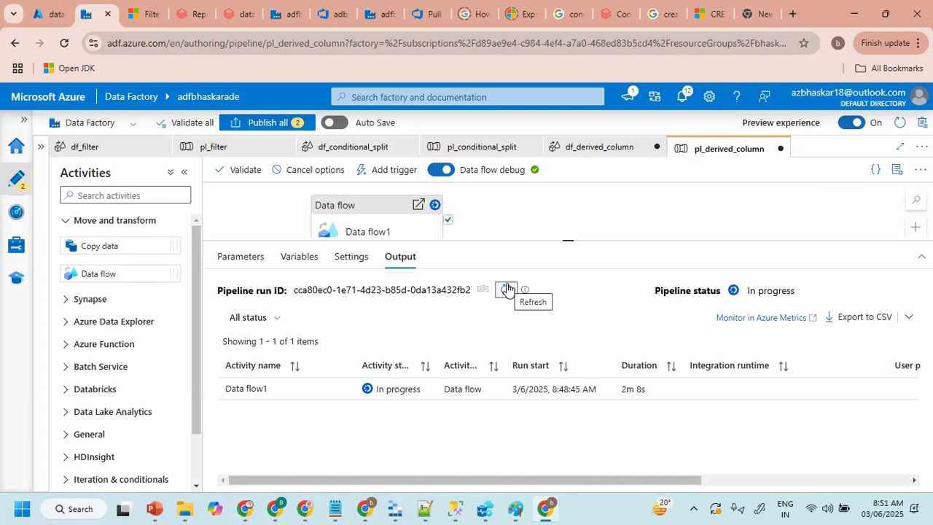
{"action": "left_click", "coordinate": [506, 289]}
{"action": "left_click", "coordinate": [506, 289]}
{"action": "left_click", "coordinate": [506, 290]}
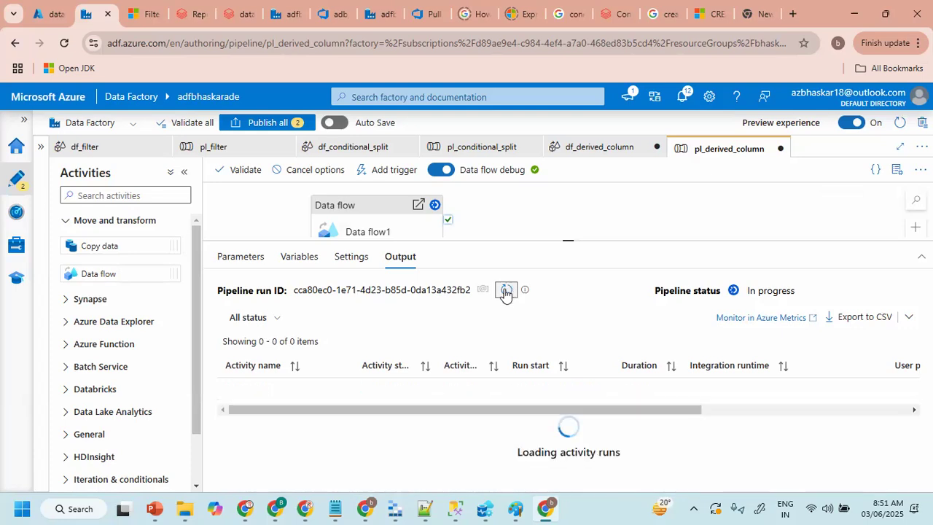
{"action": "left_click", "coordinate": [505, 290]}
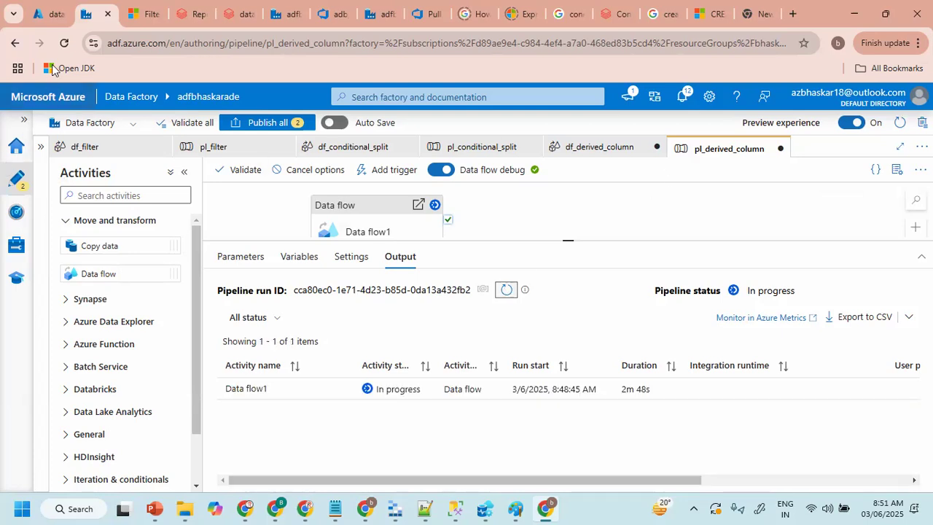
{"action": "left_click", "coordinate": [47, 13]}
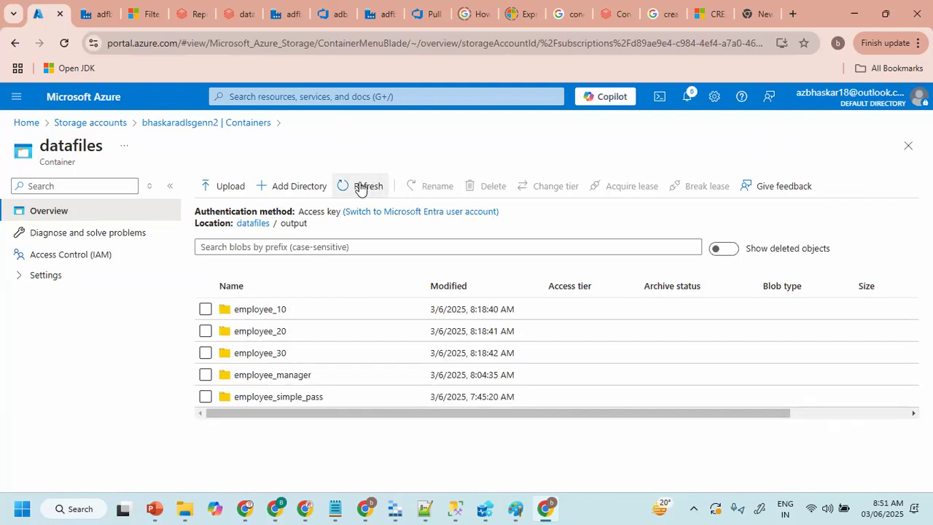
{"action": "left_click", "coordinate": [104, 16]}
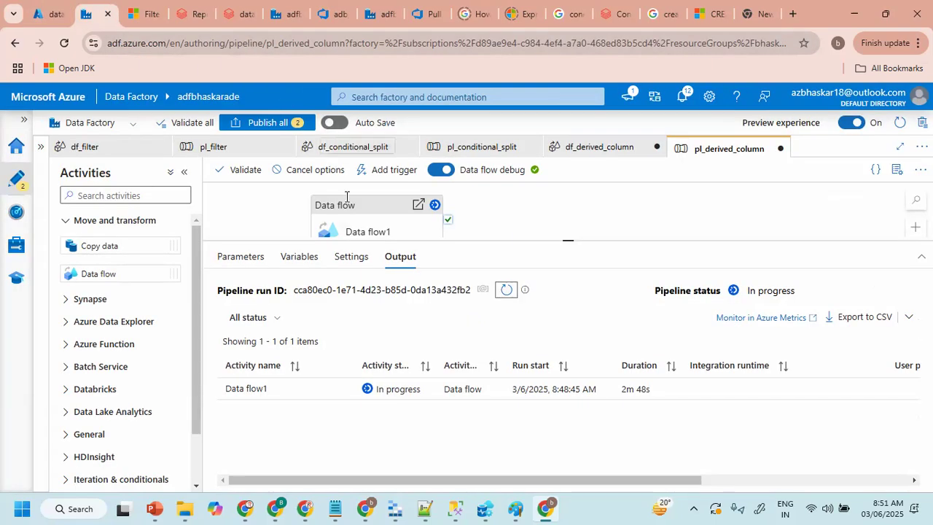
{"action": "left_click", "coordinate": [505, 289]}
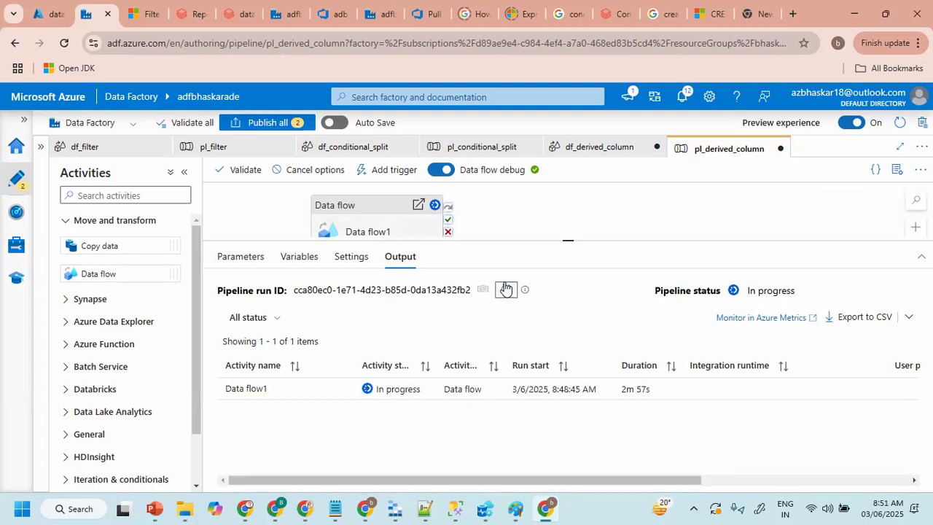
{"action": "left_click", "coordinate": [530, 218]}
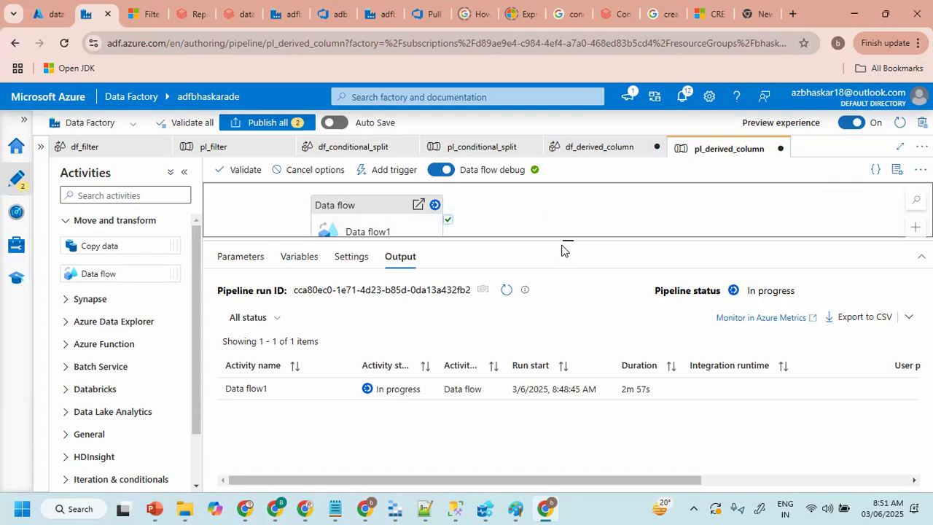
{"action": "left_click_drag", "start_coordinate": [567, 240], "coordinate": [569, 296]}
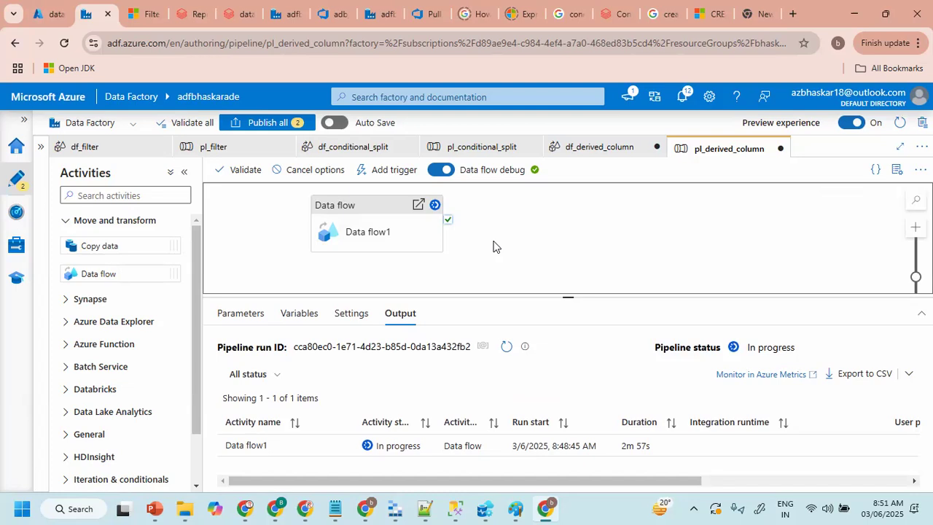
{"action": "left_click", "coordinate": [506, 346]}
{"action": "mouse_move", "coordinate": [486, 200]}
{"action": "left_mouse_down"}
{"action": "mouse_move", "coordinate": [602, 194]}
{"action": "mouse_move", "coordinate": [656, 204]}
{"action": "mouse_move", "coordinate": [733, 193]}
{"action": "mouse_move", "coordinate": [724, 200]}
{"action": "mouse_move", "coordinate": [745, 204]}
{"action": "mouse_move", "coordinate": [771, 194]}
{"action": "left_mouse_up"}
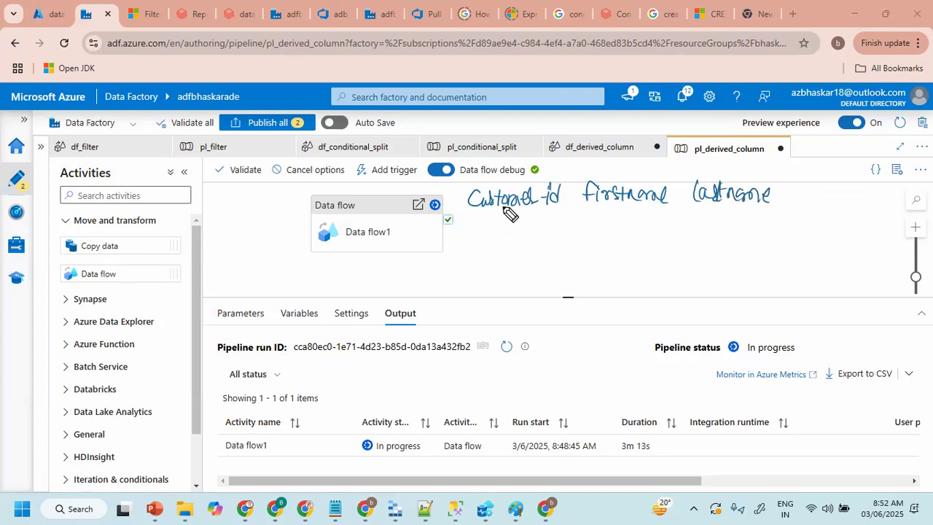
{"action": "left_click_drag", "start_coordinate": [470, 214], "coordinate": [666, 208]}
{"action": "left_click_drag", "start_coordinate": [686, 210], "coordinate": [764, 207]}
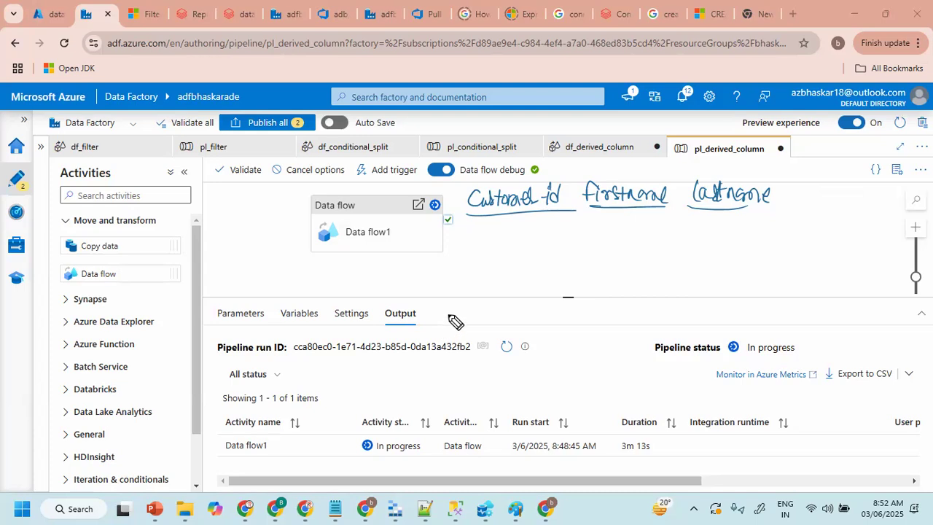
{"action": "mouse_move", "coordinate": [464, 311]}
{"action": "left_mouse_down"}
{"action": "mouse_move", "coordinate": [541, 316]}
{"action": "mouse_move", "coordinate": [561, 313]}
{"action": "mouse_move", "coordinate": [567, 298]}
{"action": "left_mouse_up"}
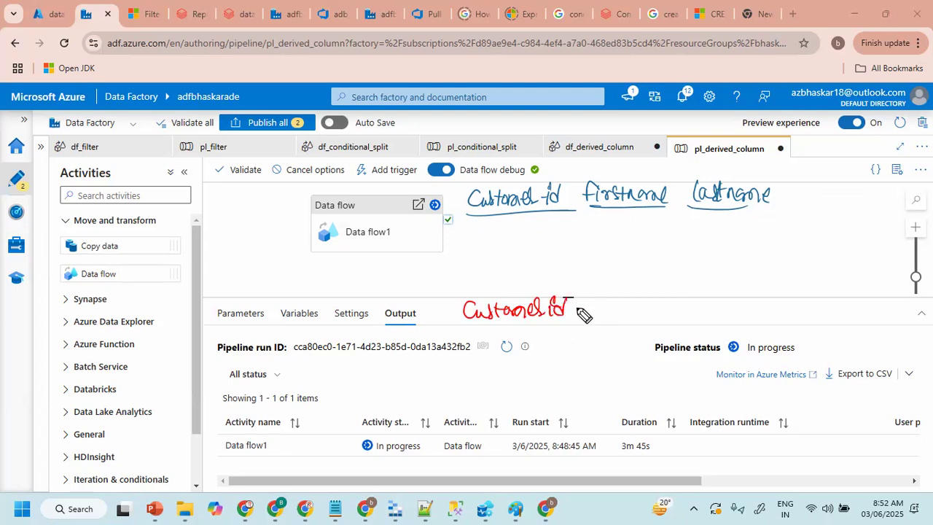
{"action": "mouse_move", "coordinate": [600, 304]}
{"action": "left_mouse_down"}
{"action": "mouse_move", "coordinate": [591, 309]}
{"action": "mouse_move", "coordinate": [682, 310]}
{"action": "mouse_move", "coordinate": [714, 298]}
{"action": "mouse_move", "coordinate": [739, 309]}
{"action": "mouse_move", "coordinate": [789, 295]}
{"action": "mouse_move", "coordinate": [857, 301]}
{"action": "mouse_move", "coordinate": [798, 309]}
{"action": "mouse_move", "coordinate": [873, 277]}
{"action": "mouse_move", "coordinate": [842, 340]}
{"action": "mouse_move", "coordinate": [873, 276]}
{"action": "left_mouse_up"}
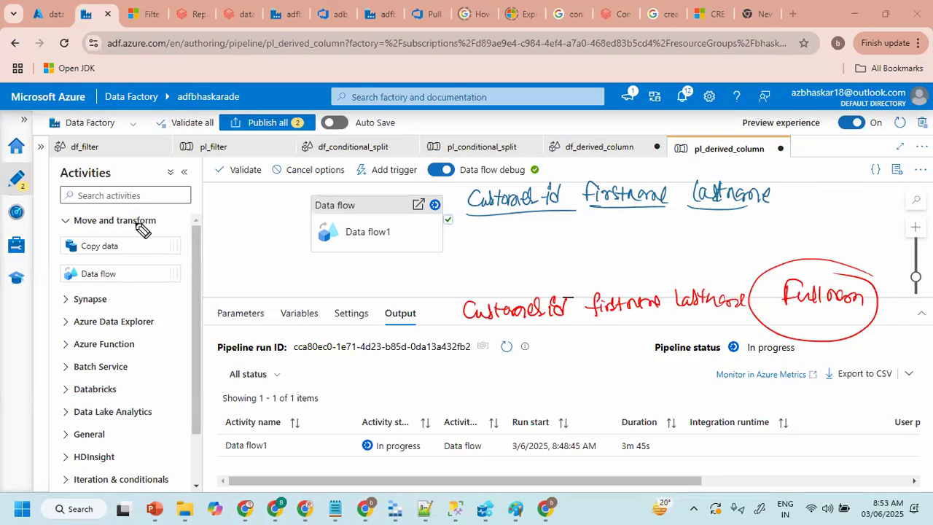
{"action": "mouse_move", "coordinate": [115, 195]}
{"action": "left_mouse_down"}
{"action": "mouse_move", "coordinate": [170, 206]}
{"action": "mouse_move", "coordinate": [211, 191]}
{"action": "left_mouse_up"}
{"action": "left_click_drag", "start_coordinate": [129, 229], "coordinate": [212, 212]}
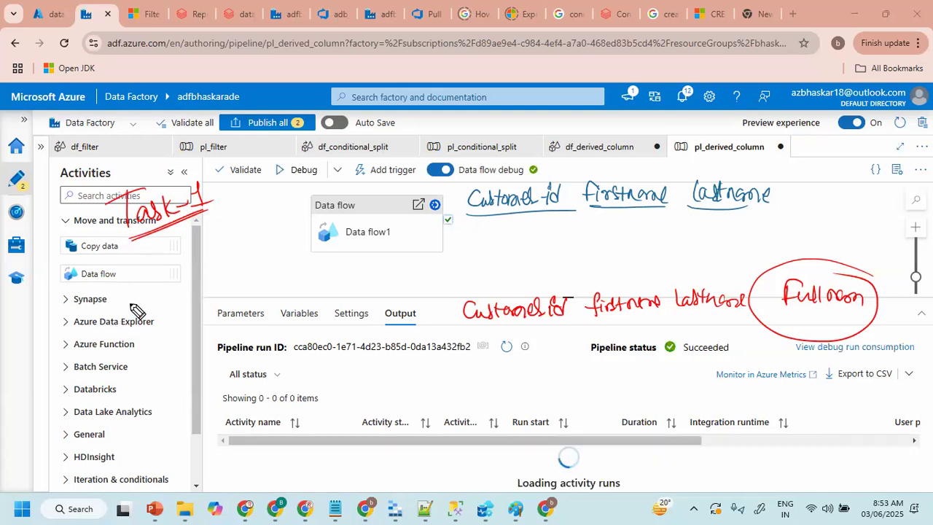
{"action": "mouse_move", "coordinate": [108, 279]}
{"action": "left_mouse_down"}
{"action": "mouse_move", "coordinate": [106, 298]}
{"action": "mouse_move", "coordinate": [118, 279]}
{"action": "left_mouse_up"}
{"action": "left_click_drag", "start_coordinate": [121, 289], "coordinate": [128, 296]}
{"action": "mouse_move", "coordinate": [137, 279]}
{"action": "left_mouse_down"}
{"action": "mouse_move", "coordinate": [135, 297]}
{"action": "mouse_move", "coordinate": [178, 272]}
{"action": "left_mouse_up"}
{"action": "left_click_drag", "start_coordinate": [115, 317], "coordinate": [162, 293]}
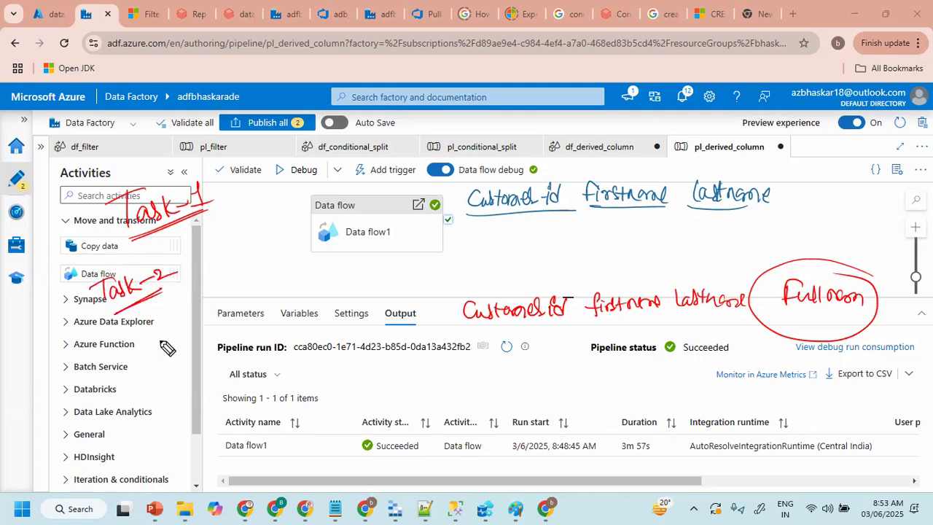
{"action": "mouse_move", "coordinate": [210, 274]}
{"action": "left_mouse_down"}
{"action": "mouse_move", "coordinate": [201, 289]}
{"action": "mouse_move", "coordinate": [321, 283]}
{"action": "mouse_move", "coordinate": [336, 271]}
{"action": "mouse_move", "coordinate": [327, 281]}
{"action": "mouse_move", "coordinate": [415, 277]}
{"action": "left_mouse_up"}
{"action": "mouse_move", "coordinate": [198, 297]}
{"action": "left_mouse_down"}
{"action": "mouse_move", "coordinate": [289, 299]}
{"action": "mouse_move", "coordinate": [394, 284]}
{"action": "left_mouse_up"}
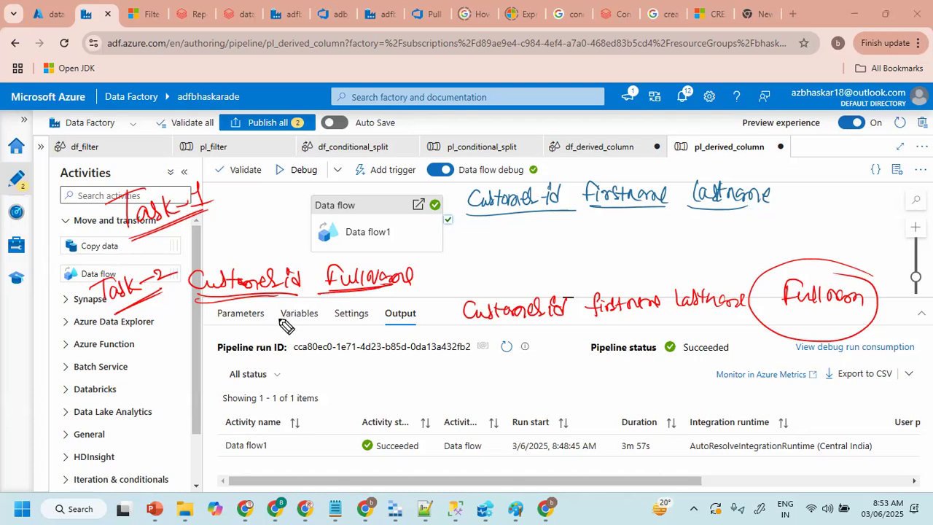
{"action": "left_click_drag", "start_coordinate": [418, 274], "coordinate": [508, 267]}
{"action": "mouse_move", "coordinate": [486, 257]}
{"action": "left_mouse_down"}
{"action": "mouse_move", "coordinate": [501, 276]}
{"action": "mouse_move", "coordinate": [536, 260]}
{"action": "mouse_move", "coordinate": [576, 259]}
{"action": "left_mouse_up"}
{"action": "left_click_drag", "start_coordinate": [594, 262], "coordinate": [641, 259]}
{"action": "mouse_move", "coordinate": [651, 255]}
{"action": "left_mouse_down"}
{"action": "mouse_move", "coordinate": [669, 243]}
{"action": "mouse_move", "coordinate": [728, 248]}
{"action": "mouse_move", "coordinate": [765, 235]}
{"action": "mouse_move", "coordinate": [924, 219]}
{"action": "left_mouse_up"}
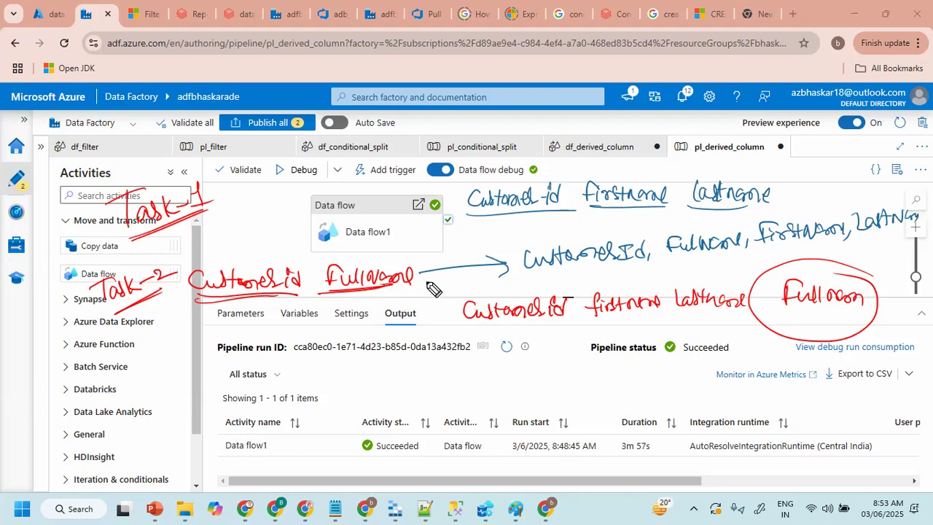
{"action": "mouse_move", "coordinate": [250, 203]}
{"action": "left_mouse_down"}
{"action": "mouse_move", "coordinate": [273, 215]}
{"action": "mouse_move", "coordinate": [266, 219]}
{"action": "mouse_move", "coordinate": [320, 186]}
{"action": "left_mouse_up"}
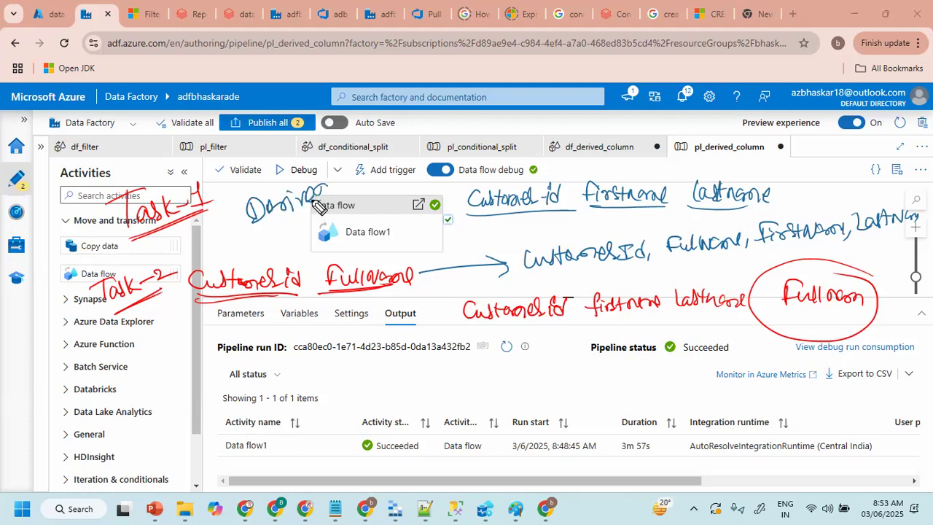
{"action": "mouse_move", "coordinate": [264, 227]}
{"action": "left_mouse_down"}
{"action": "mouse_move", "coordinate": [280, 234]}
{"action": "mouse_move", "coordinate": [326, 225]}
{"action": "left_mouse_up"}
{"action": "left_click_drag", "start_coordinate": [267, 256], "coordinate": [332, 231]}
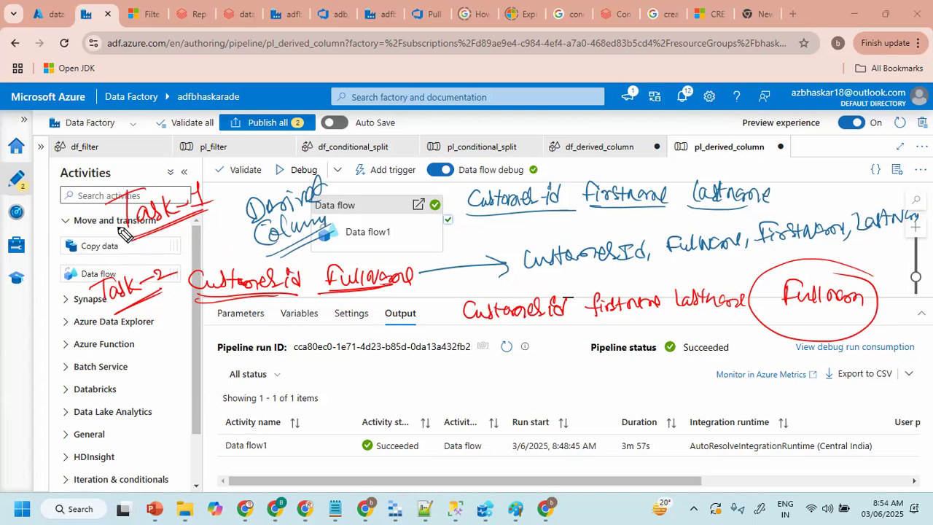
{"action": "mouse_move", "coordinate": [122, 220]}
{"action": "left_mouse_down"}
{"action": "mouse_move", "coordinate": [89, 275]}
{"action": "mouse_move", "coordinate": [92, 295]}
{"action": "left_mouse_up"}
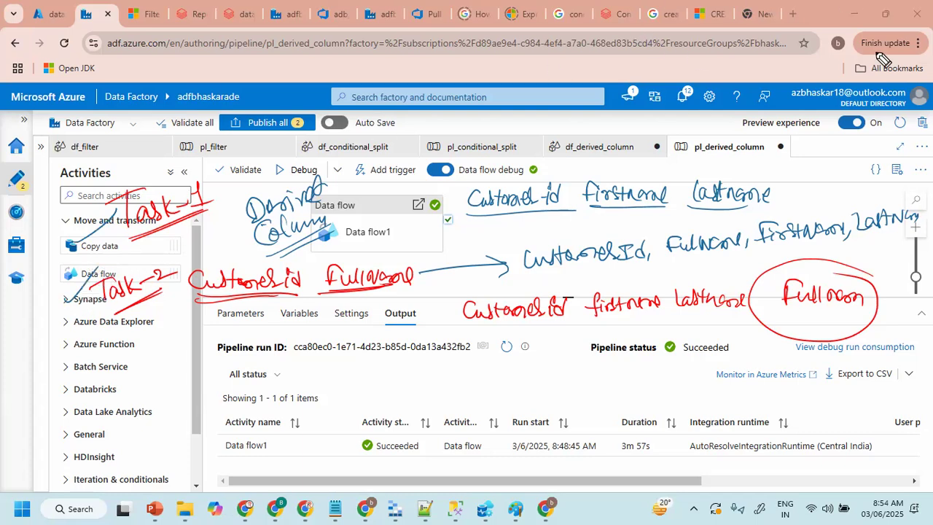
{"action": "key", "text": "e"}
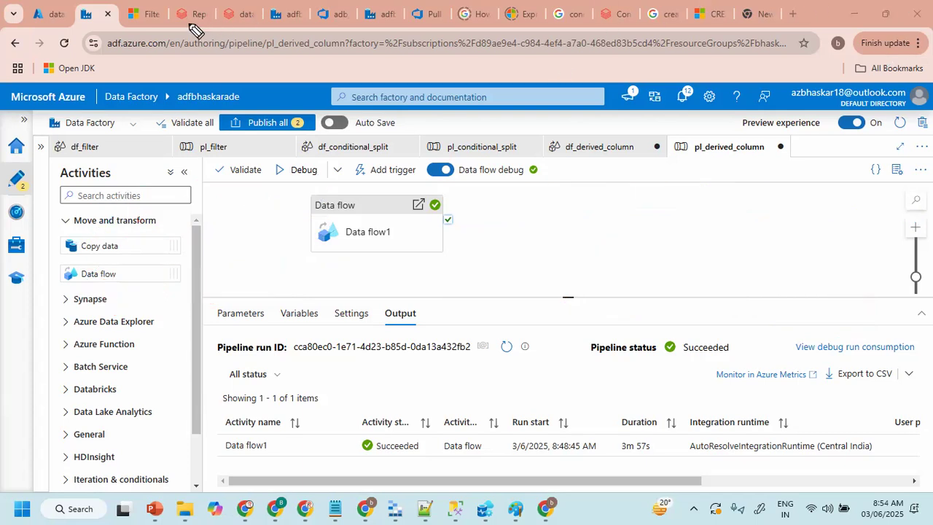
- In the Azure portal, refresh datafiles/output and open the contents of the new part-00000 CSV file in employee_derived
{"action": "left_click", "coordinate": [58, 16]}
{"action": "left_click", "coordinate": [353, 190]}
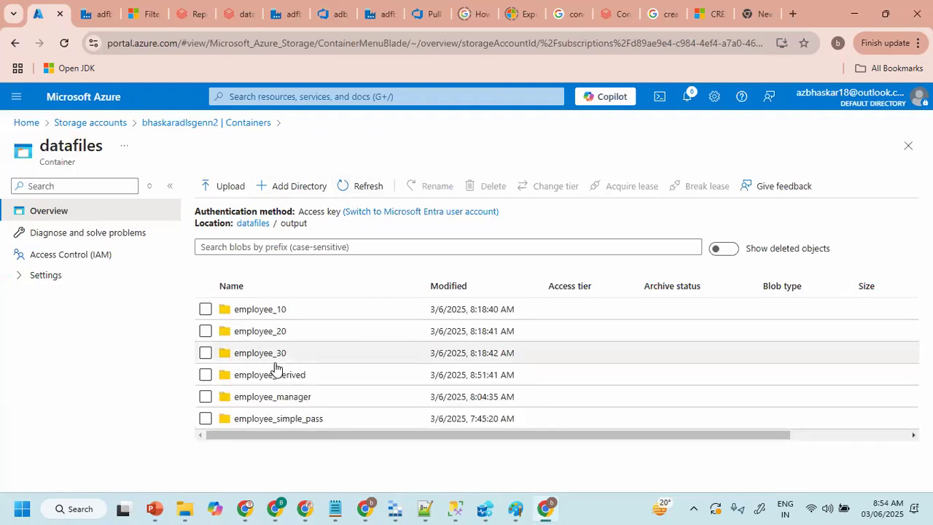
{"action": "left_click", "coordinate": [265, 377]}
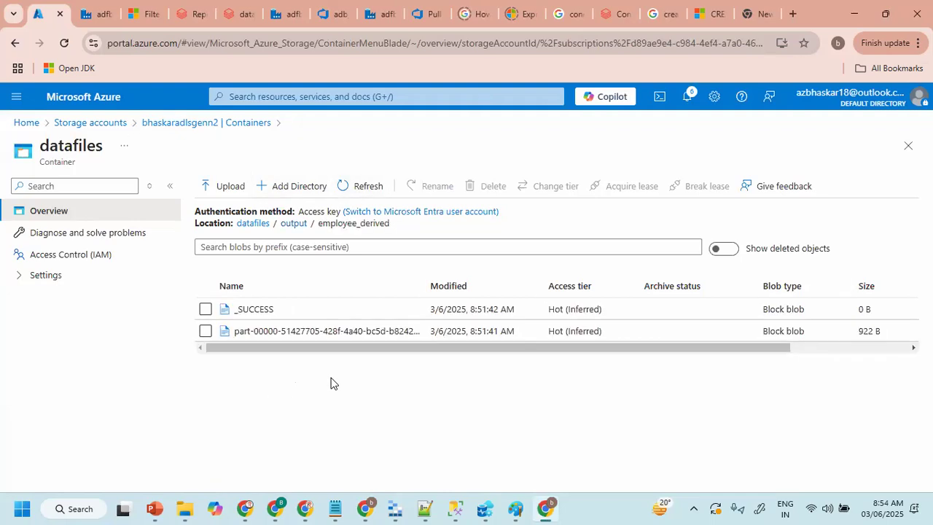
{"action": "left_click", "coordinate": [299, 333]}
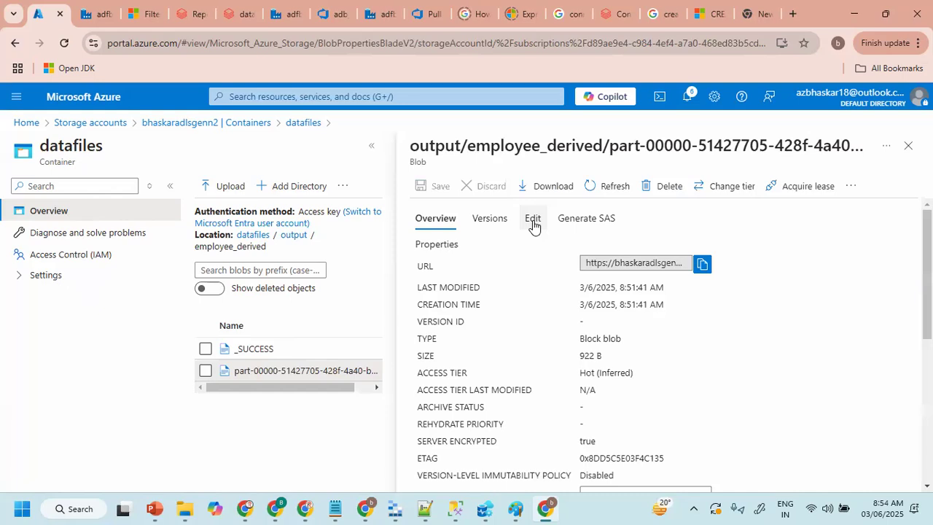
{"action": "left_click", "coordinate": [533, 220]}
{"action": "left_click", "coordinate": [548, 425]}
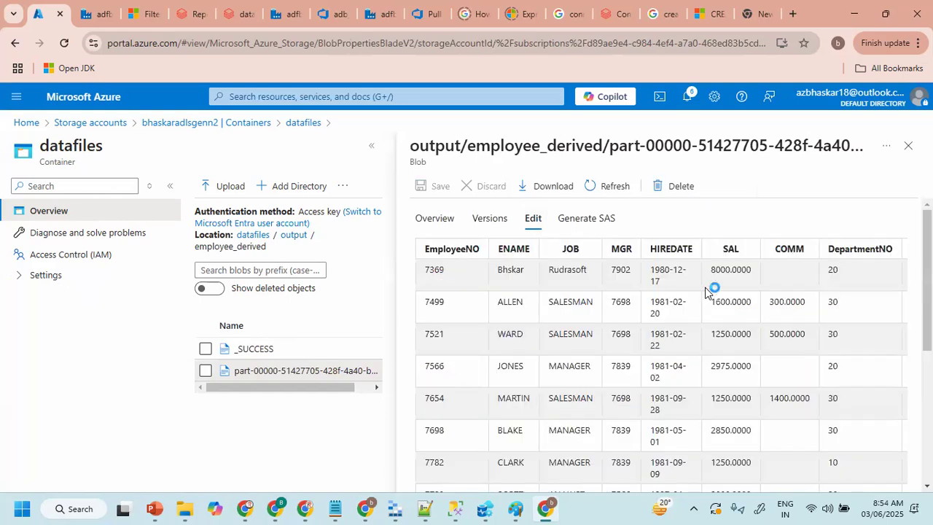
- Widen the CSV file view and examine its header row, employee rows and GrossSalary column
{"action": "scroll", "coordinate": [721, 320], "scroll_direction": "down", "scroll_amount": 4}
{"action": "scroll", "coordinate": [669, 368], "scroll_direction": "up", "scroll_amount": 3}
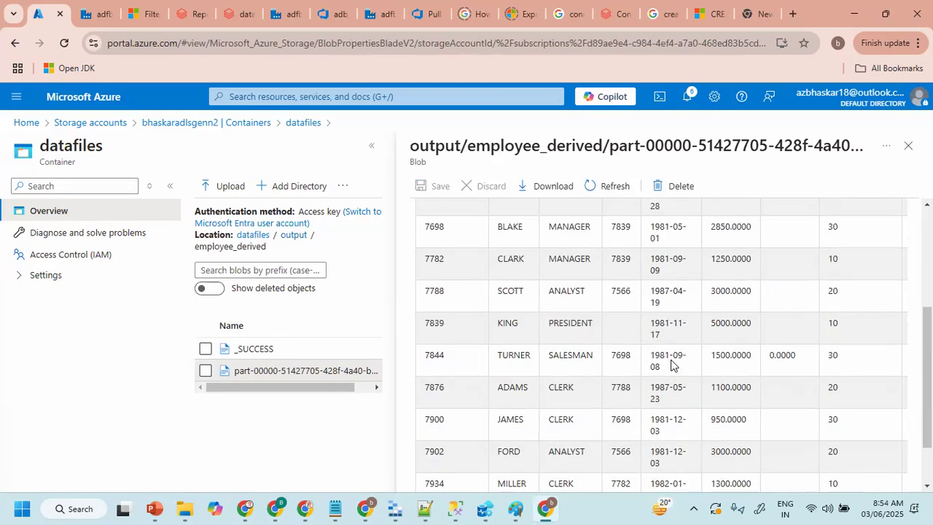
{"action": "scroll", "coordinate": [671, 360], "scroll_direction": "up", "scroll_amount": 2}
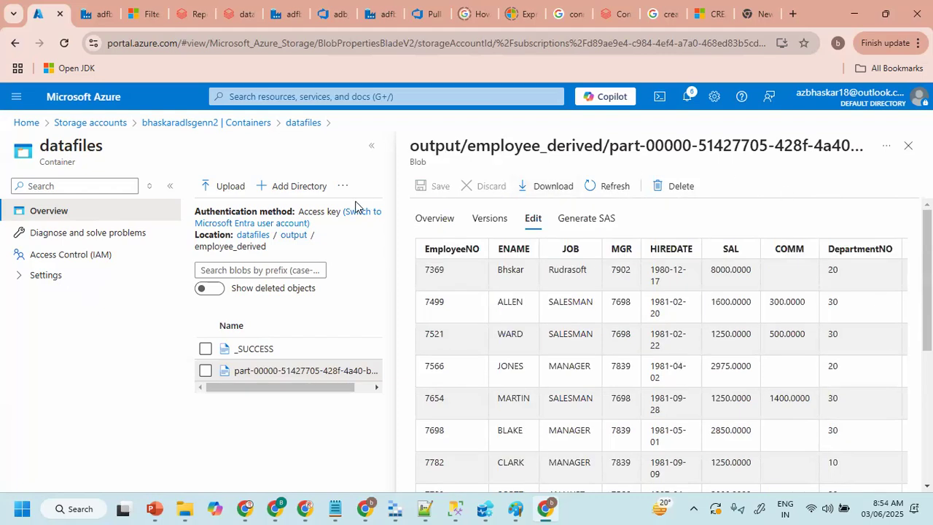
{"action": "left_click", "coordinate": [372, 150]}
{"action": "scroll", "coordinate": [335, 314], "scroll_direction": "down", "scroll_amount": 3}
{"action": "scroll", "coordinate": [340, 323], "scroll_direction": "up", "scroll_amount": 3}
{"action": "scroll", "coordinate": [341, 324], "scroll_direction": "down", "scroll_amount": 3}
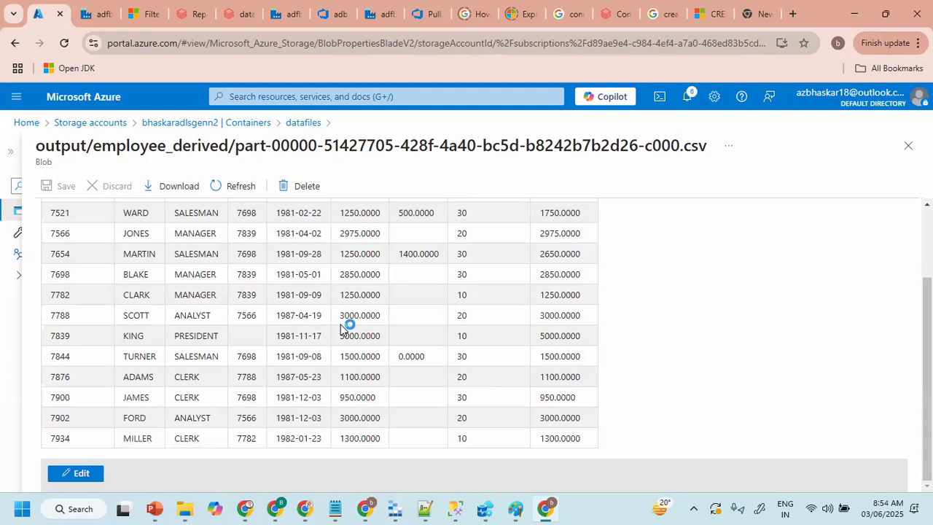
{"action": "scroll", "coordinate": [340, 329], "scroll_direction": "up", "scroll_amount": 3}
{"action": "scroll", "coordinate": [341, 324], "scroll_direction": "down", "scroll_amount": 2}
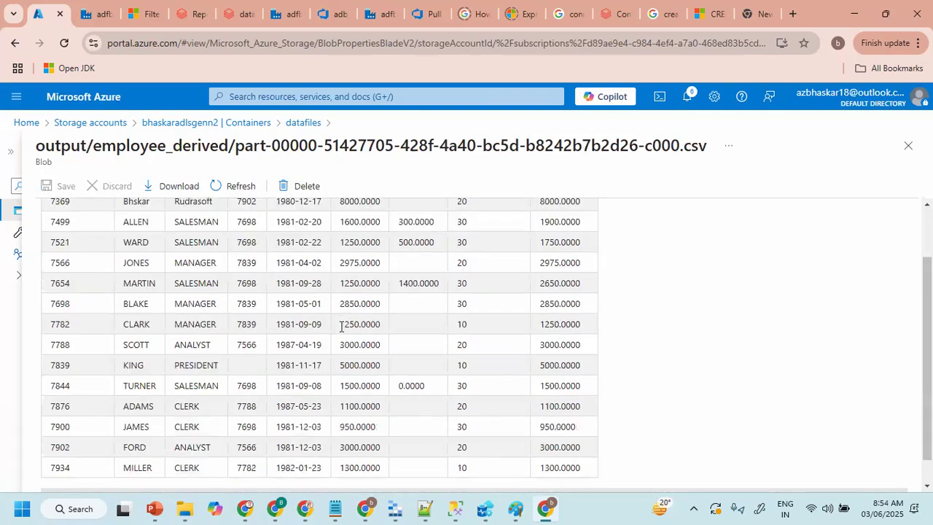
{"action": "scroll", "coordinate": [340, 326], "scroll_direction": "up", "scroll_amount": 2}
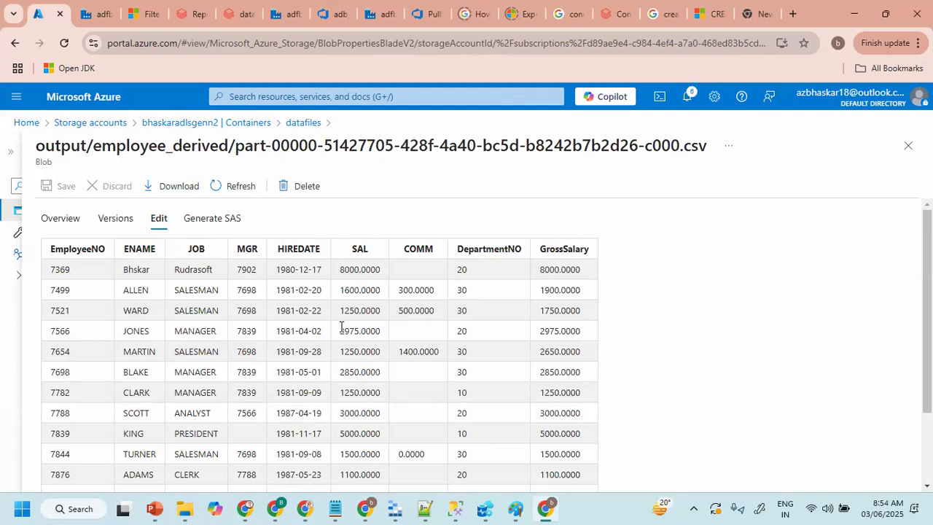
{"action": "key", "text": "ctrl+shift+3"}
{"action": "mouse_move", "coordinate": [319, 235]}
{"action": "left_mouse_down"}
{"action": "mouse_move", "coordinate": [317, 258]}
{"action": "mouse_move", "coordinate": [281, 269]}
{"action": "left_mouse_up"}
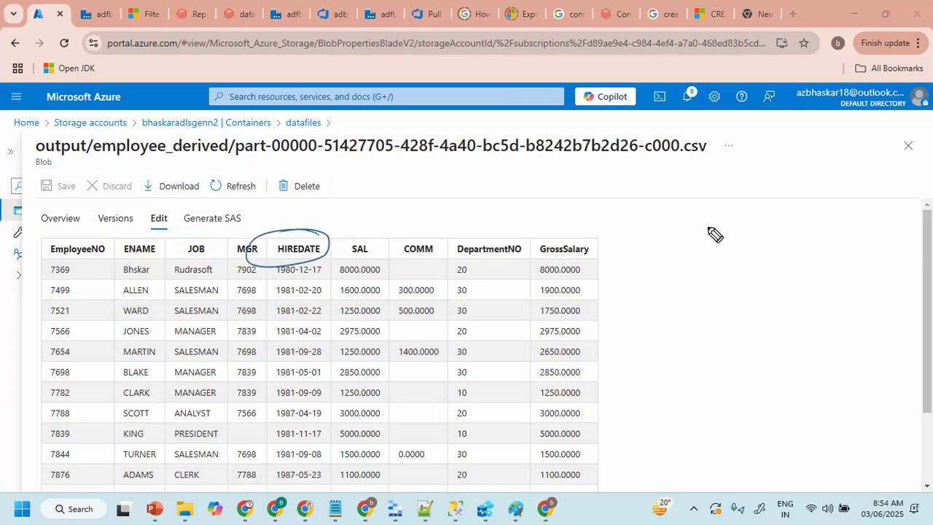
{"action": "mouse_move", "coordinate": [610, 237]}
{"action": "left_mouse_down"}
{"action": "mouse_move", "coordinate": [618, 252]}
{"action": "mouse_move", "coordinate": [666, 250]}
{"action": "mouse_move", "coordinate": [673, 276]}
{"action": "left_mouse_up"}
{"action": "mouse_move", "coordinate": [700, 246]}
{"action": "left_mouse_down"}
{"action": "mouse_move", "coordinate": [749, 254]}
{"action": "mouse_move", "coordinate": [706, 284]}
{"action": "mouse_move", "coordinate": [728, 285]}
{"action": "mouse_move", "coordinate": [705, 321]}
{"action": "mouse_move", "coordinate": [729, 358]}
{"action": "left_mouse_up"}
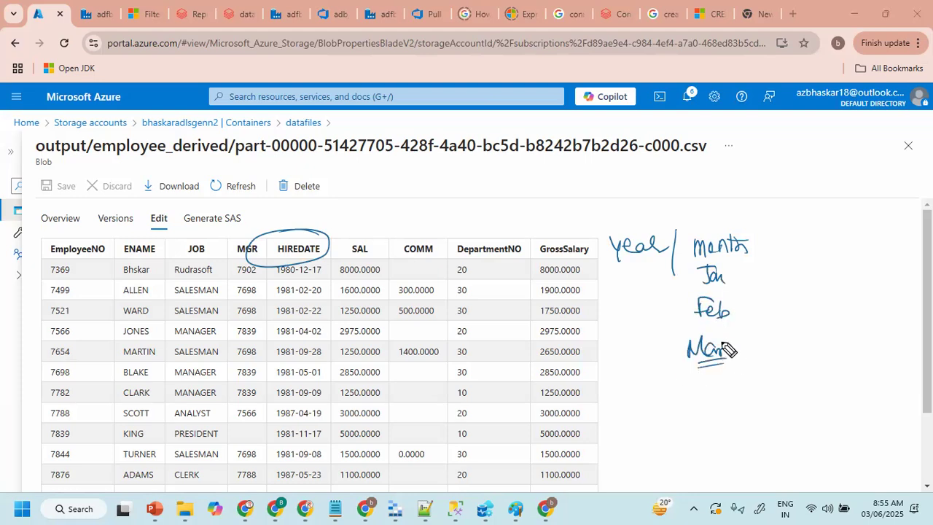
{"action": "mouse_move", "coordinate": [738, 237]}
{"action": "left_mouse_down"}
{"action": "mouse_move", "coordinate": [720, 223]}
{"action": "mouse_move", "coordinate": [750, 246]}
{"action": "left_mouse_up"}
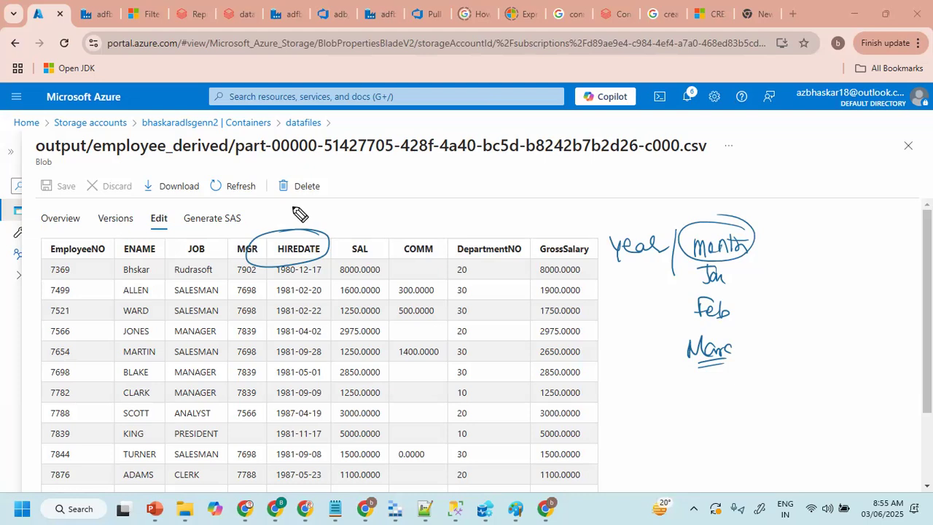
{"action": "mouse_move", "coordinate": [306, 189]}
{"action": "left_mouse_down"}
{"action": "mouse_move", "coordinate": [299, 226]}
{"action": "mouse_move", "coordinate": [283, 196]}
{"action": "left_mouse_up"}
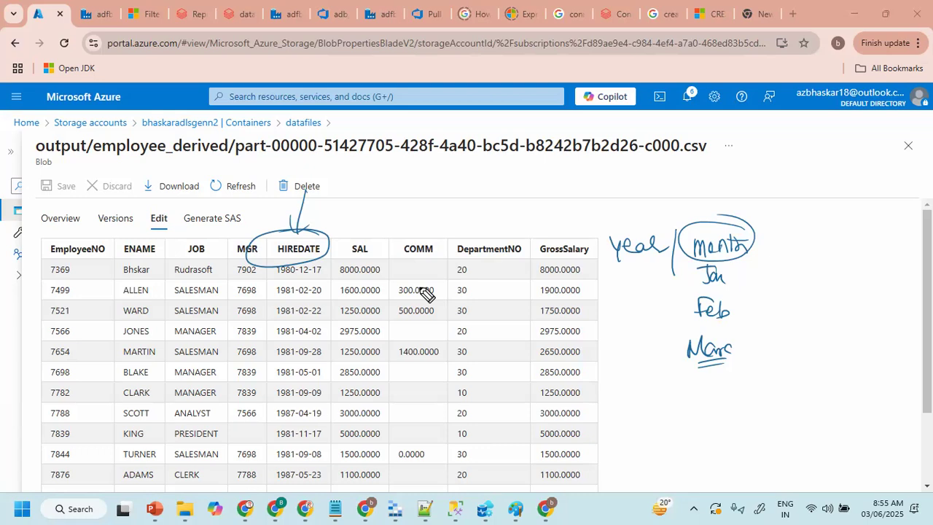
{"action": "mouse_move", "coordinate": [117, 258]}
{"action": "left_mouse_down"}
{"action": "mouse_move", "coordinate": [156, 238]}
{"action": "mouse_move", "coordinate": [108, 275]}
{"action": "mouse_move", "coordinate": [121, 432]}
{"action": "left_mouse_up"}
{"action": "mouse_move", "coordinate": [122, 278]}
{"action": "left_mouse_down"}
{"action": "mouse_move", "coordinate": [212, 277]}
{"action": "mouse_move", "coordinate": [171, 384]}
{"action": "left_mouse_up"}
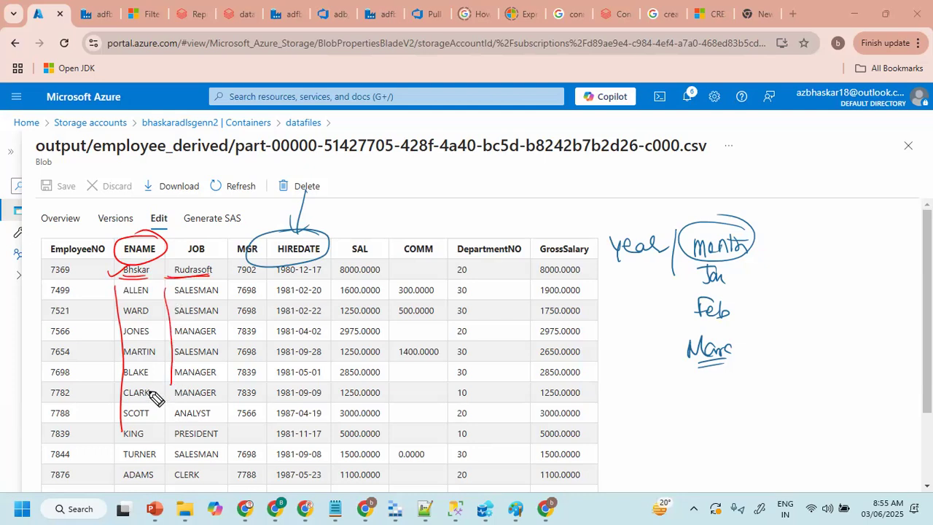
{"action": "mouse_move", "coordinate": [213, 240]}
{"action": "left_mouse_down"}
{"action": "mouse_move", "coordinate": [193, 273]}
{"action": "mouse_move", "coordinate": [194, 239]}
{"action": "left_mouse_up"}
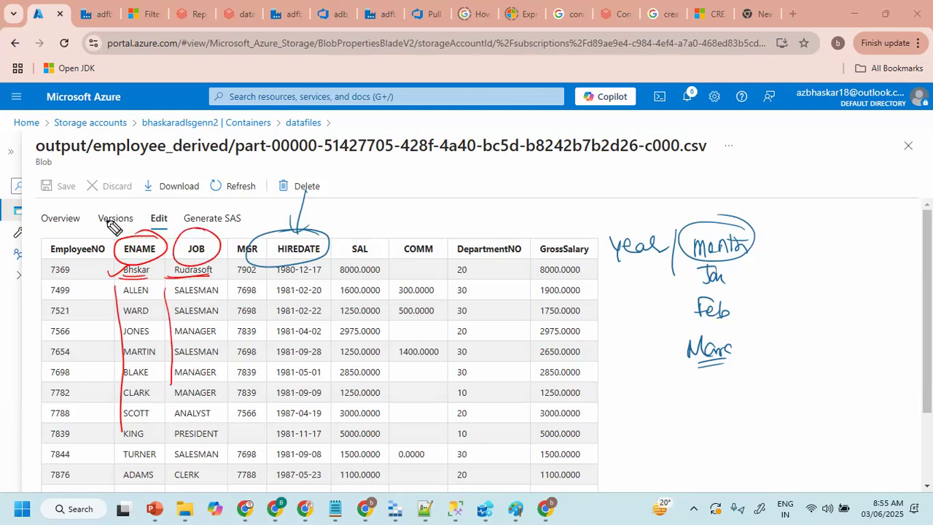
{"action": "mouse_move", "coordinate": [110, 210]}
{"action": "left_mouse_down"}
{"action": "mouse_move", "coordinate": [144, 214]}
{"action": "mouse_move", "coordinate": [165, 196]}
{"action": "mouse_move", "coordinate": [207, 214]}
{"action": "mouse_move", "coordinate": [262, 196]}
{"action": "left_mouse_up"}
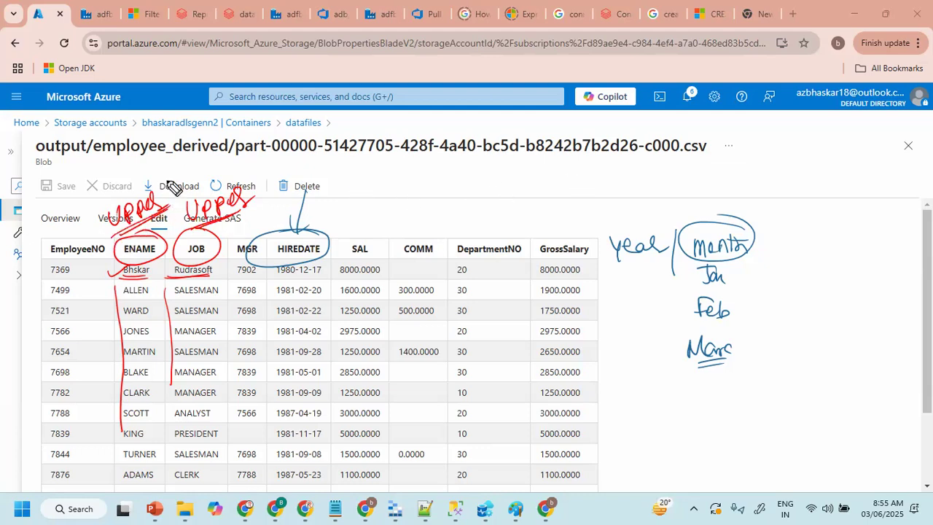
{"action": "mouse_move", "coordinate": [70, 226]}
{"action": "left_mouse_down"}
{"action": "mouse_move", "coordinate": [116, 249]}
{"action": "mouse_move", "coordinate": [98, 253]}
{"action": "left_mouse_up"}
{"action": "mouse_move", "coordinate": [247, 216]}
{"action": "left_mouse_down"}
{"action": "mouse_move", "coordinate": [211, 242]}
{"action": "mouse_move", "coordinate": [226, 241]}
{"action": "left_mouse_up"}
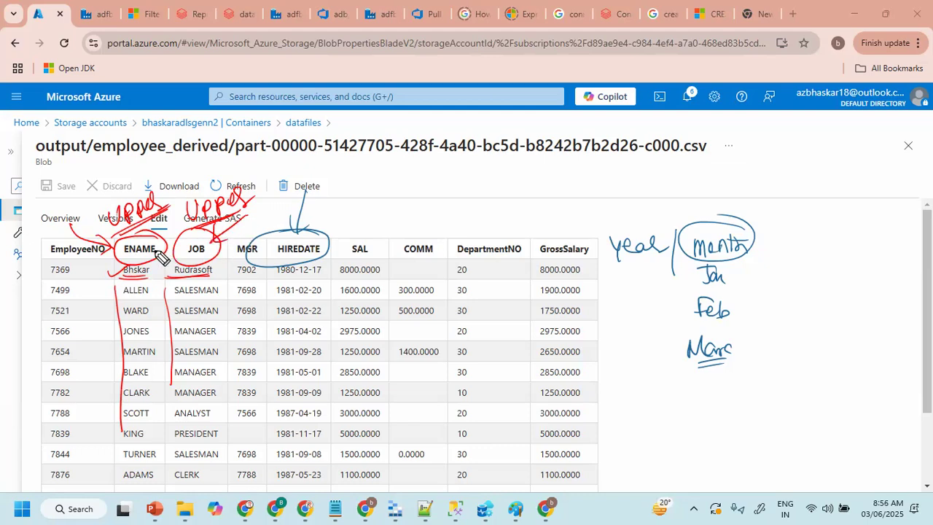
{"action": "mouse_move", "coordinate": [359, 167]}
{"action": "left_mouse_down"}
{"action": "mouse_move", "coordinate": [380, 176]}
{"action": "mouse_move", "coordinate": [430, 165]}
{"action": "left_mouse_up"}
{"action": "left_click_drag", "start_coordinate": [367, 194], "coordinate": [427, 178]}
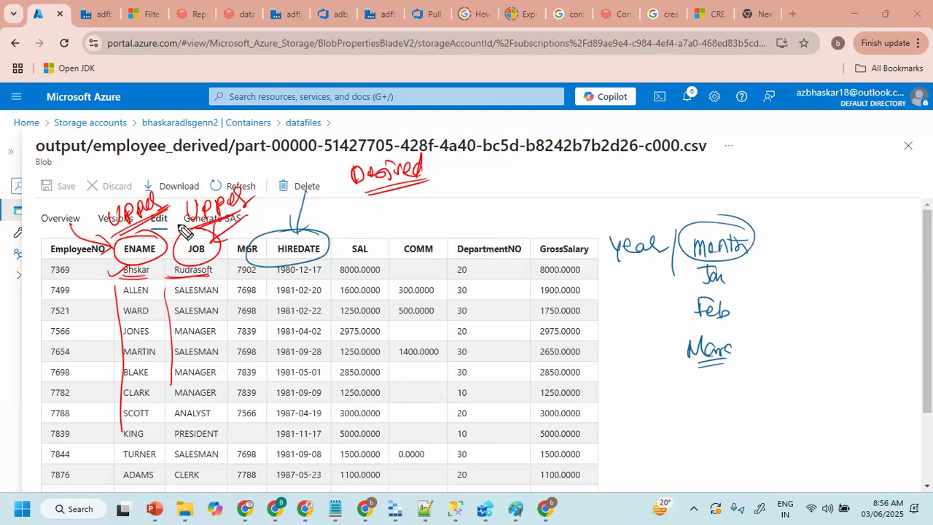
{"action": "mouse_move", "coordinate": [174, 253]}
{"action": "left_mouse_down"}
{"action": "mouse_move", "coordinate": [223, 236]}
{"action": "mouse_move", "coordinate": [184, 253]}
{"action": "left_mouse_up"}
{"action": "key", "text": "Escape"}
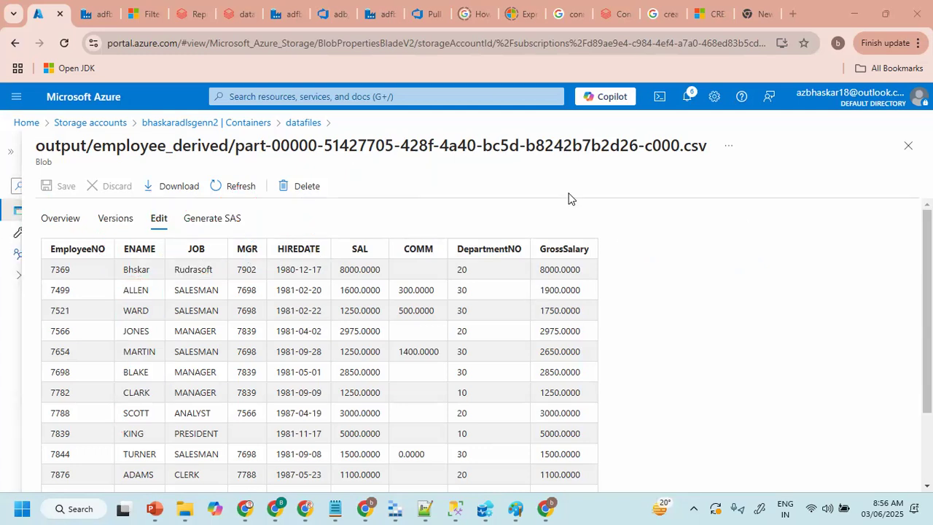
- Return to Data Factory and publish the pending pl_derived_column pipeline and df_derived_column data flow
{"action": "left_click", "coordinate": [97, 14]}
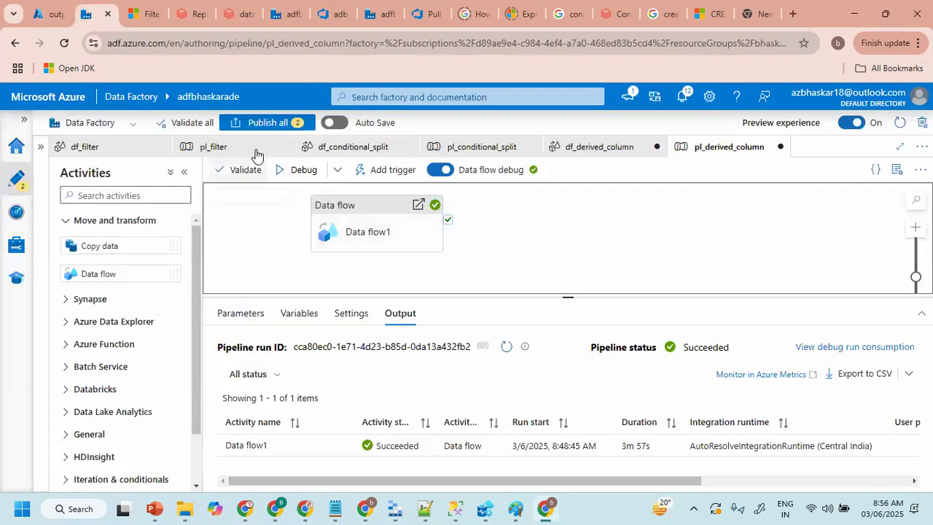
{"action": "left_click", "coordinate": [262, 124]}
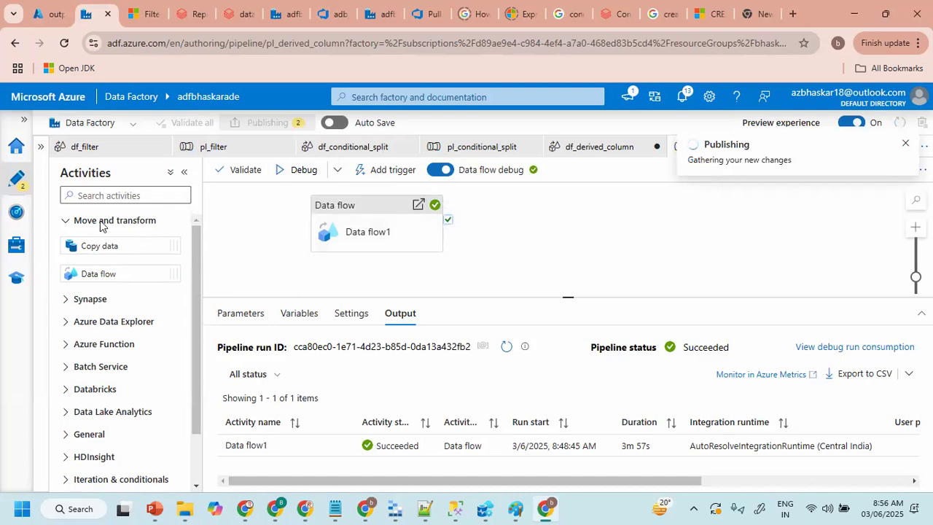
{"action": "left_click", "coordinate": [725, 184]}
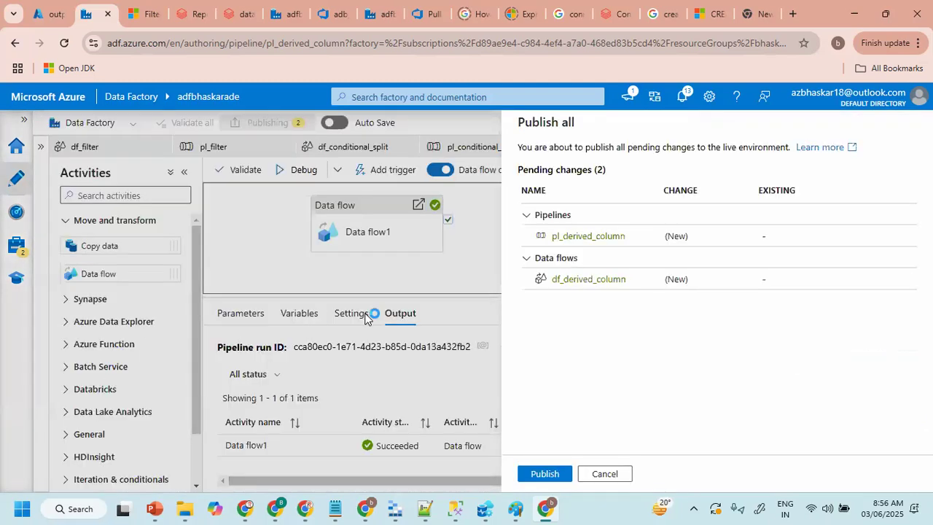
{"action": "left_click", "coordinate": [541, 473]}
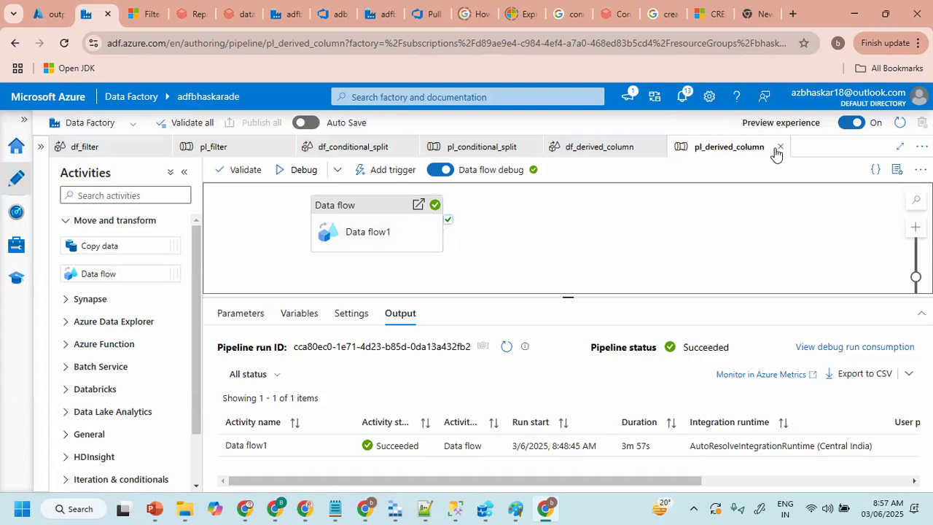
- Close pl_derived_column and turn off the data flow debug session from df_derived_column
{"action": "left_click", "coordinate": [781, 148]}
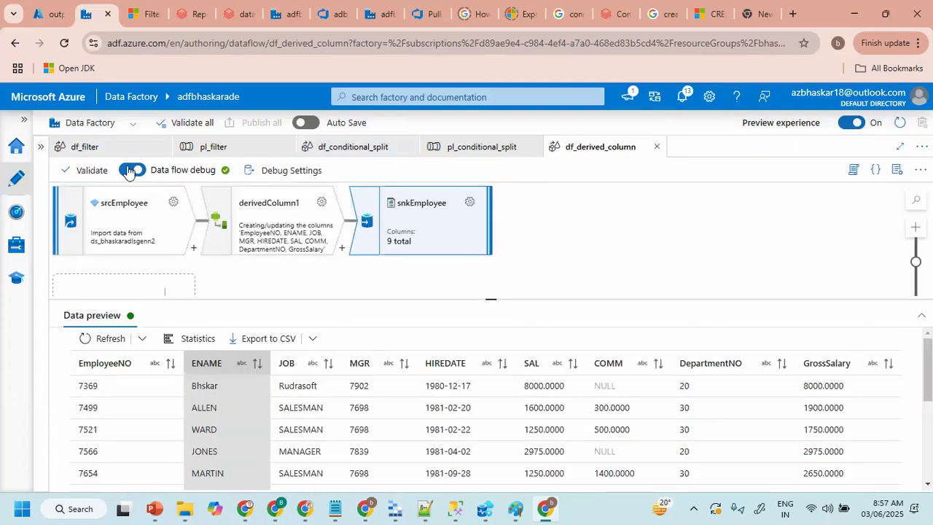
{"action": "left_click", "coordinate": [131, 169]}
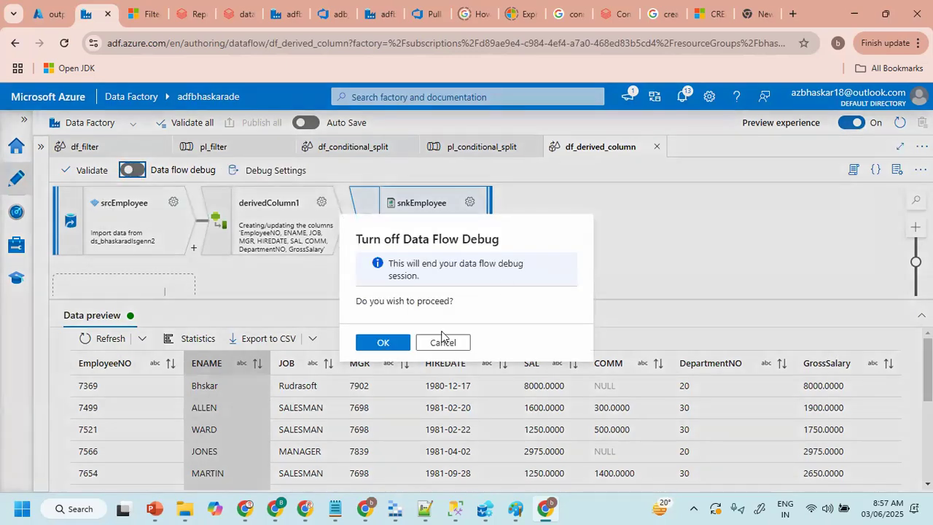
{"action": "left_click", "coordinate": [375, 348]}
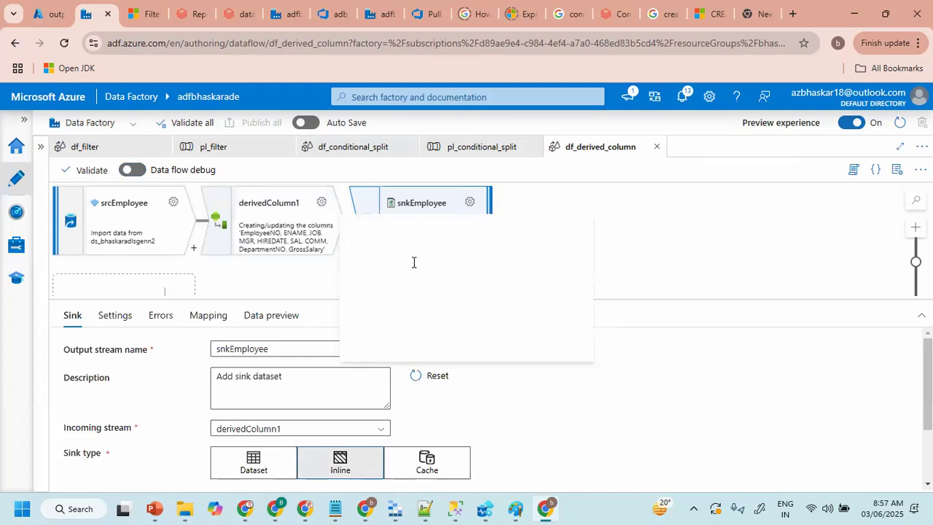
- Close df_derived_column, pl_conditional_split, df_conditional_split and pl_filter, leaving df_filter open, and expand the Factory Resources list
{"action": "left_click", "coordinate": [655, 148]}
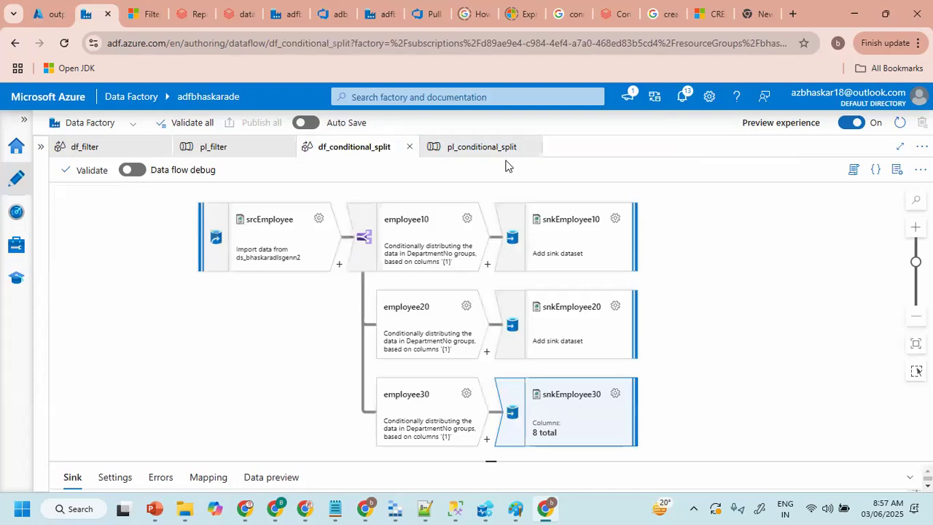
{"action": "left_click", "coordinate": [534, 149]}
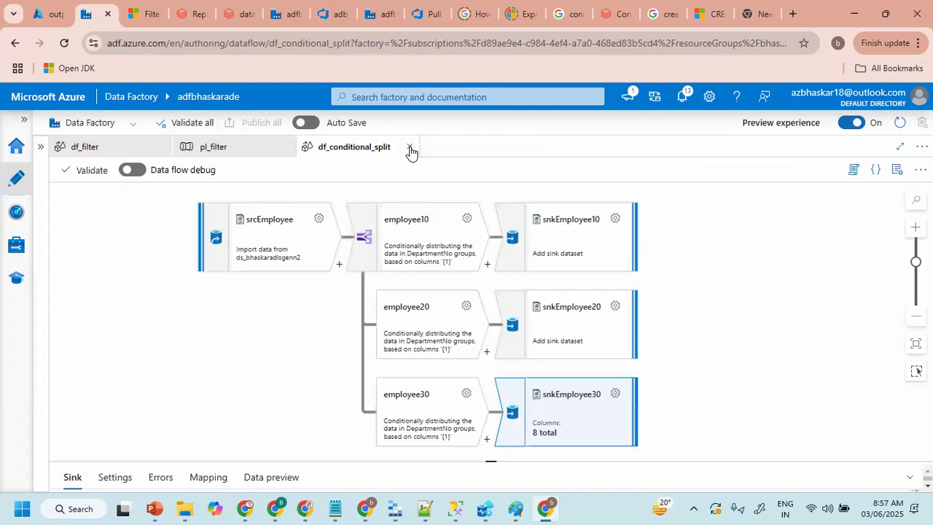
{"action": "left_click", "coordinate": [410, 147]}
{"action": "left_click", "coordinate": [286, 150]}
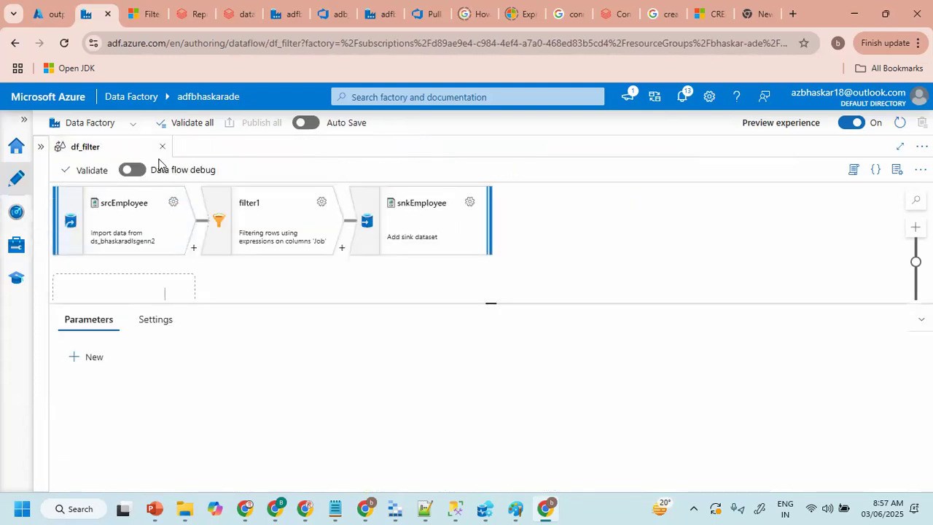
{"action": "left_click", "coordinate": [40, 147]}
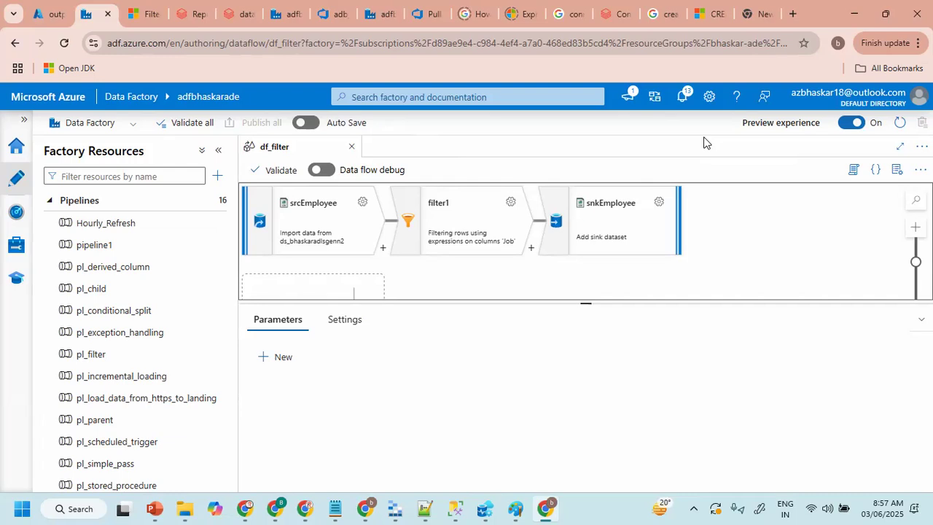
{"action": "mouse_move", "coordinate": [475, 201]}
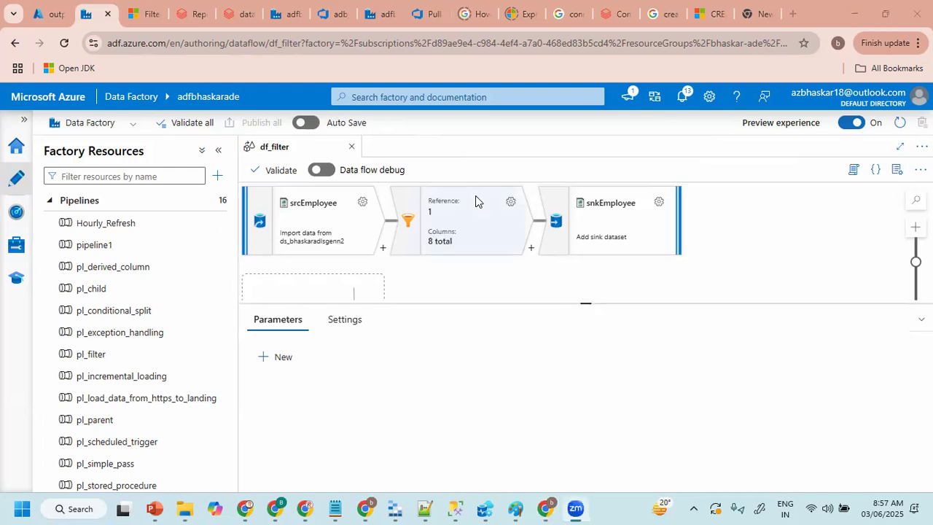